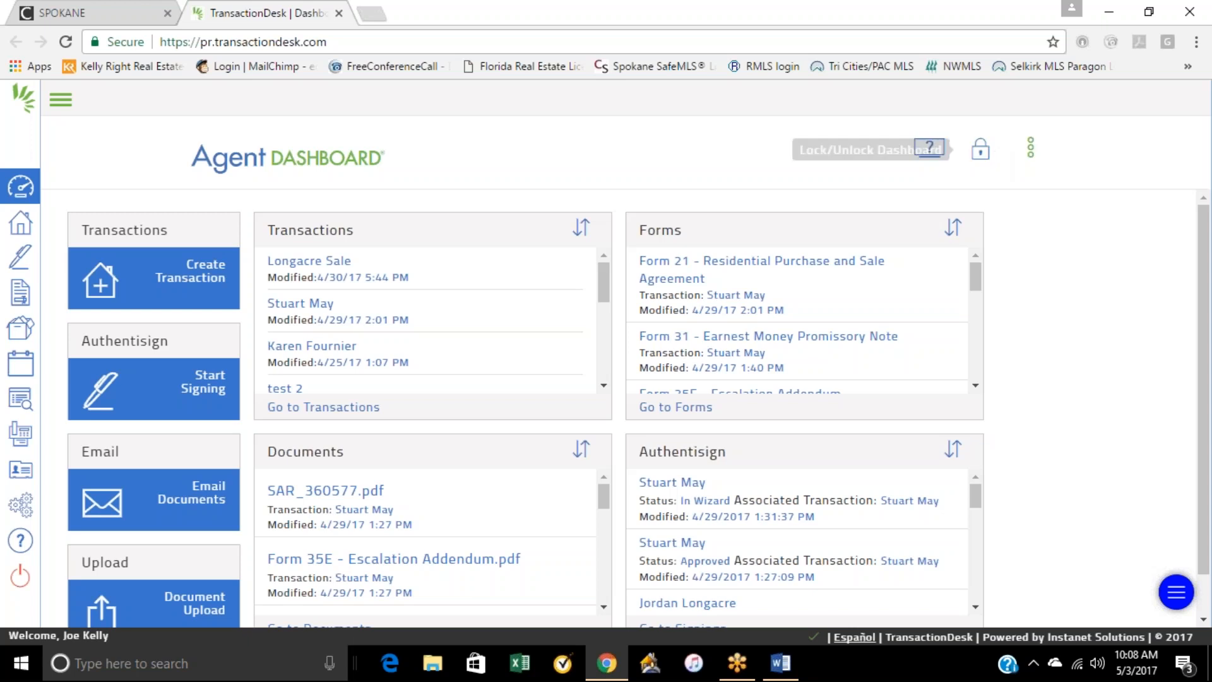
# Step: Switch the dashboard to the broker view and look through the agents available to impersonate
pyautogui.click(1032, 158)
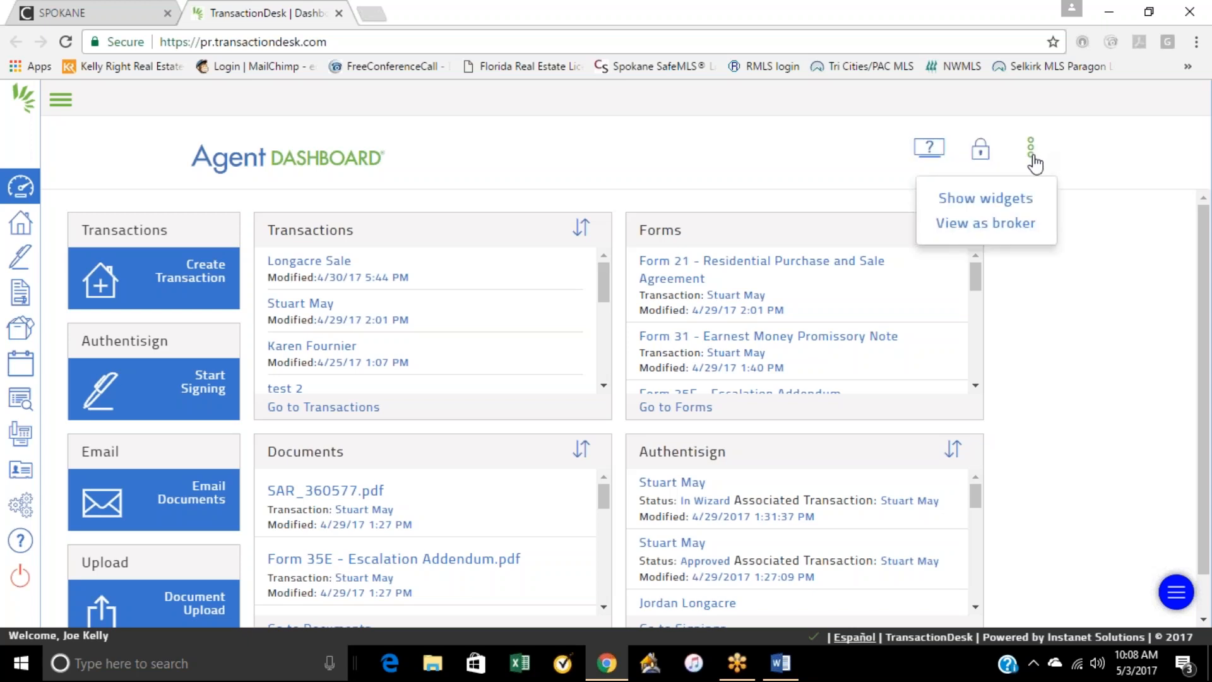
pyautogui.click(1010, 228)
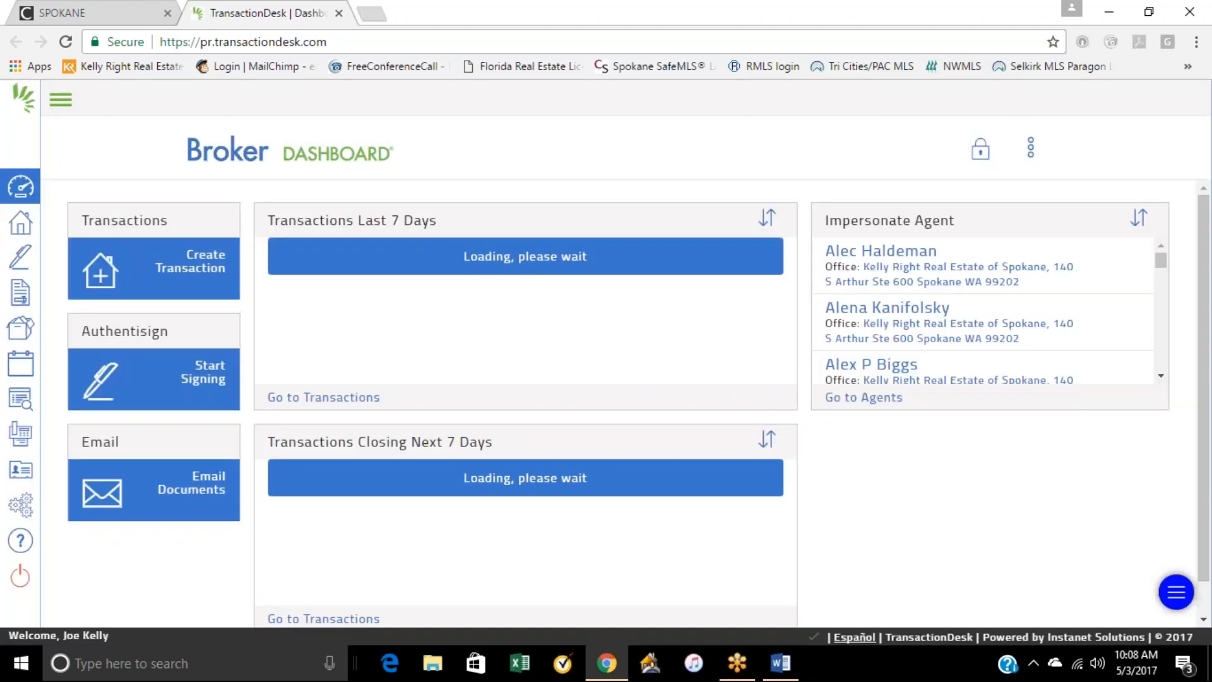
pyautogui.scroll(-15, 895, 328)
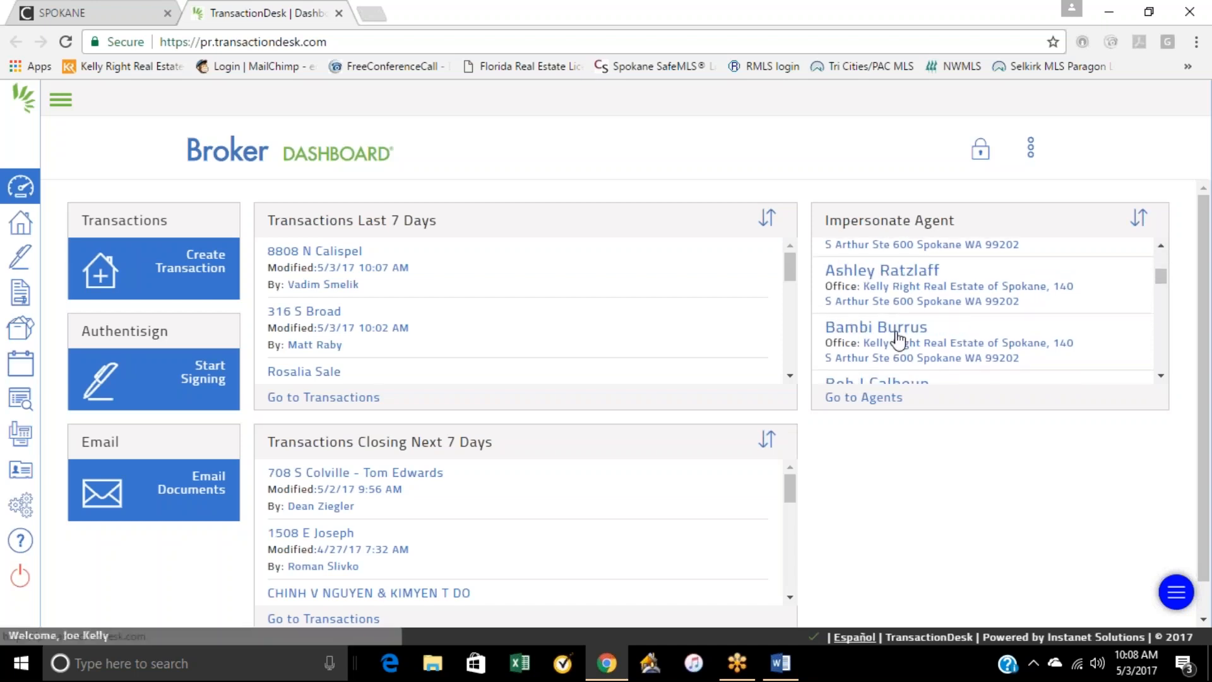
pyautogui.scroll(-2, 901, 327)
pyautogui.scroll(6, 900, 315)
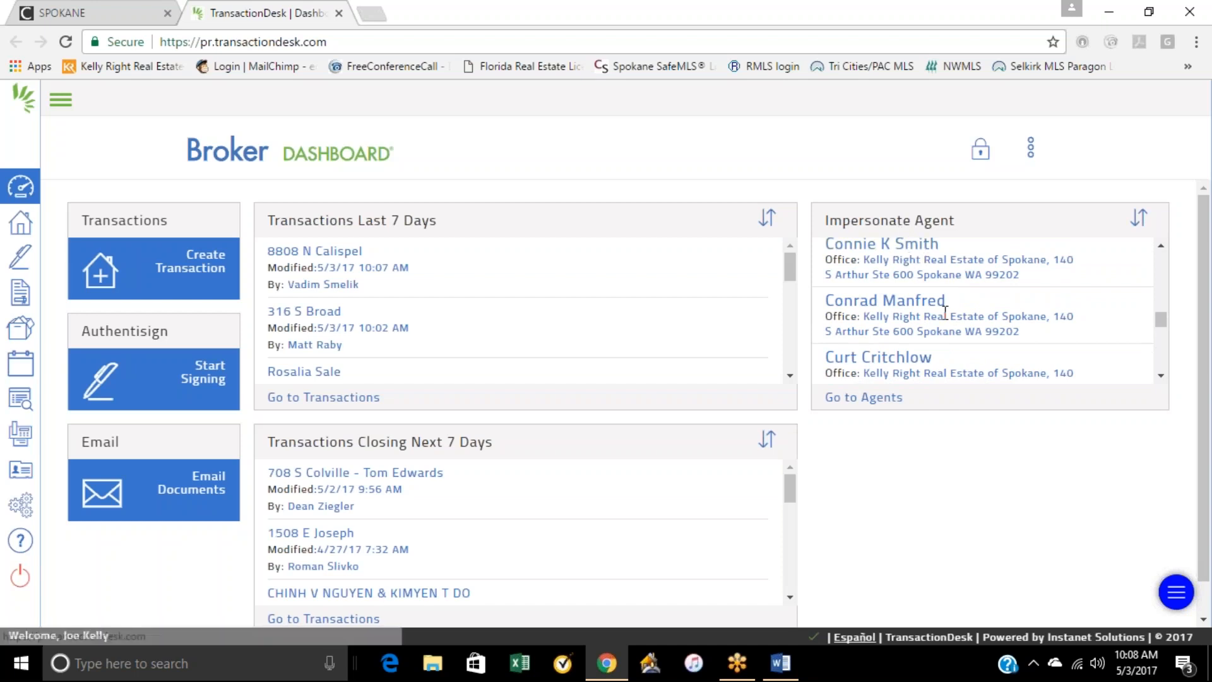
pyautogui.scroll(-3, 942, 314)
pyautogui.scroll(-8, 942, 314)
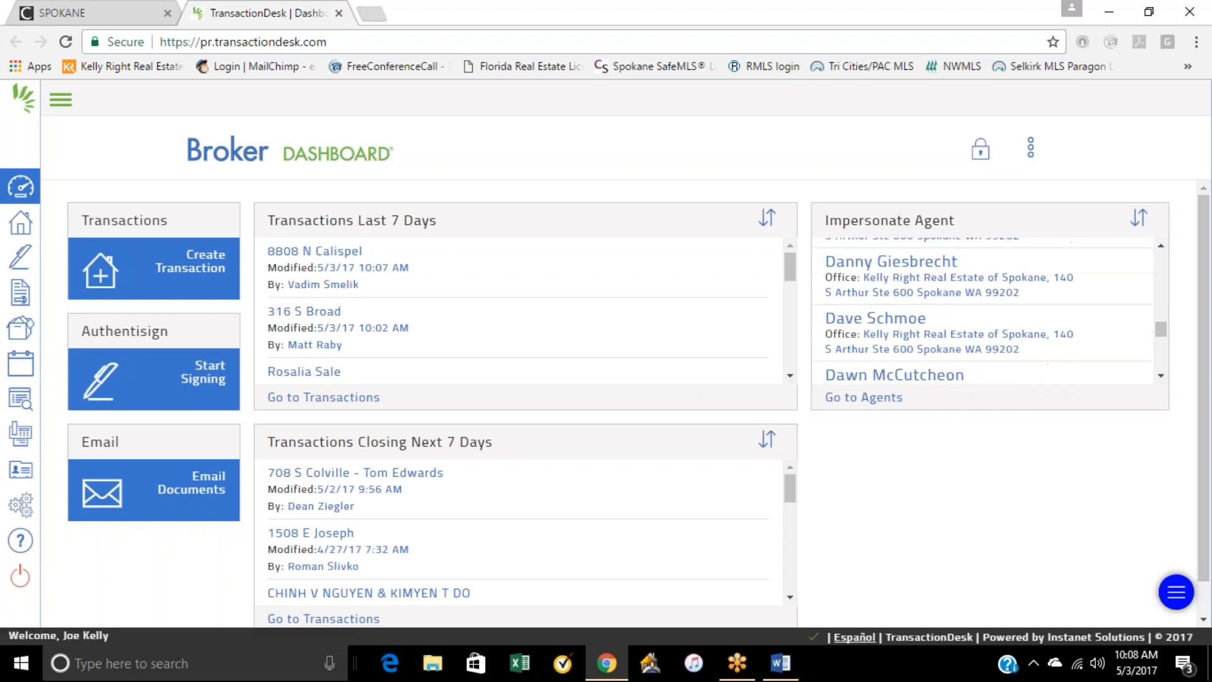
pyautogui.scroll(-2, 936, 297)
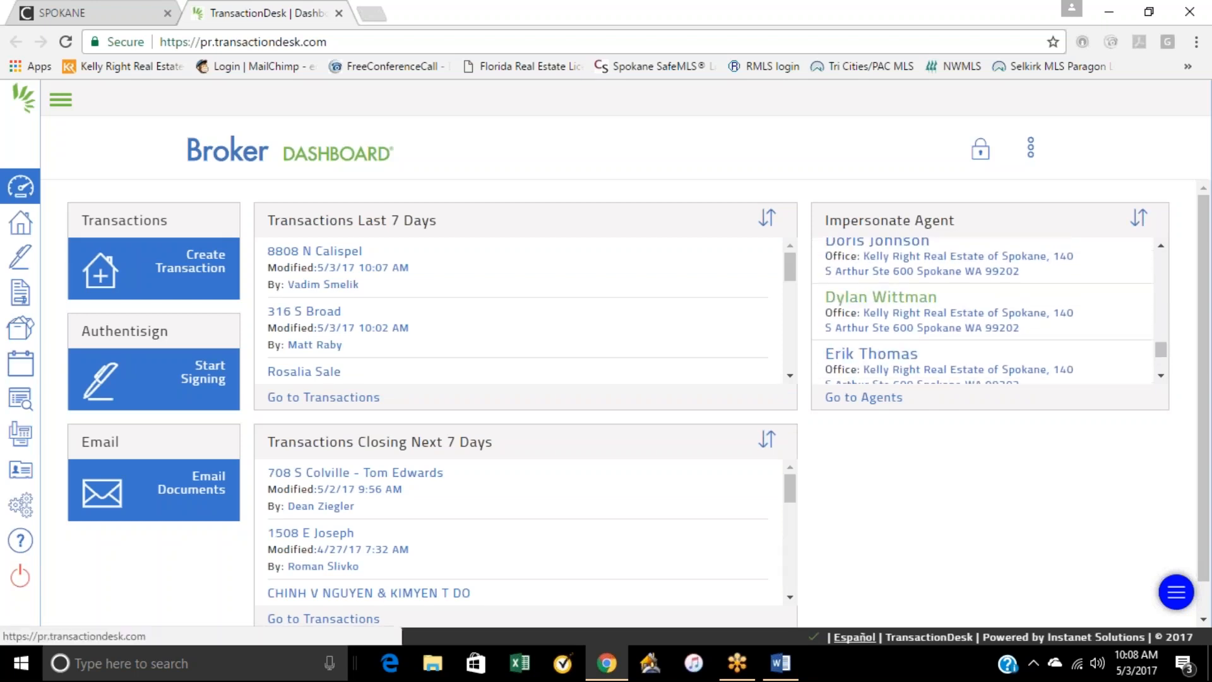
pyautogui.scroll(20, 936, 296)
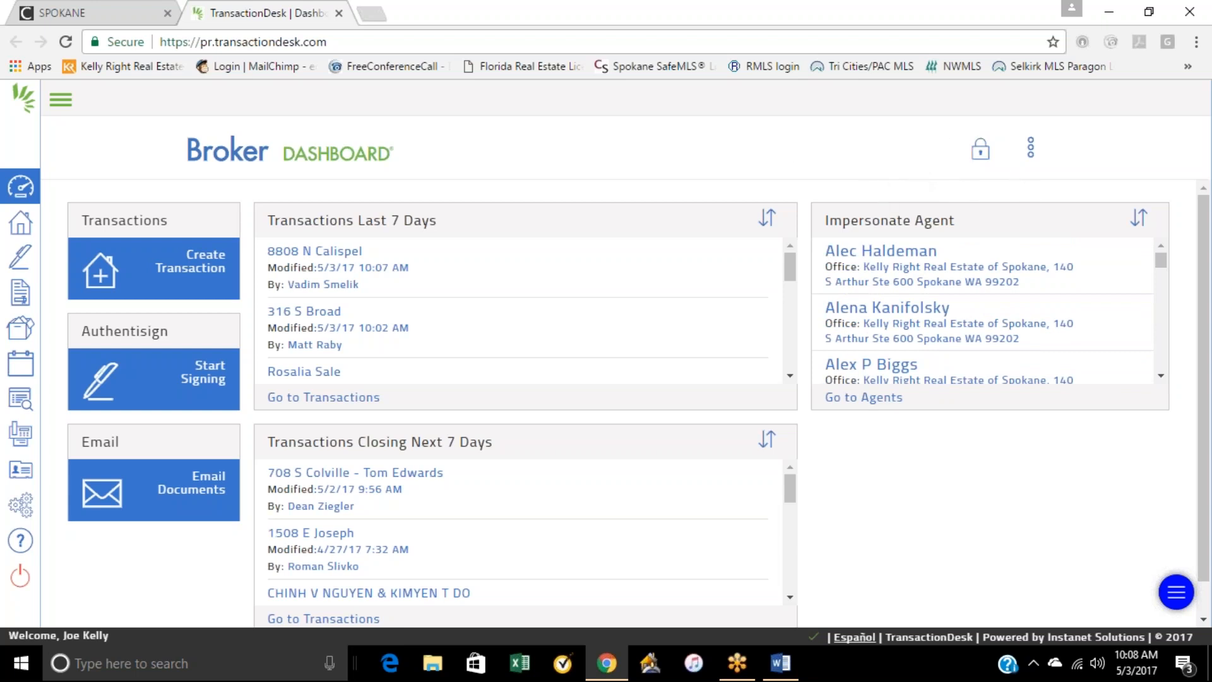
# Step: Switch back to the agent view, look at the full transactions list and return to the dashboard
pyautogui.click(1030, 149)
pyautogui.click(1003, 227)
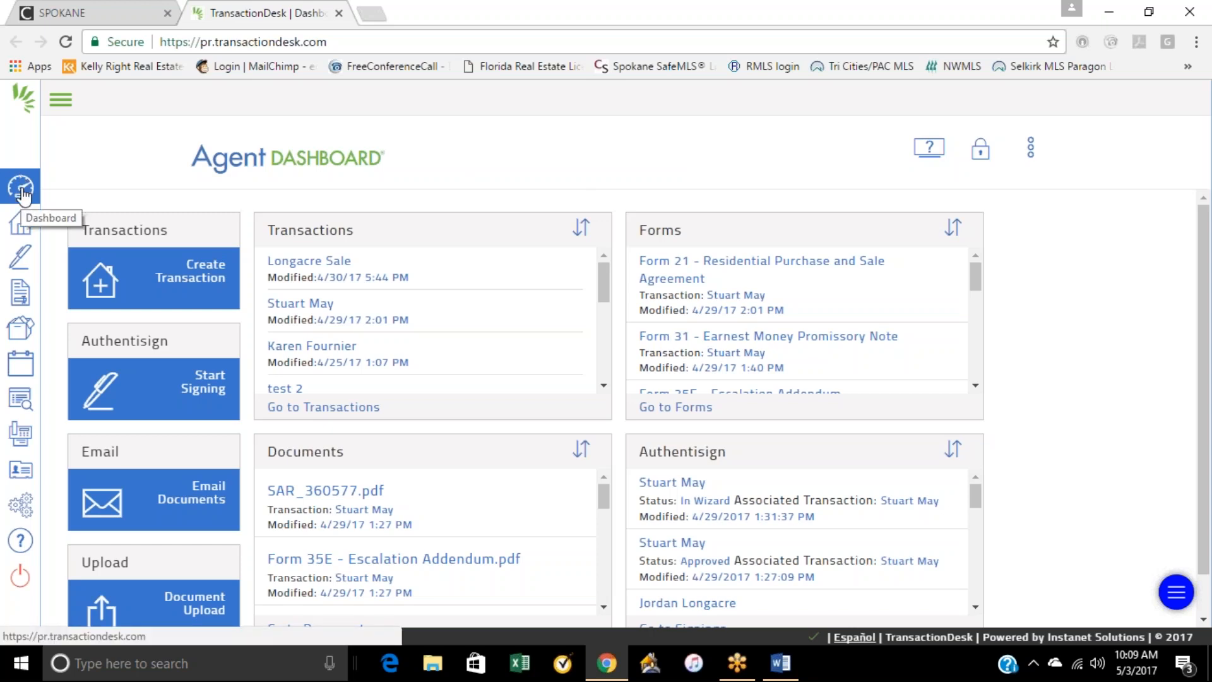
pyautogui.click(21, 223)
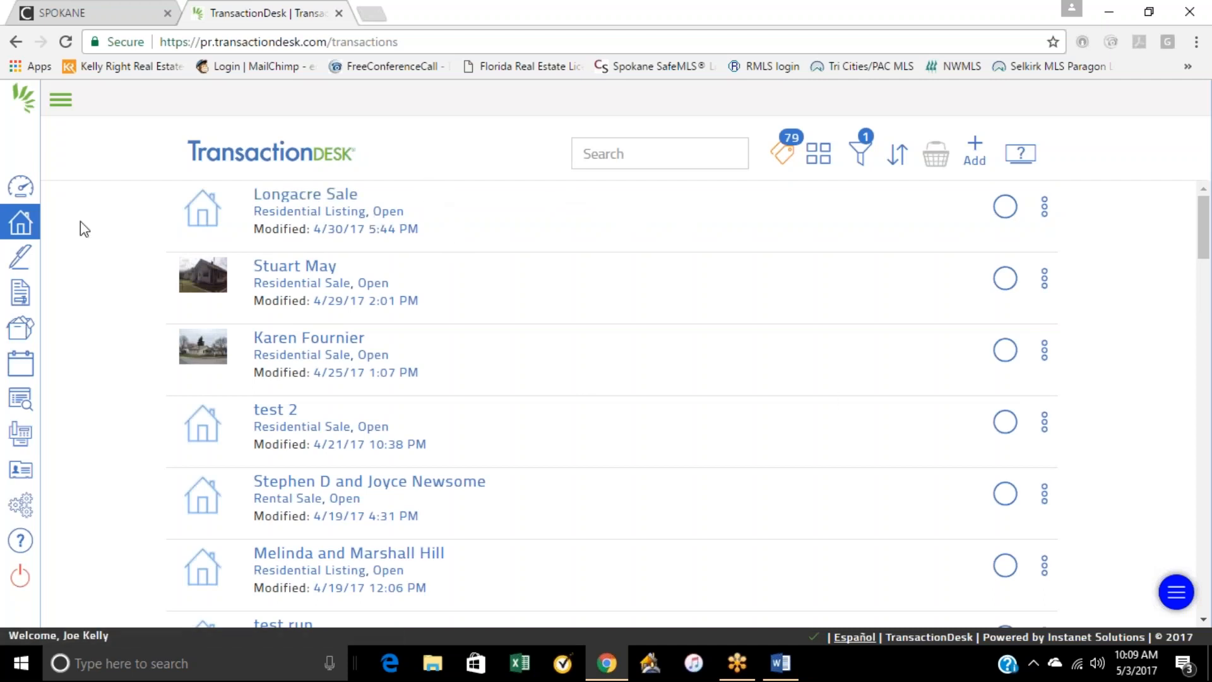
pyautogui.click(22, 195)
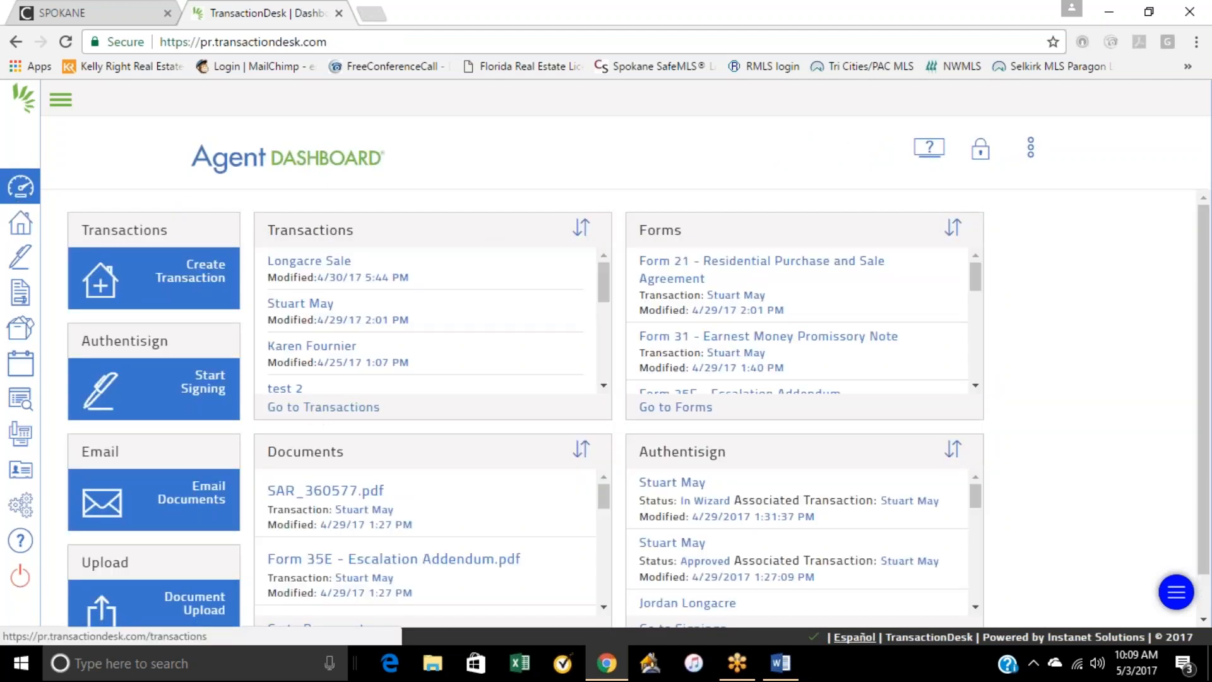
# Step: Start creating a new transaction and enter the client's last name as its name
pyautogui.click(216, 279)
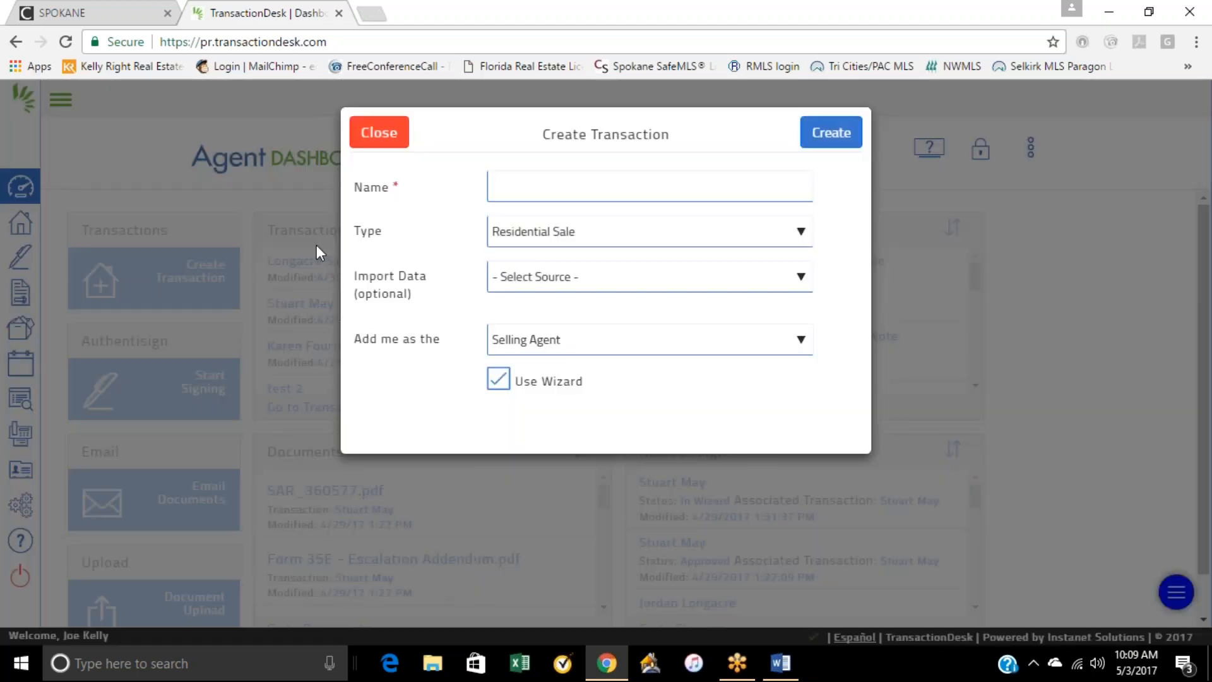
pyautogui.click(537, 195)
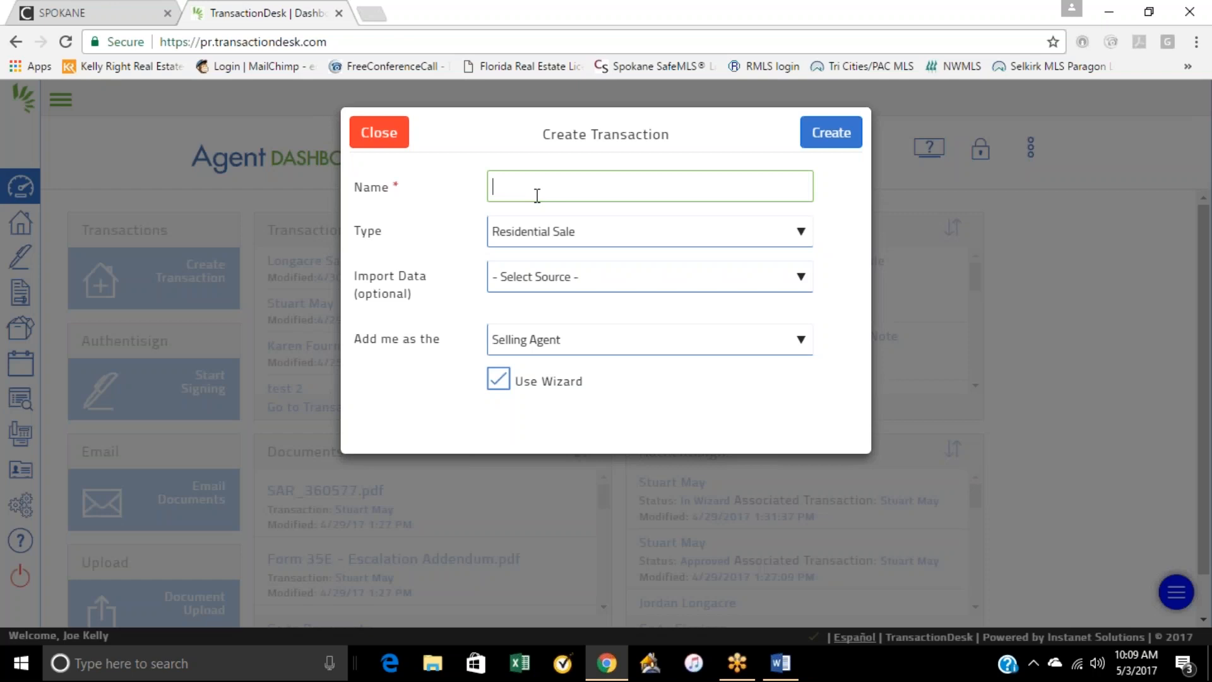
pyautogui.write('Kelly')
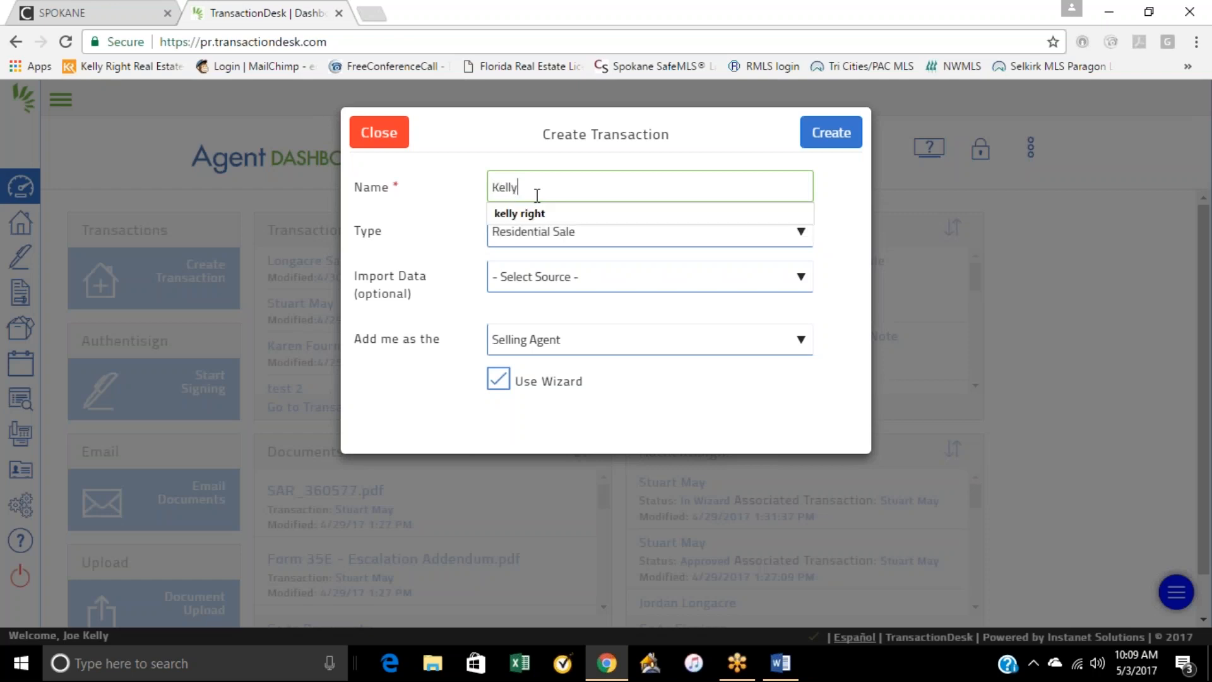
pyautogui.click(457, 181)
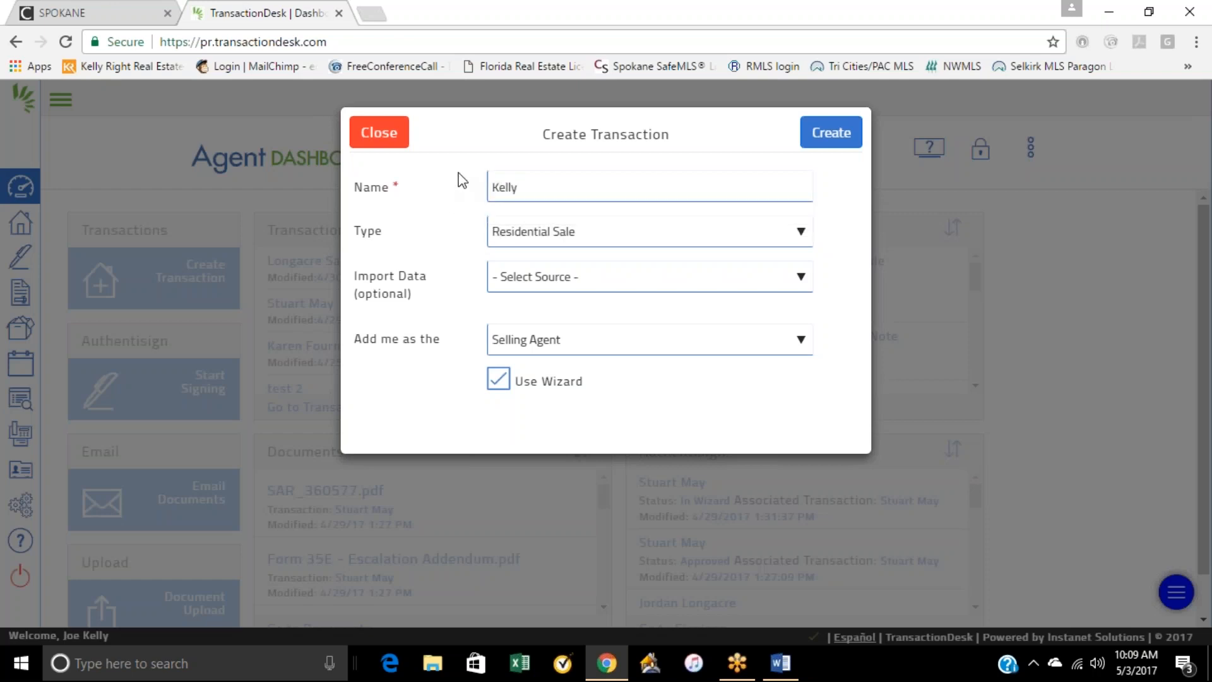
# Step: Set the transaction type to Residential Listing and the import data source to Paragon - Spokane MLS
pyautogui.click(559, 237)
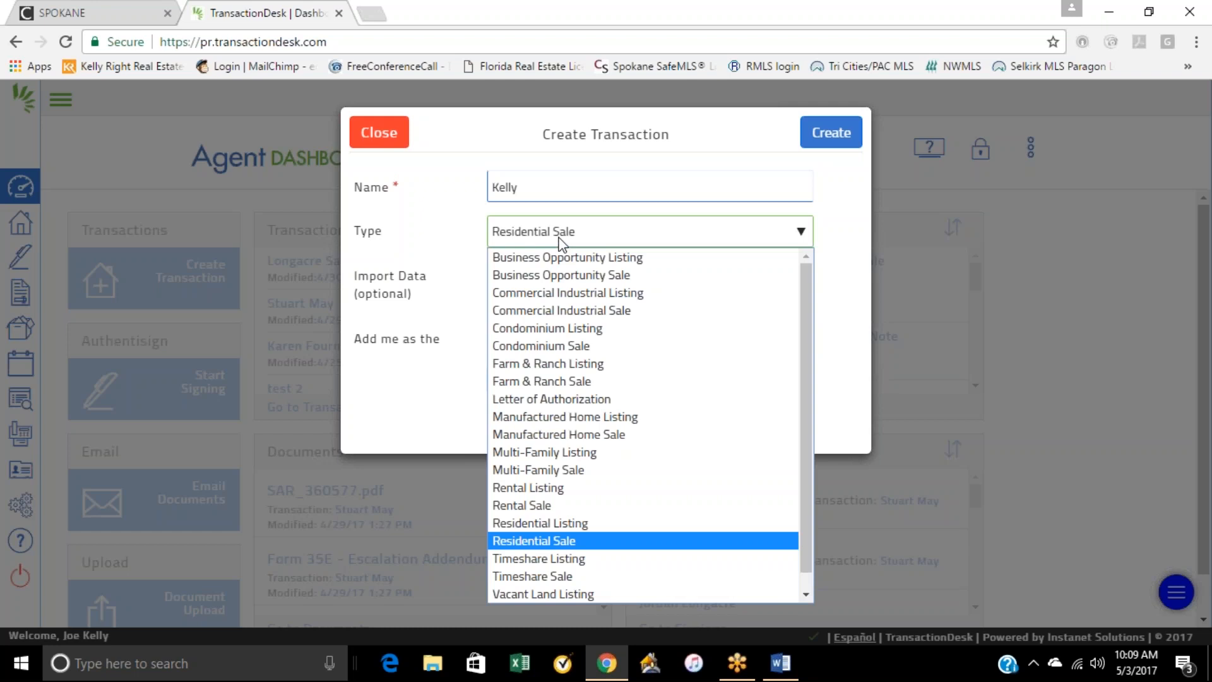
pyautogui.click(540, 524)
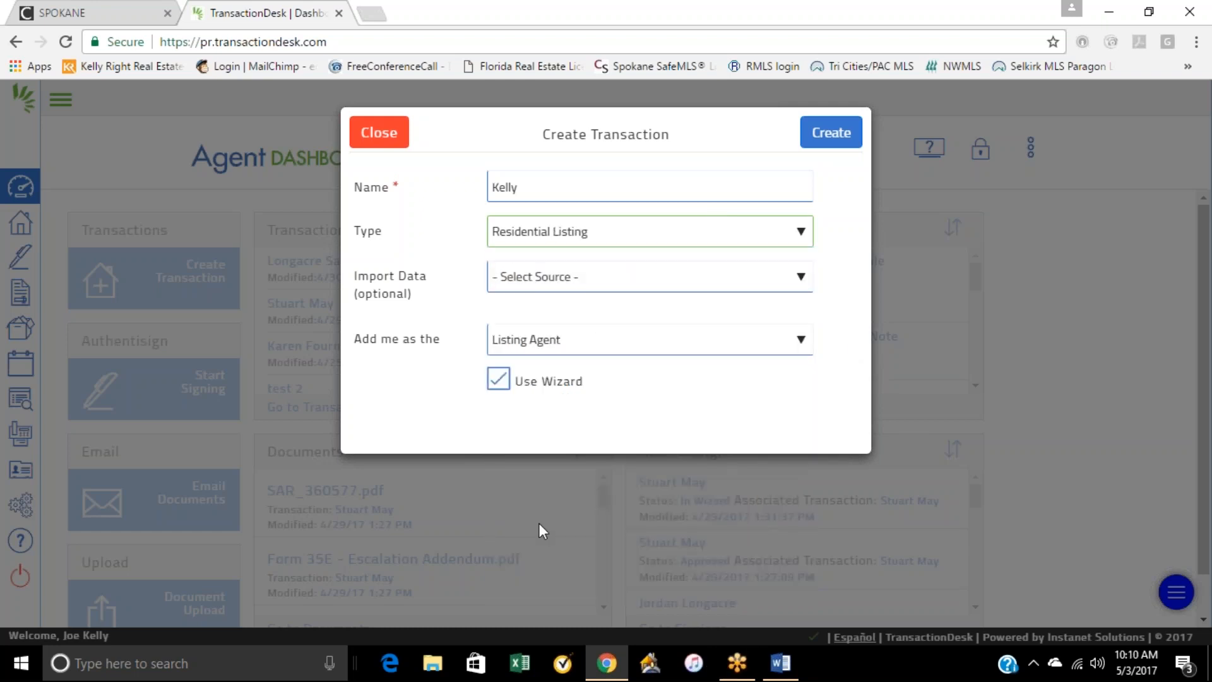
pyautogui.click(537, 277)
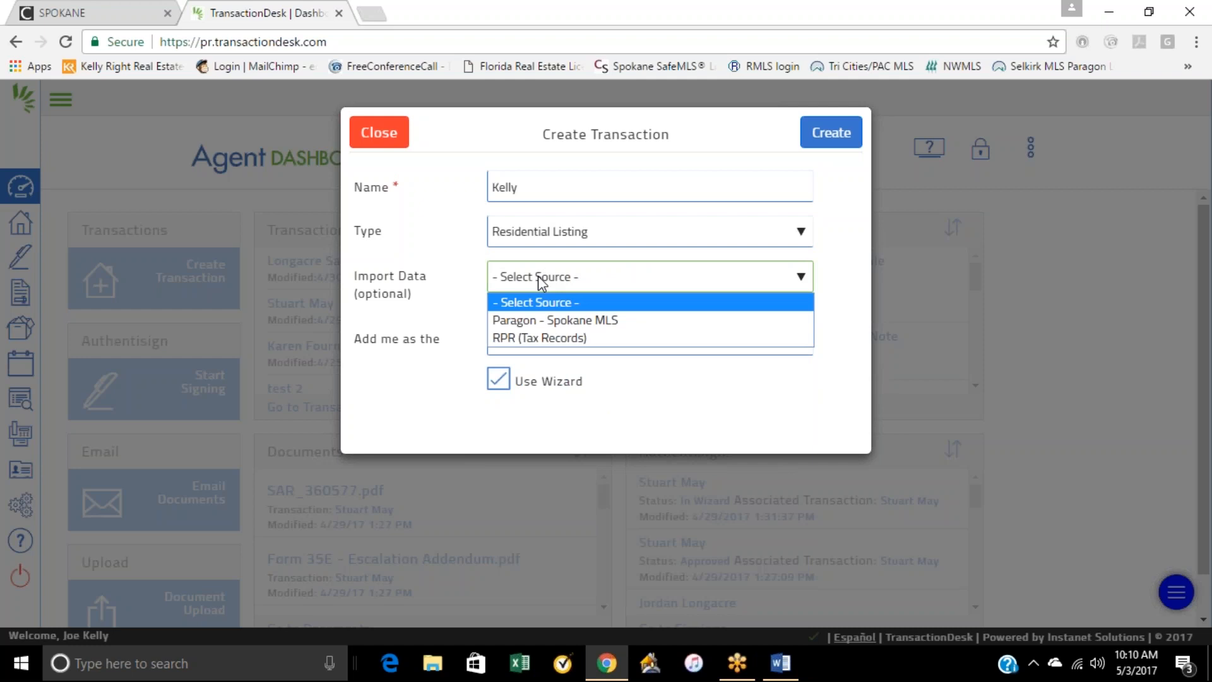
pyautogui.click(564, 320)
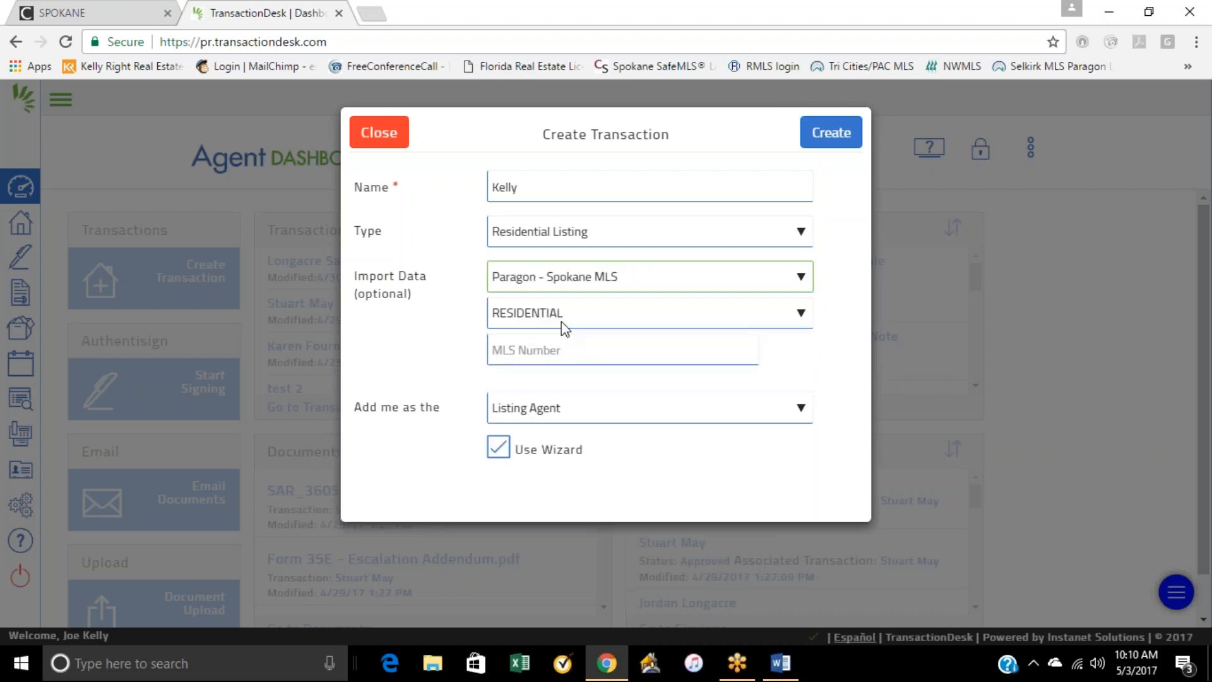
# Step: Launch Paragon from the Spokane MLS dashboard, view the form for adding a residential listing, and close it
pyautogui.click(96, 12)
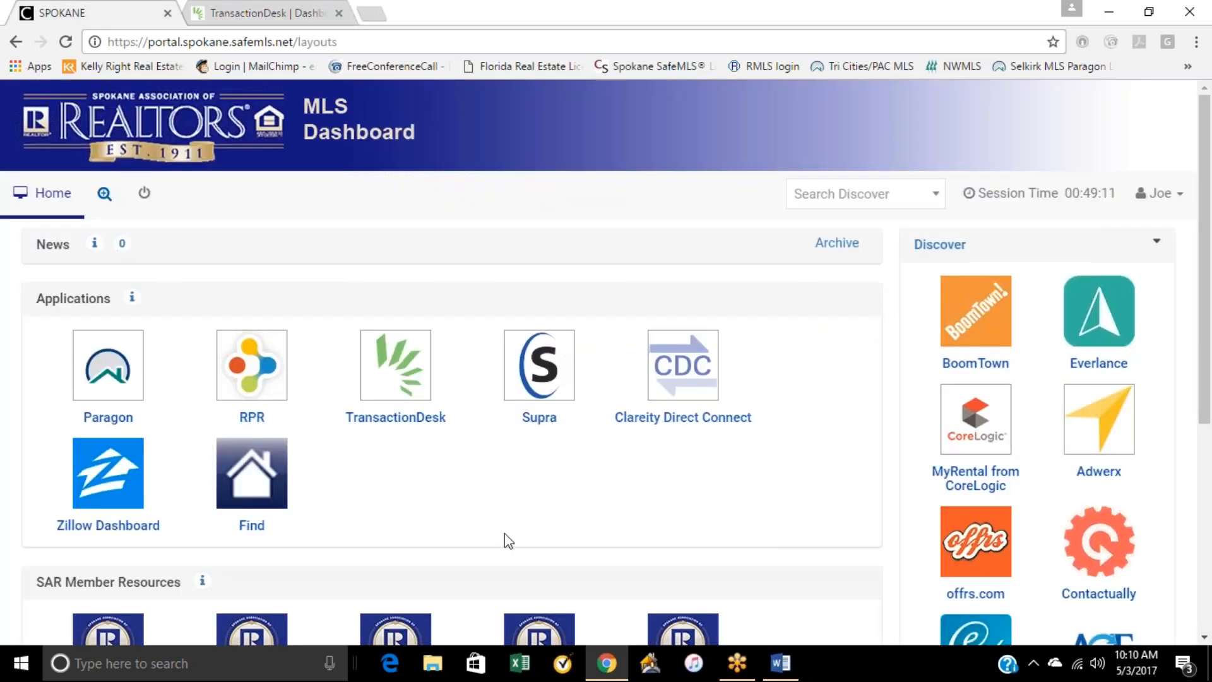
pyautogui.click(114, 386)
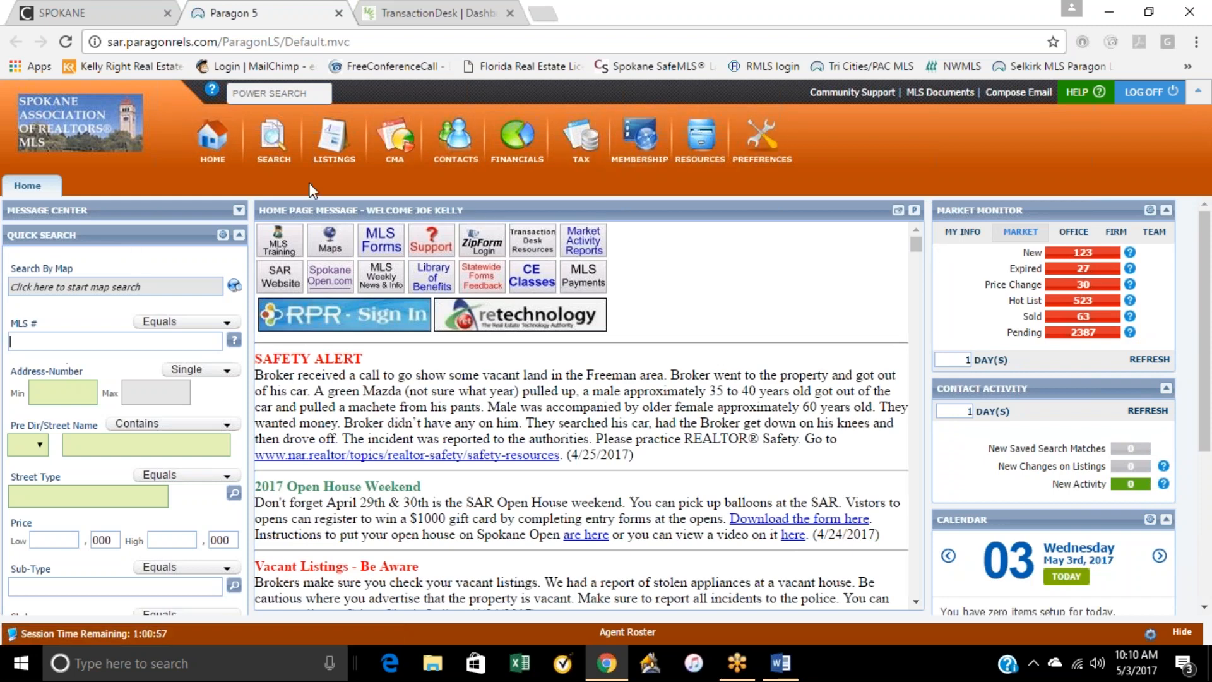
pyautogui.click(333, 144)
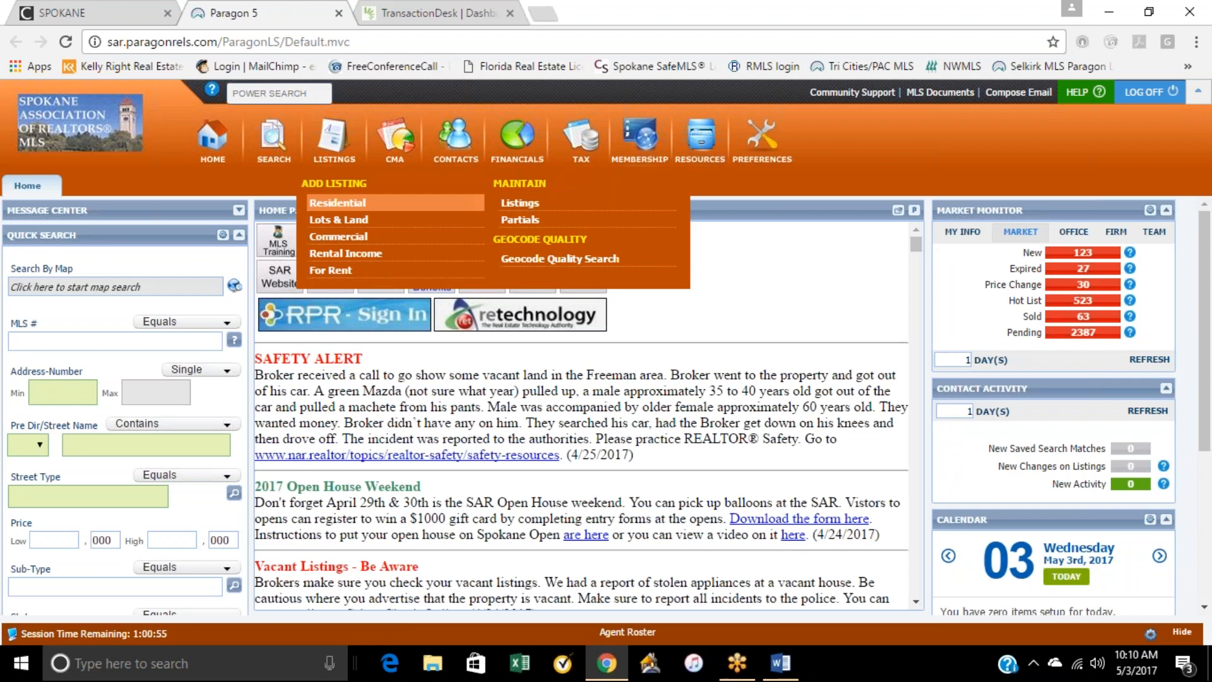
pyautogui.click(377, 204)
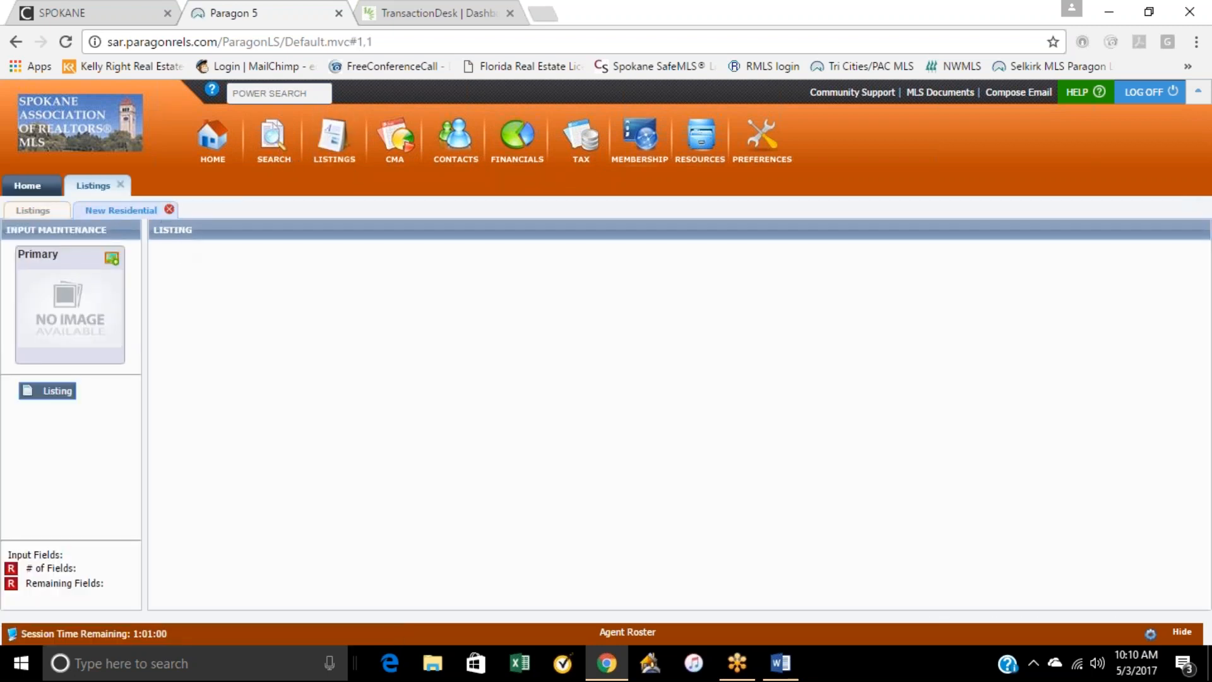
pyautogui.click(169, 209)
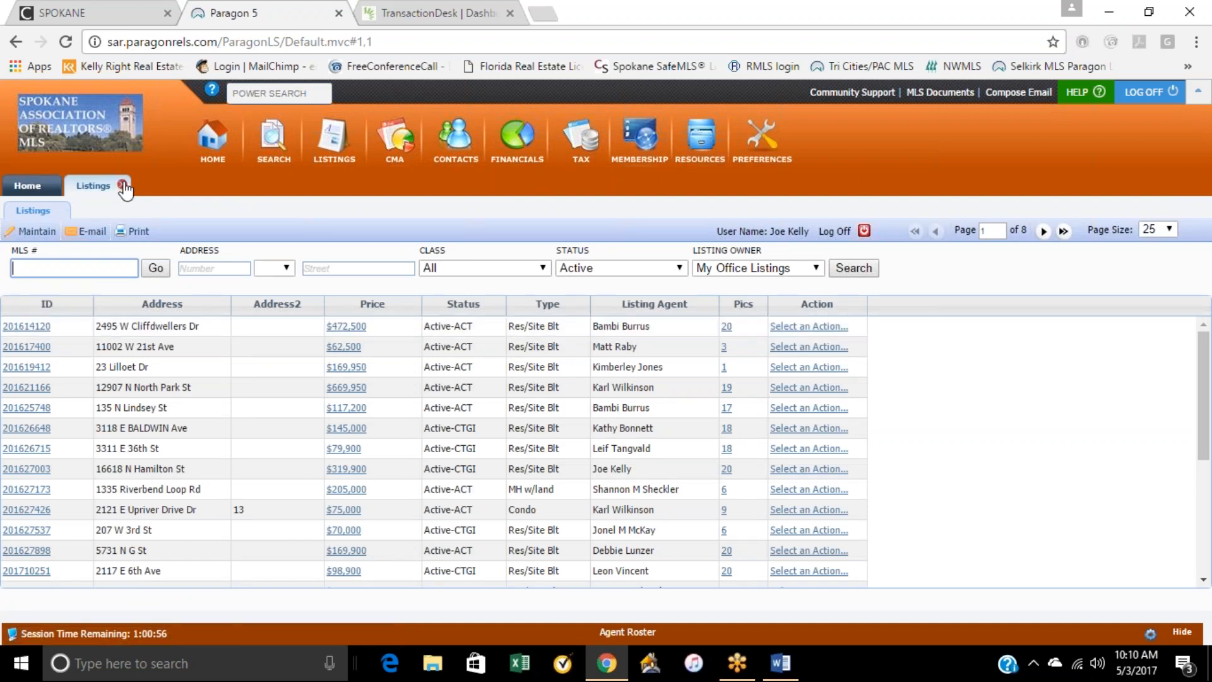
pyautogui.click(122, 185)
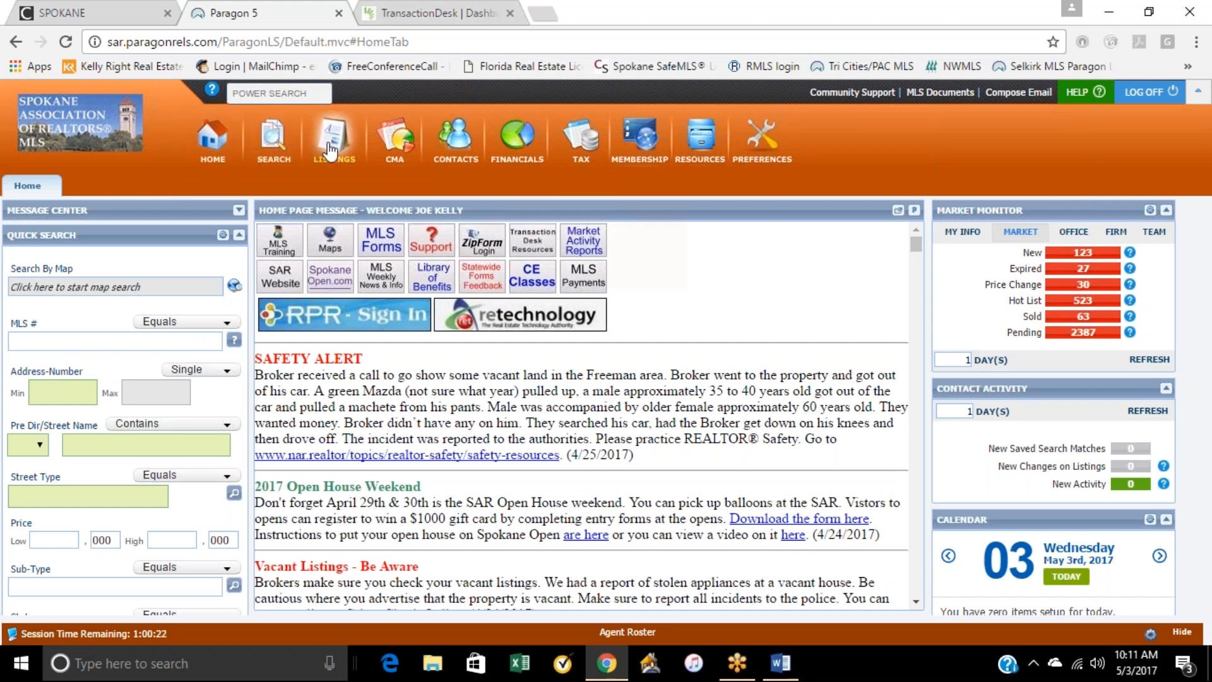
# Step: View the existing office listings available for maintenance in Paragon
pyautogui.moveTo(331, 151)
pyautogui.click(530, 204)
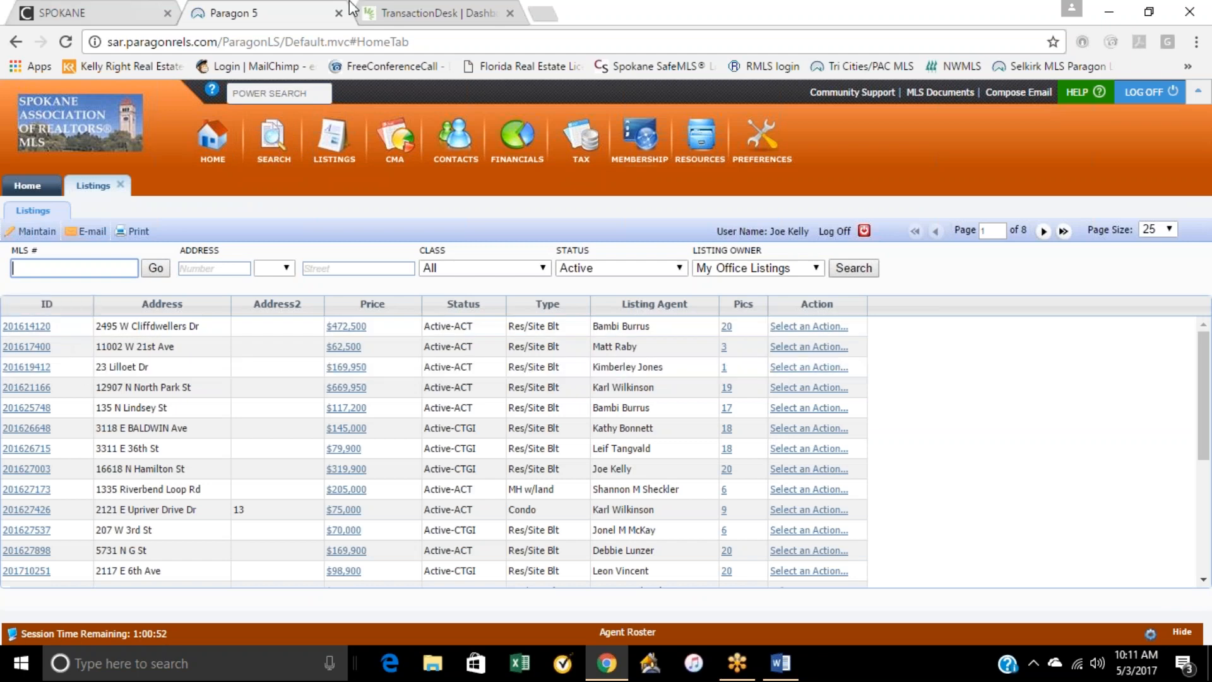
# Step: Return to the new transaction in TransactionDesk and try entering an MLS number starting with 2016
pyautogui.click(417, 13)
pyautogui.click(529, 350)
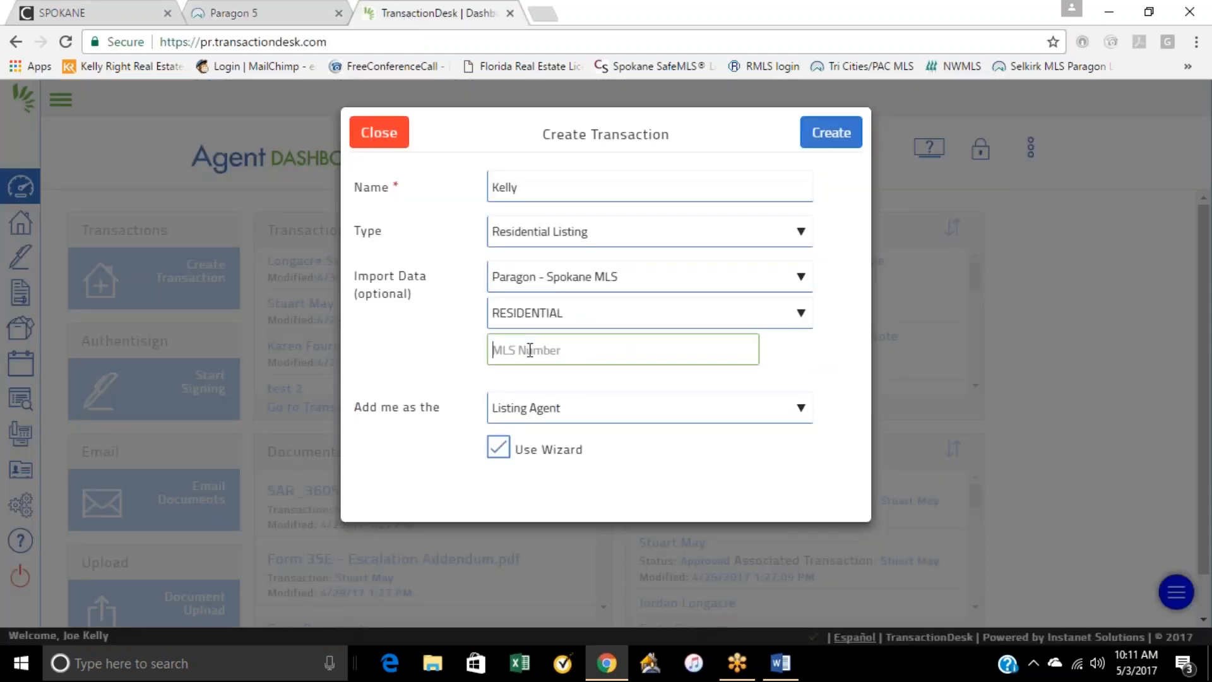
pyautogui.write('2016')
pyautogui.press('BackSpace')
pyautogui.press('BackSpace')
pyautogui.press('BackSpace')
pyautogui.press('BackSpace')
pyautogui.press('BackSpace')
pyautogui.press('BackSpace')
pyautogui.press('BackSpace')
pyautogui.press('BackSpace')
# Step: Change the import data source to RPR (Tax Records) and make the Tax ID field ready for entry
pyautogui.click(546, 277)
pyautogui.click(542, 339)
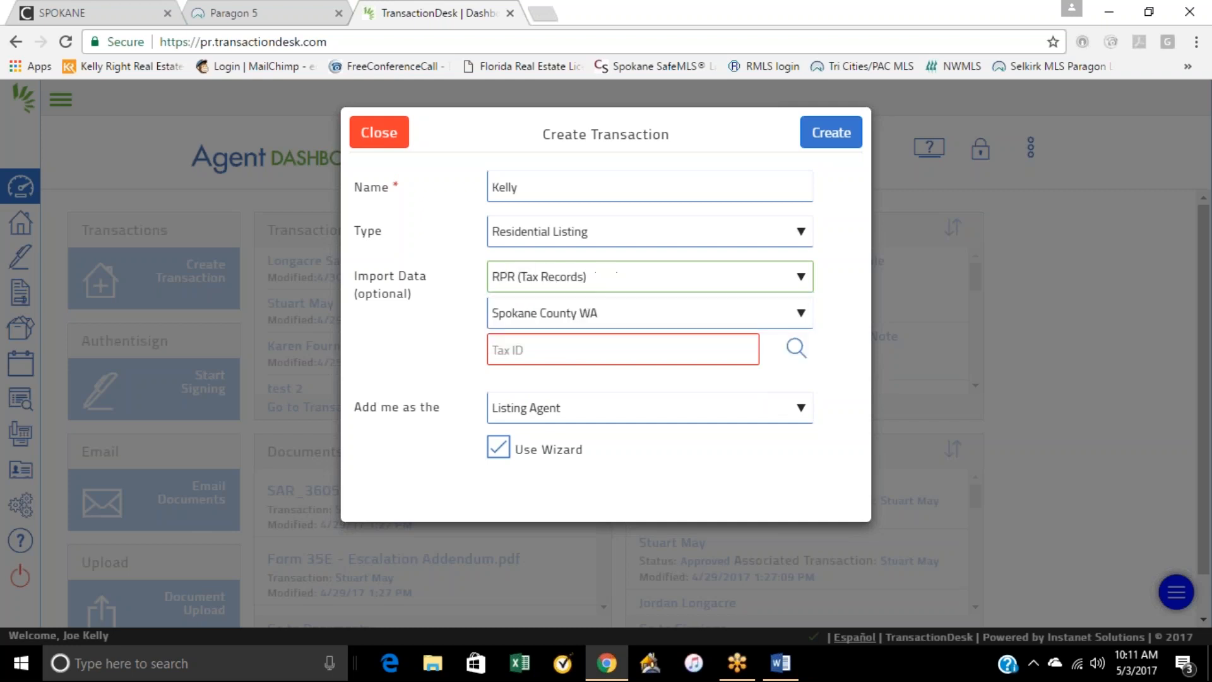
pyautogui.click(543, 352)
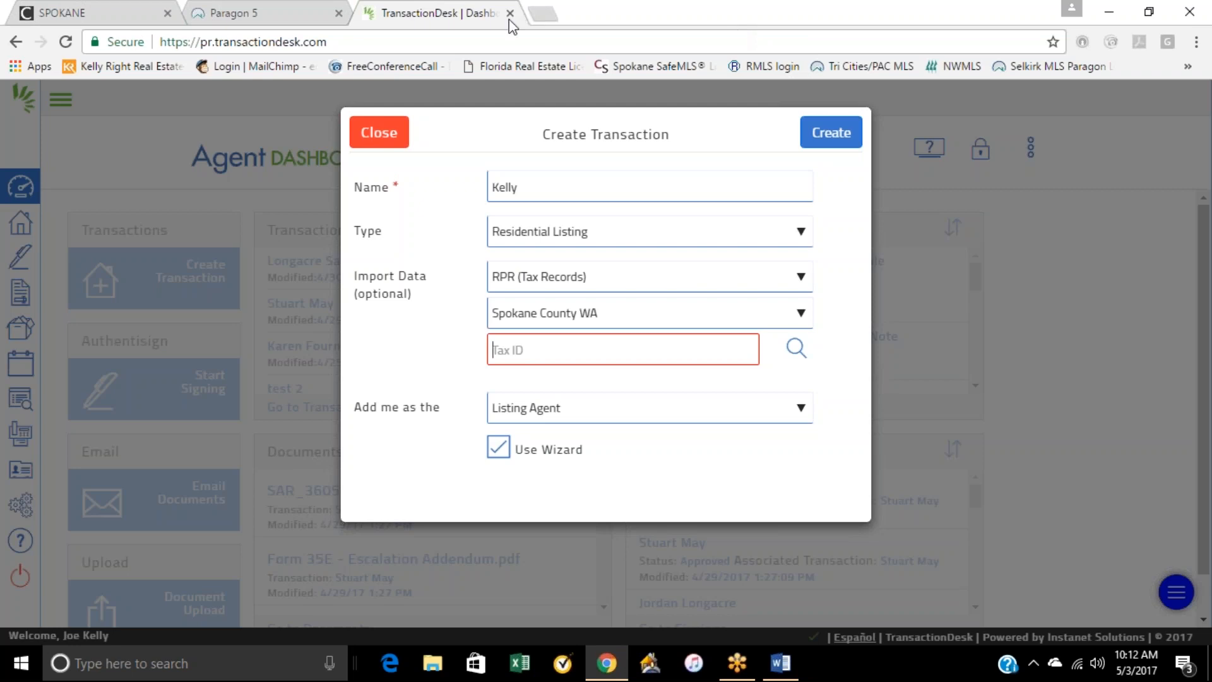
# Step: Search Google for the Spokane assessor in a new browser tab
pyautogui.click(544, 13)
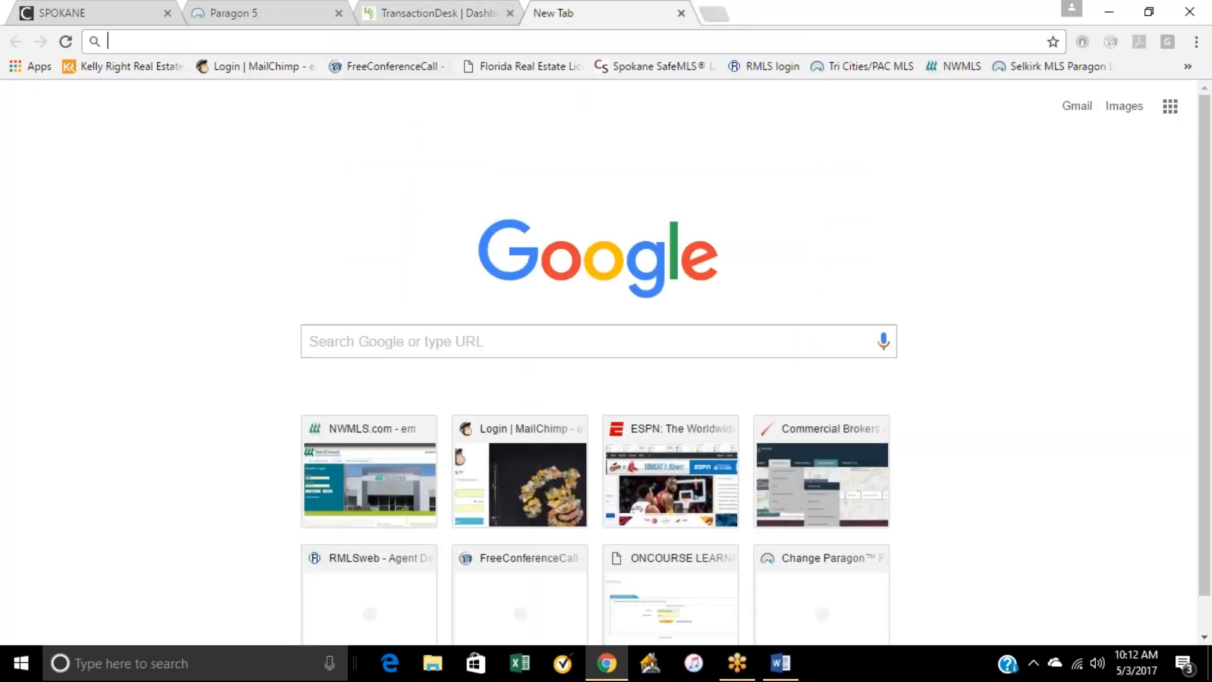
pyautogui.click(486, 341)
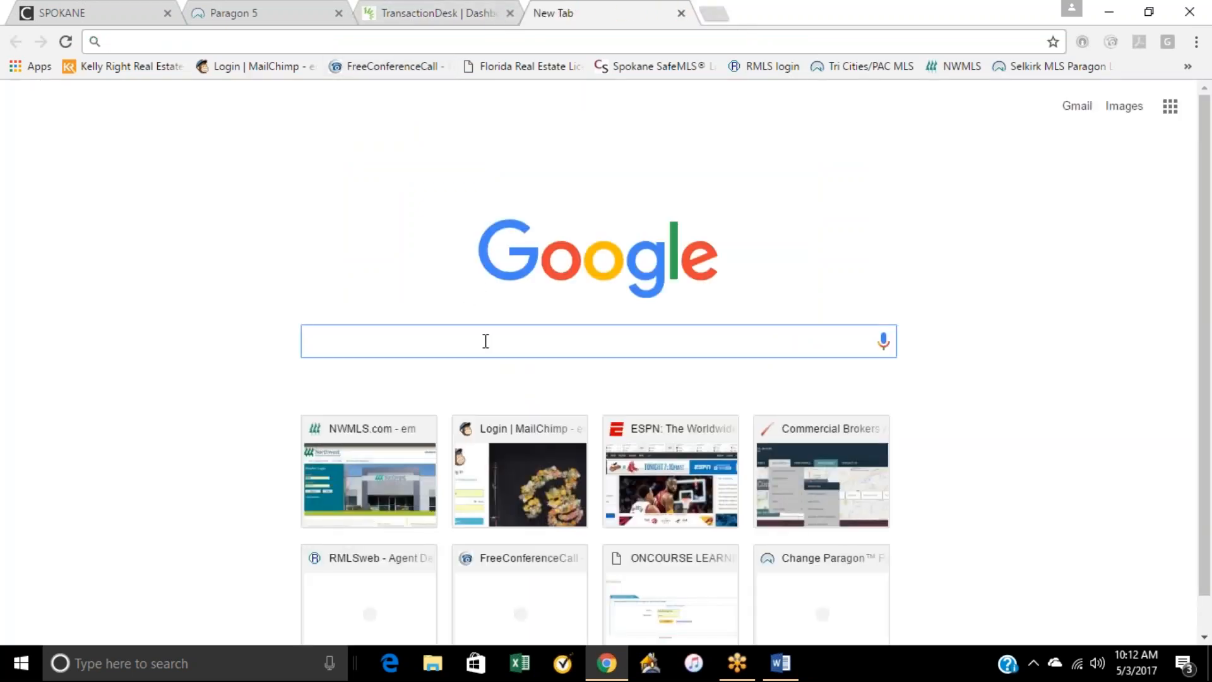
pyautogui.write('spo')
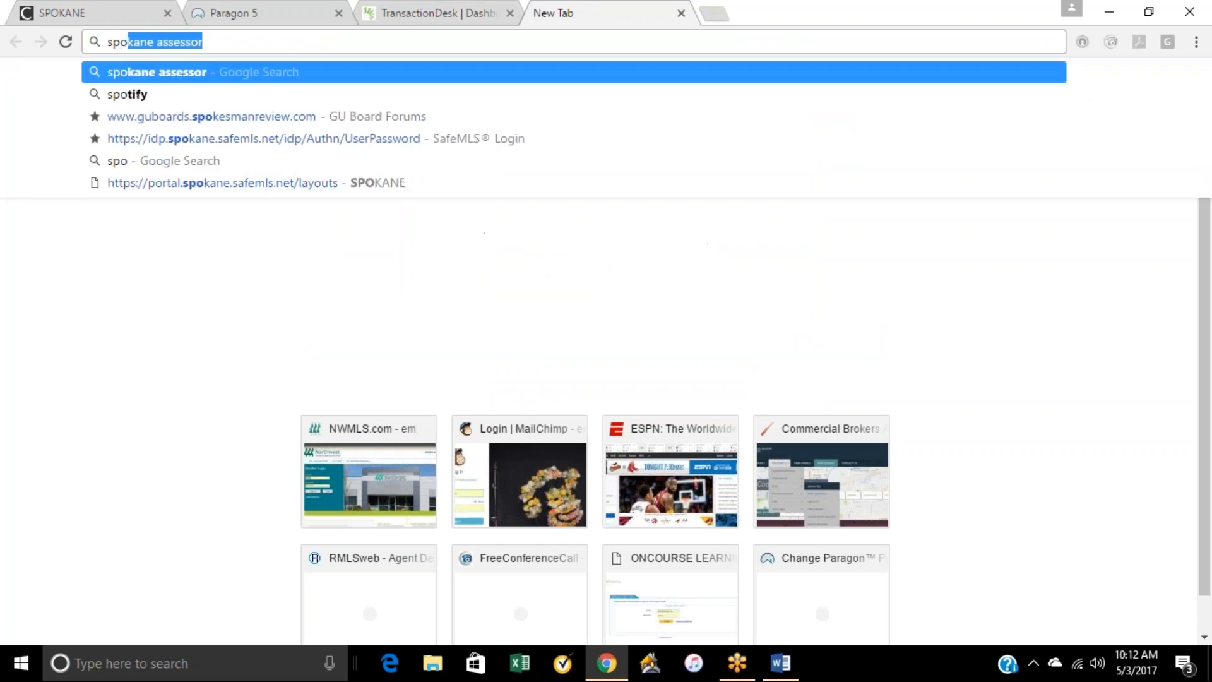
pyautogui.write('kane asse')
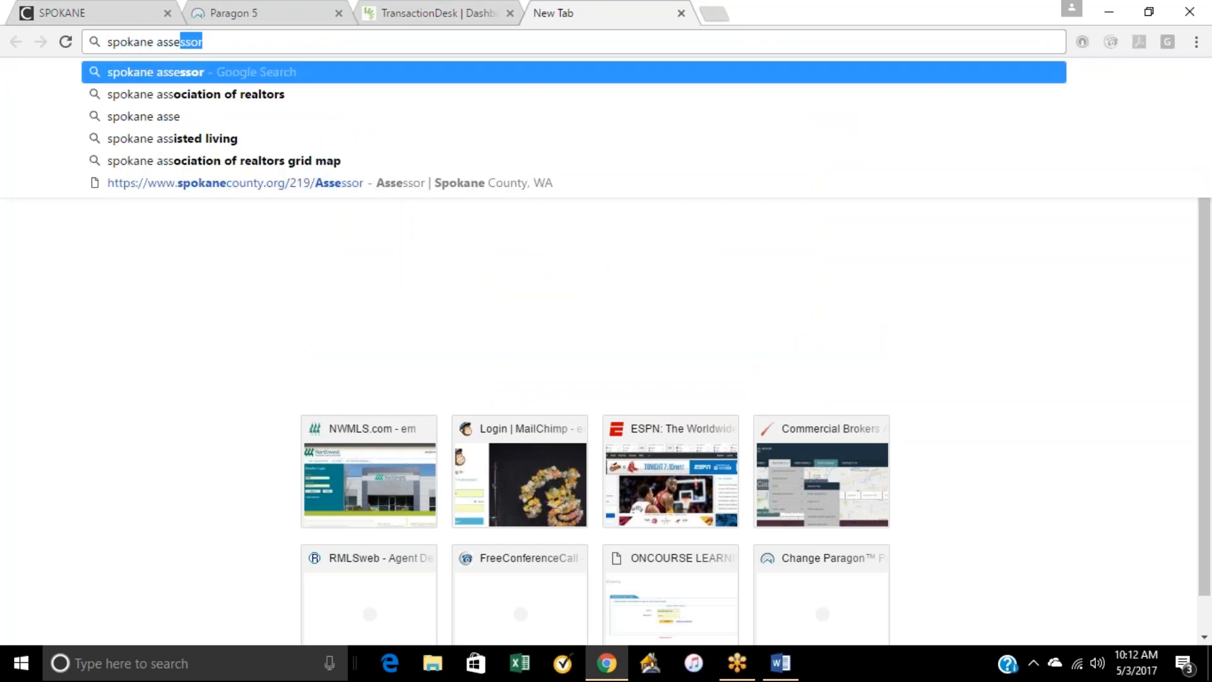
pyautogui.write('or')
pyautogui.press('Return')
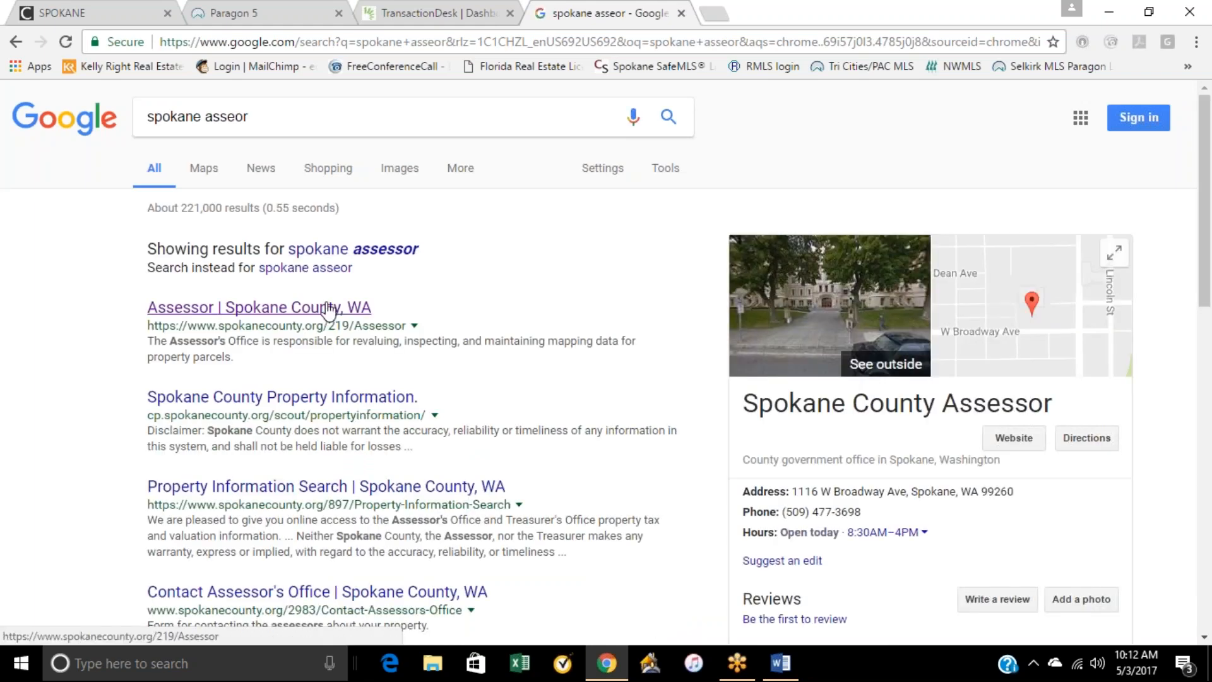
# Step: Open the Spokane County Assessor website from the search results and launch its SCOUT property map
pyautogui.click(328, 307)
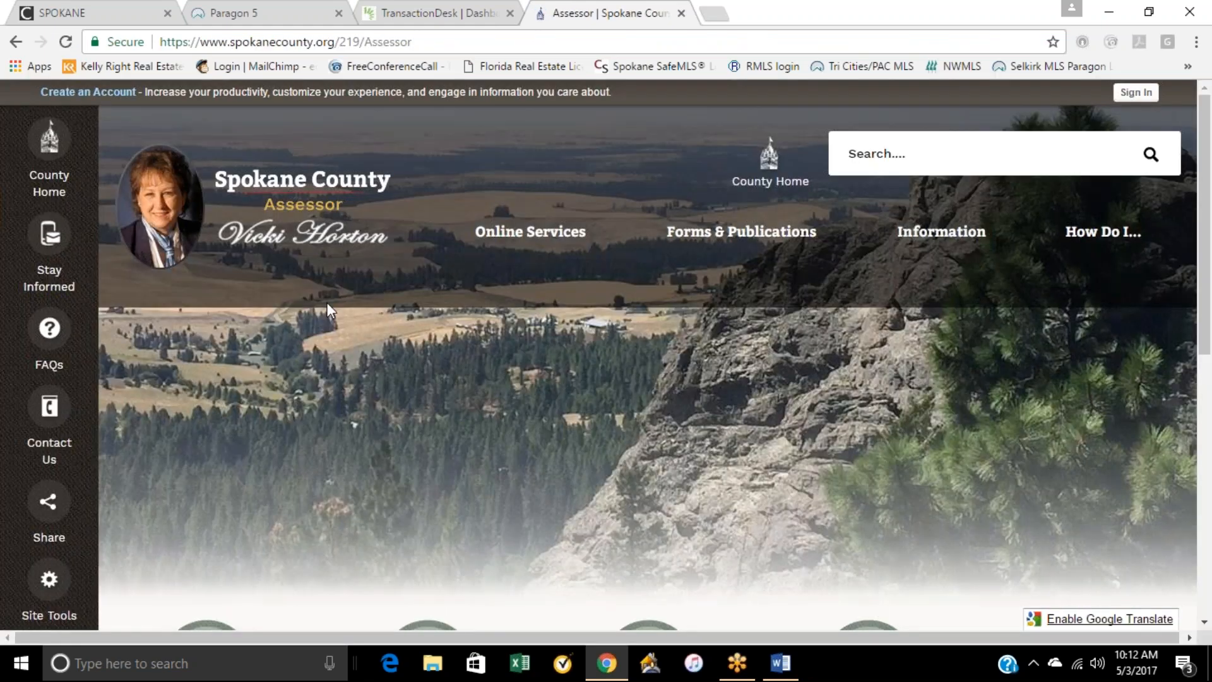
pyautogui.scroll(-3, 374, 407)
pyautogui.click(411, 524)
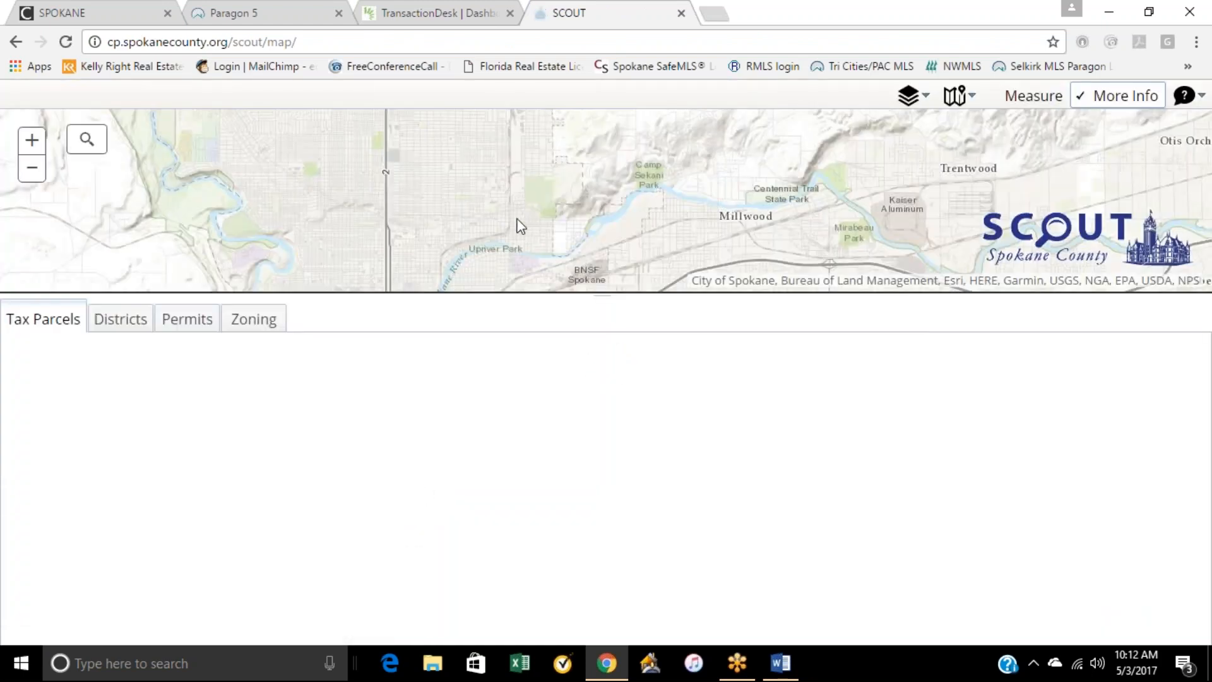
# Step: Enlarge the map area and select the second parcel south of E 44th Ave on the west side of S Magnolia St
pyautogui.moveTo(494, 292); pyautogui.dragTo(493, 520)
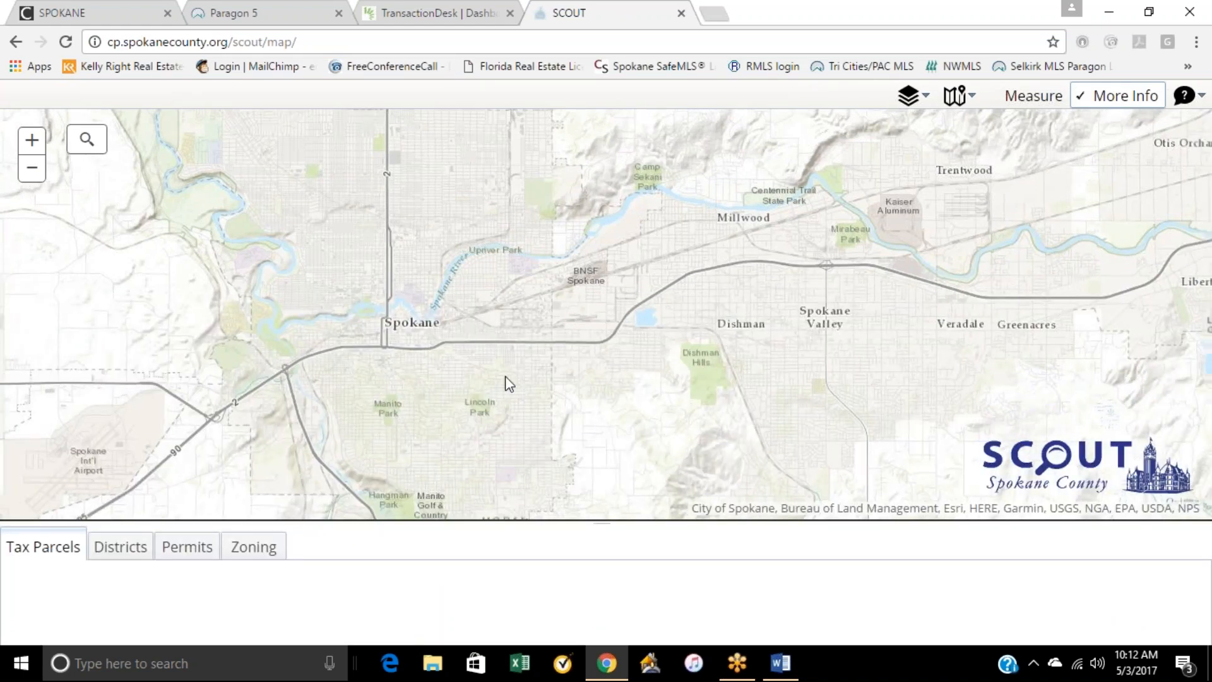
pyautogui.scroll(-1, 505, 376)
pyautogui.moveTo(523, 391)
pyautogui.mouseDown()
pyautogui.moveTo(535, 241)
pyautogui.moveTo(505, 376)
pyautogui.mouseUp()
pyautogui.scroll(3, 535, 241)
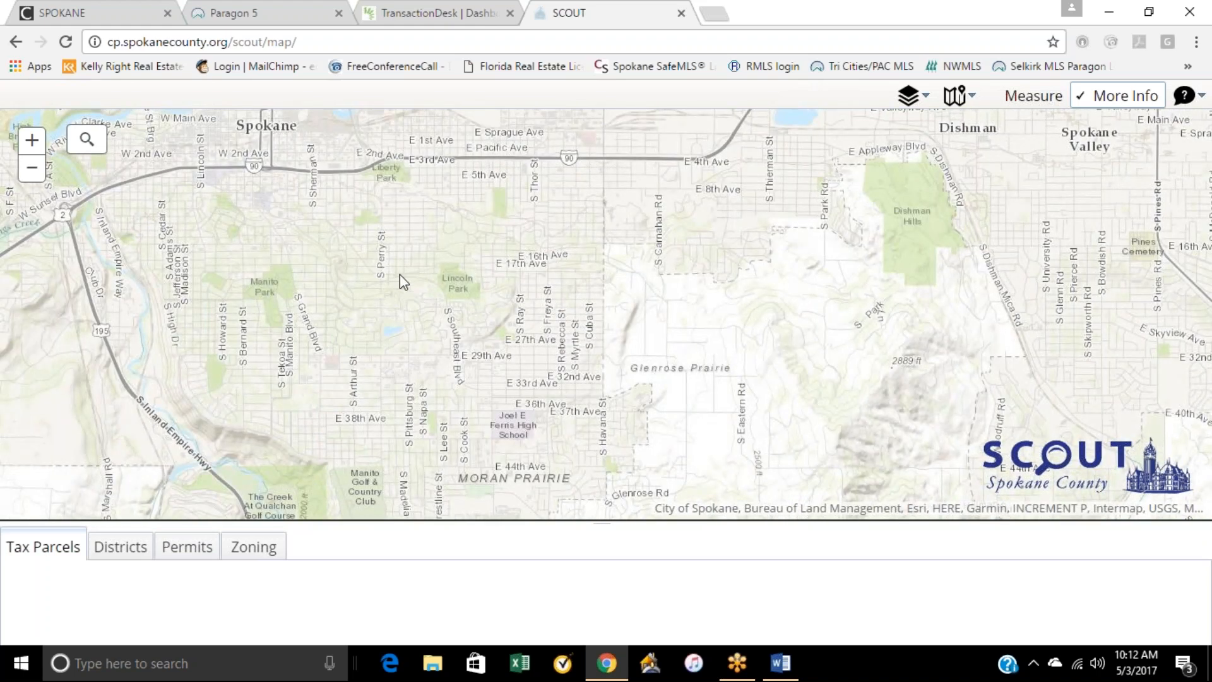
pyautogui.moveTo(399, 274); pyautogui.dragTo(542, 340)
pyautogui.moveTo(510, 408); pyautogui.dragTo(477, 249)
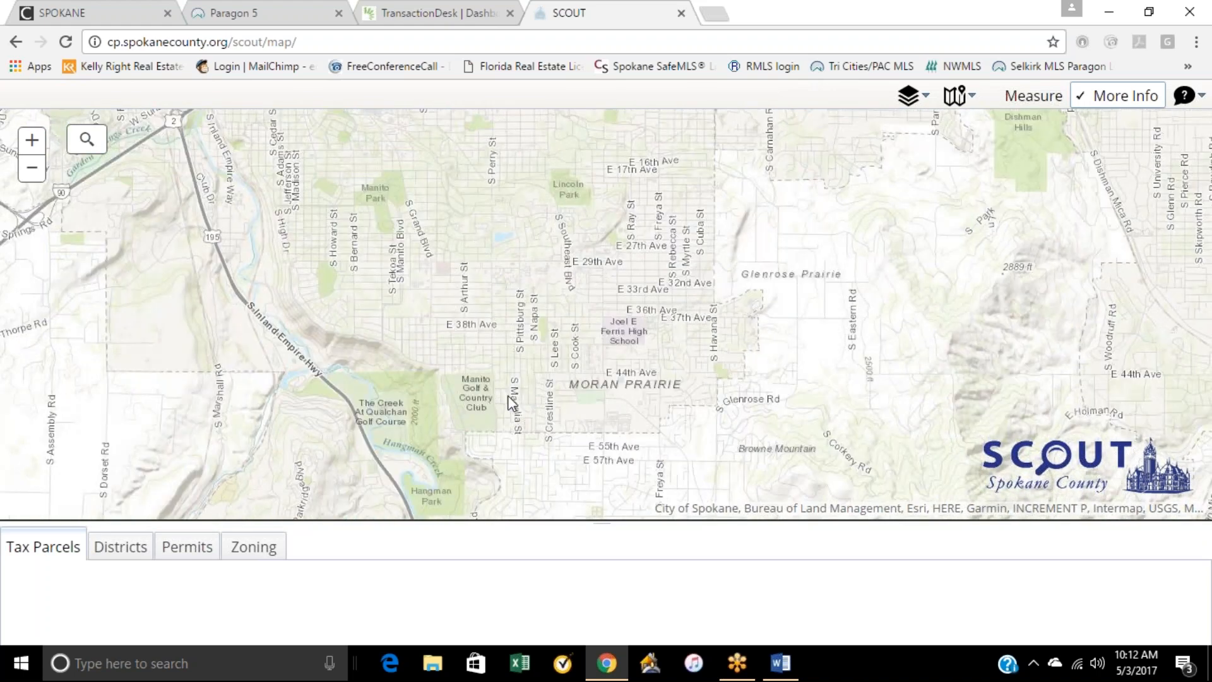
pyautogui.scroll(5, 514, 342)
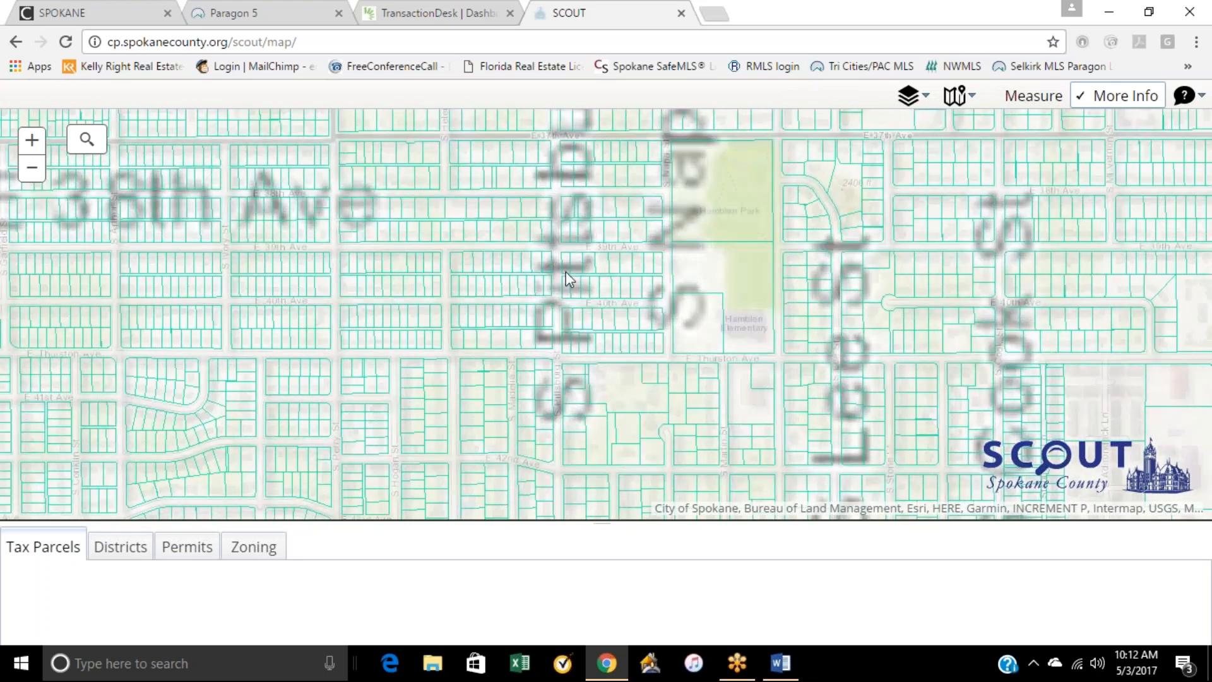
pyautogui.moveTo(660, 247); pyautogui.dragTo(596, 162)
pyautogui.moveTo(506, 402); pyautogui.dragTo(562, 360)
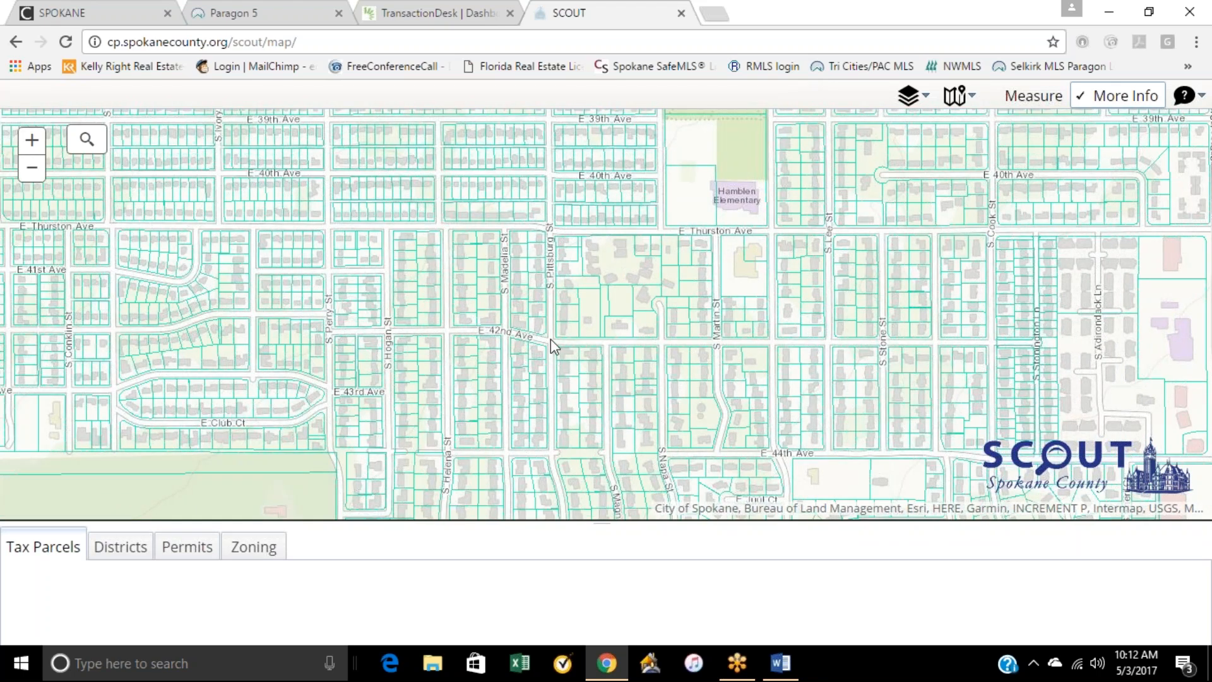
pyautogui.moveTo(595, 352); pyautogui.dragTo(568, 251)
pyautogui.scroll(1, 588, 342)
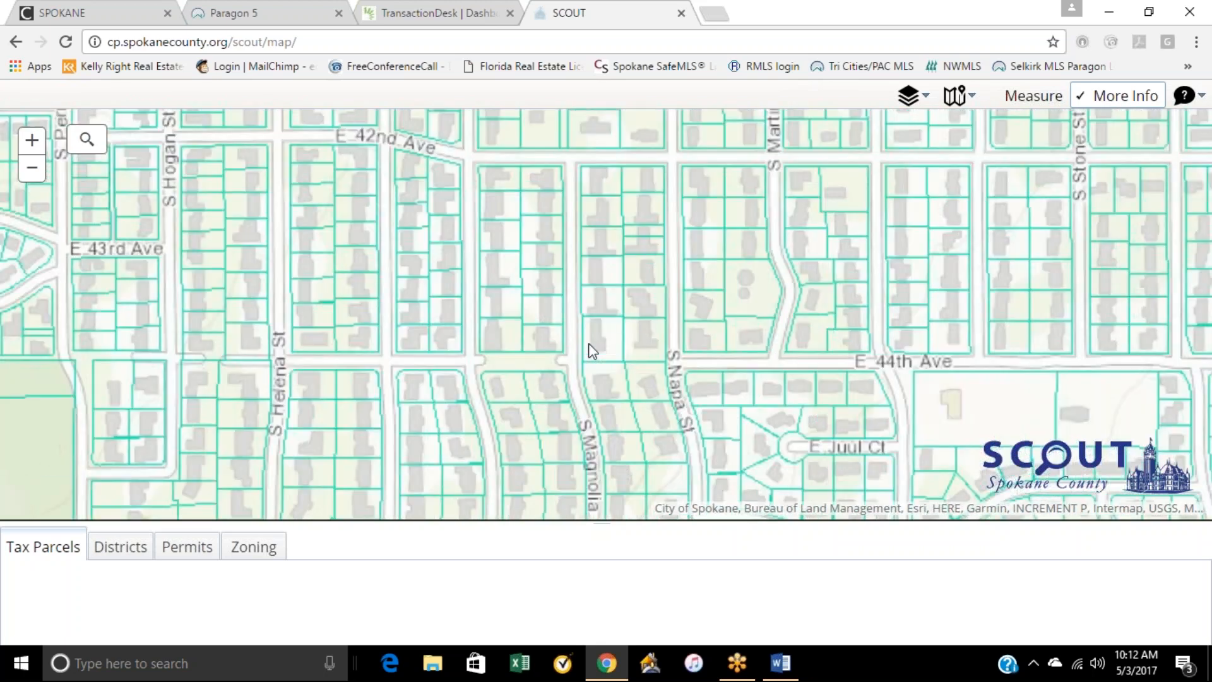
pyautogui.click(557, 327)
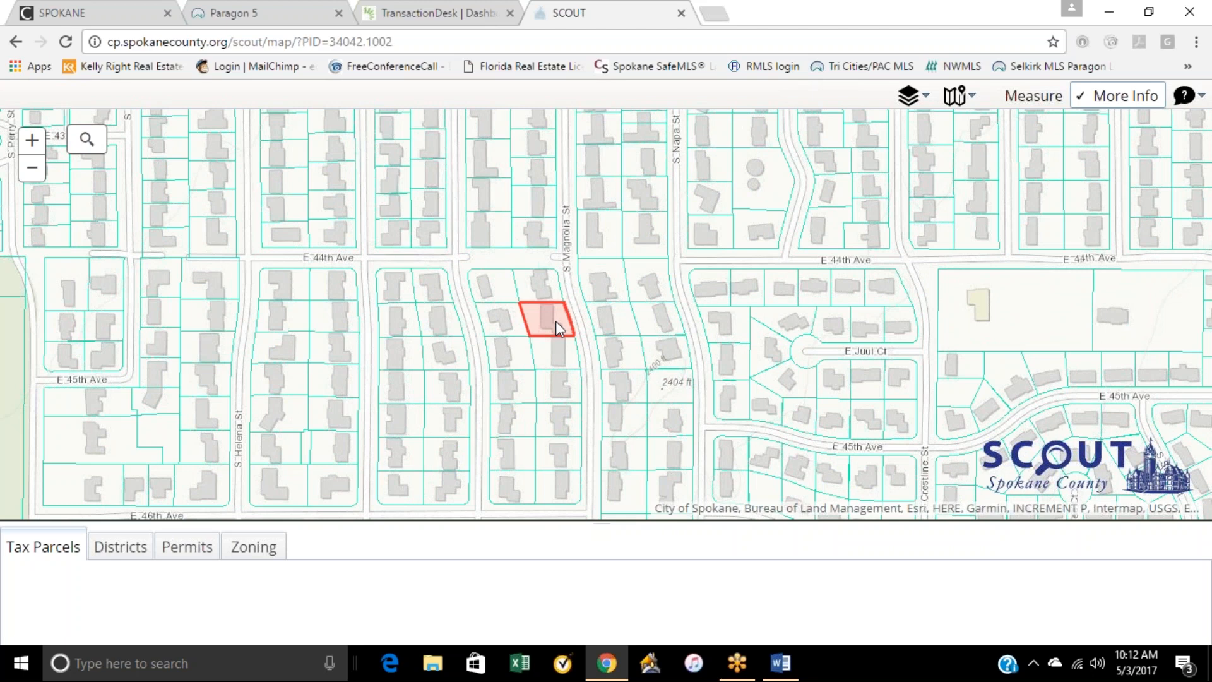
# Step: Find the selected parcel's number in its tax parcel details and copy it
pyautogui.scroll(-2, 546, 584)
pyautogui.scroll(2, 748, 576)
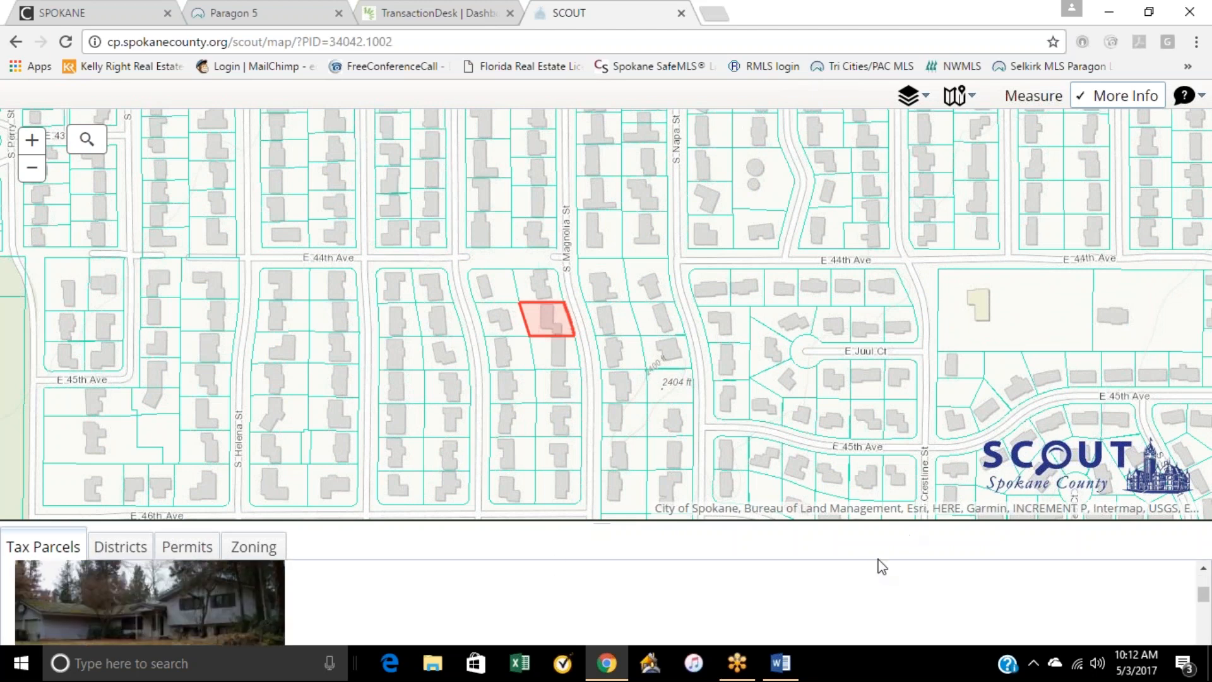
pyautogui.scroll(-2, 521, 603)
pyautogui.scroll(2, 518, 596)
pyautogui.scroll(-4, 516, 592)
pyautogui.scroll(-2, 517, 587)
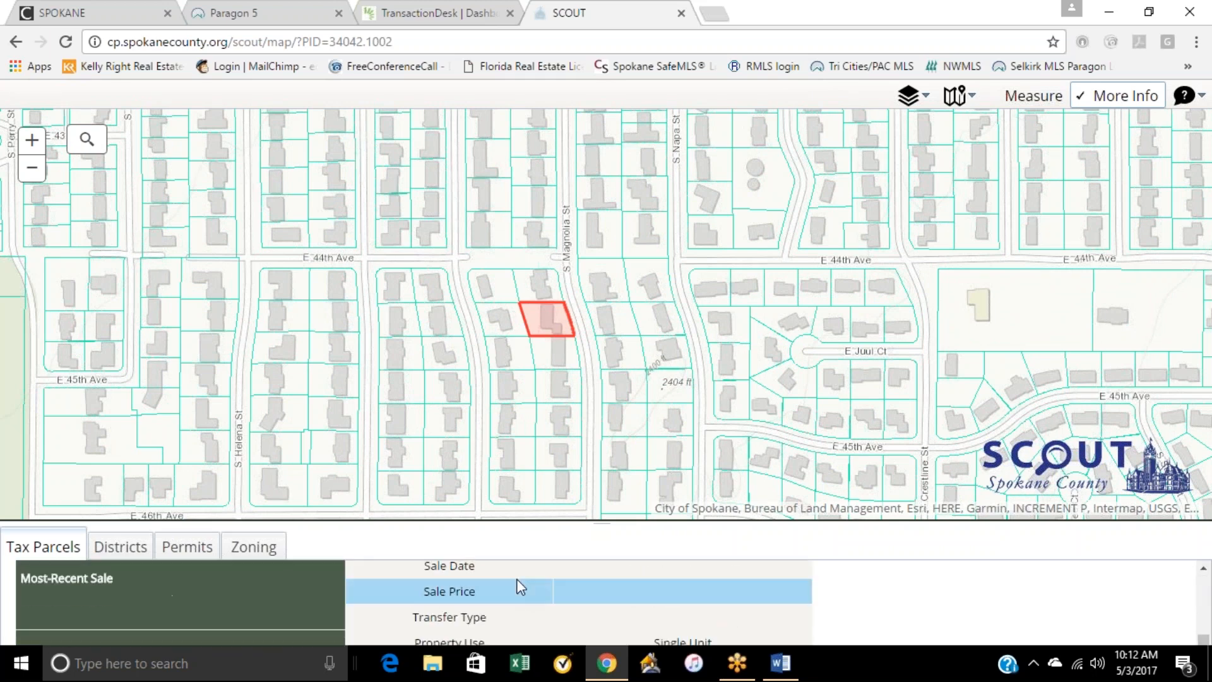
pyautogui.scroll(4, 524, 577)
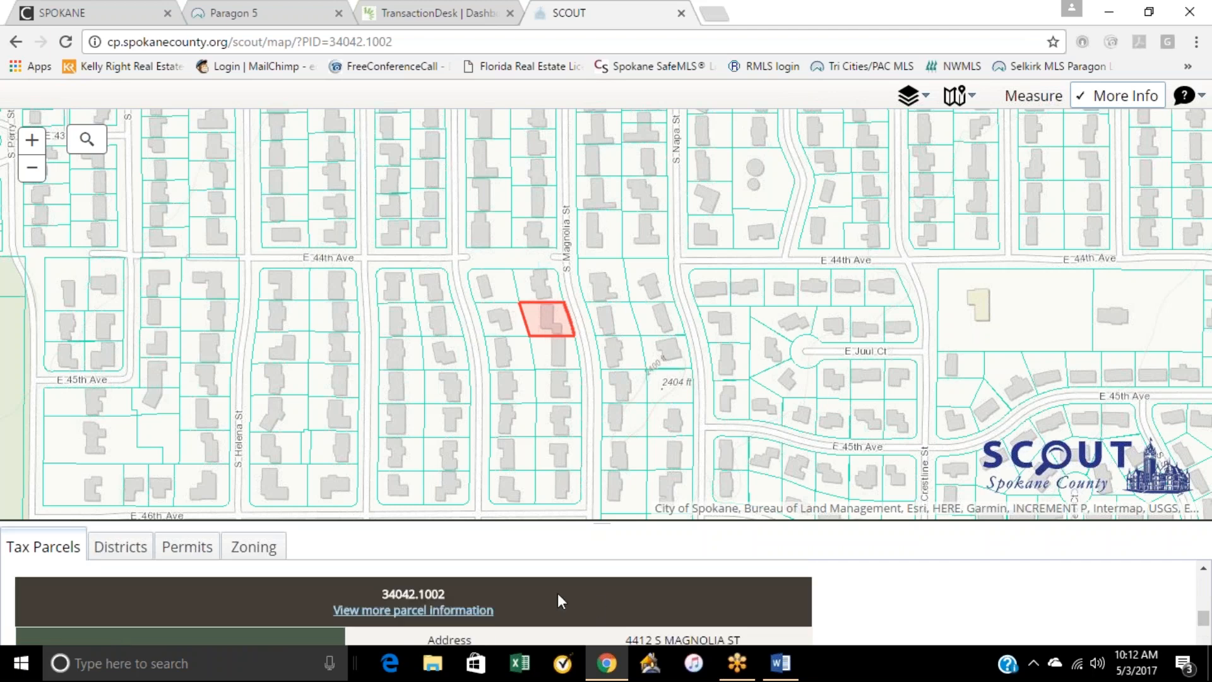
pyautogui.moveTo(381, 597); pyautogui.dragTo(444, 597)
pyautogui.rightClick(444, 593)
pyautogui.click(478, 503)
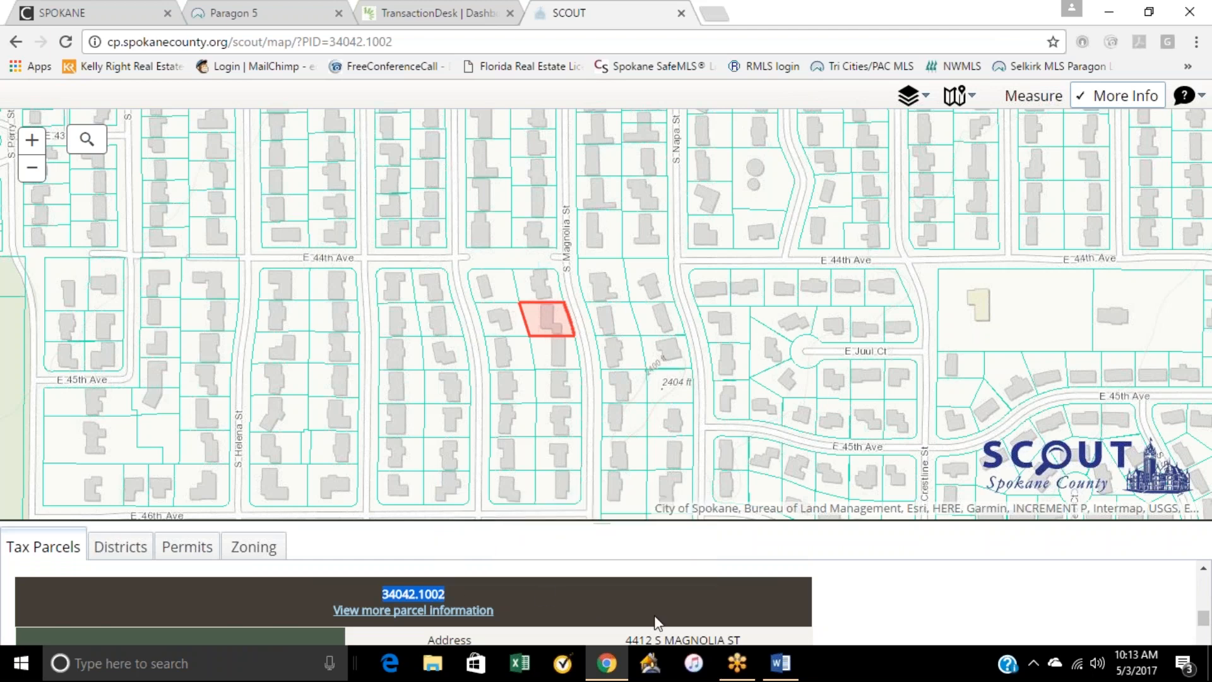
# Step: Return to TransactionDesk, paste the copied parcel number as the Tax ID, and create the transaction
pyautogui.click(429, 13)
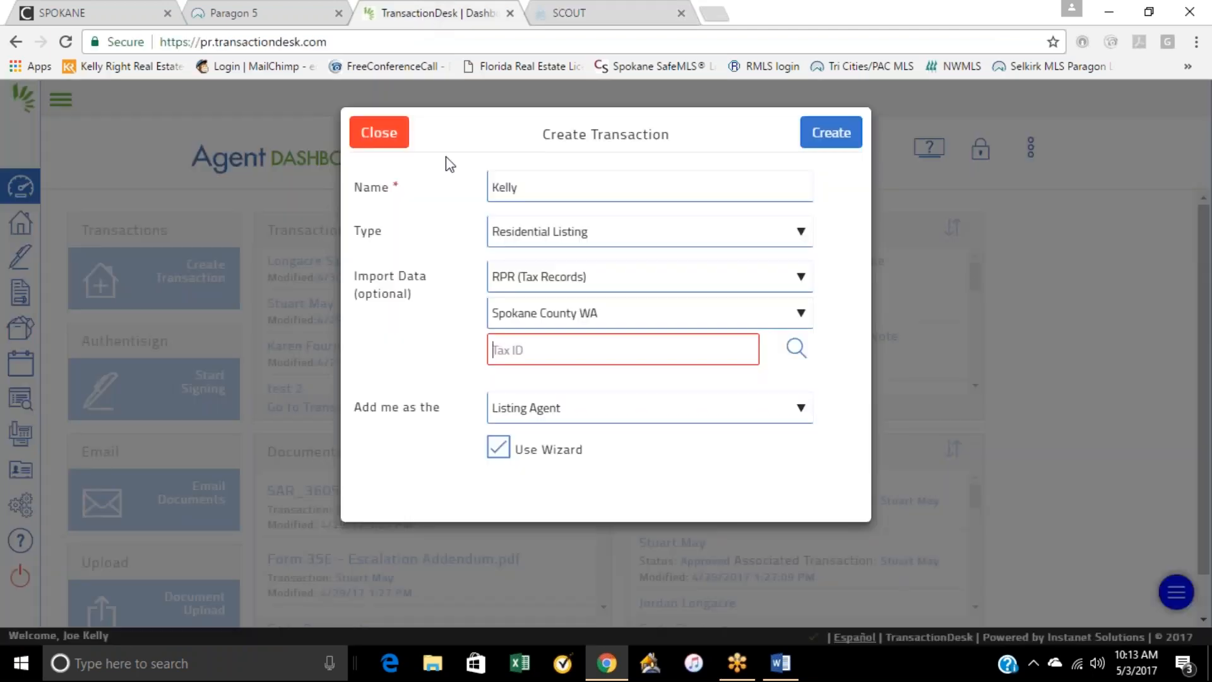
pyautogui.rightClick(540, 349)
pyautogui.click(585, 455)
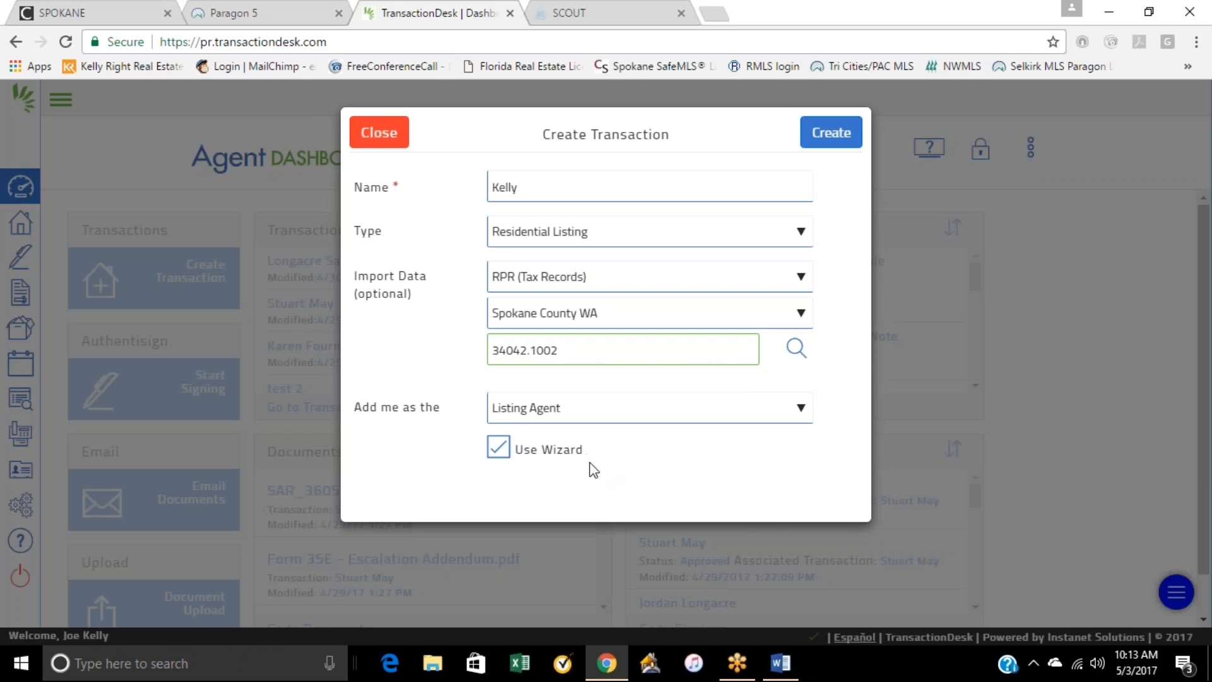
pyautogui.click(824, 133)
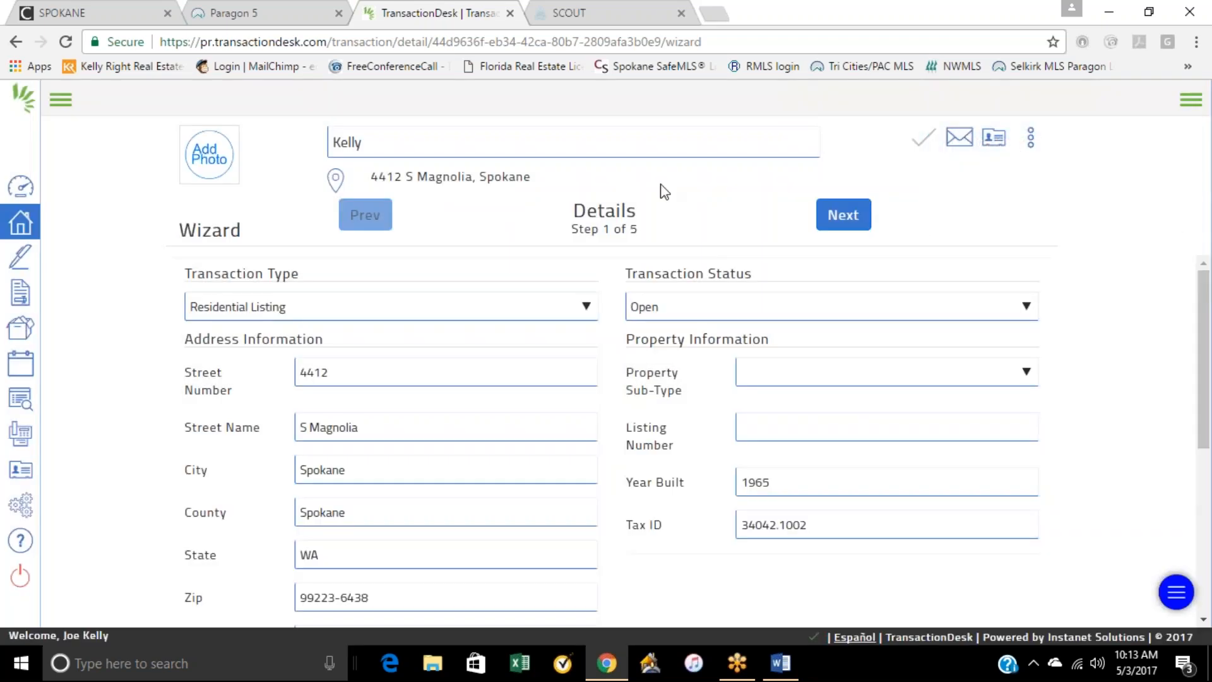
# Step: Set the property sub-type to Residential in the transaction details
pyautogui.click(1183, 40)
pyautogui.click(707, 160)
pyautogui.click(949, 382)
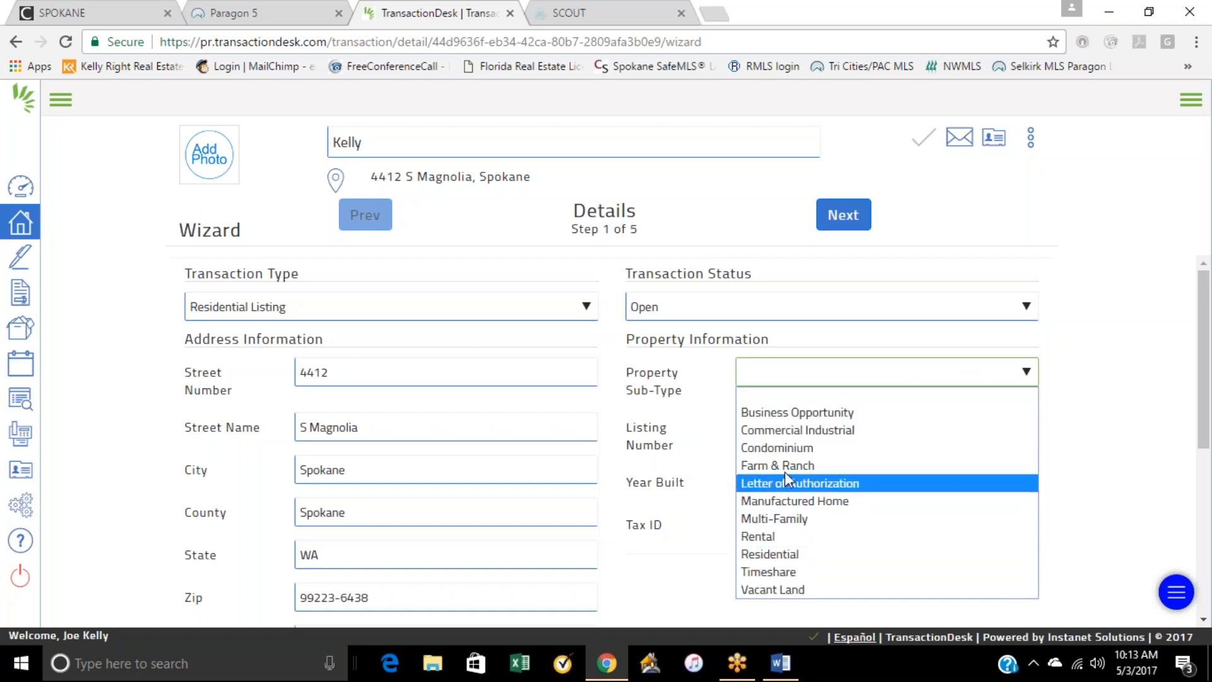
pyautogui.click(778, 554)
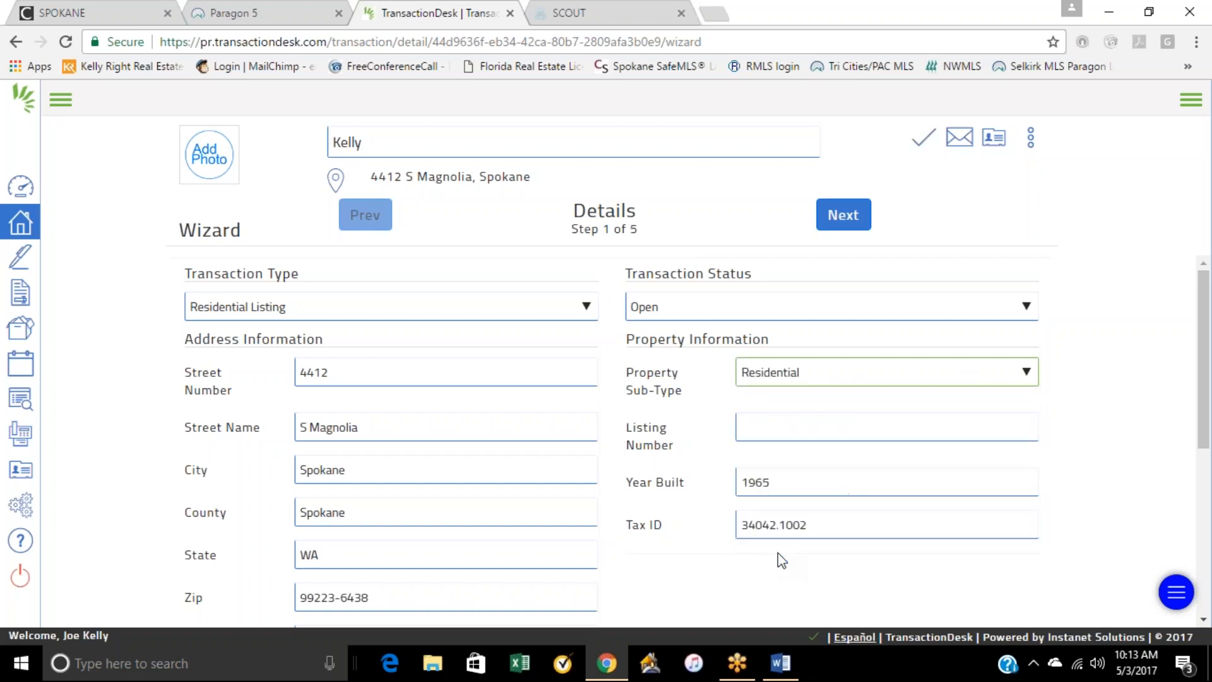
# Step: Leave the listing number blank, set the listing price to 389000, and continue to the Transaction Dates step
pyautogui.click(780, 426)
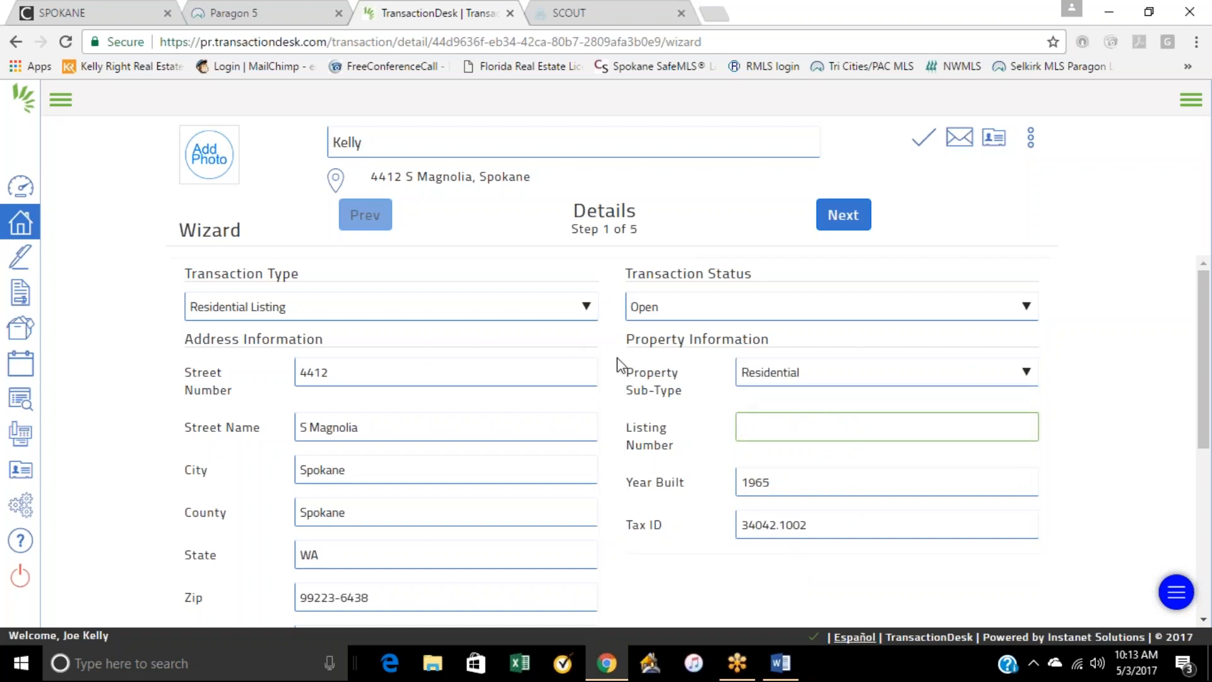
pyautogui.scroll(-4, 625, 365)
pyautogui.click(349, 477)
pyautogui.write('389000')
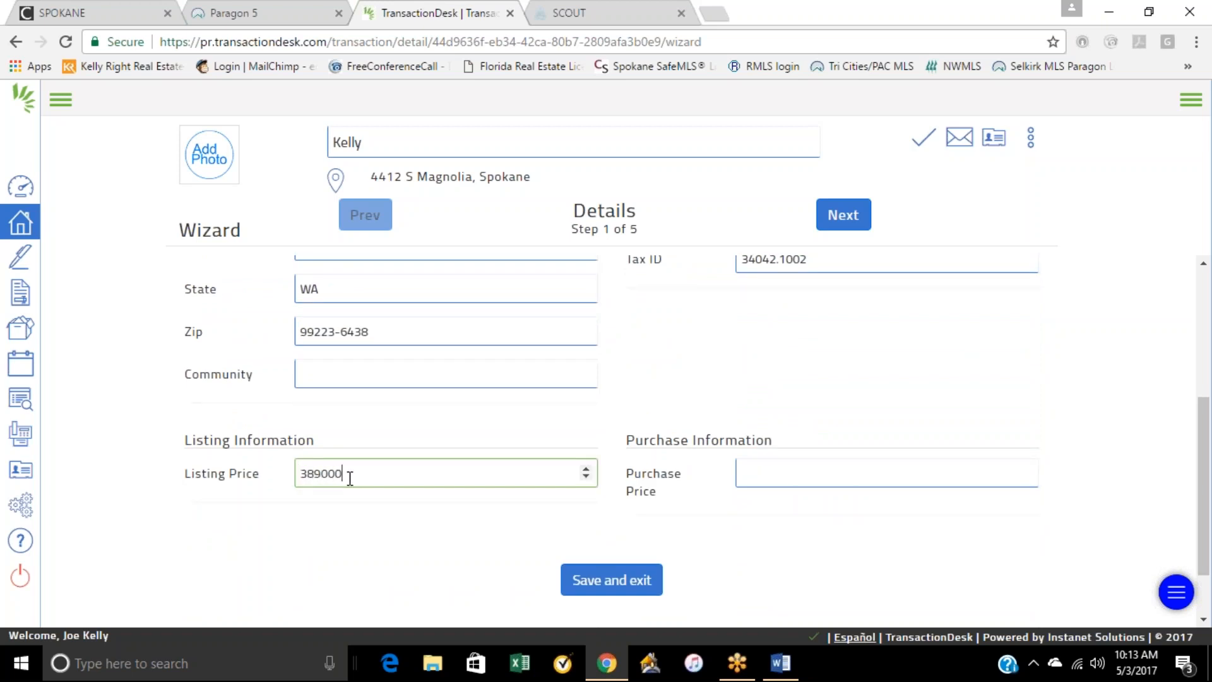
pyautogui.click(397, 539)
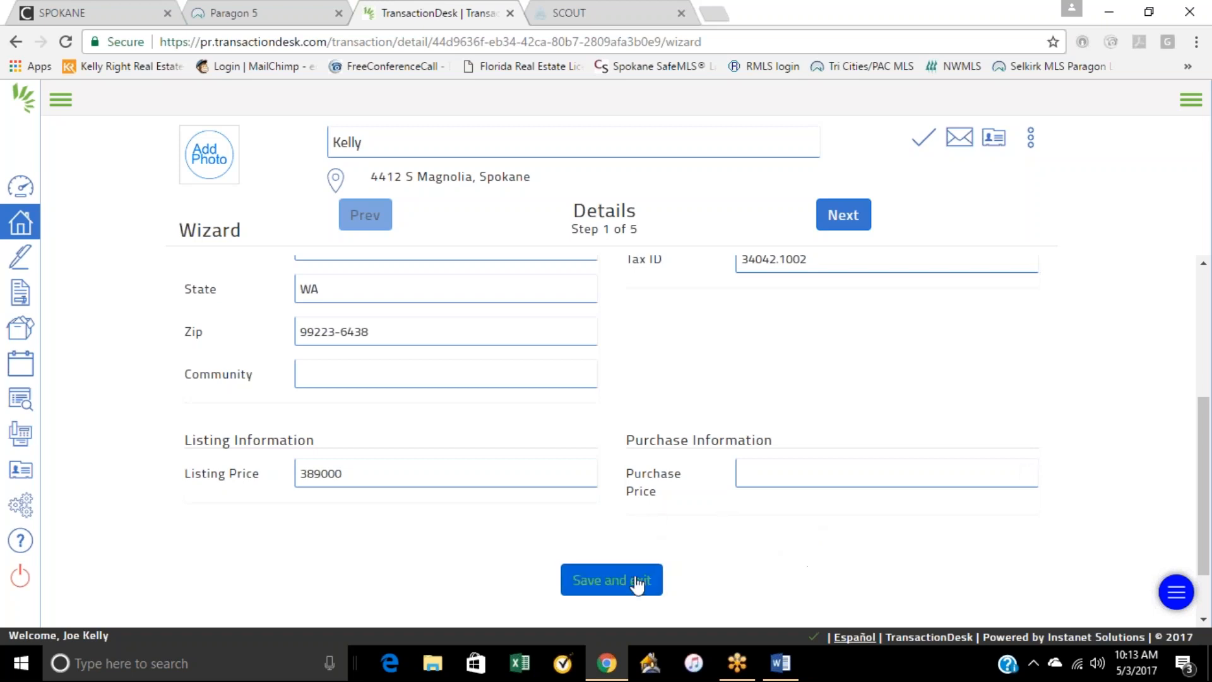
pyautogui.click(841, 226)
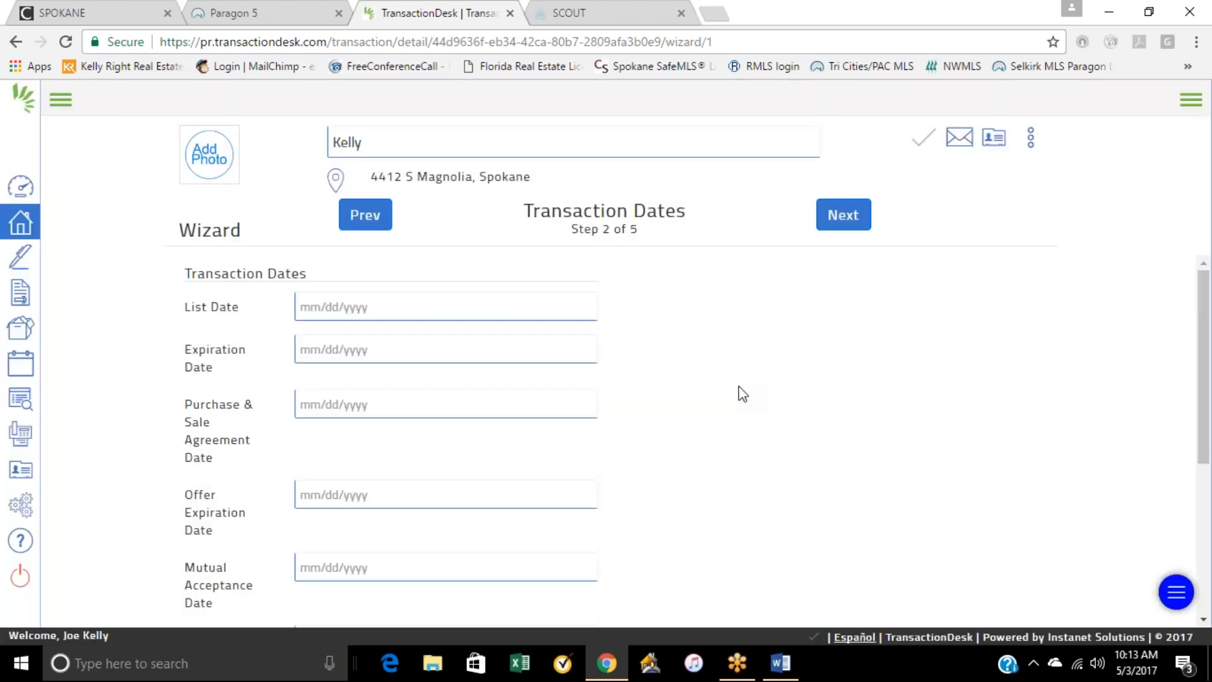
# Step: Set the list date to 05/03/2017 and the expiration date to 05/04/2017, and continue to the Contacts step
pyautogui.click(380, 305)
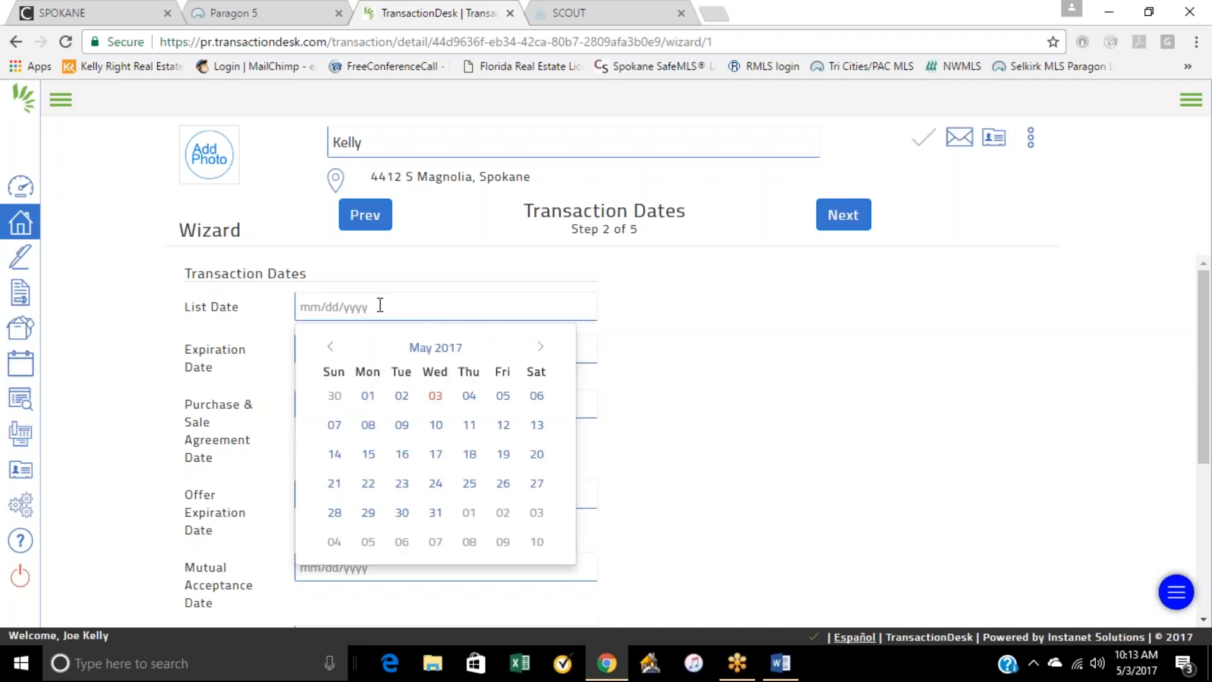
pyautogui.click(435, 395)
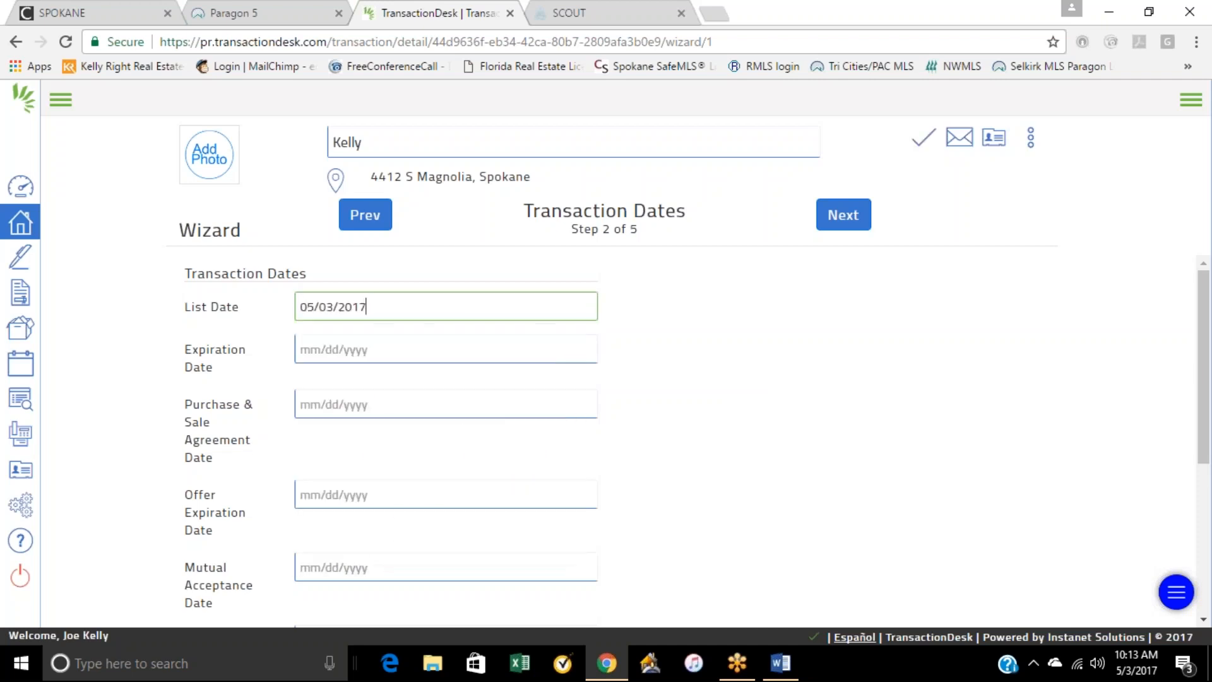
pyautogui.click(352, 357)
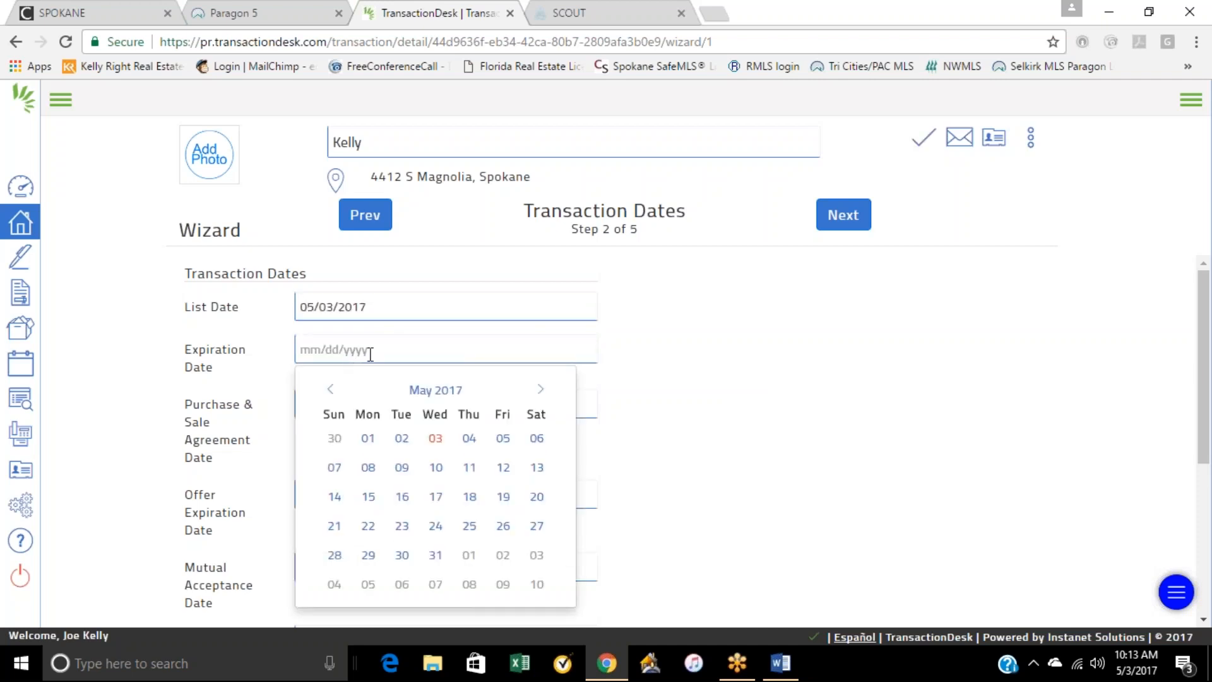
pyautogui.click(469, 441)
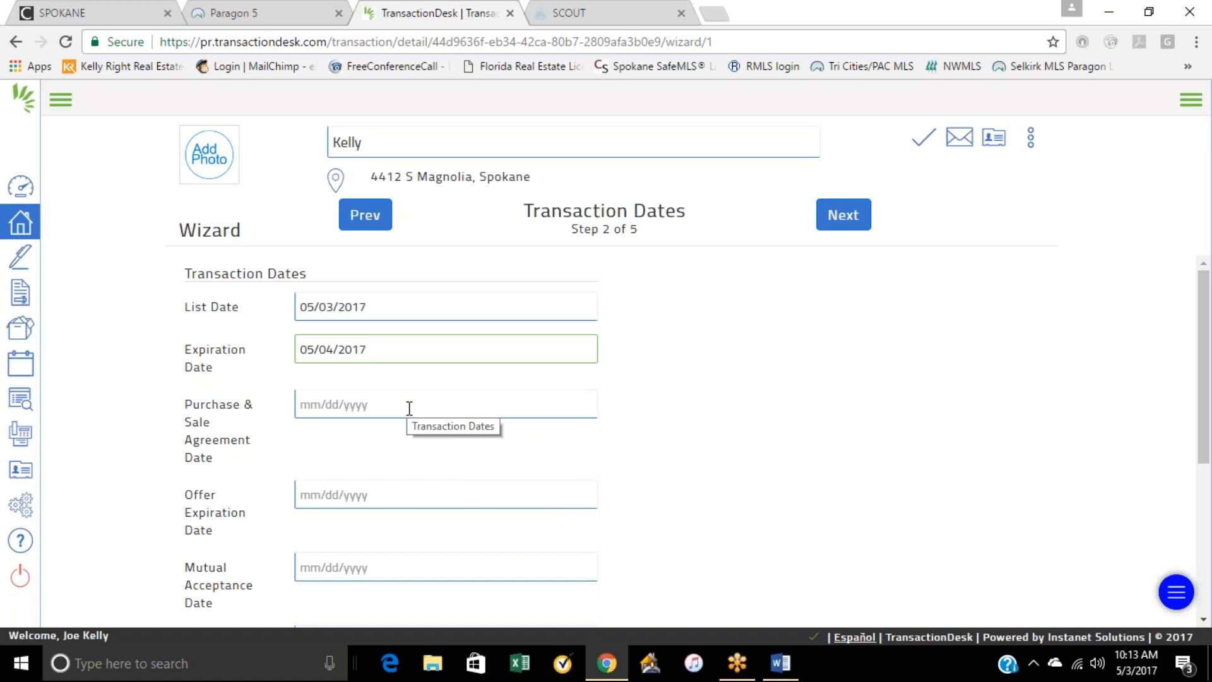
pyautogui.scroll(-3, 410, 490)
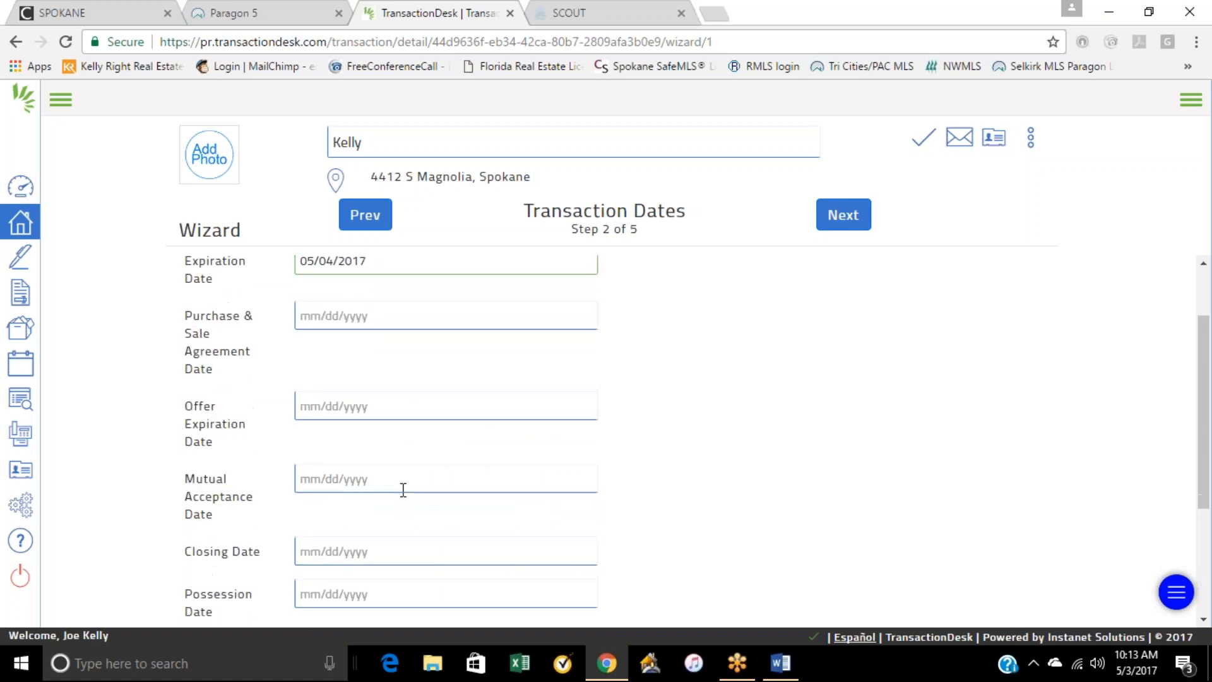
pyautogui.scroll(-1, 411, 489)
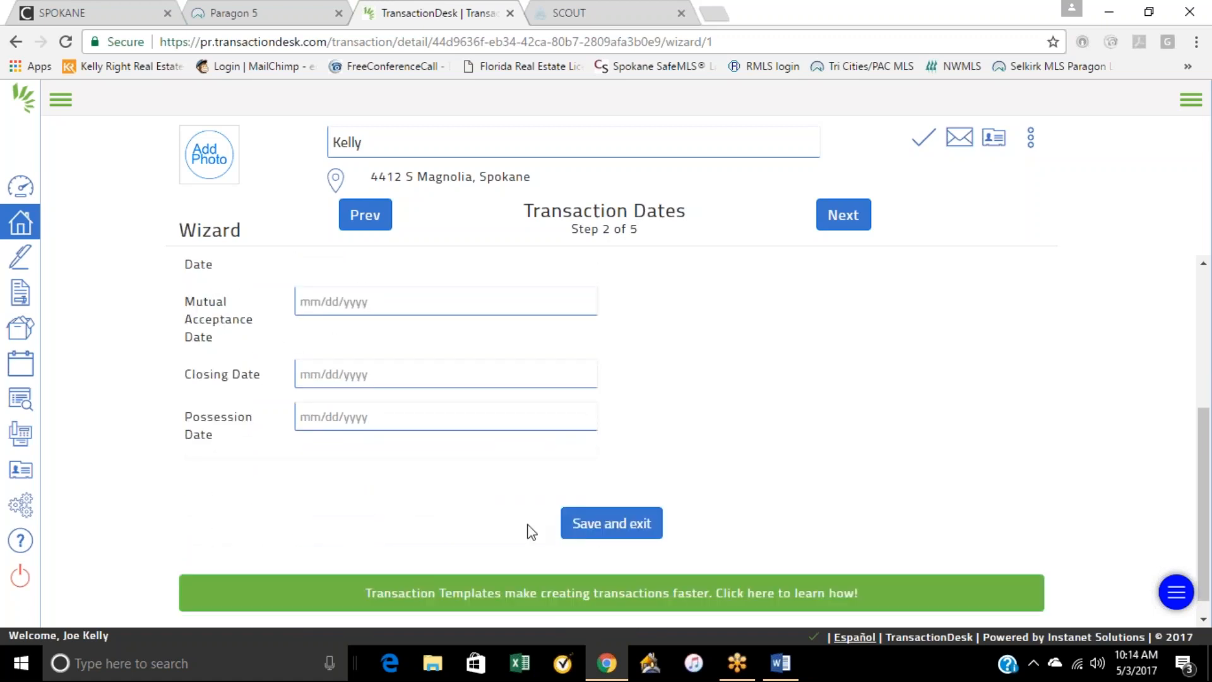
pyautogui.click(841, 224)
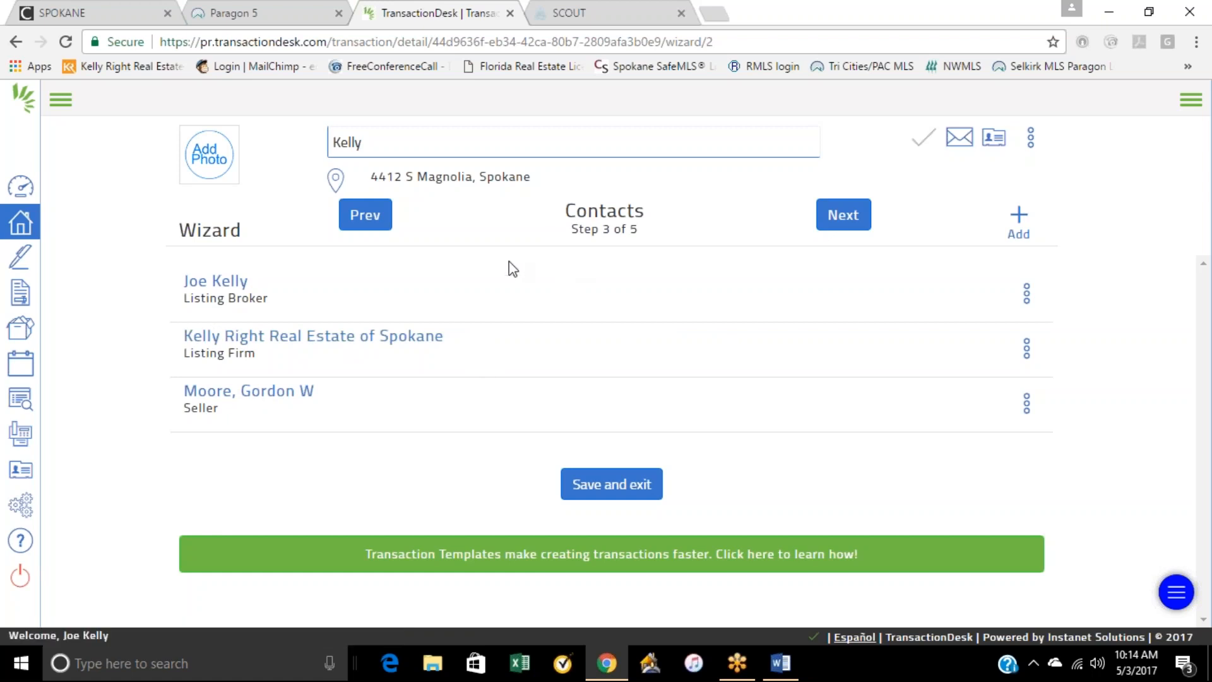
# Step: Continue to the Forms step and add Exclusive Right to Sell Listing Agreement - SAR-ELA from the Spokane forms folder
pyautogui.click(836, 228)
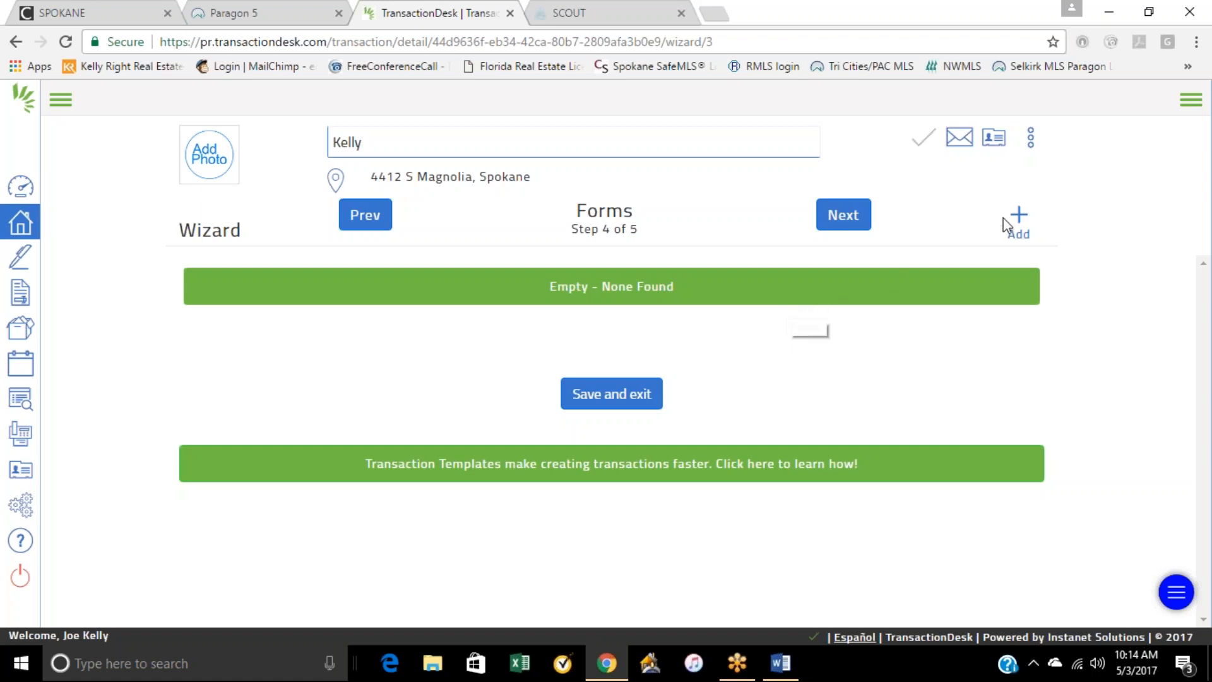
pyautogui.click(1017, 226)
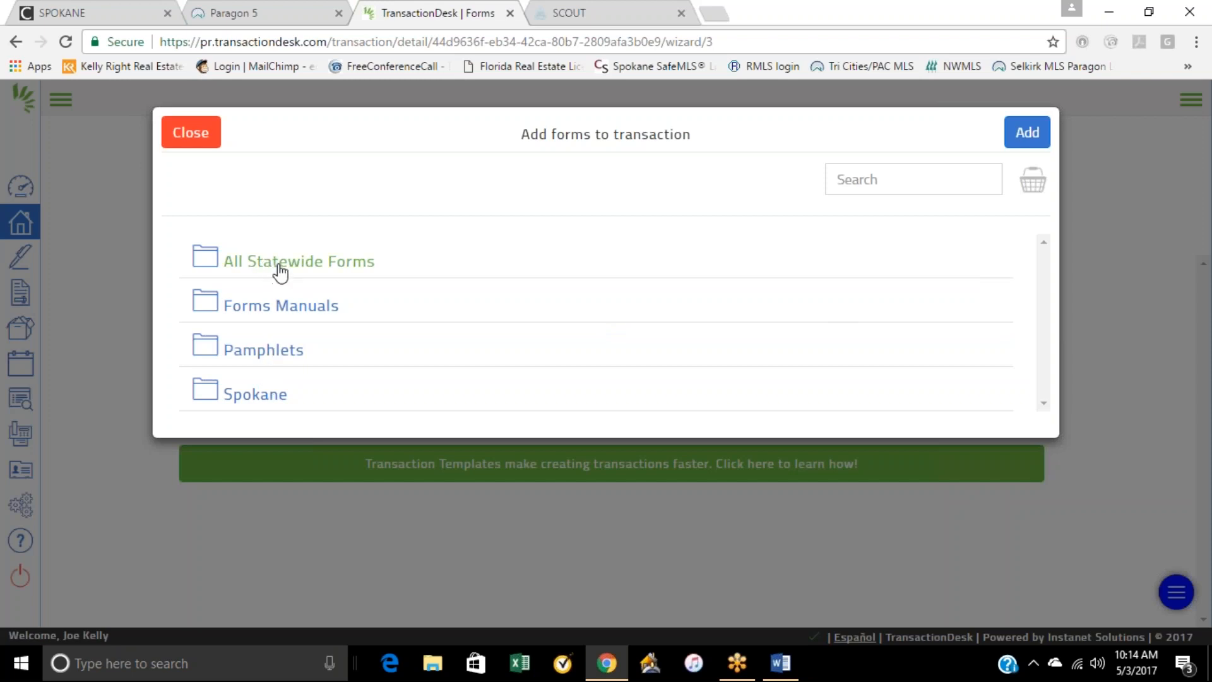
pyautogui.click(265, 400)
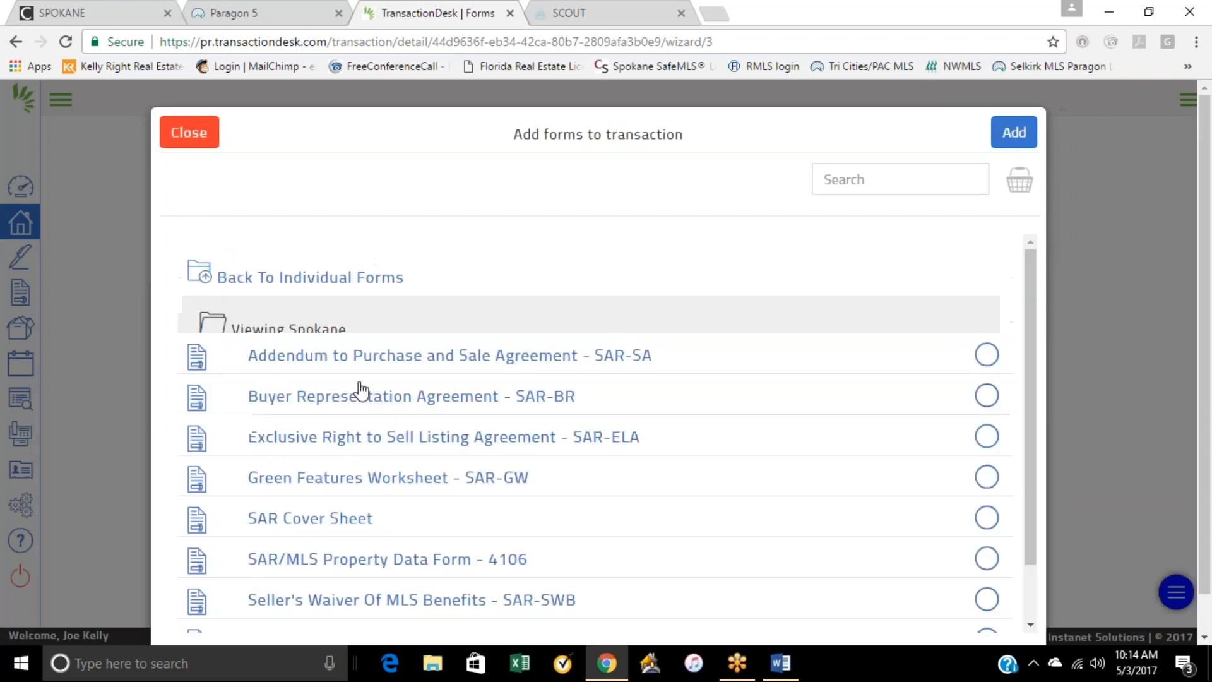
pyautogui.scroll(-2, 543, 381)
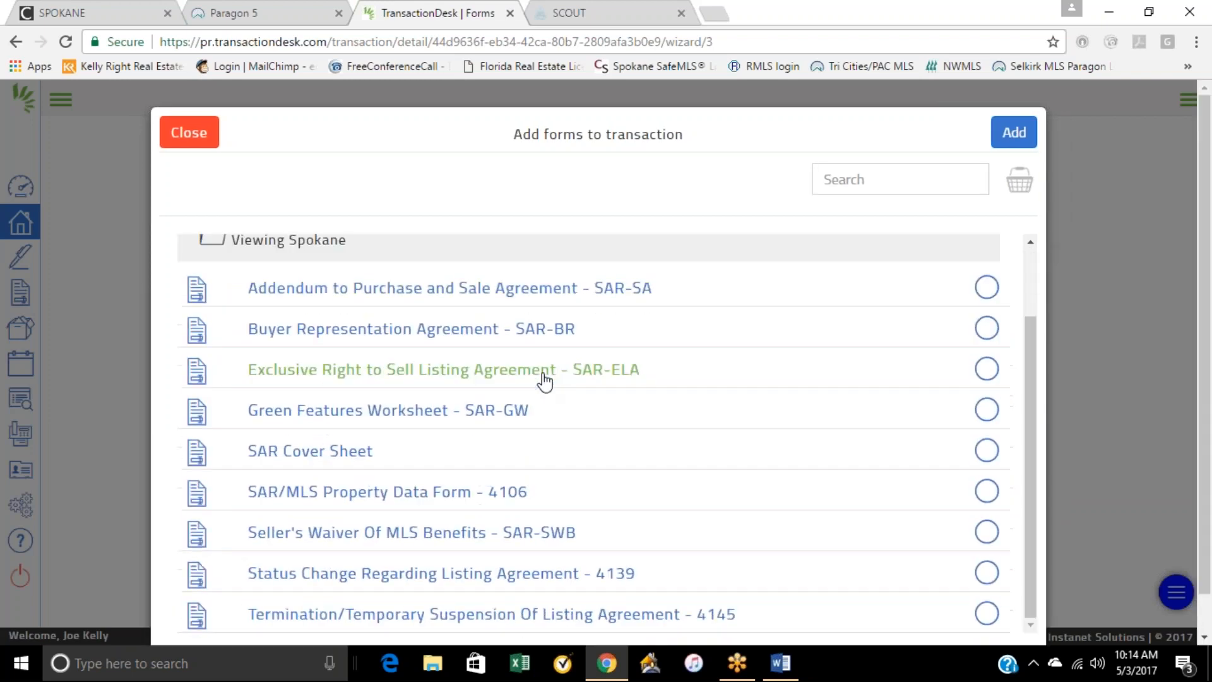
pyautogui.scroll(-1, 544, 378)
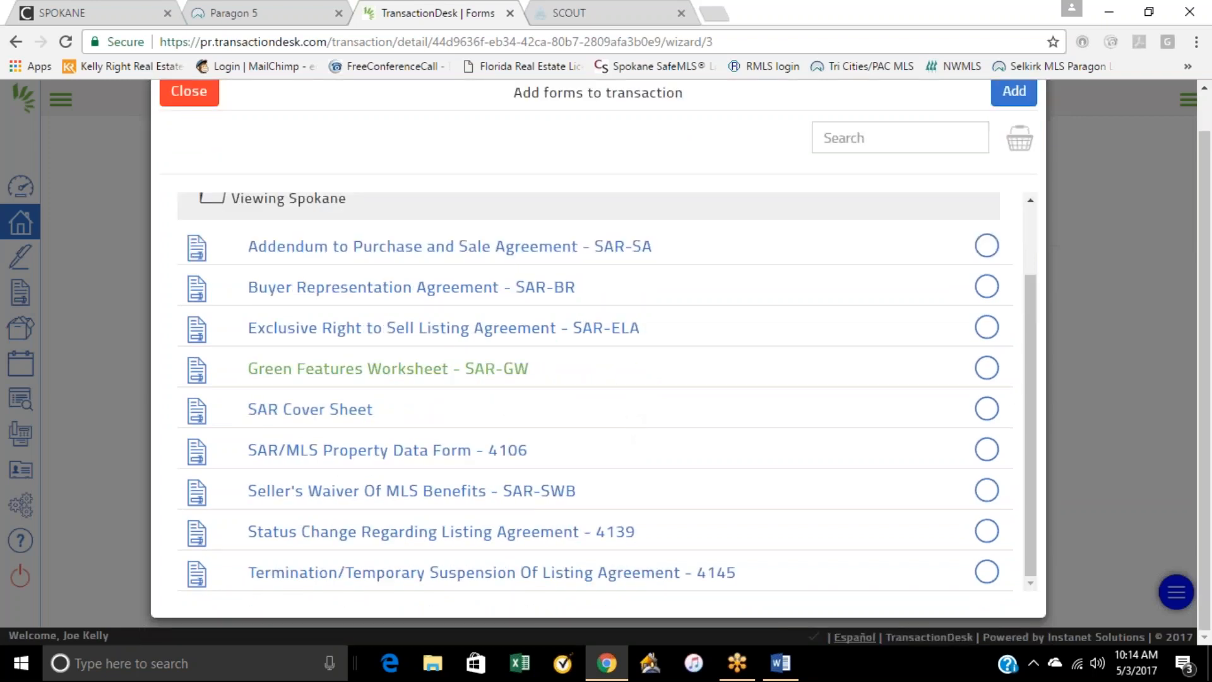
pyautogui.scroll(2, 387, 272)
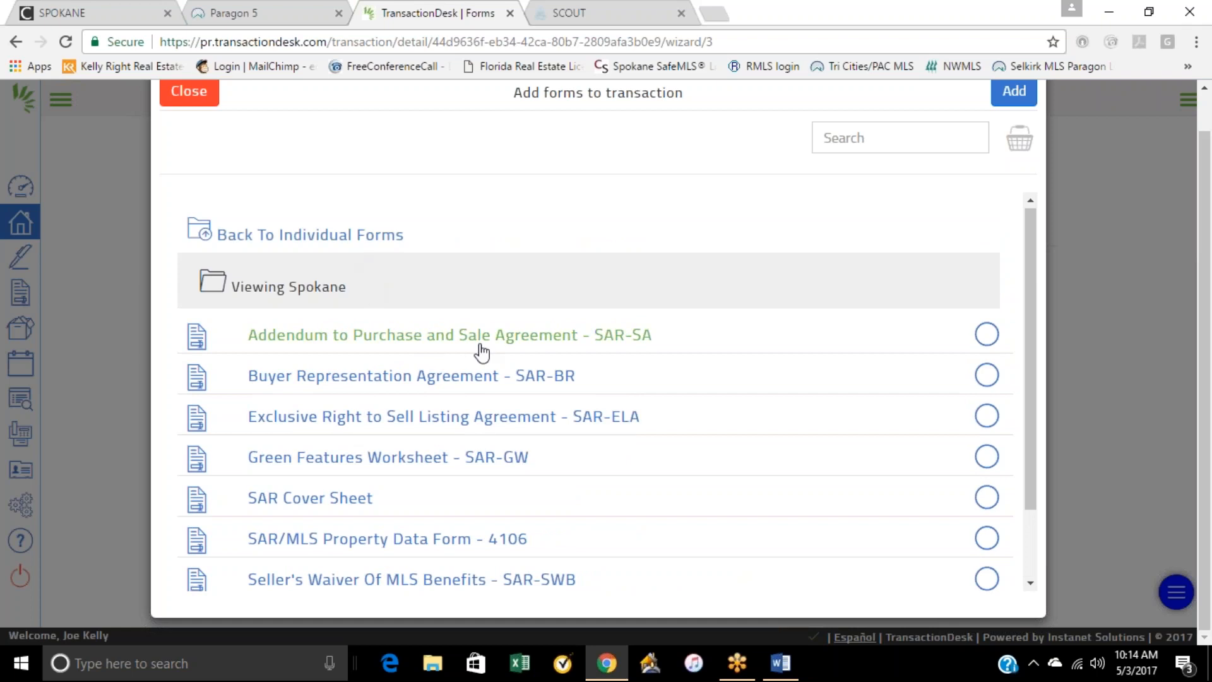
pyautogui.scroll(-2, 395, 346)
pyautogui.click(398, 332)
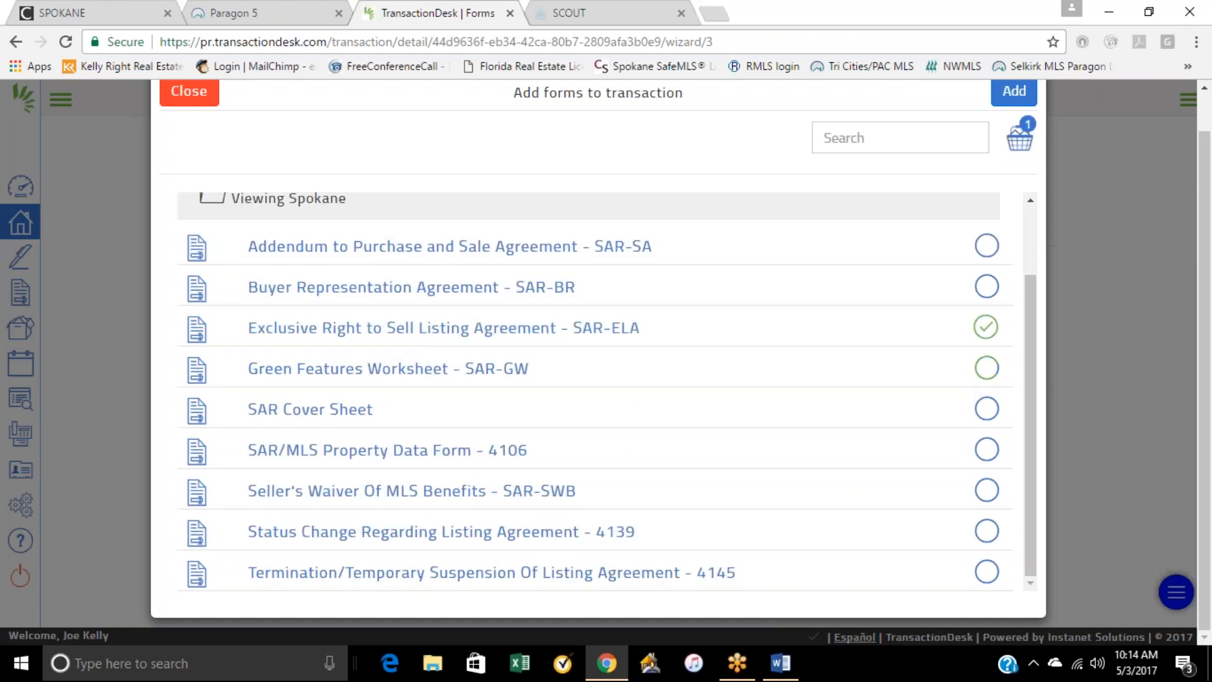
pyautogui.click(1015, 92)
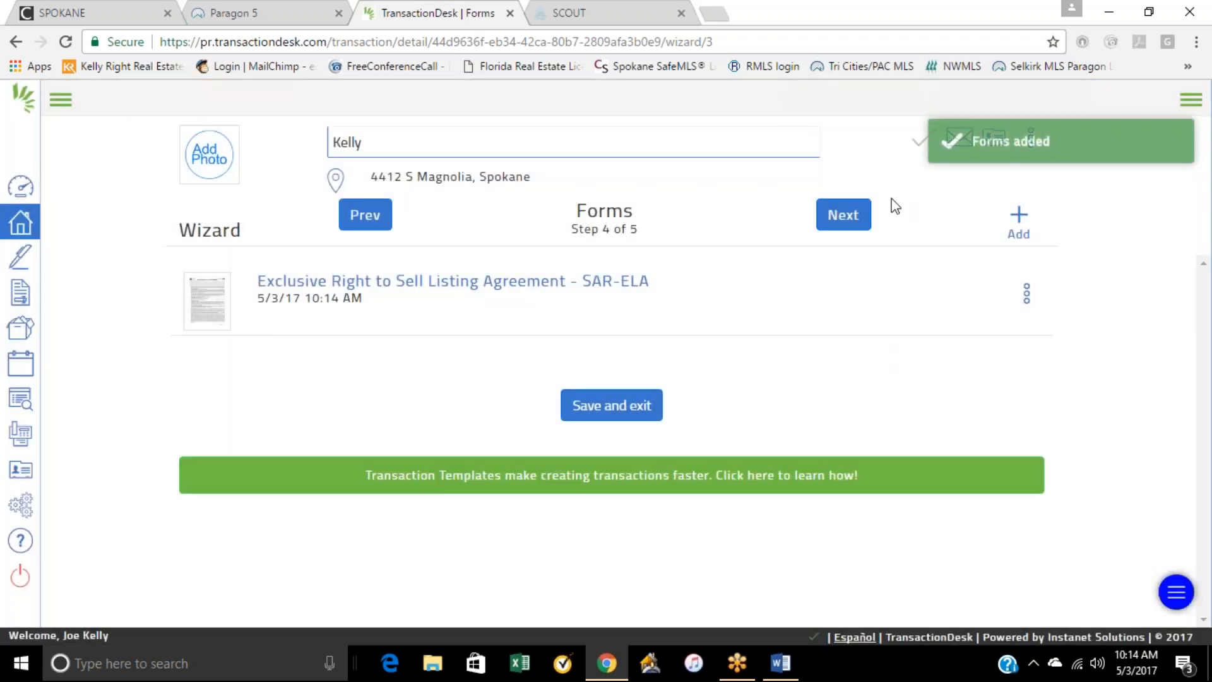
# Step: Select Form 17 - Seller Disclosure - Improved Property from the All Statewide Forms folder for the transaction
pyautogui.click(1019, 221)
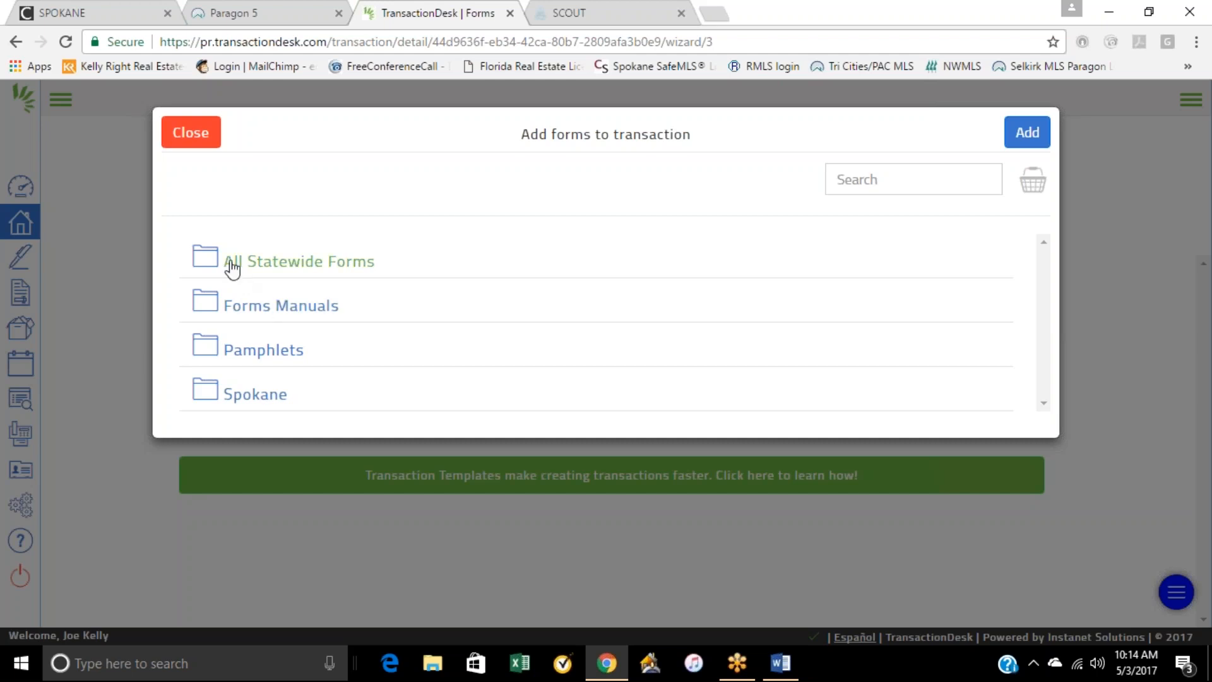
pyautogui.click(527, 282)
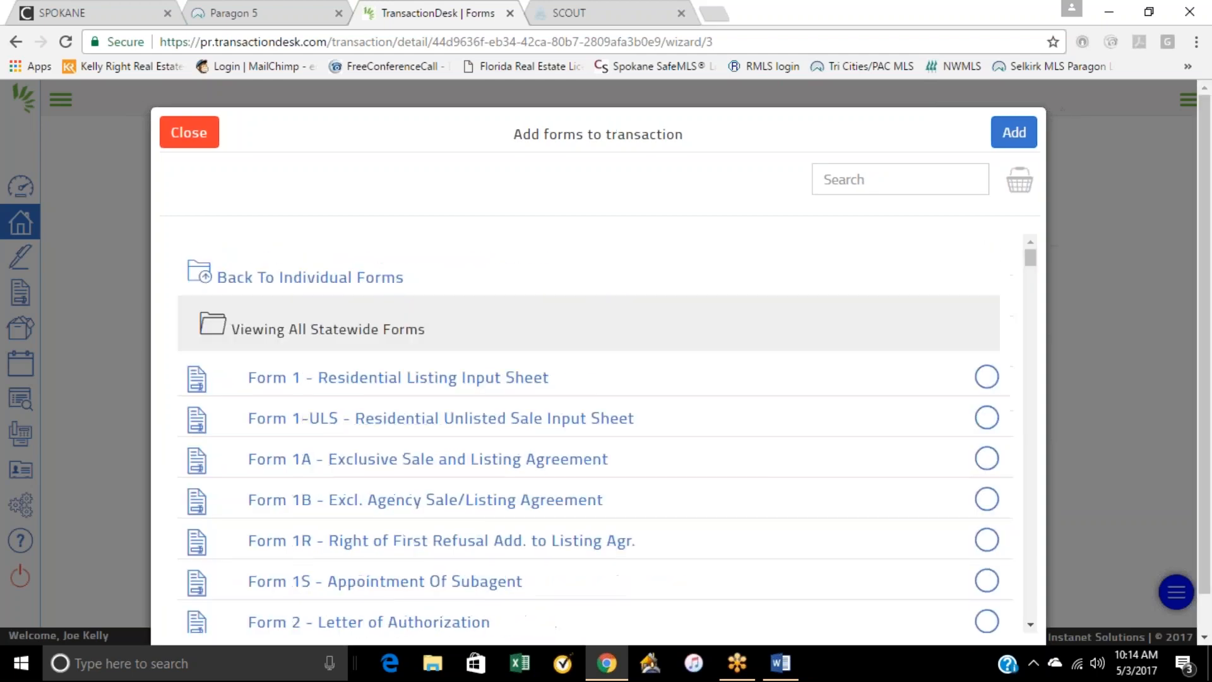
pyautogui.scroll(-5, 544, 359)
pyautogui.scroll(-12, 541, 419)
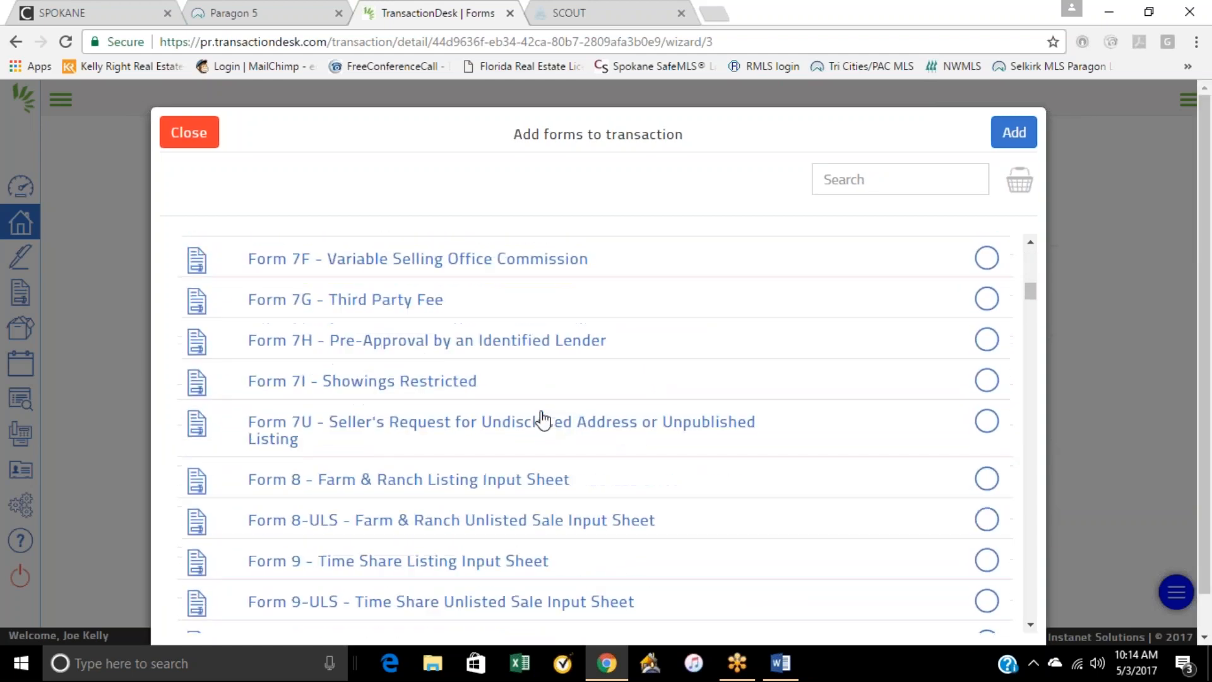
pyautogui.scroll(-5, 579, 435)
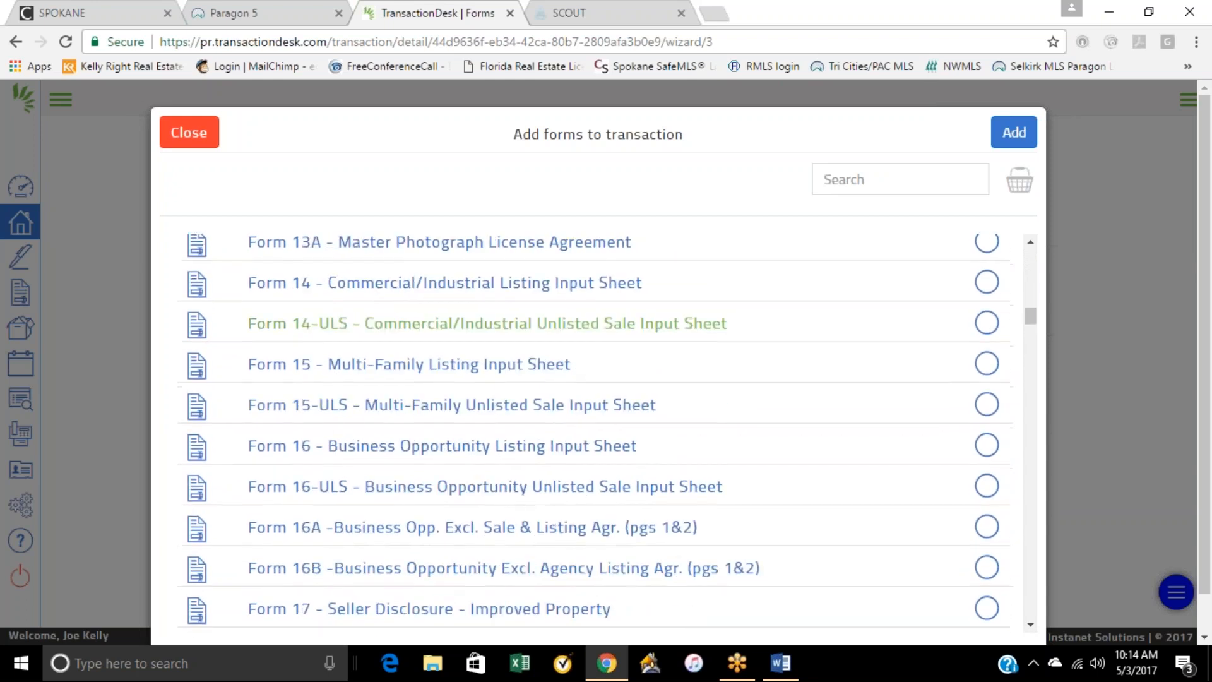
pyautogui.scroll(-5, 579, 435)
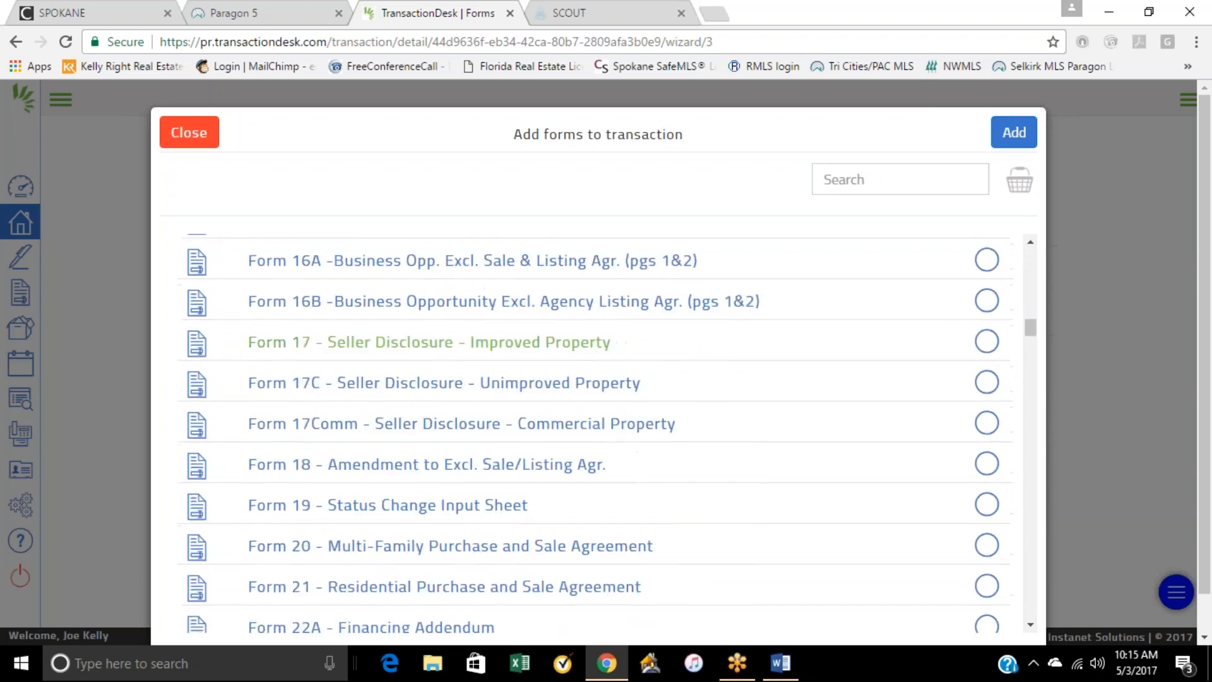
pyautogui.click(284, 351)
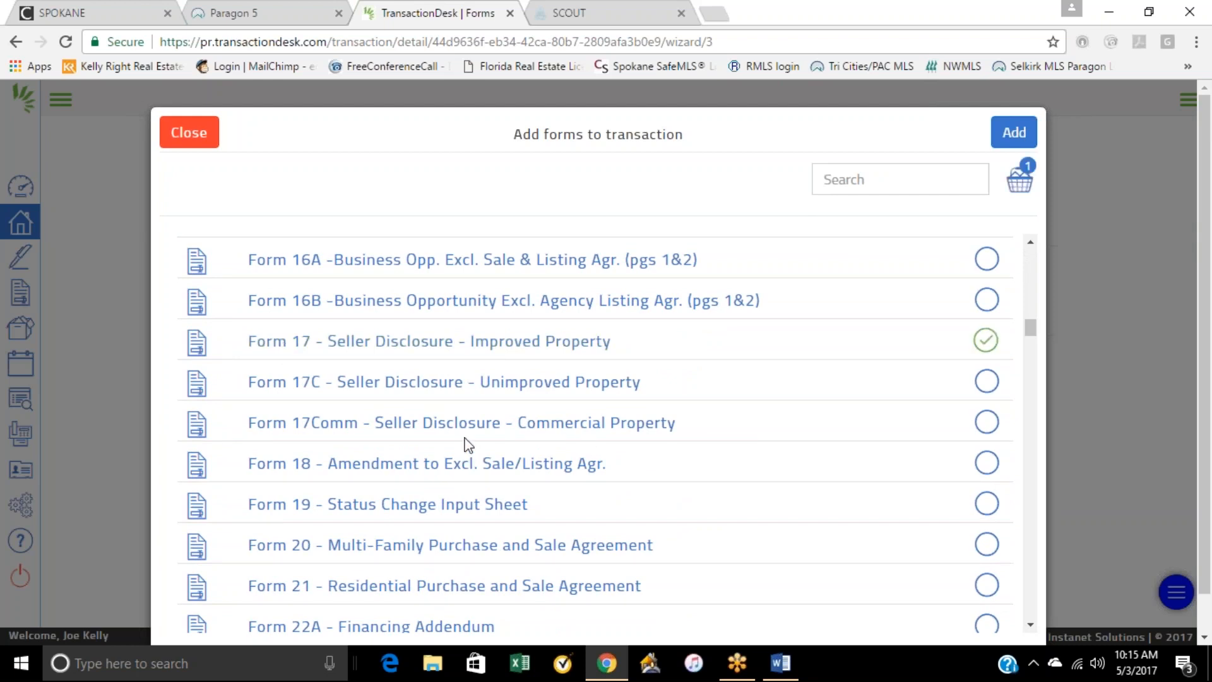
# Step: Also select Form 22J - Lead-Based Paint and Hazards Discl. and add the selected forms to the transaction
pyautogui.scroll(-3, 468, 443)
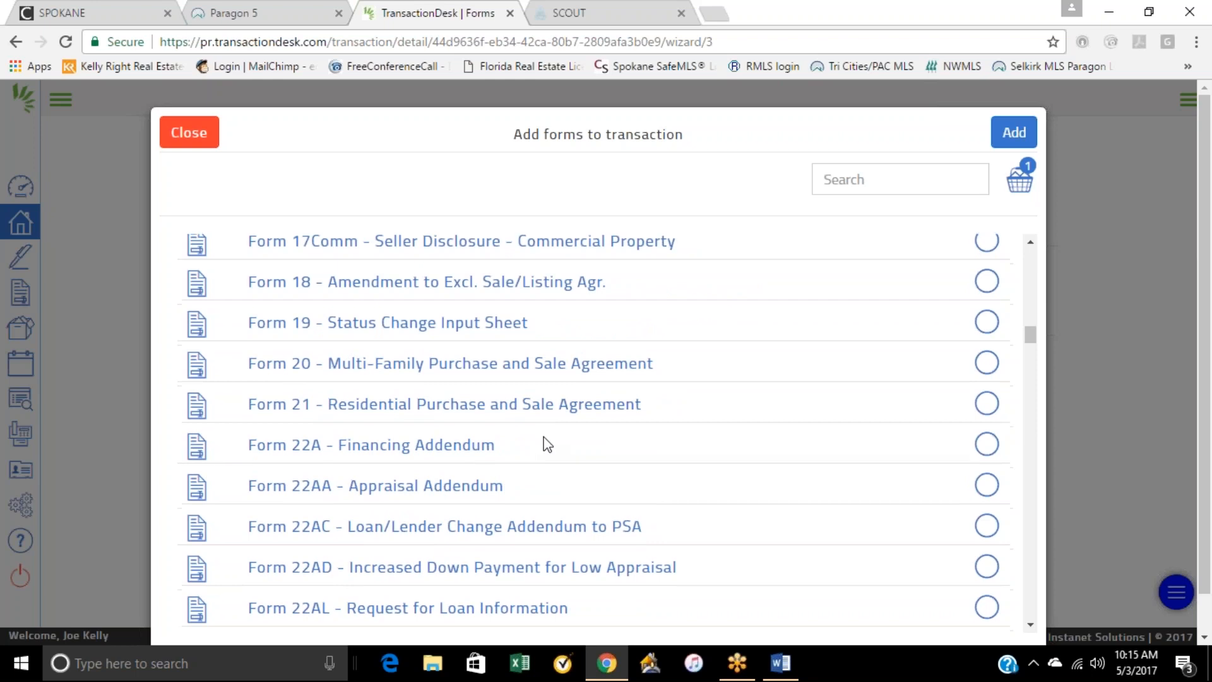
pyautogui.scroll(-3, 546, 444)
pyautogui.scroll(-5, 546, 443)
pyautogui.scroll(-3, 435, 524)
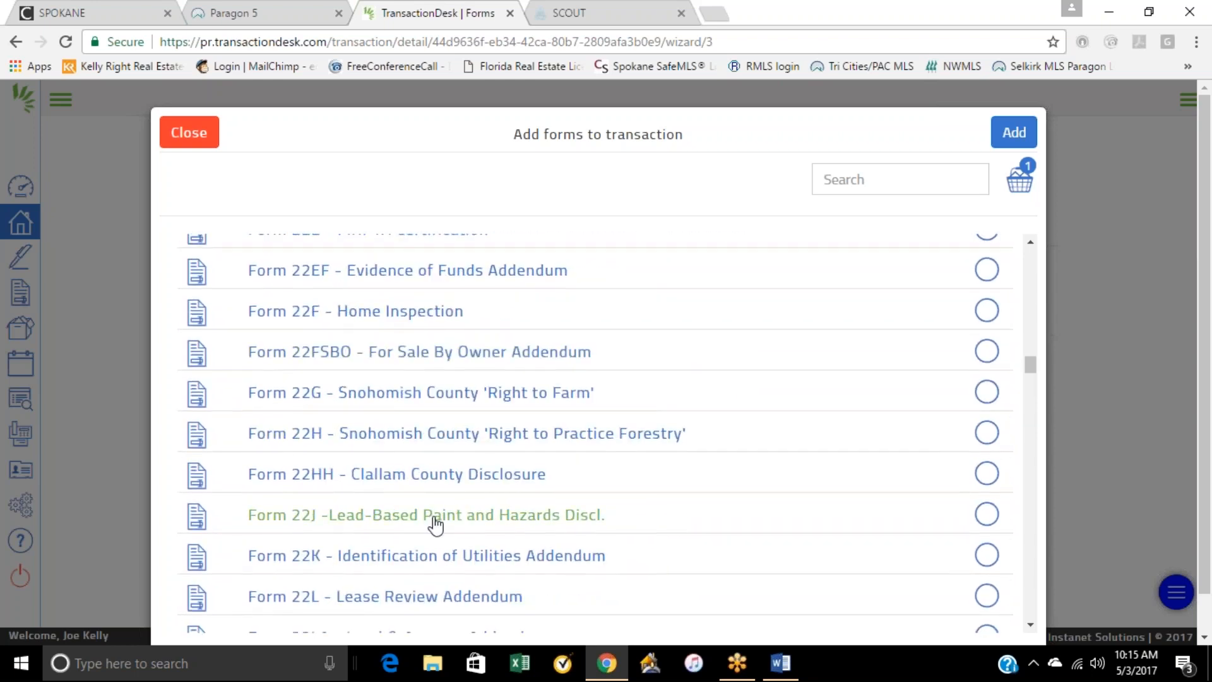
pyautogui.click(436, 522)
pyautogui.click(1015, 130)
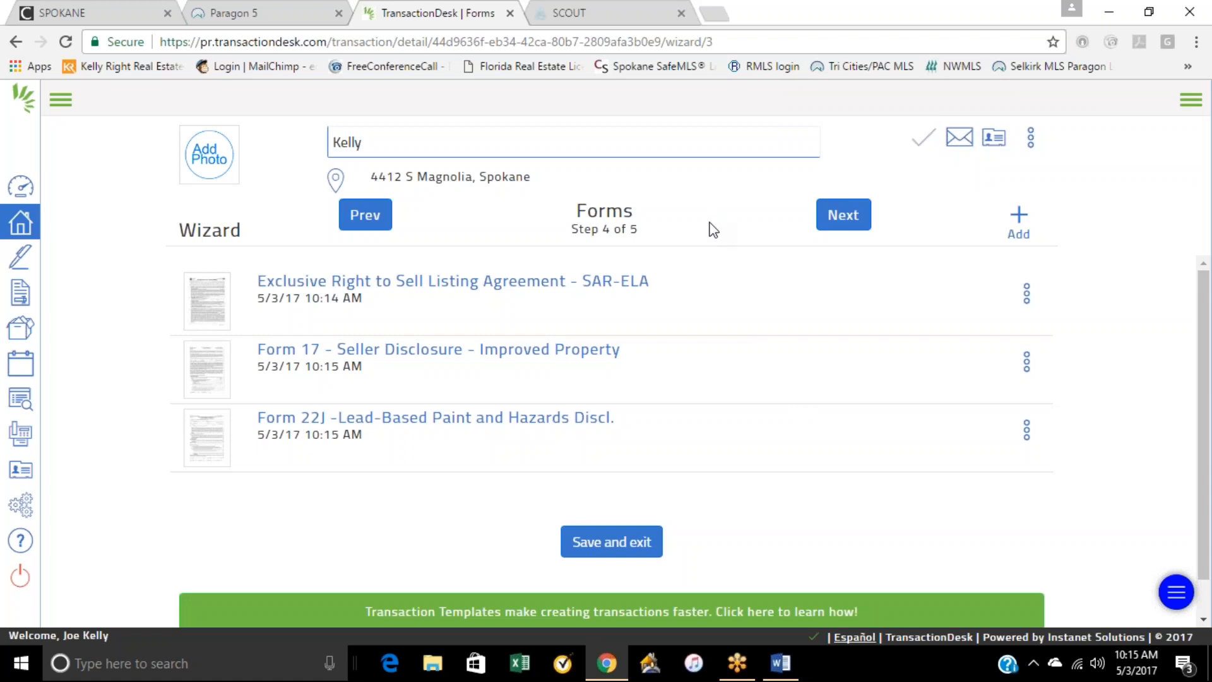
# Step: Continue to the Documents step, finish the wizard and look over the transaction dashboard
pyautogui.click(843, 220)
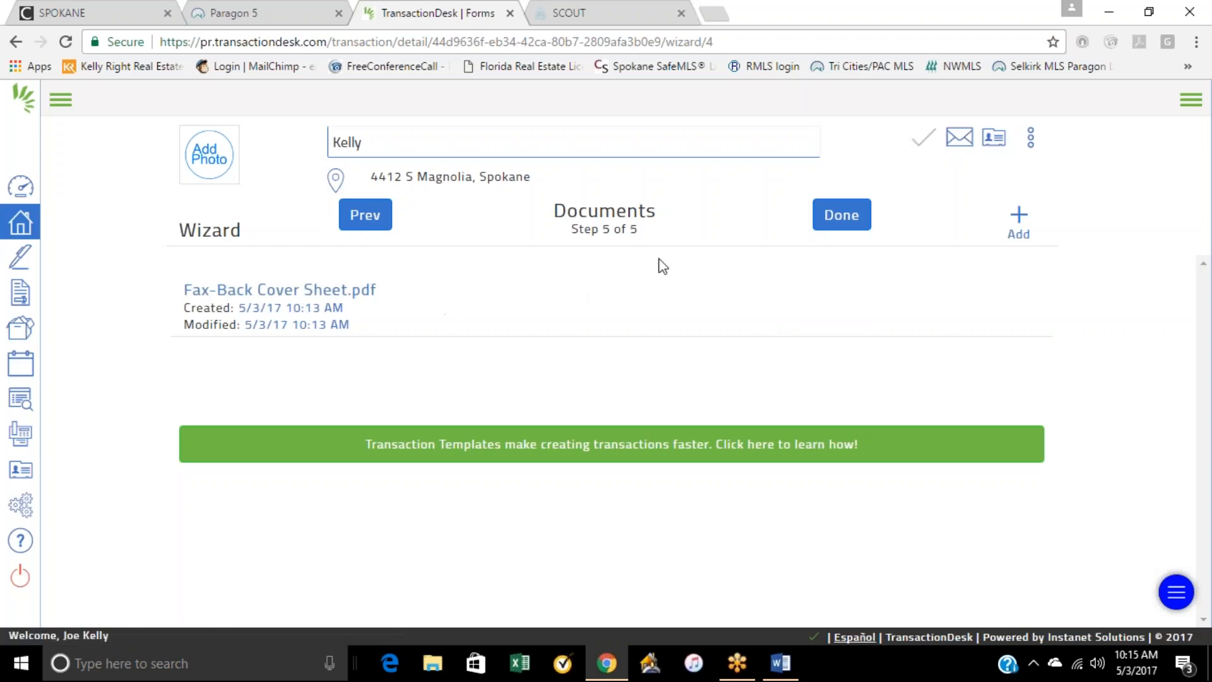
pyautogui.click(832, 216)
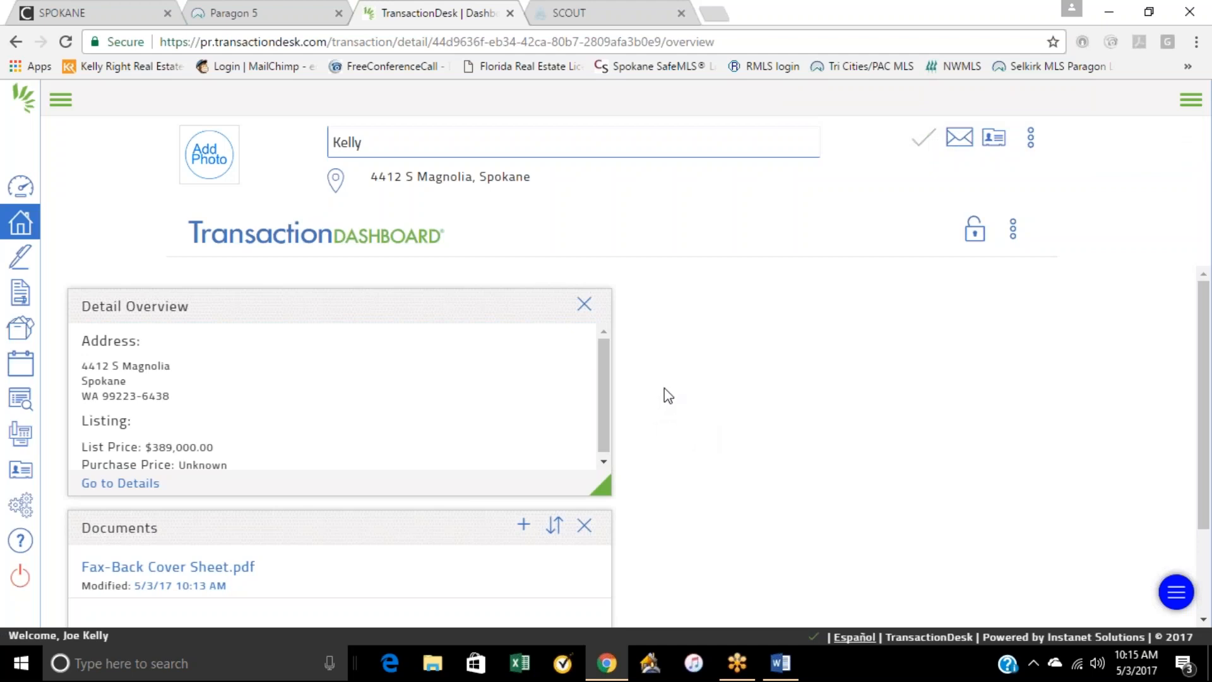
pyautogui.scroll(-2, 779, 377)
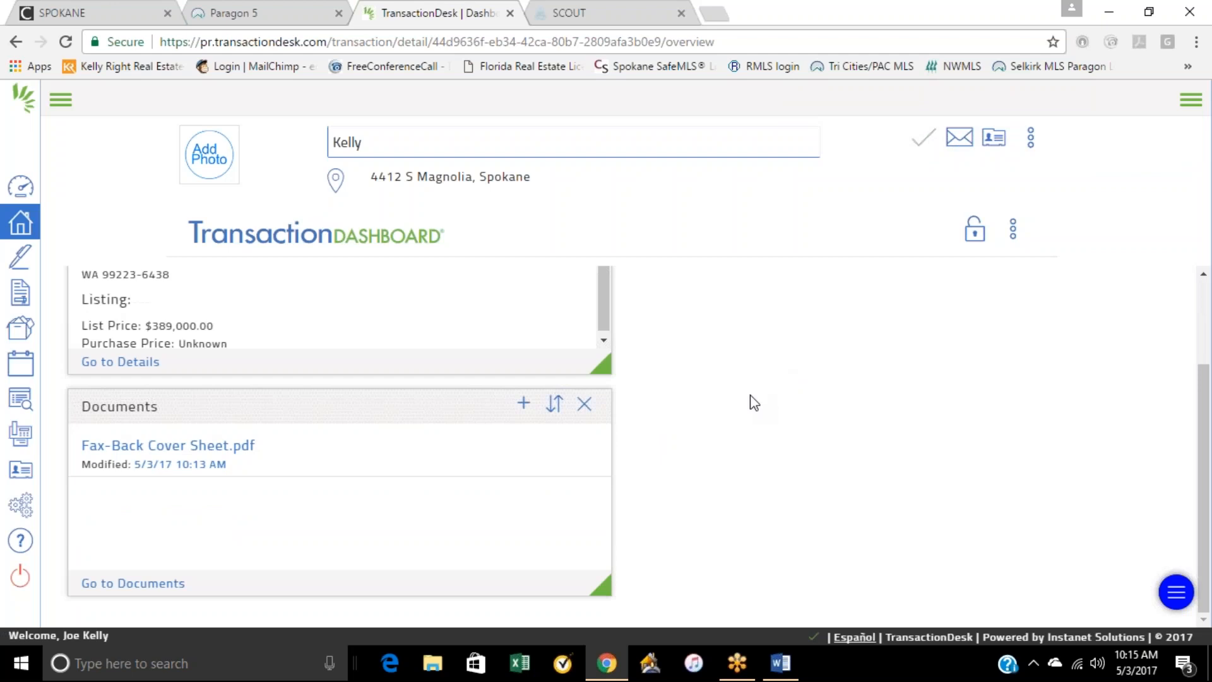
pyautogui.scroll(2, 738, 423)
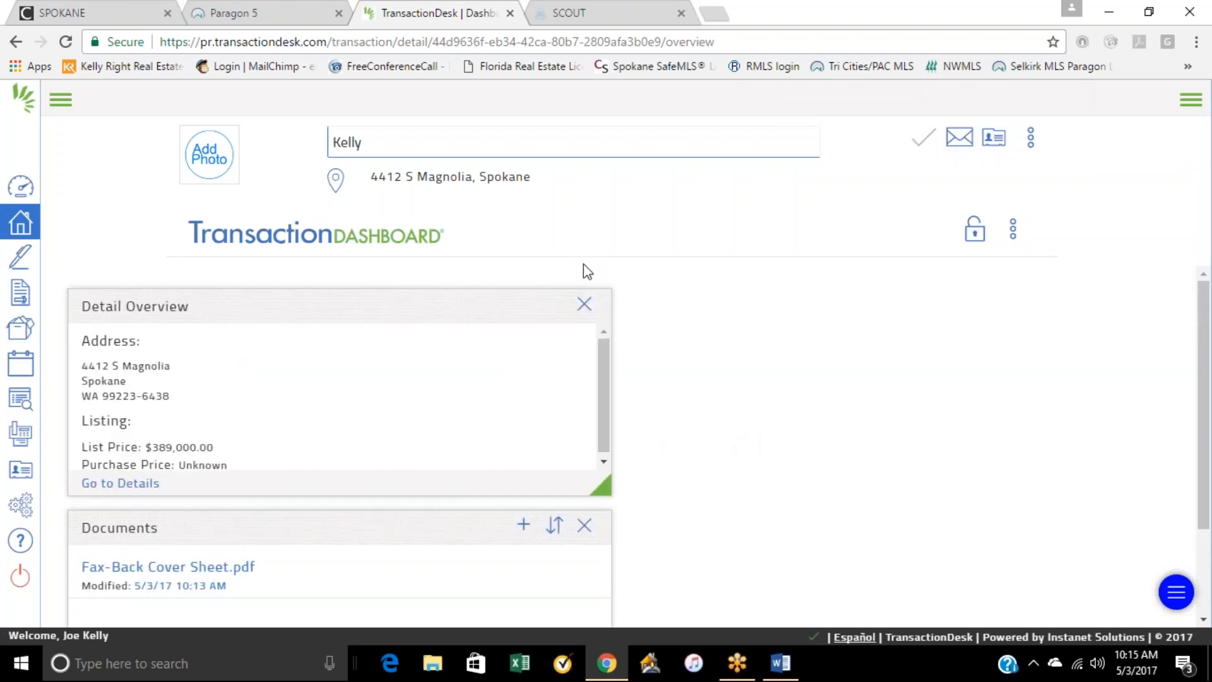
# Step: Start a new document upload from the dashboard's Documents section, then shrink the browser window and minimize Word to reveal the desktop
pyautogui.scroll(-2, 681, 379)
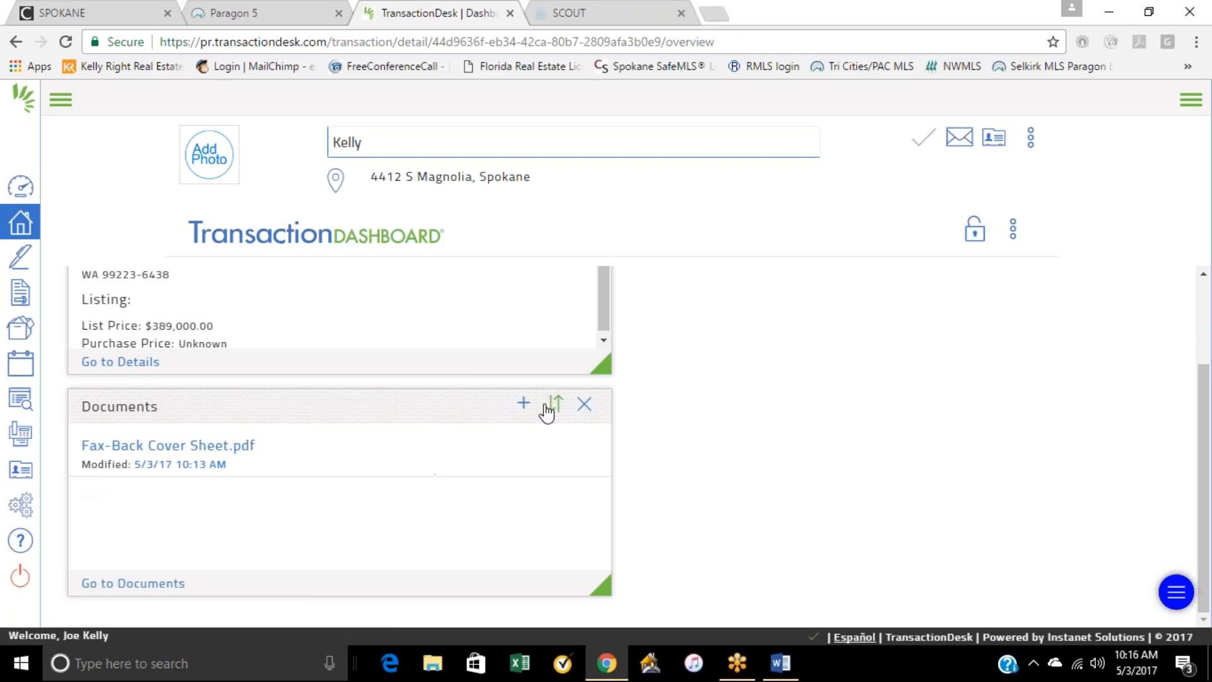
pyautogui.click(524, 407)
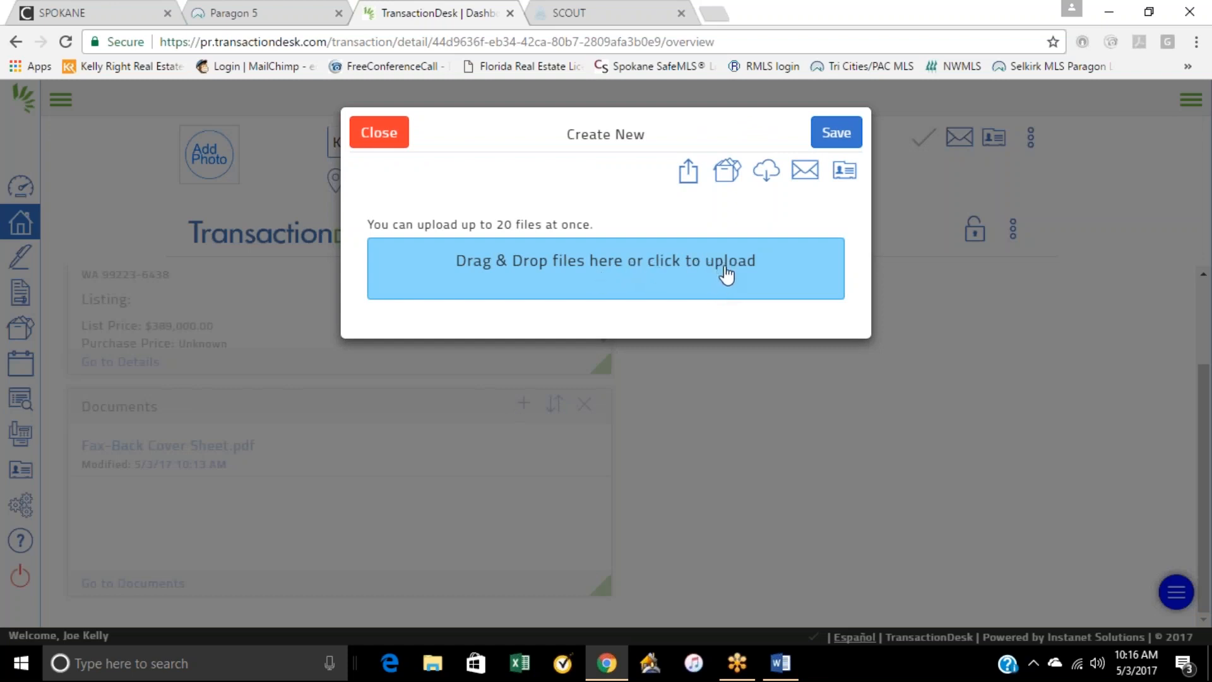
pyautogui.click(1119, 14)
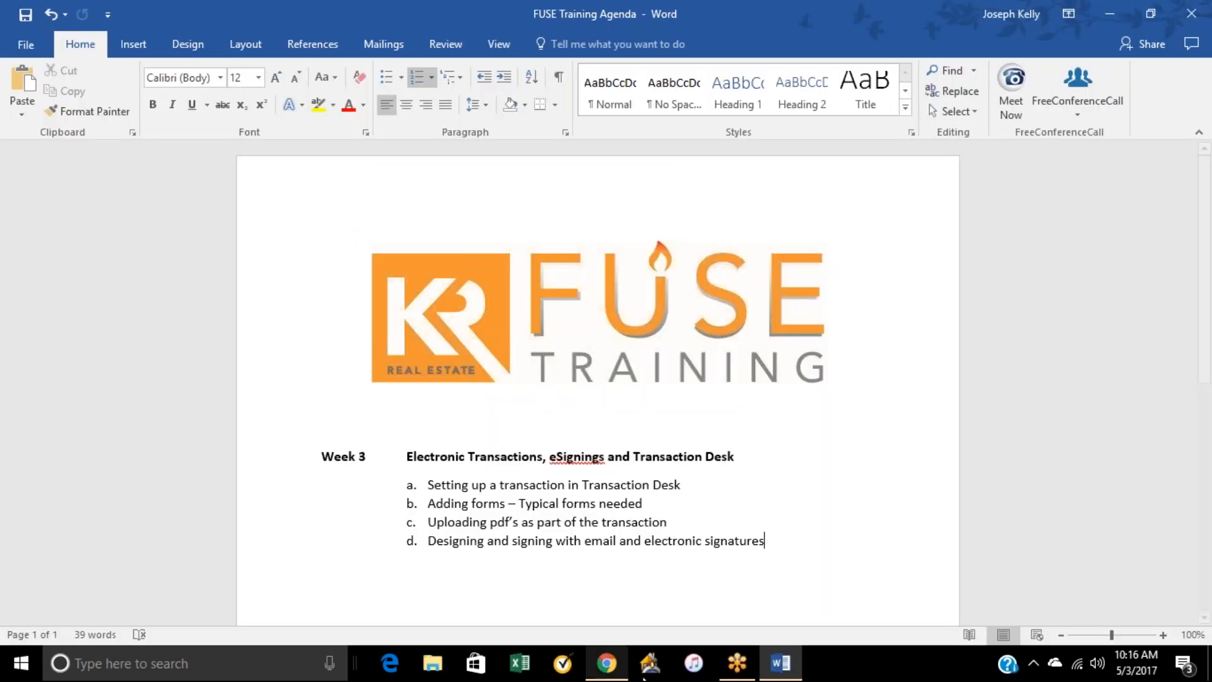
pyautogui.click(622, 674)
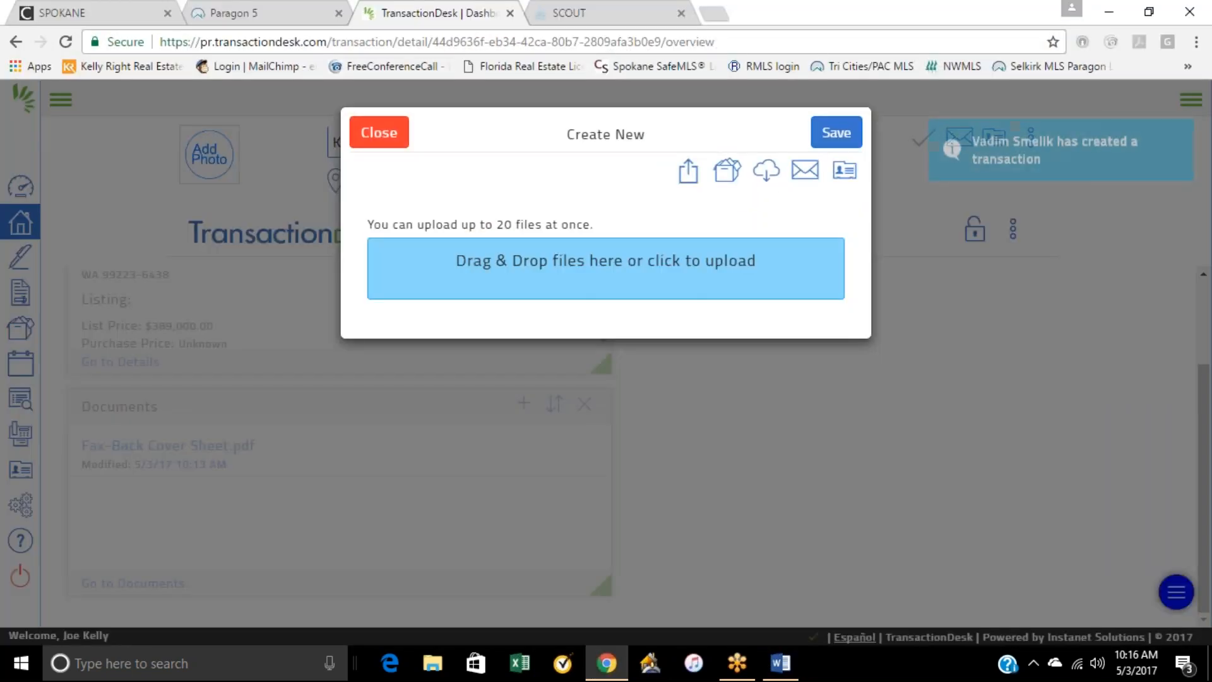
pyautogui.click(1159, 13)
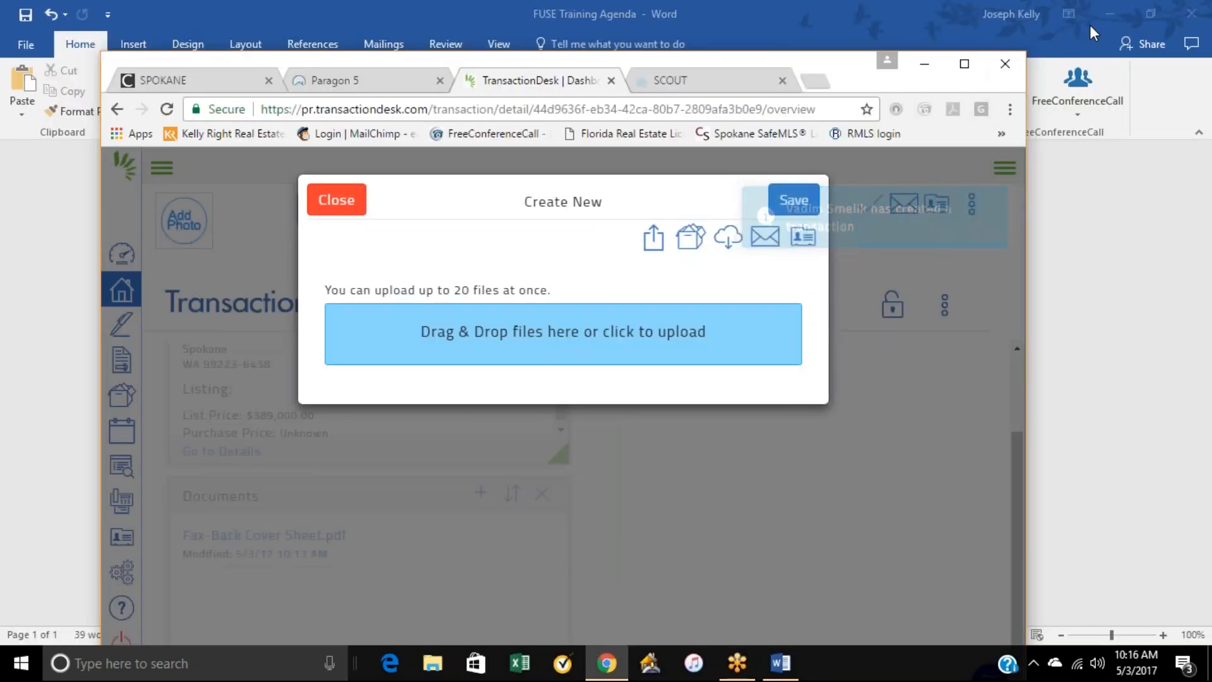
pyautogui.click(1105, 10)
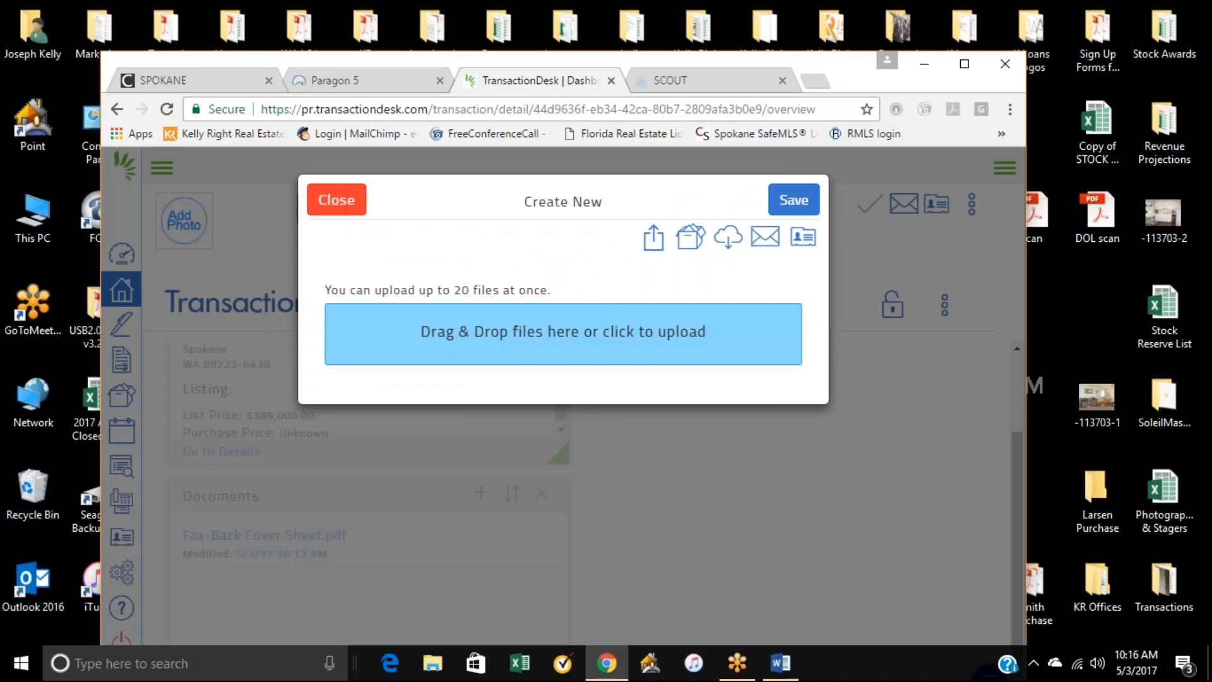
# Step: Rearrange the browser window to uncover the Attached Forms PDF on the desktop, upload it to the transaction, save, and maximize the window
pyautogui.moveTo(1025, 199); pyautogui.dragTo(772, 199)
pyautogui.moveTo(684, 86); pyautogui.dragTo(1062, 40)
pyautogui.moveTo(363, 333); pyautogui.dragTo(715, 261)
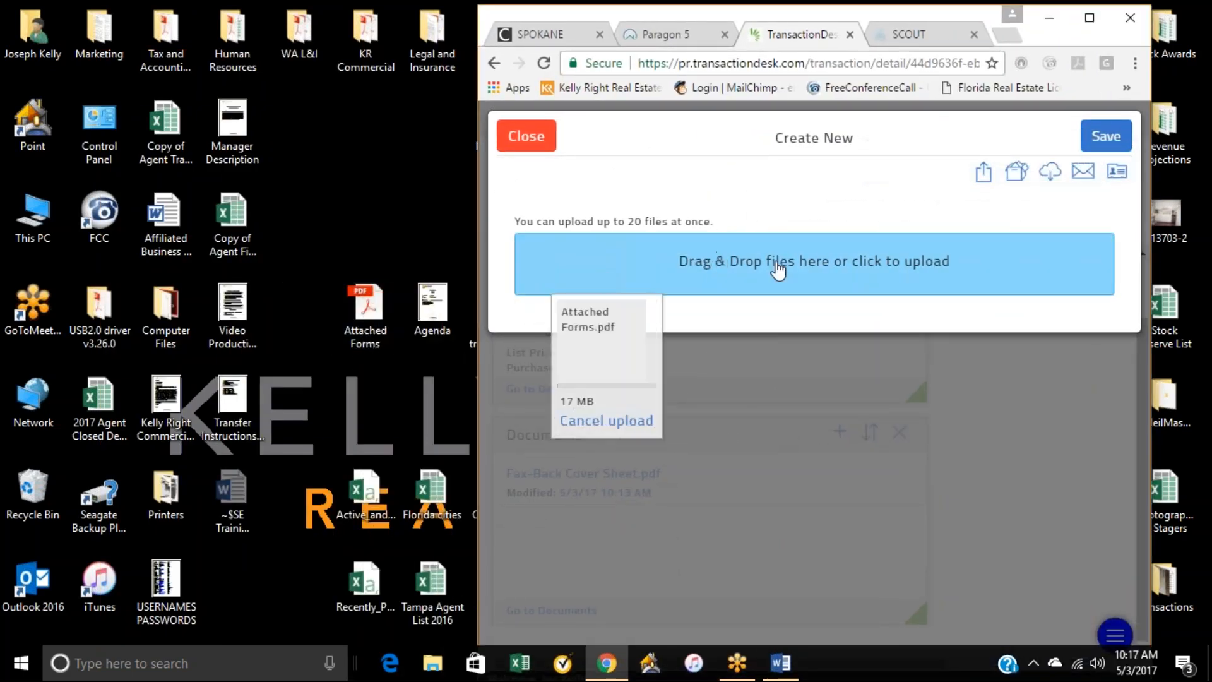
pyautogui.click(1090, 22)
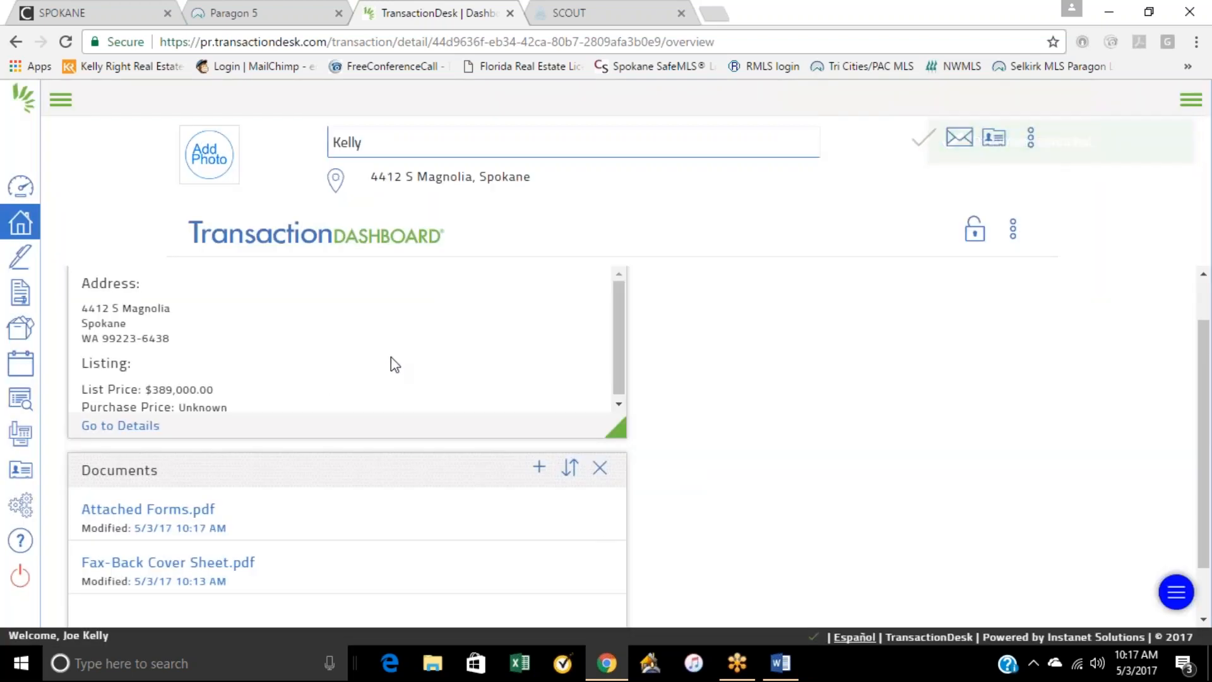
# Step: Open the preview of Attached Forms.pdf and examine the first page of the seller disclosure statement
pyautogui.scroll(-1, 391, 358)
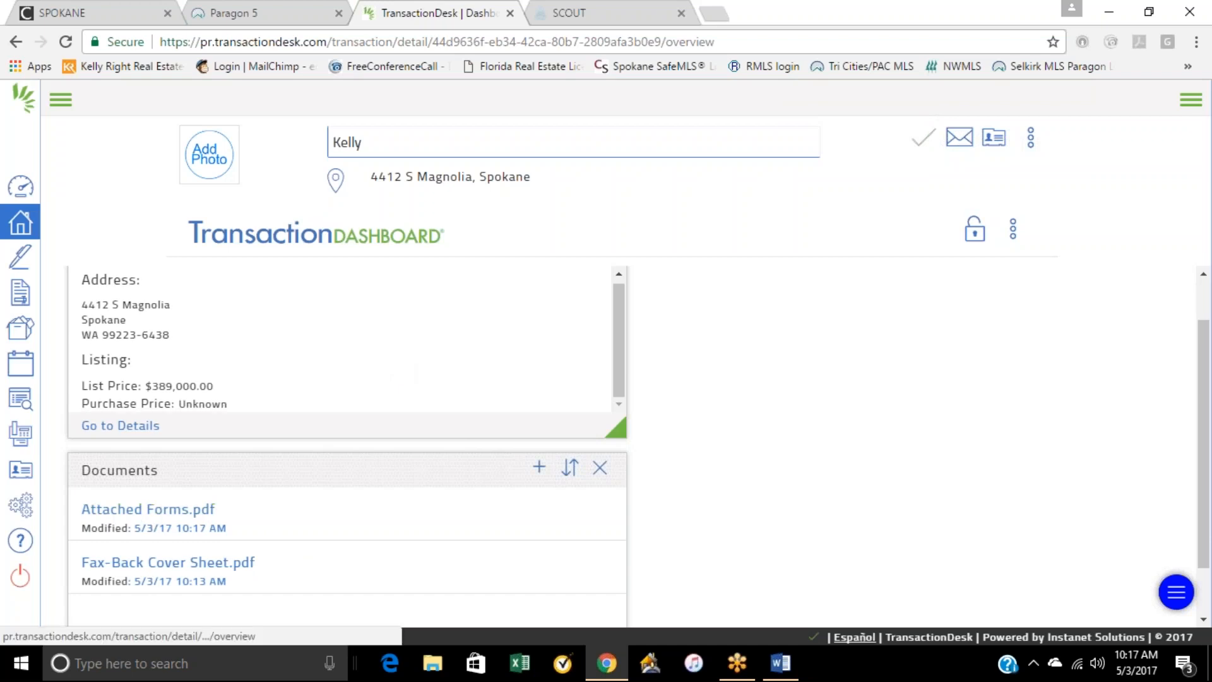
pyautogui.click(183, 516)
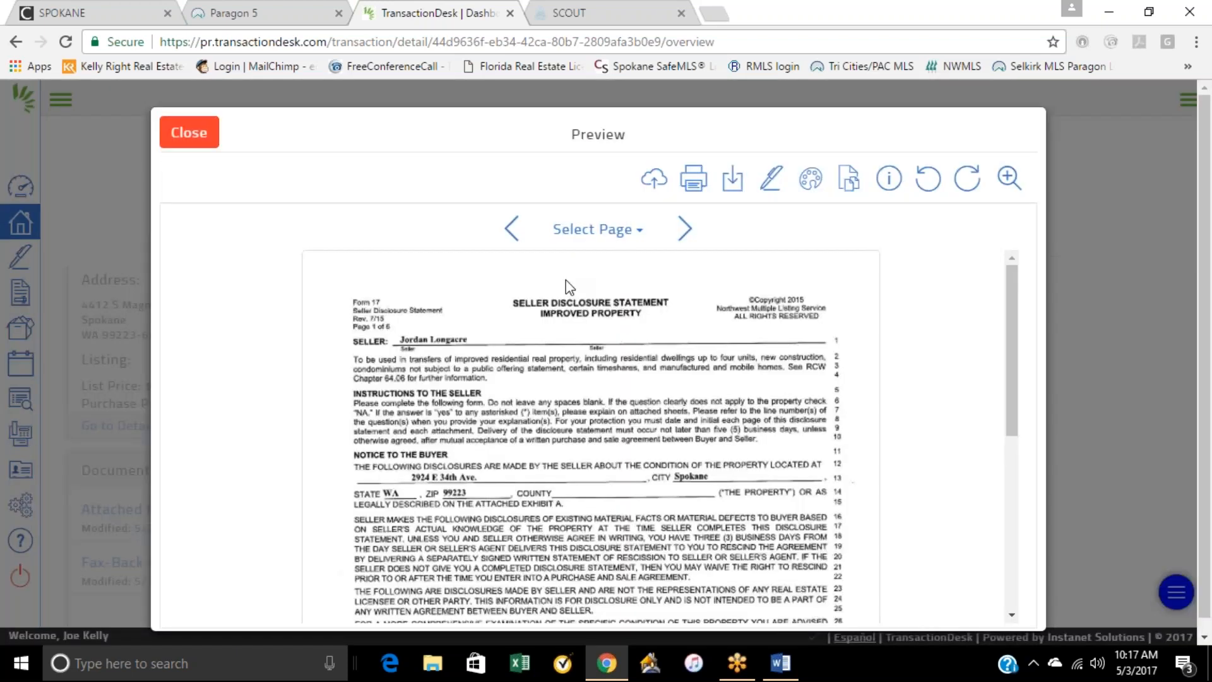
pyautogui.scroll(-5, 616, 409)
pyautogui.scroll(-3, 616, 408)
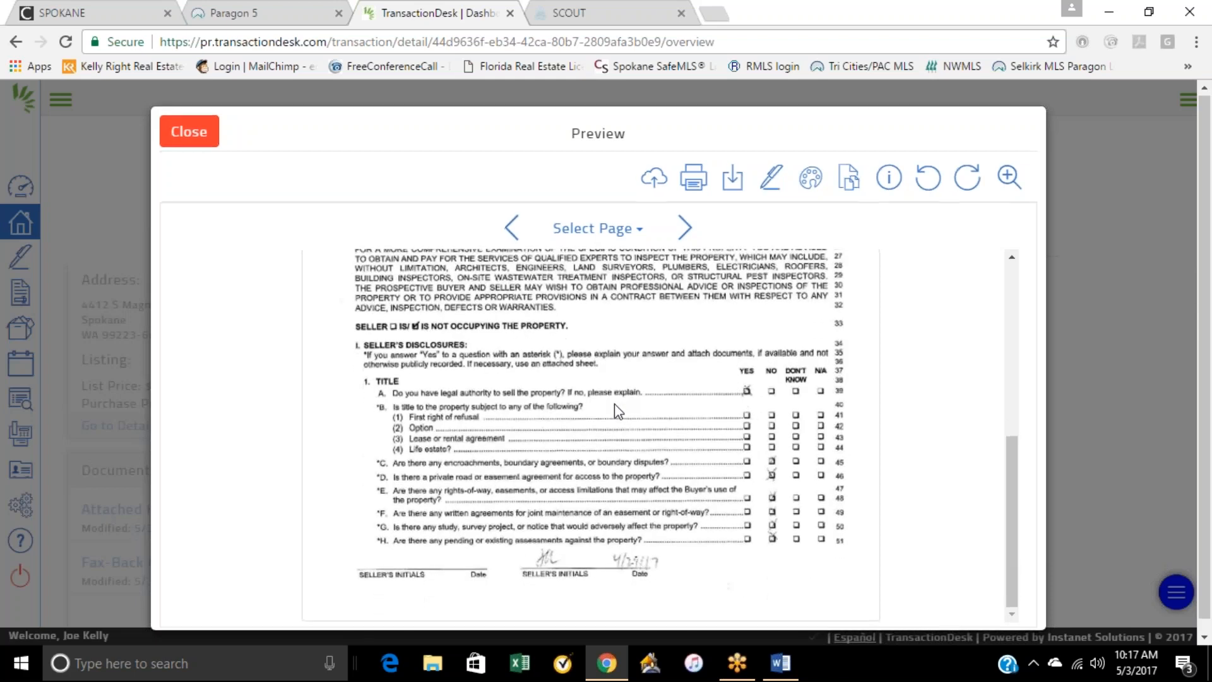
pyautogui.scroll(8, 616, 409)
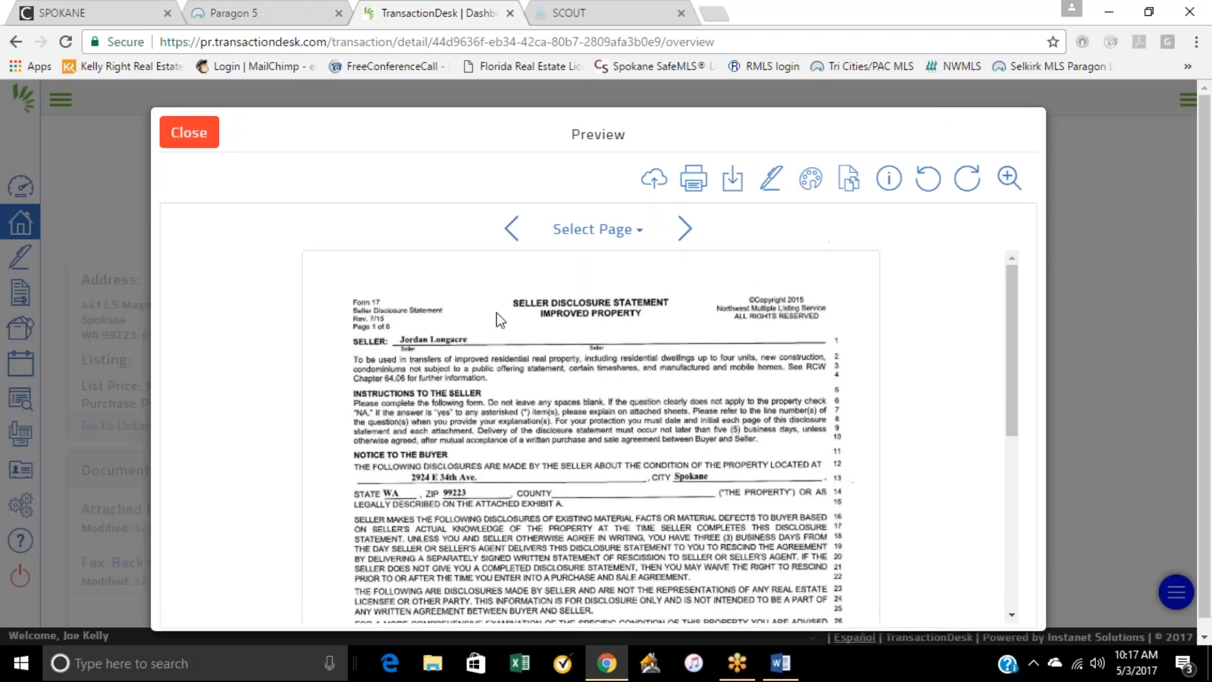
pyautogui.scroll(-5, 499, 319)
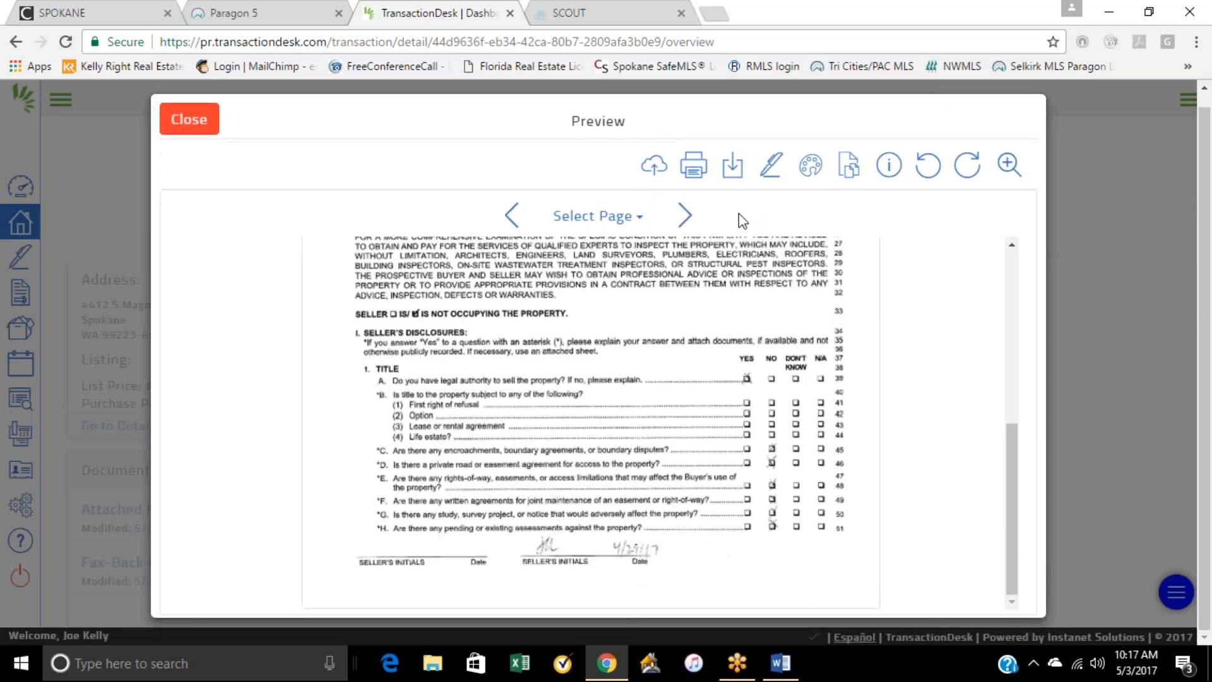
# Step: Page through Attached Forms.pdf from the seller disclosure pages and listing agreement to the Spokane addendum
pyautogui.click(686, 219)
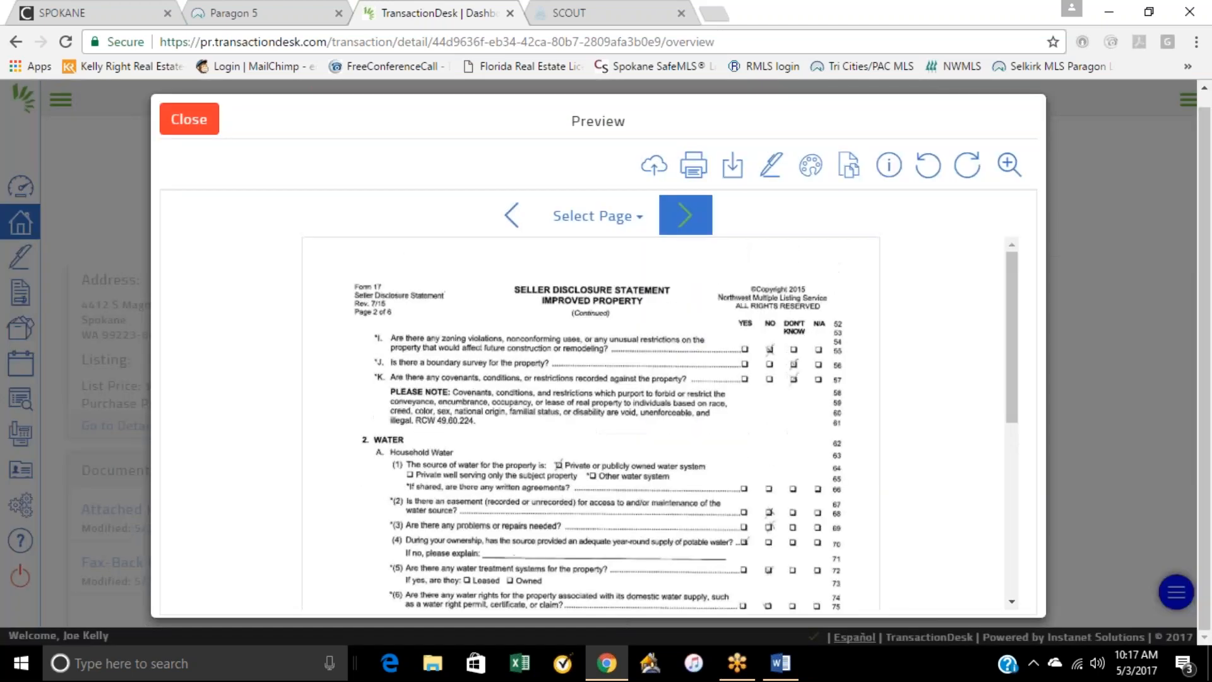
pyautogui.click(686, 215)
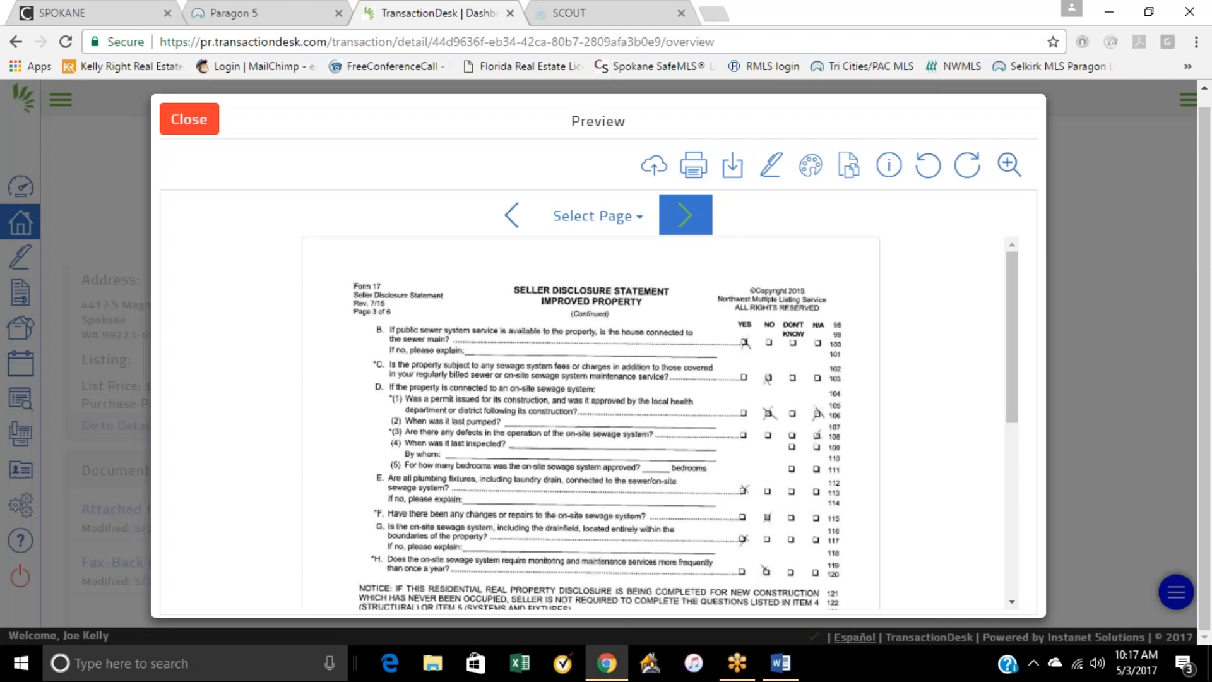
pyautogui.click(686, 215)
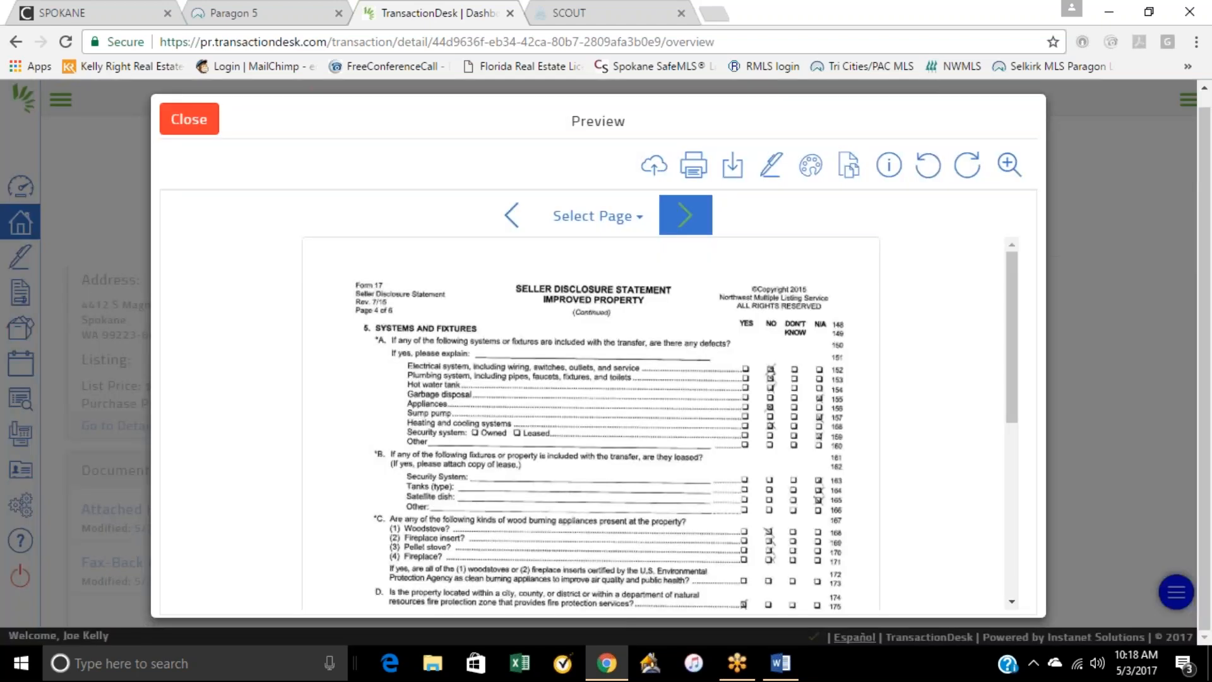
pyautogui.click(686, 215)
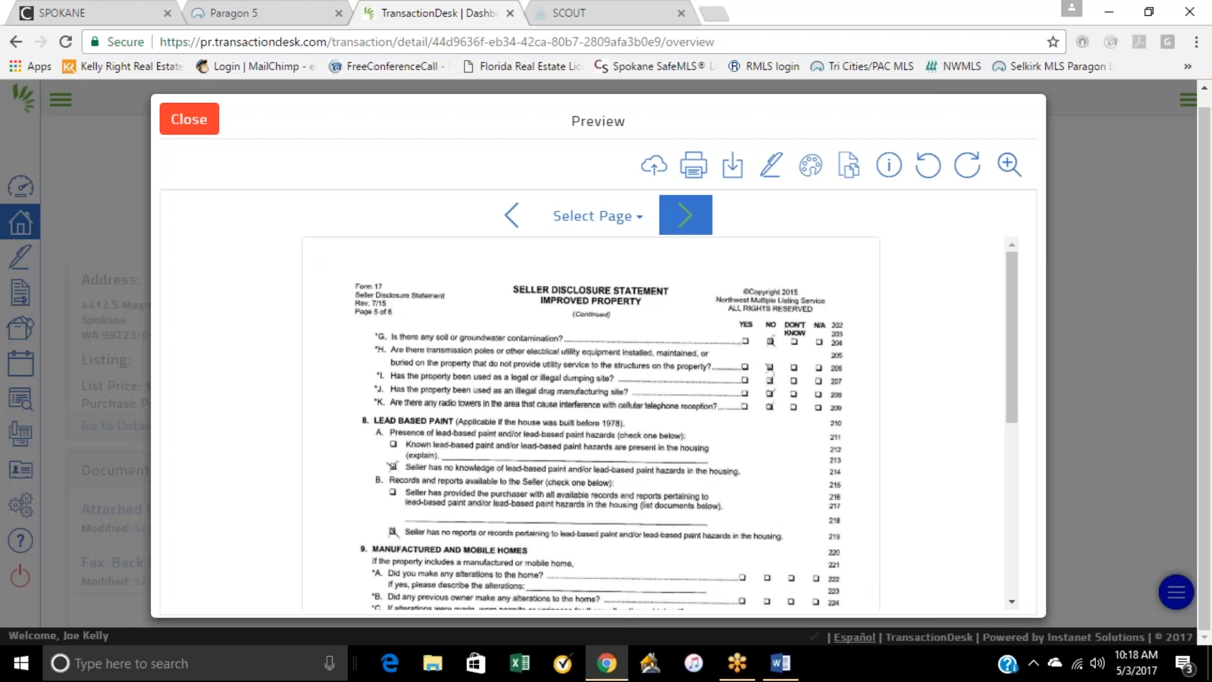
pyautogui.click(686, 215)
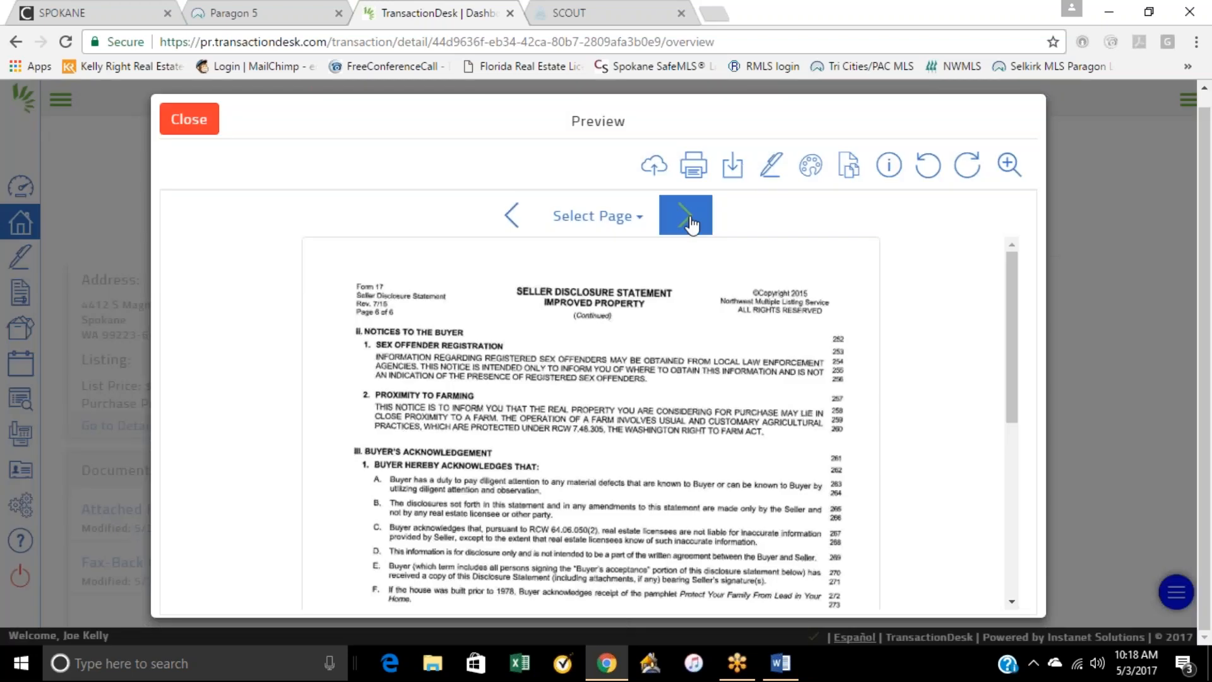
pyautogui.click(686, 215)
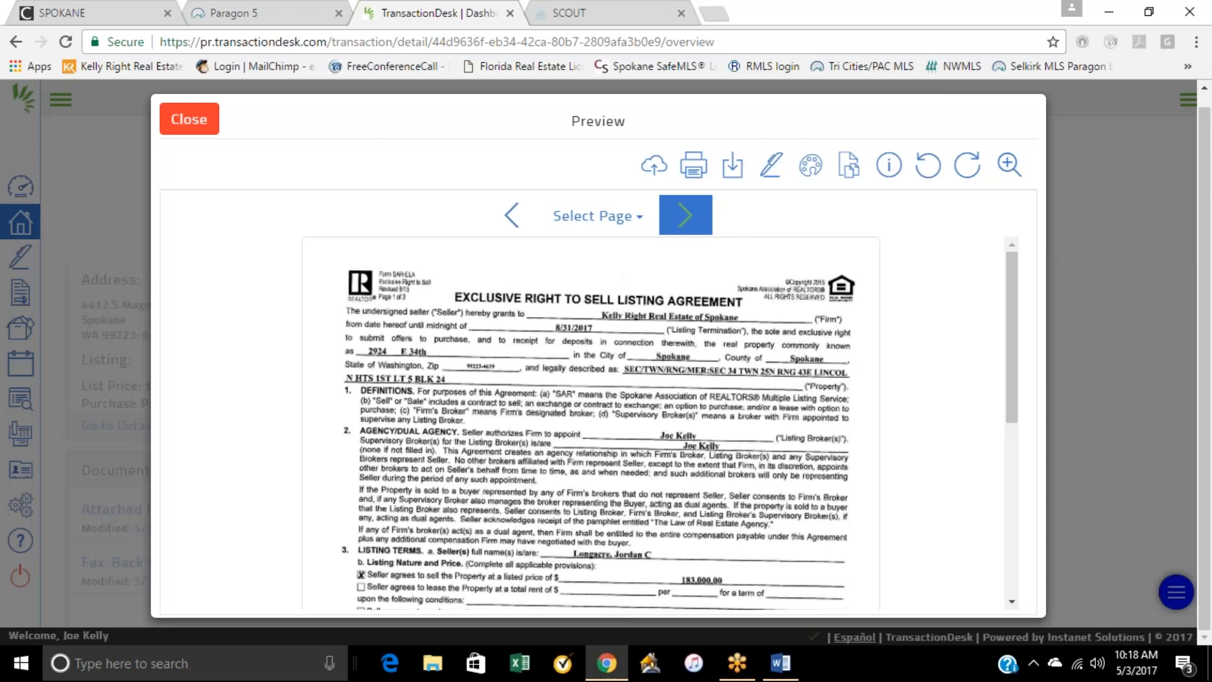
pyautogui.click(686, 217)
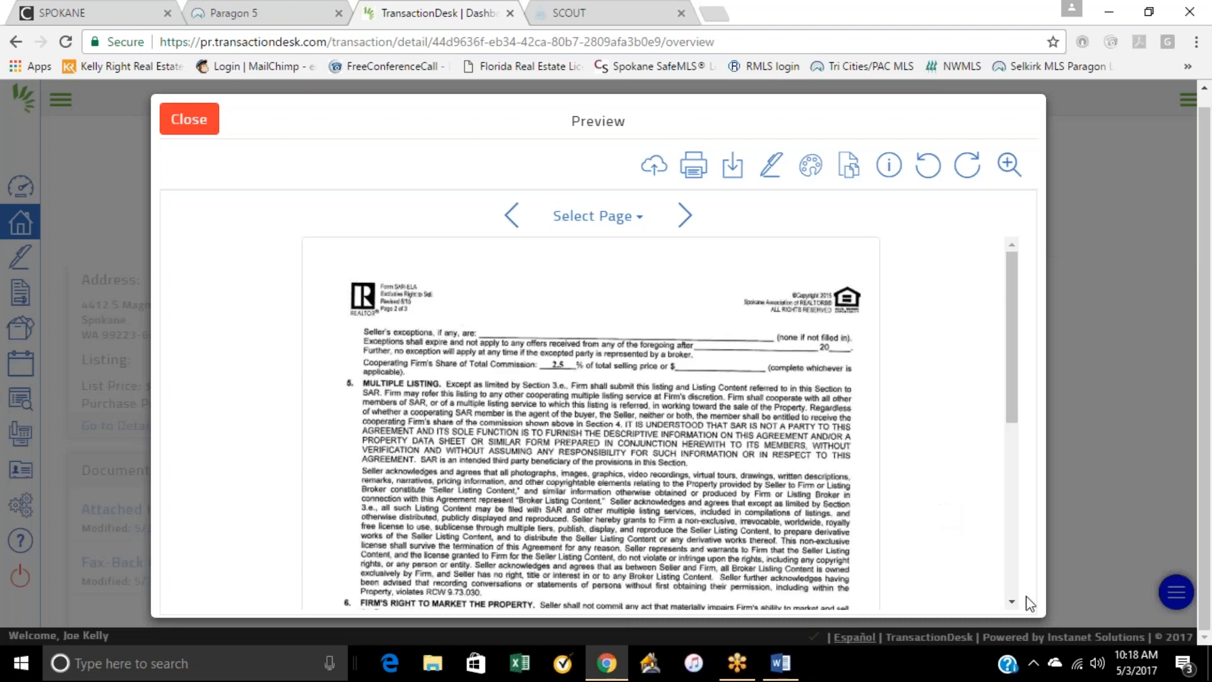
pyautogui.click(685, 218)
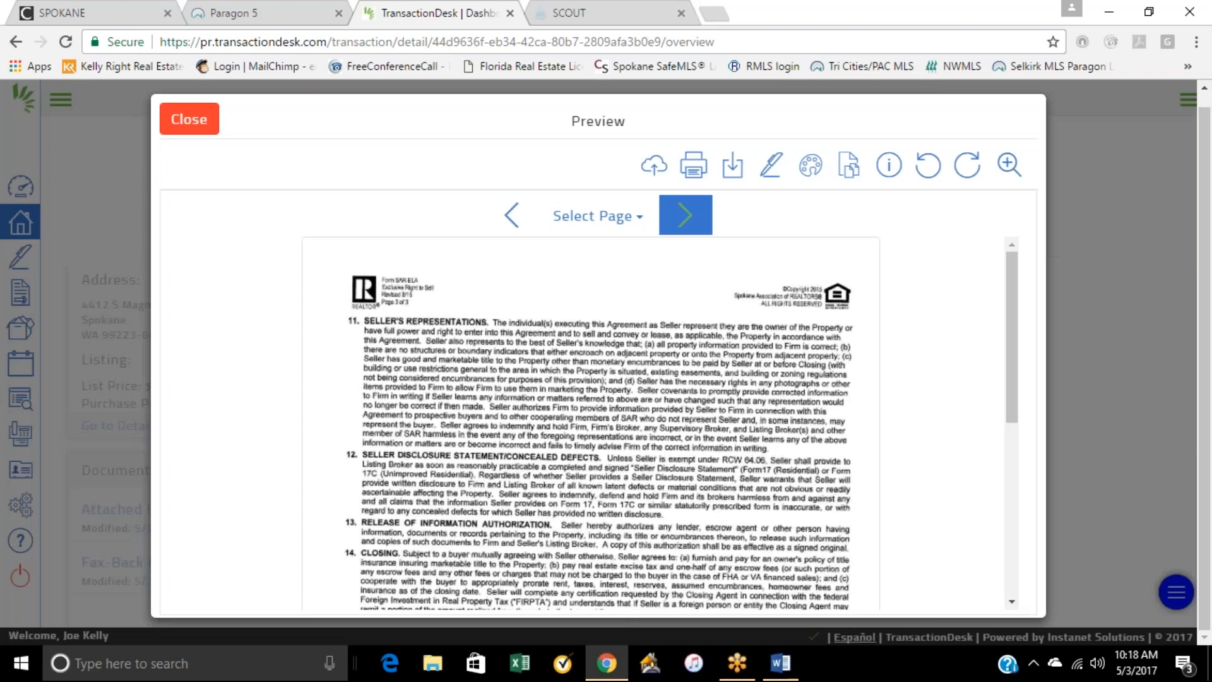
pyautogui.click(685, 215)
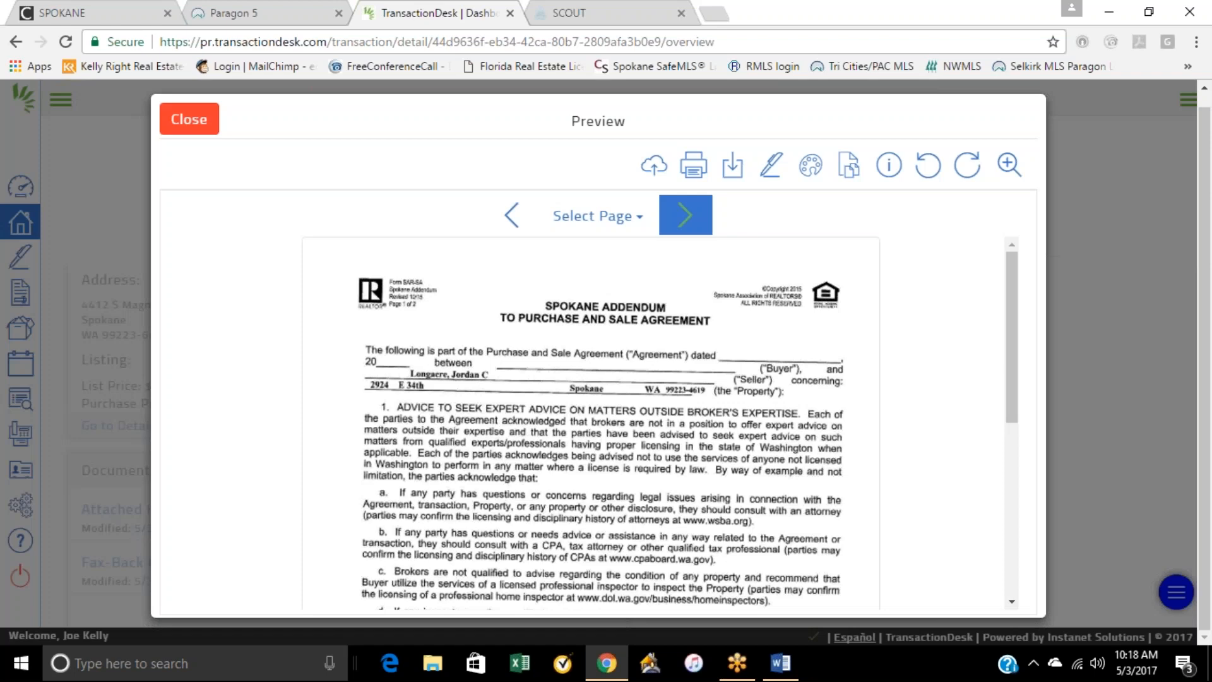
# Step: Page through the rest of the Spokane addendum to the utilities addendum in Attached Forms.pdf, and close the preview
pyautogui.click(685, 215)
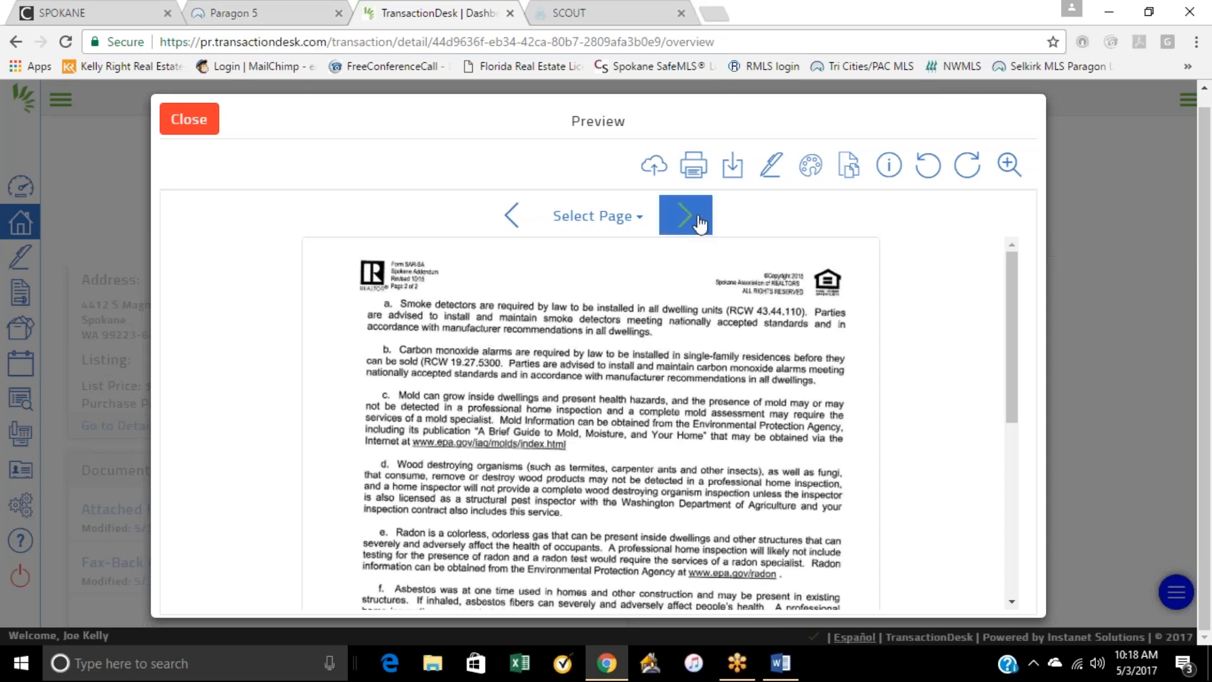
pyautogui.click(698, 221)
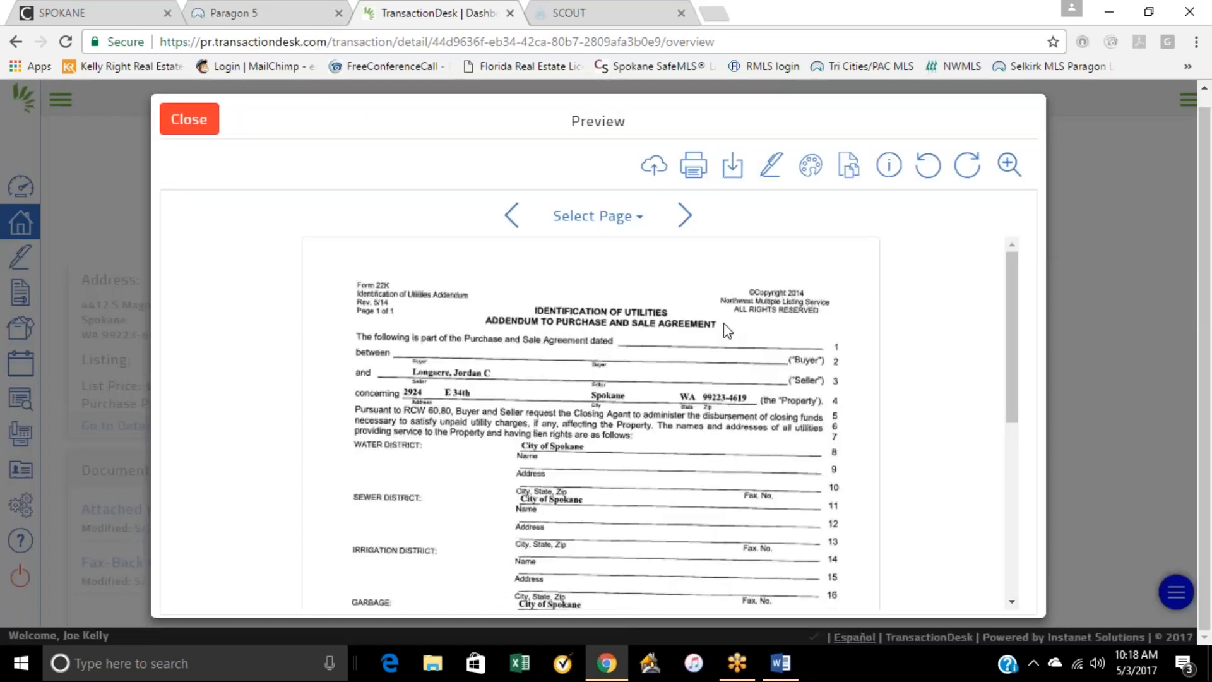
pyautogui.scroll(-5, 724, 330)
pyautogui.scroll(6, 724, 333)
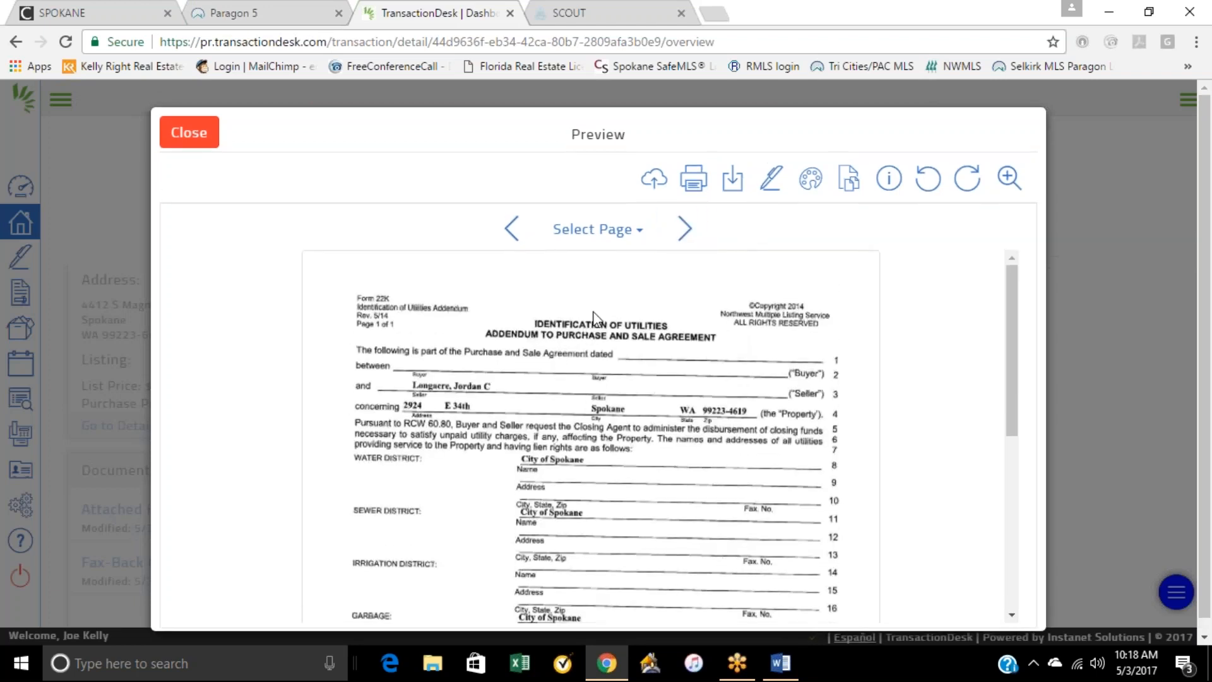
pyautogui.click(183, 141)
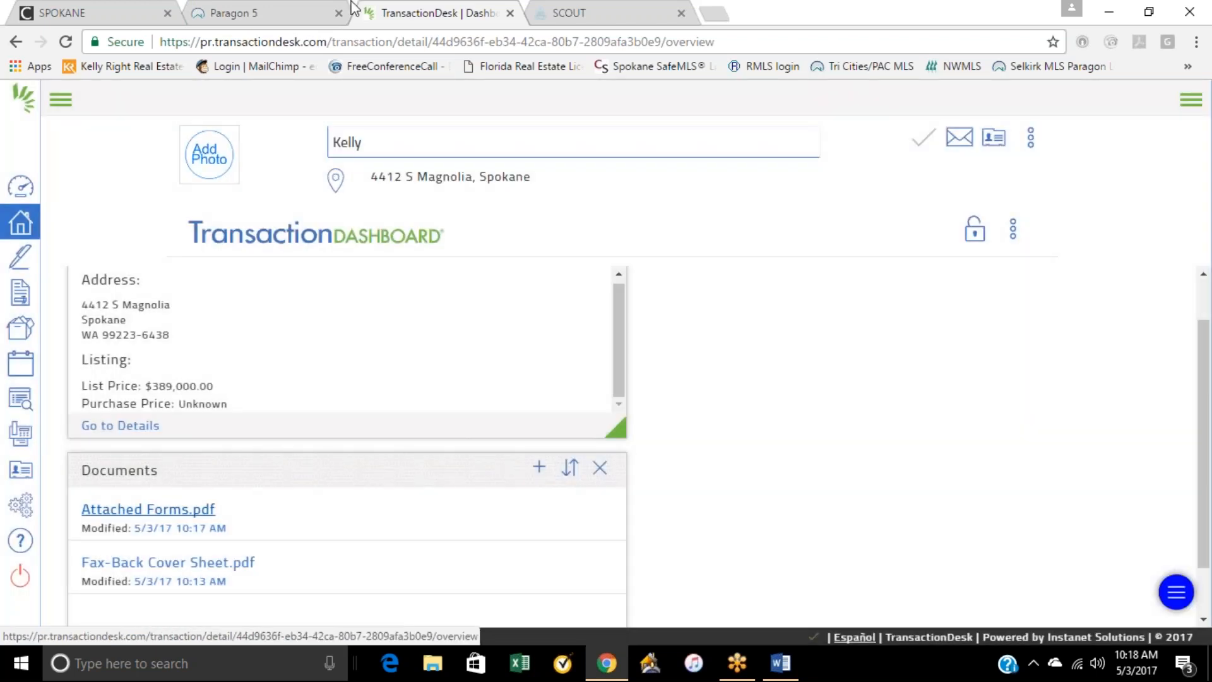
# Step: Switch to Paragon 5 and look through the office's active listings in listing maintenance
pyautogui.click(260, 19)
pyautogui.moveTo(333, 155)
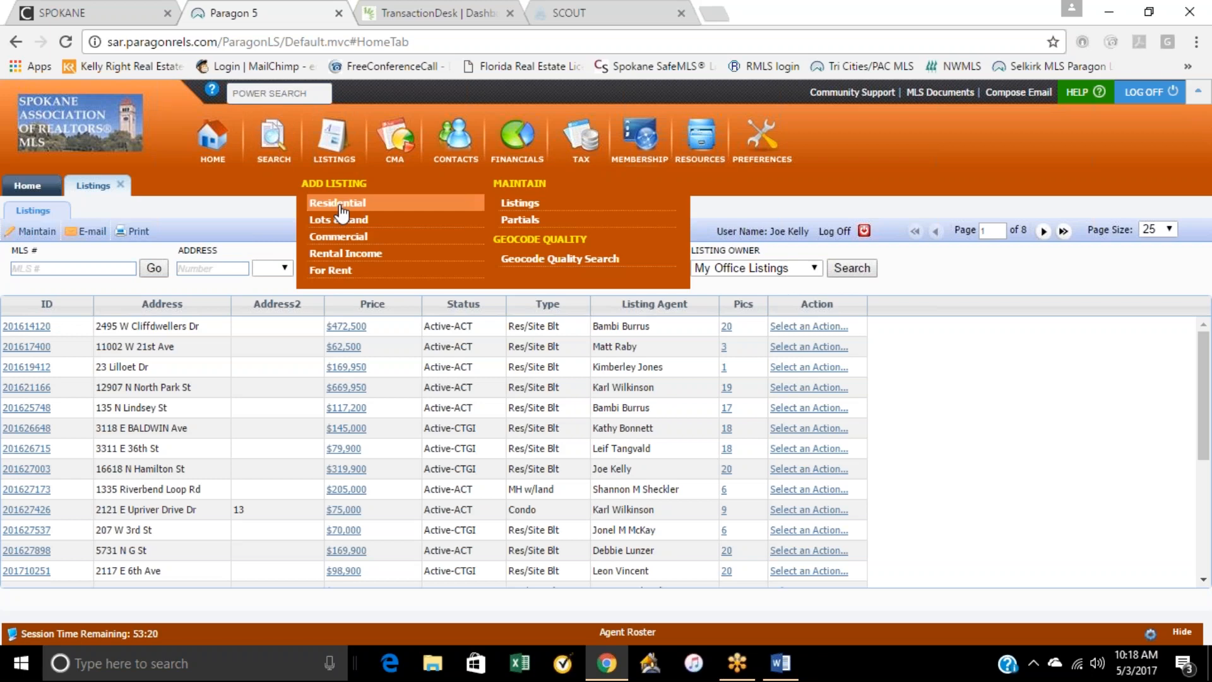
pyautogui.click(521, 205)
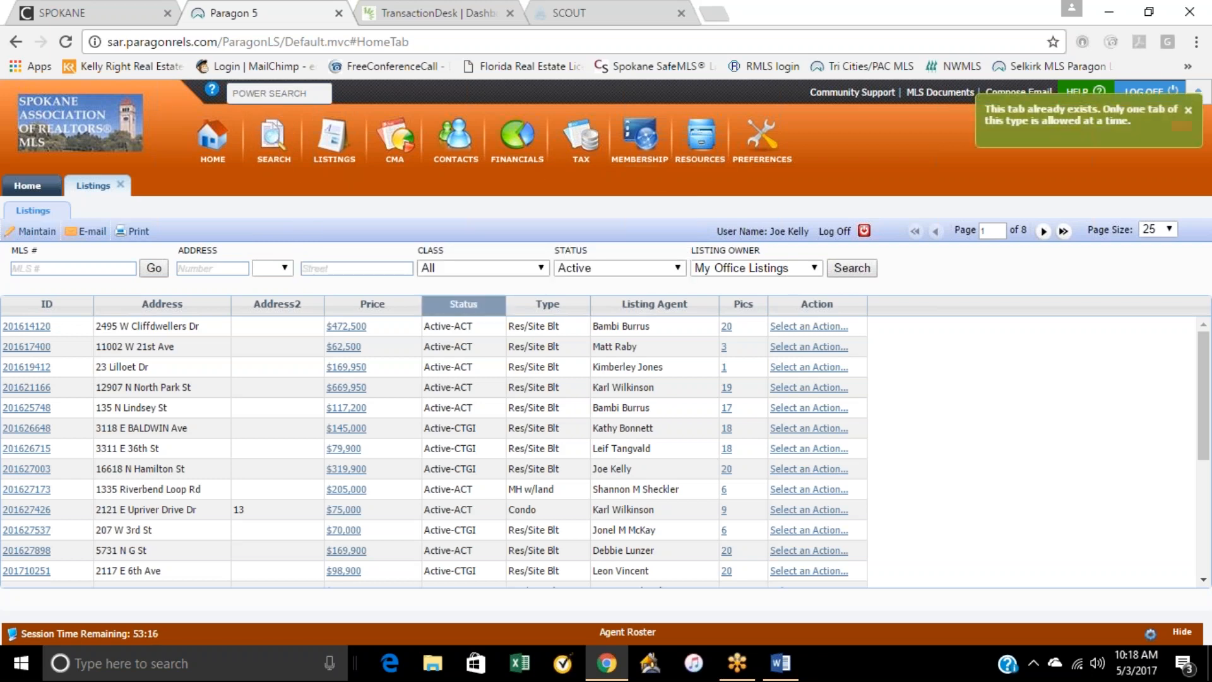
pyautogui.scroll(-3, 200, 382)
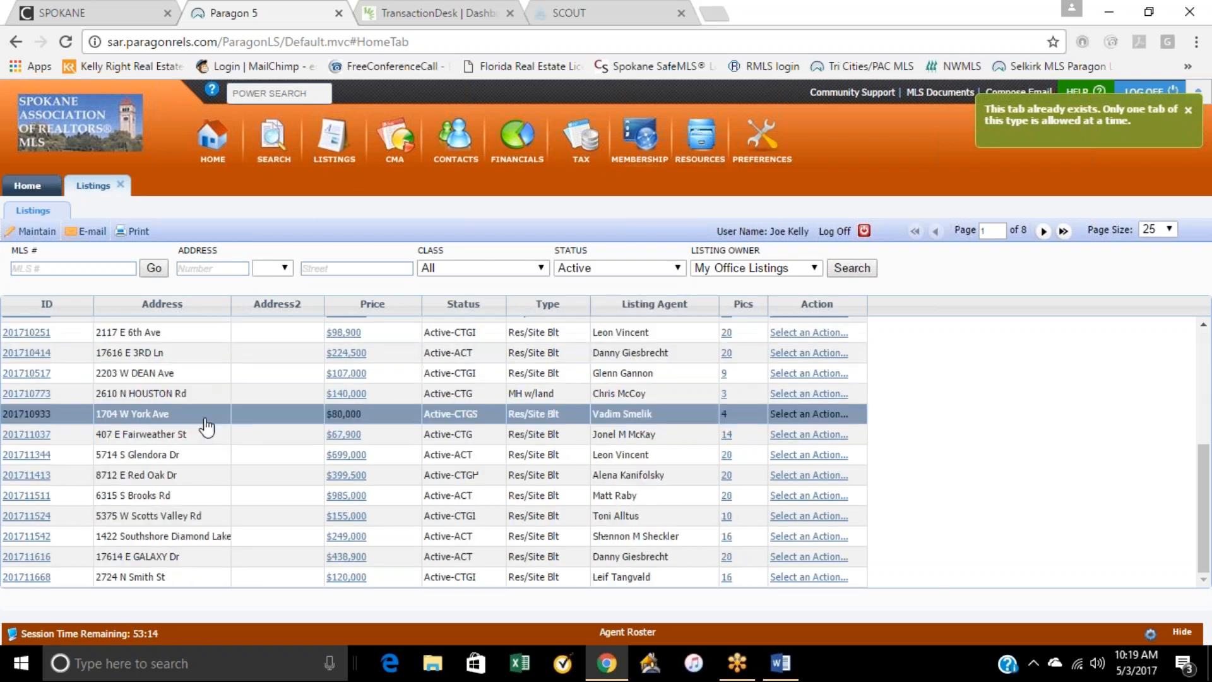
pyautogui.scroll(3, 643, 418)
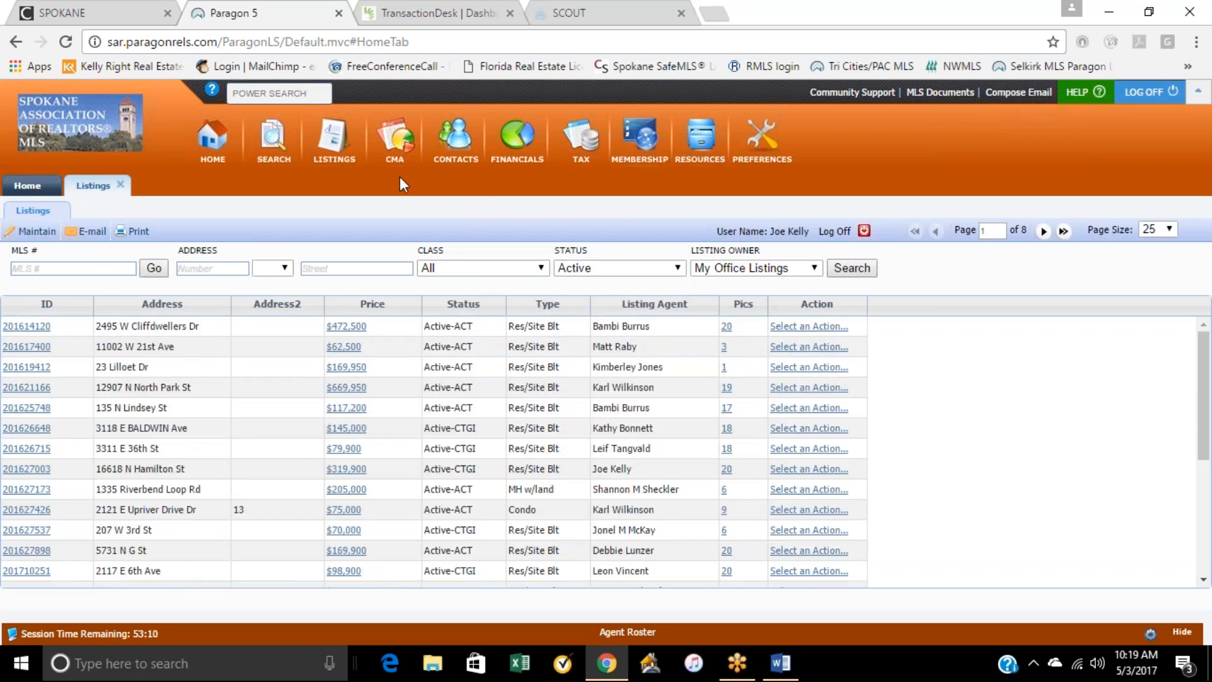
# Step: Open the first of the office's partial listings for maintenance and view its Status choices without saving a selection
pyautogui.moveTo(343, 145)
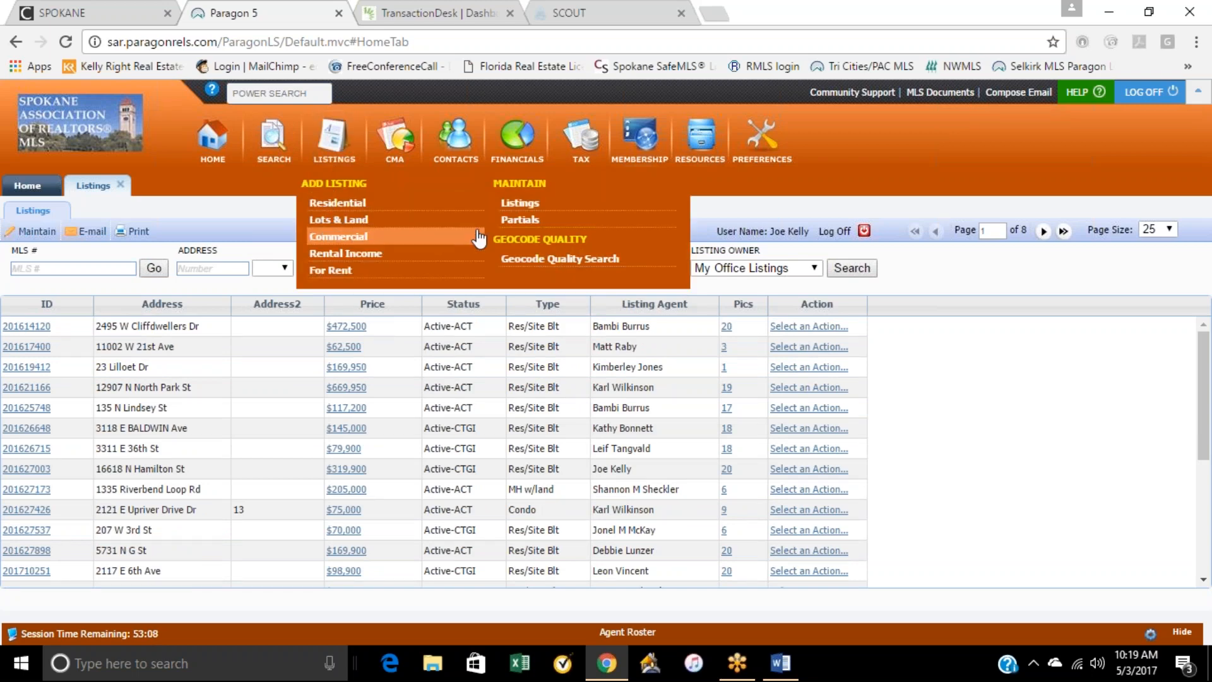
pyautogui.click(509, 222)
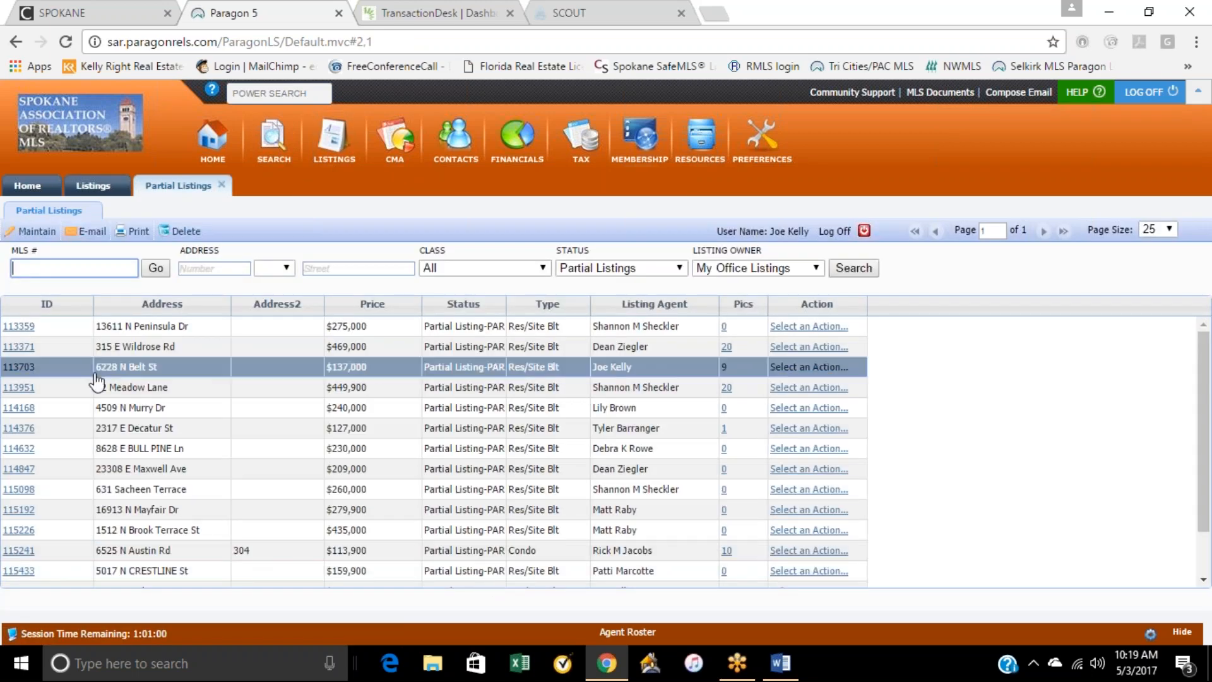
pyautogui.click(19, 326)
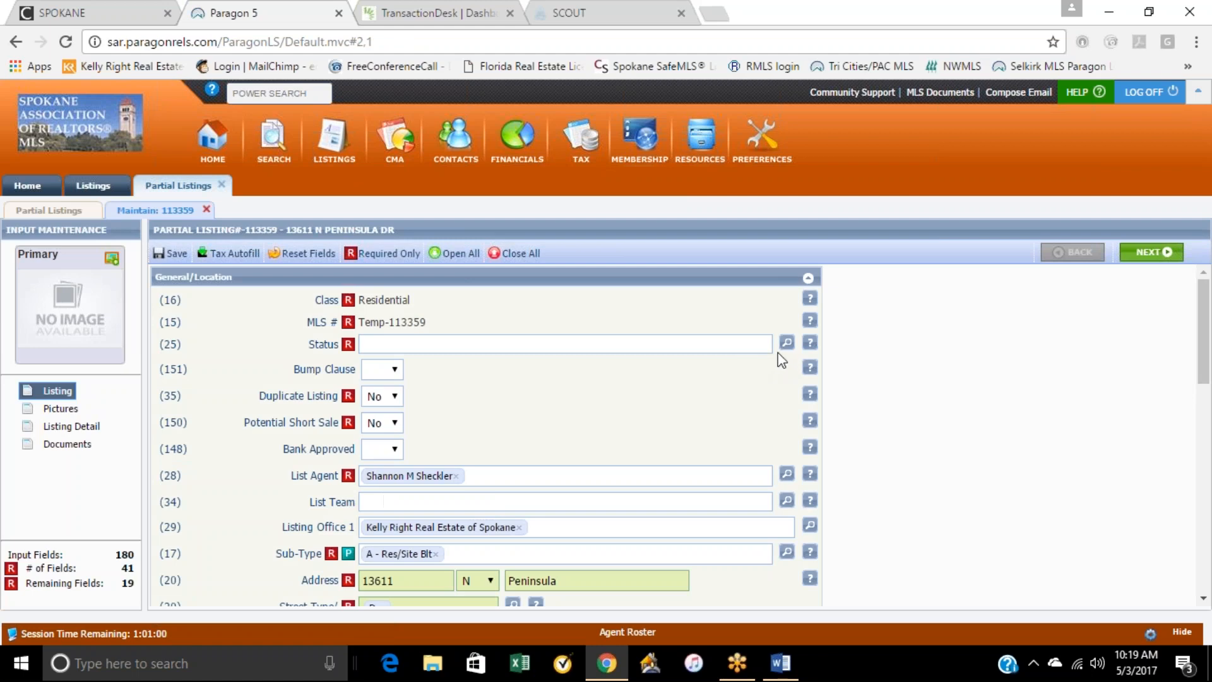
pyautogui.click(786, 343)
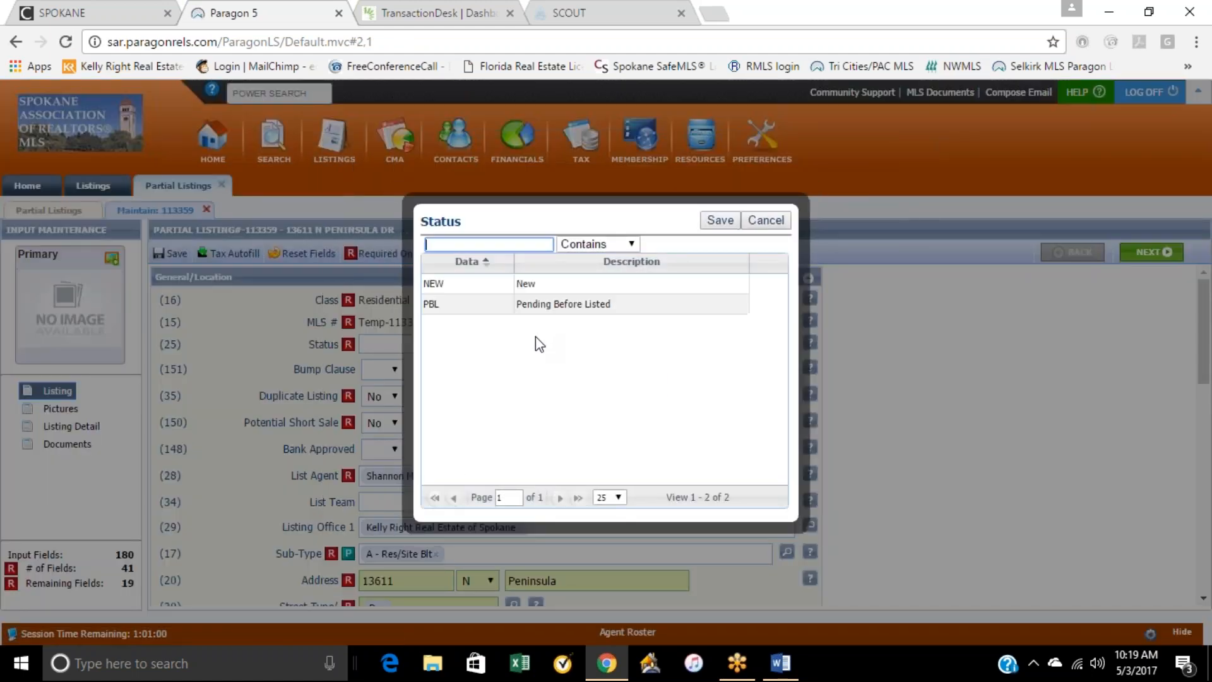
pyautogui.click(505, 286)
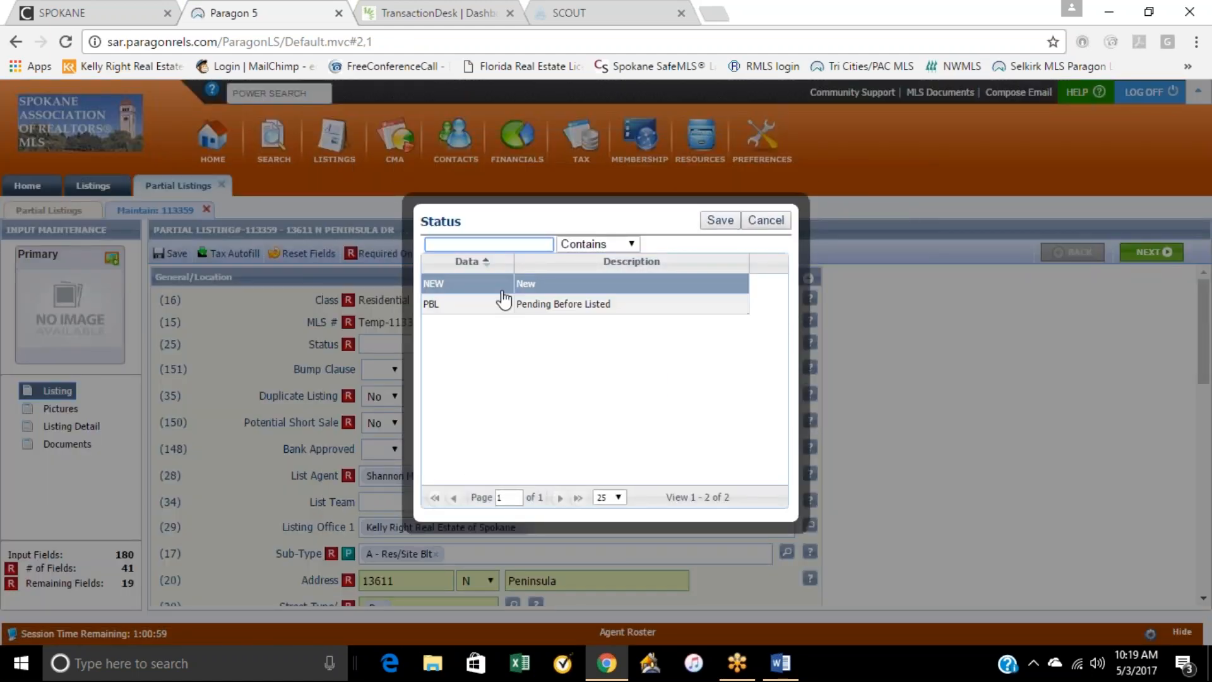
pyautogui.click(767, 221)
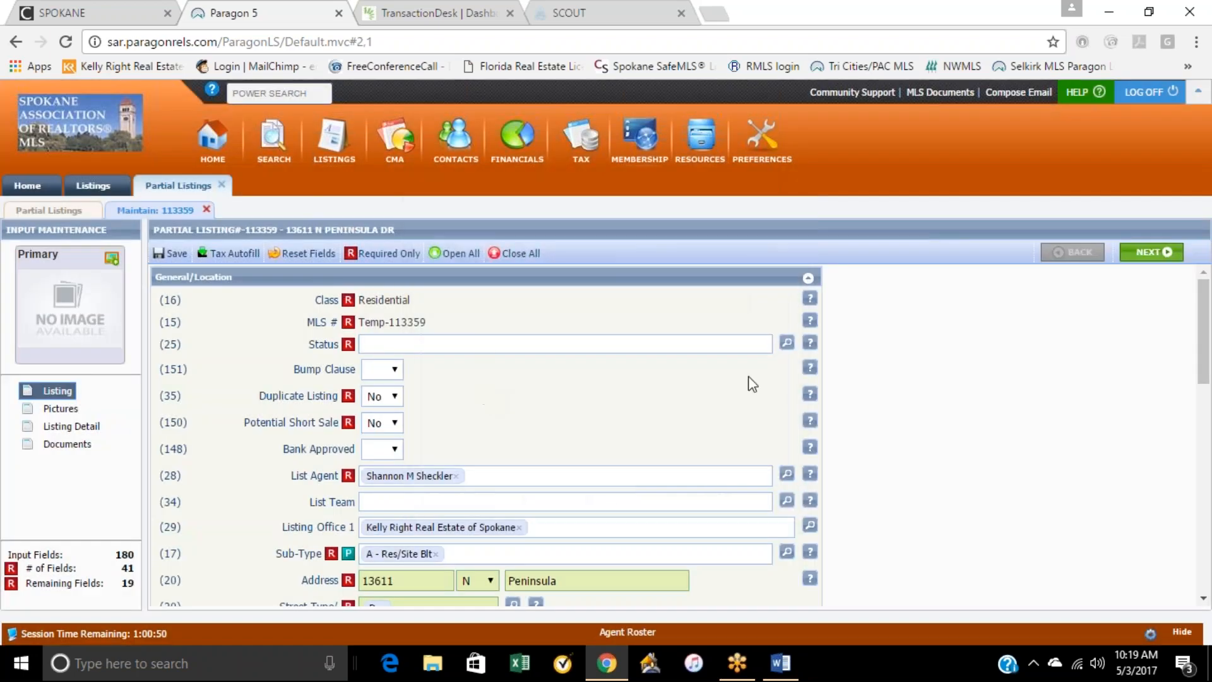
# Step: Look over the partial listing's General/Location fields, close its maintenance form, and return to the active listings
pyautogui.scroll(-5, 533, 410)
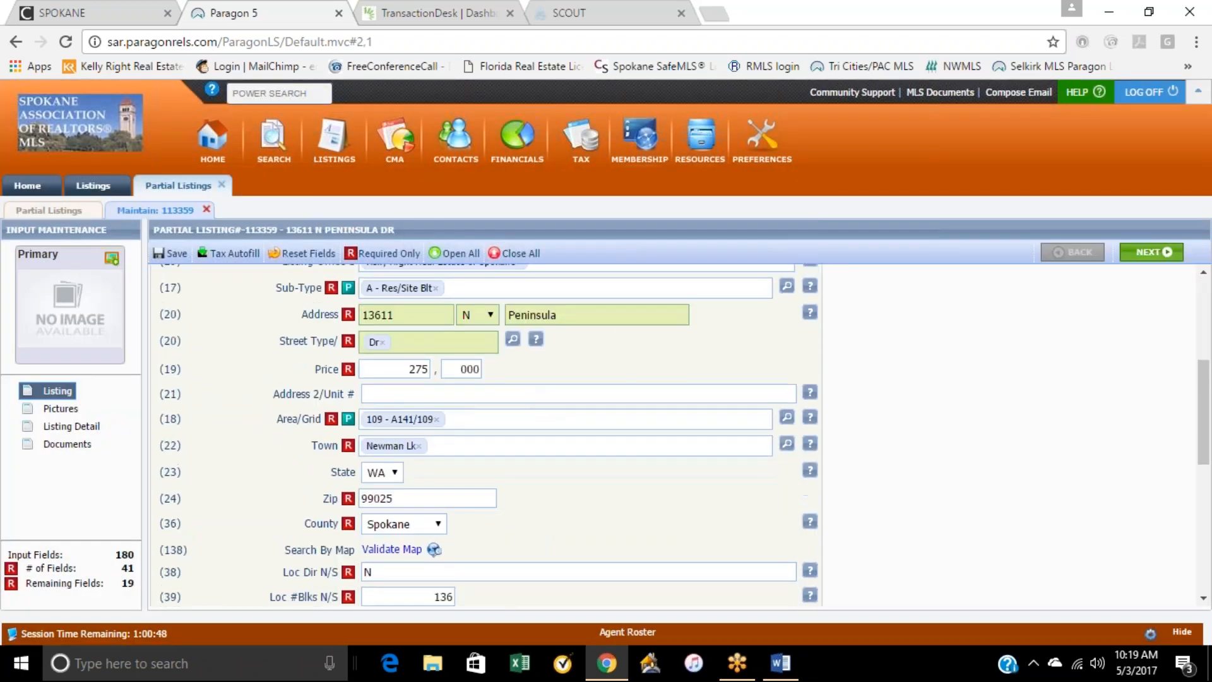
pyautogui.scroll(6, 532, 410)
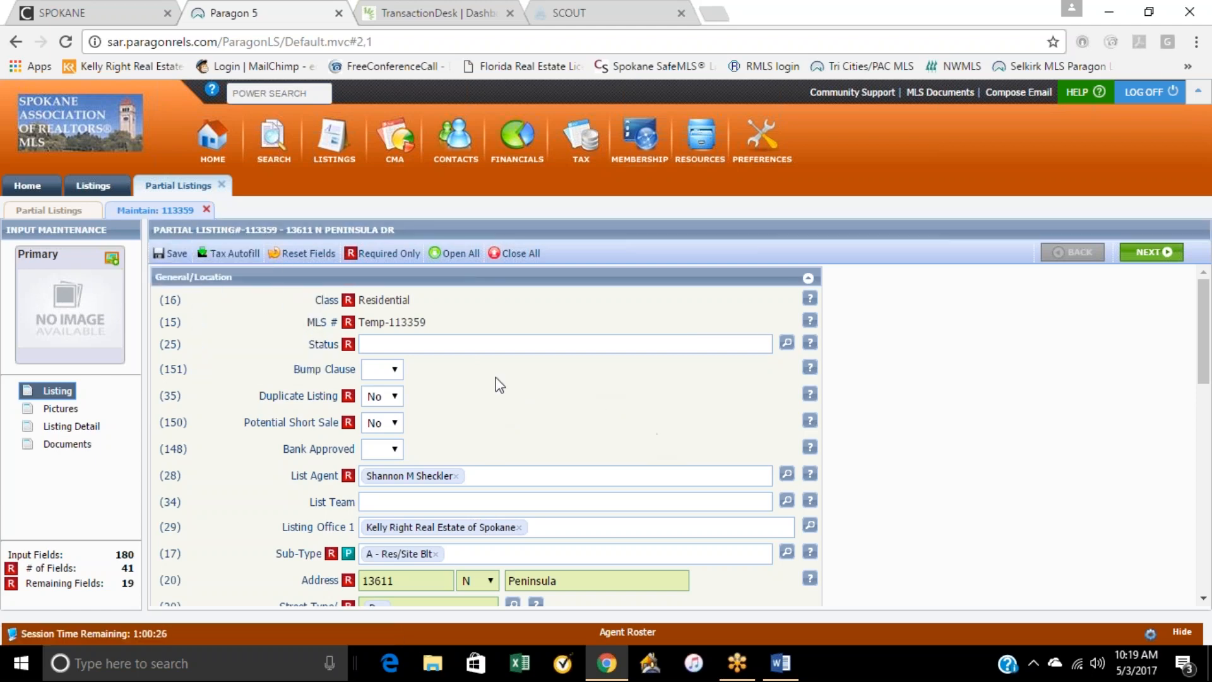
pyautogui.click(207, 209)
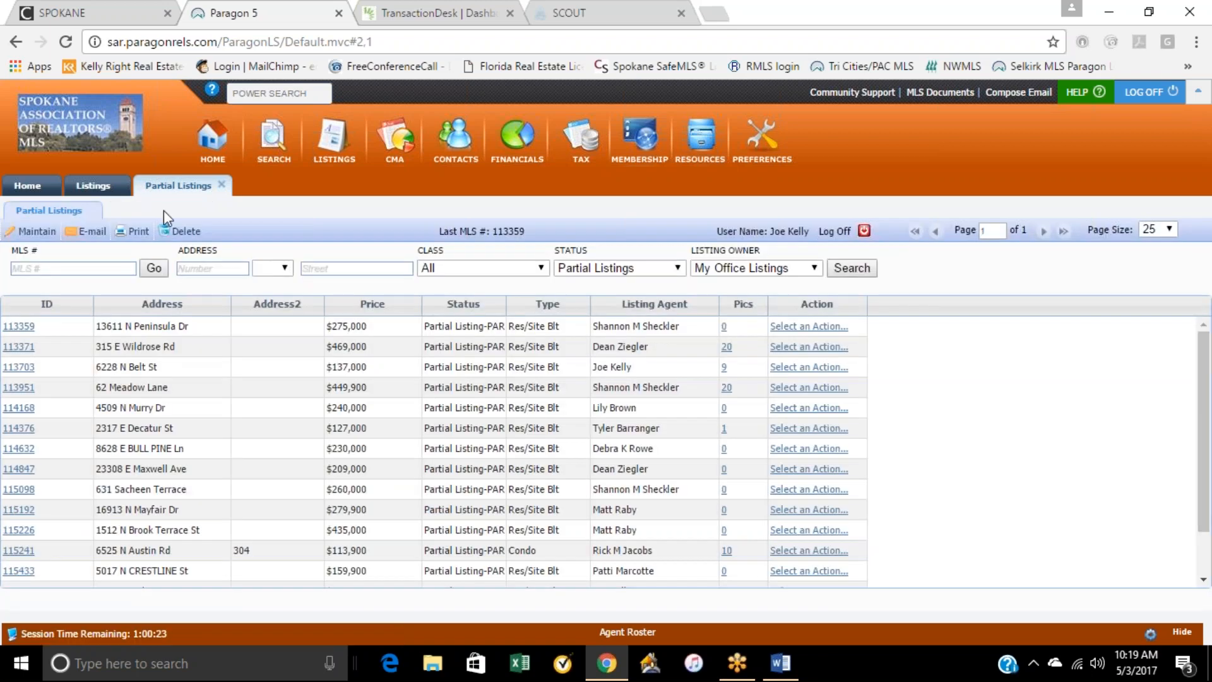
pyautogui.click(93, 185)
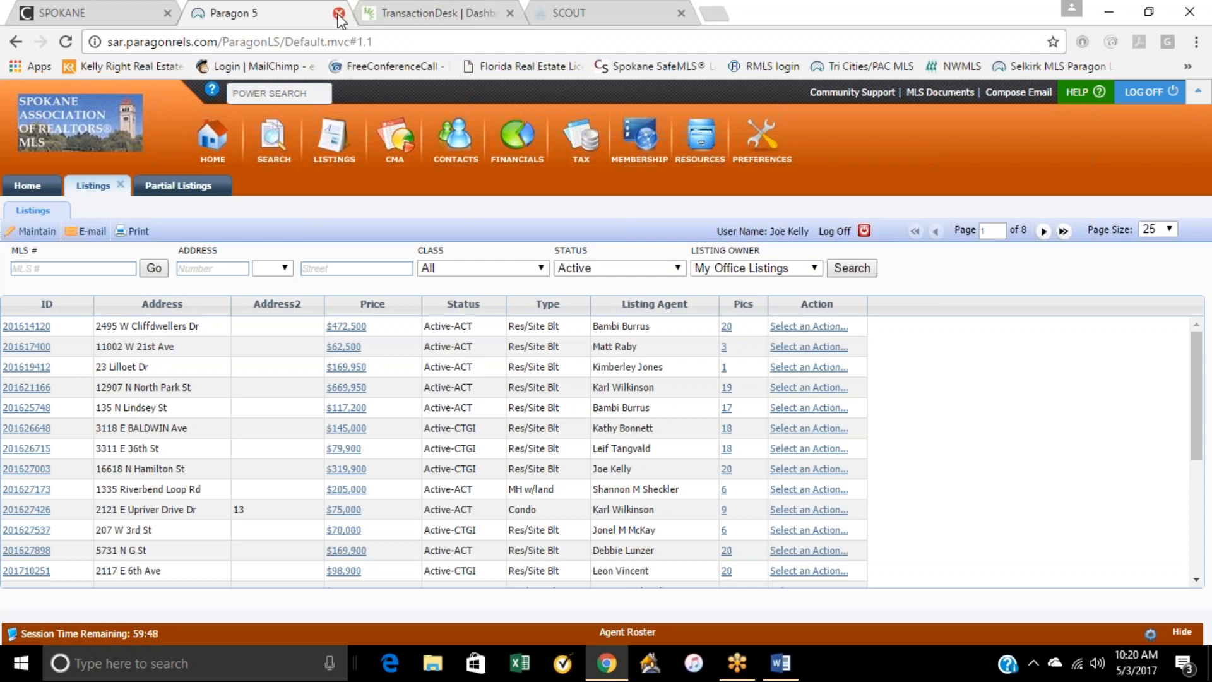
# Step: Switch back to TransactionDesk and look over the transaction's detail overview and uploaded documents
pyautogui.click(388, 13)
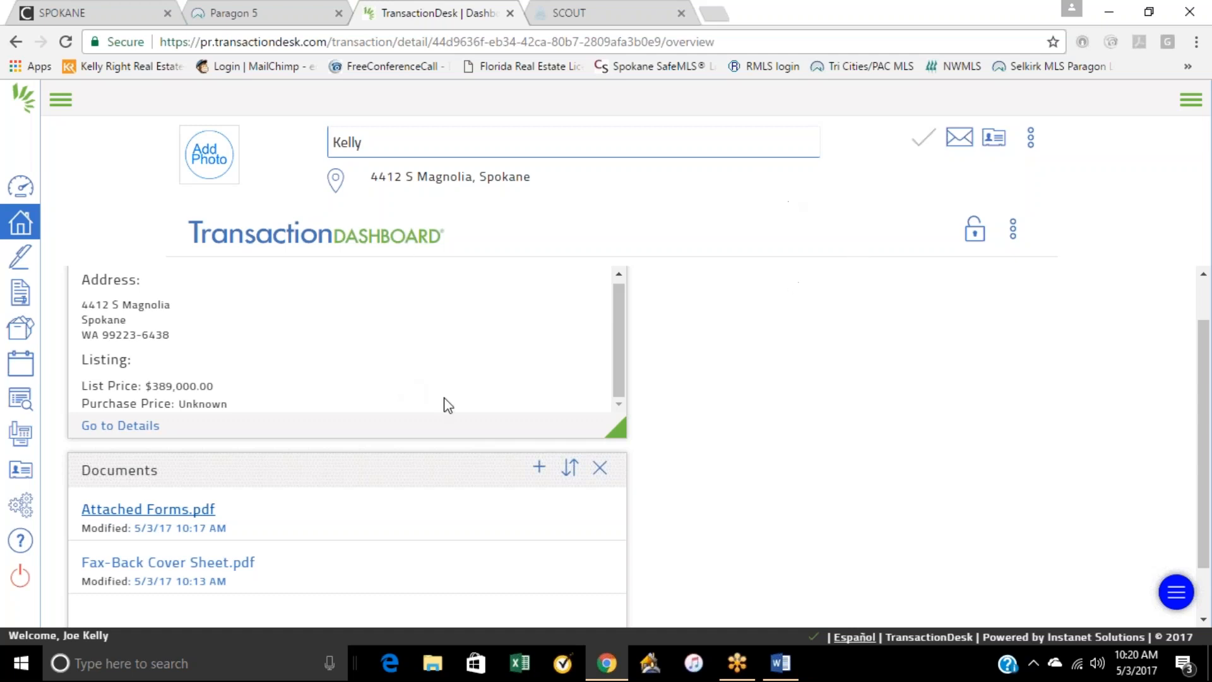
pyautogui.scroll(-1, 442, 417)
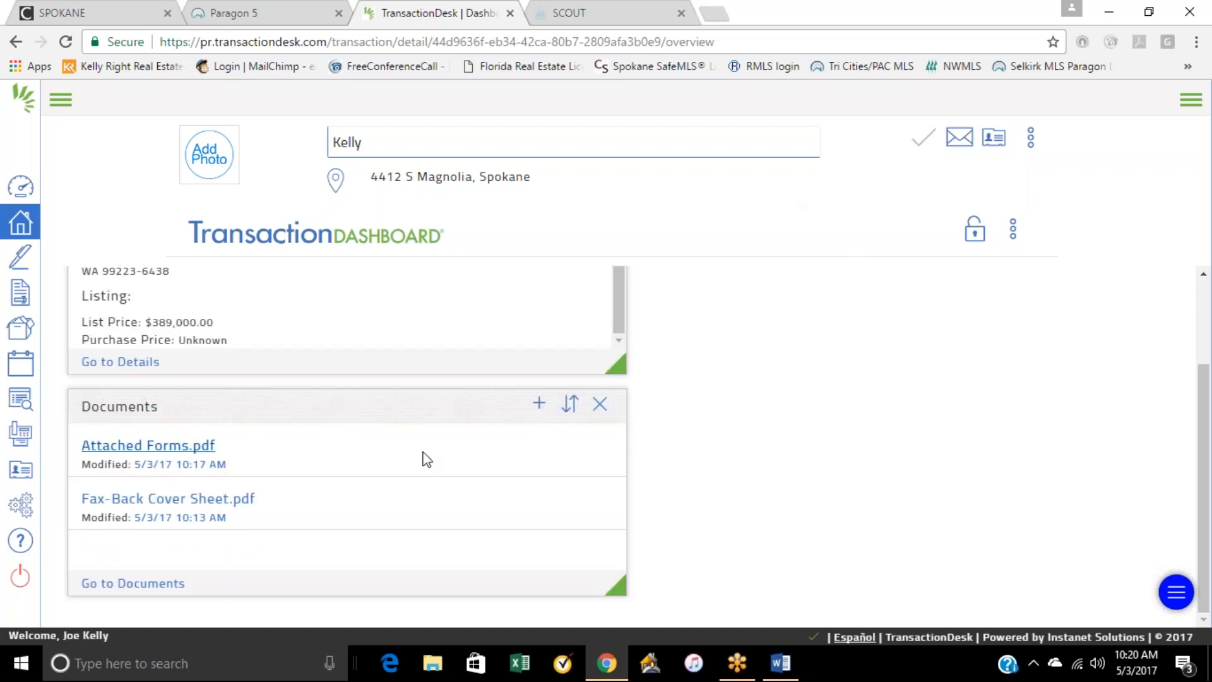
pyautogui.scroll(2, 427, 459)
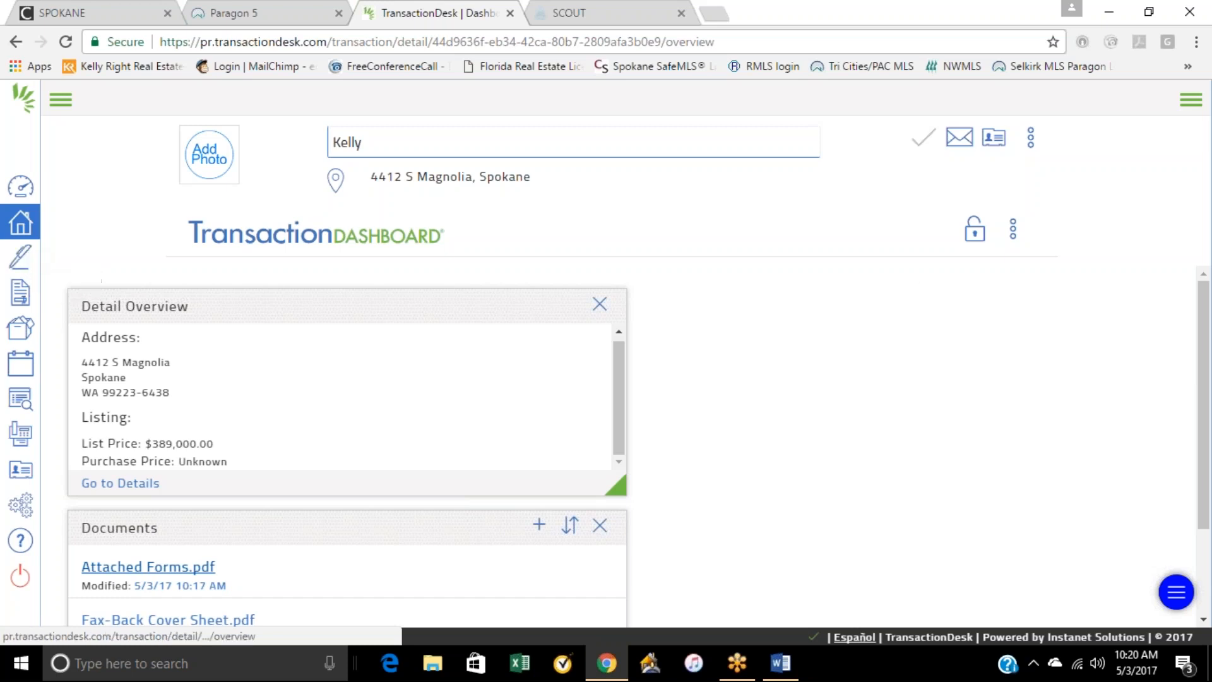
# Step: Check the Authentisign signings list, and view the forms and signings of the most recently modified transaction
pyautogui.click(23, 257)
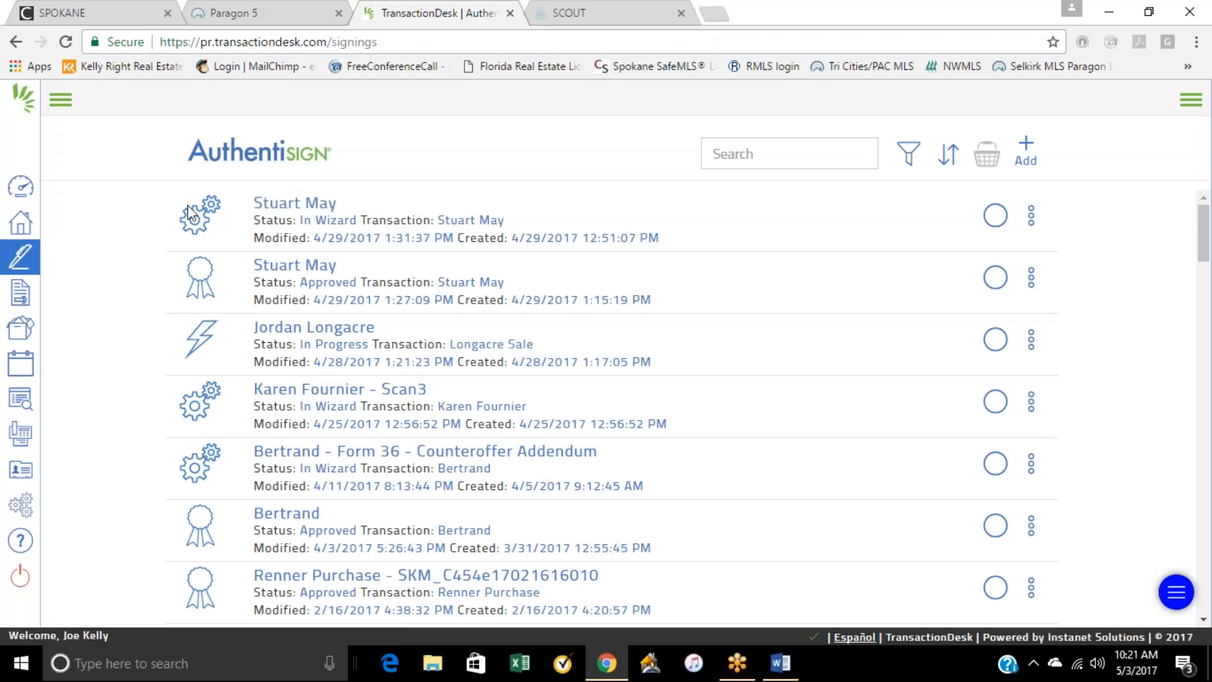
pyautogui.click(28, 223)
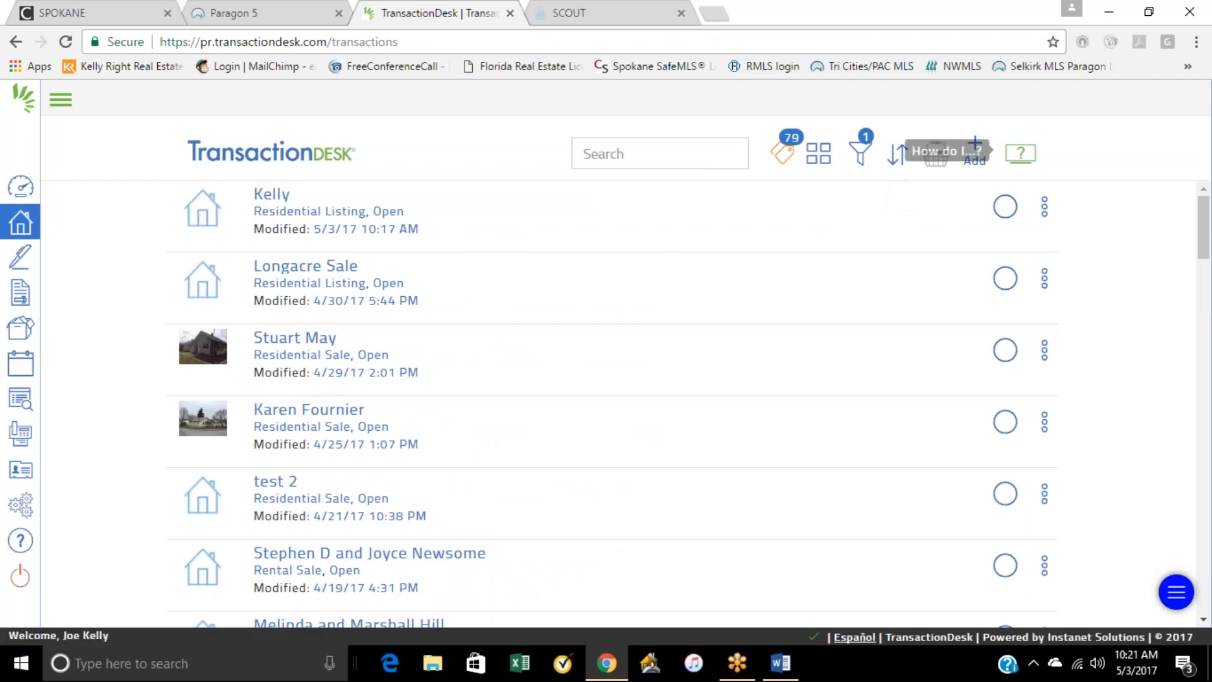
pyautogui.click(1045, 207)
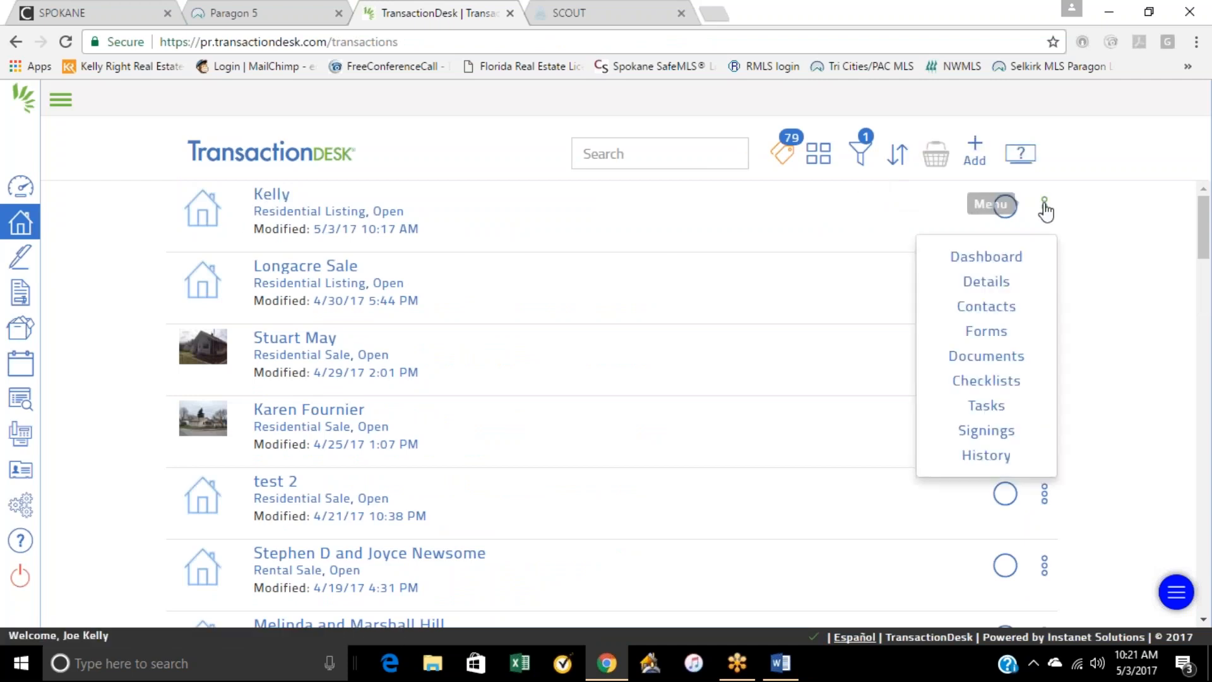
pyautogui.click(982, 330)
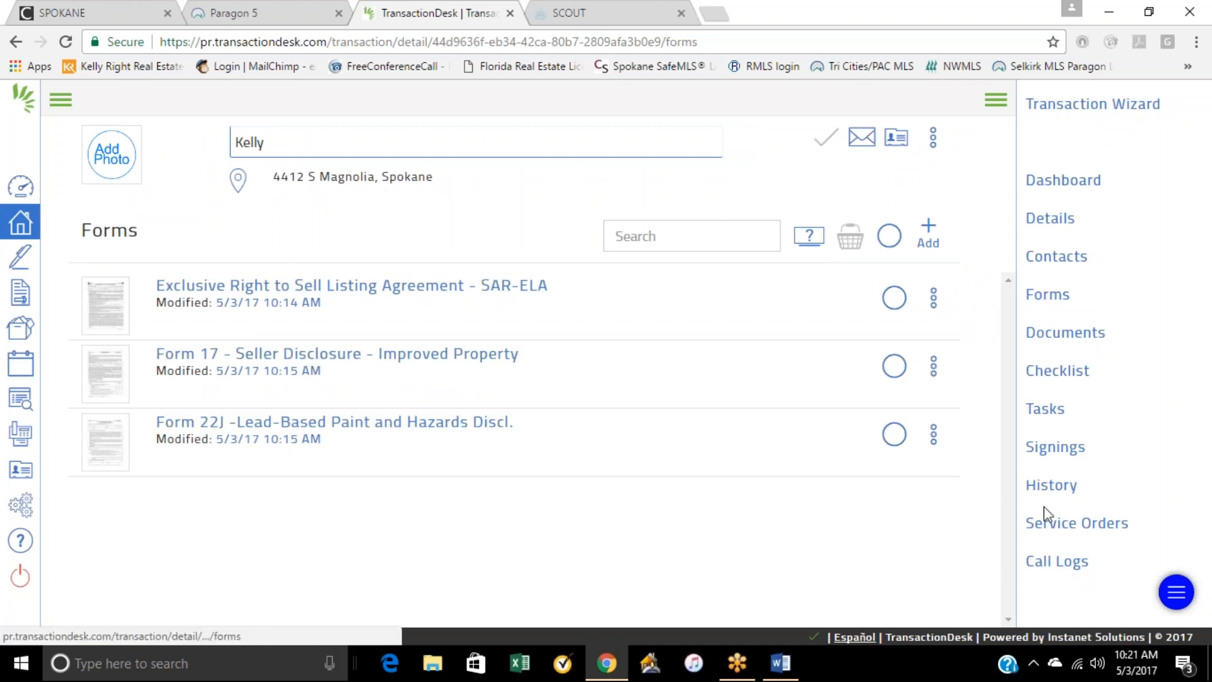
pyautogui.click(1046, 459)
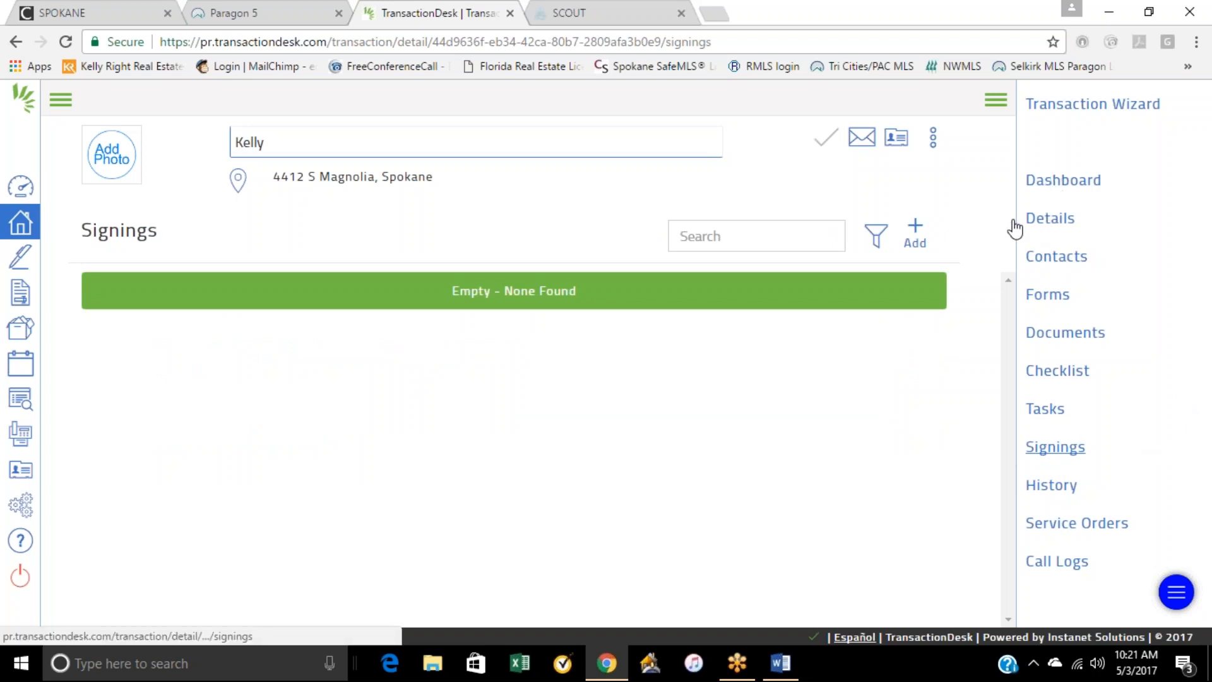
# Step: Reopen the most recent transaction from the transactions list, look over its dashboard, and open its property details
pyautogui.click(21, 257)
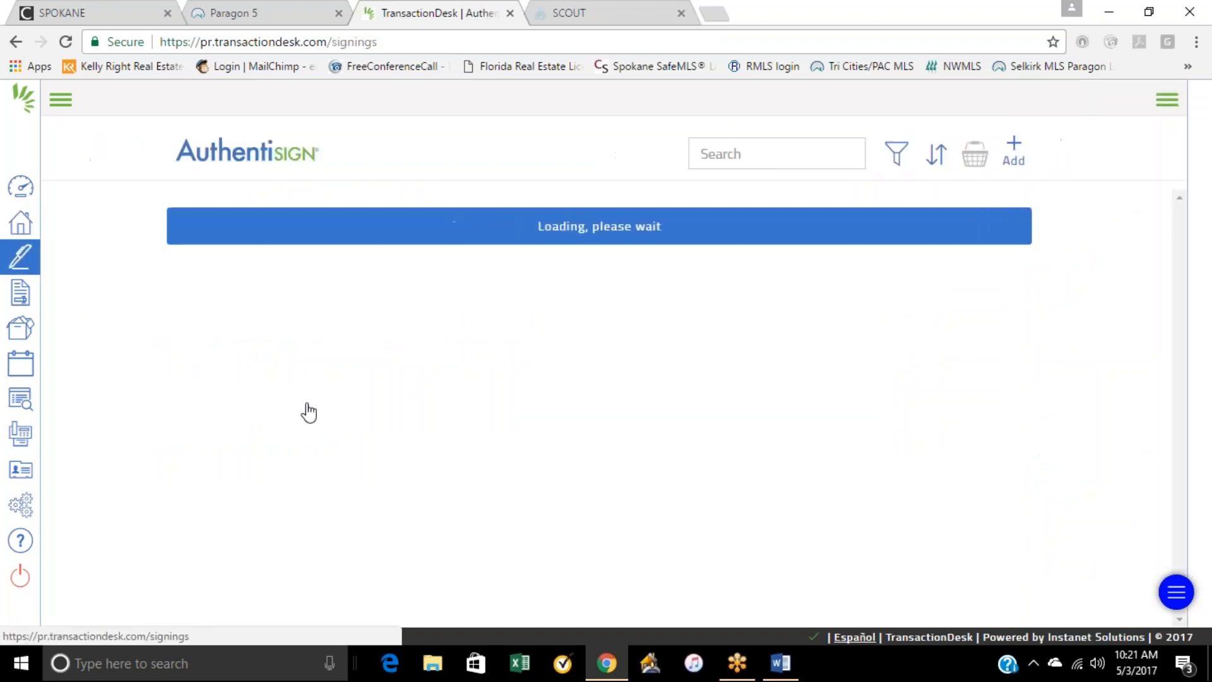
pyautogui.click(20, 222)
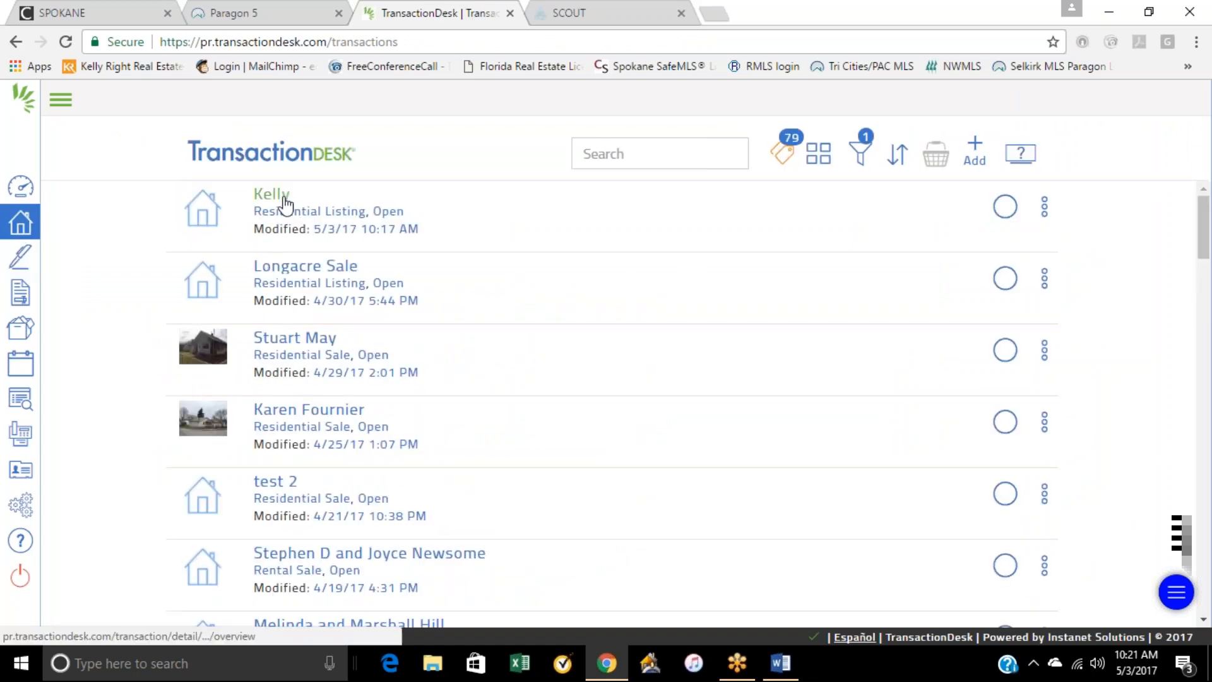
pyautogui.click(284, 201)
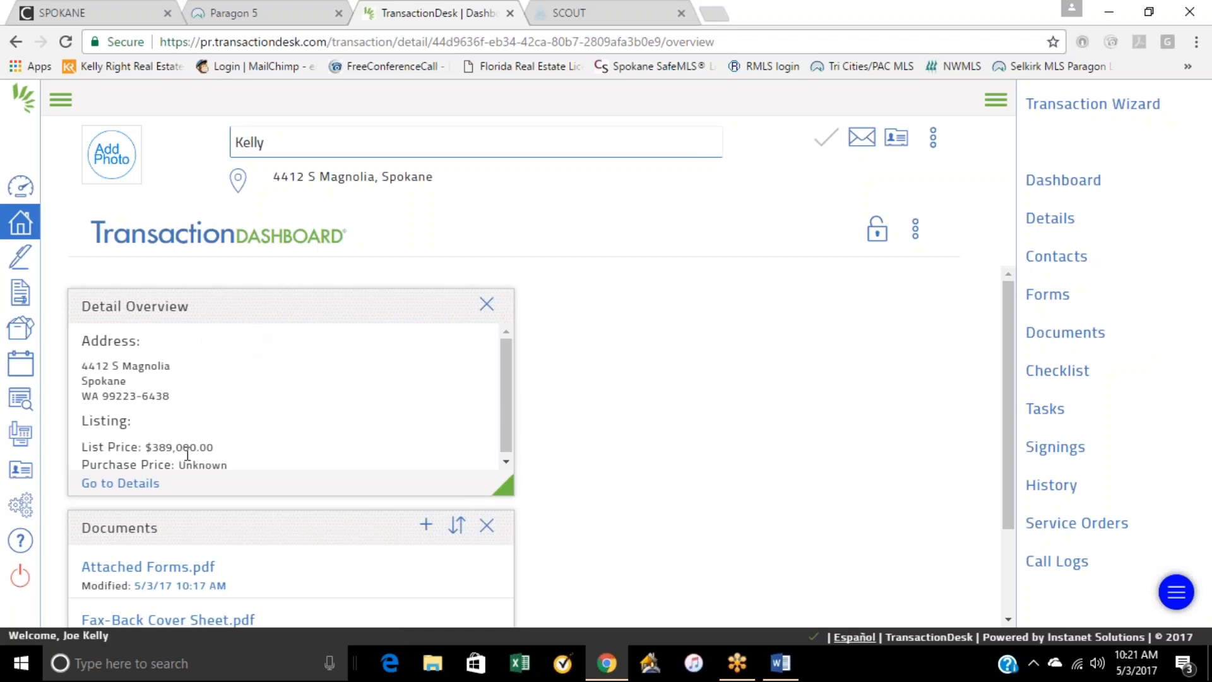
pyautogui.scroll(-1, 187, 454)
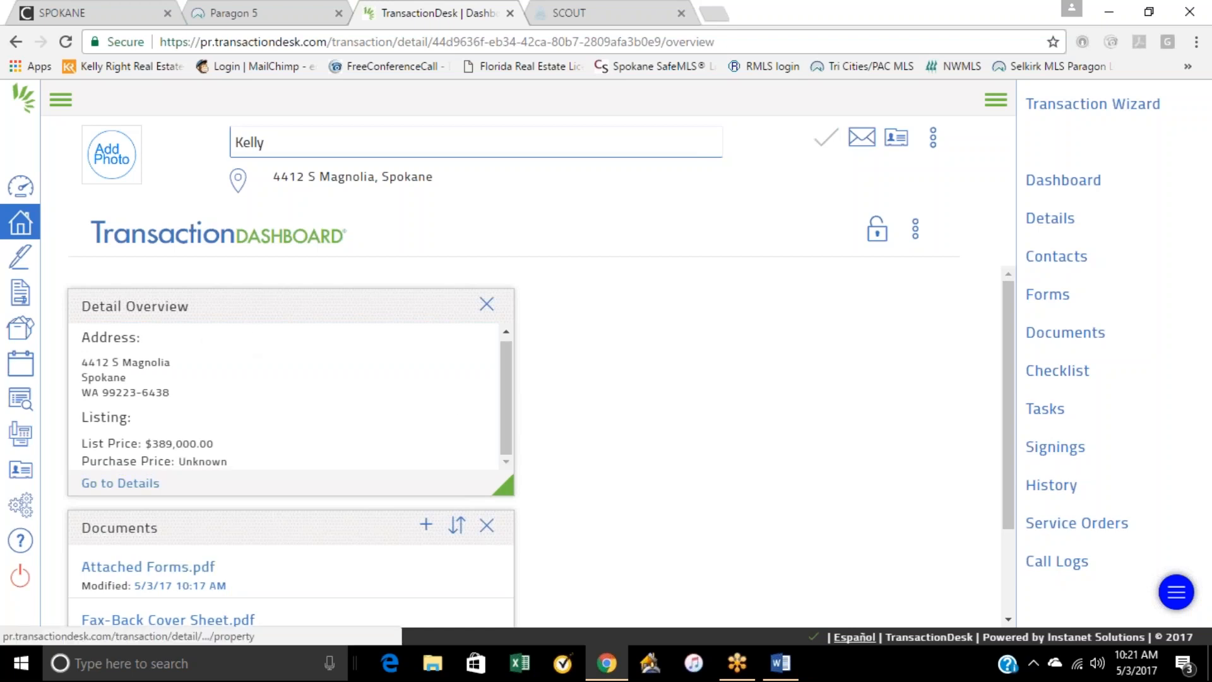
pyautogui.scroll(-2, 268, 396)
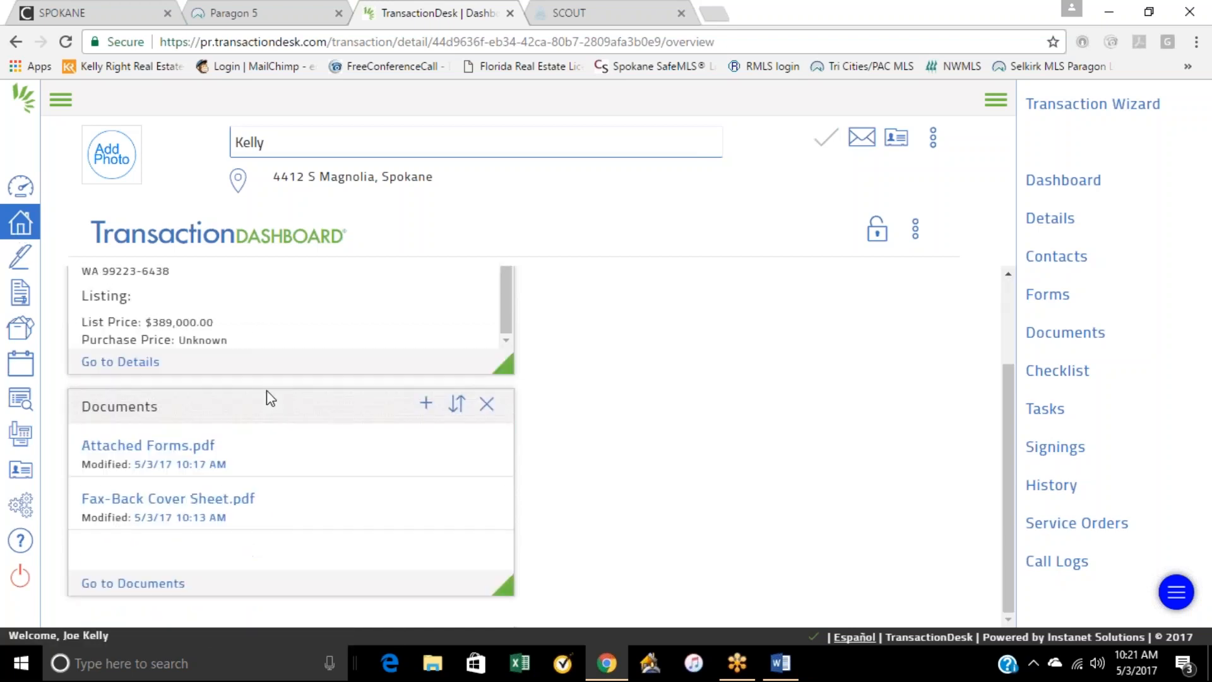
pyautogui.scroll(1, 151, 331)
pyautogui.click(130, 365)
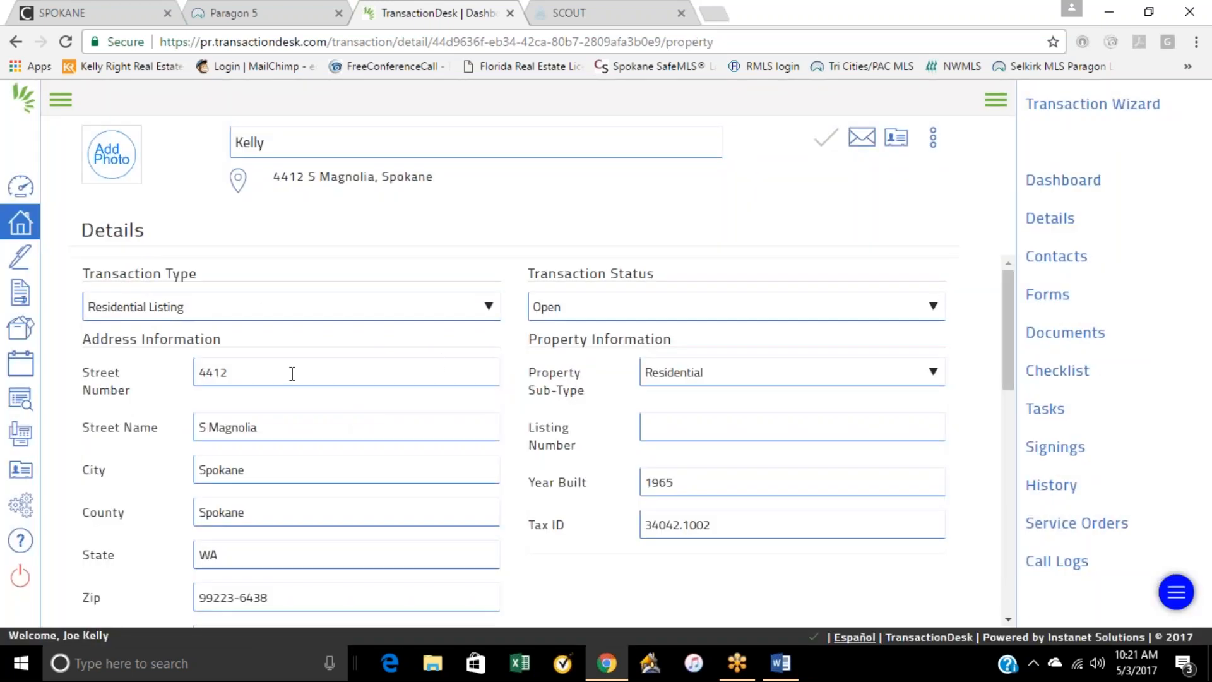
# Step: Reopen the most recent transaction from the Agent Dashboard and show the Transaction Dashboard's shortcut tiles
pyautogui.click(16, 199)
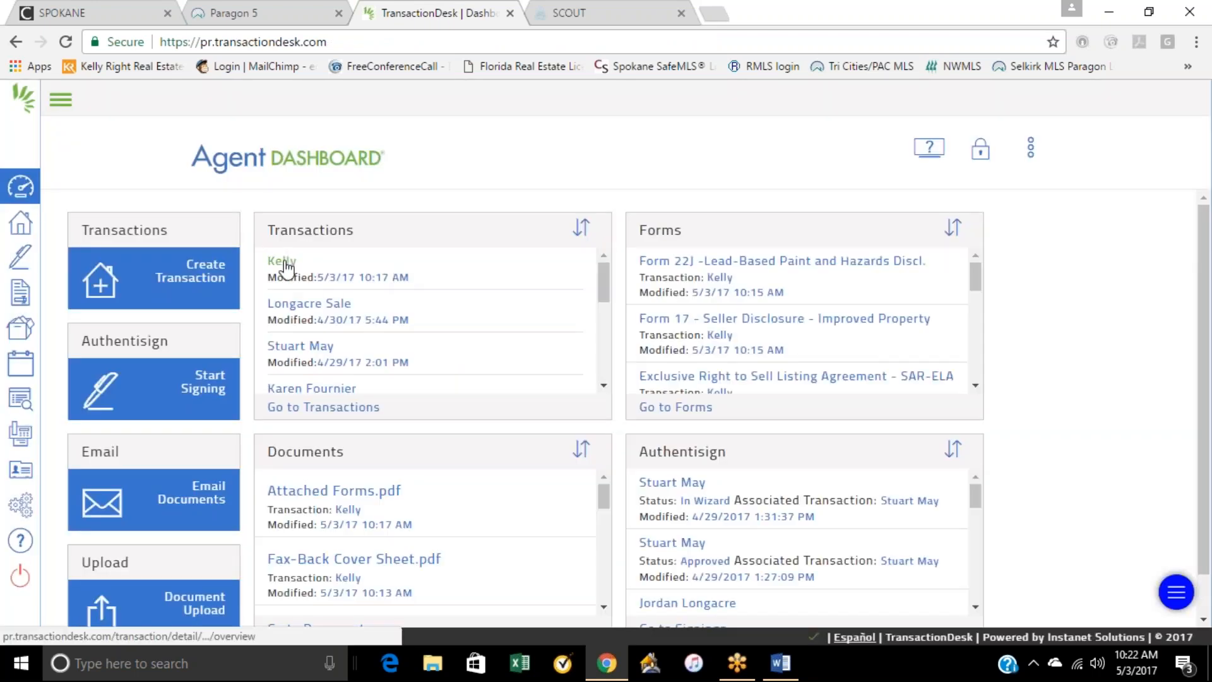
pyautogui.click(284, 260)
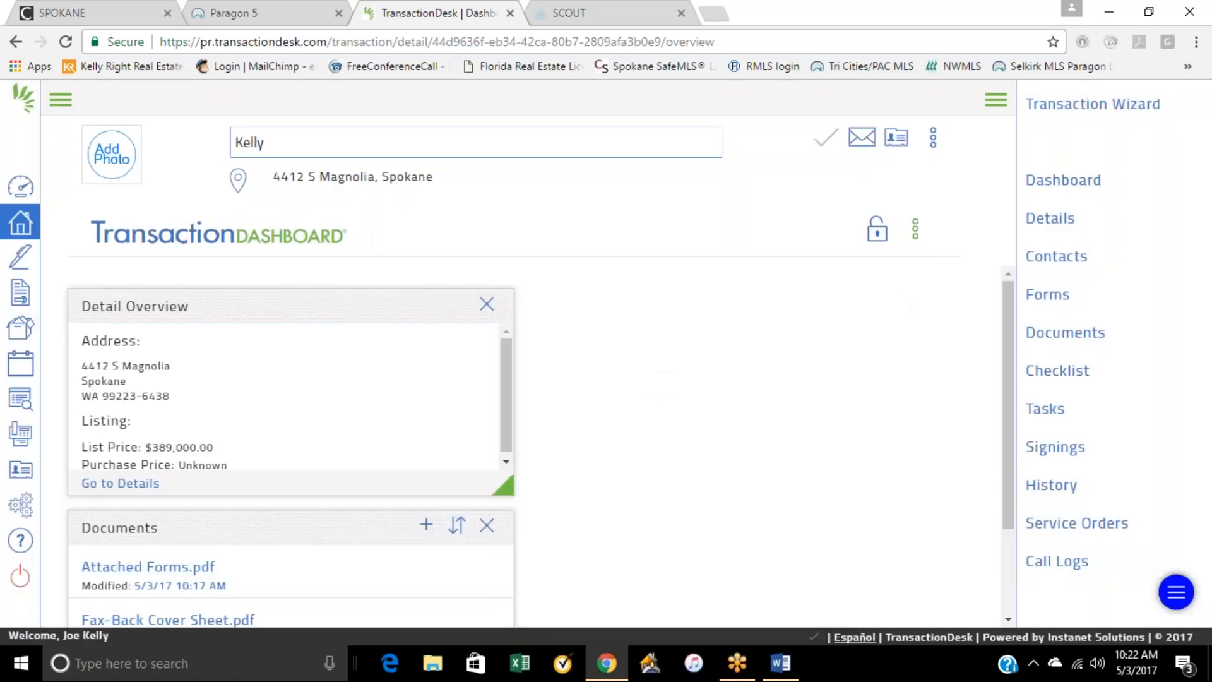
pyautogui.click(915, 234)
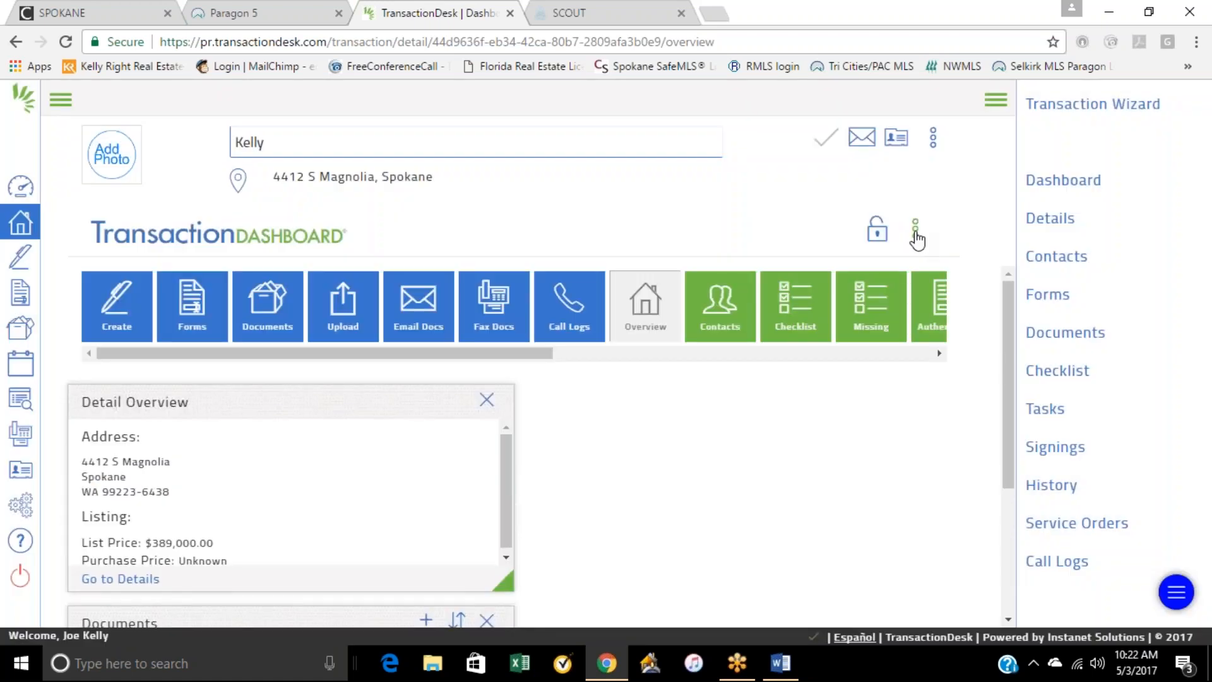
# Step: Hide the Transaction Dashboard's shortcut tiles, view the transaction's property details, and open the InstanetForms library
pyautogui.click(915, 233)
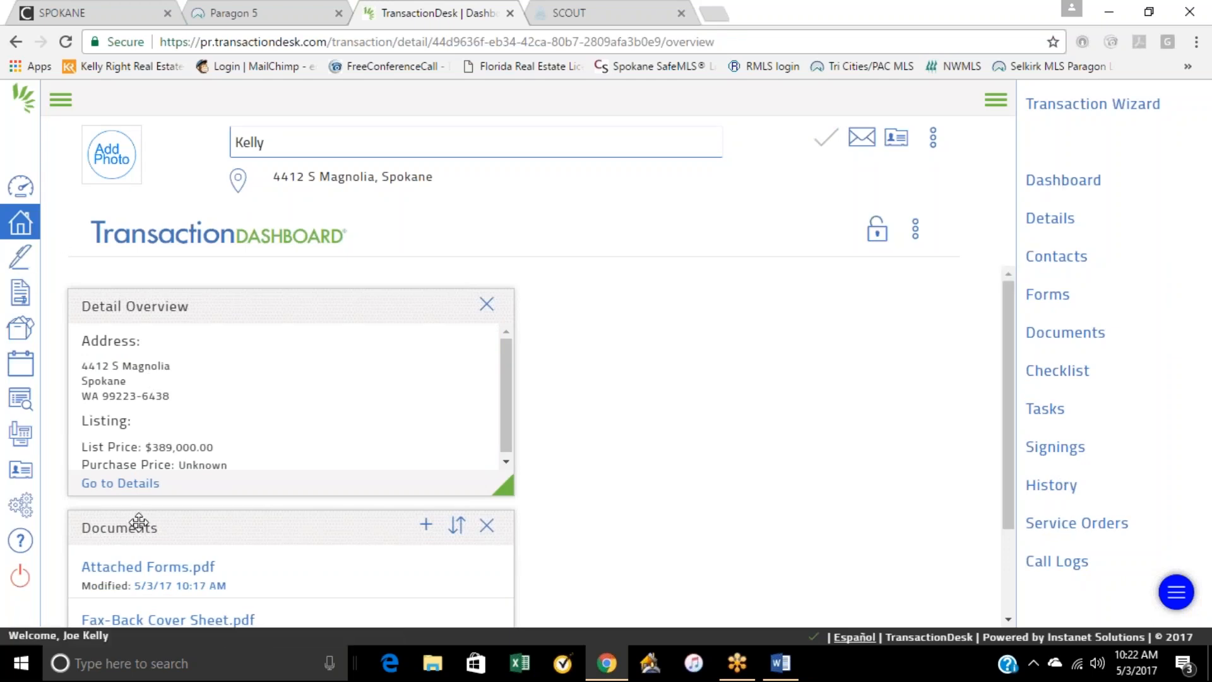
pyautogui.click(121, 484)
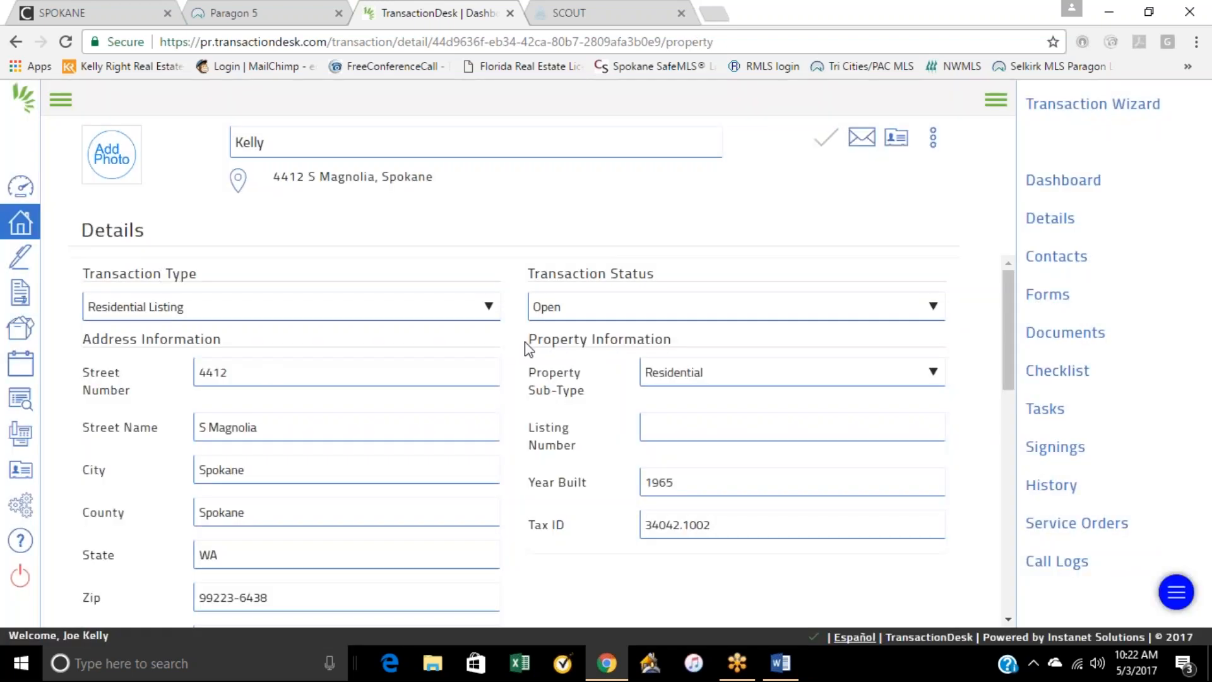
pyautogui.click(20, 300)
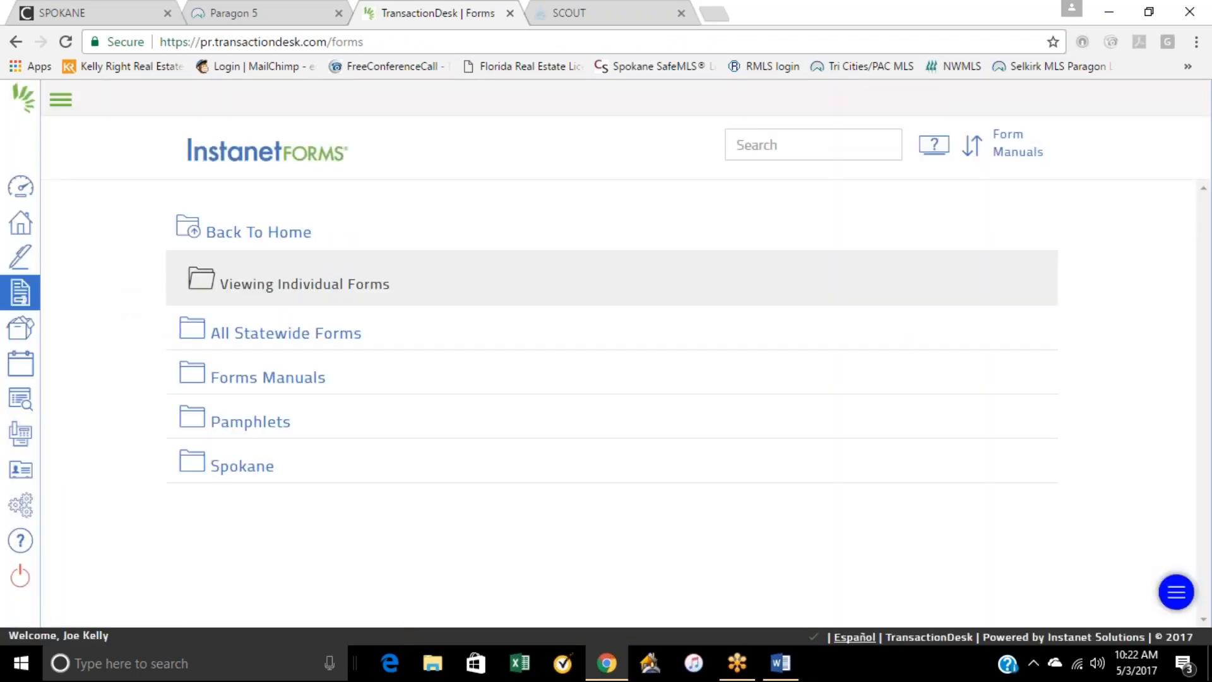
# Step: Select the most recently modified transaction in the transactions list and view its signings
pyautogui.click(34, 230)
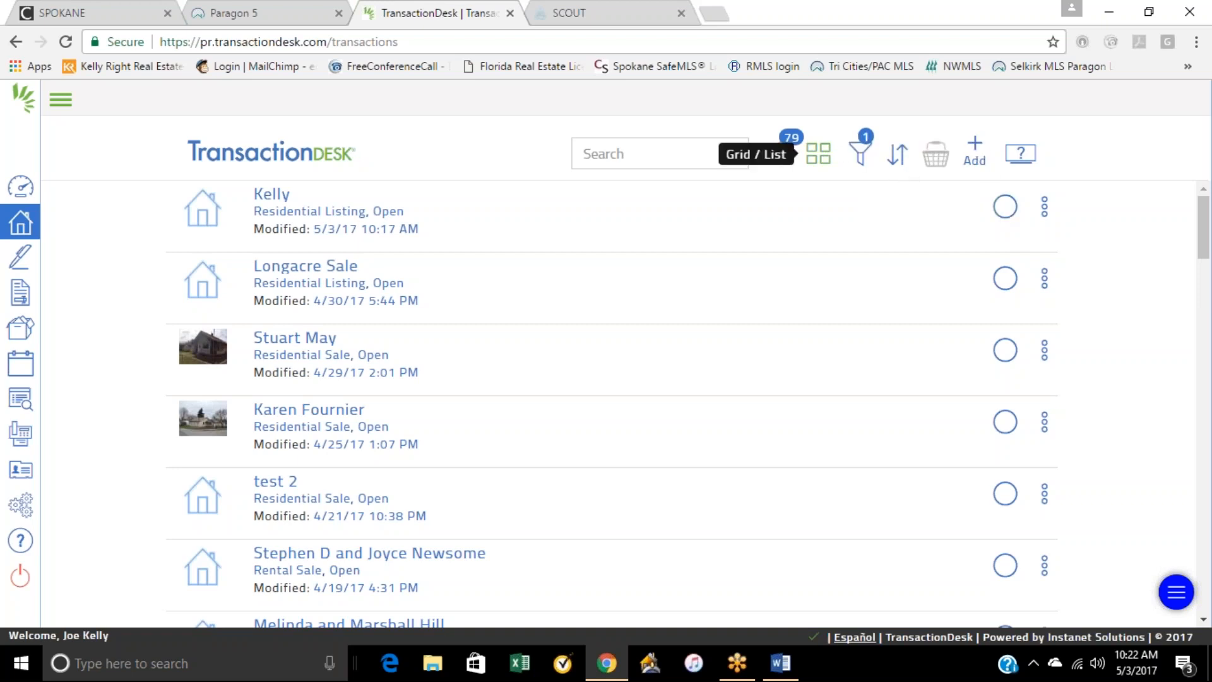
pyautogui.click(1007, 214)
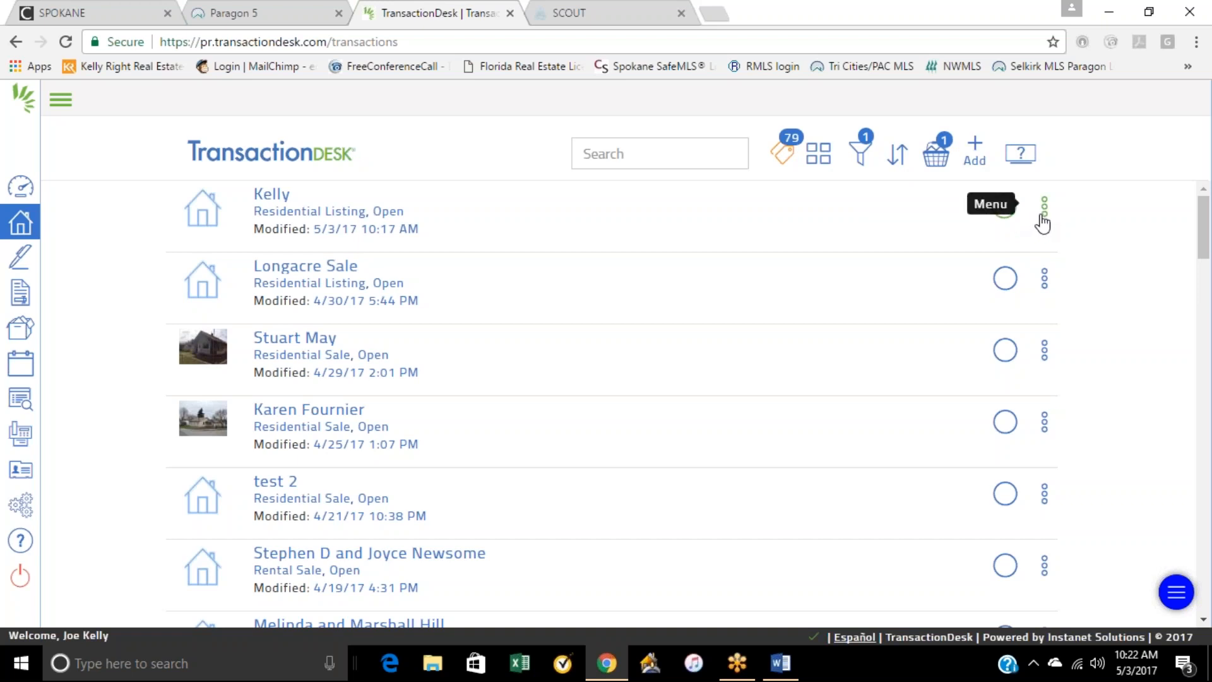
pyautogui.click(1042, 218)
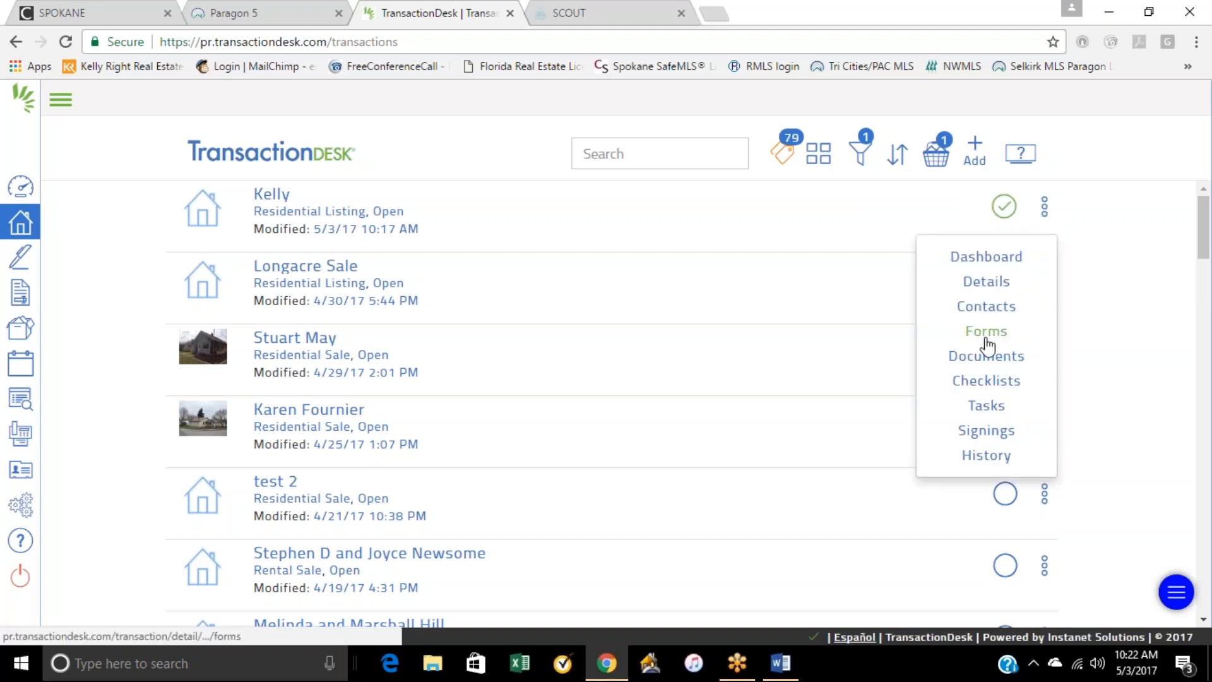
pyautogui.click(978, 433)
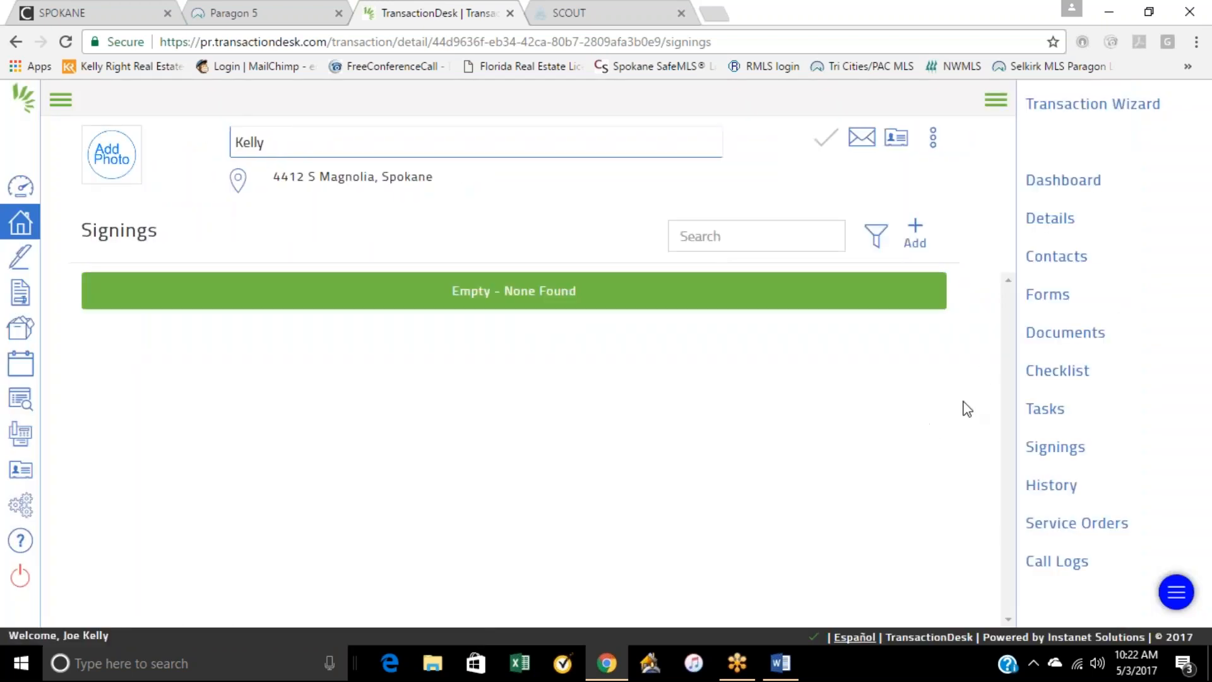
# Step: Start a new signing from the Agent Dashboard, name it with the person's full name, and link it to the most recent transaction
pyautogui.click(20, 188)
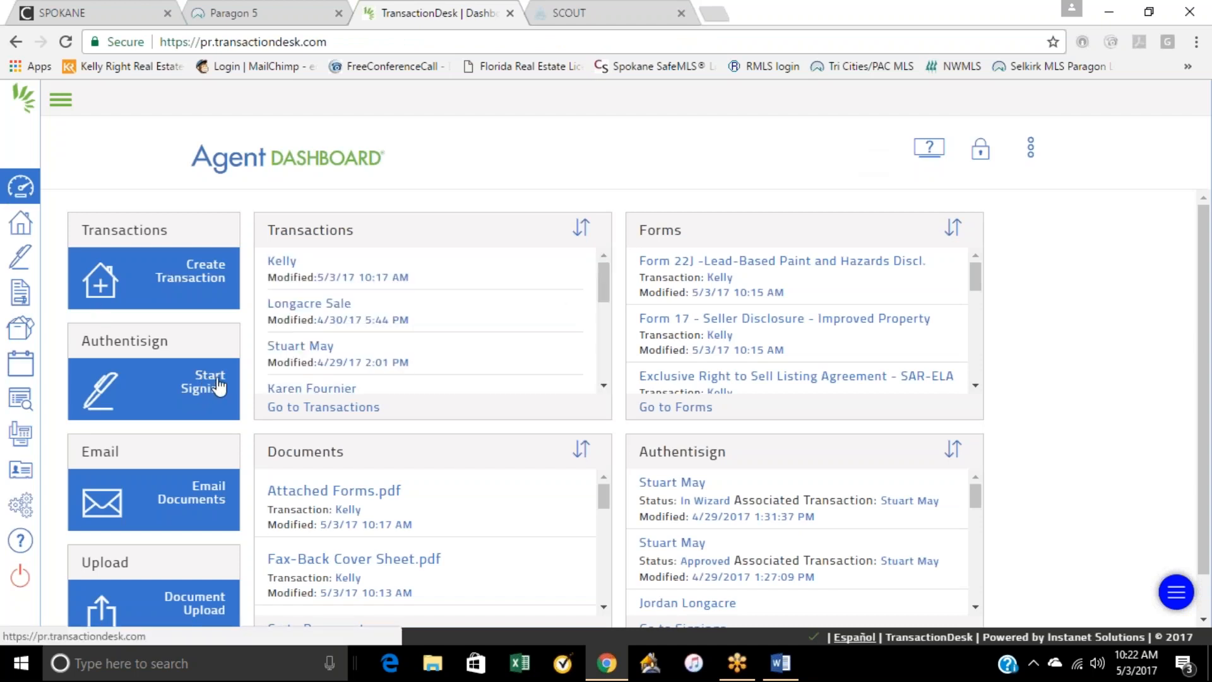
pyautogui.click(218, 385)
pyautogui.click(519, 190)
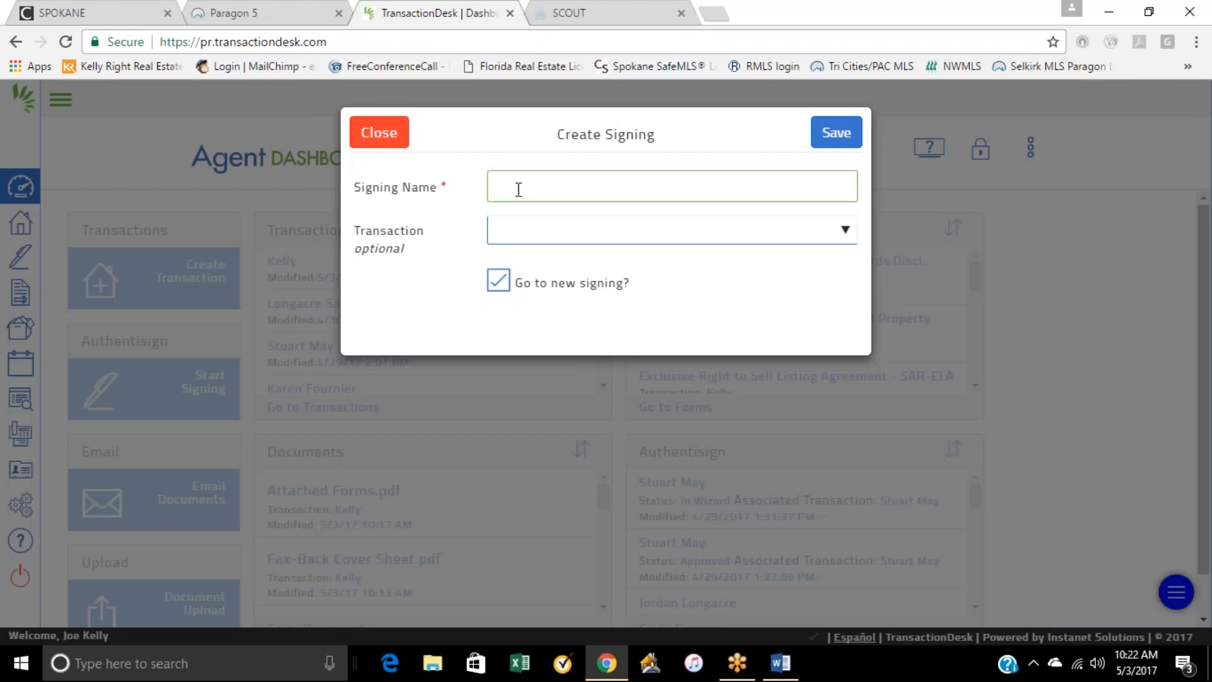
pyautogui.click(519, 188)
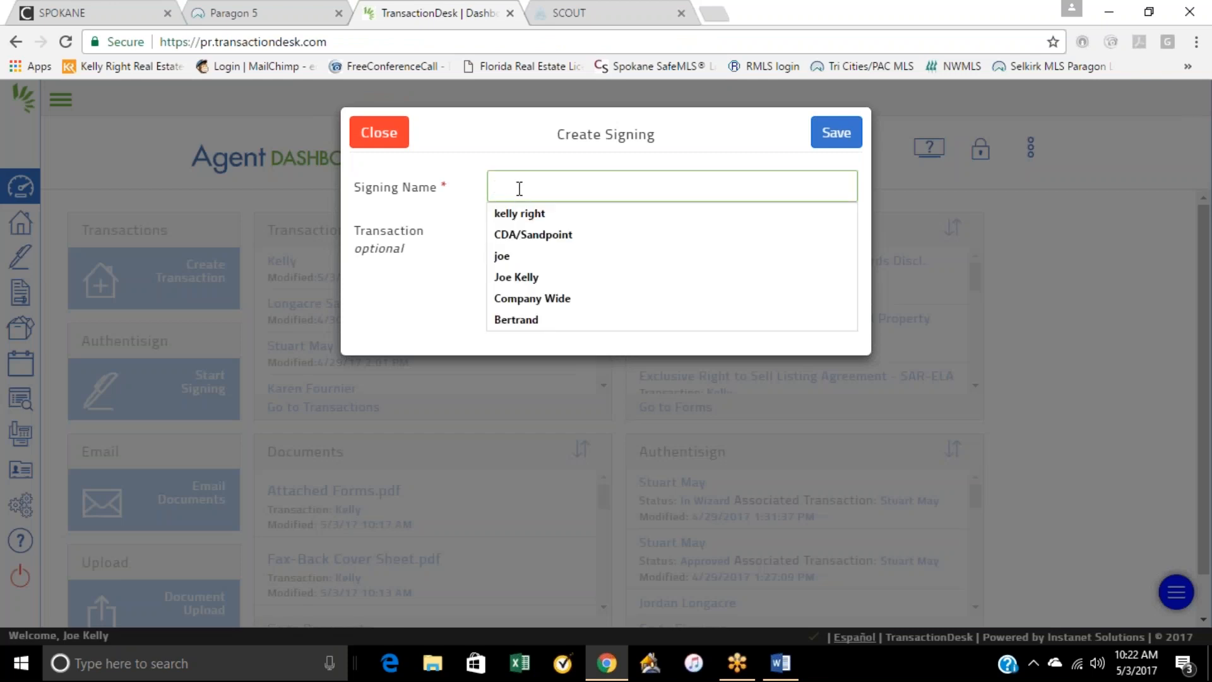
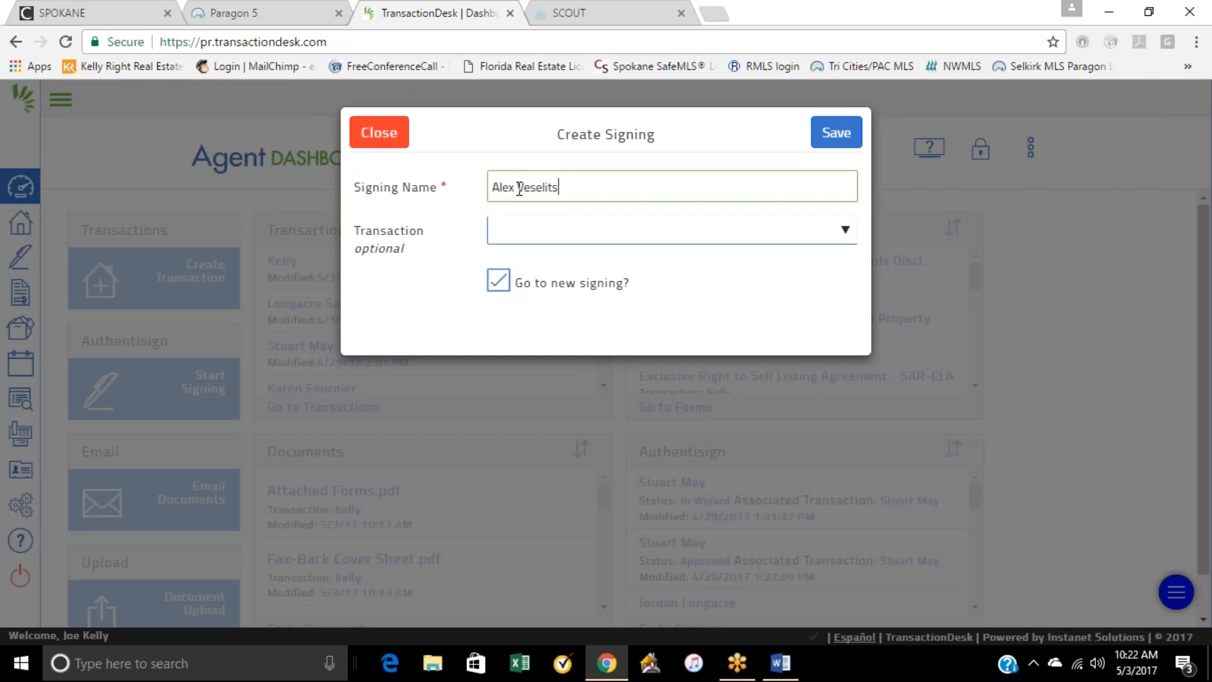
pyautogui.click(558, 229)
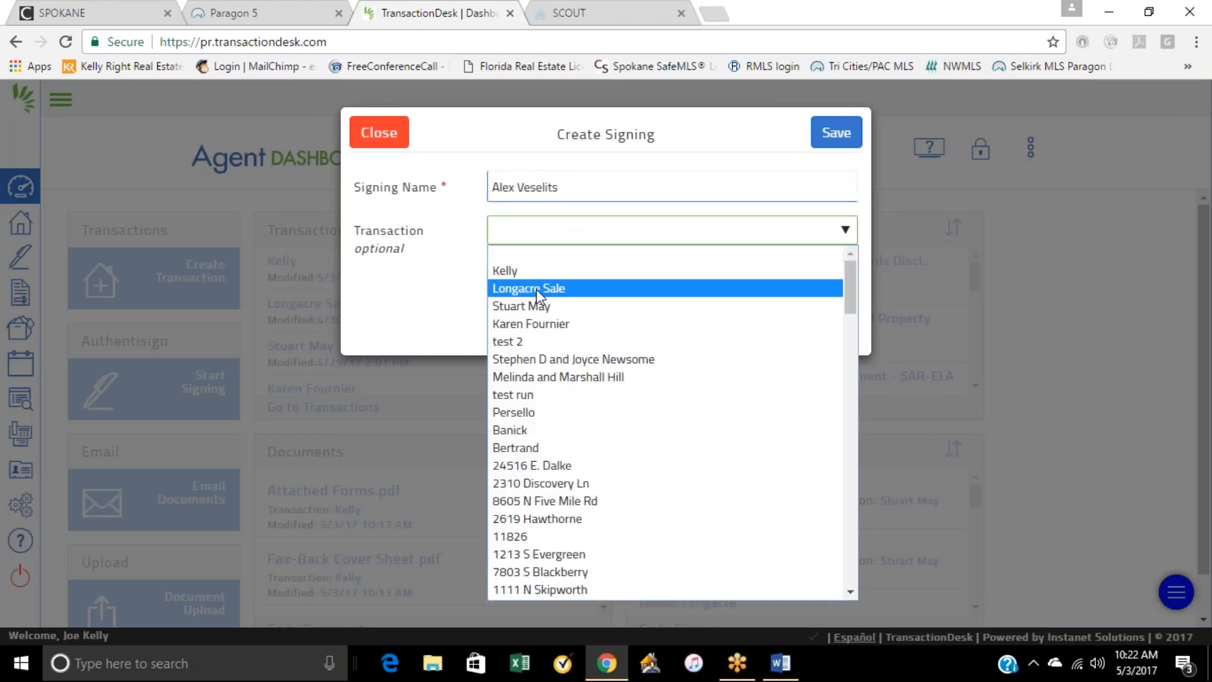
pyautogui.click(530, 278)
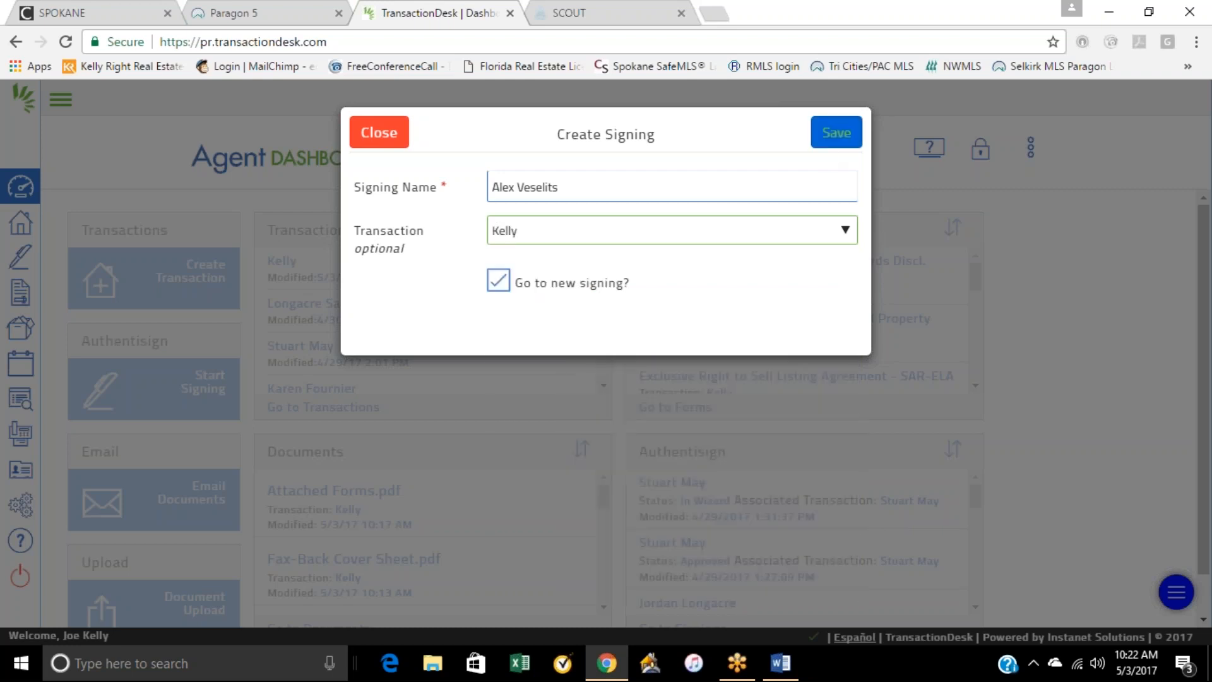
pyautogui.click(835, 140)
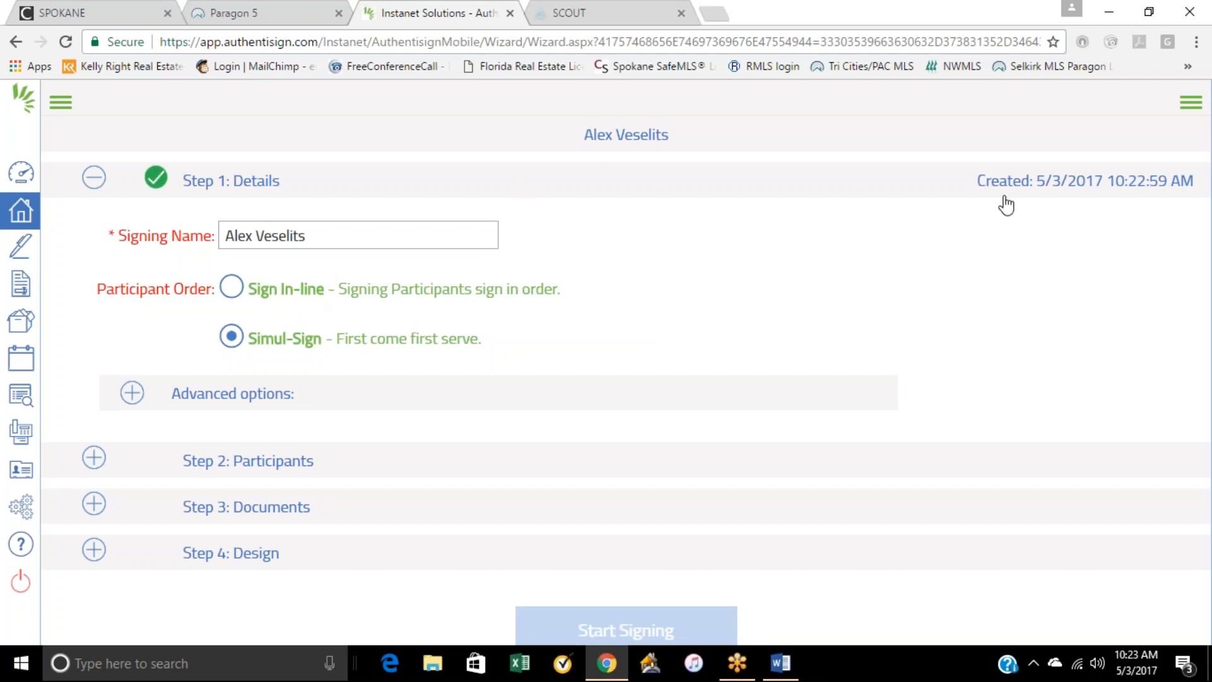
# Step: Add the transaction's seller to the signing's participants as a Remote Signer
pyautogui.click(264, 469)
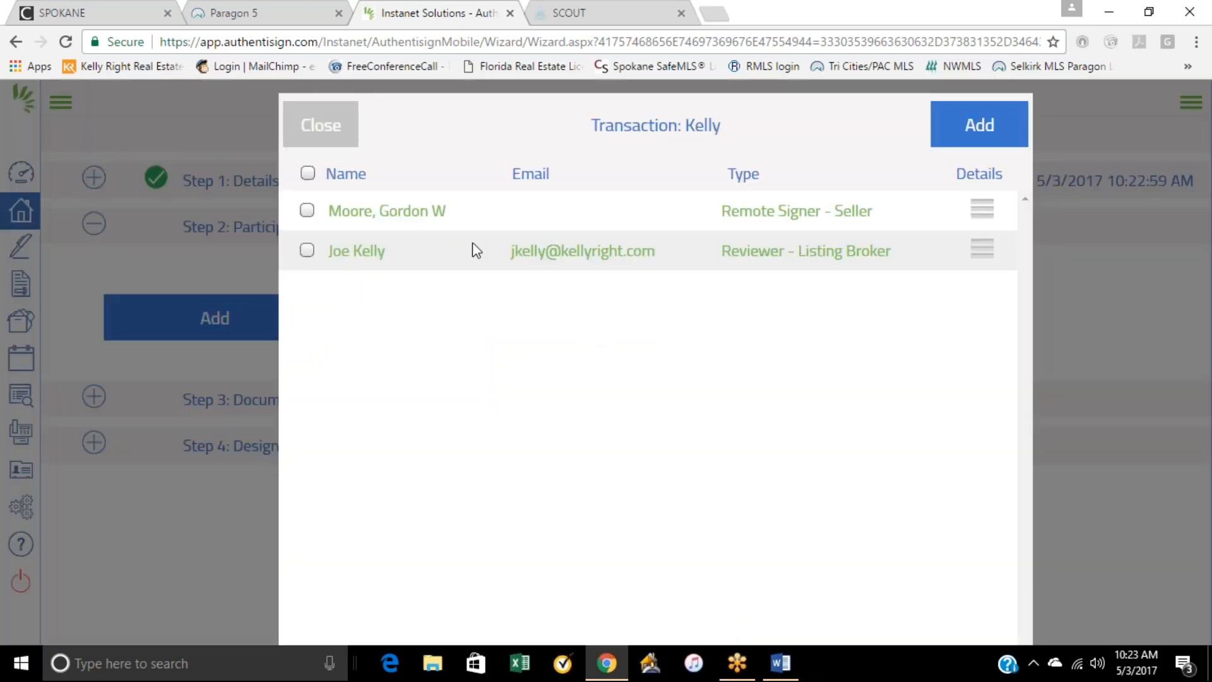
pyautogui.click(323, 123)
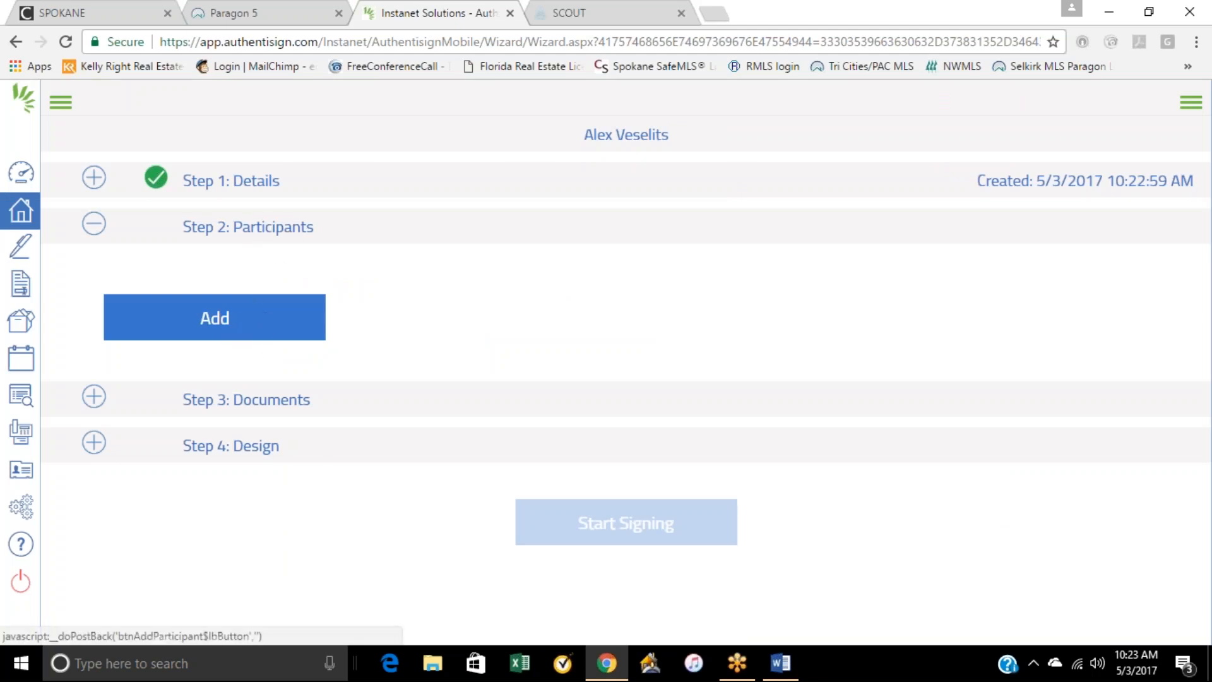
pyautogui.click(270, 233)
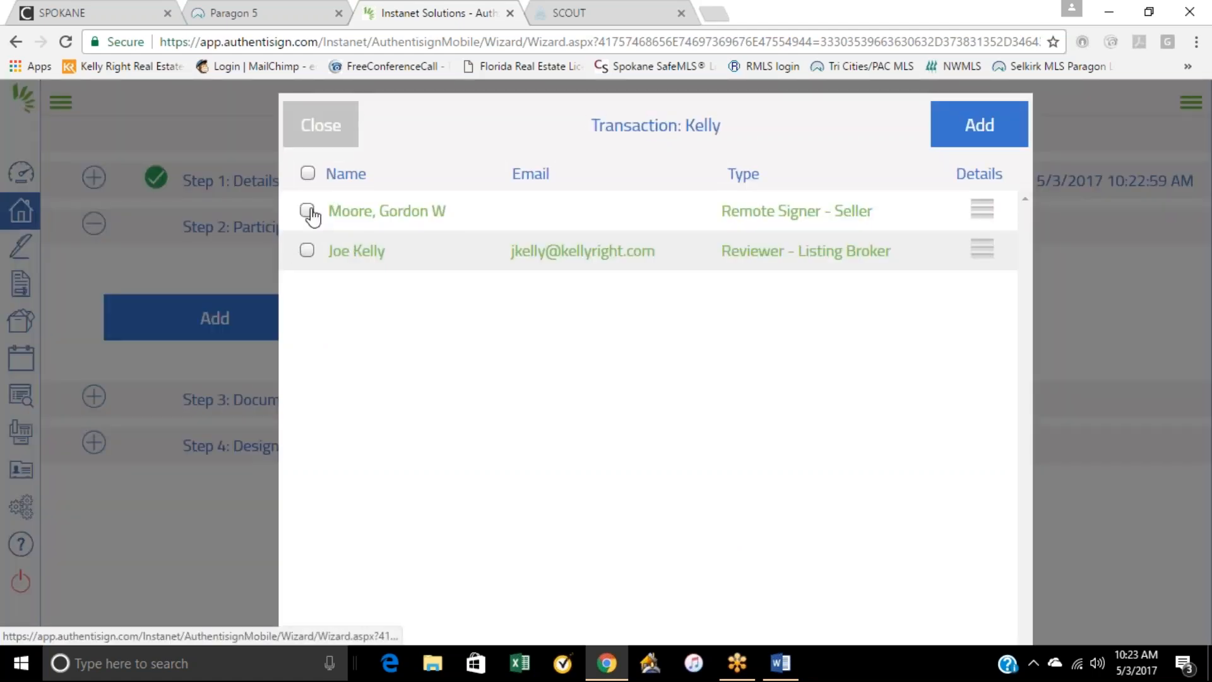
pyautogui.click(307, 211)
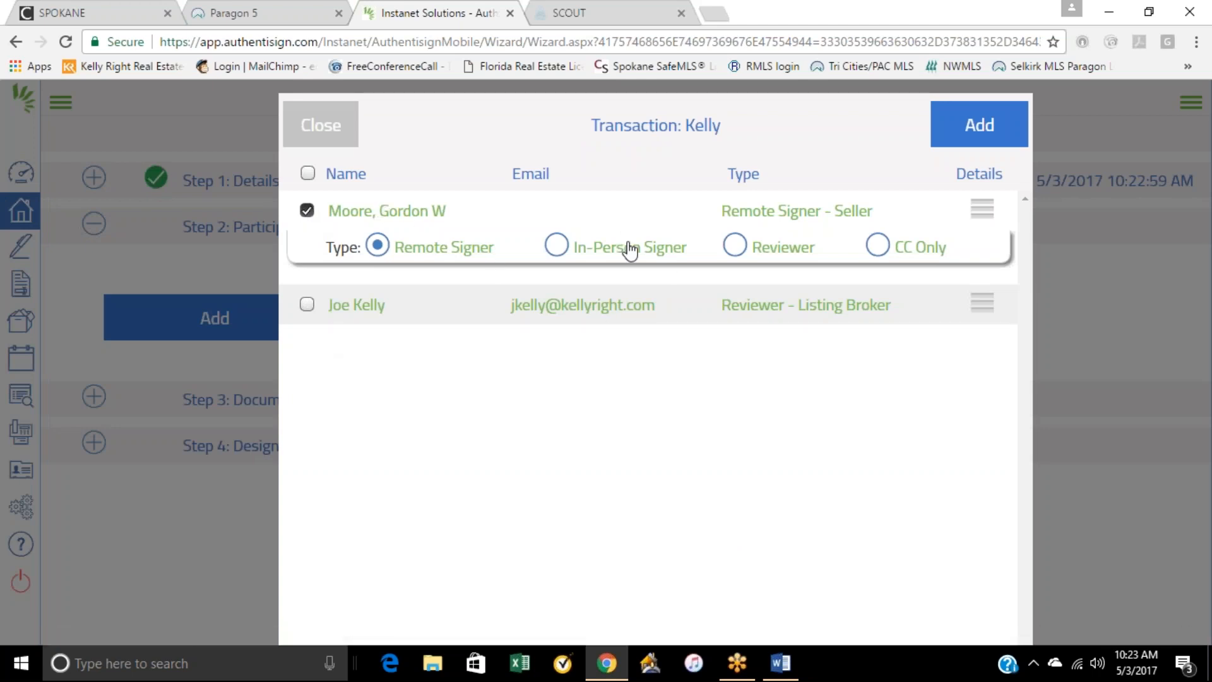
pyautogui.click(988, 129)
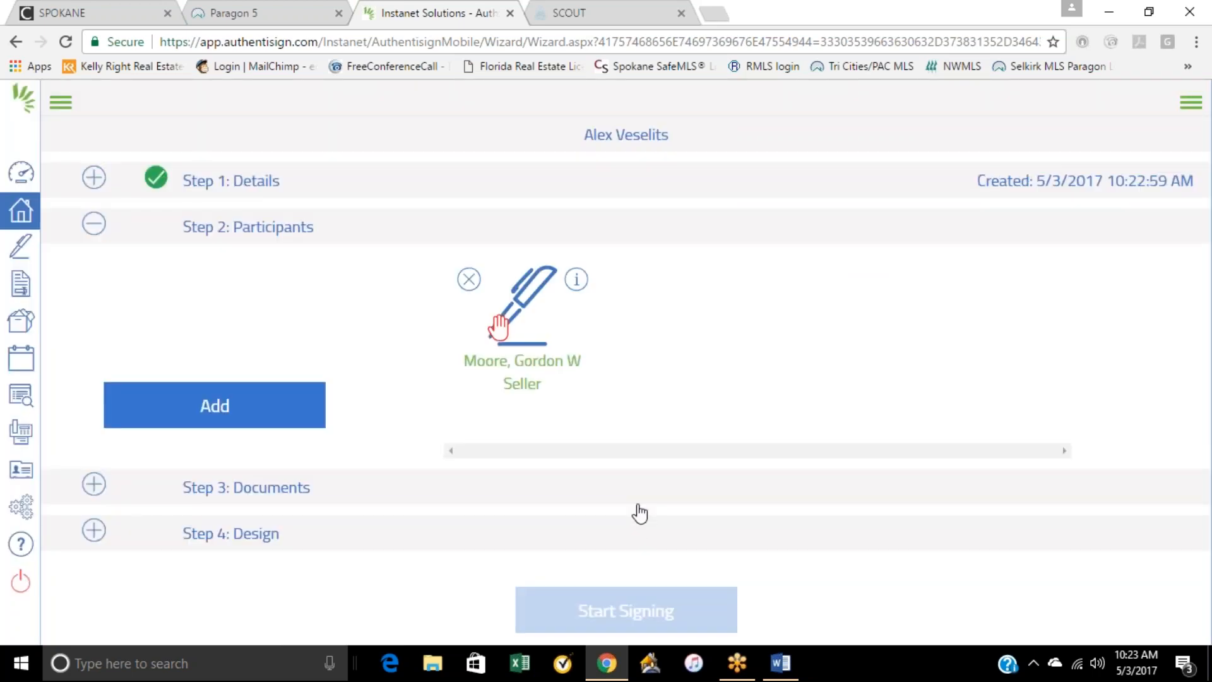
# Step: Edit the seller participant, fill in the missing e-mail address, and save the participant
pyautogui.click(524, 323)
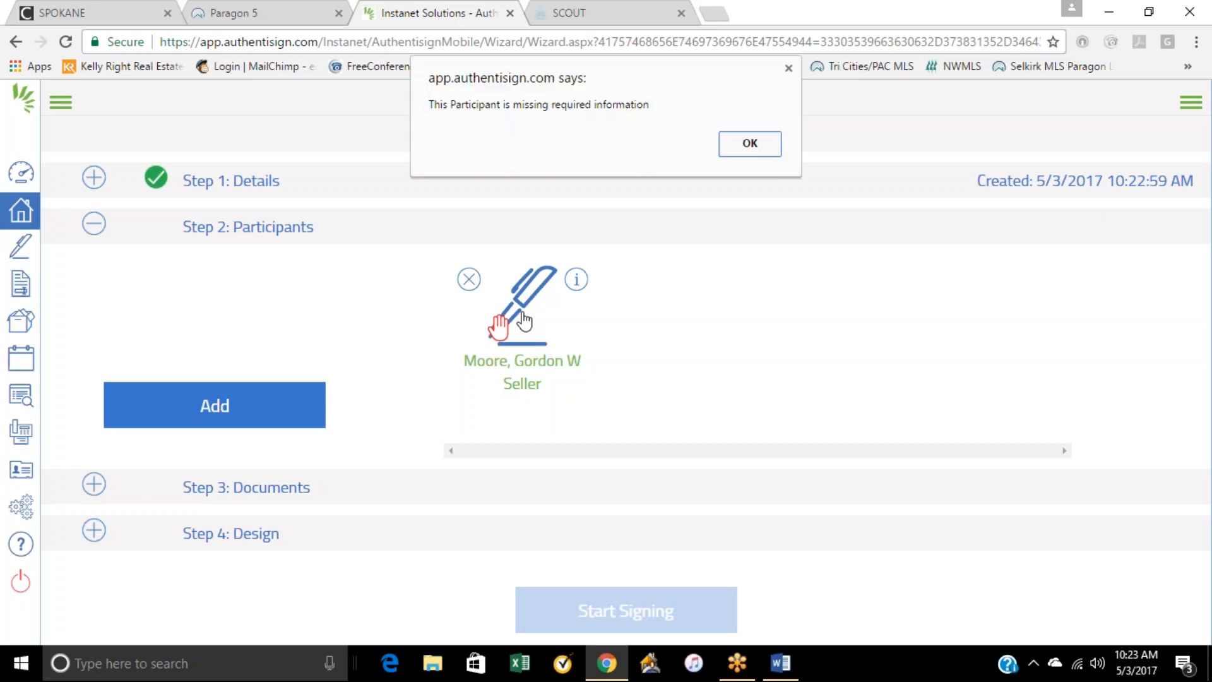
pyautogui.click(749, 143)
pyautogui.click(523, 324)
pyautogui.click(750, 144)
pyautogui.click(505, 325)
pyautogui.click(750, 144)
pyautogui.click(499, 325)
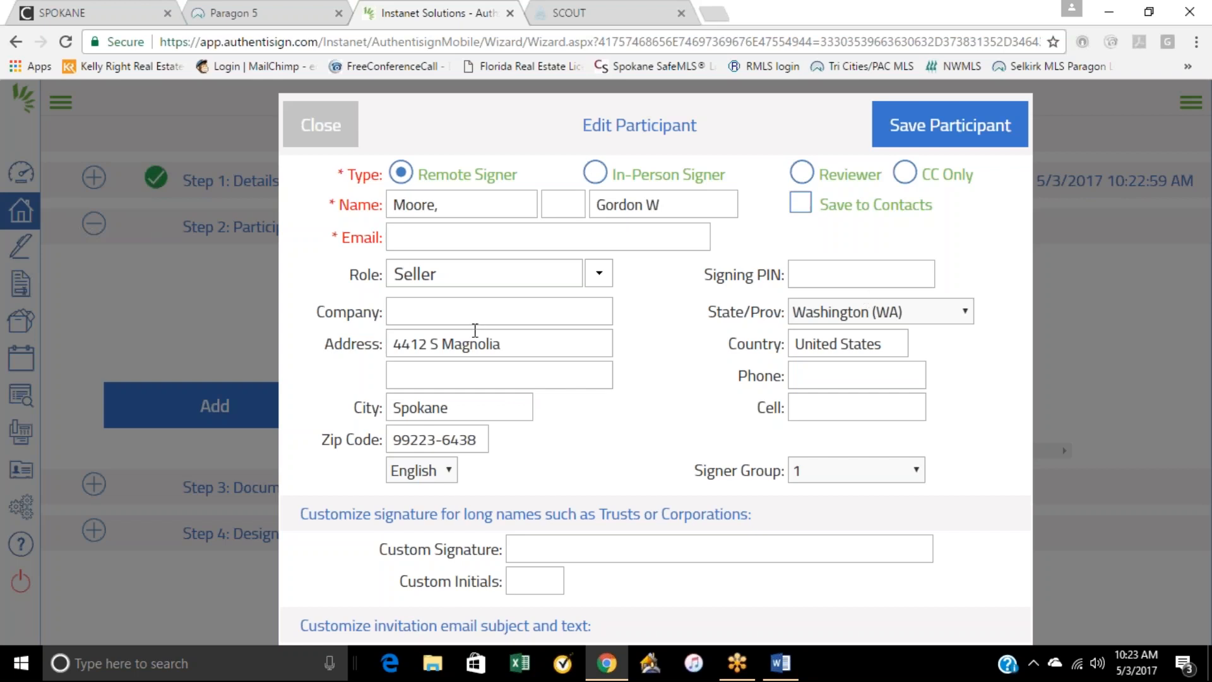
pyautogui.click(455, 237)
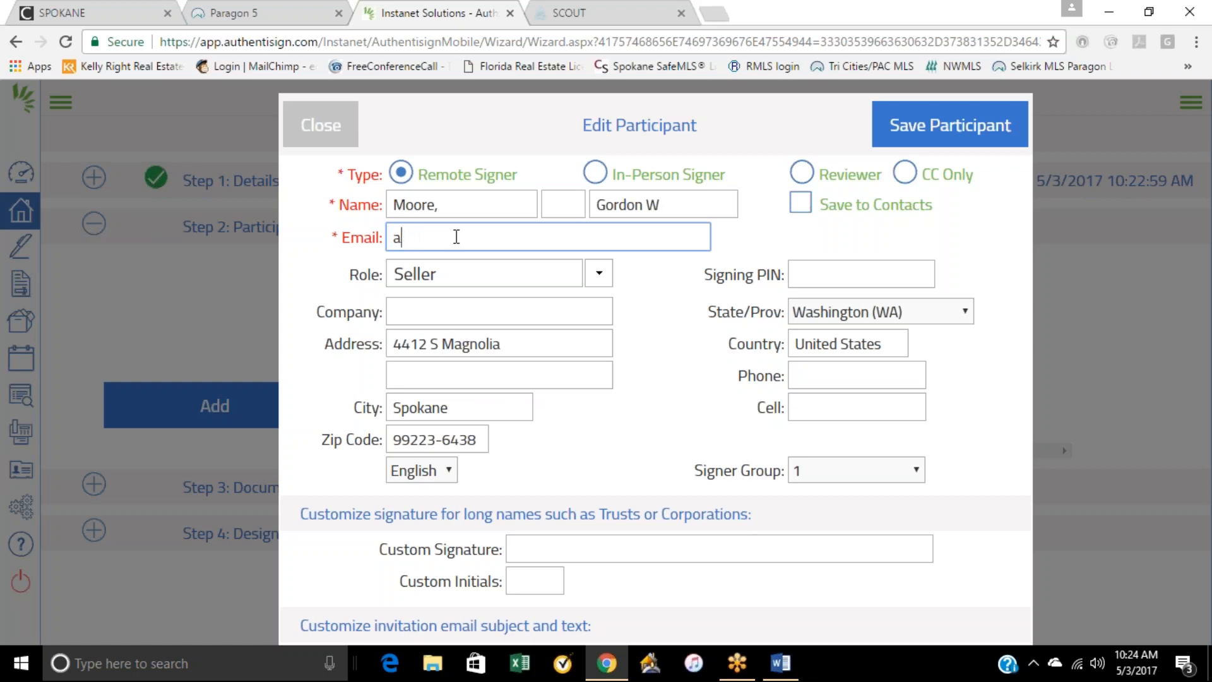
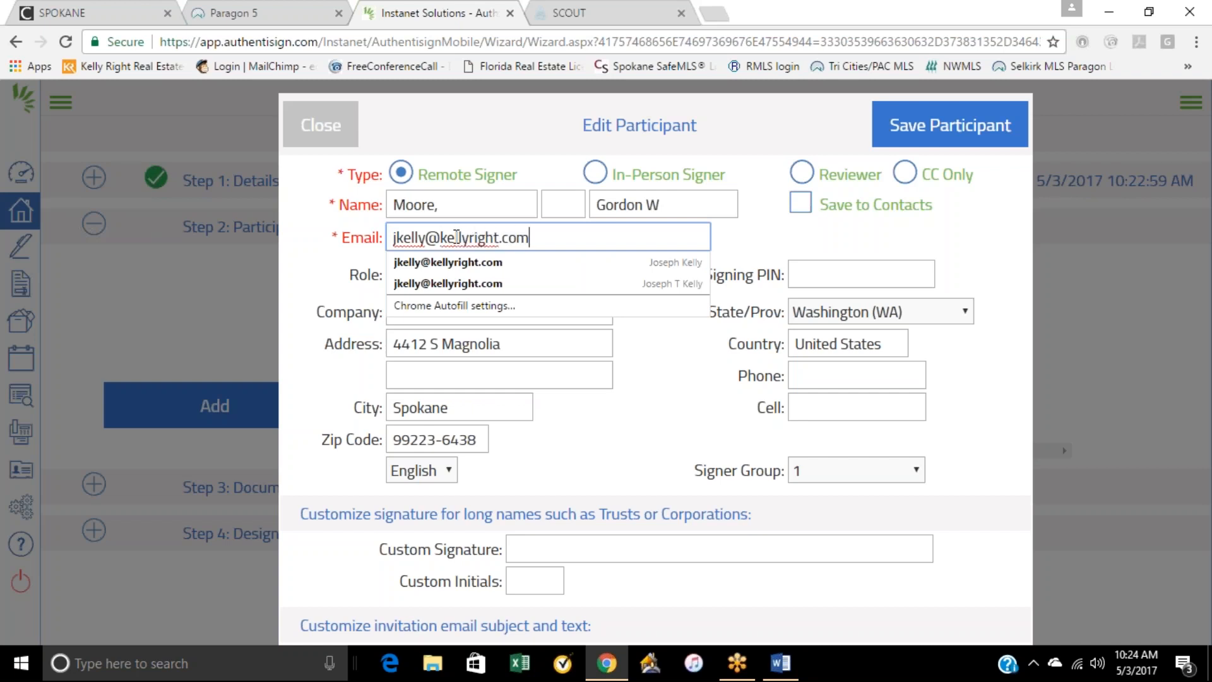
pyautogui.click(769, 237)
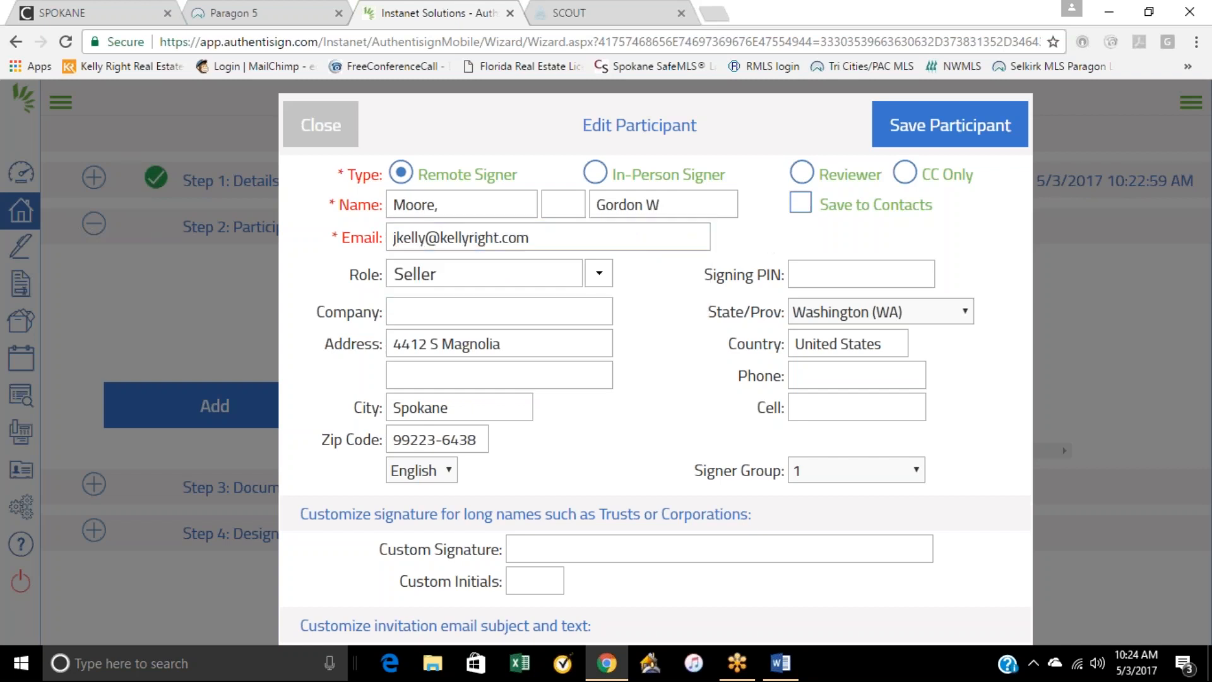
pyautogui.click(933, 125)
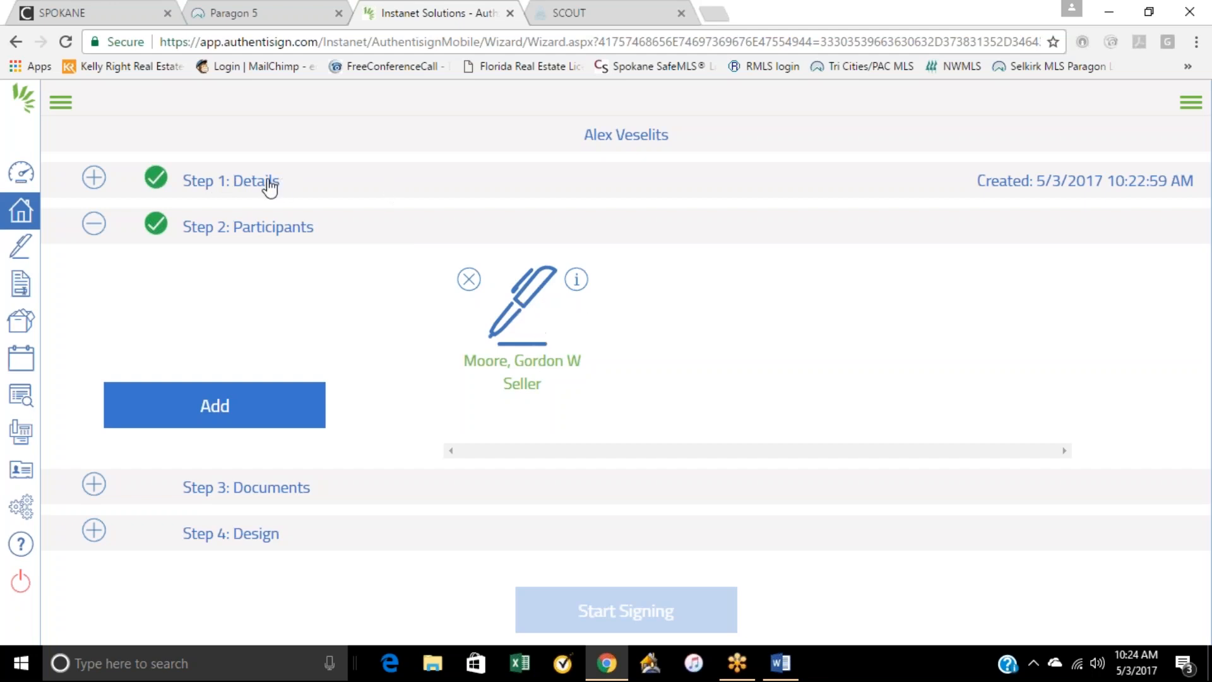
# Step: Add the Exclusive Right to Sell Listing Agreement, Form 17, Form 22J and Attached Forms to the signing's documents
pyautogui.click(399, 477)
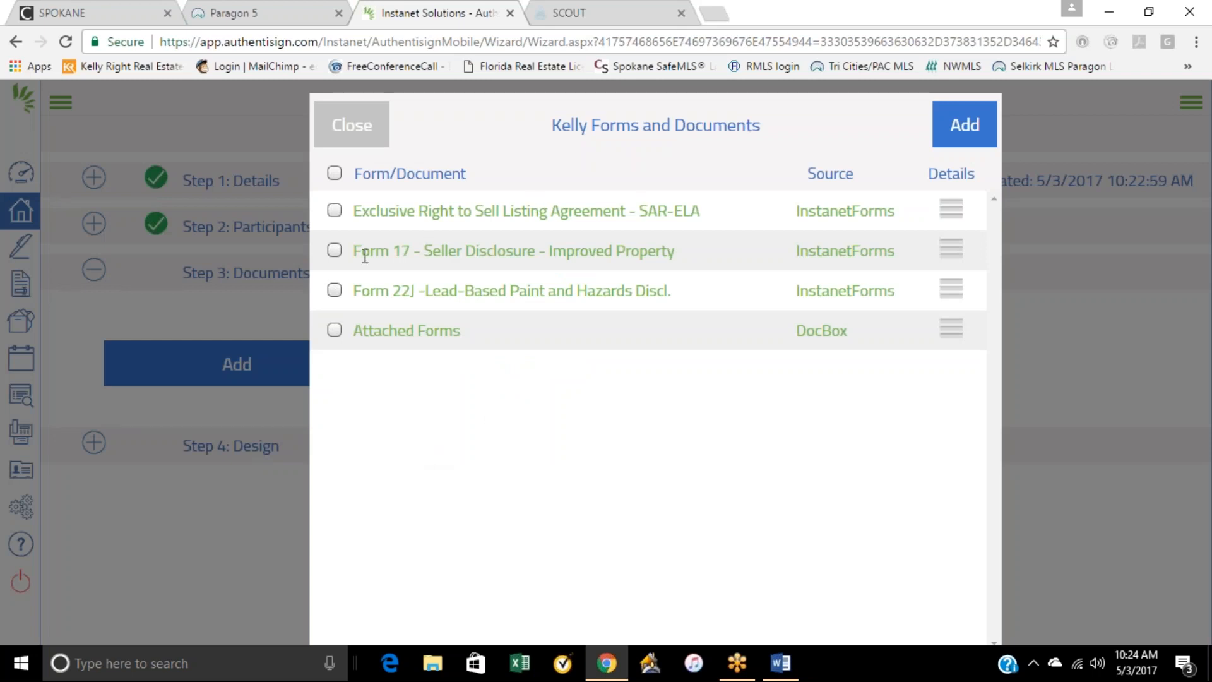
pyautogui.click(333, 211)
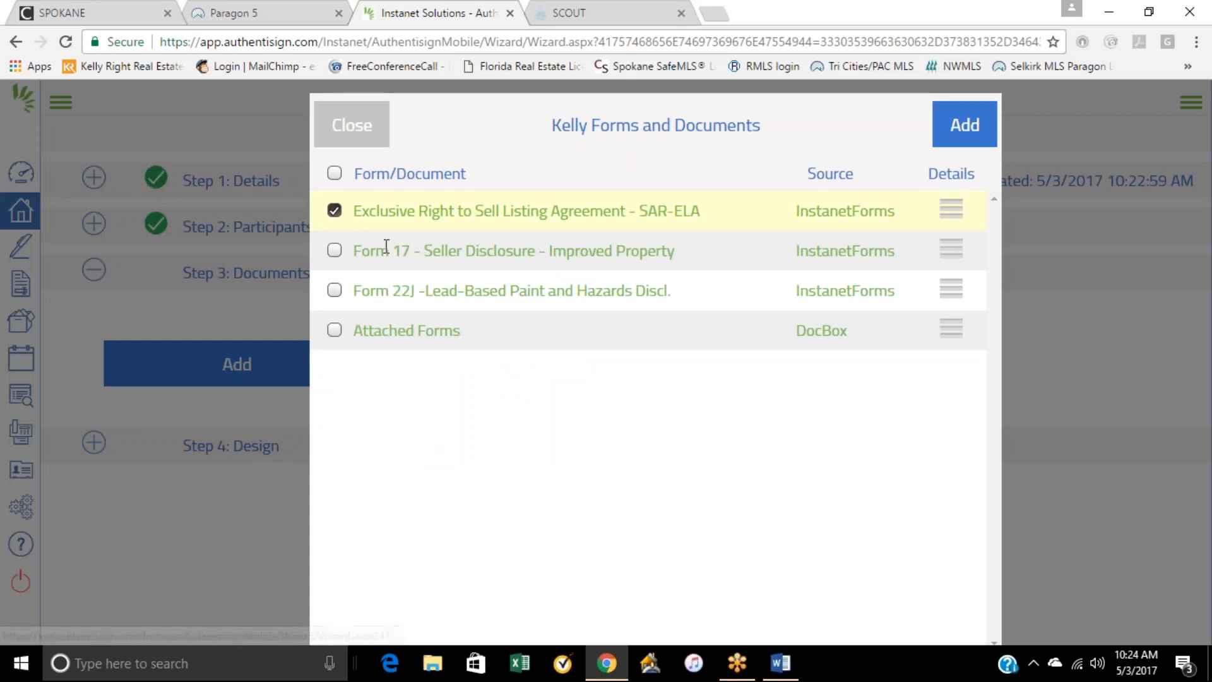
pyautogui.click(334, 250)
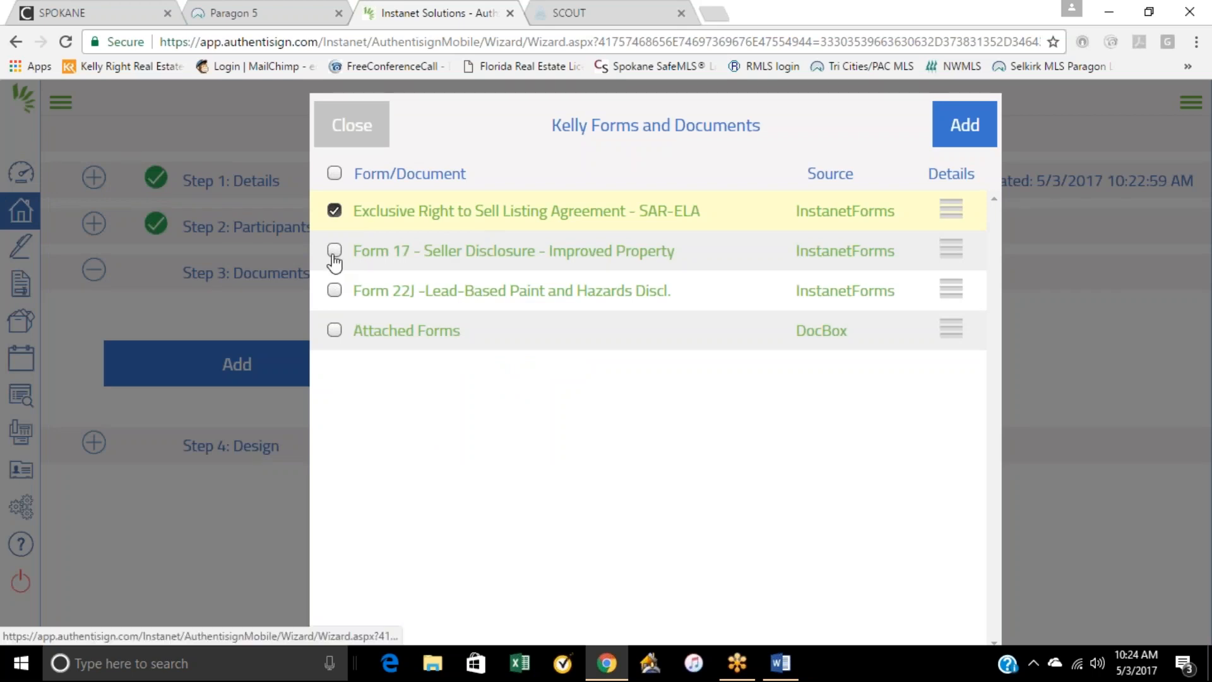
pyautogui.click(334, 290)
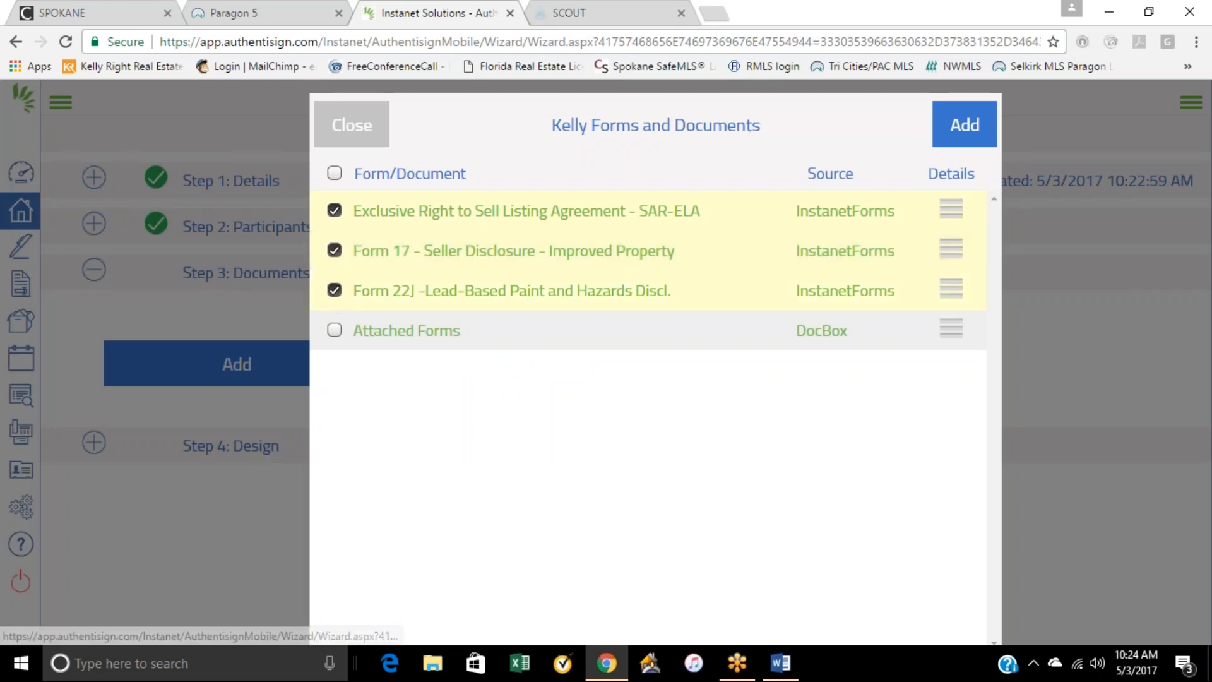
pyautogui.click(334, 330)
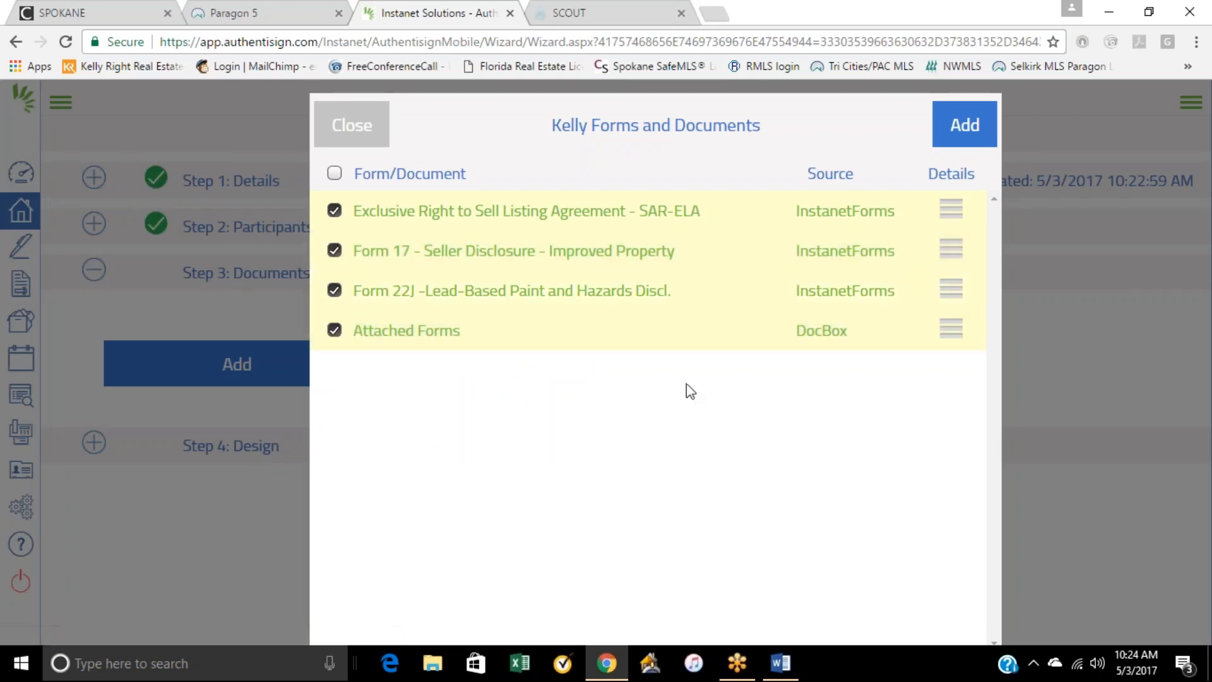
pyautogui.click(966, 124)
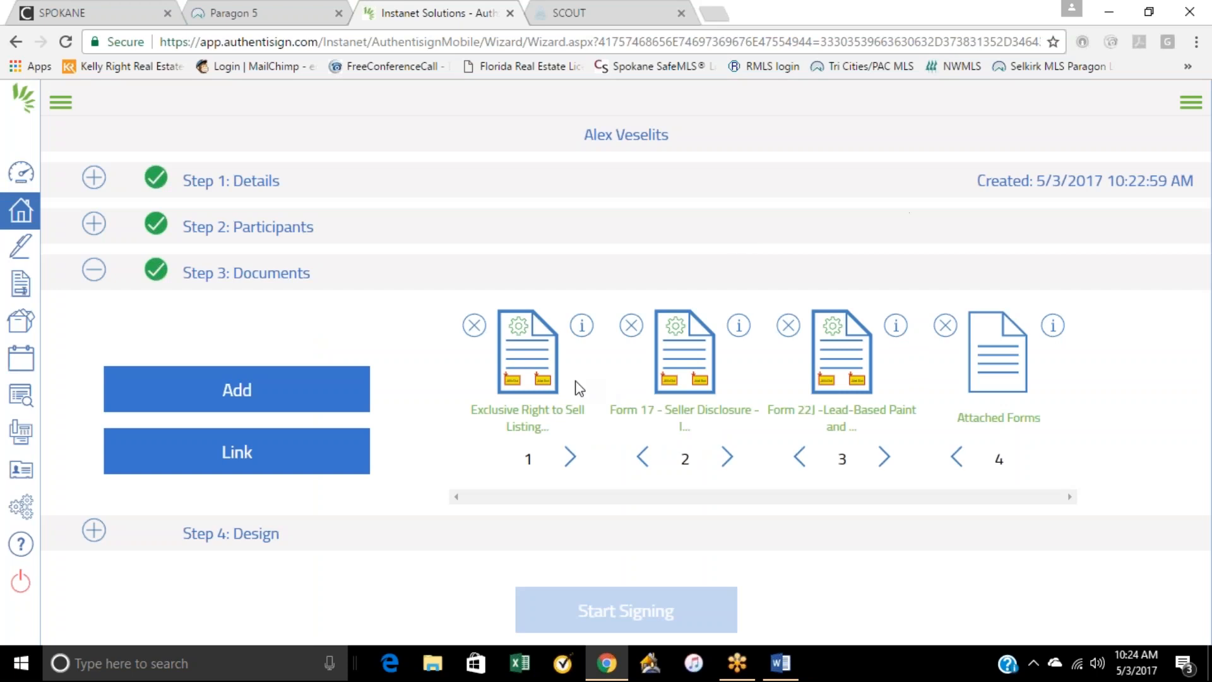
# Step: Save the listing agreement's system layout mappings with the seller as Seller 1, and preview the agreement's pages and options
pyautogui.click(555, 379)
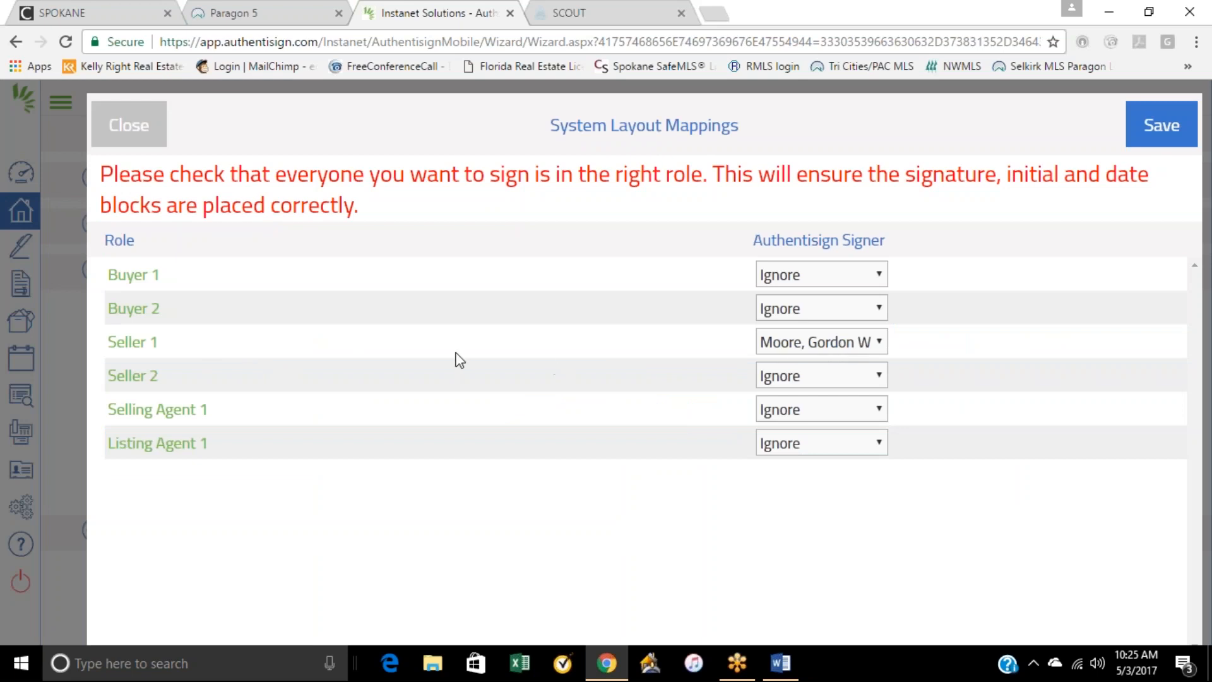
pyautogui.click(1162, 126)
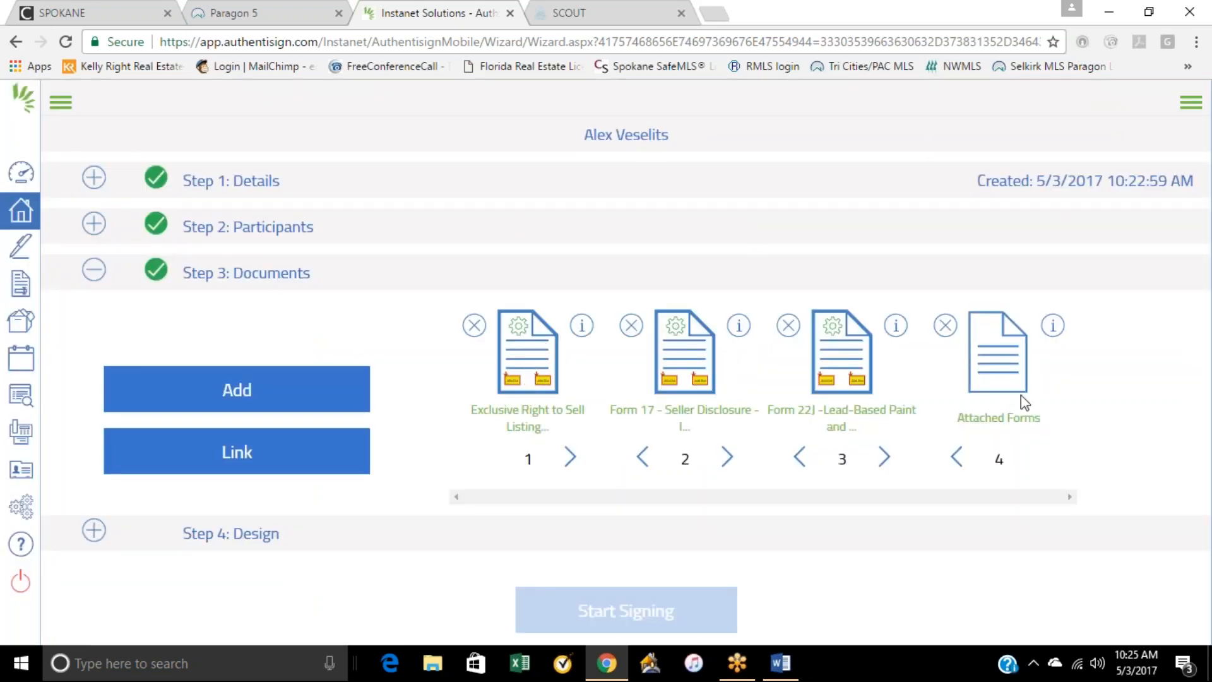
pyautogui.click(532, 364)
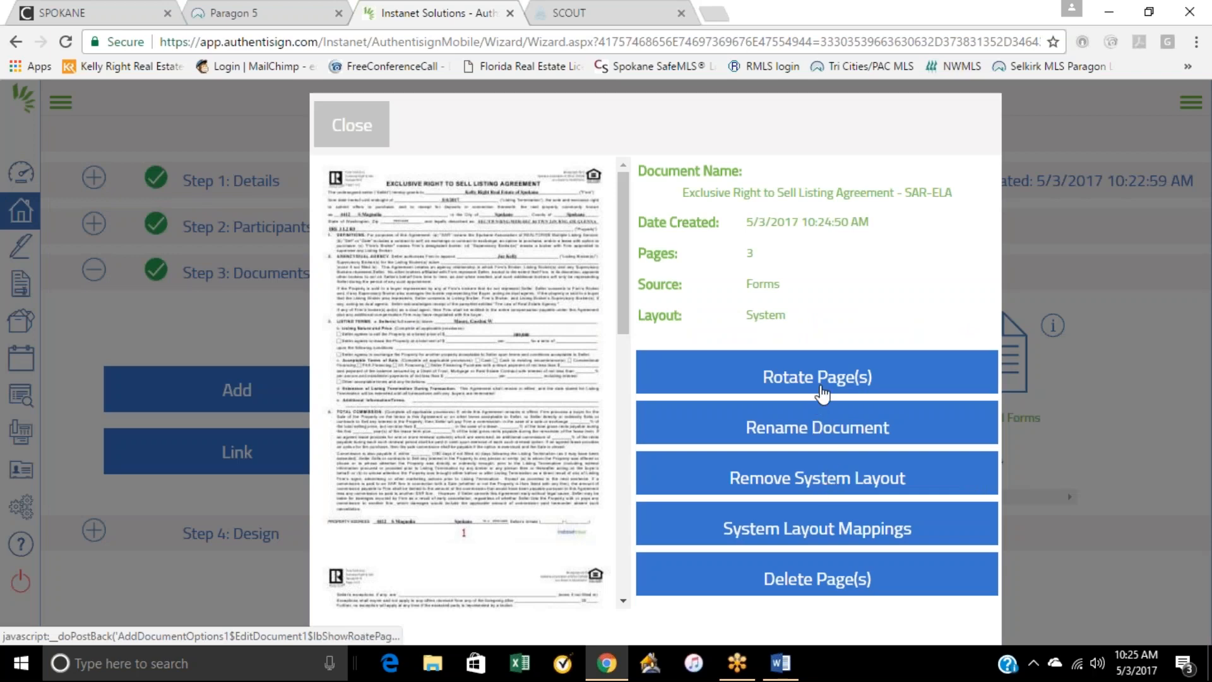
pyautogui.scroll(-3, 476, 407)
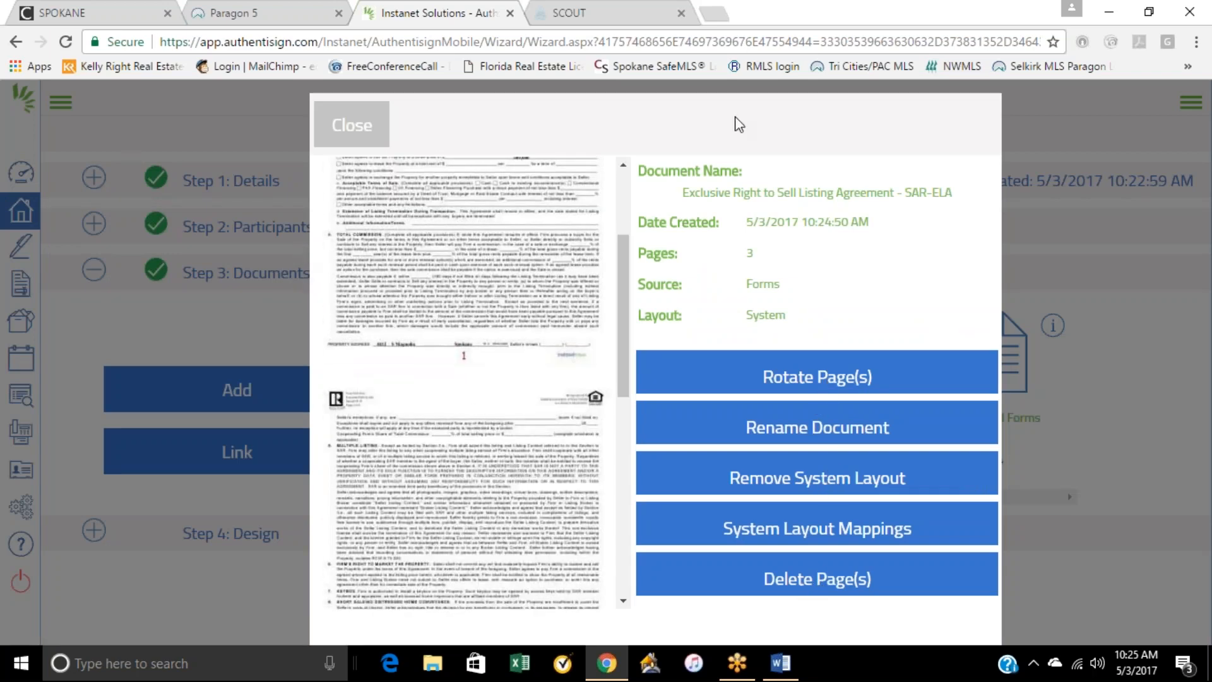
# Step: Review the three pages of the Exclusive Right to Sell Listing Agreement in its preview, reopen it for a second look, and close it
pyautogui.scroll(3, 565, 358)
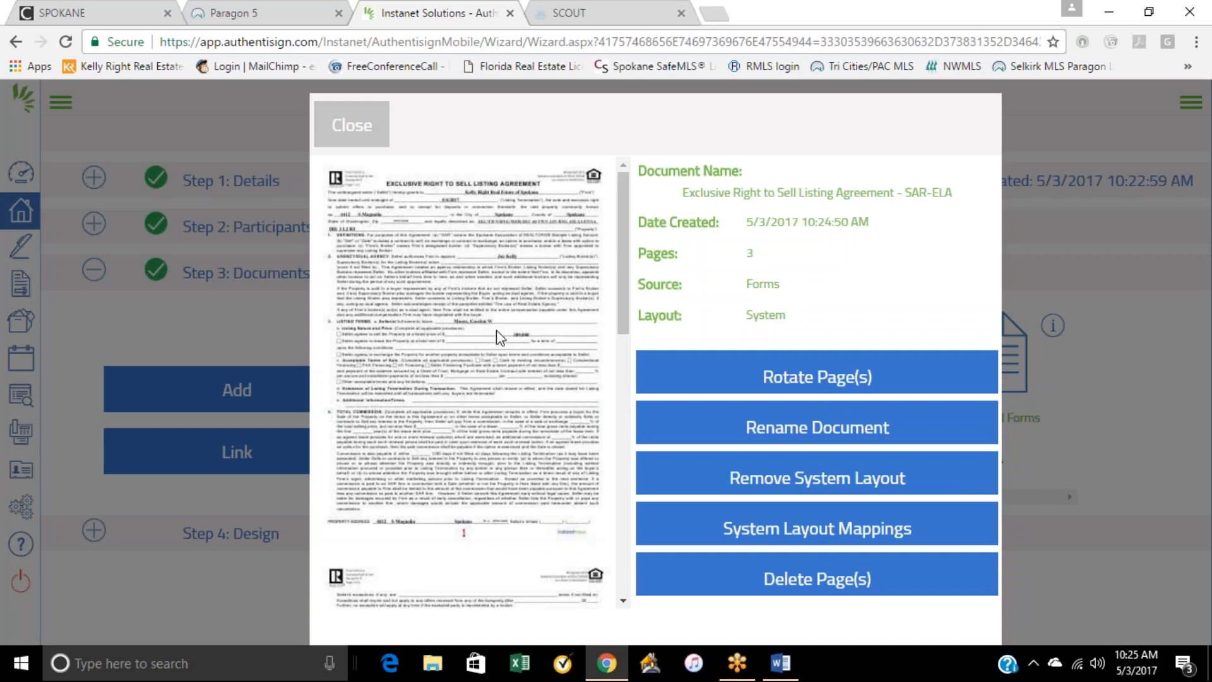
pyautogui.scroll(-3, 479, 357)
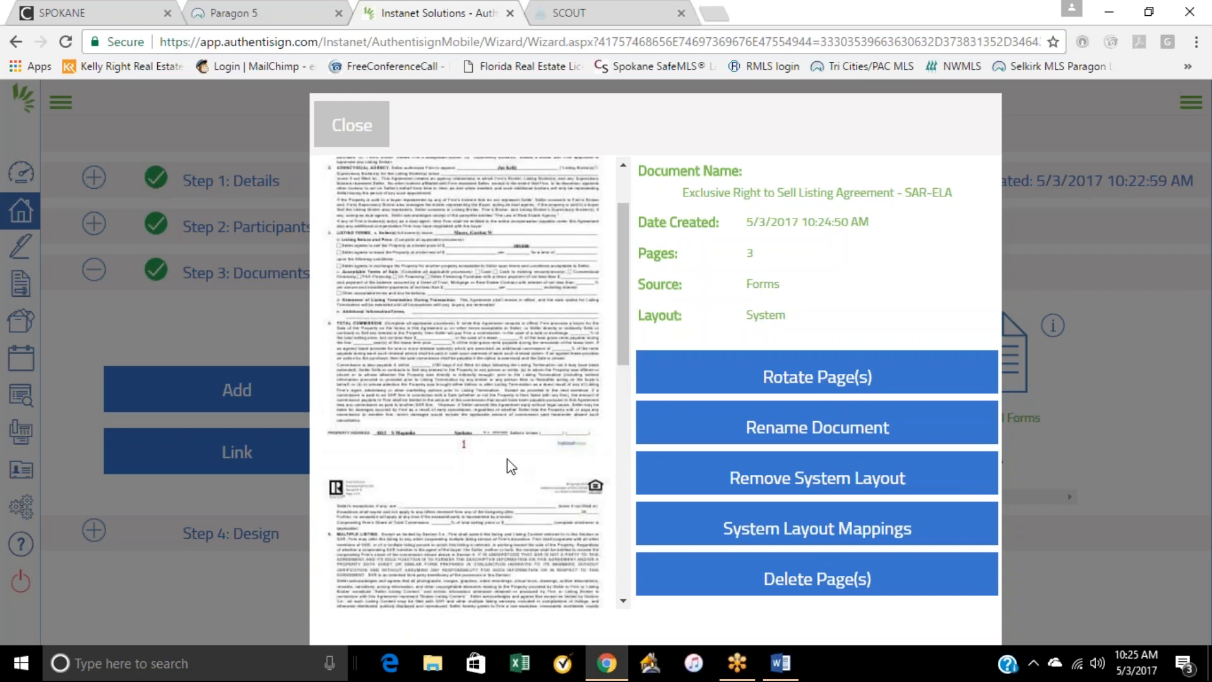
pyautogui.scroll(-9, 500, 412)
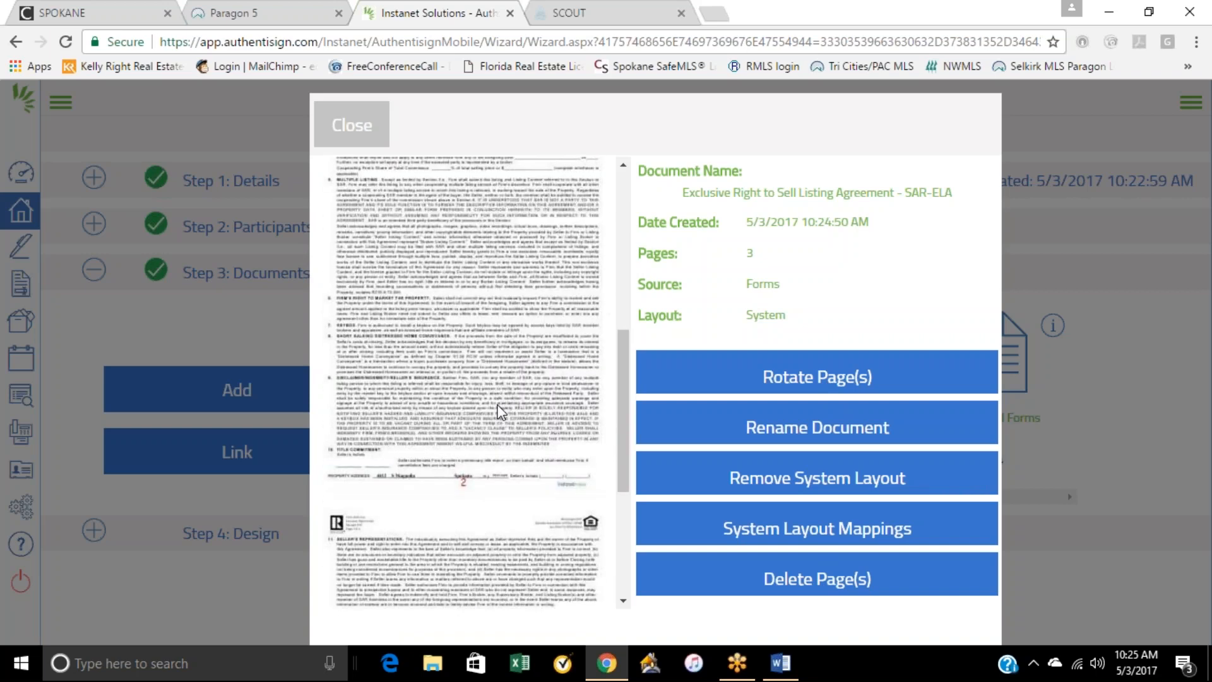
pyautogui.scroll(-1, 481, 496)
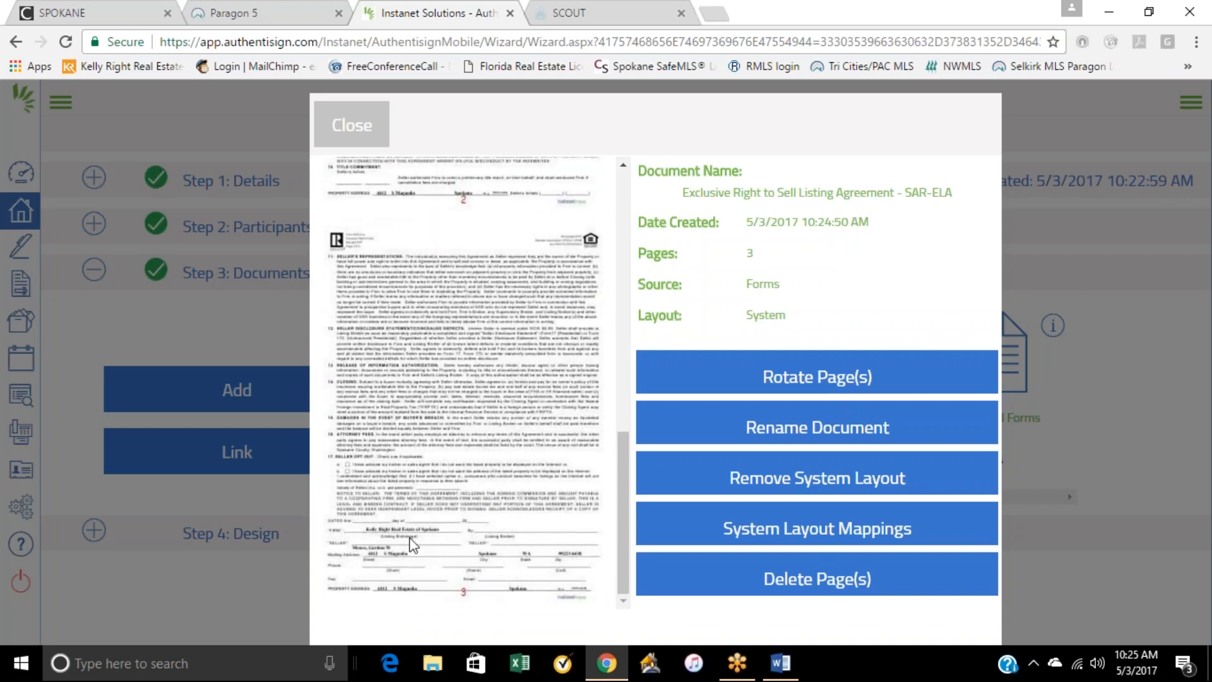
pyautogui.scroll(15, 467, 505)
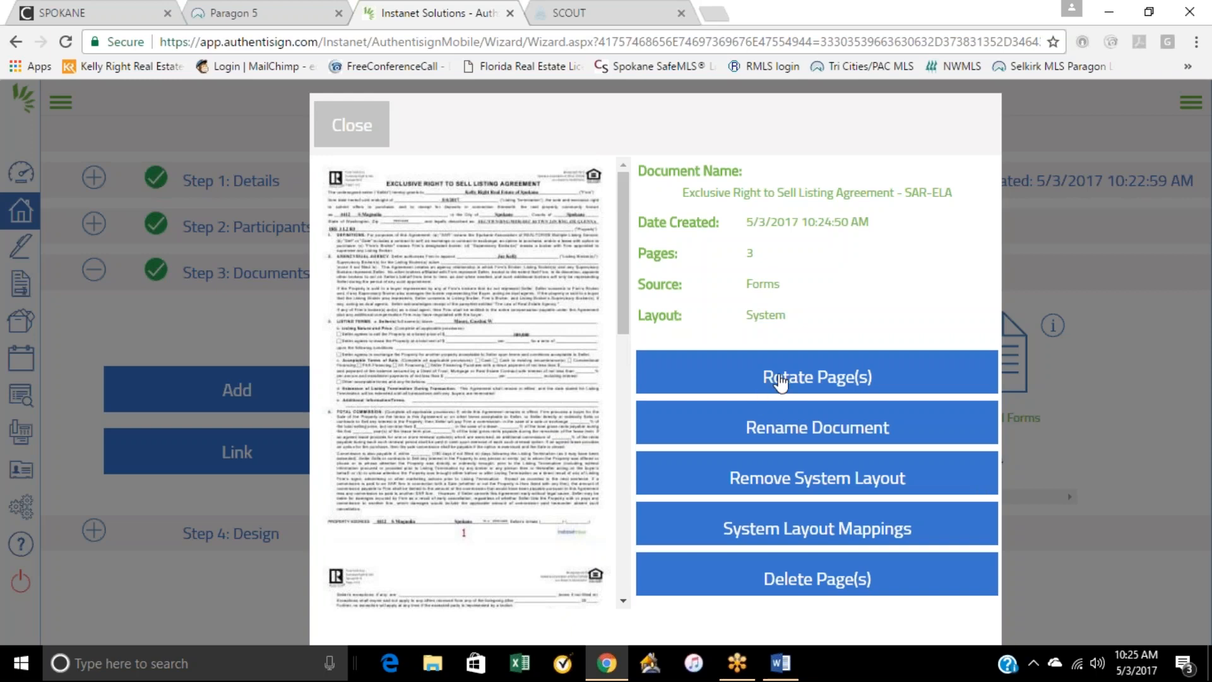
pyautogui.click(344, 136)
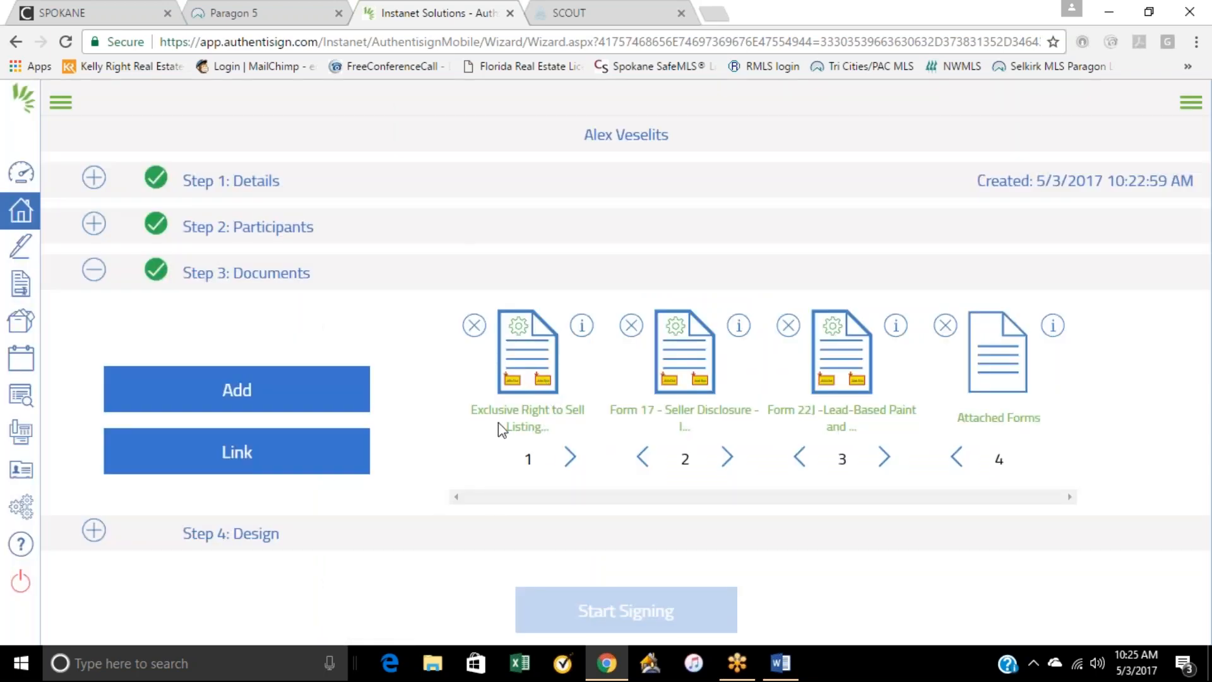
pyautogui.click(533, 378)
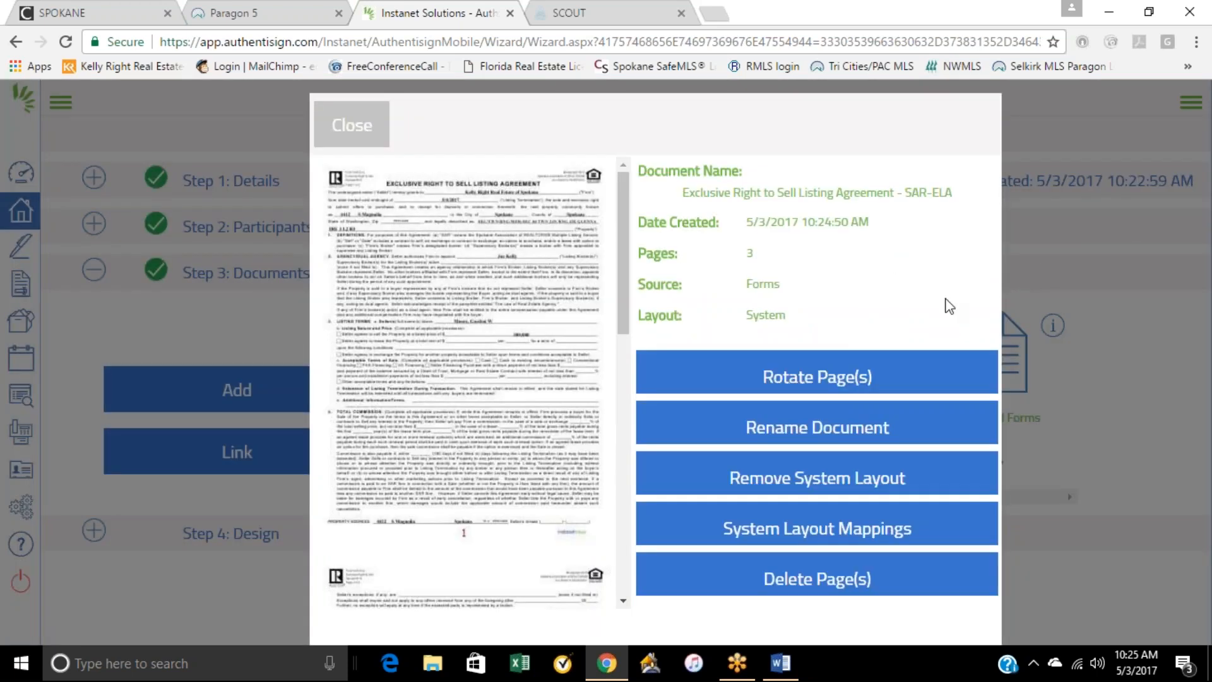
pyautogui.scroll(-4, 530, 397)
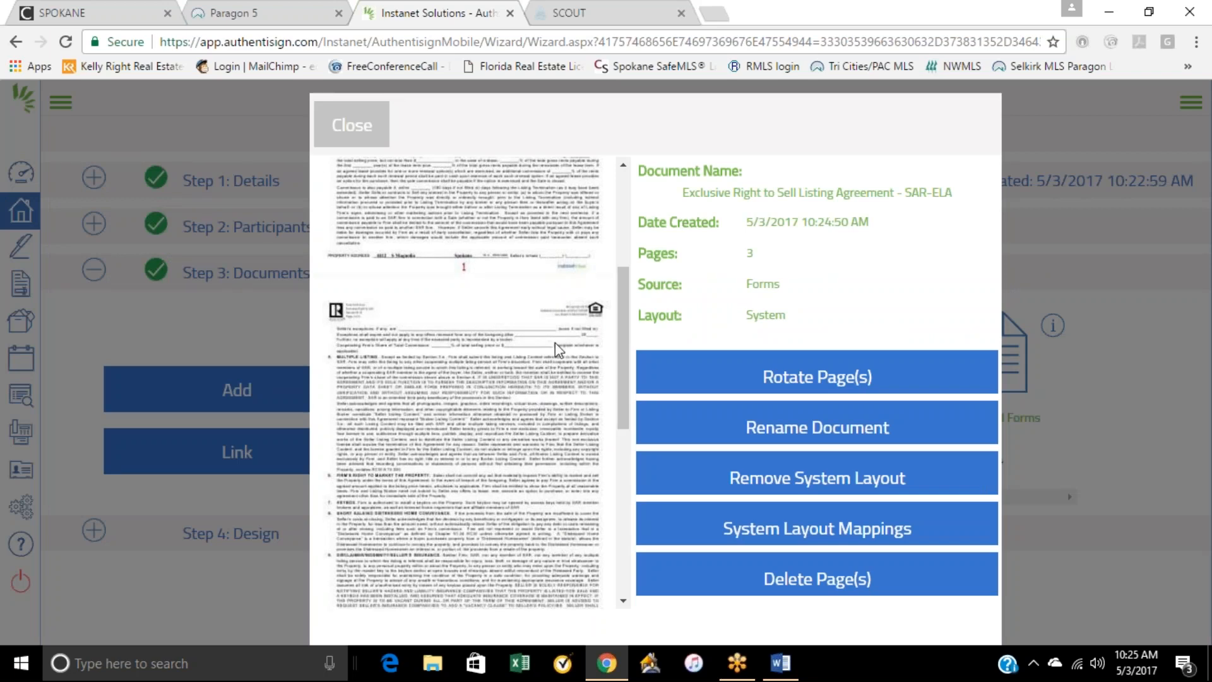
pyautogui.scroll(-7, 439, 398)
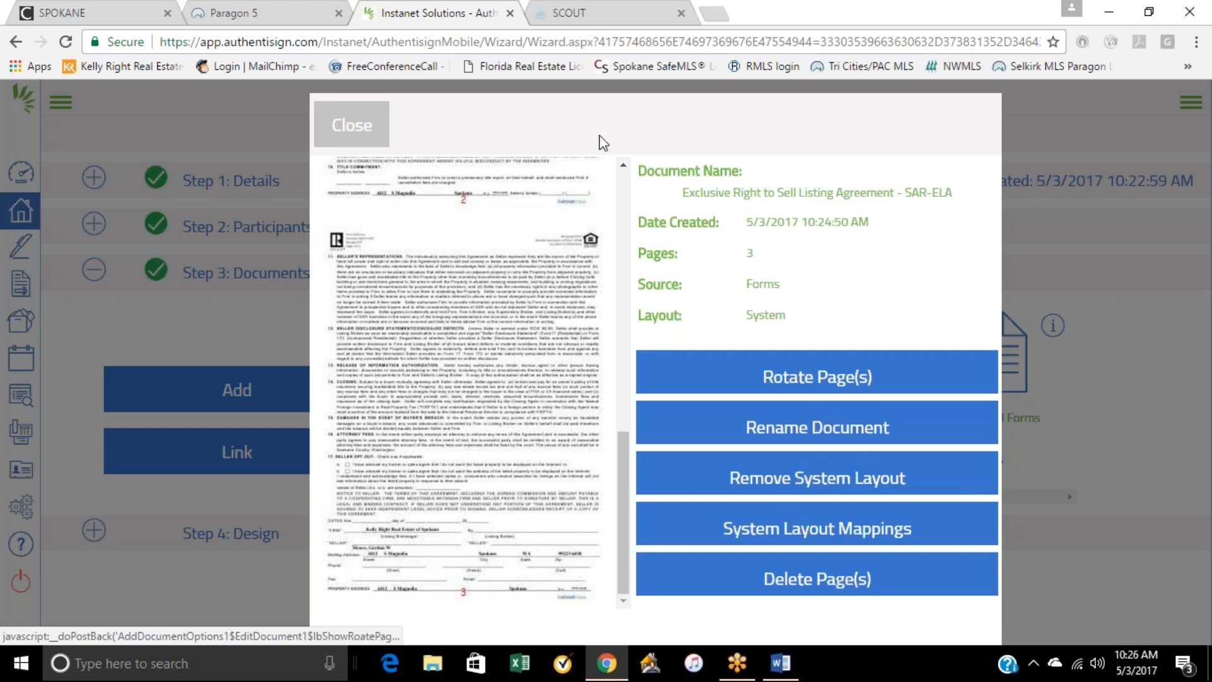
pyautogui.click(361, 127)
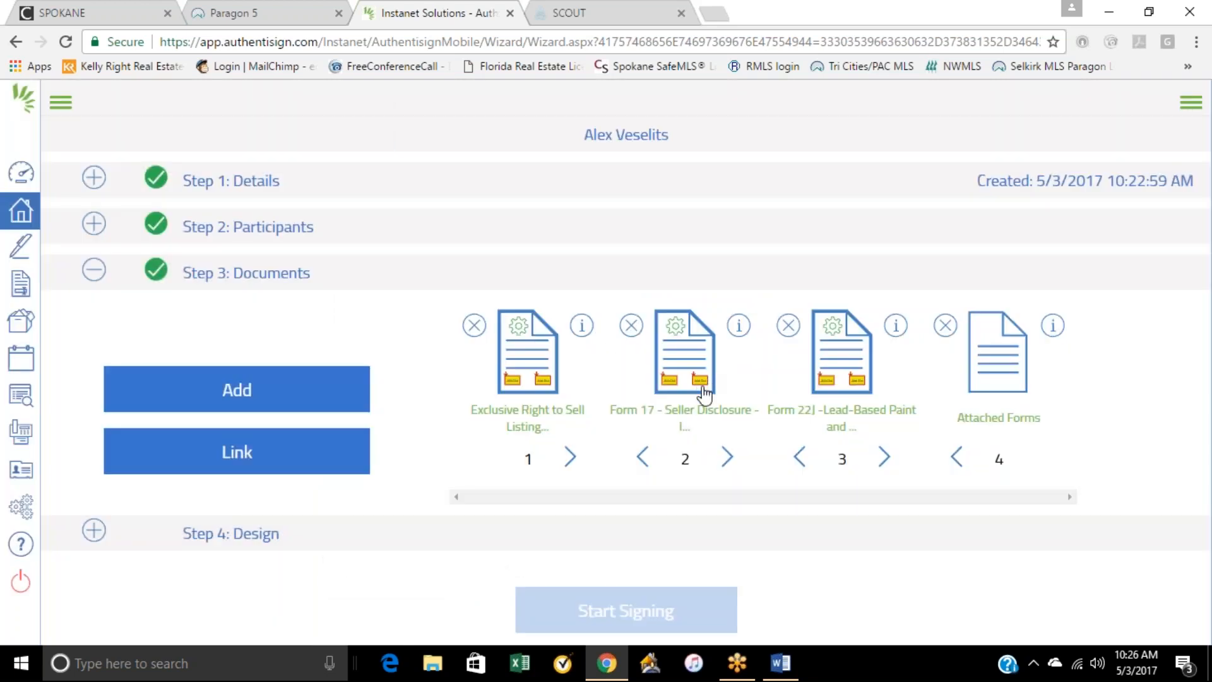
# Step: Preview Form 17 - Seller Disclosure, examine its pages for the seller's signature and initial lines, and close the preview
pyautogui.click(705, 395)
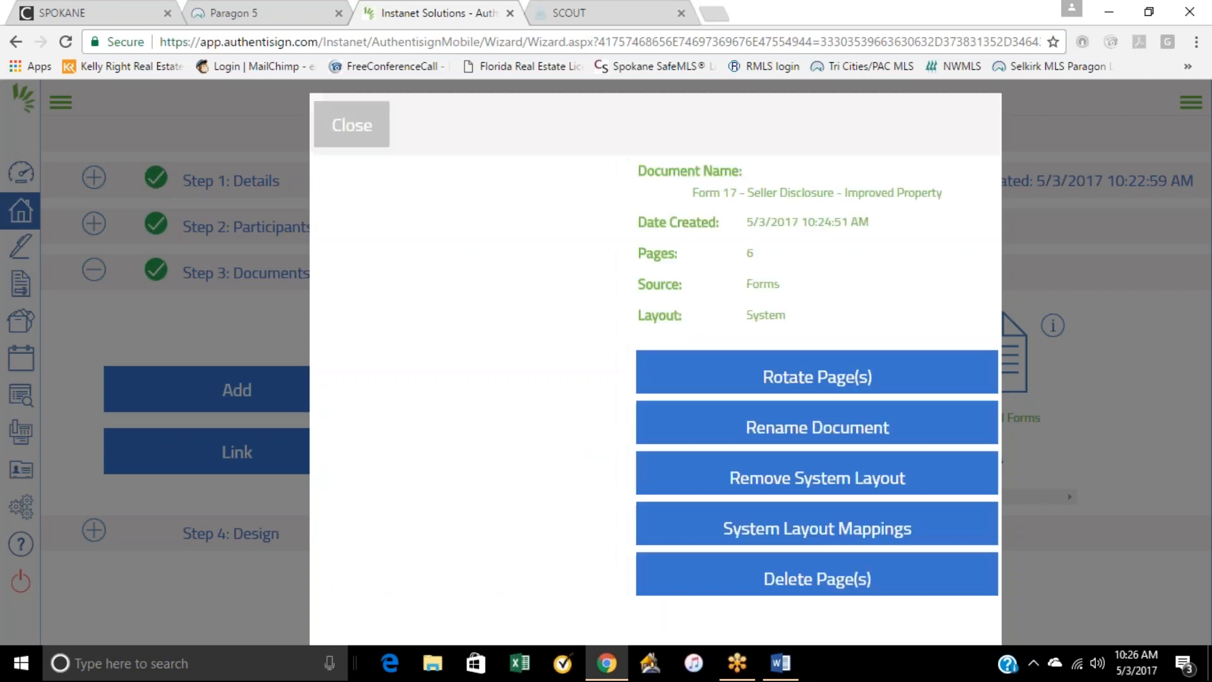
pyautogui.scroll(-5, 563, 379)
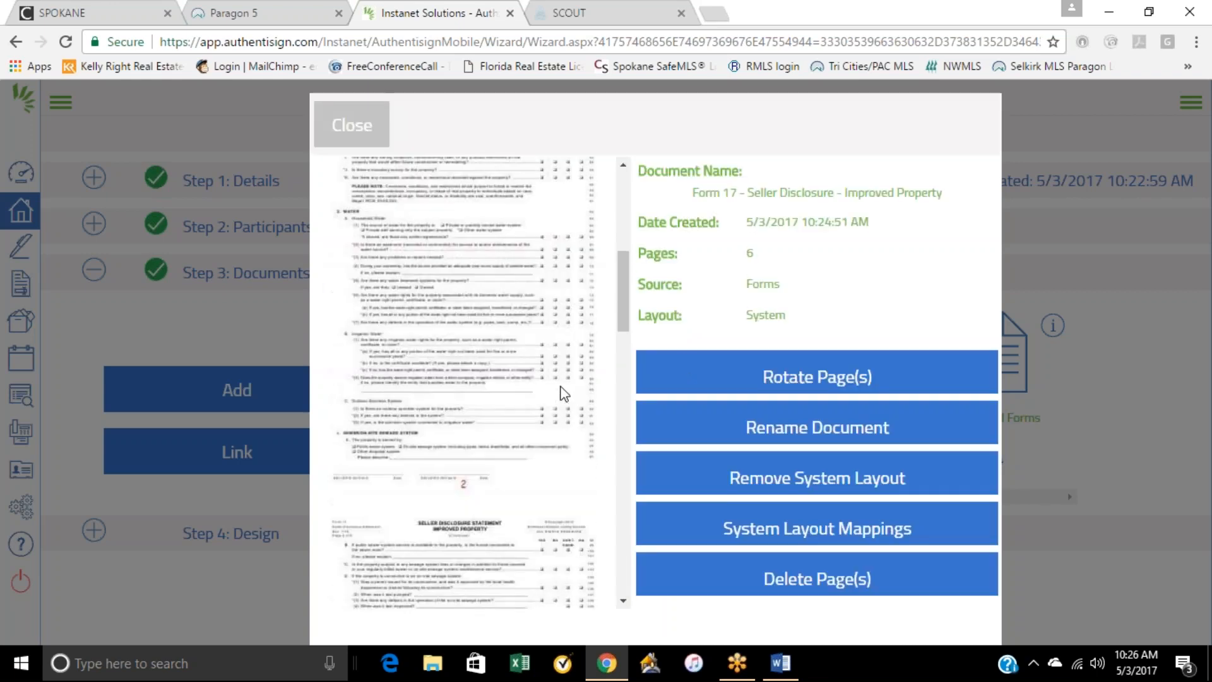
pyautogui.scroll(-15, 563, 392)
pyautogui.scroll(-3, 560, 389)
pyautogui.scroll(8, 490, 467)
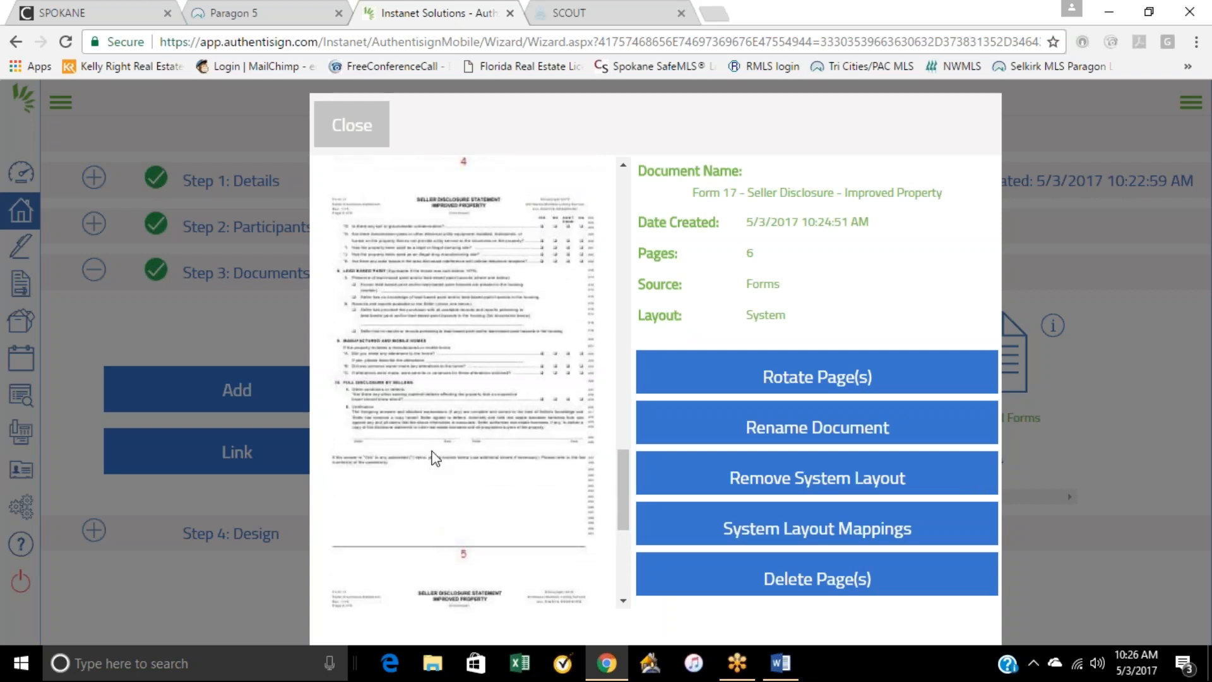
pyautogui.scroll(-3, 434, 458)
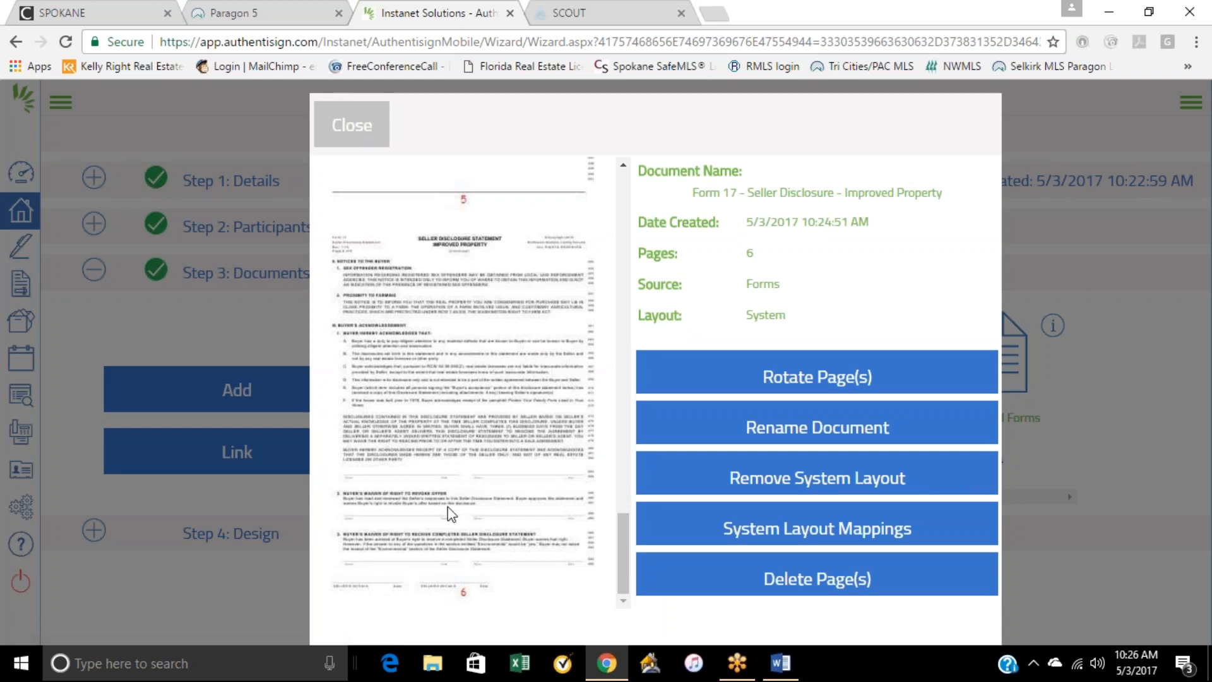
pyautogui.scroll(2, 421, 420)
pyautogui.scroll(1, 378, 335)
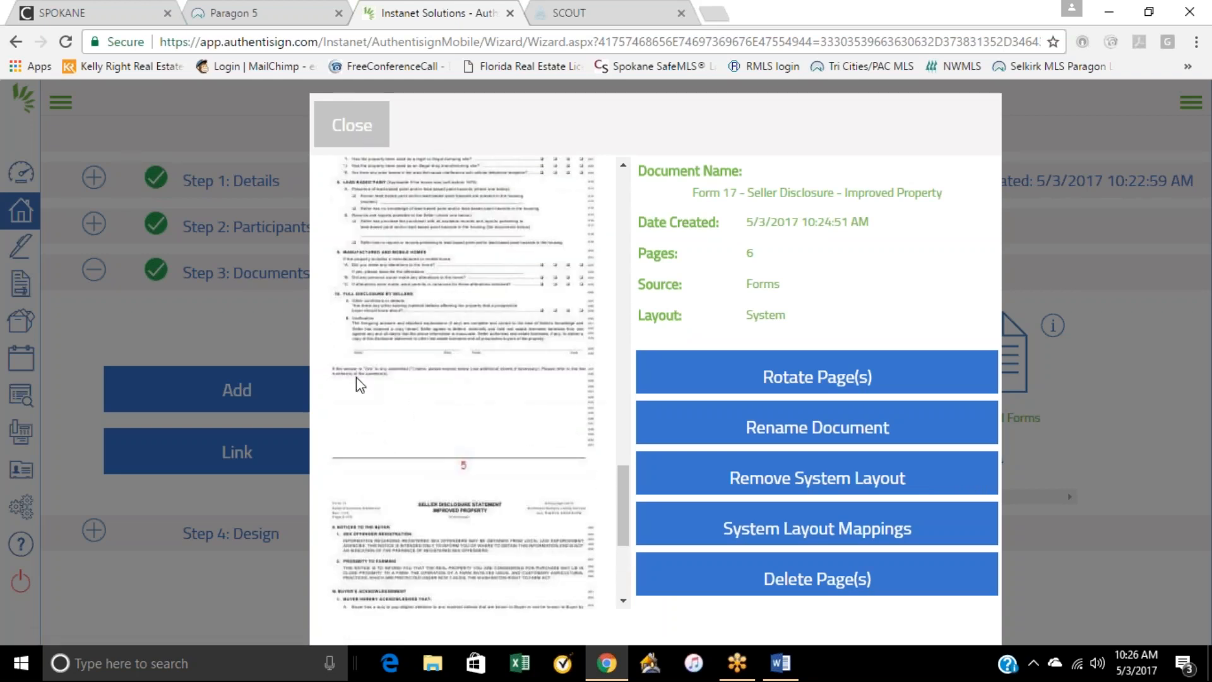
pyautogui.click(367, 137)
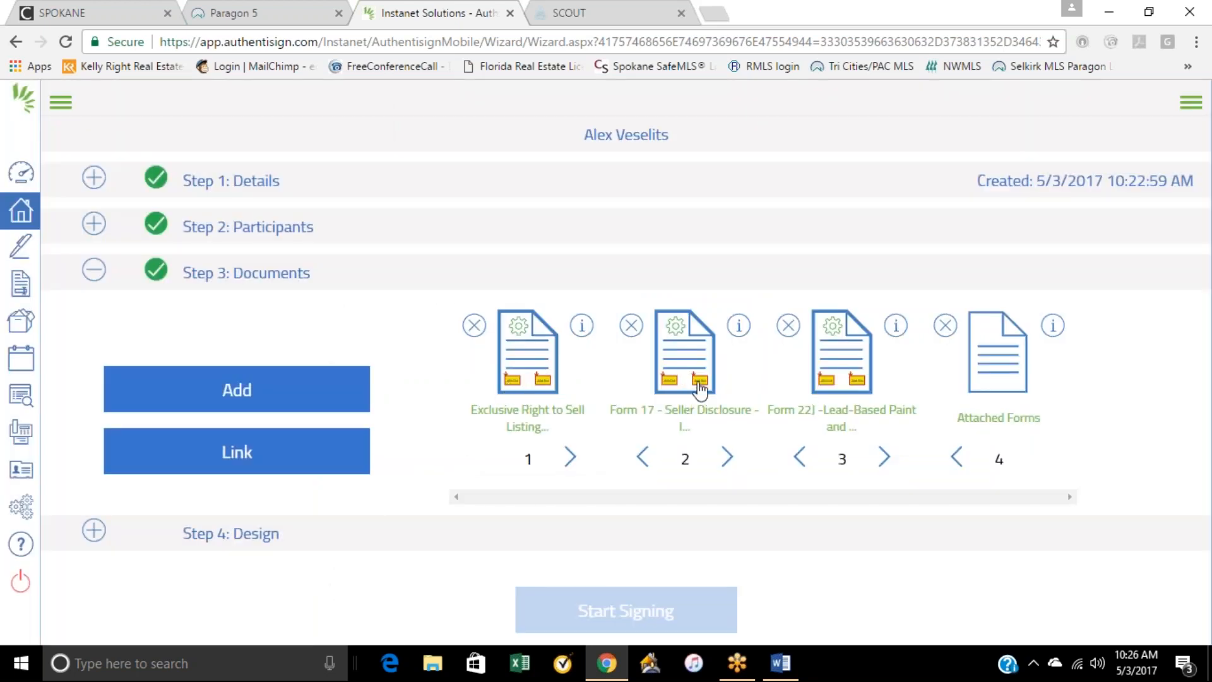
# Step: Preview the Attached Forms document, look through its 14 scanned pages, and close the preview
pyautogui.click(995, 379)
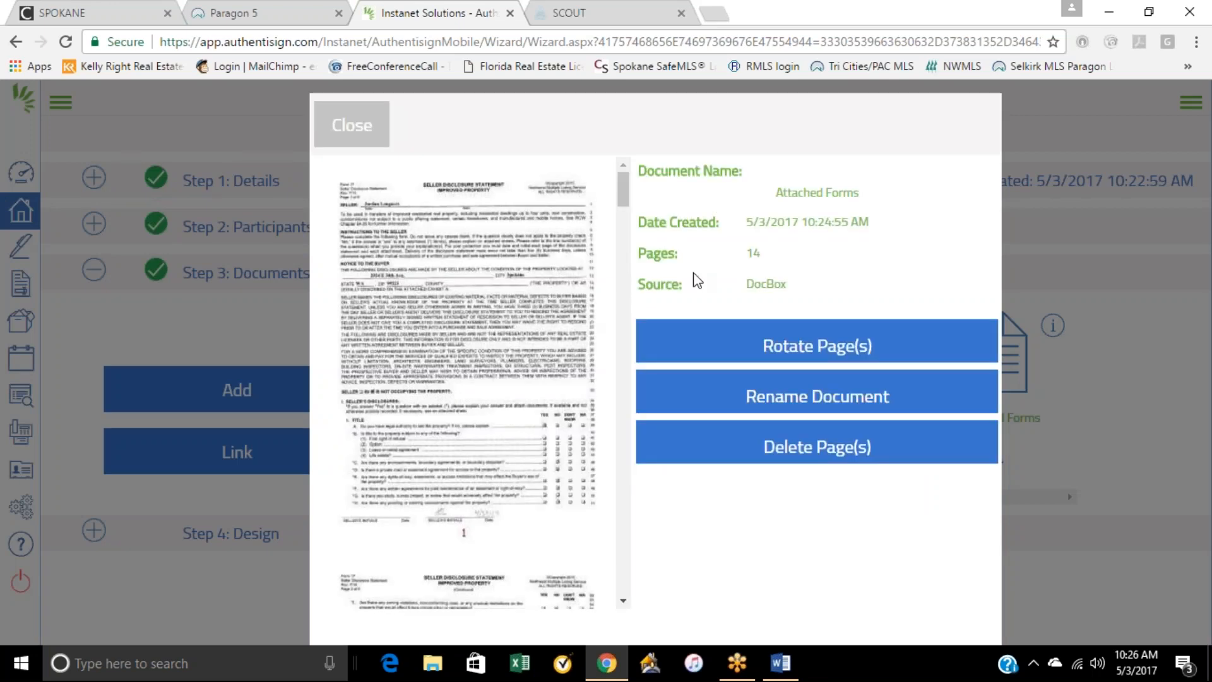
pyautogui.scroll(-20, 513, 423)
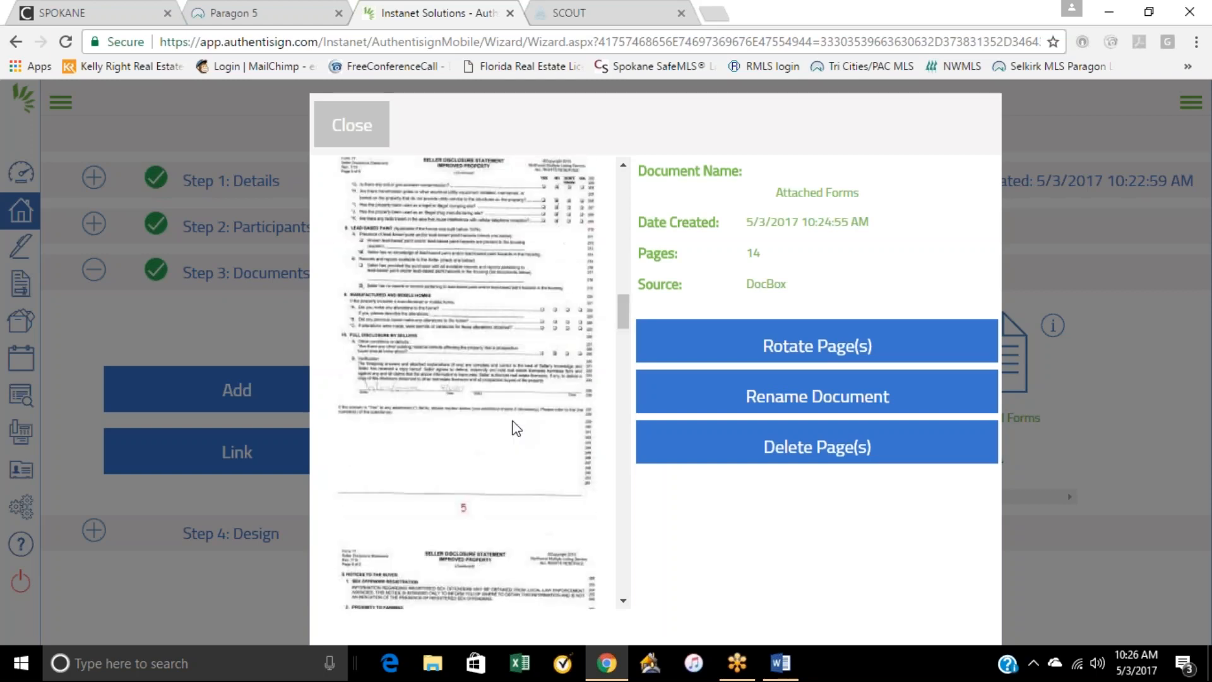
pyautogui.scroll(-20, 514, 424)
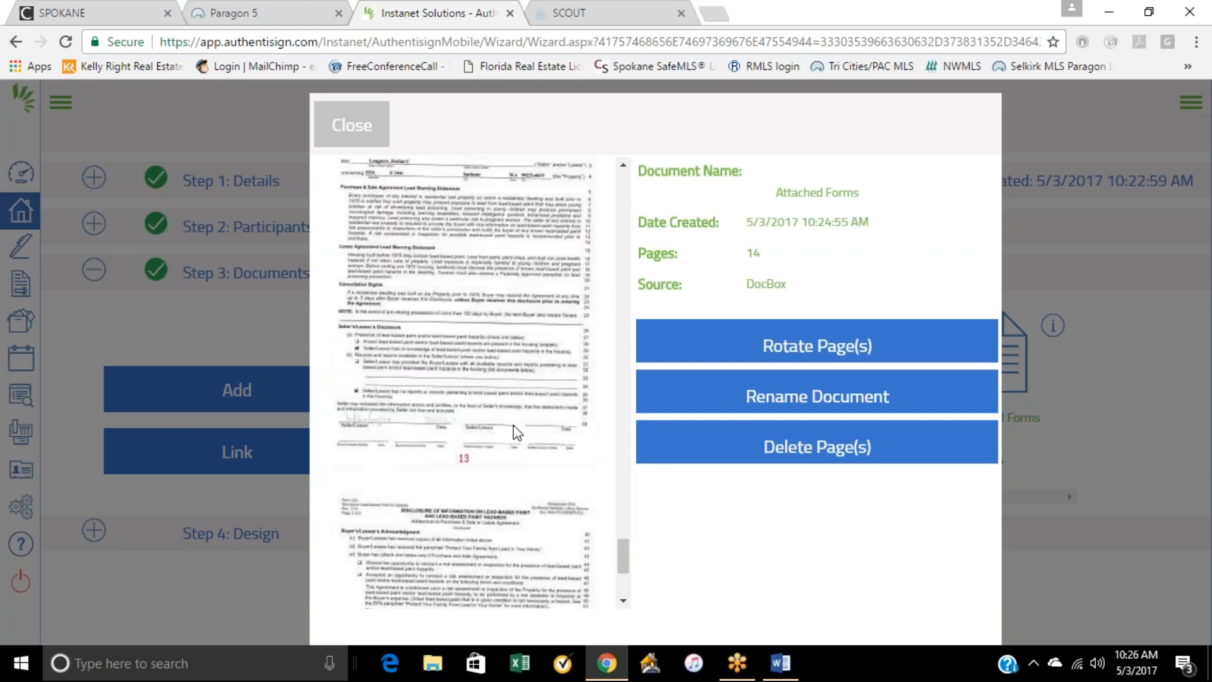
pyautogui.scroll(15, 513, 469)
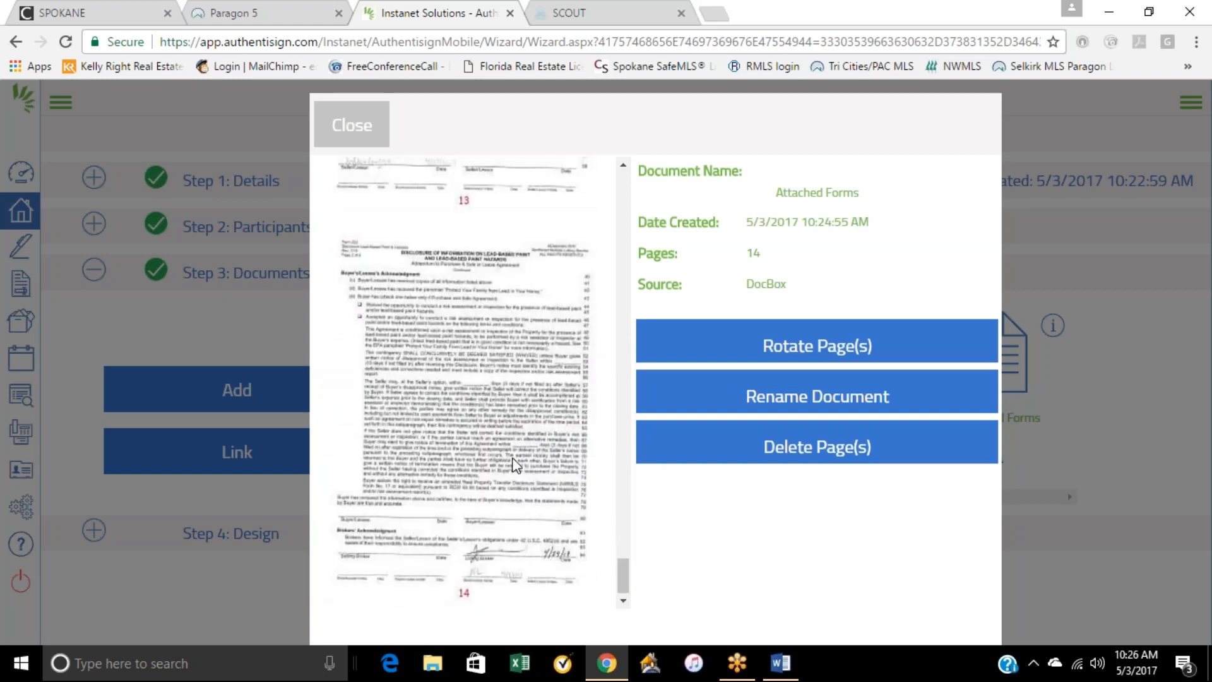
pyautogui.scroll(20, 513, 468)
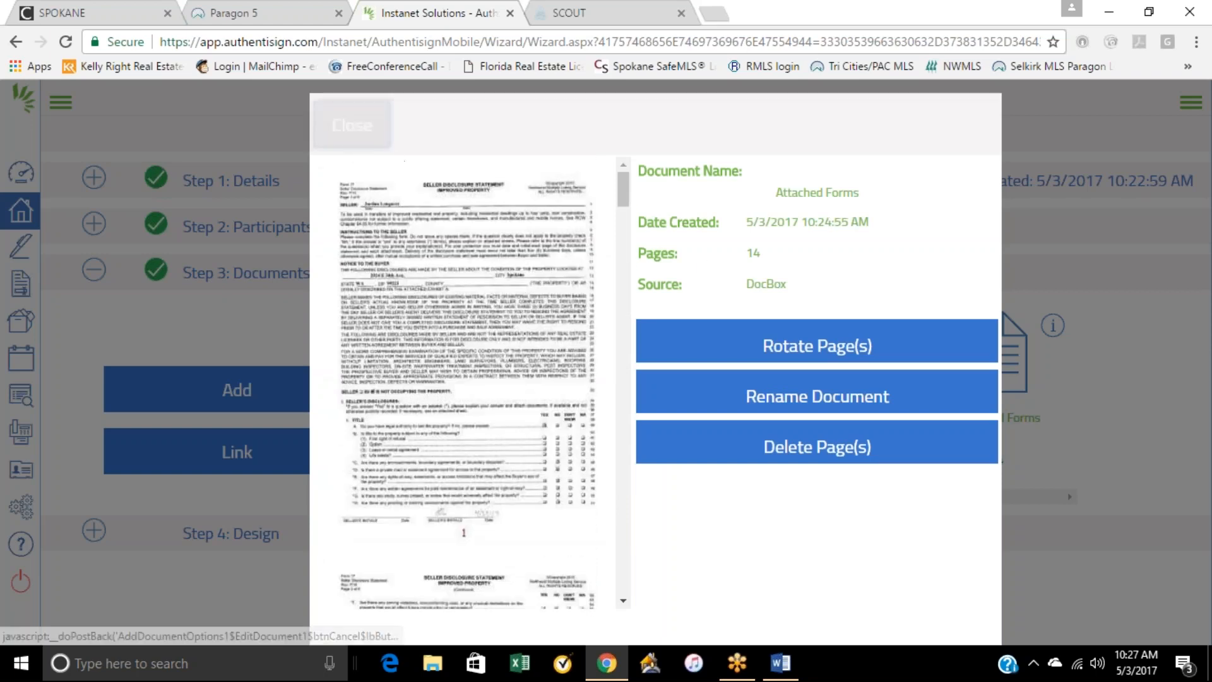
pyautogui.click(353, 125)
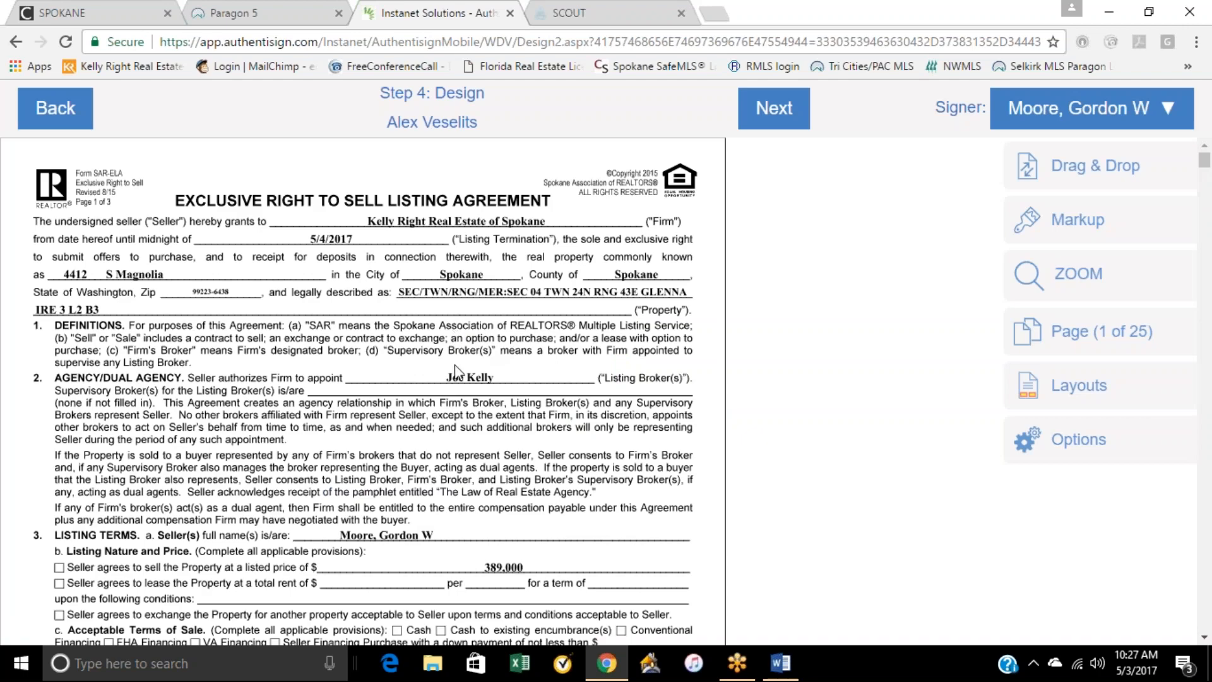
# Step: Check the seller's initial, signature and auto-date blocks on the listing agreement's pages in the signing design
pyautogui.scroll(-15, 456, 371)
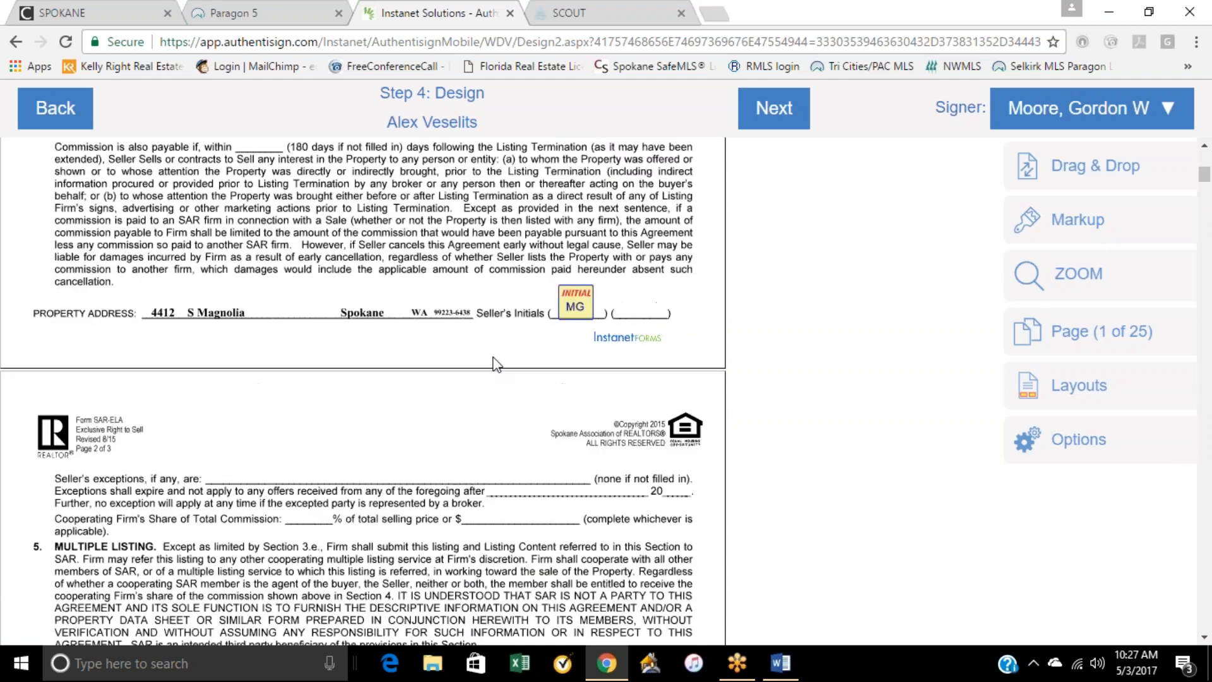
pyautogui.scroll(3, 573, 323)
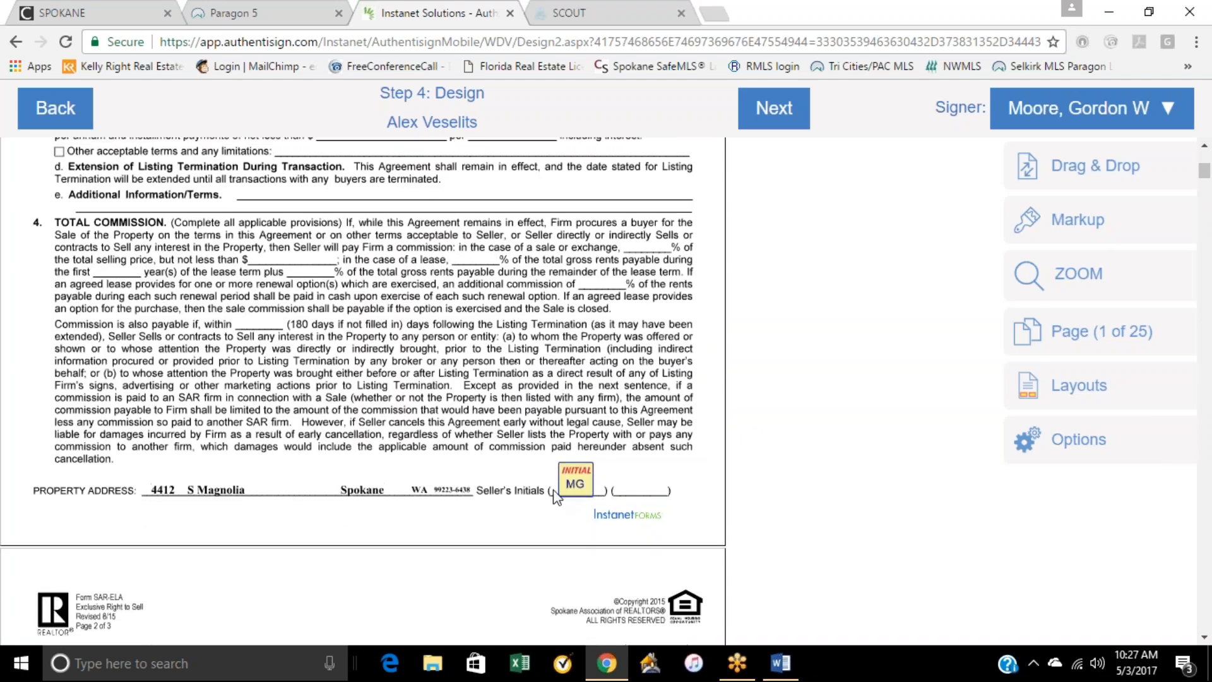
pyautogui.scroll(8, 569, 467)
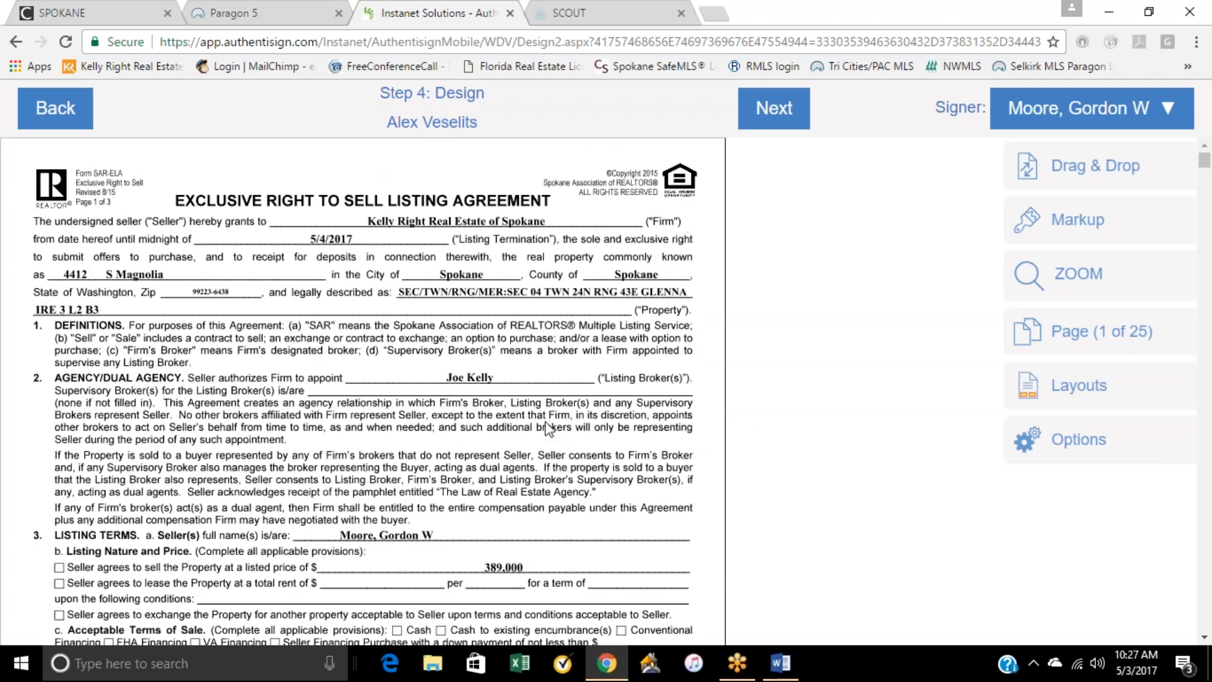
pyautogui.scroll(-8, 486, 312)
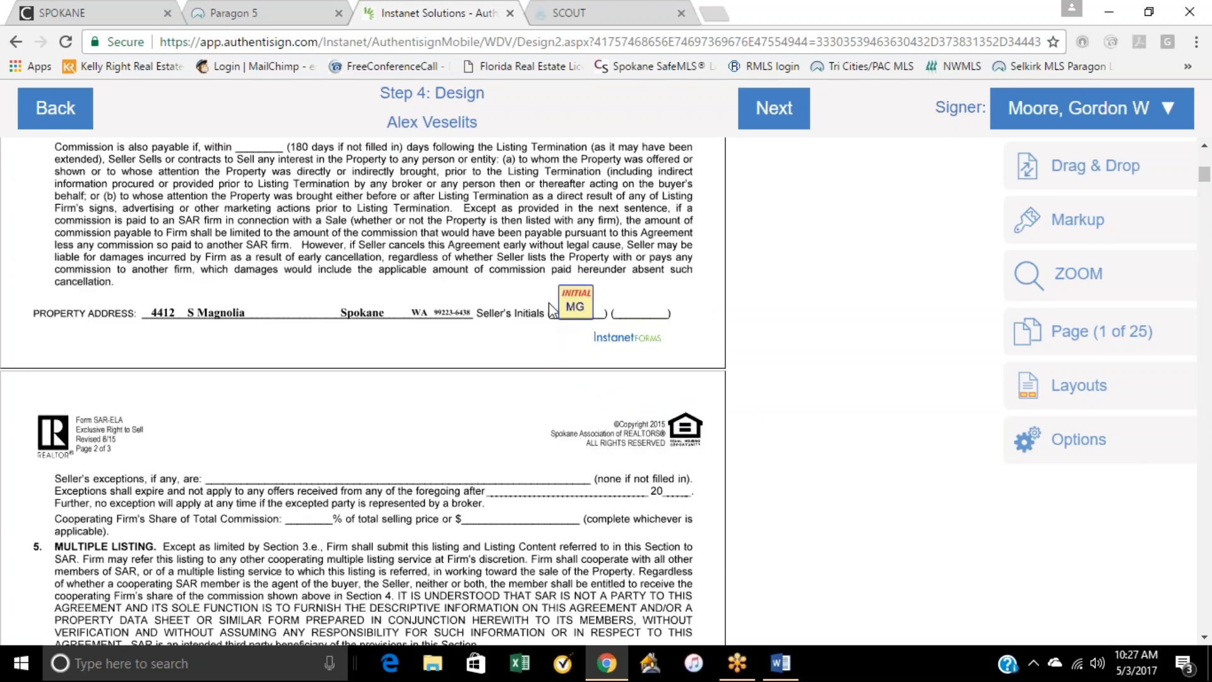
pyautogui.scroll(-10, 576, 305)
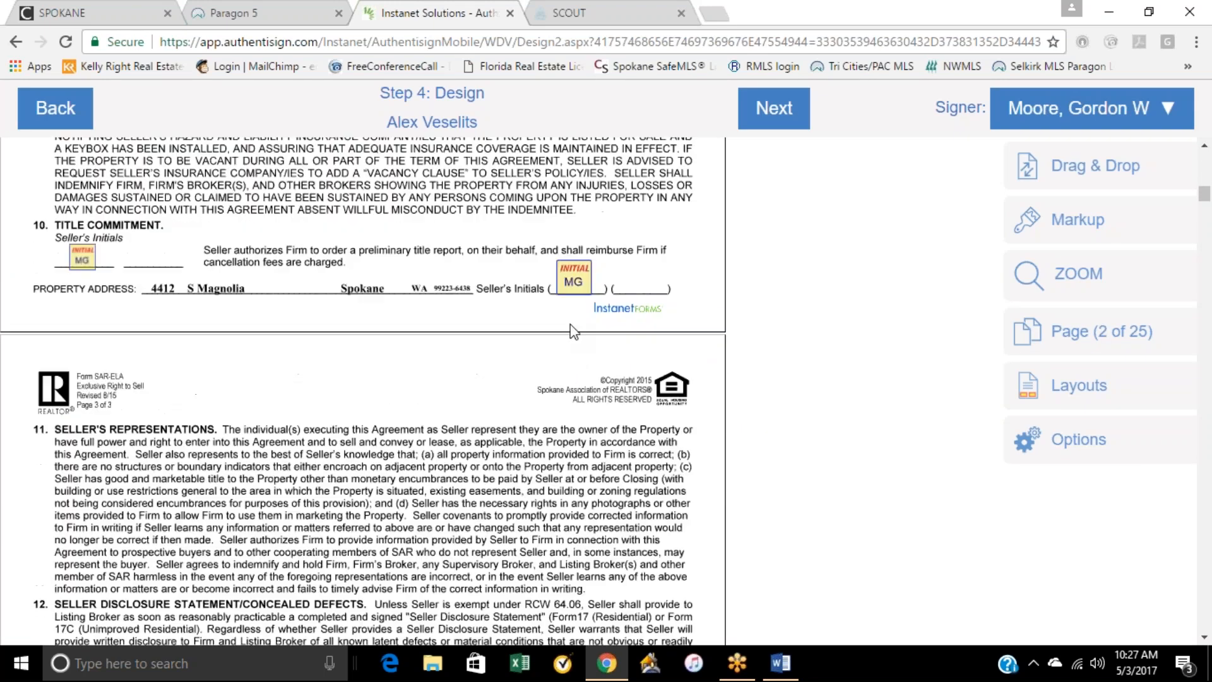
pyautogui.scroll(-10, 132, 240)
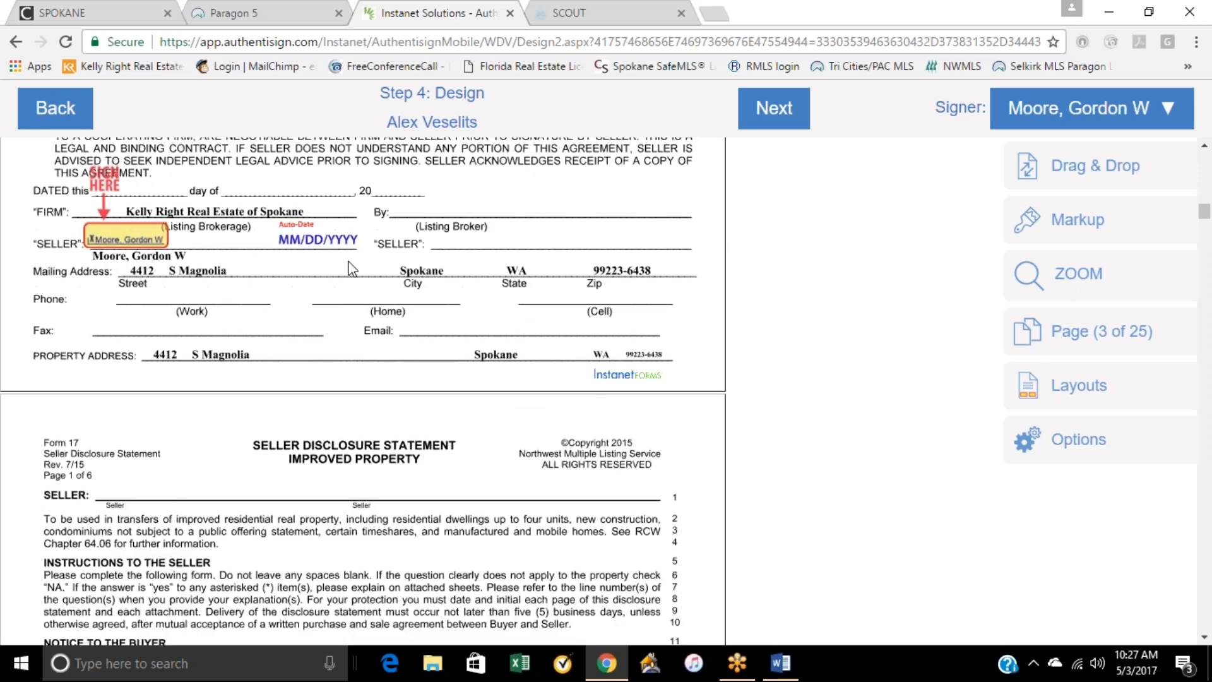
# Step: Examine the seller's initial, signature and auto-date blocks through Form 17 and on Form 22J in the signing design
pyautogui.scroll(-15, 320, 248)
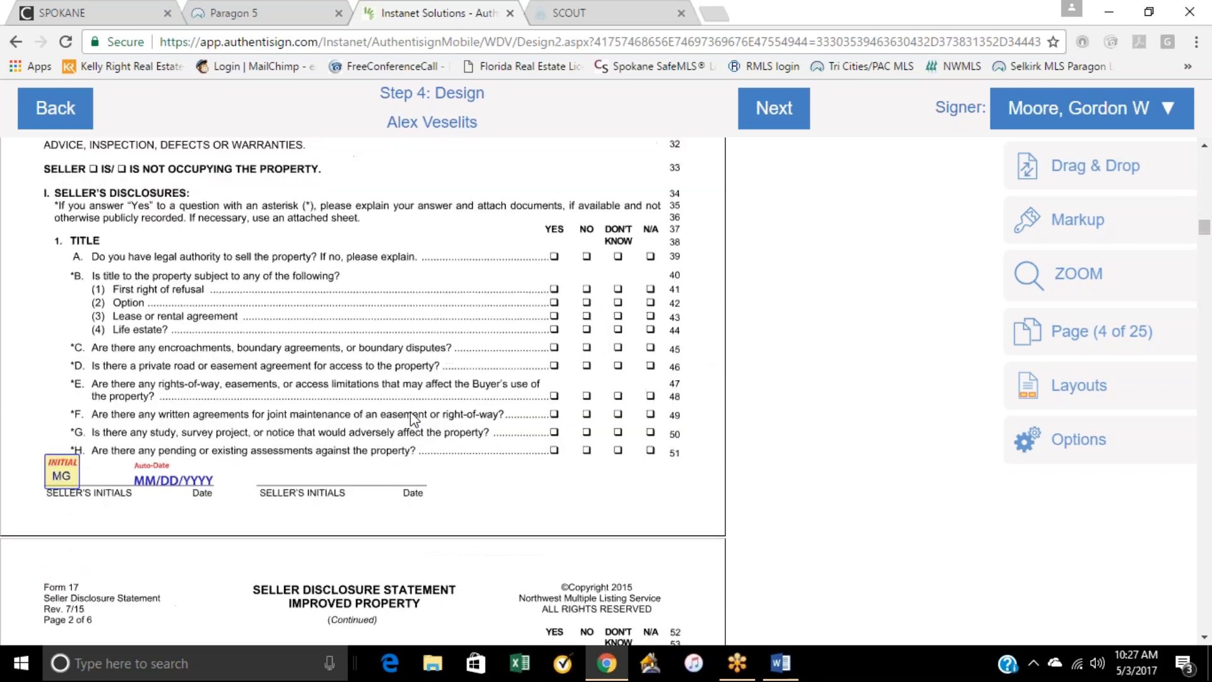
pyautogui.scroll(-15, 38, 409)
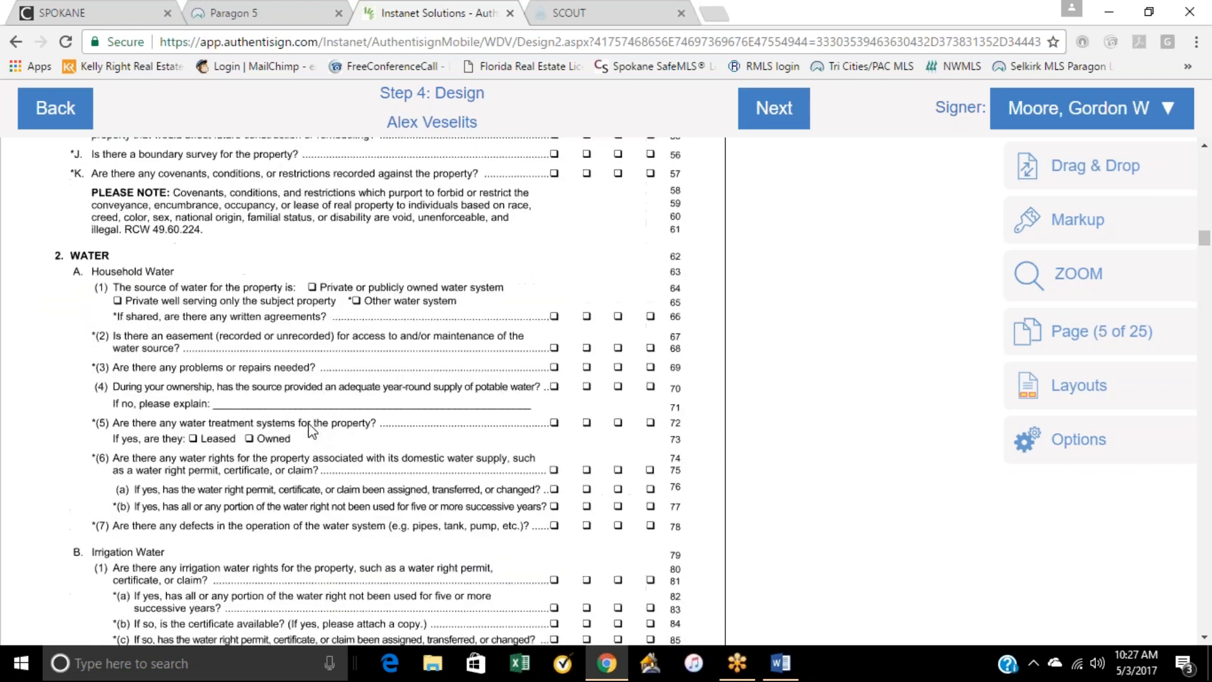
pyautogui.scroll(-15, 231, 442)
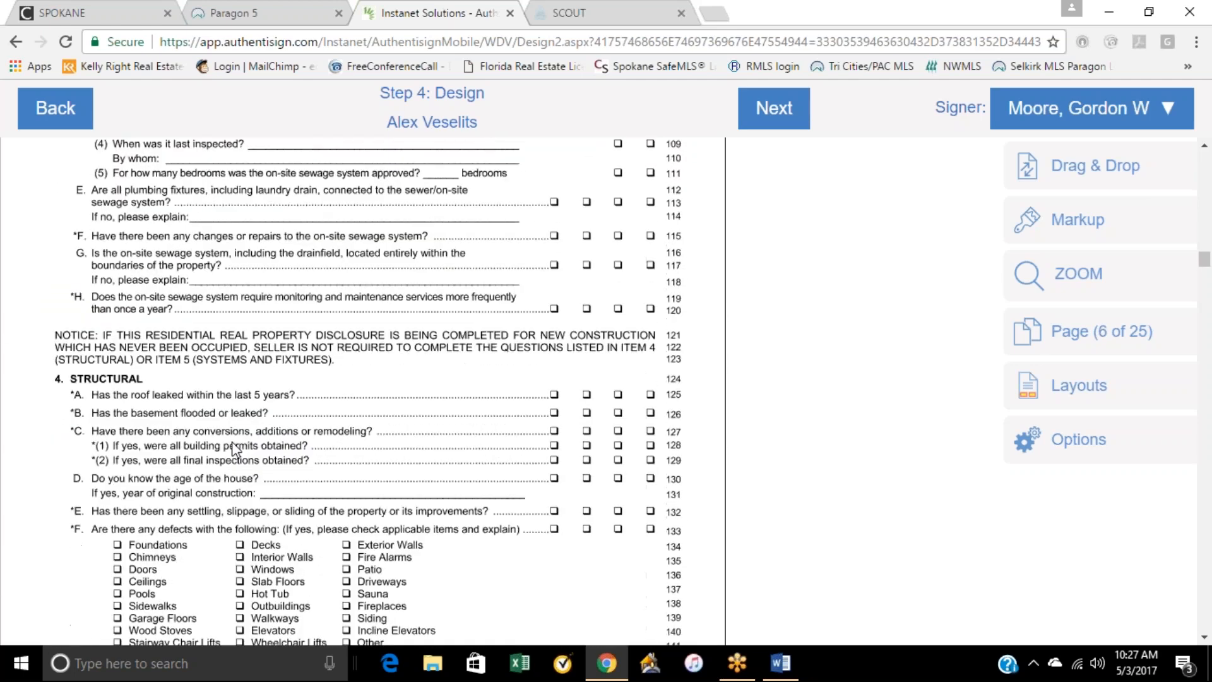
pyautogui.scroll(-15, 335, 385)
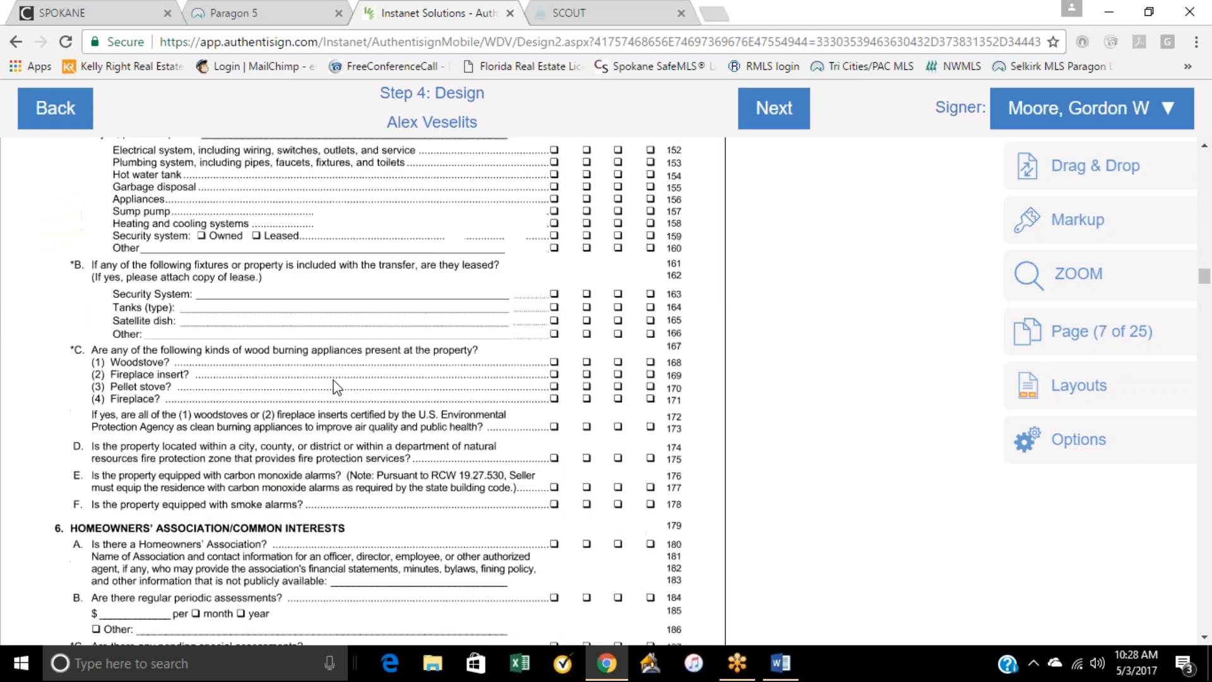
pyautogui.scroll(-6, 334, 387)
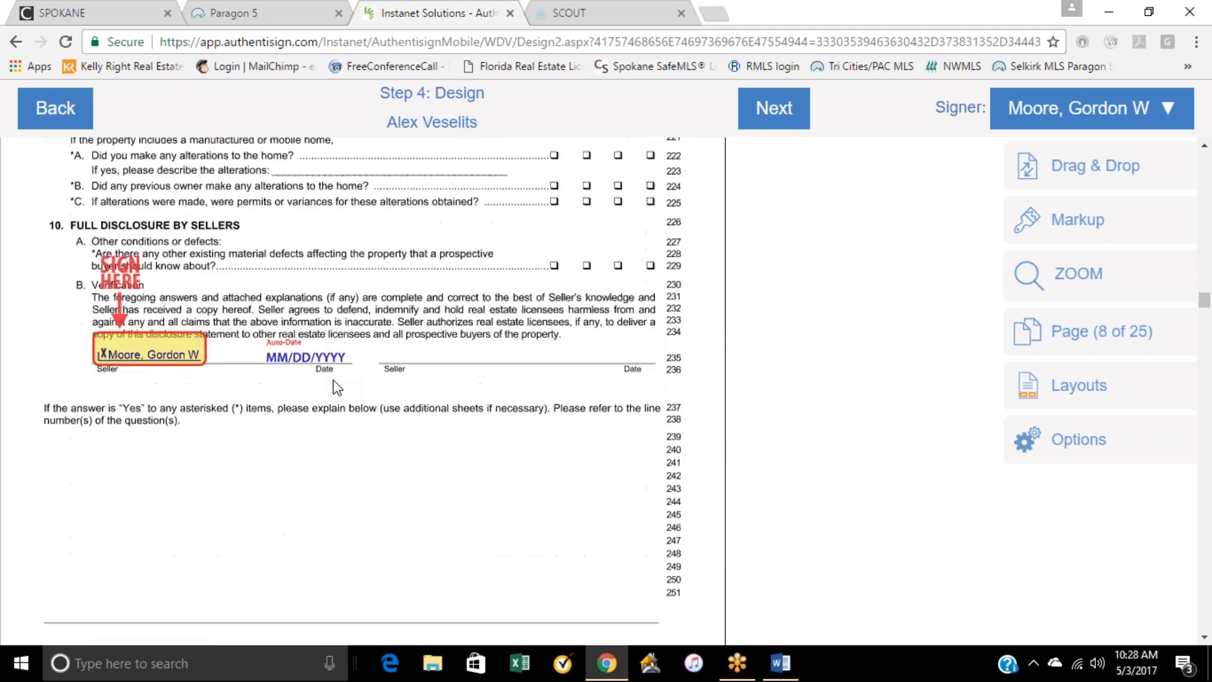
pyautogui.scroll(-12, 335, 340)
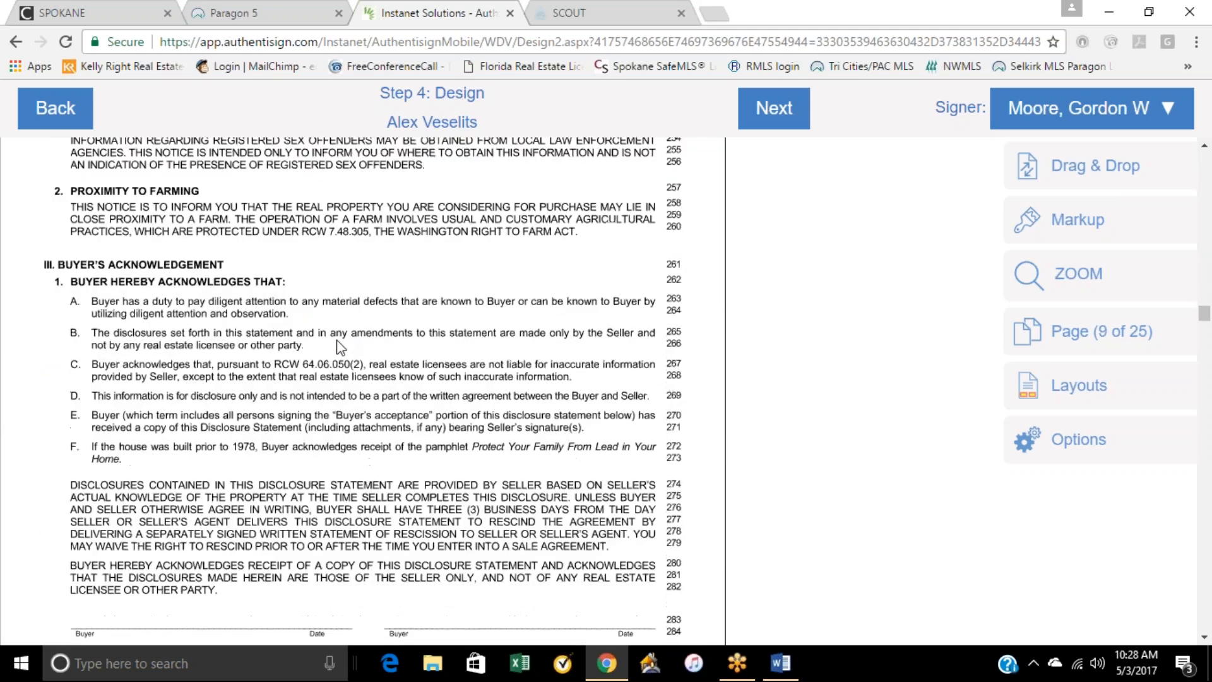
pyautogui.scroll(-9, 253, 382)
pyautogui.scroll(6, 334, 391)
pyautogui.scroll(-10, 341, 398)
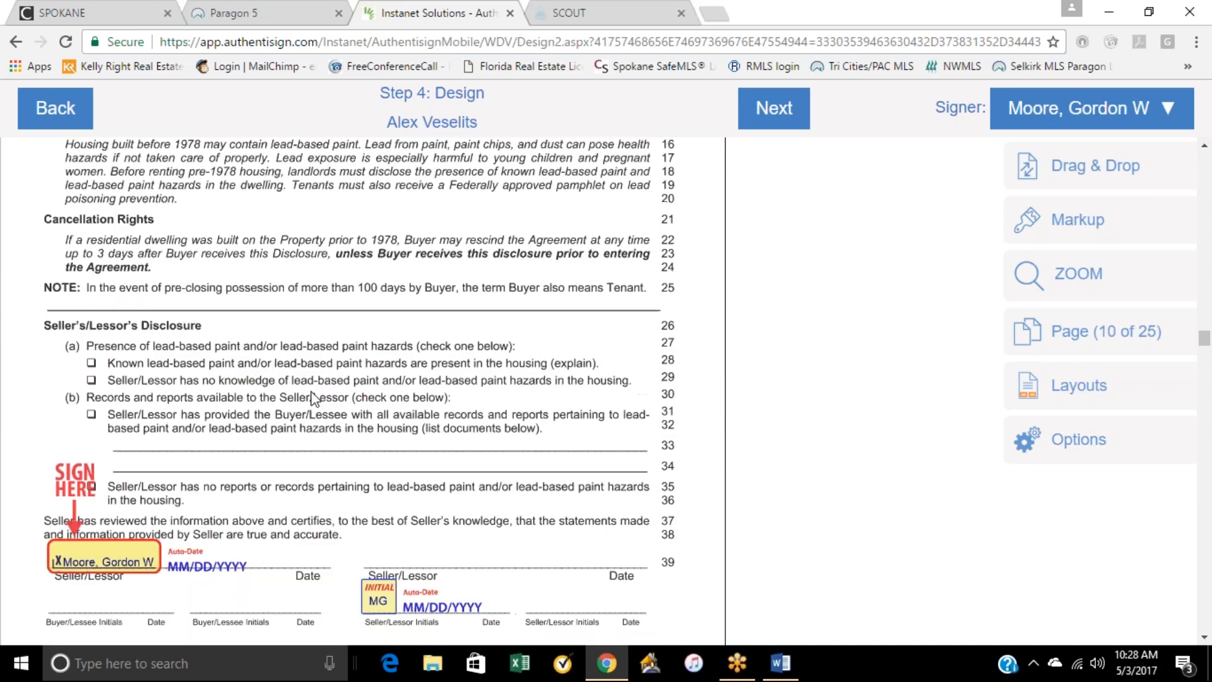
# Step: Check the seller's initial and auto-date blocks on Form 22J and examine the scanned Form 17's first pages for initial lines needing blocks
pyautogui.scroll(-12, 136, 495)
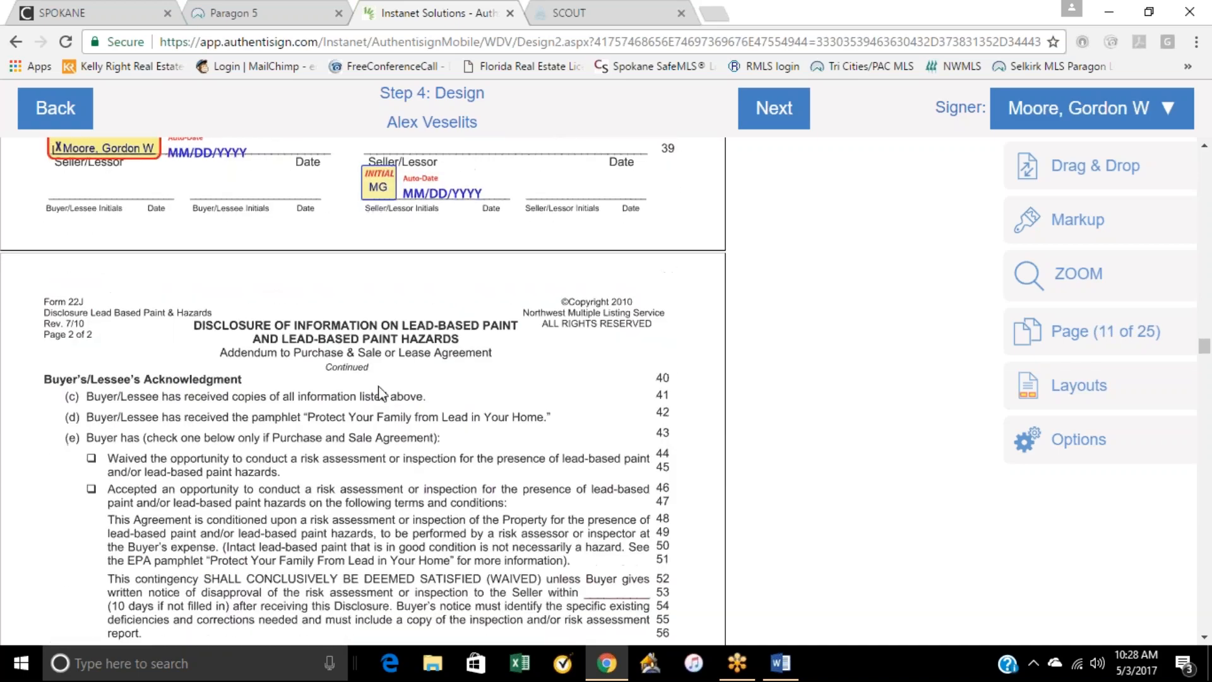
pyautogui.scroll(-10, 381, 393)
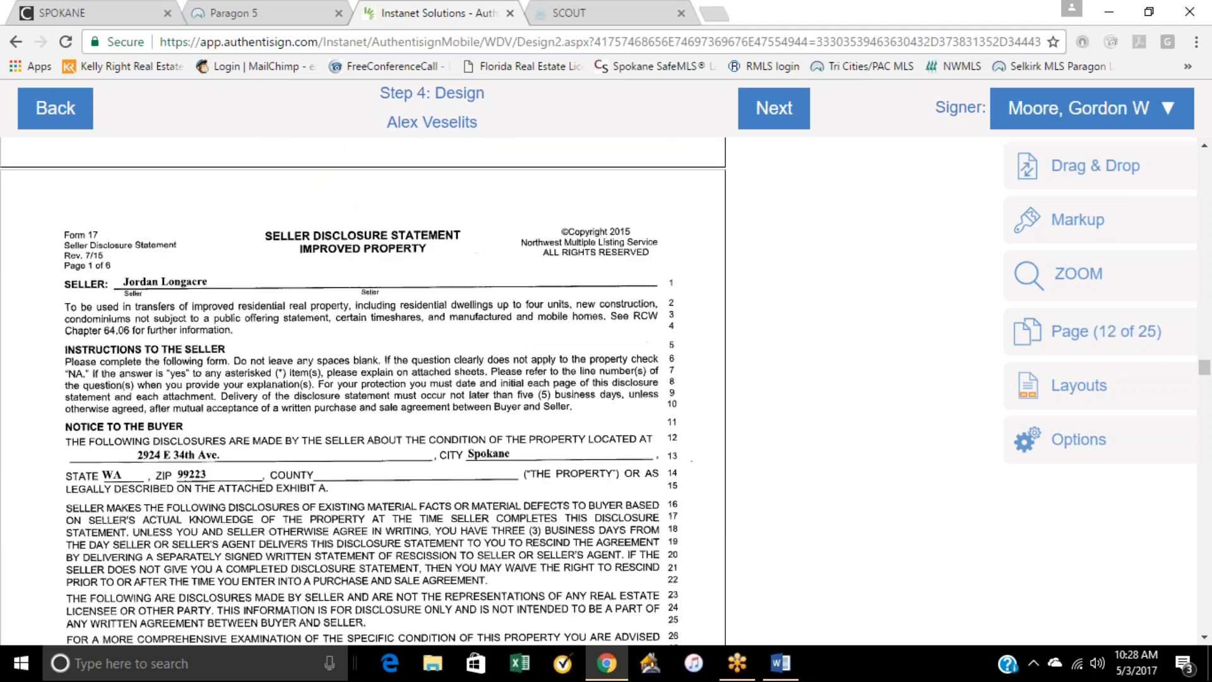
pyautogui.scroll(-10, 356, 395)
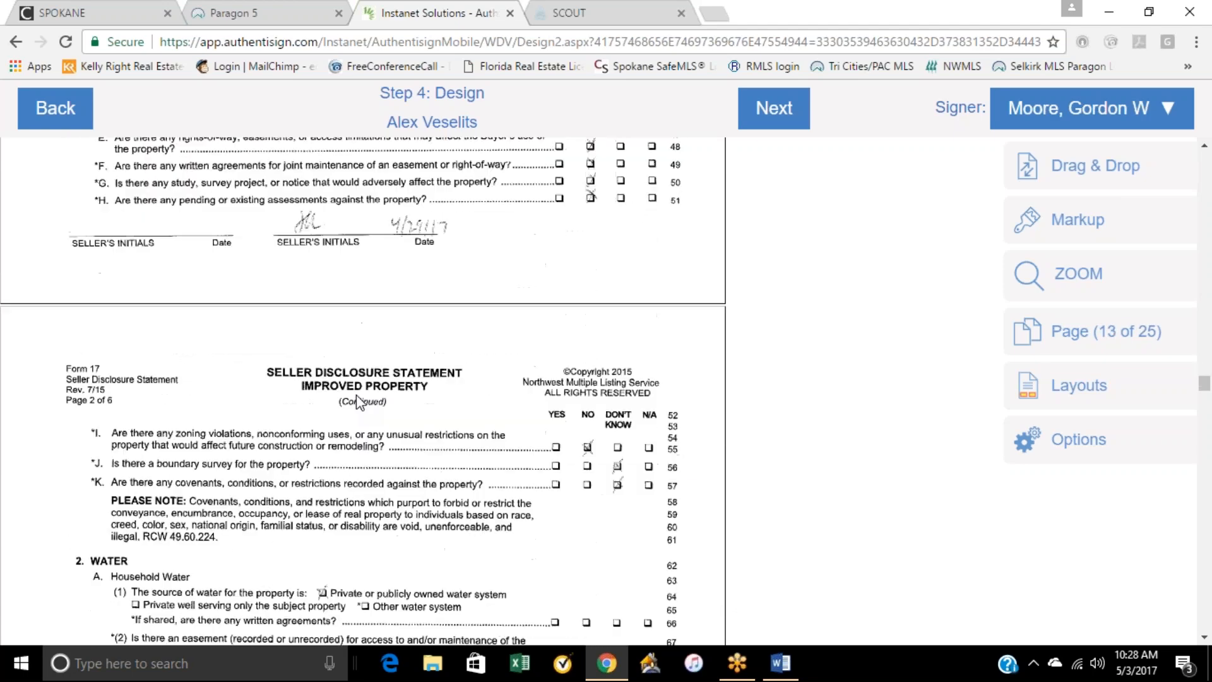
pyautogui.scroll(11, 356, 395)
pyautogui.scroll(12, 356, 395)
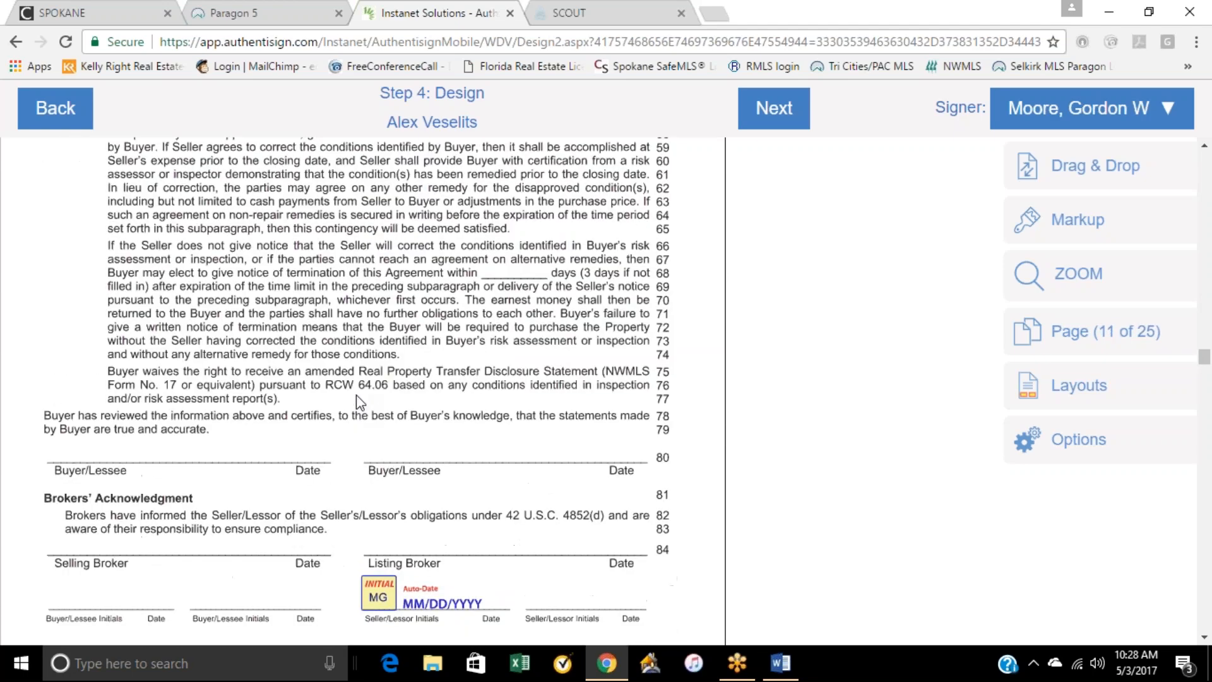
pyautogui.scroll(-6, 365, 470)
pyautogui.scroll(-10, 364, 470)
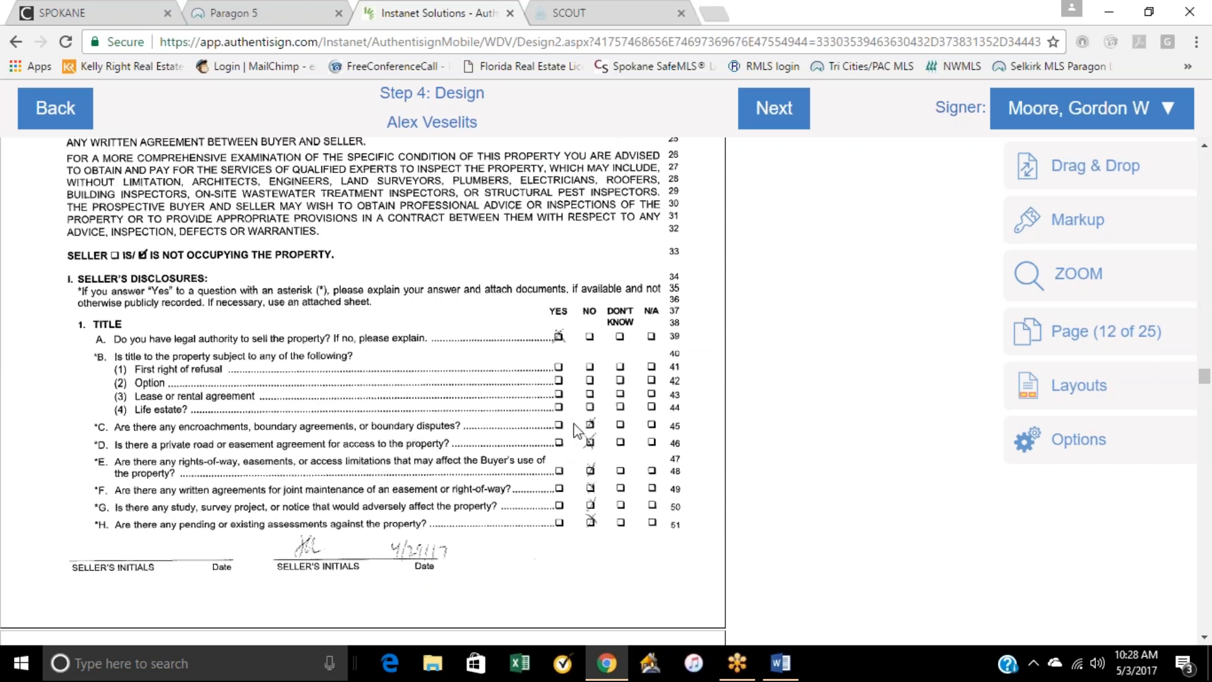
# Step: Place an initial block and an auto-date beside the seller's initials line on page 1 of the scanned Form 17
pyautogui.click(1068, 174)
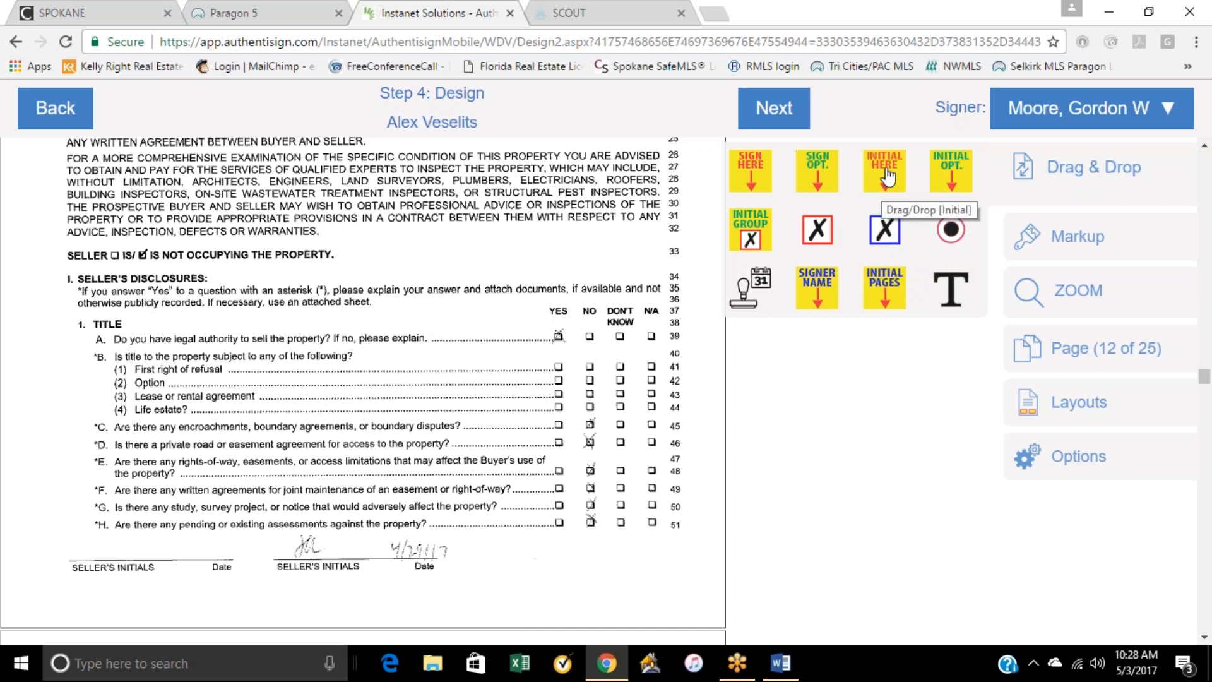
pyautogui.moveTo(887, 177); pyautogui.dragTo(546, 591)
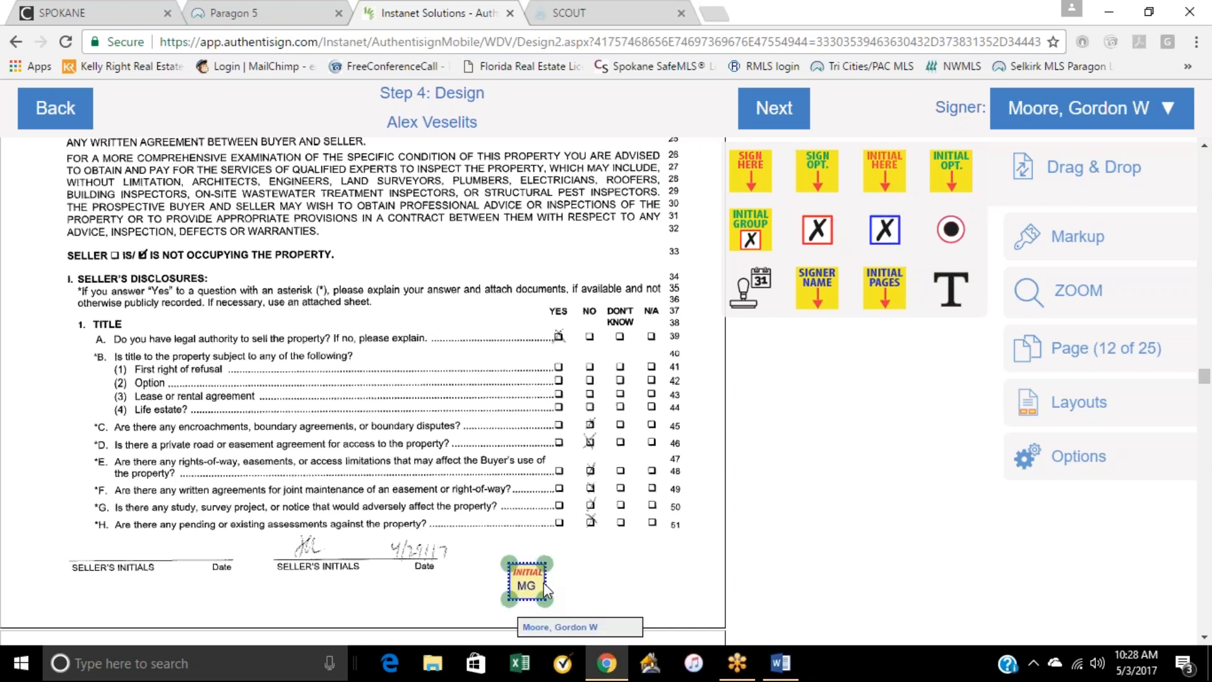
pyautogui.moveTo(769, 294); pyautogui.dragTo(625, 589)
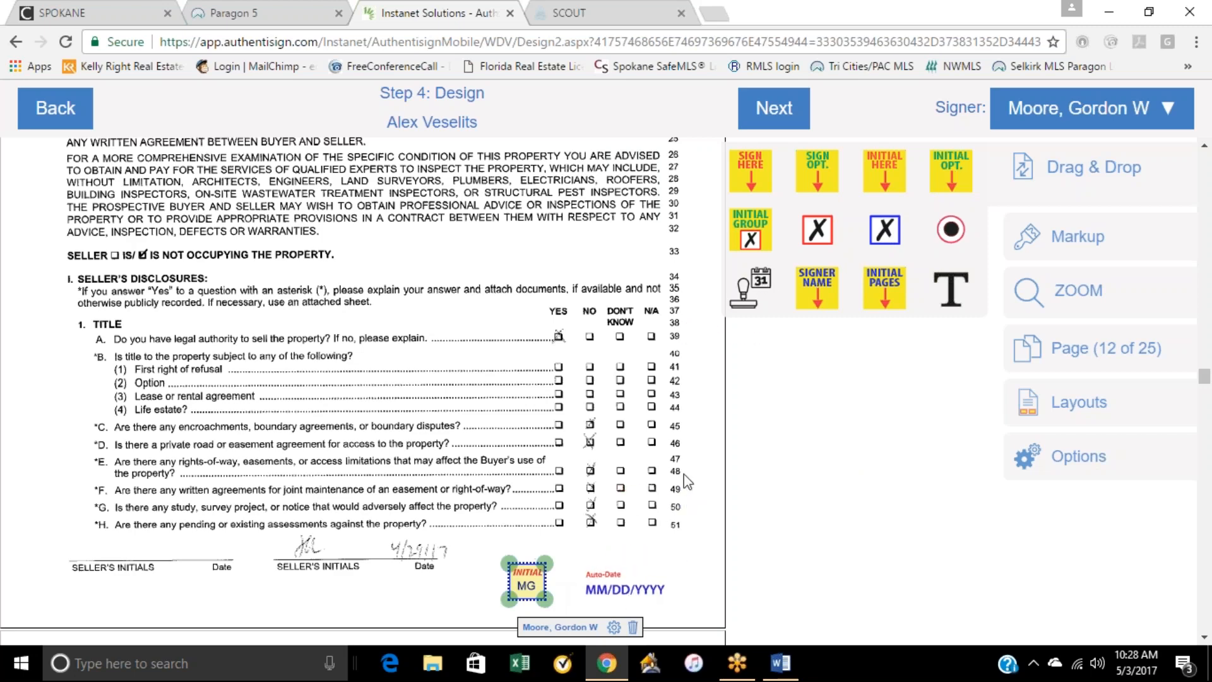
# Step: Add an initial block and an auto-date near the seller's initials line on page 2 of the scanned Form 17
pyautogui.scroll(-15, 684, 484)
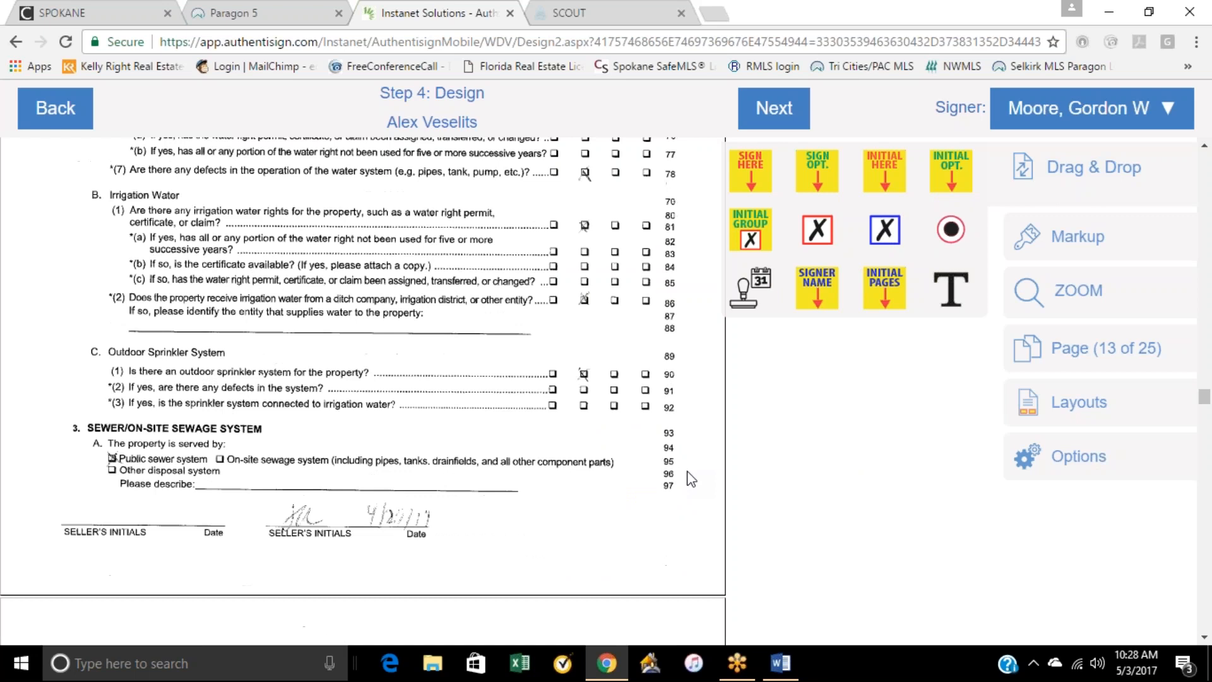
pyautogui.scroll(-1, 687, 472)
pyautogui.moveTo(871, 181); pyautogui.dragTo(530, 453)
pyautogui.moveTo(772, 278); pyautogui.dragTo(630, 472)
# Step: Add an initial block and an auto-date below the basement insulation question on page 3 of the scanned Form 17
pyautogui.scroll(-12, 606, 499)
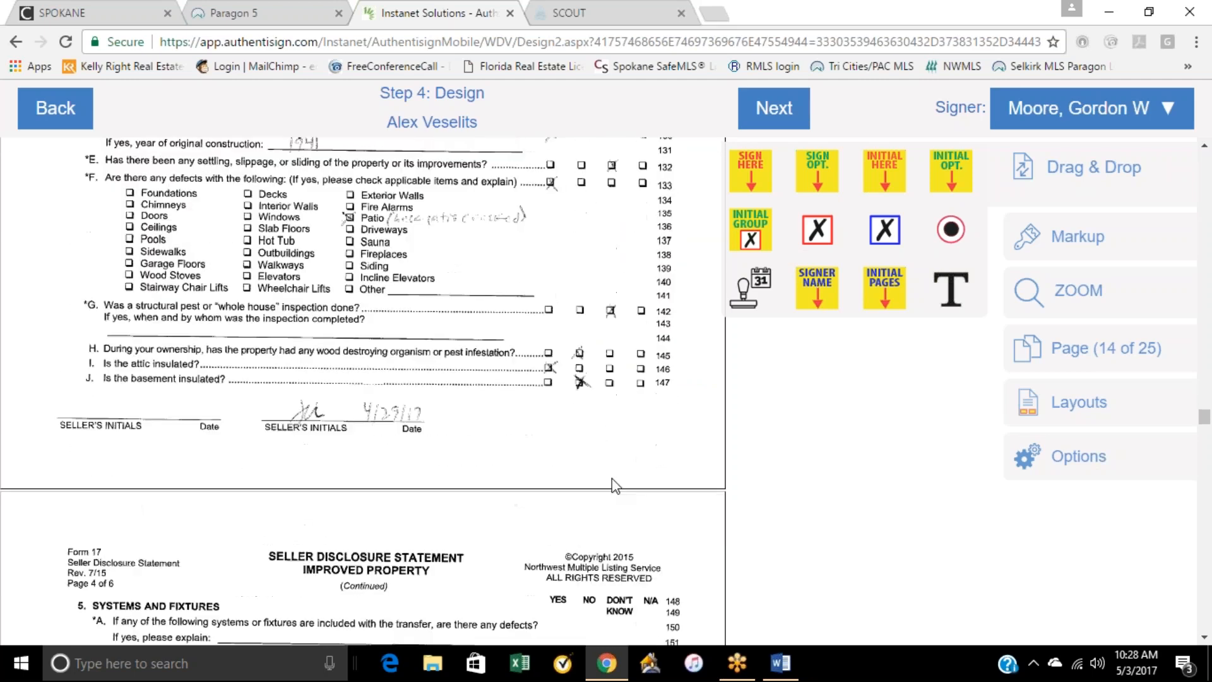
pyautogui.moveTo(886, 222); pyautogui.dragTo(547, 432)
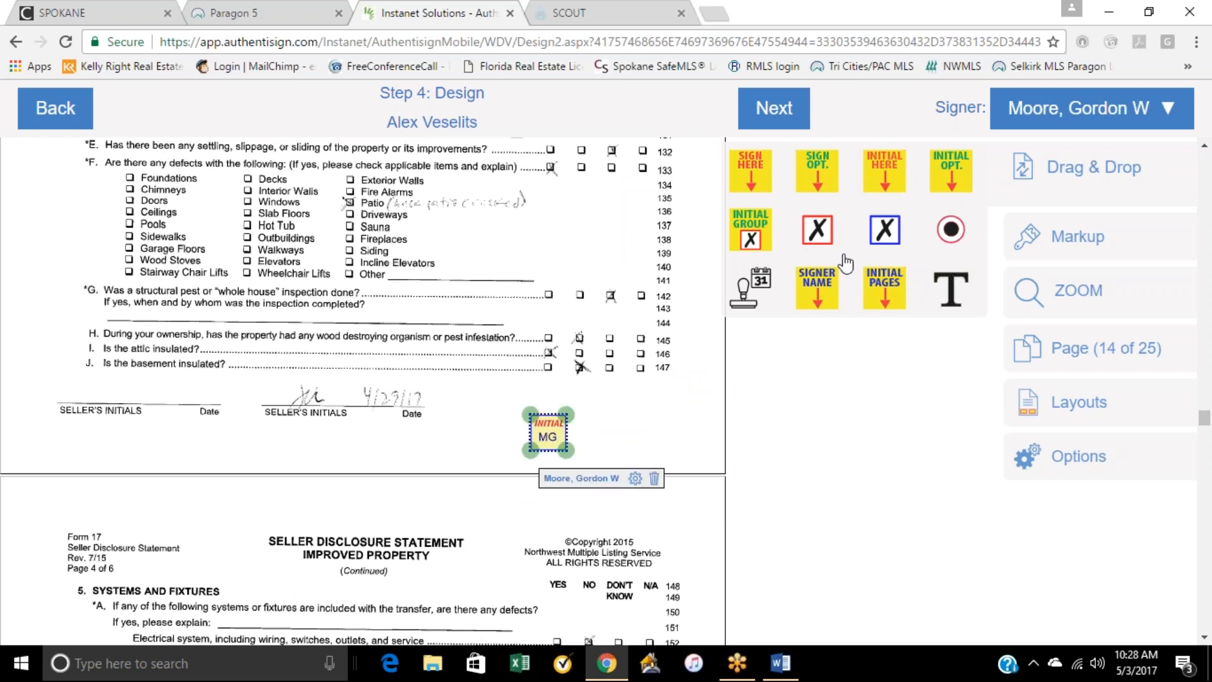
pyautogui.moveTo(751, 293); pyautogui.dragTo(634, 429)
# Step: Move the initial block and auto-date on page 3 of the scanned Form 17 onto the empty first seller's initials line
pyautogui.moveTo(542, 429); pyautogui.dragTo(119, 389)
pyautogui.rightClick(120, 389)
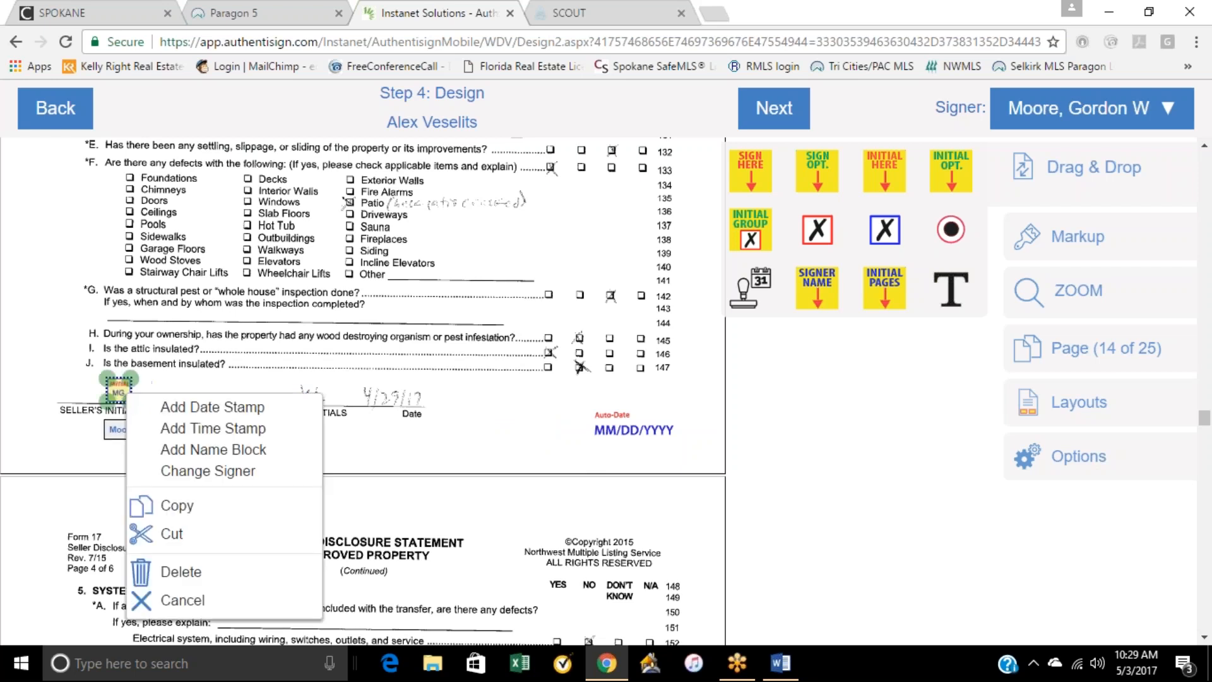
pyautogui.click(491, 459)
pyautogui.moveTo(616, 430); pyautogui.dragTo(82, 394)
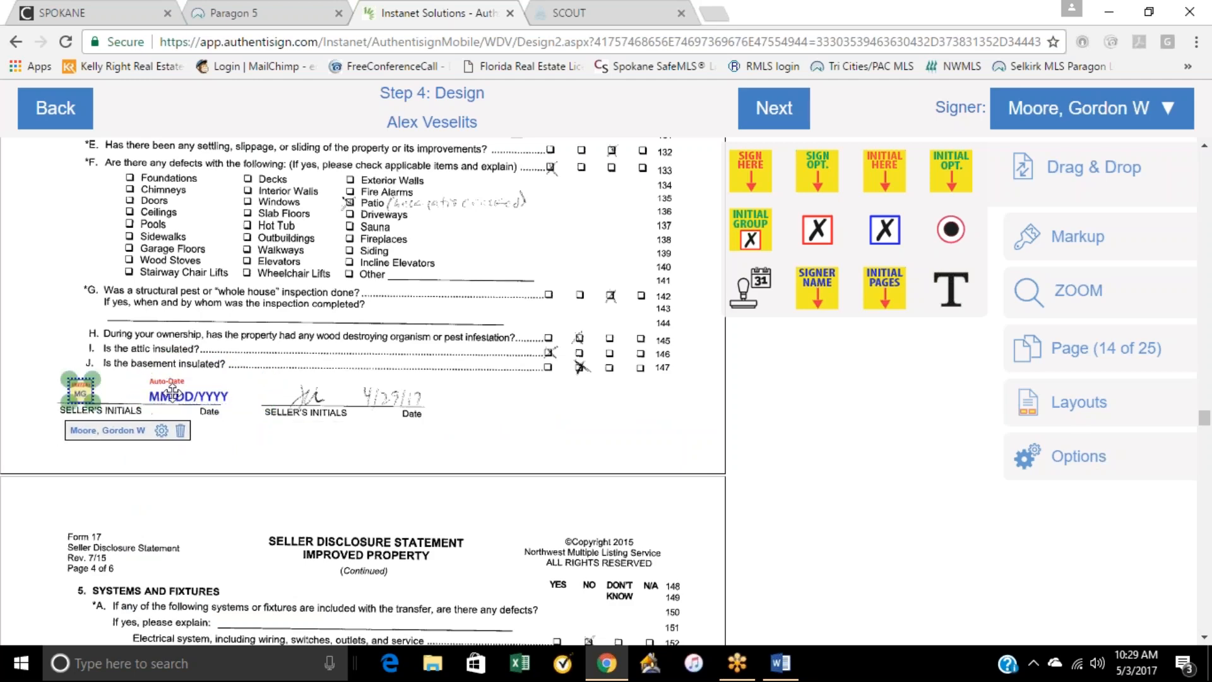
pyautogui.click(170, 395)
# Step: Place a signature block and an auto-date on the second seller line under Full Disclosure by Sellers on page 5 of the scanned Form 17
pyautogui.scroll(-10, 501, 495)
pyautogui.scroll(-10, 500, 496)
pyautogui.scroll(-10, 500, 495)
pyautogui.scroll(-4, 503, 495)
pyautogui.scroll(6, 110, 476)
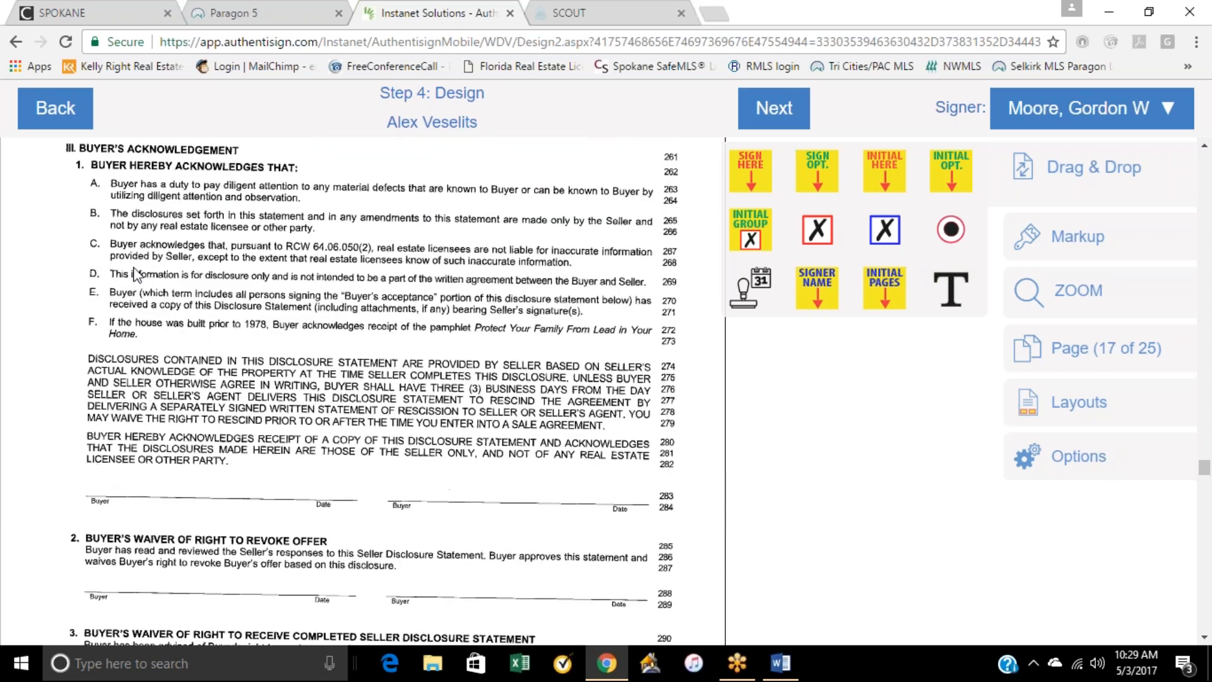
pyautogui.scroll(8, 185, 426)
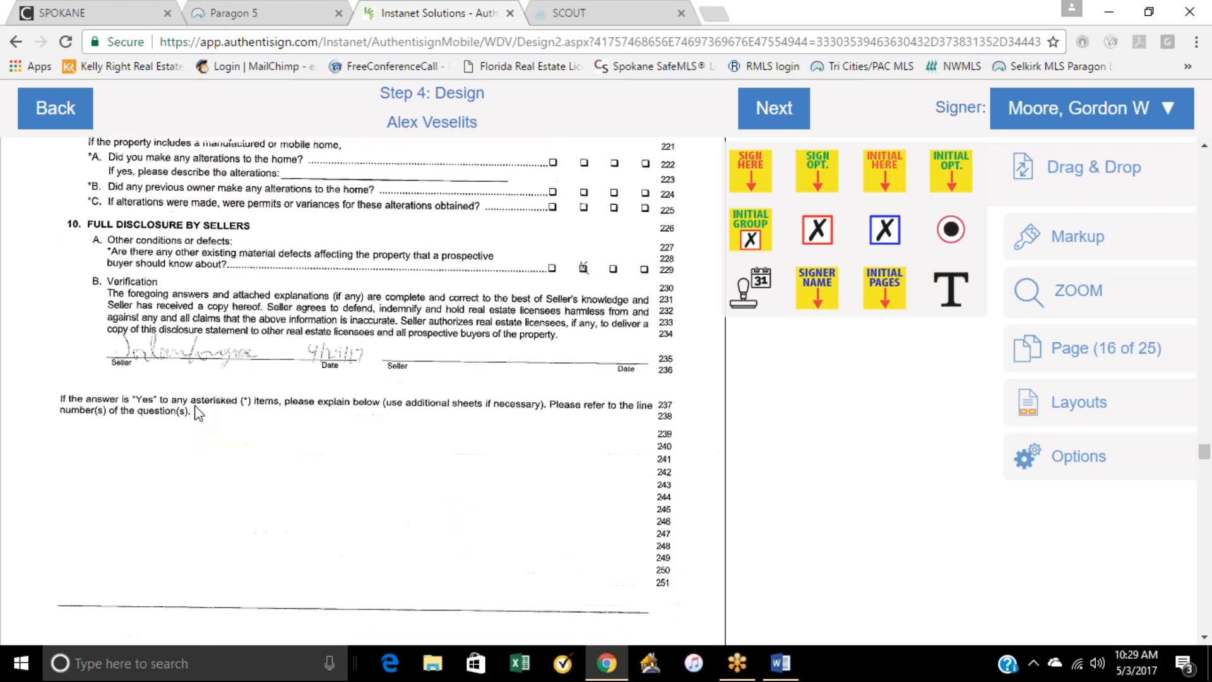
pyautogui.moveTo(754, 172)
pyautogui.mouseDown()
pyautogui.moveTo(710, 220)
pyautogui.moveTo(478, 290)
pyautogui.moveTo(428, 280)
pyautogui.mouseUp()
pyautogui.moveTo(751, 292); pyautogui.dragTo(606, 367)
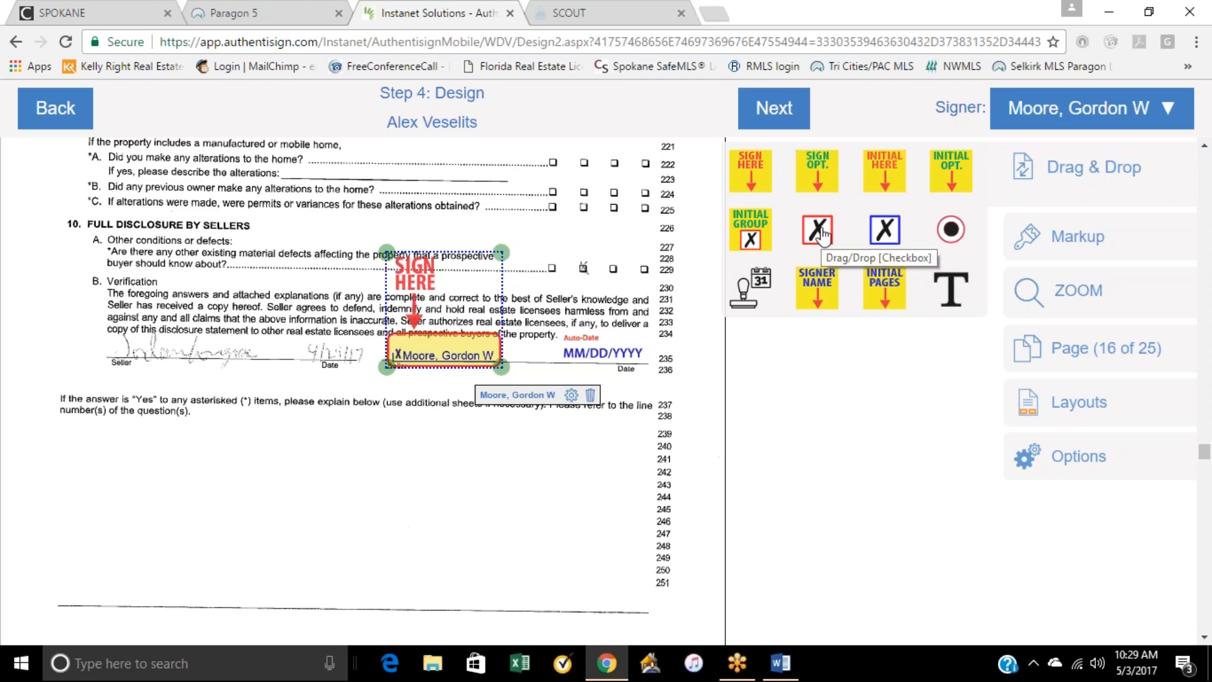
# Step: Place signer checkboxes in the Don't Know column for the smoke alarms and regular periodic assessments questions on the scanned Form 17
pyautogui.scroll(7, 493, 305)
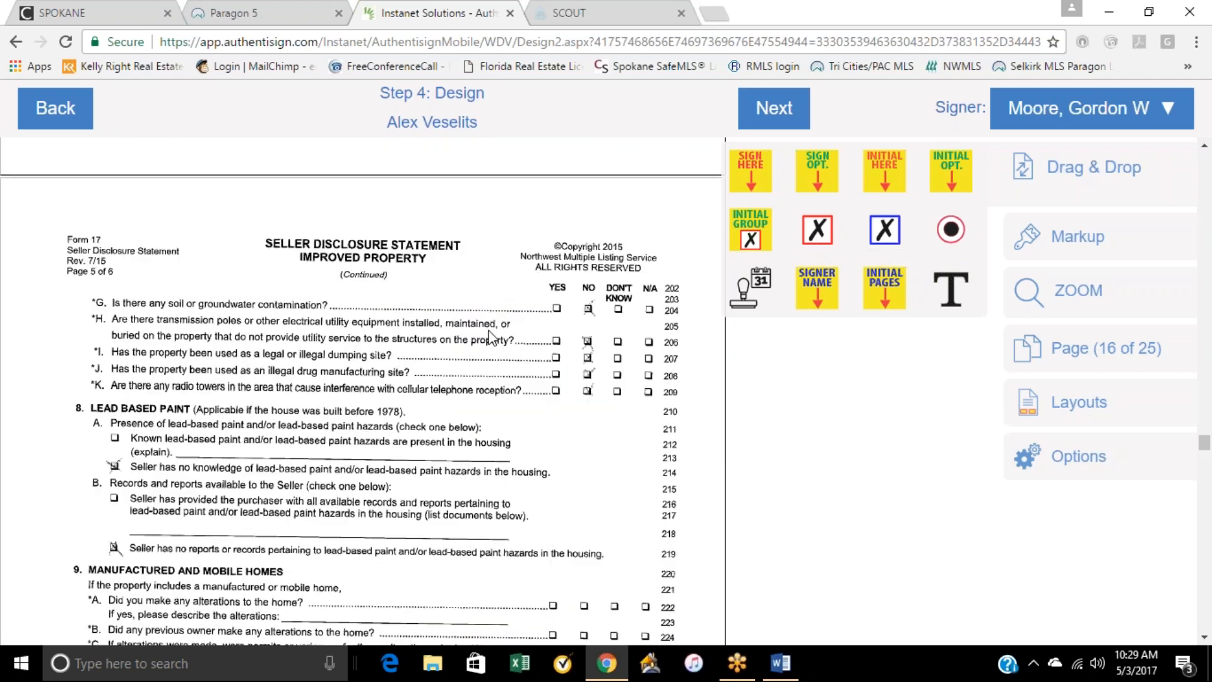
pyautogui.scroll(8, 493, 327)
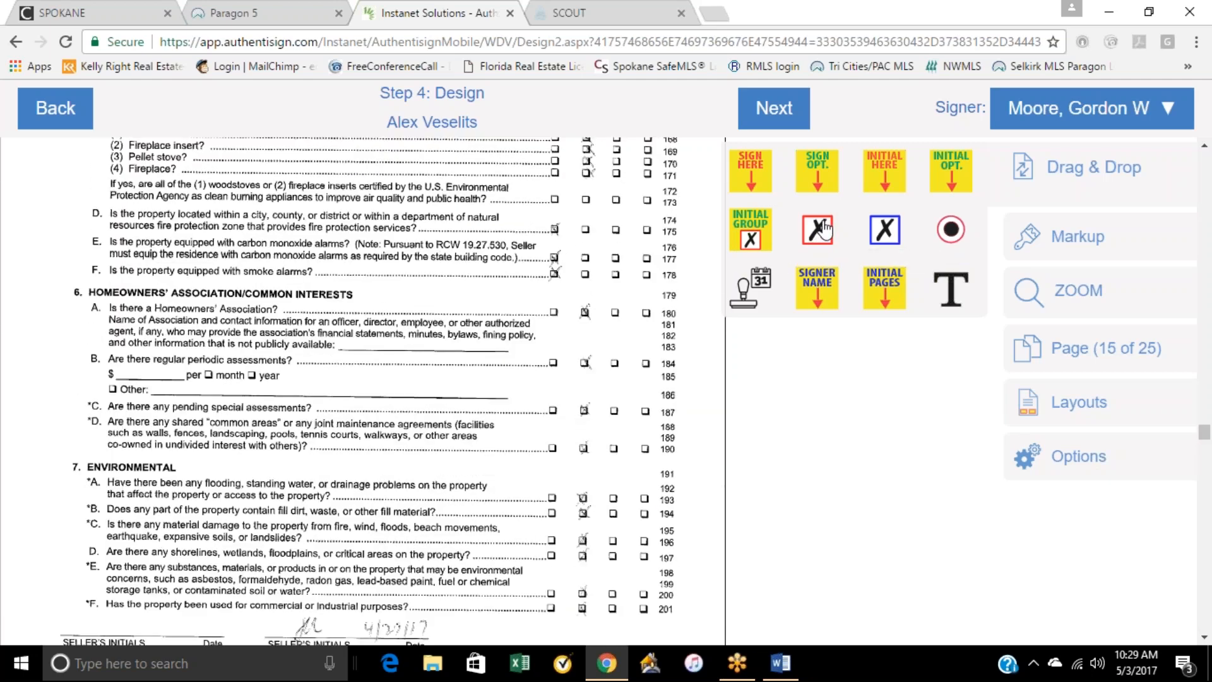
pyautogui.moveTo(818, 233); pyautogui.dragTo(643, 387)
pyautogui.moveTo(884, 235); pyautogui.dragTo(617, 276)
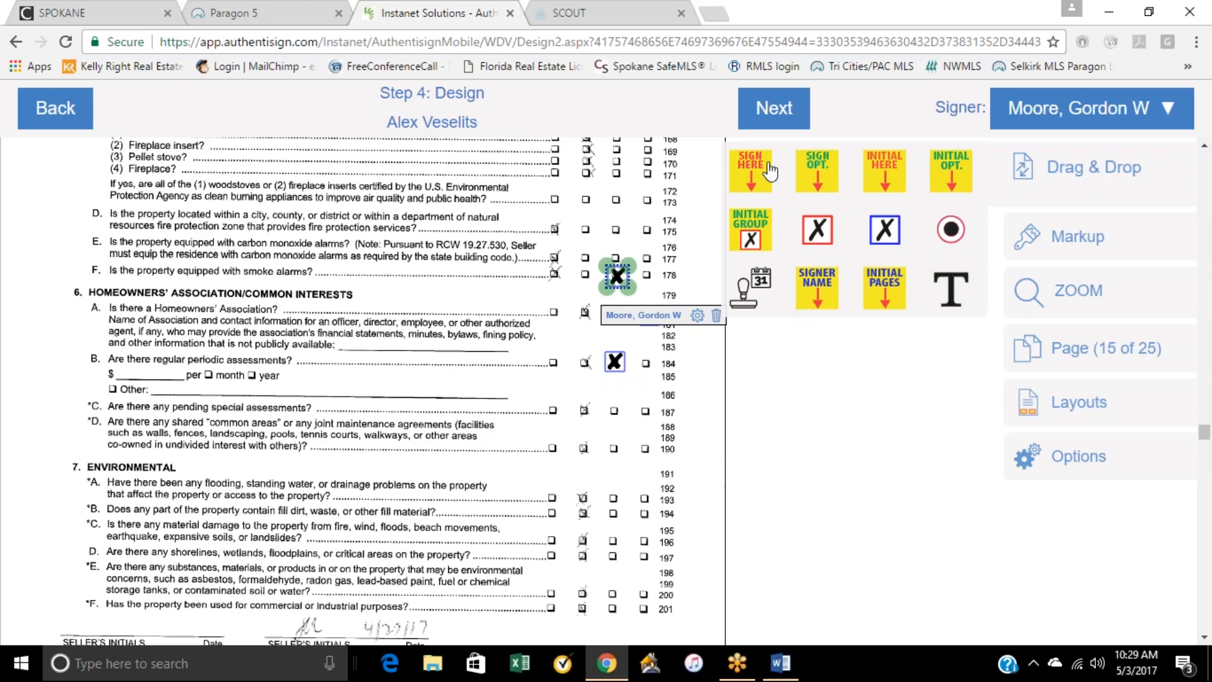
# Step: Place a signature block and an auto-date on the second seller line of the scanned Exclusive Right to Sell Listing Agreement's last page
pyautogui.scroll(-20, 787, 427)
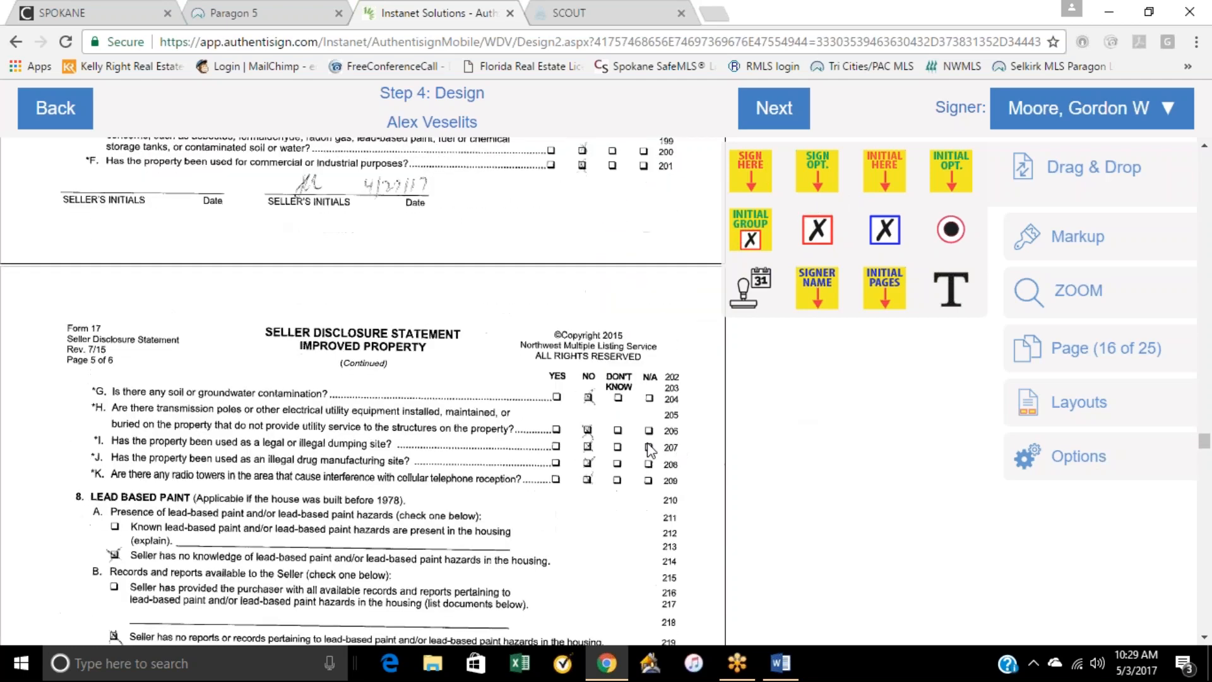
pyautogui.scroll(-12, 646, 446)
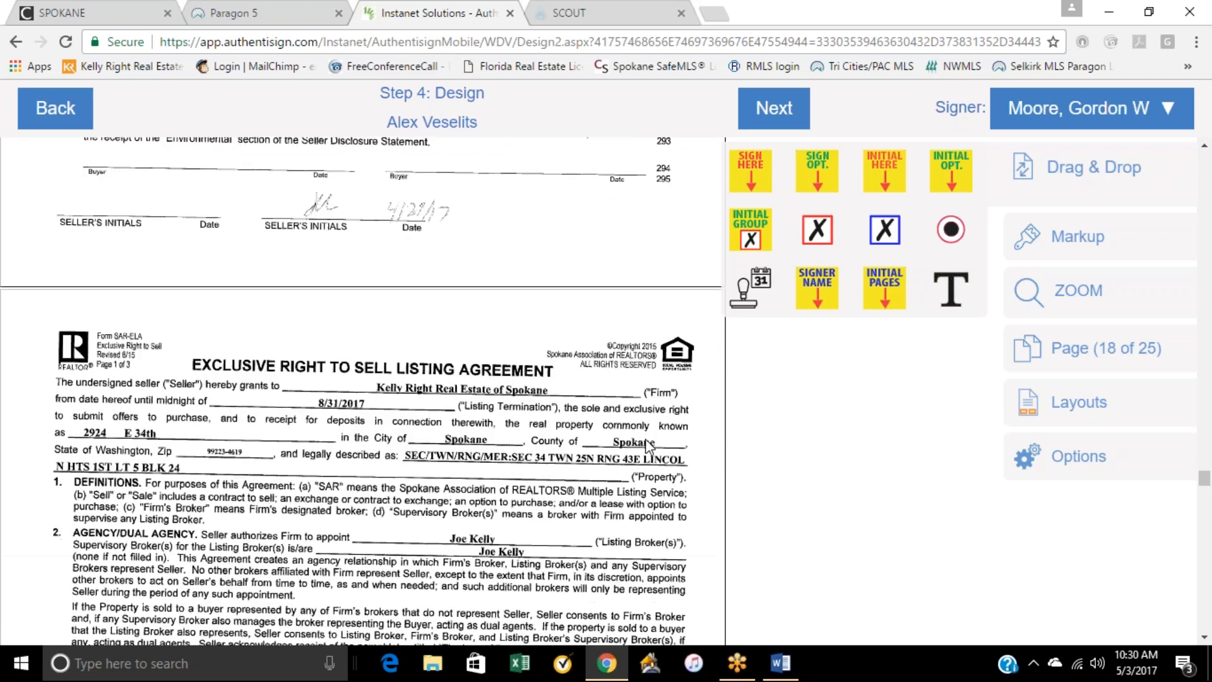
pyautogui.scroll(-12, 647, 447)
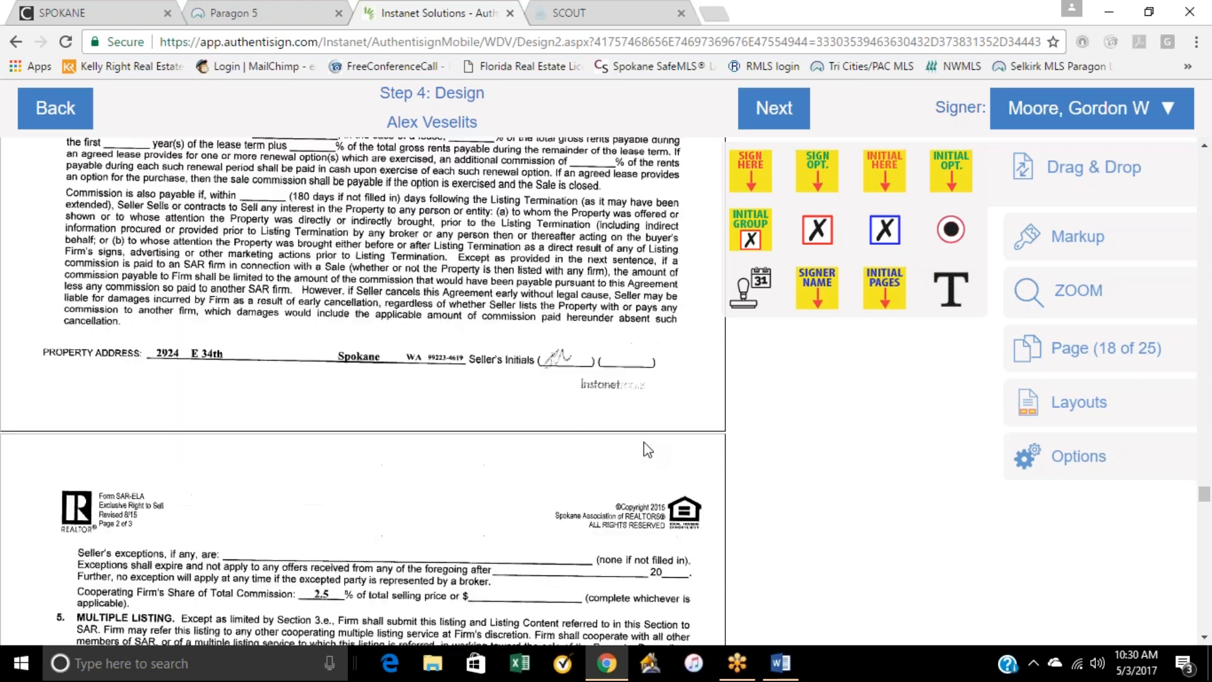
pyautogui.scroll(-15, 638, 453)
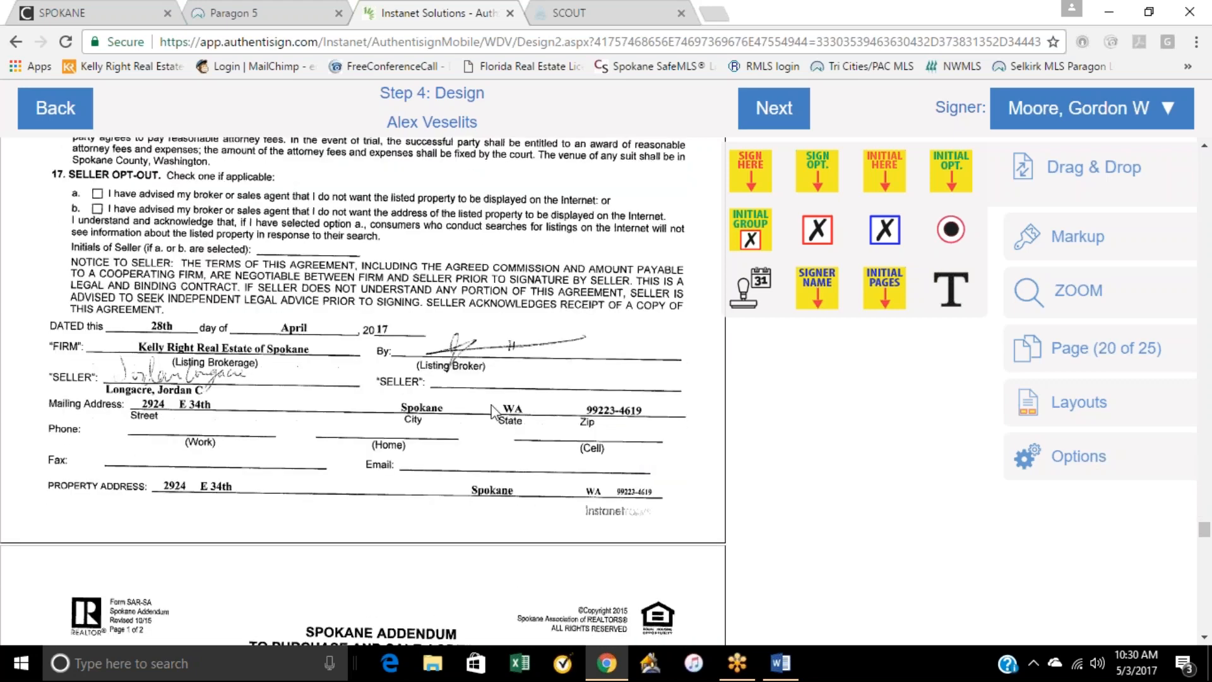
pyautogui.moveTo(751, 170)
pyautogui.mouseDown()
pyautogui.moveTo(708, 291)
pyautogui.moveTo(614, 332)
pyautogui.moveTo(505, 309)
pyautogui.mouseUp()
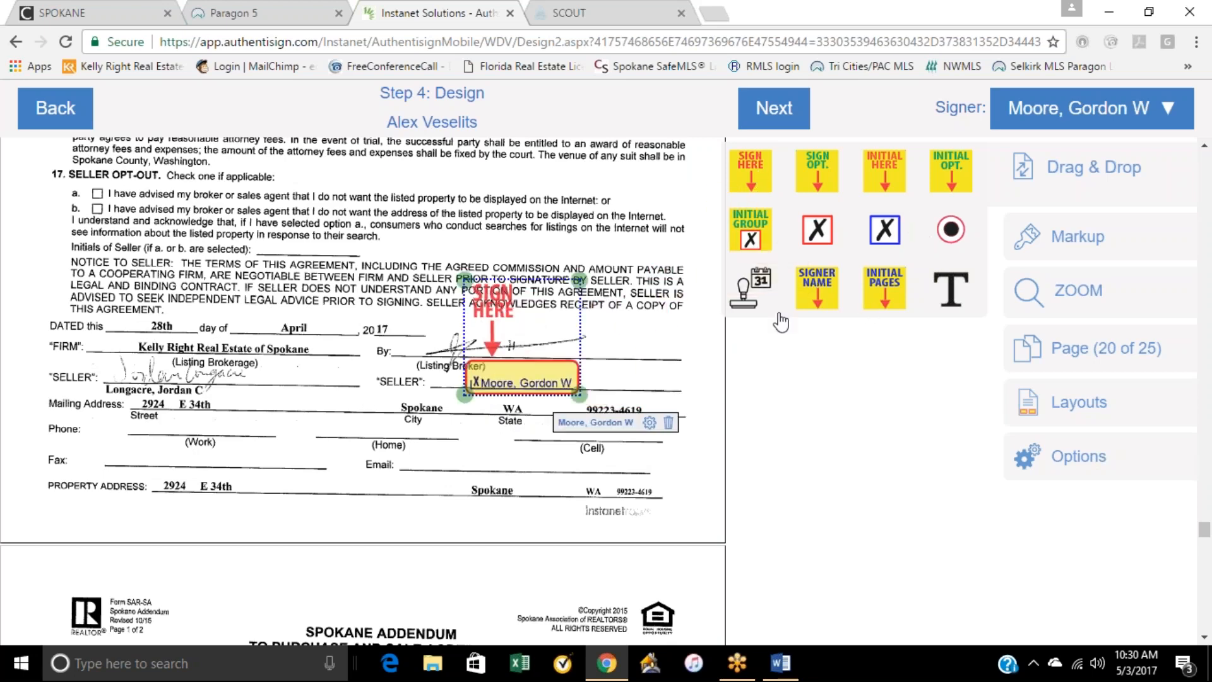
pyautogui.moveTo(735, 296); pyautogui.dragTo(584, 391)
# Step: Place an initial block below the last Seller/Lessor initials line on page 1 of the scanned Form 22J
pyautogui.scroll(-20, 423, 392)
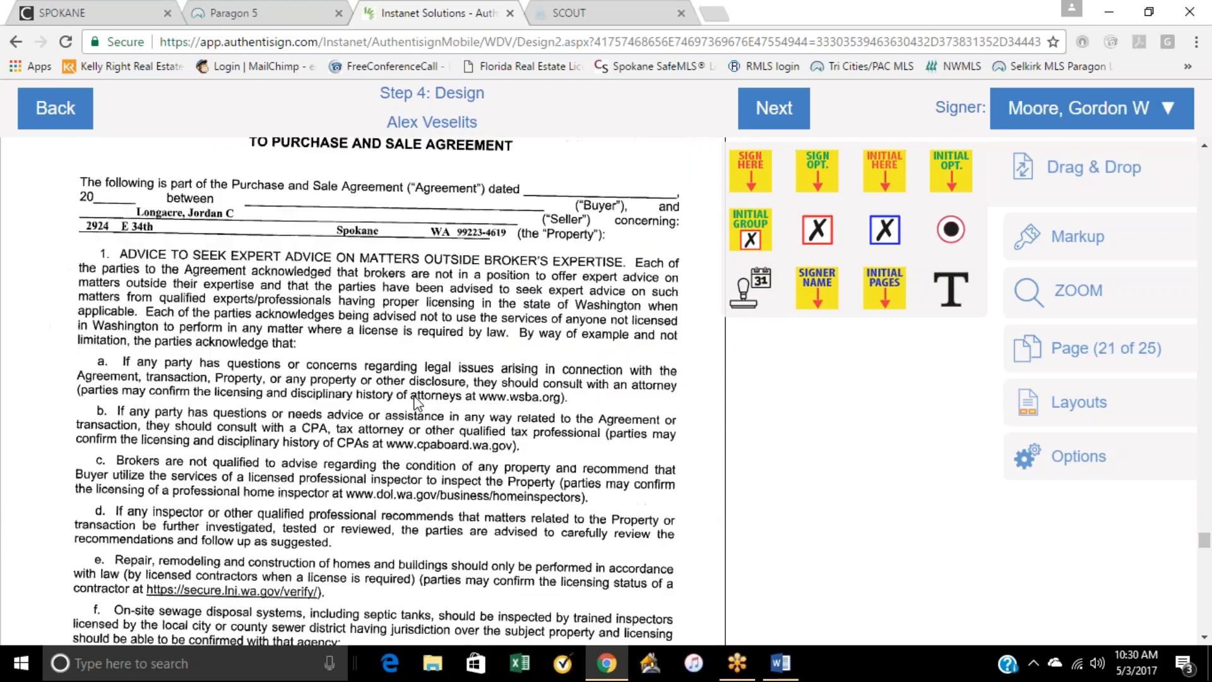
pyautogui.scroll(-5, 421, 403)
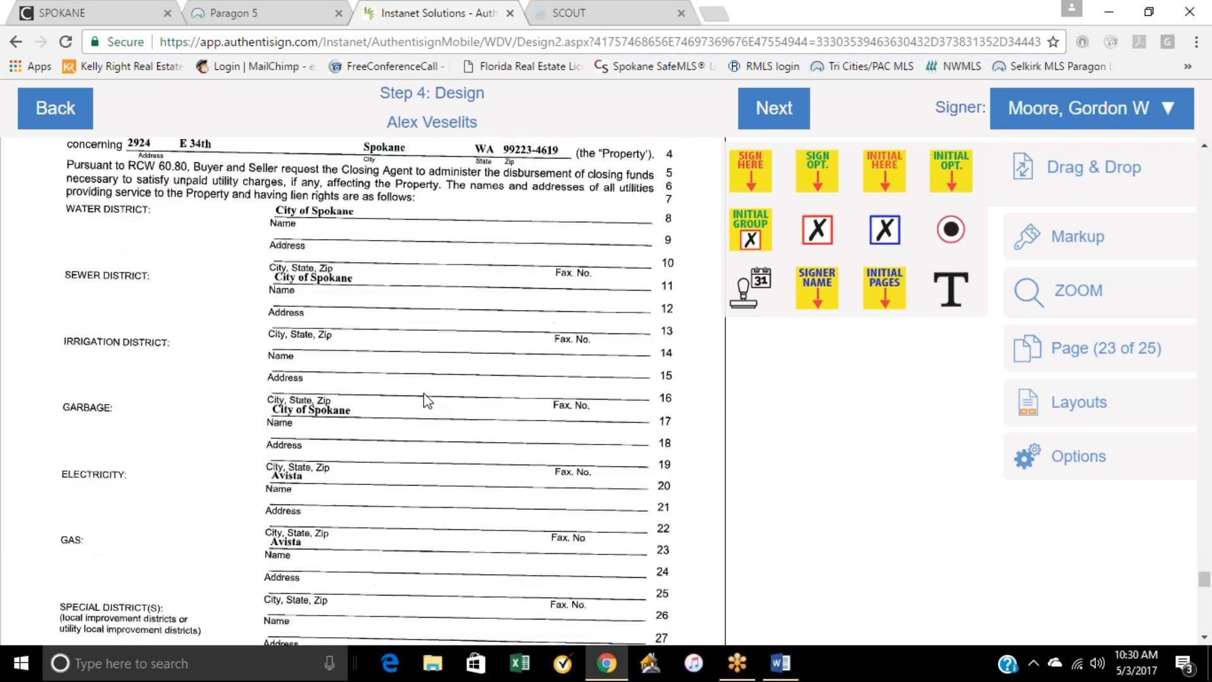
pyautogui.scroll(-4, 427, 399)
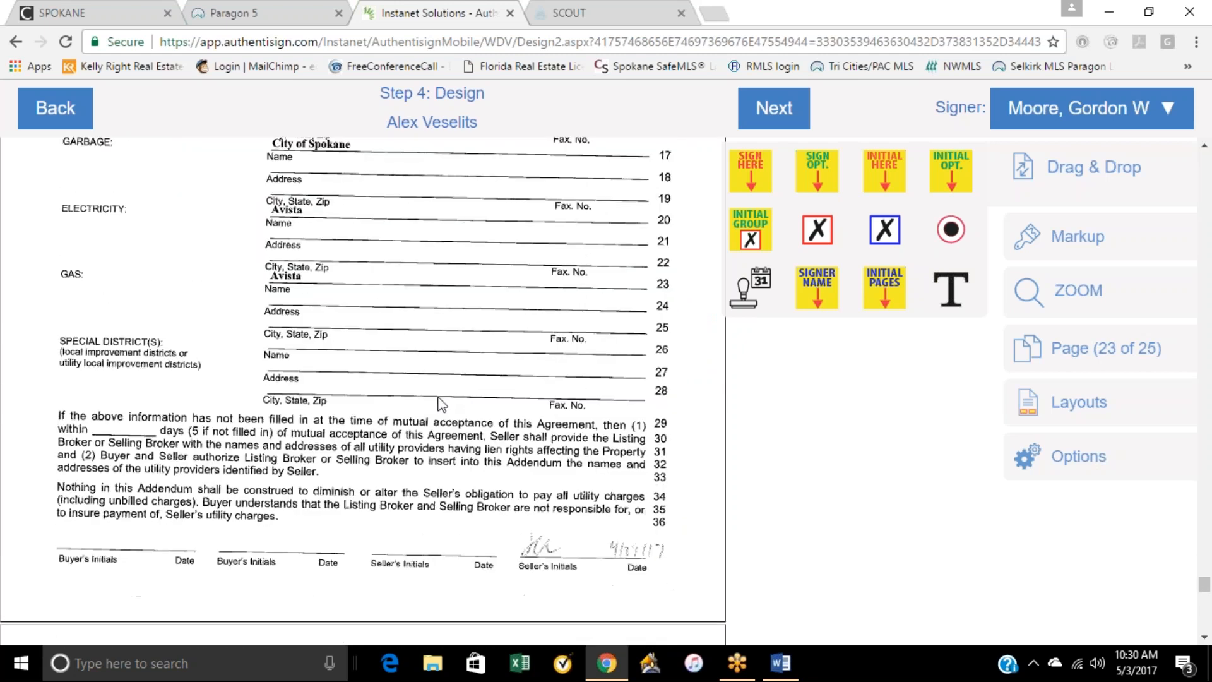
pyautogui.scroll(-12, 449, 385)
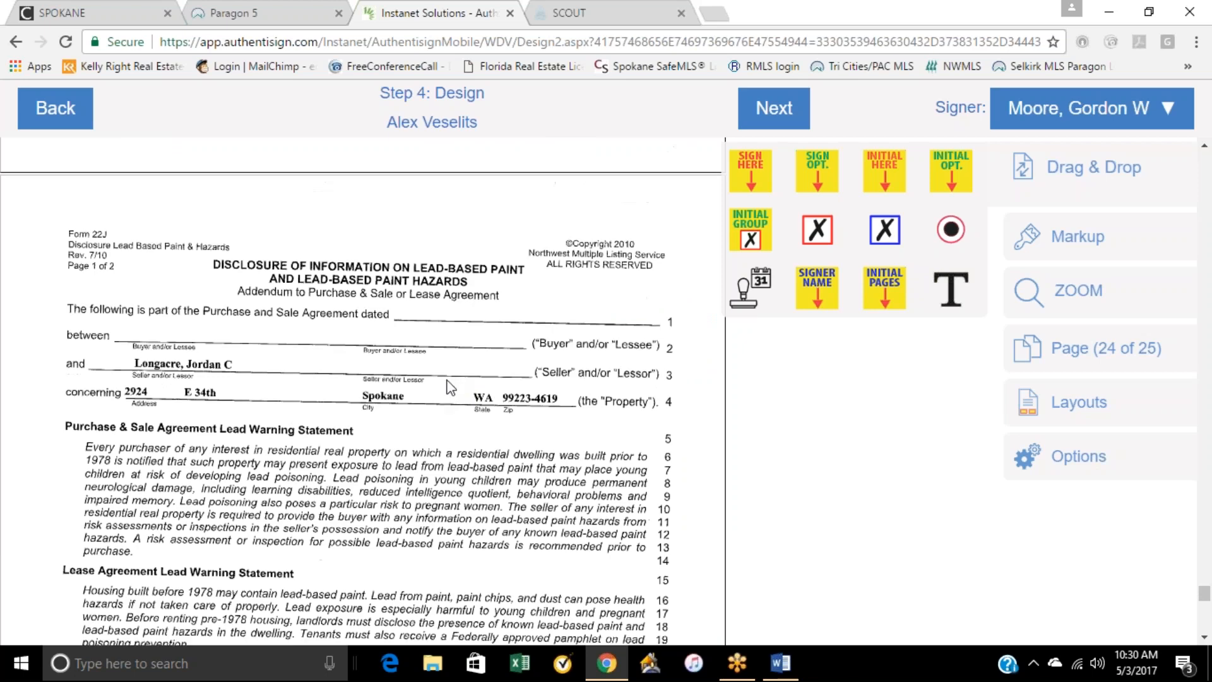
pyautogui.scroll(-5, 450, 388)
pyautogui.scroll(6, 450, 388)
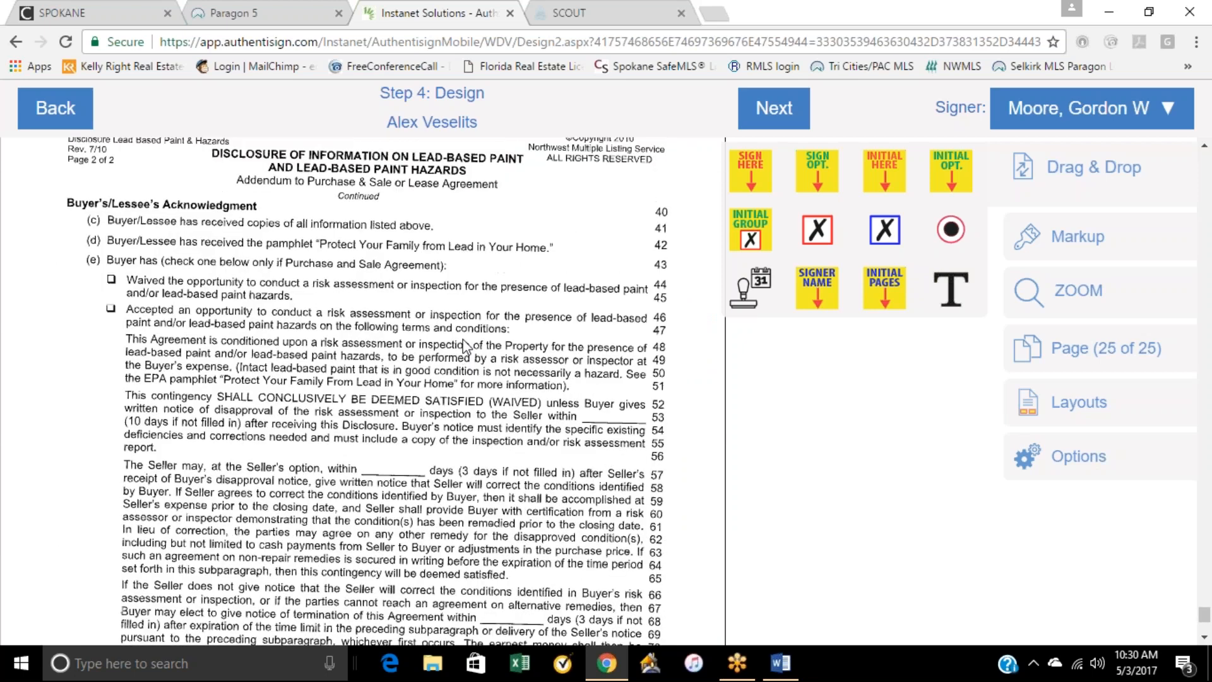
pyautogui.moveTo(862, 164); pyautogui.dragTo(550, 482)
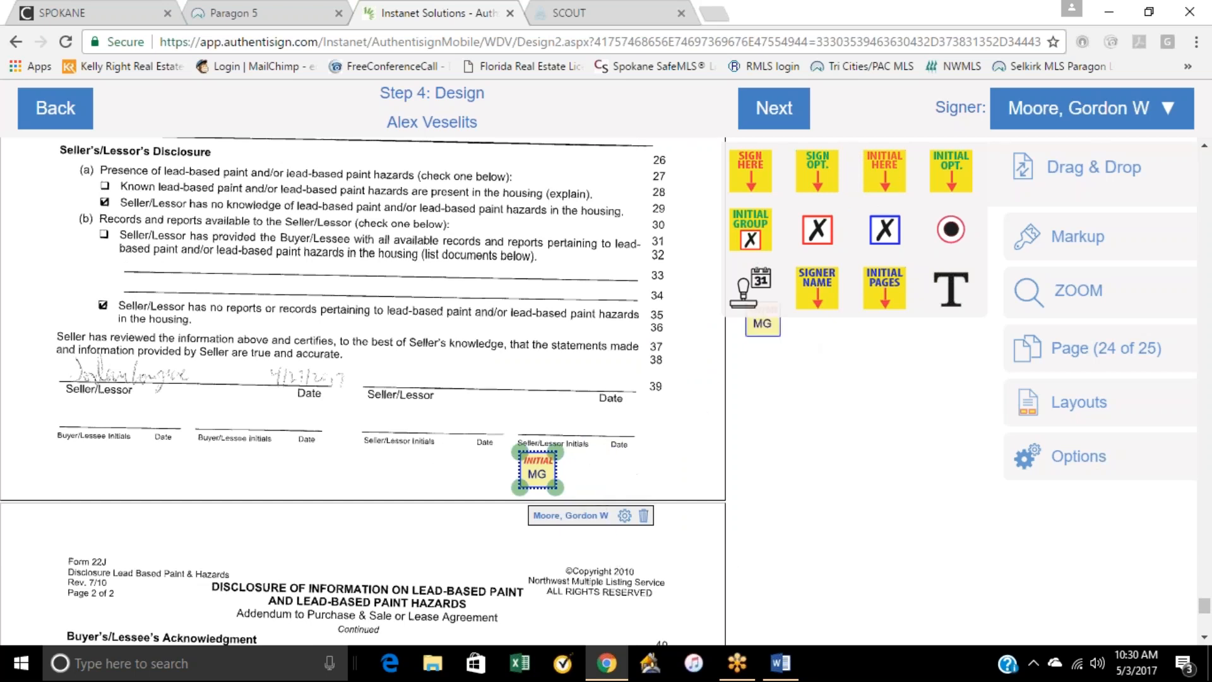
# Step: Check the available signers and place a signature block and an auto-date below the first Seller/Lessor line on page 1 of the scanned Form 22J
pyautogui.click(1095, 120)
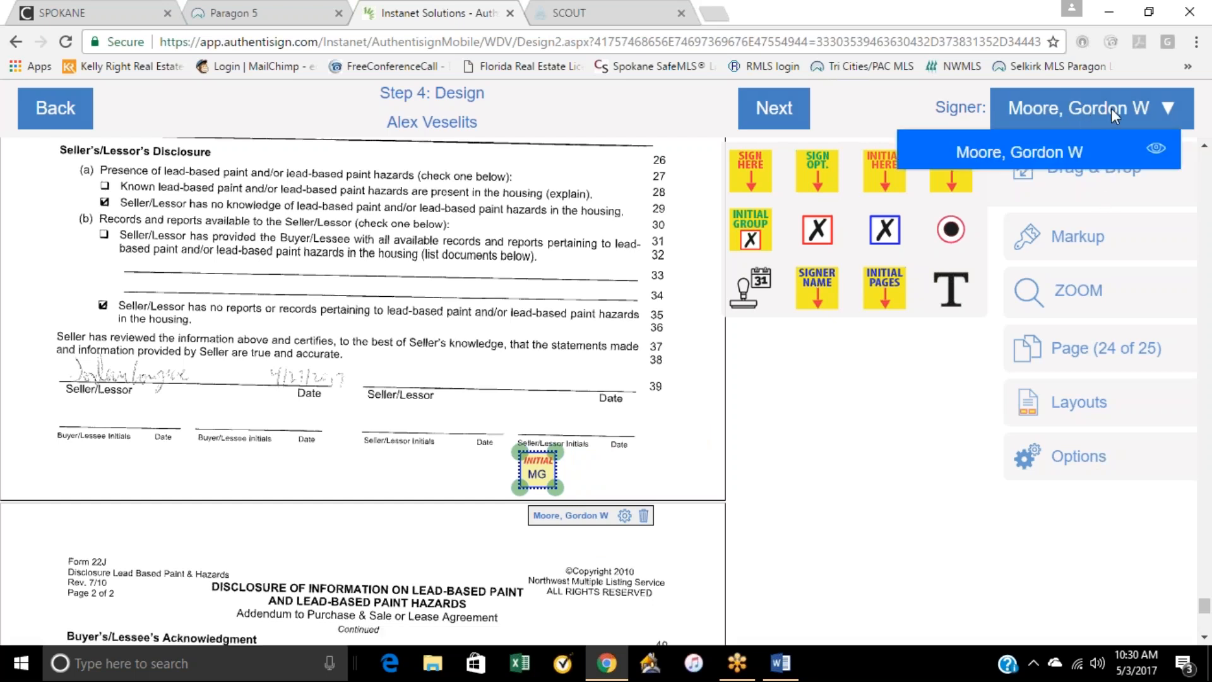
pyautogui.click(1110, 108)
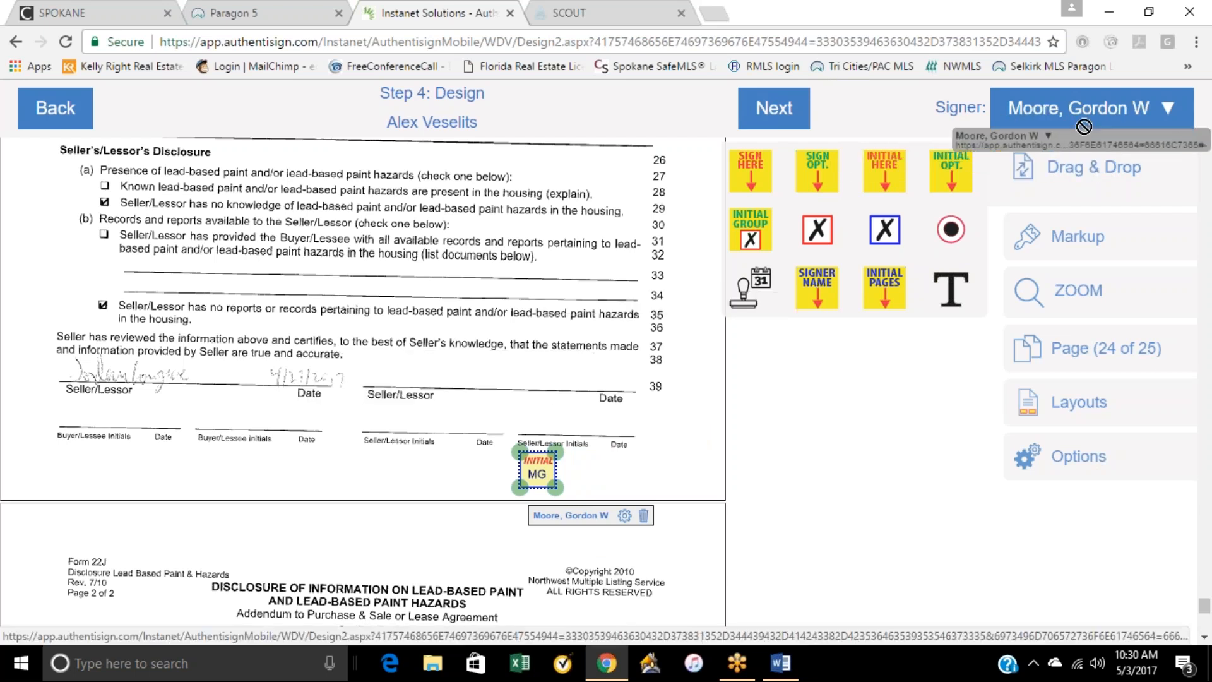
pyautogui.moveTo(753, 183); pyautogui.dragTo(70, 352)
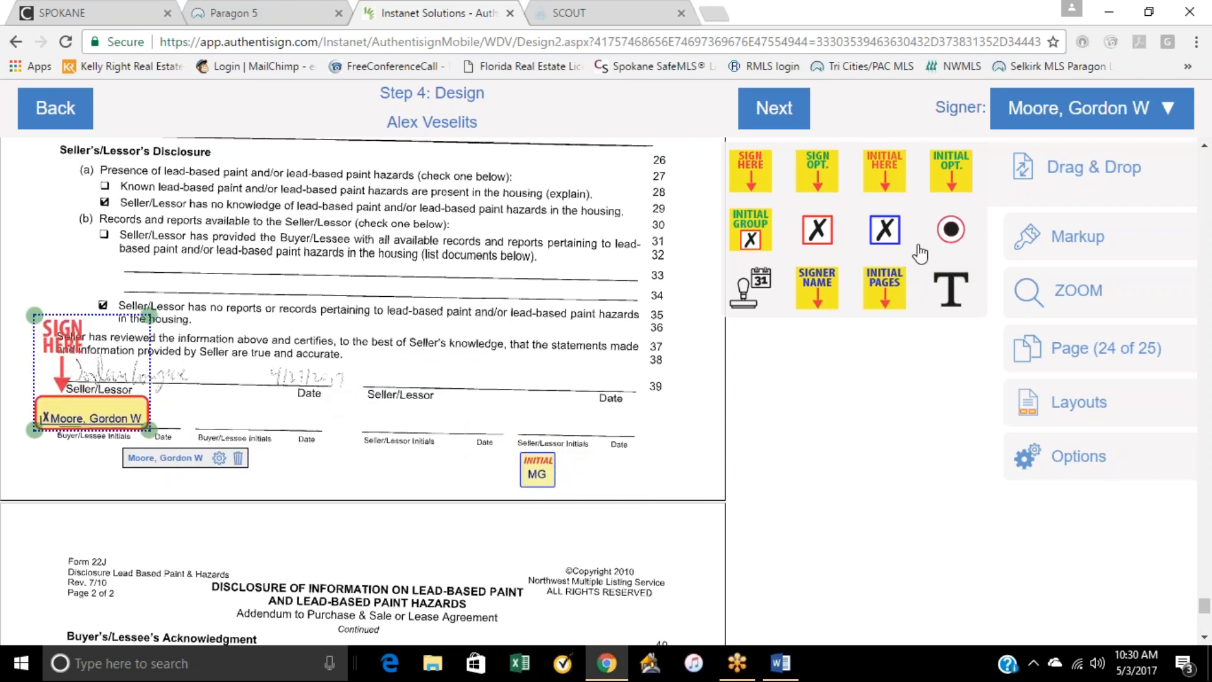
pyautogui.moveTo(755, 296); pyautogui.dragTo(253, 440)
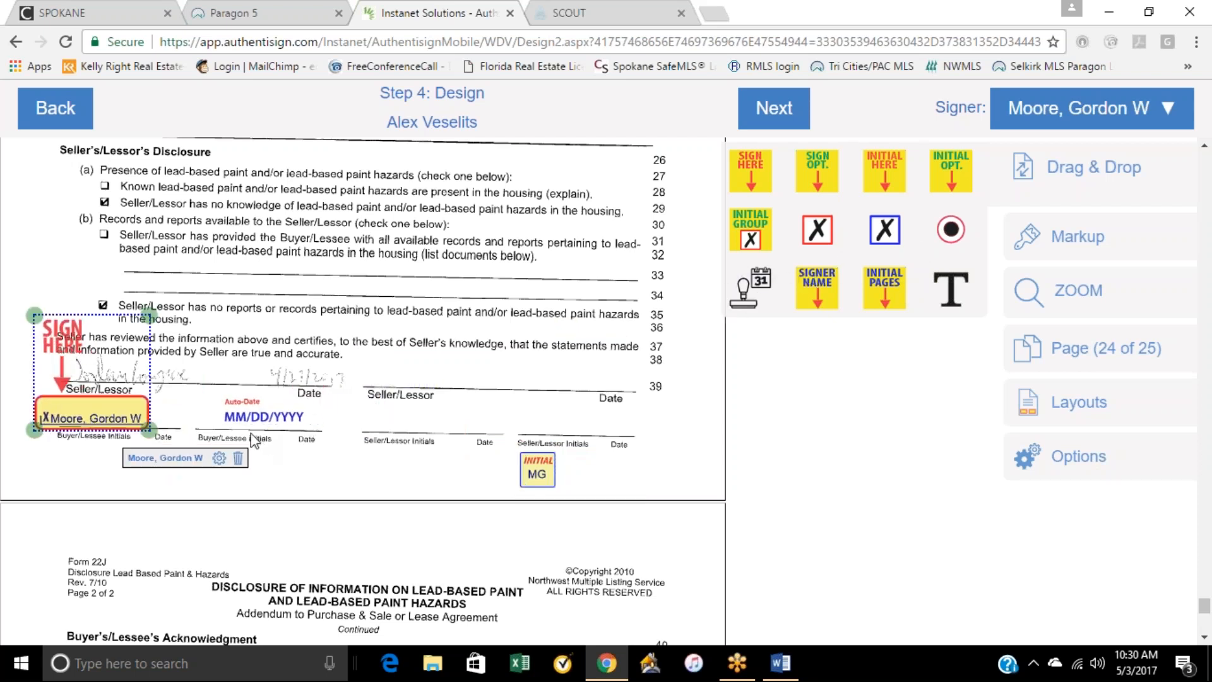
# Step: Reselect the seller as signer and place a signature block and an auto-date below the second Seller/Lessor line on the scanned Form 22J
pyautogui.click(1165, 123)
pyautogui.click(1157, 169)
pyautogui.moveTo(739, 167)
pyautogui.mouseDown()
pyautogui.moveTo(631, 281)
pyautogui.moveTo(401, 351)
pyautogui.mouseUp()
pyautogui.moveTo(738, 292); pyautogui.dragTo(588, 396)
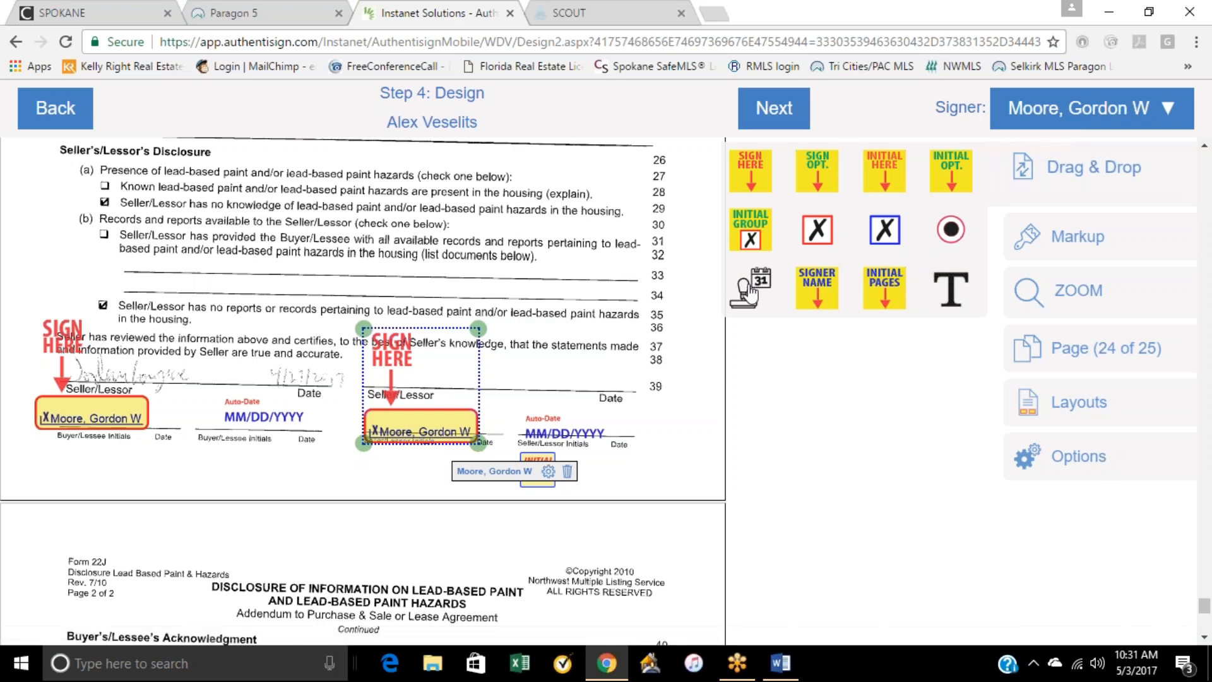
# Step: Nudge the signature block at the second Seller/Lessor line on Form 22J slightly upward, review the adjacent pages and finish the signing design
pyautogui.moveTo(448, 421); pyautogui.dragTo(455, 417)
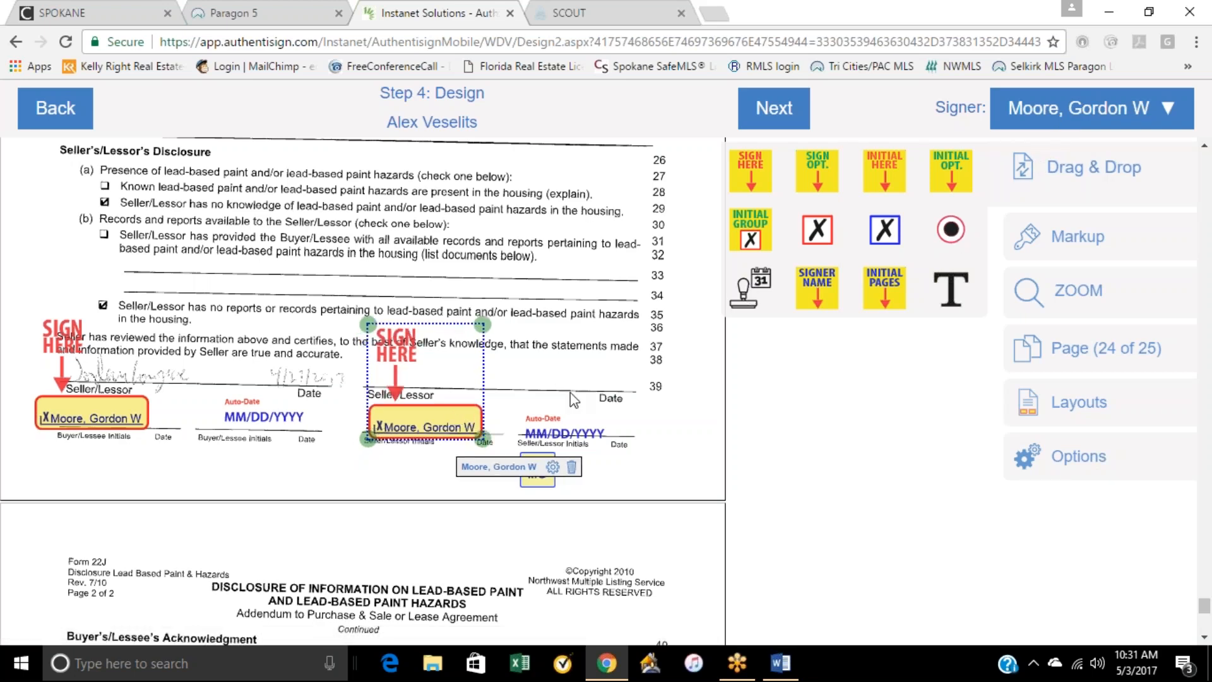
pyautogui.scroll(-15, 558, 320)
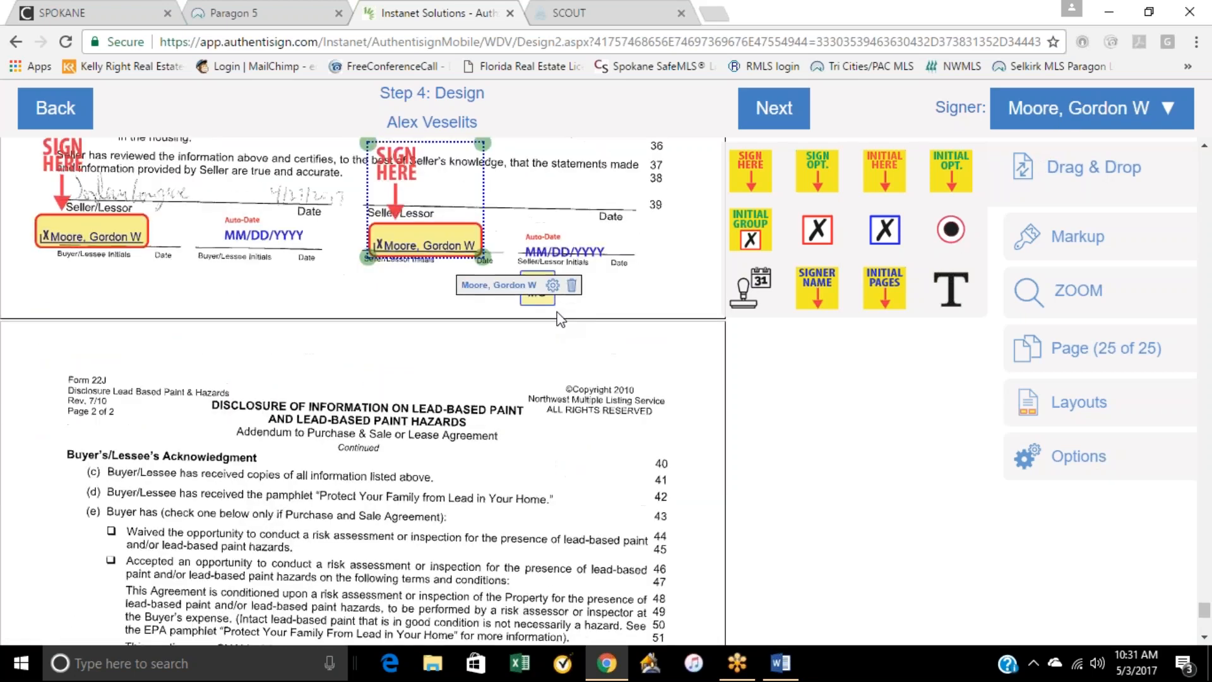
pyautogui.scroll(20, 558, 320)
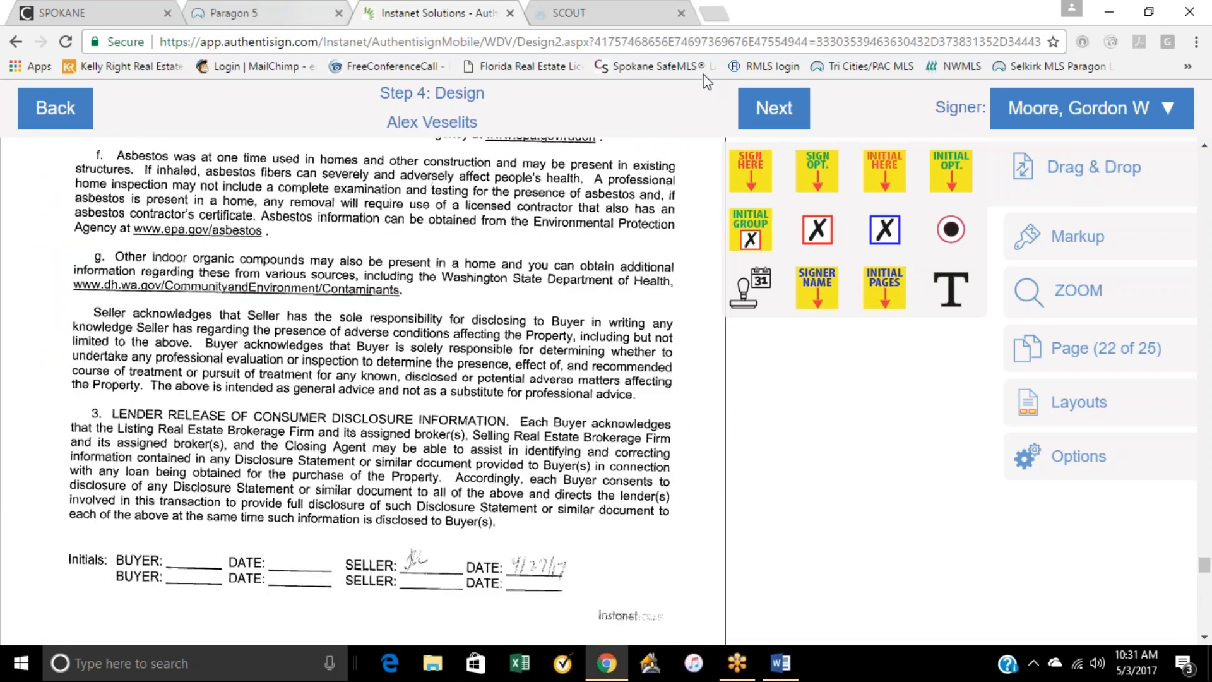
pyautogui.click(773, 108)
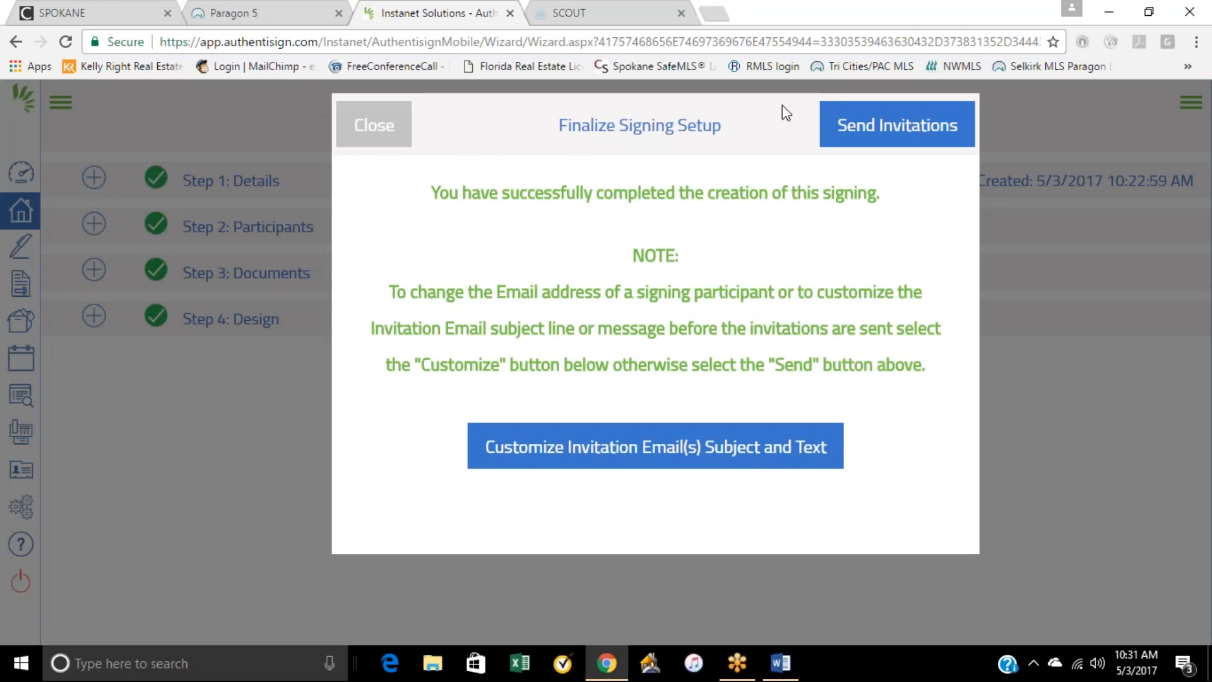
# Step: Customize the seller's invitation email with the message "hope you arew having fun in maui please sign where indicated."
pyautogui.click(663, 460)
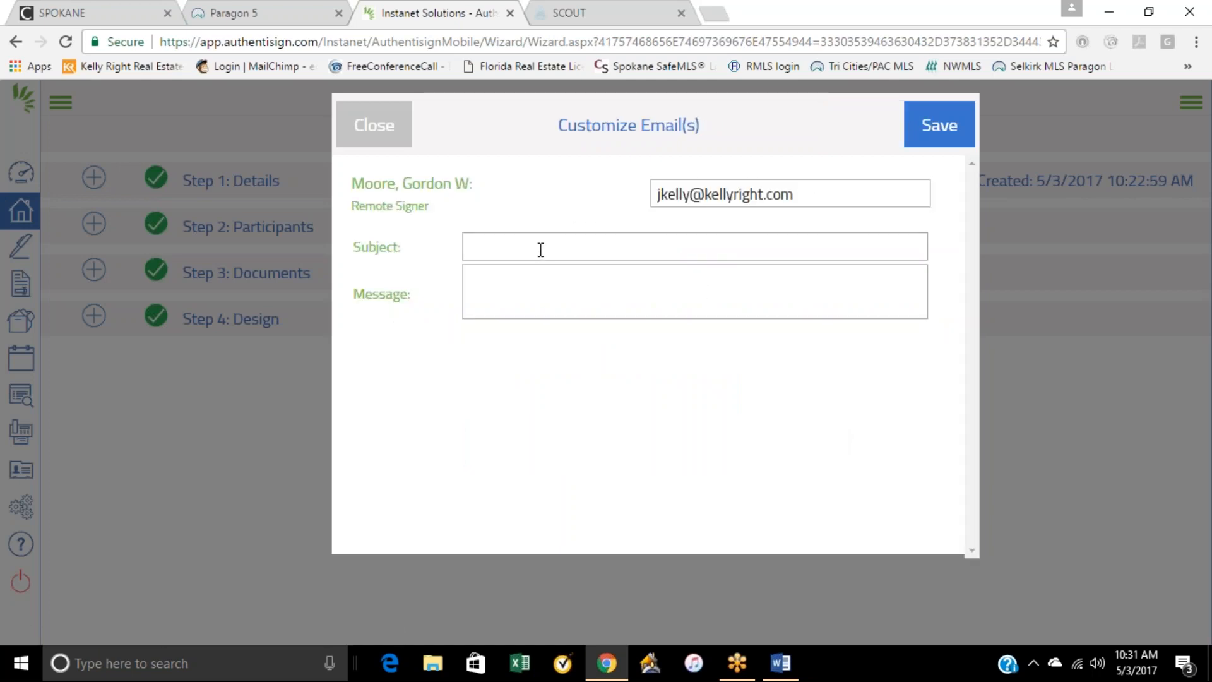
pyautogui.click(539, 274)
pyautogui.write('hope you arew')
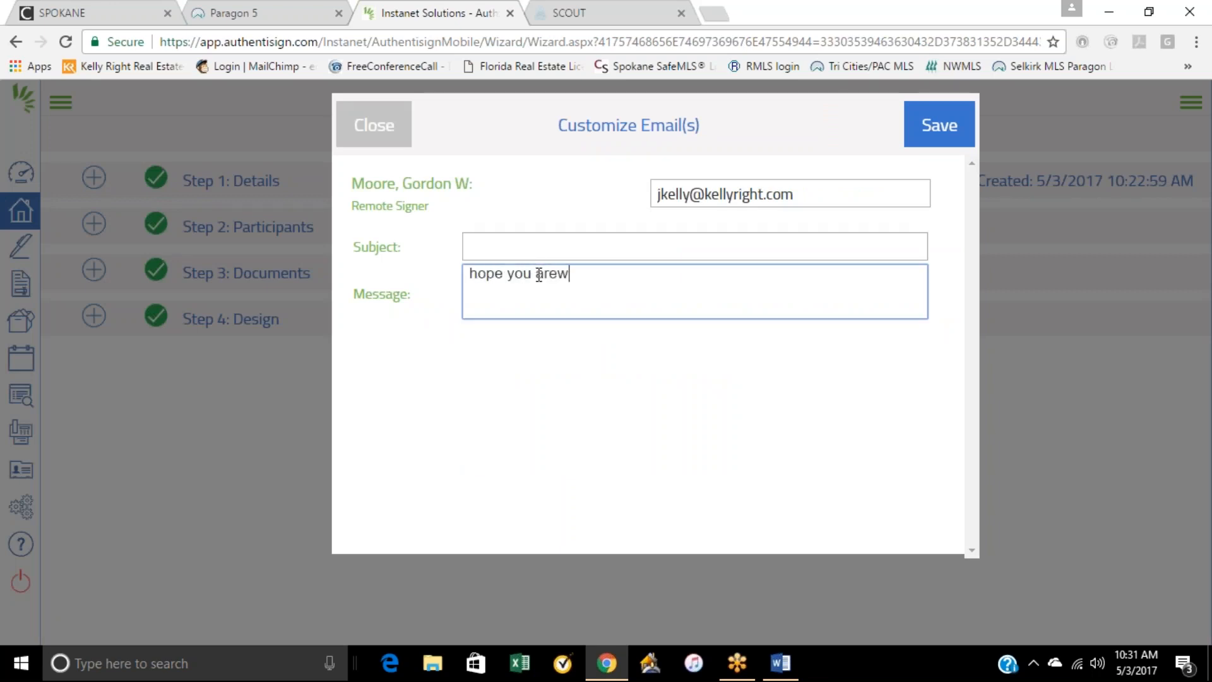
pyautogui.write(' having fun in m')
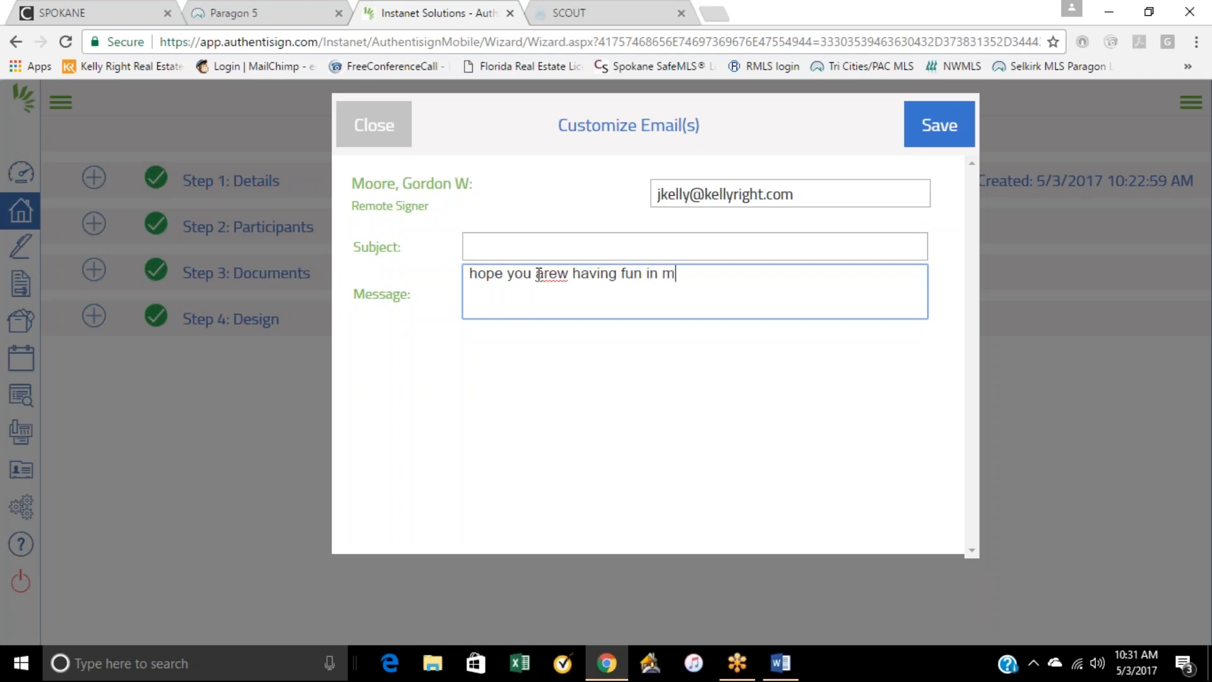
pyautogui.write('aui  please sign')
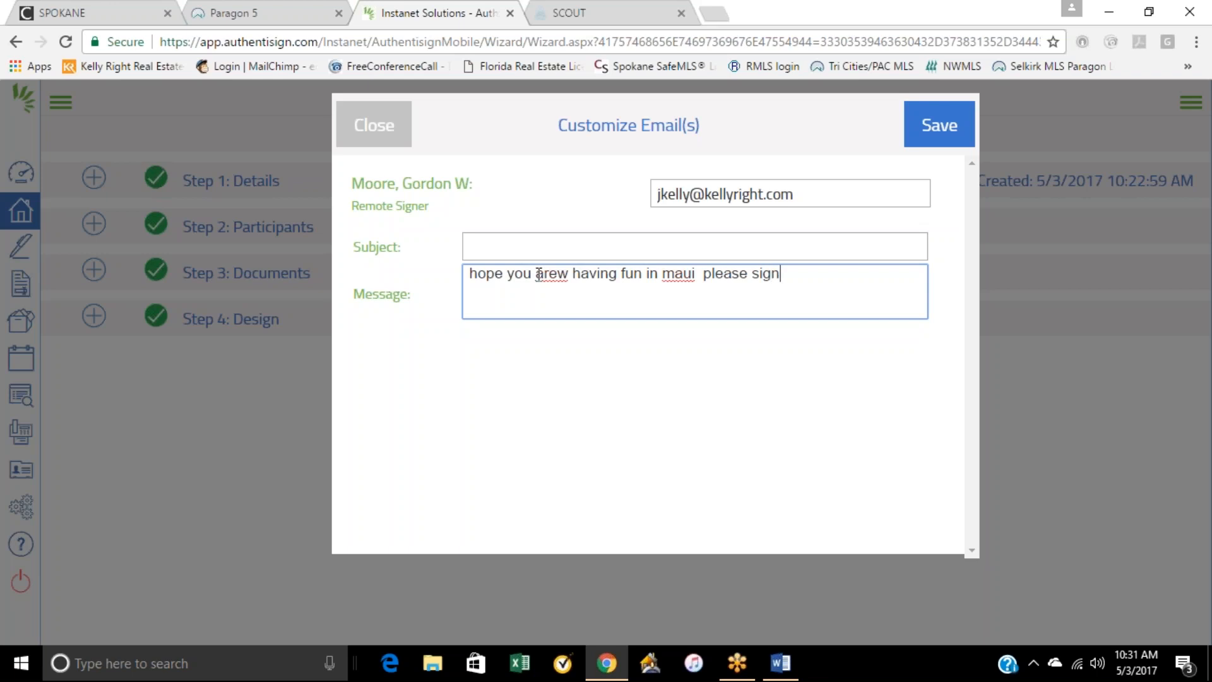
pyautogui.write(' where indicated.')
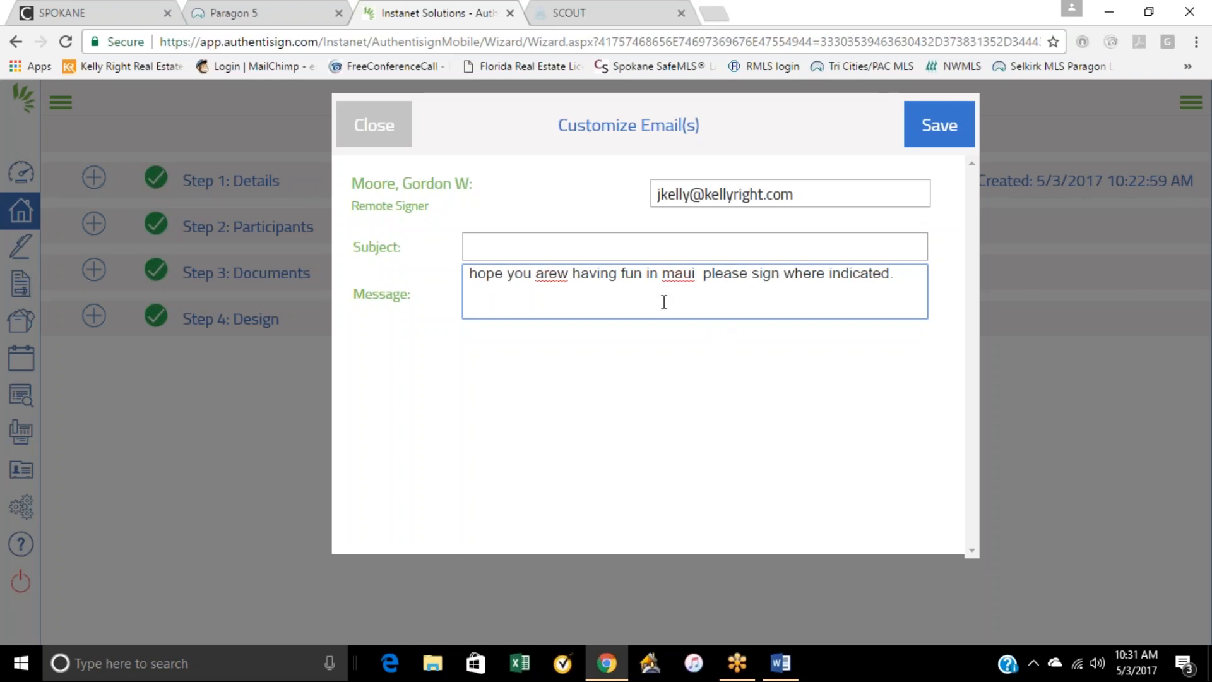
# Step: Set the invitation email's subject to "your signatures needed" and save the customized email
pyautogui.click(505, 246)
pyautogui.write('your ')
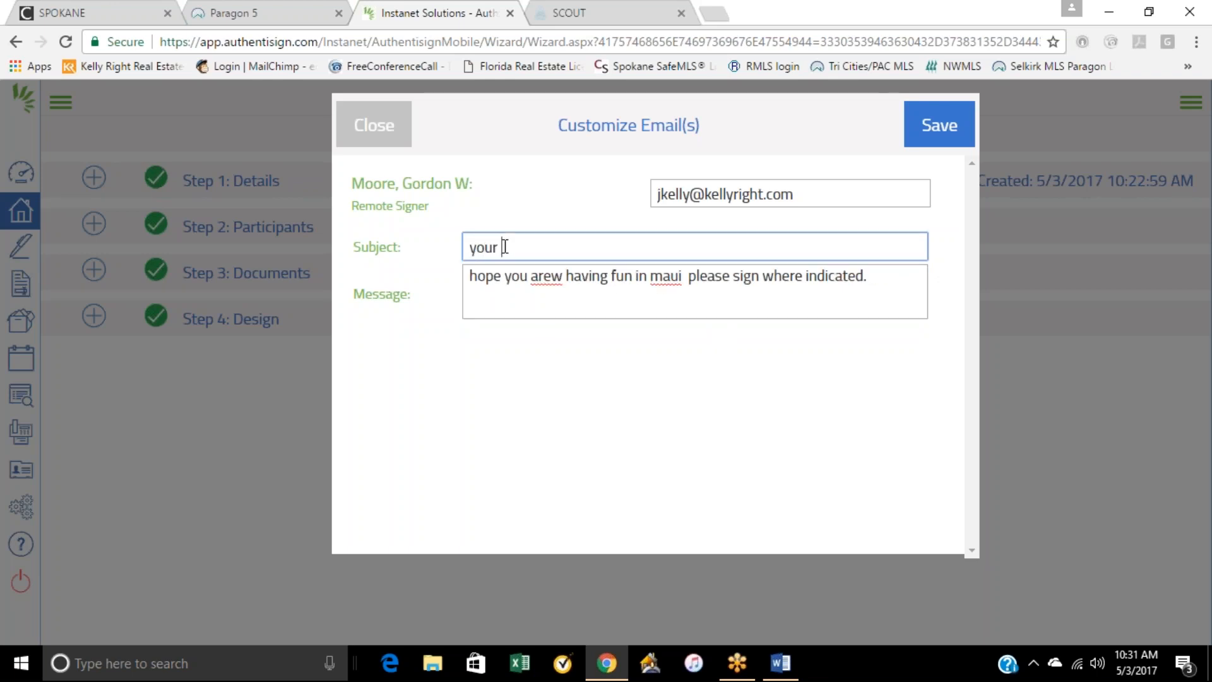
pyautogui.write('signatures needed')
pyautogui.click(947, 127)
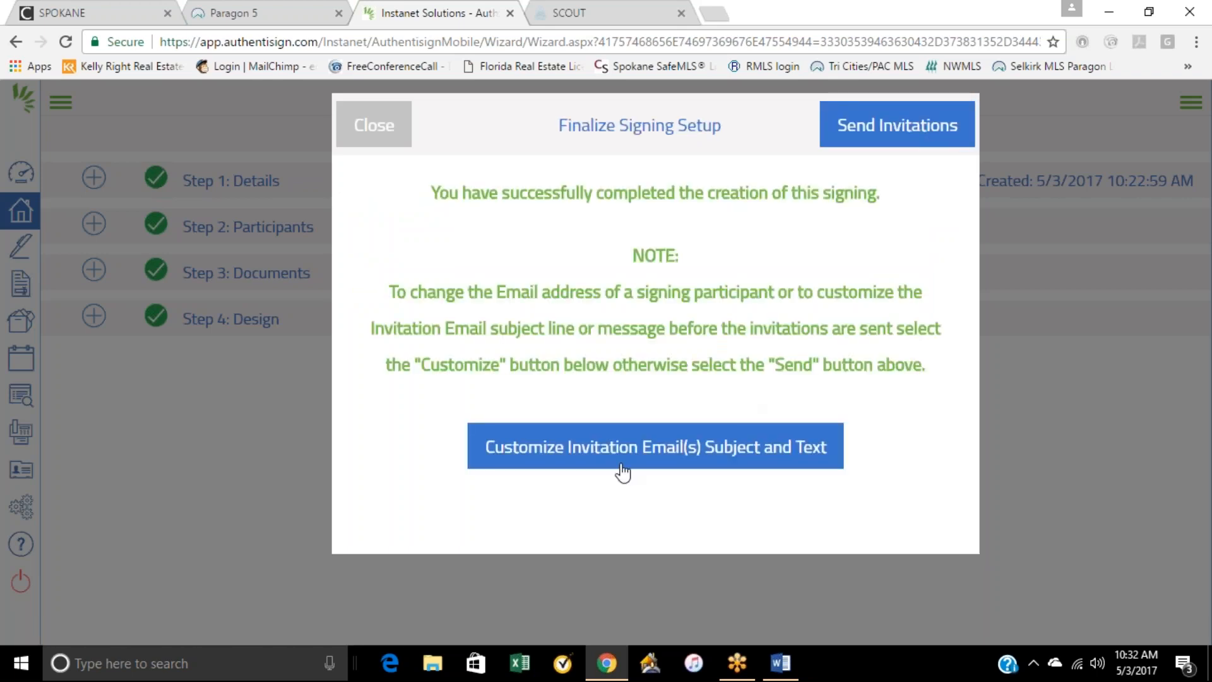
# Step: Send the Authentisign signing invitations to the seller and dismiss the confirmation
pyautogui.click(890, 131)
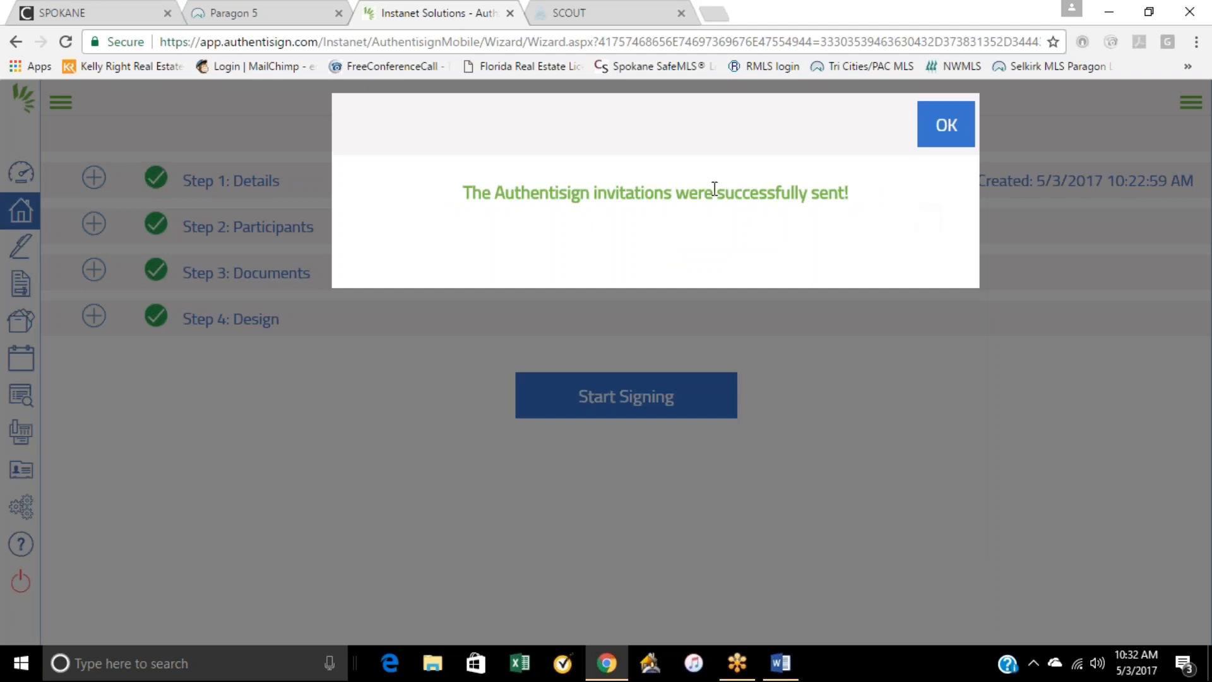
pyautogui.click(952, 133)
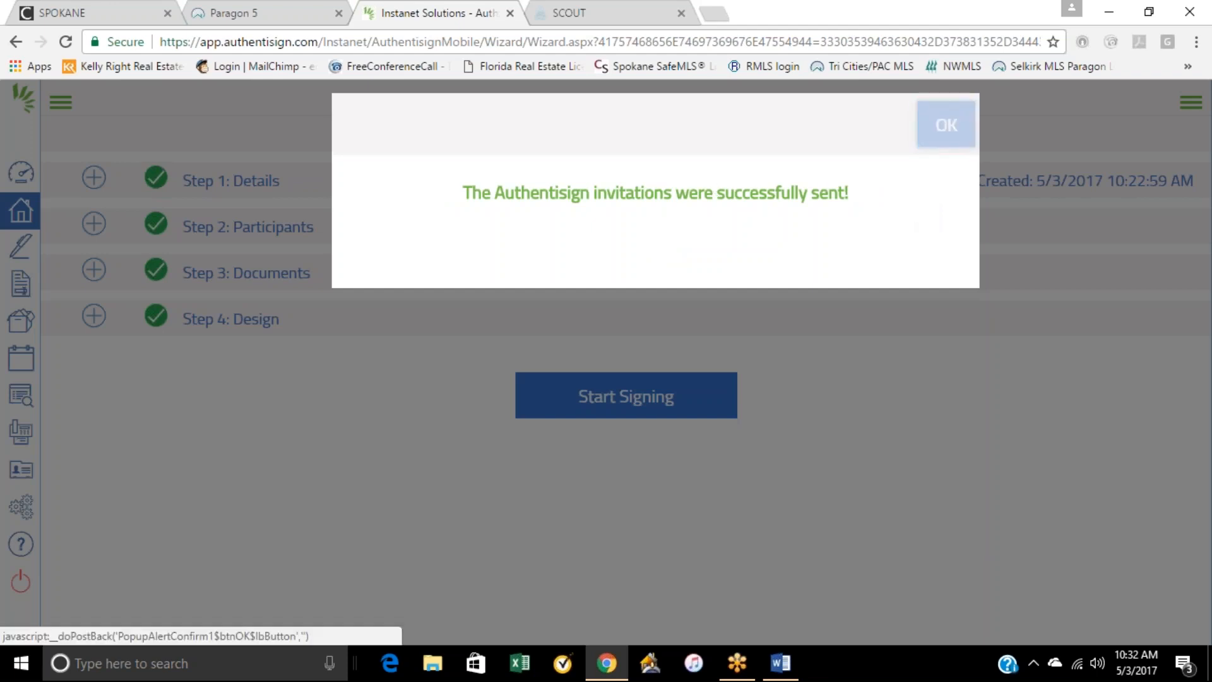
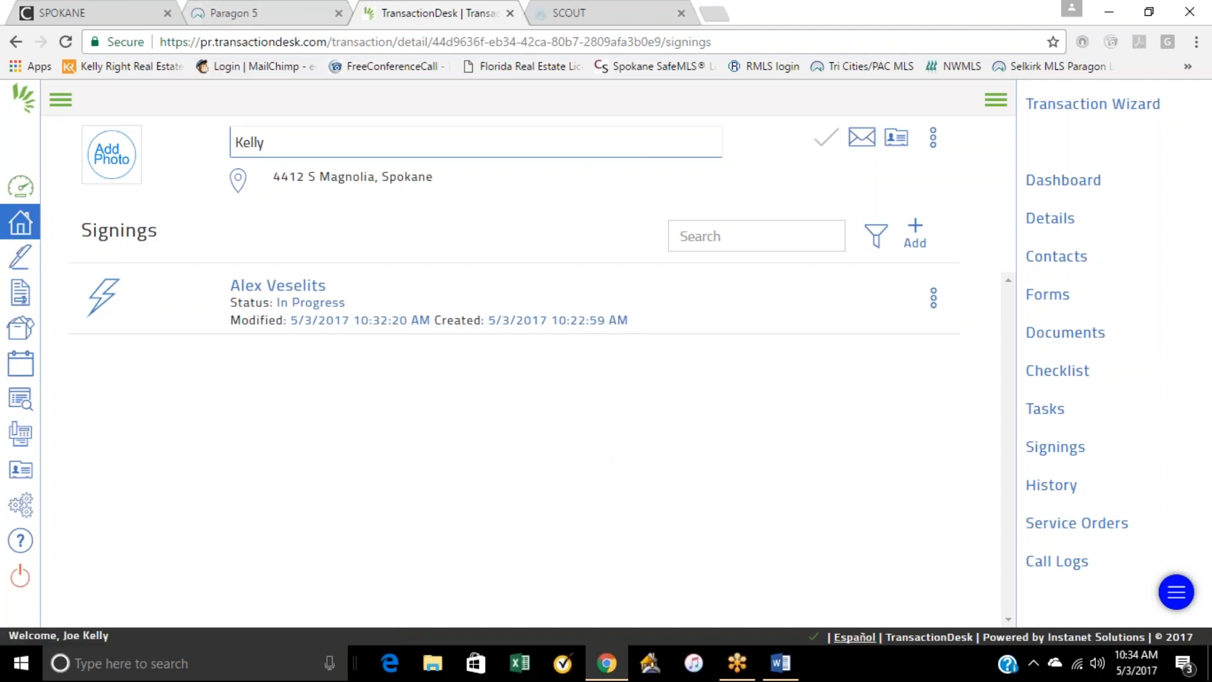
# Step: Open the most recently modified residential listing transaction, then examine its dashboard, document upload options and document list
pyautogui.click(21, 223)
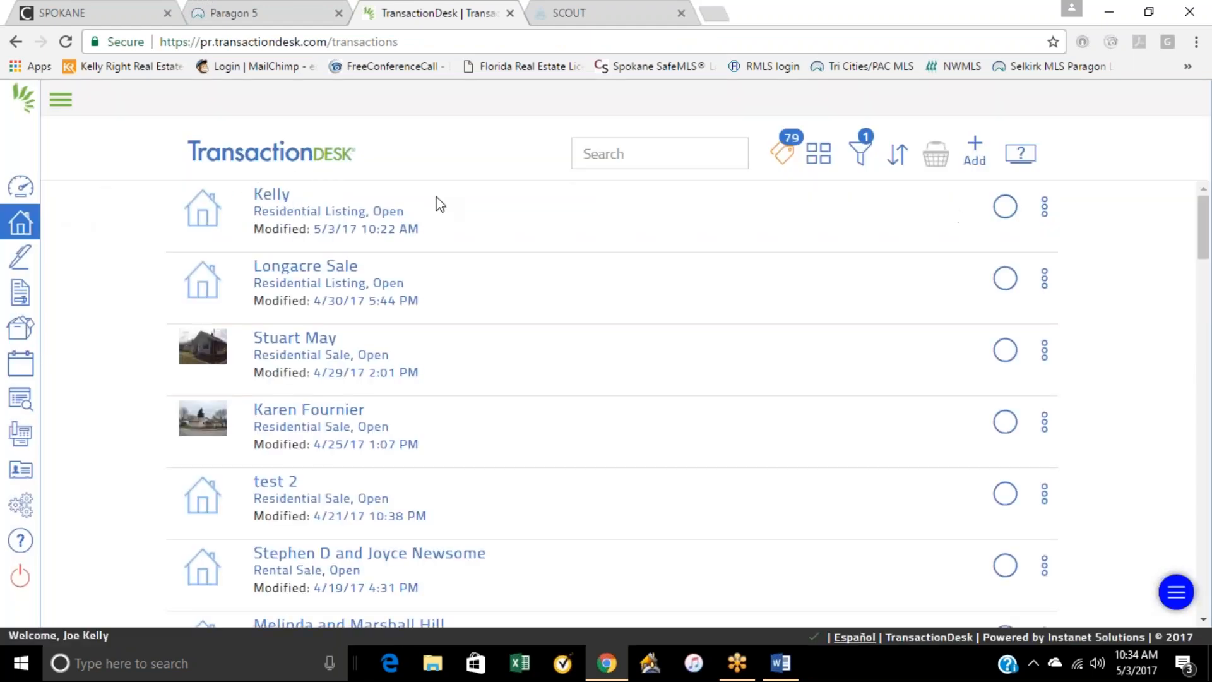
pyautogui.click(271, 194)
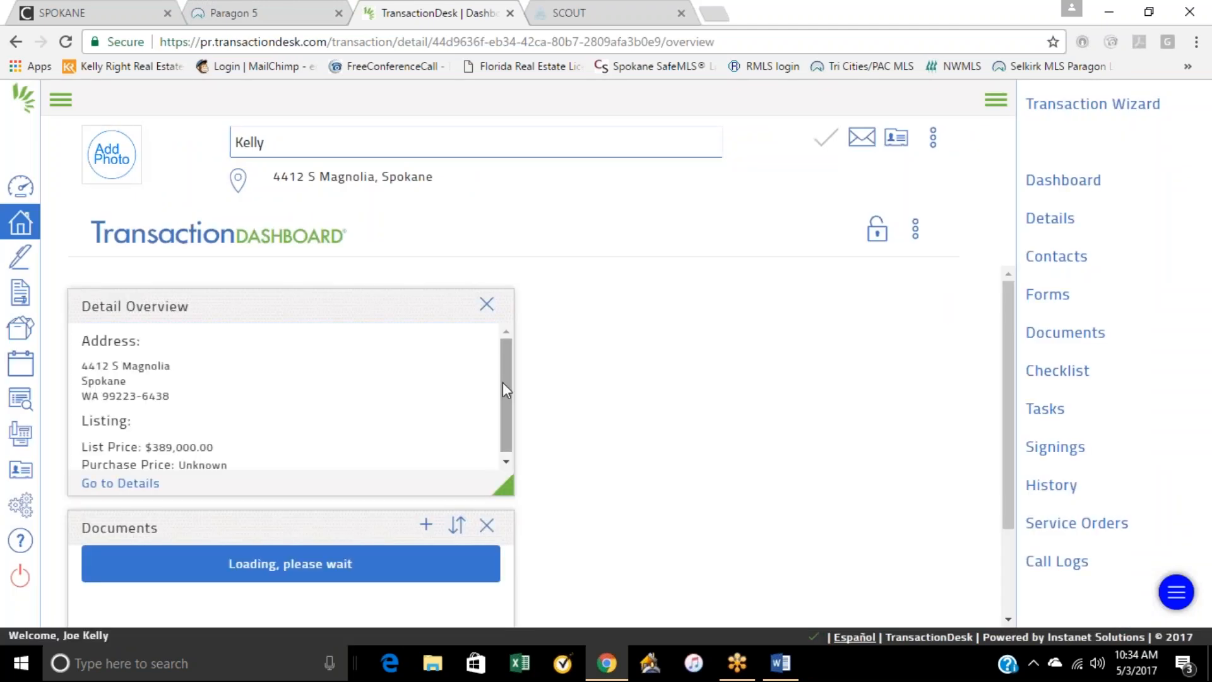
pyautogui.scroll(-1, 406, 361)
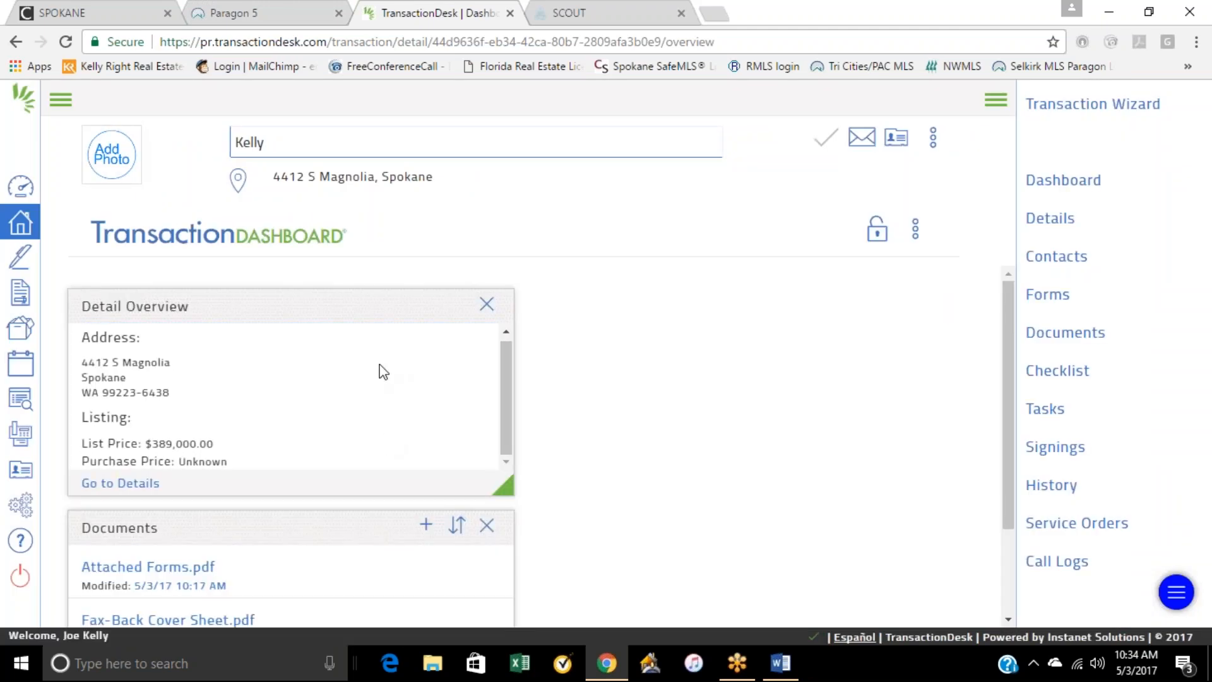
pyautogui.scroll(-2, 178, 486)
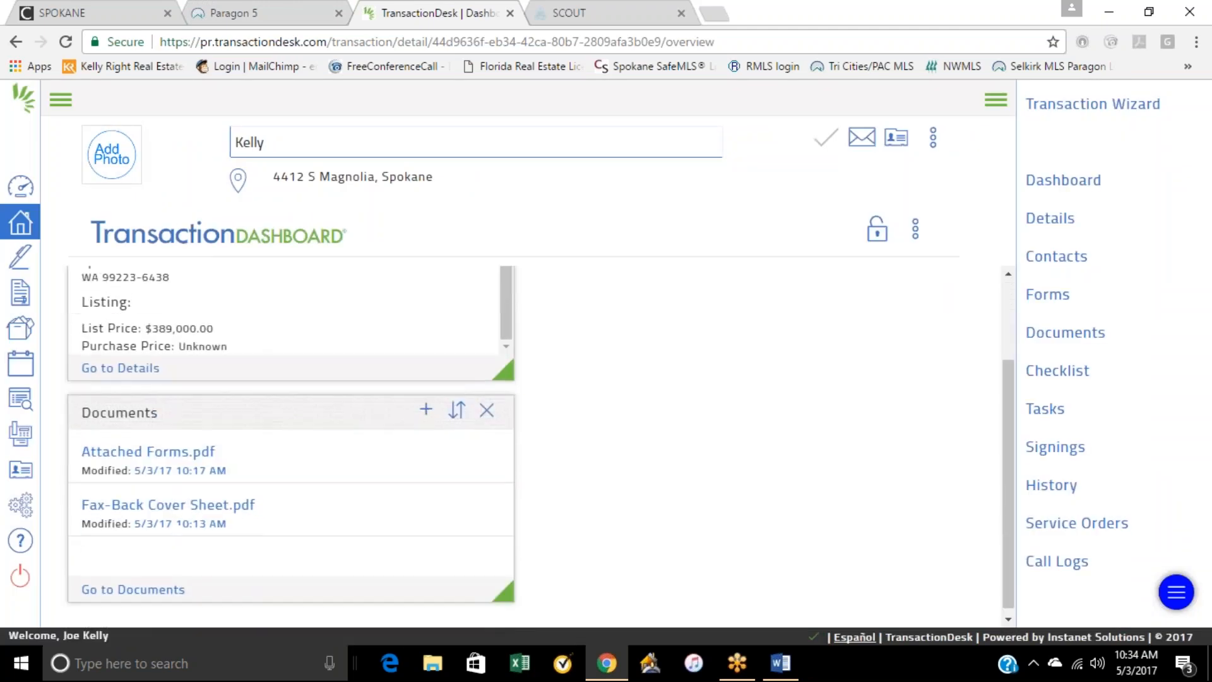
pyautogui.click(427, 406)
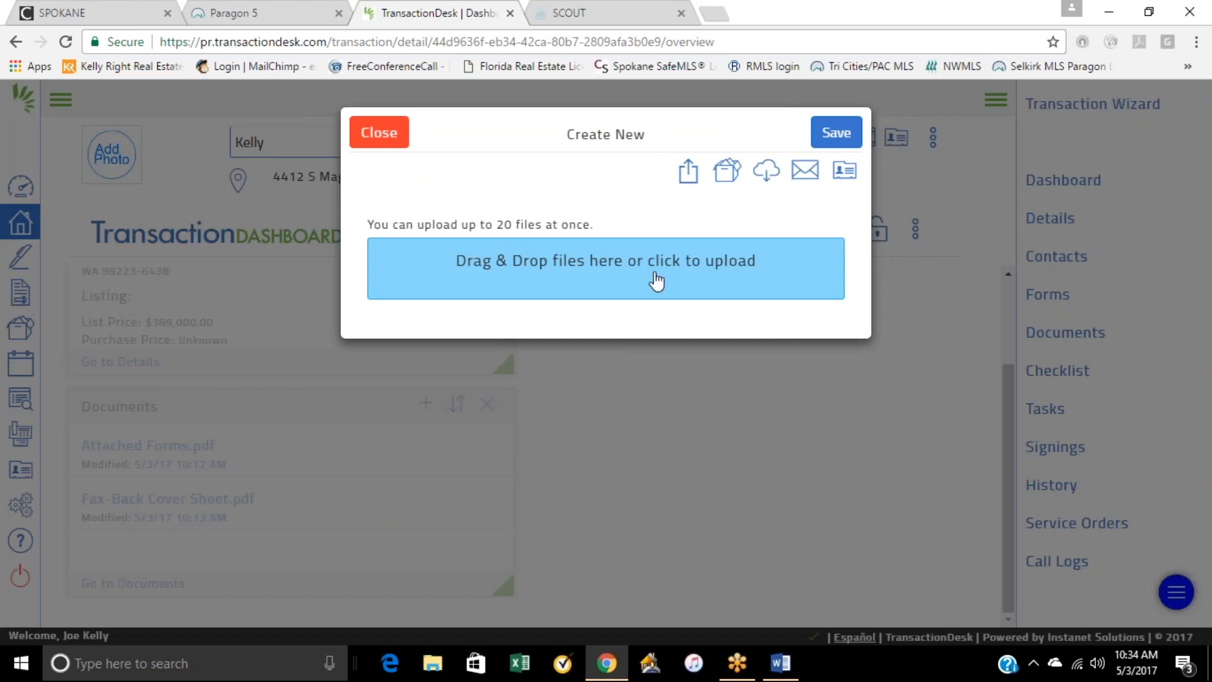
pyautogui.click(378, 133)
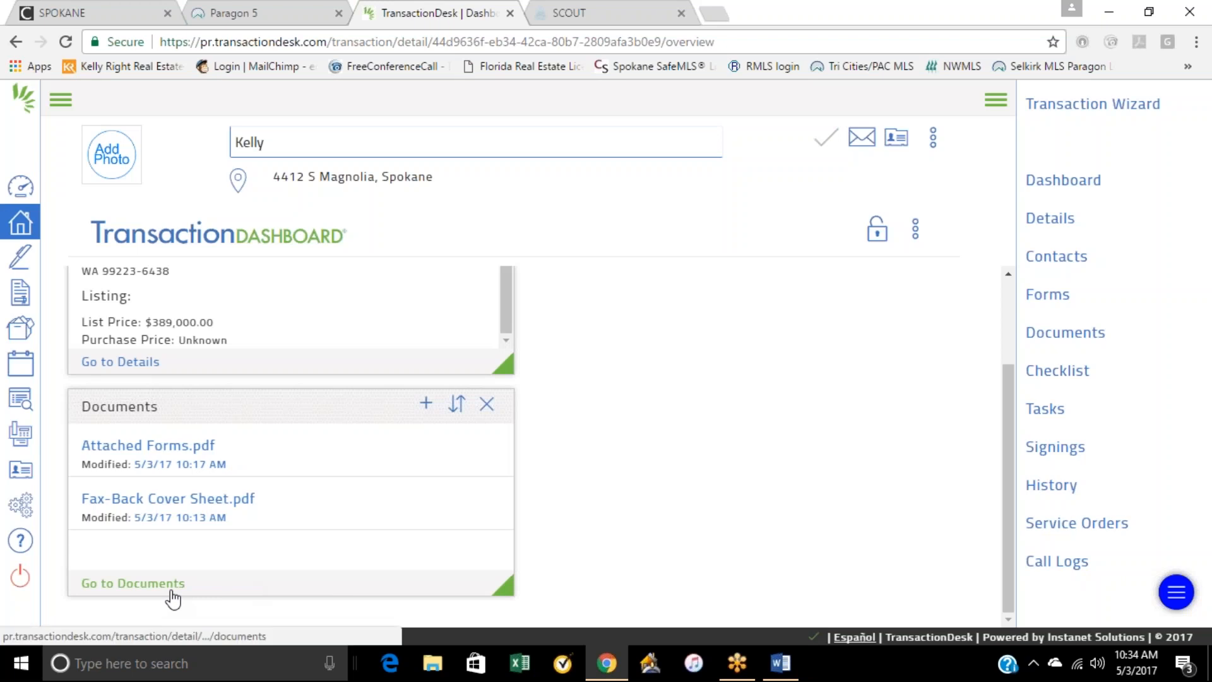
pyautogui.click(155, 584)
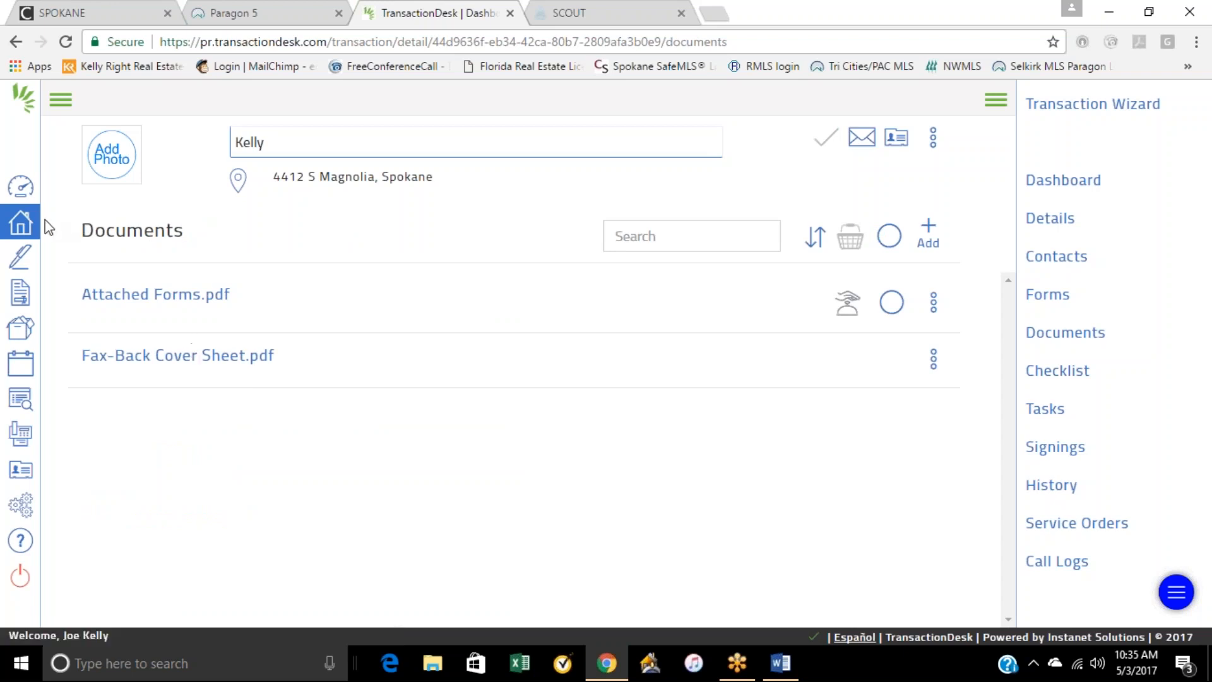
pyautogui.click(15, 43)
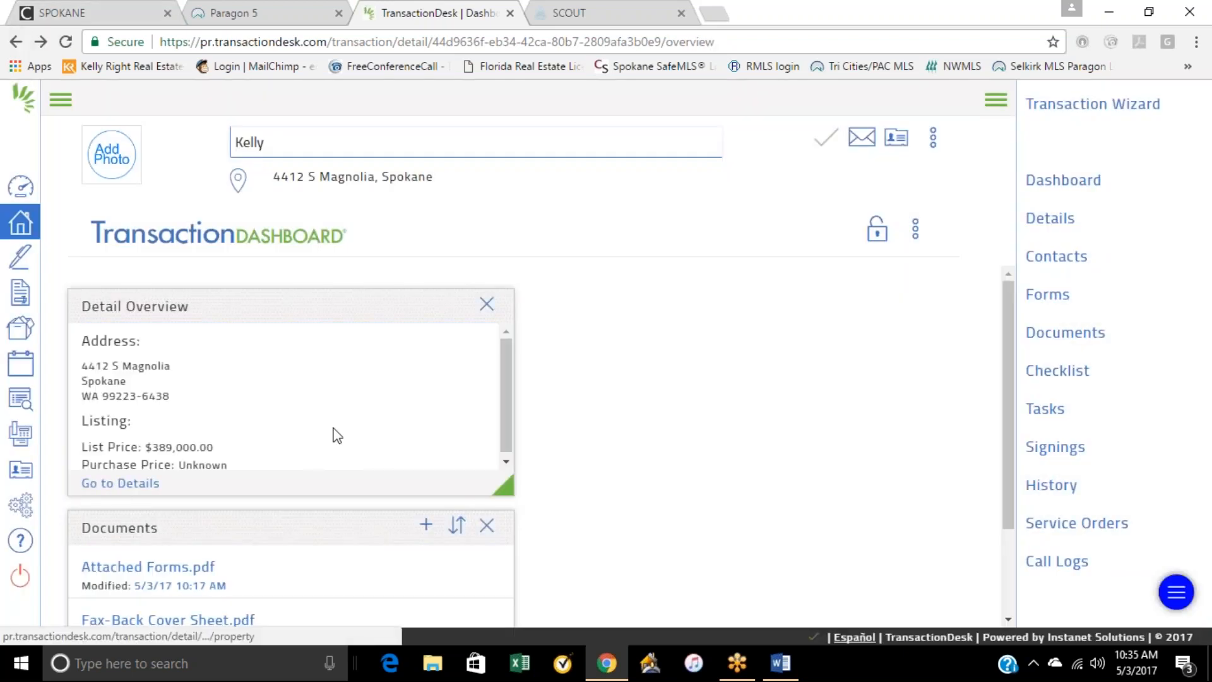
# Step: Open Form 22J - Lead-Based Paint and Hazards Discl. from the transaction's forms and review both of its pages
pyautogui.click(1048, 294)
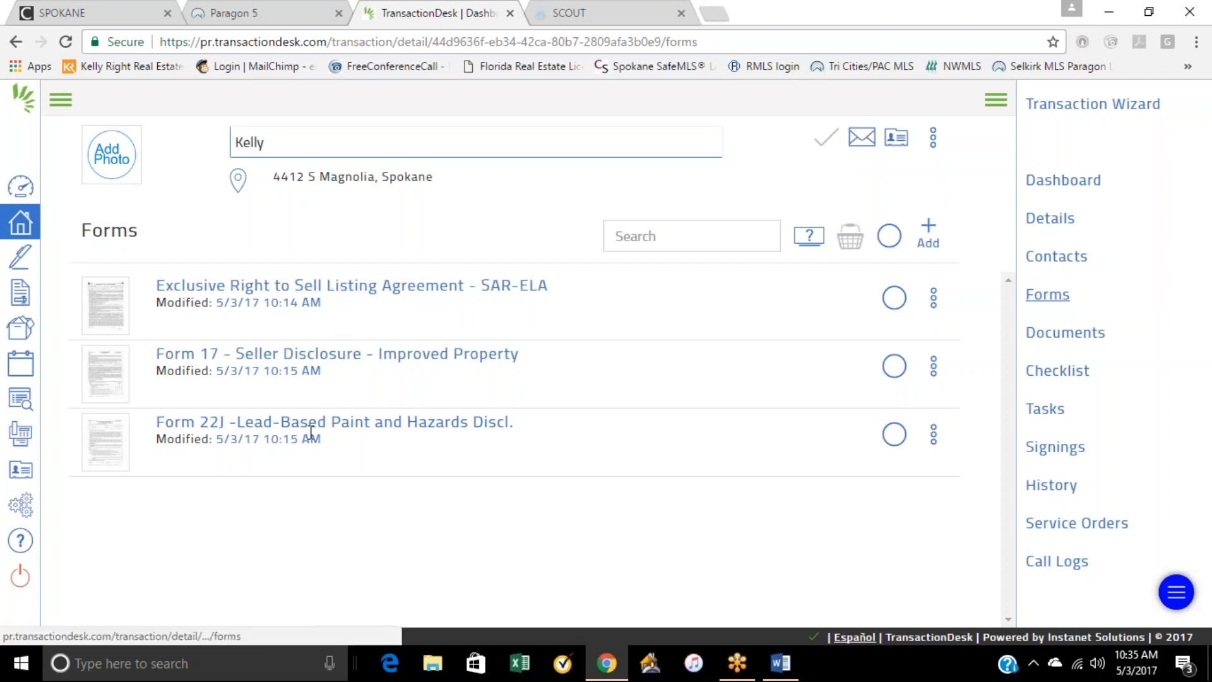
pyautogui.click(343, 426)
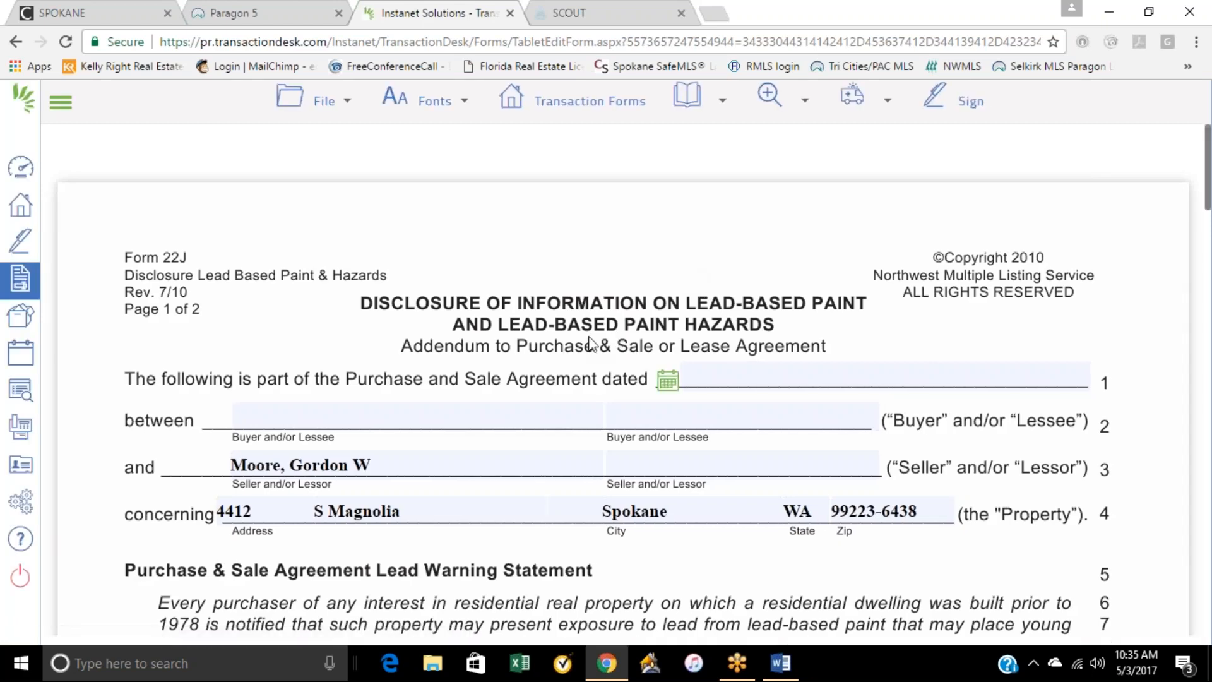
pyautogui.scroll(-6, 548, 359)
pyautogui.scroll(-9, 550, 365)
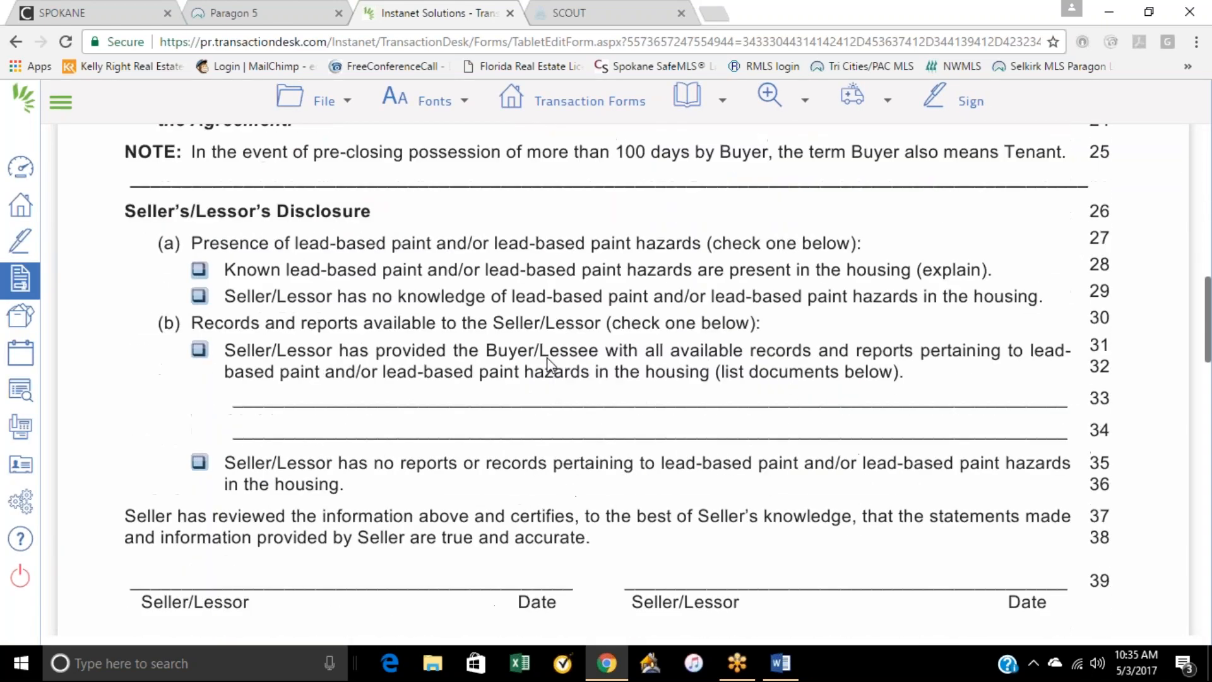
pyautogui.scroll(3, 550, 365)
pyautogui.scroll(-8, 549, 365)
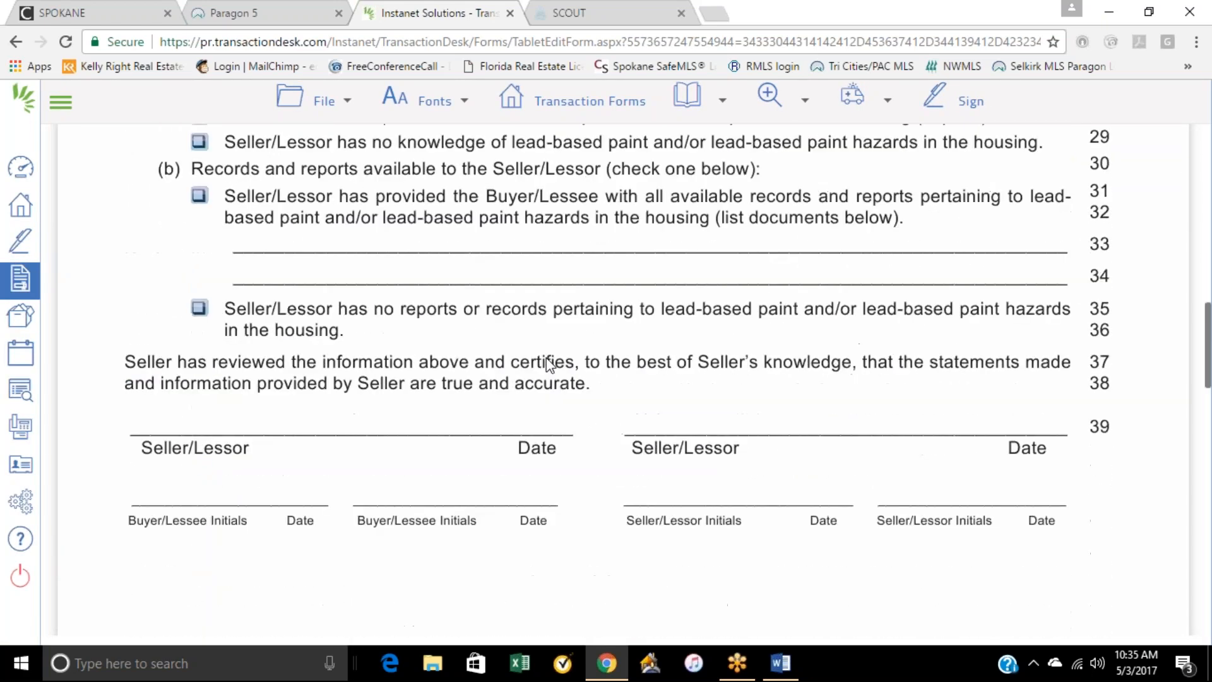
pyautogui.scroll(-6, 547, 358)
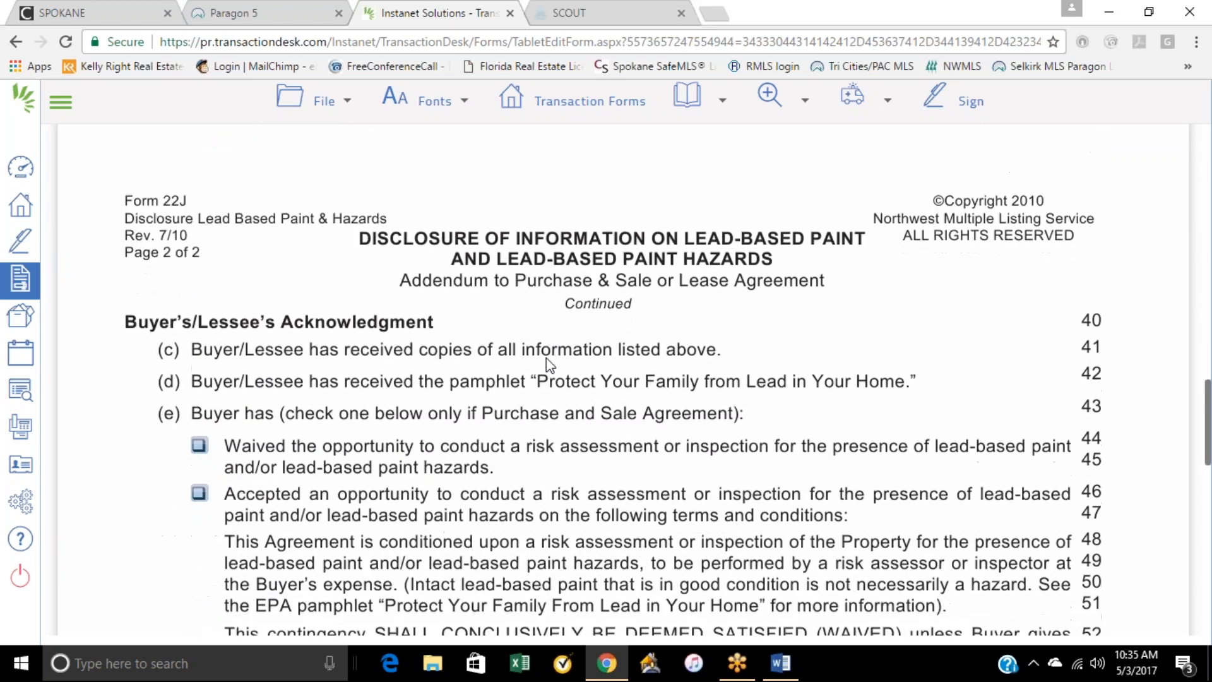
pyautogui.scroll(20, 547, 358)
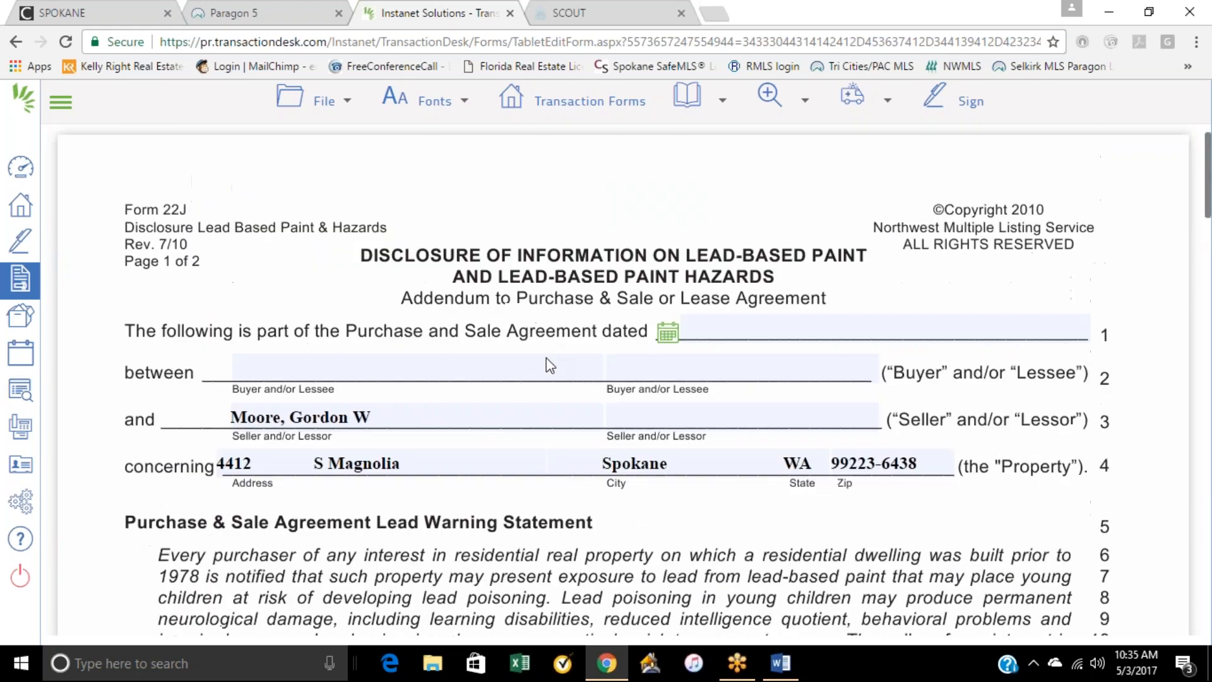
# Step: Return to the same residential listing transaction and open its Exclusive Right to Sell Listing Agreement - SAR-ELA form
pyautogui.click(22, 214)
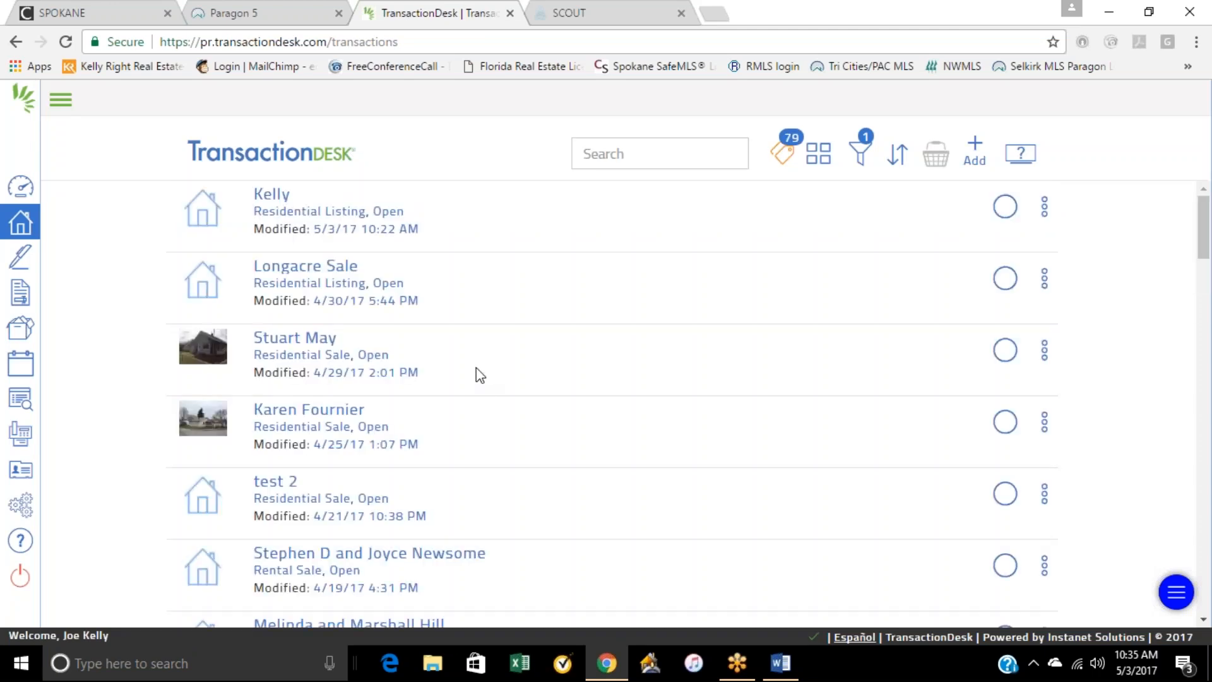
pyautogui.click(284, 200)
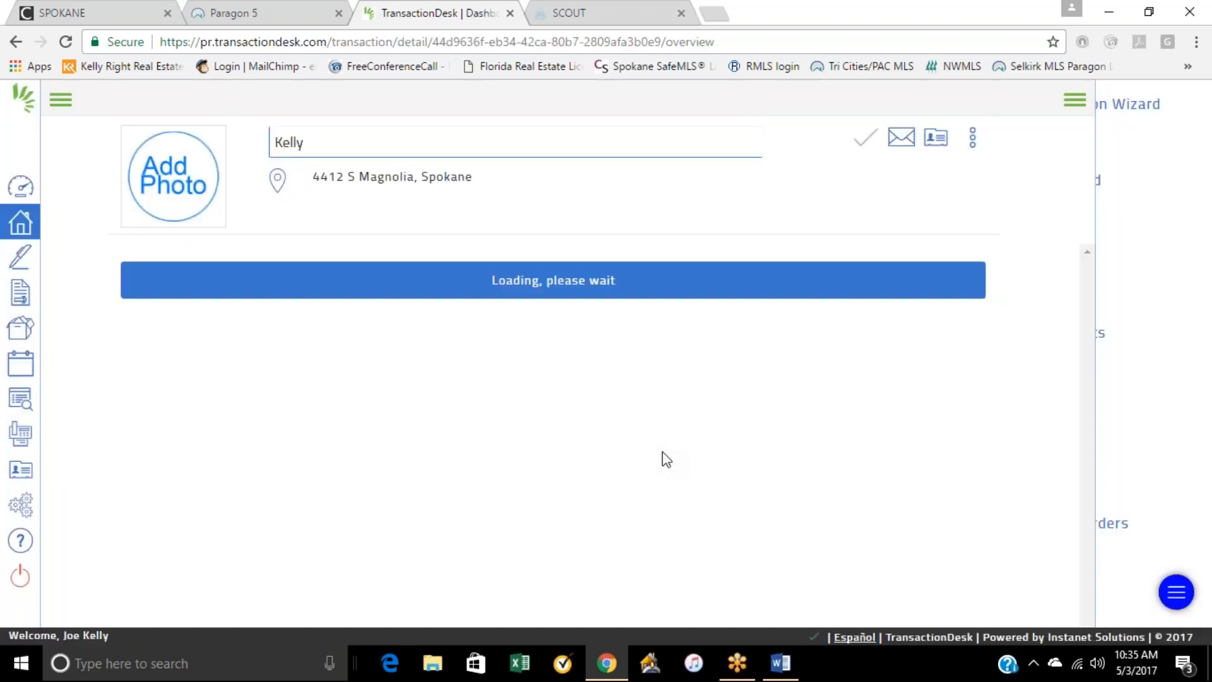
pyautogui.scroll(-2, 573, 388)
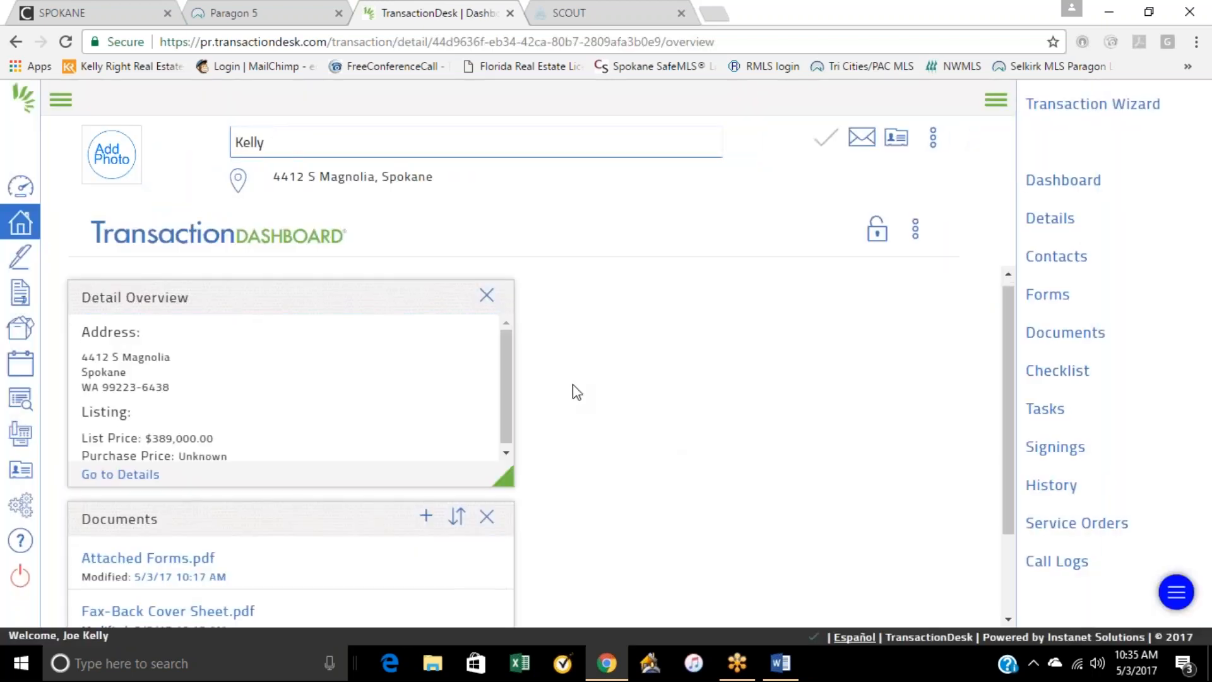
pyautogui.scroll(2, 576, 392)
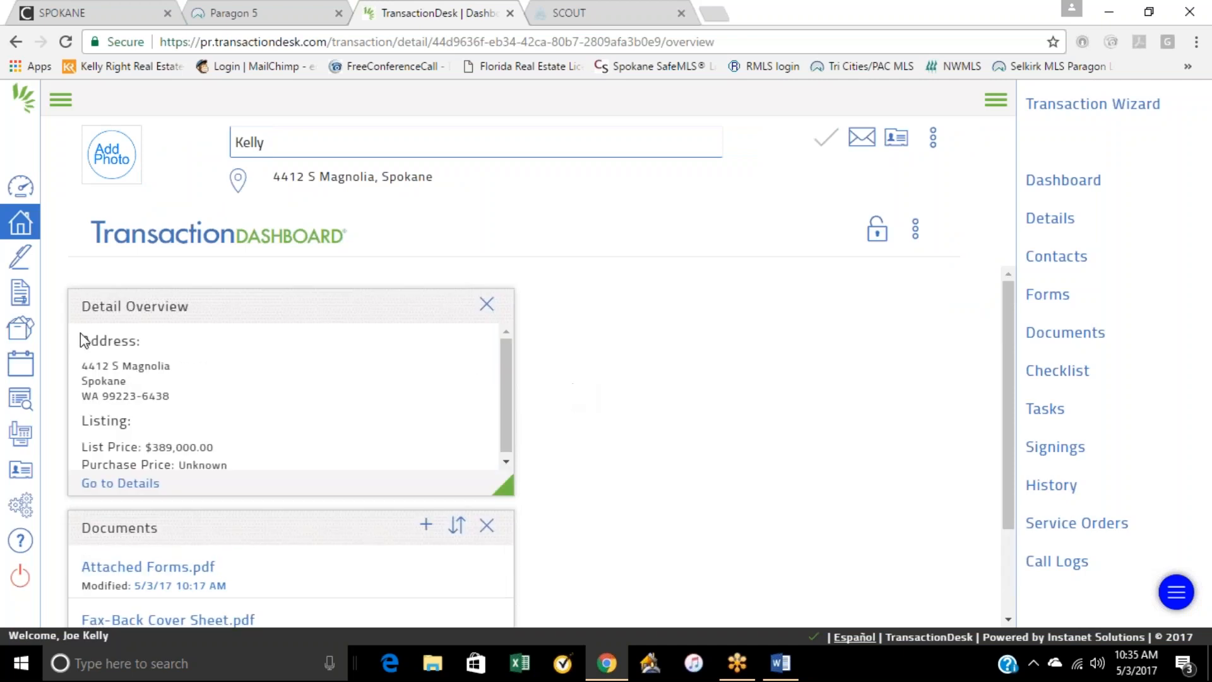
pyautogui.click(1047, 298)
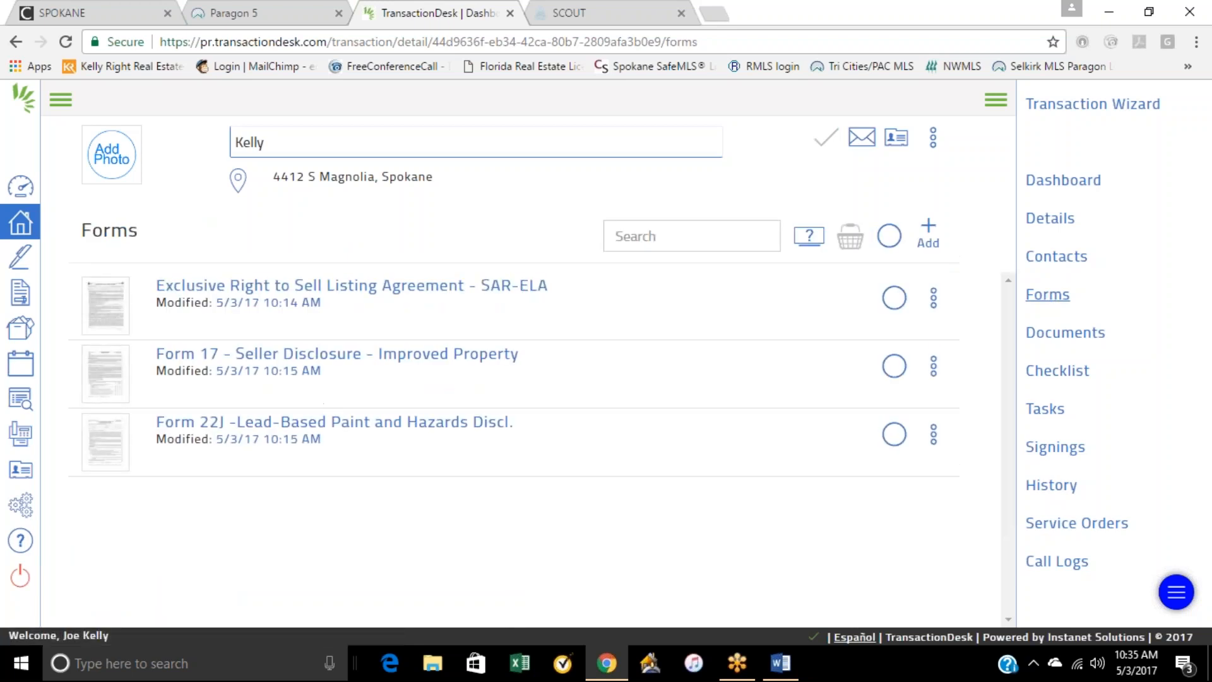
pyautogui.click(307, 291)
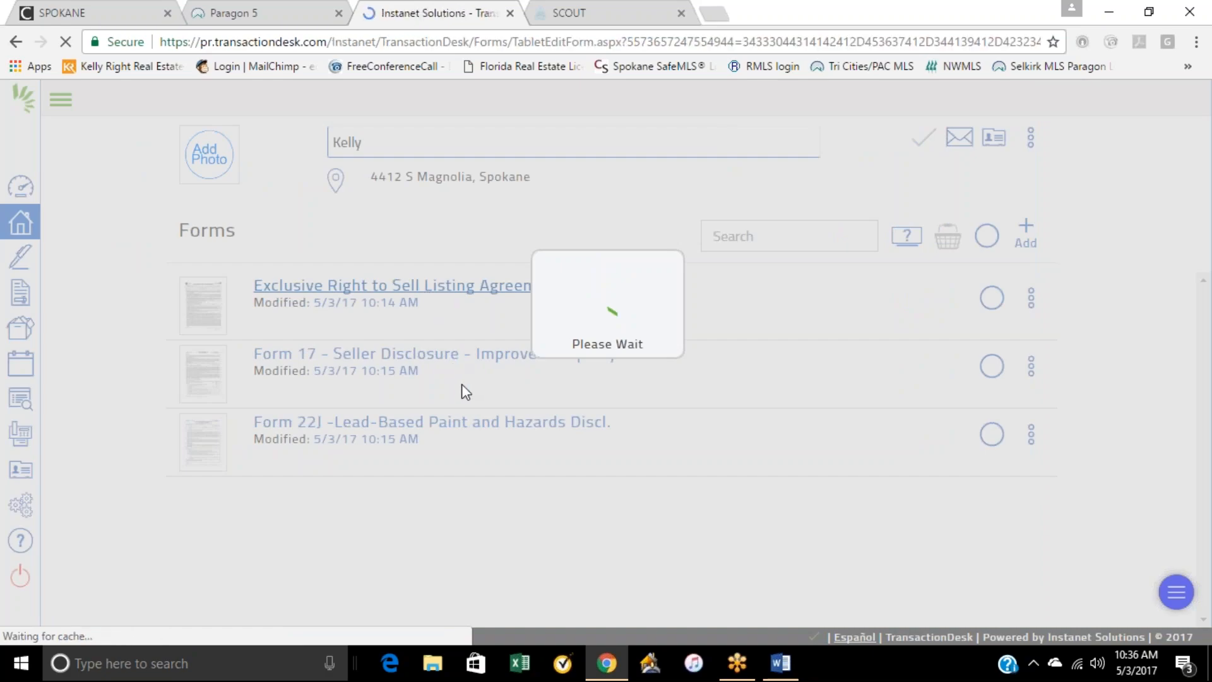
# Step: In the listing terms, check the seller's agreement to lease the property and accept Cash, FHA Financing and VA Financing
pyautogui.scroll(-10, 576, 365)
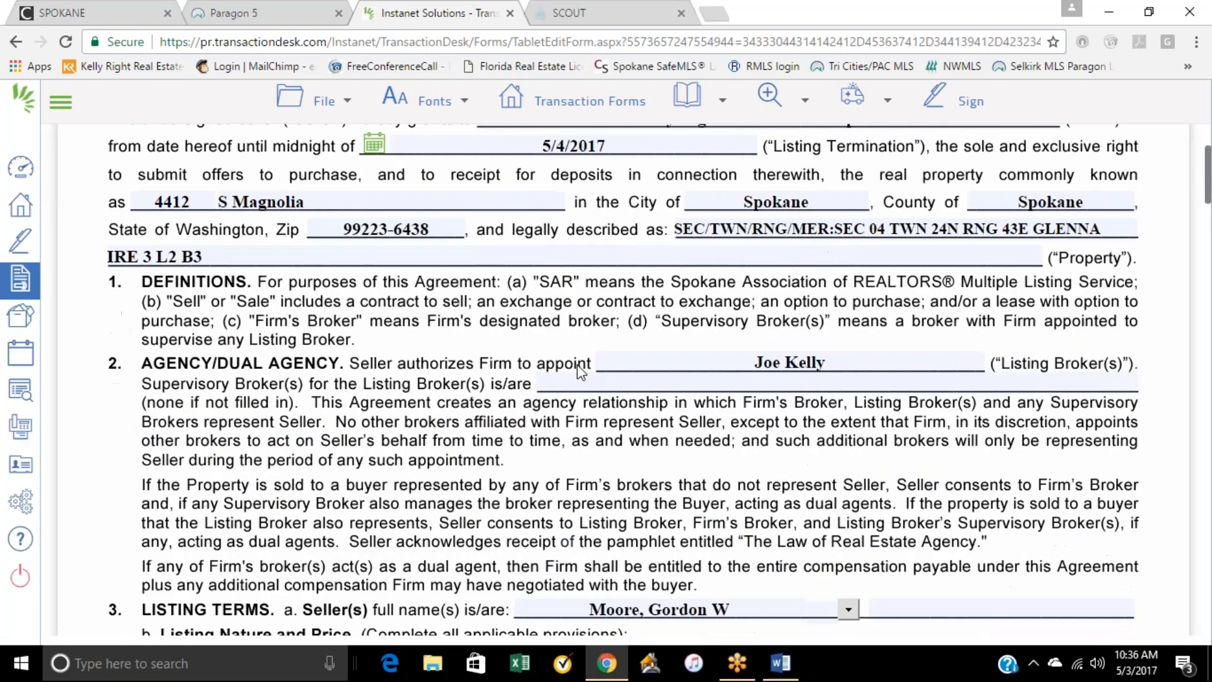
pyautogui.scroll(-3, 577, 364)
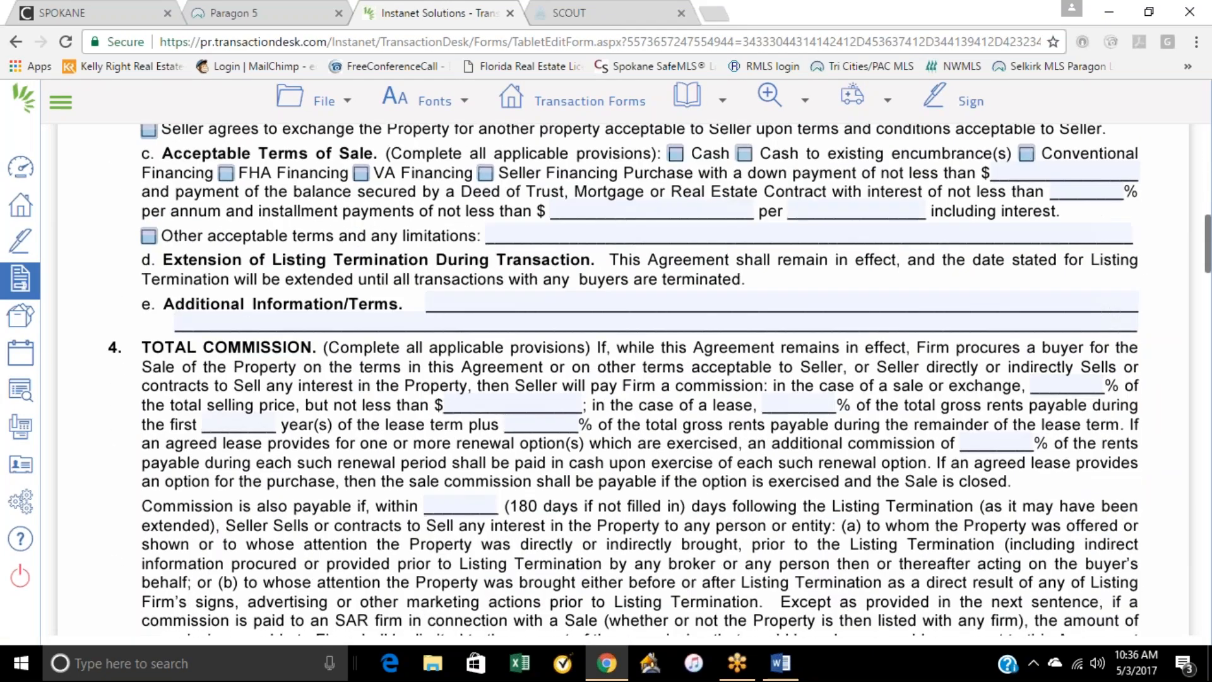
pyautogui.scroll(3, 186, 281)
pyautogui.click(149, 256)
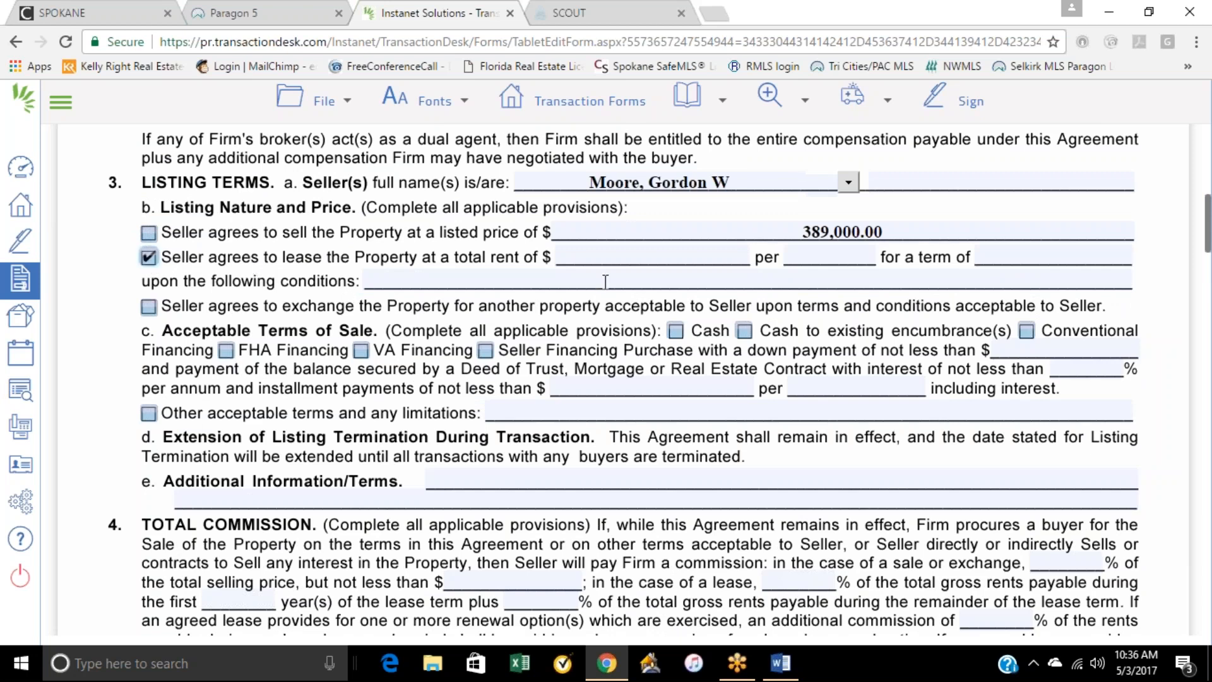
pyautogui.click(362, 351)
pyautogui.click(226, 350)
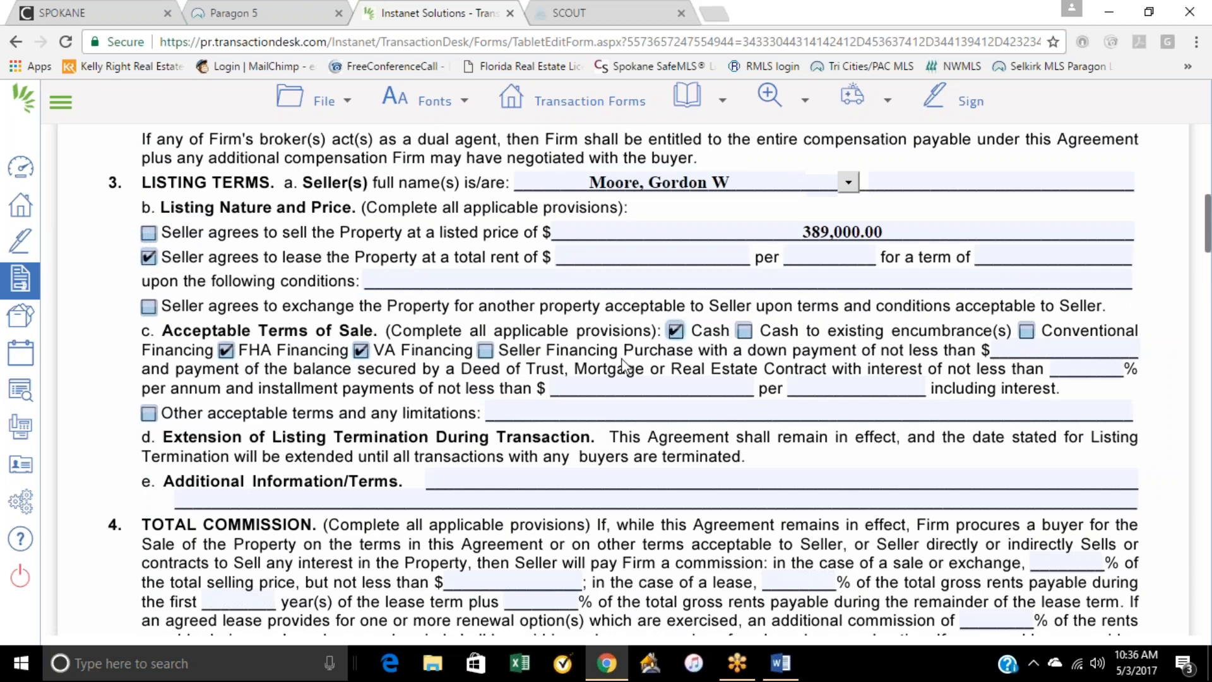
# Step: Enter a sale commission of 20% in Section 4 and a Cooperating Firm's Share of Total Commission of 0%
pyautogui.scroll(-7, 623, 365)
pyautogui.scroll(3, 623, 363)
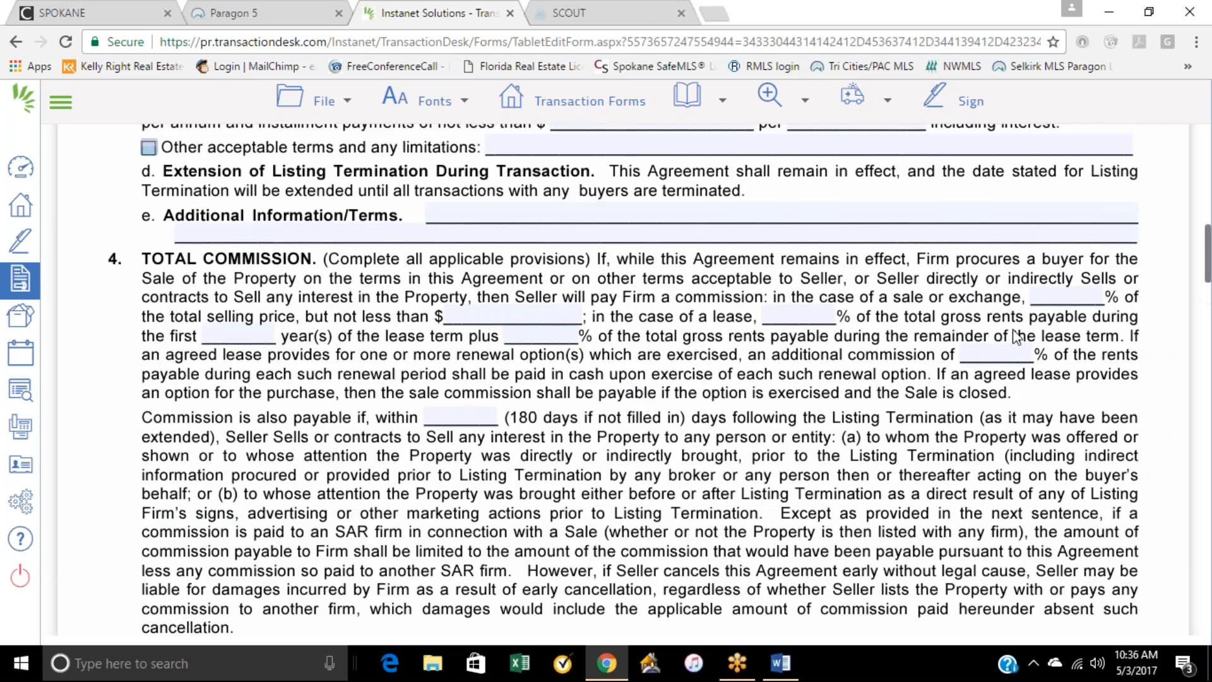
pyautogui.click(1053, 292)
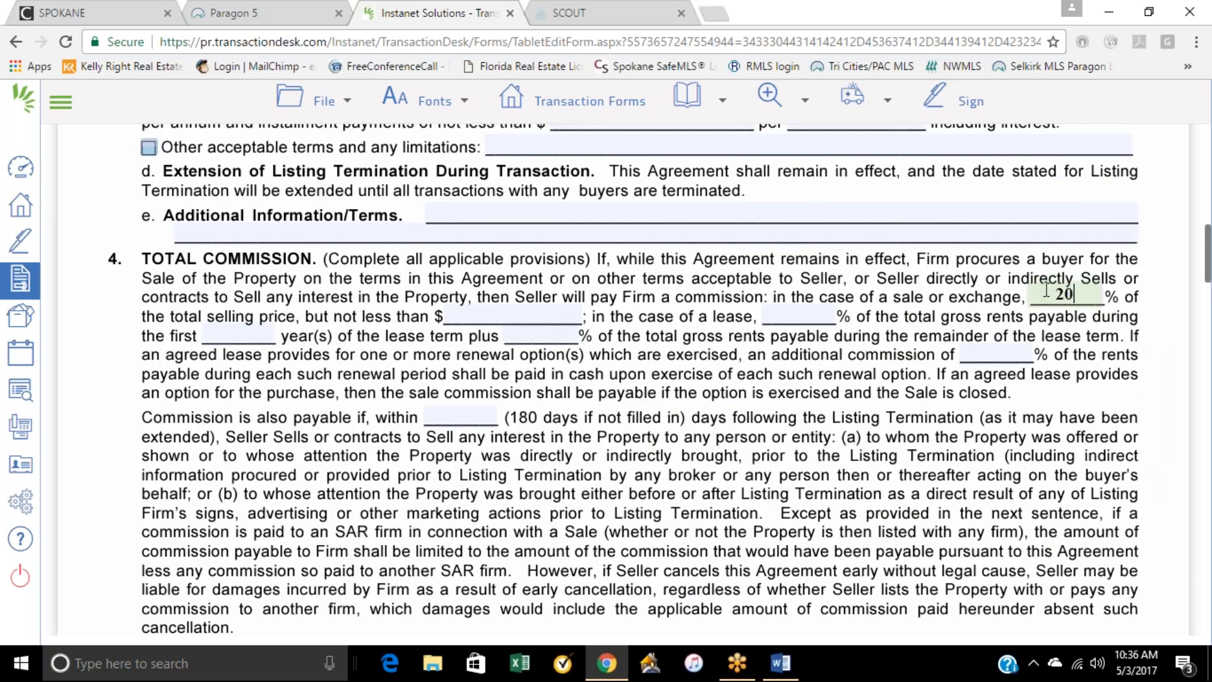
pyautogui.click(984, 312)
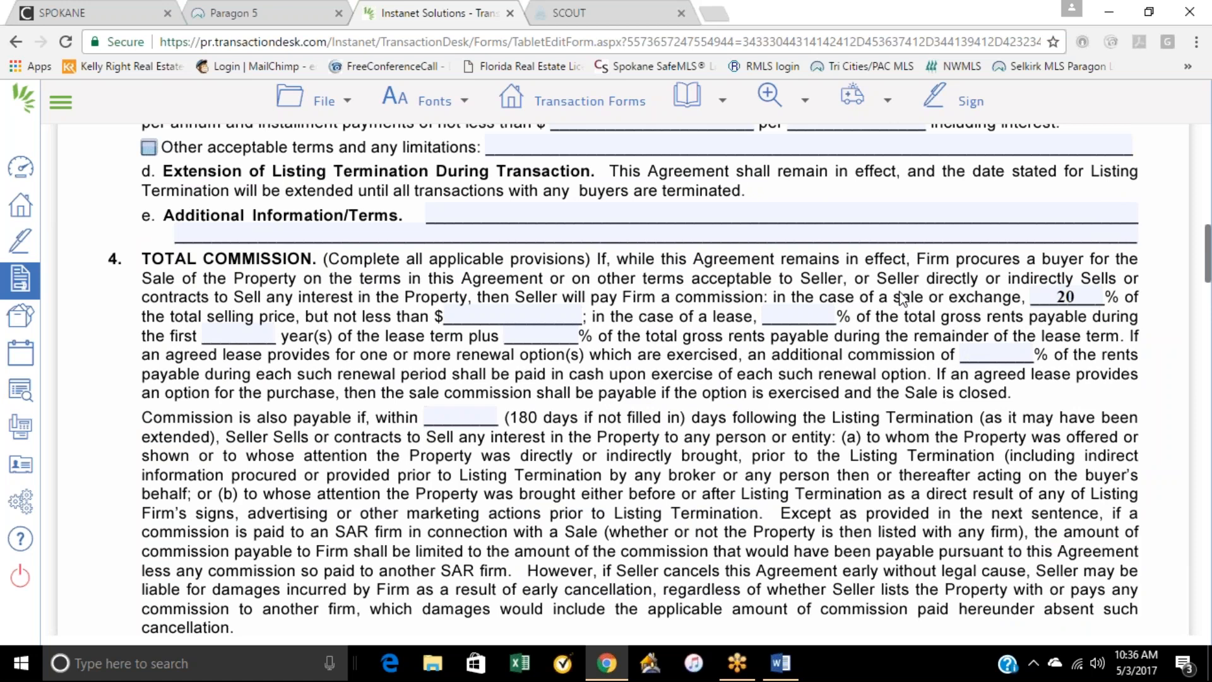
pyautogui.scroll(-9, 890, 338)
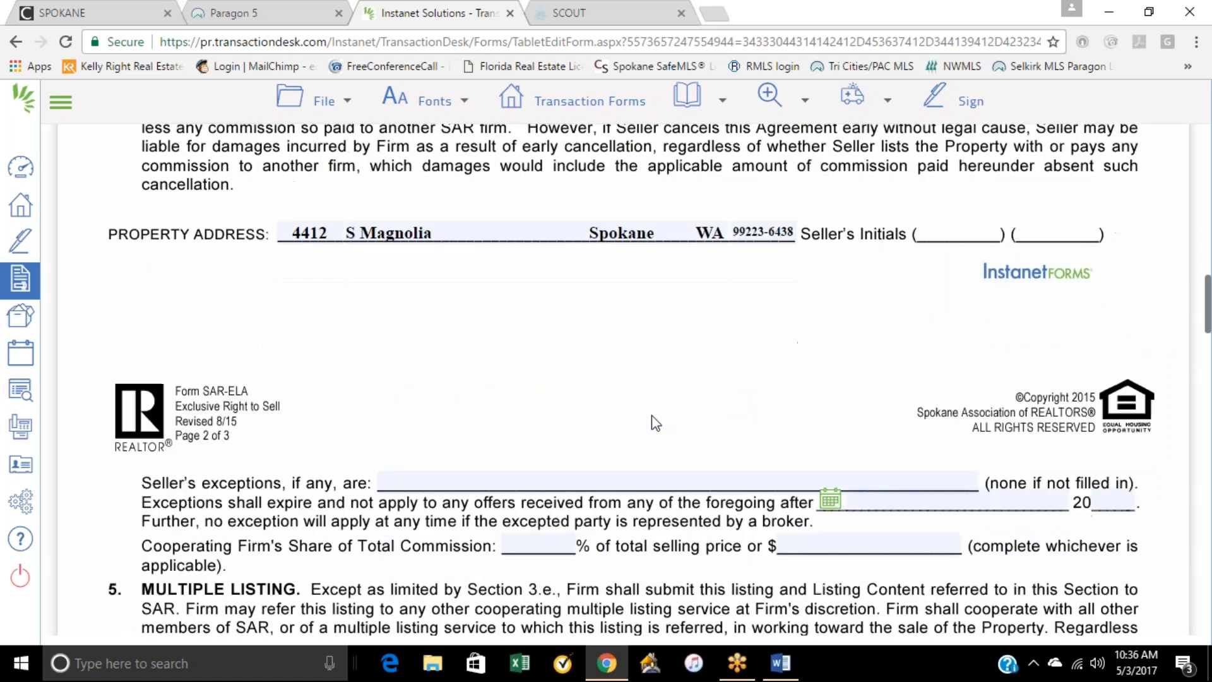
pyautogui.click(539, 454)
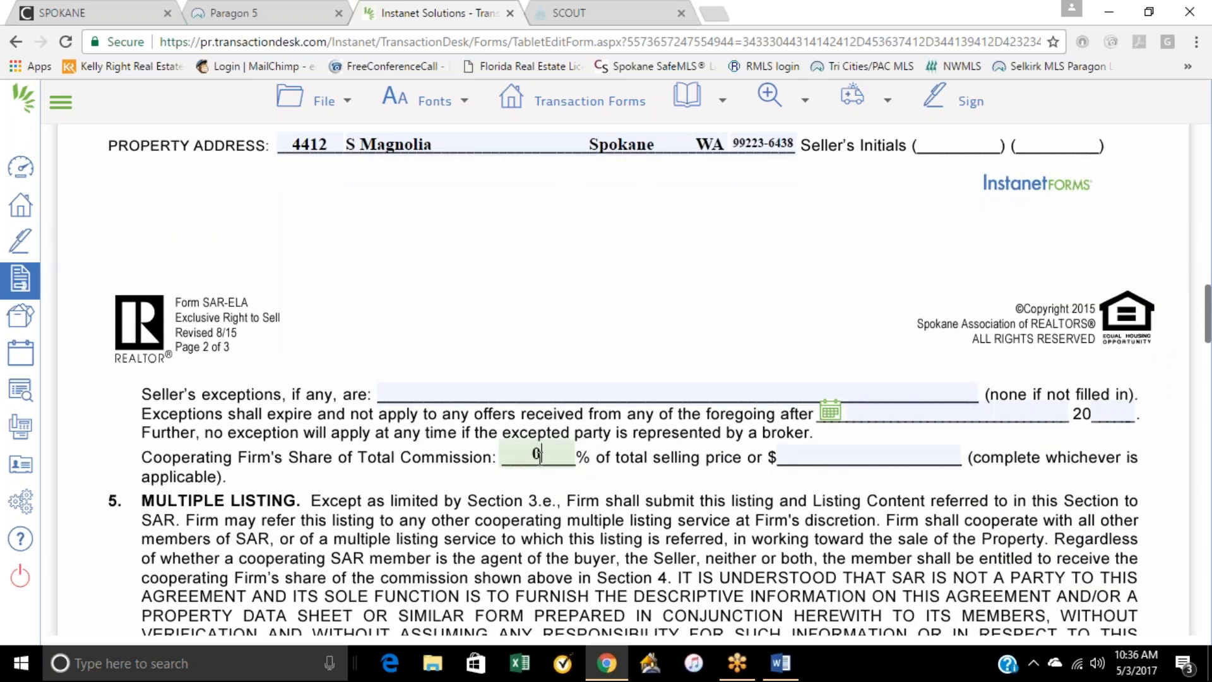
pyautogui.click(644, 464)
# Step: Change the commission for a sale or exchange in Section 4 to 6%
pyautogui.scroll(-4, 624, 517)
pyautogui.scroll(7, 625, 517)
pyautogui.scroll(6, 1127, 246)
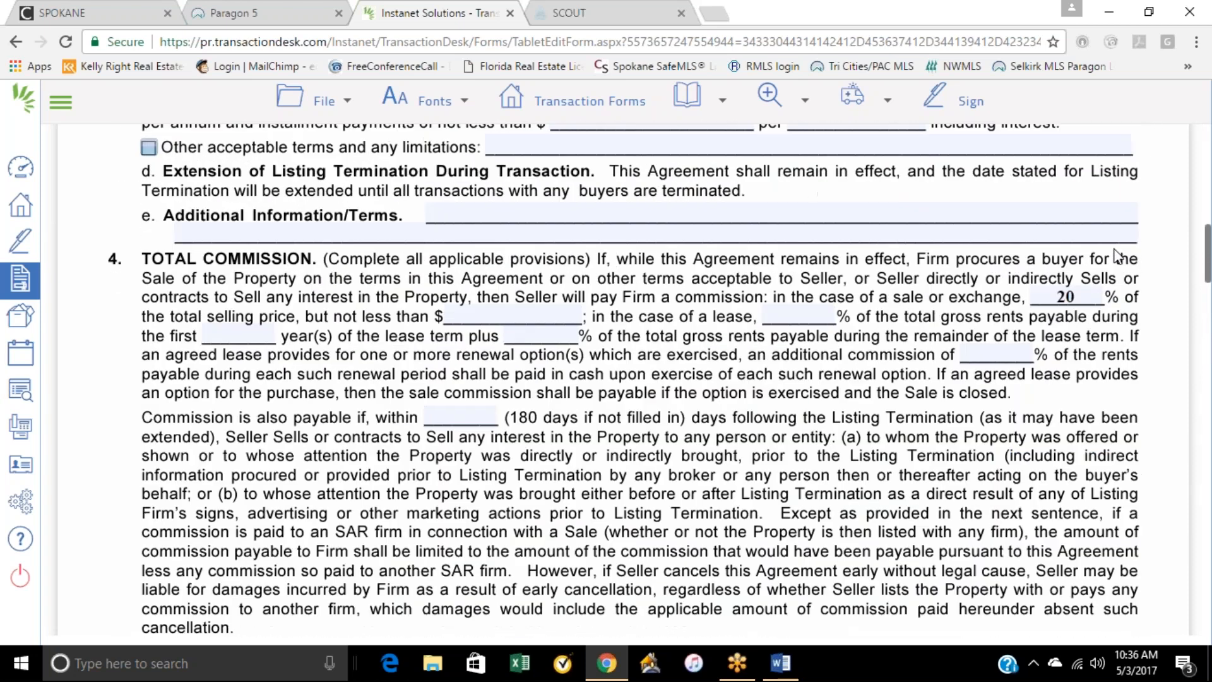
pyautogui.moveTo(1084, 292); pyautogui.dragTo(1027, 292)
pyautogui.write('6')
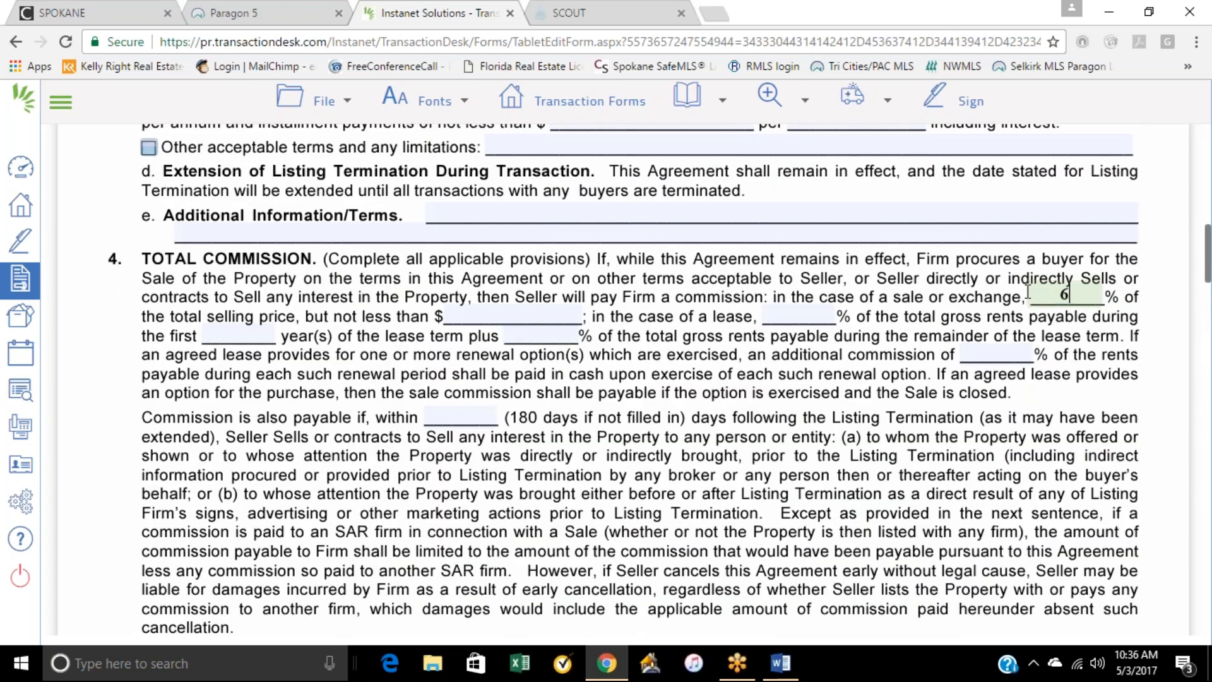
# Step: Set the Cooperating Firm's Share of Total Commission to 3% of the total selling price
pyautogui.scroll(-7, 895, 409)
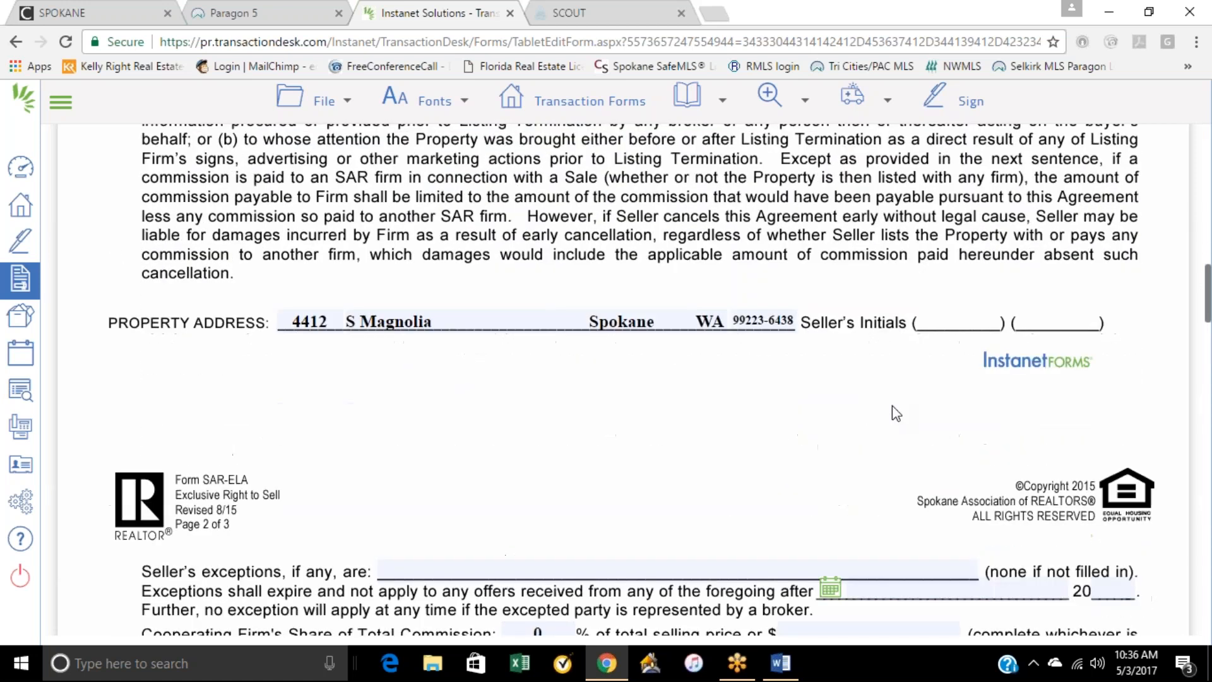
pyautogui.moveTo(550, 544); pyautogui.dragTo(522, 542)
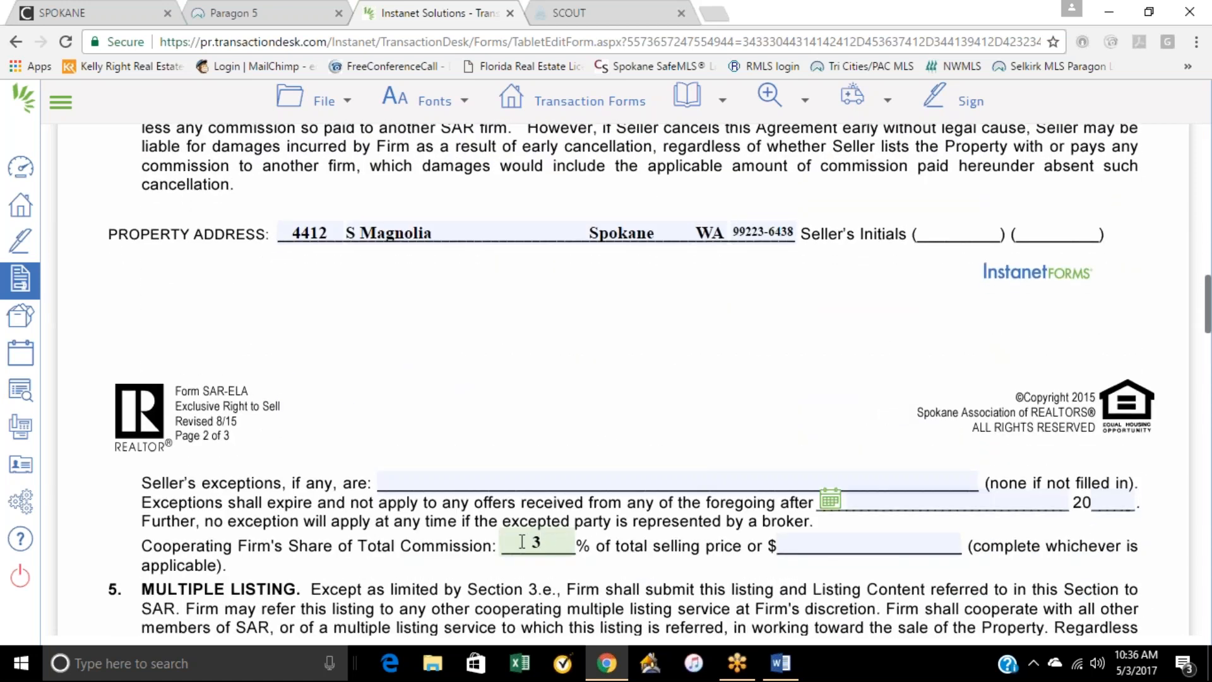
pyautogui.scroll(-12, 681, 519)
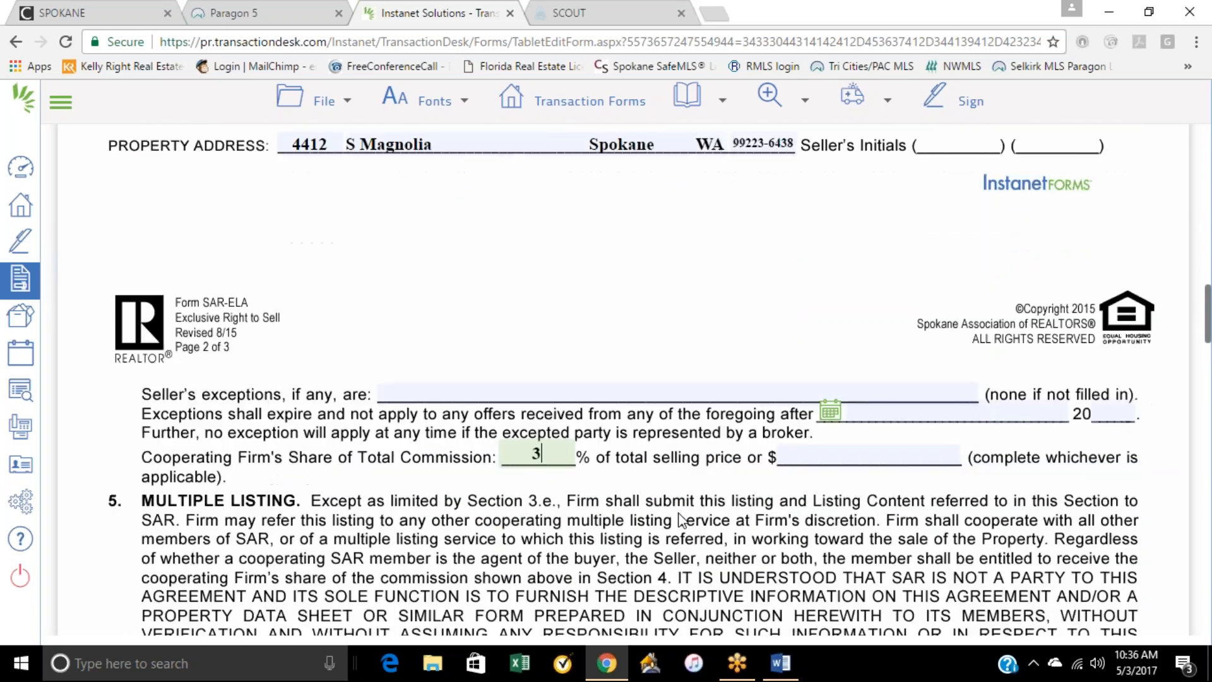
pyautogui.scroll(-13, 682, 511)
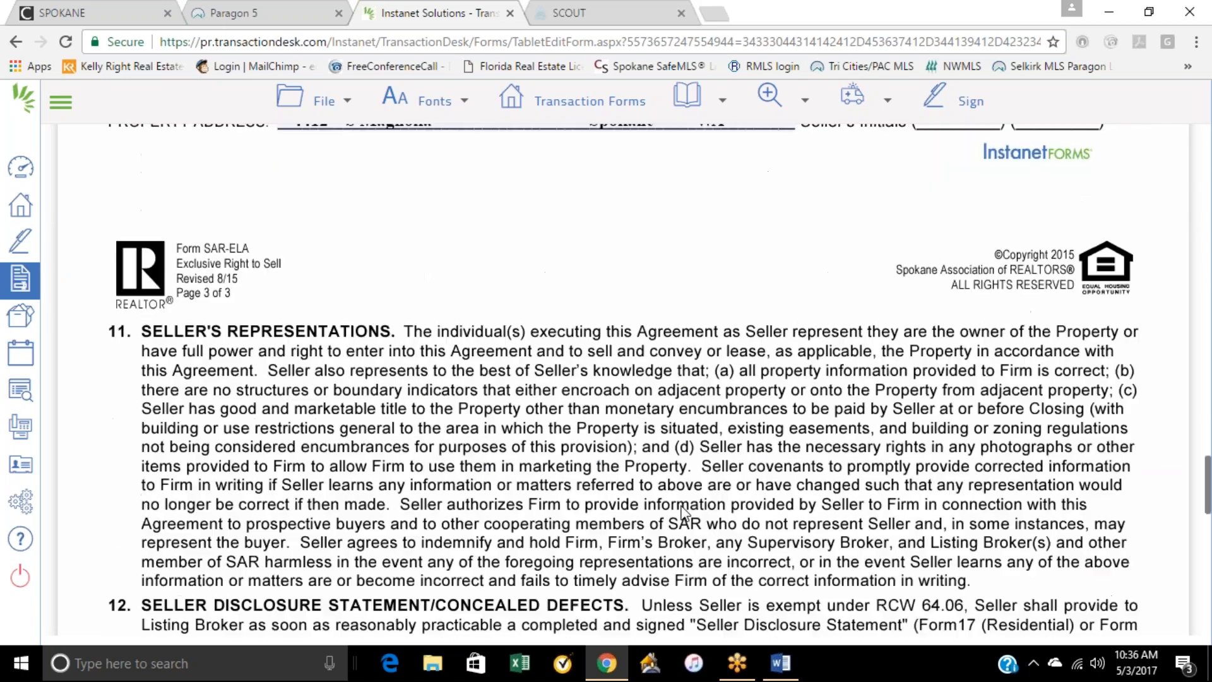
# Step: Leave the listing agreement and return to the transaction's forms list
pyautogui.scroll(12, 682, 511)
pyautogui.scroll(20, 682, 514)
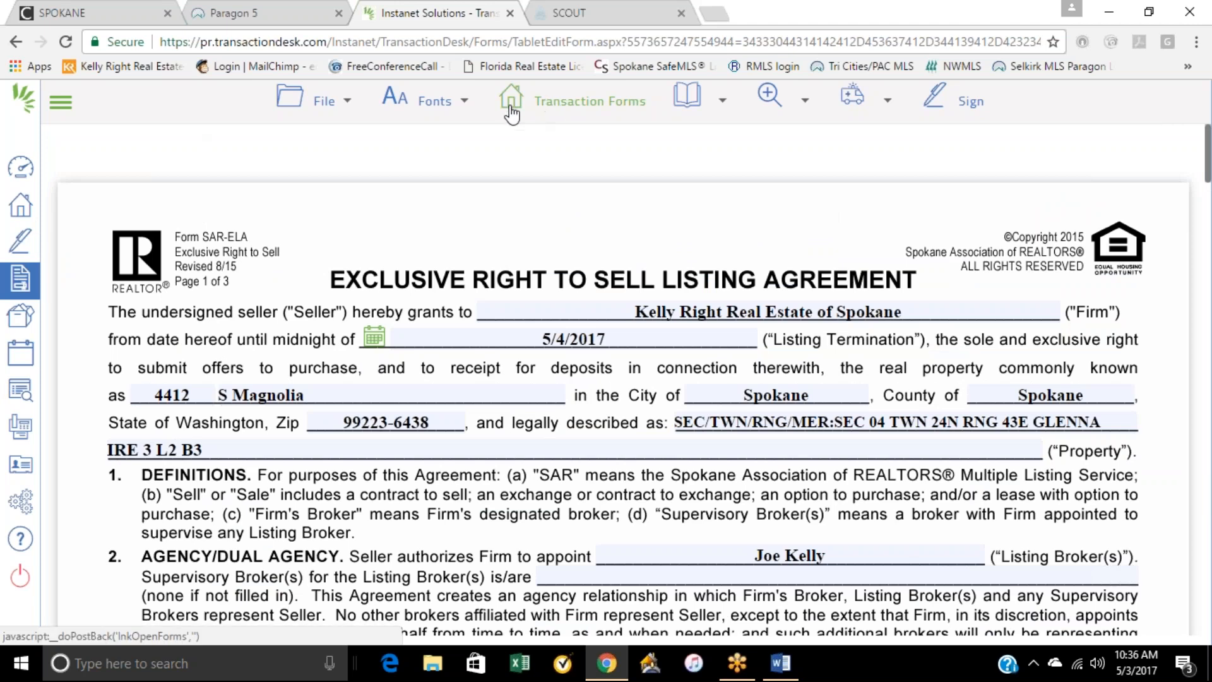
pyautogui.click(15, 42)
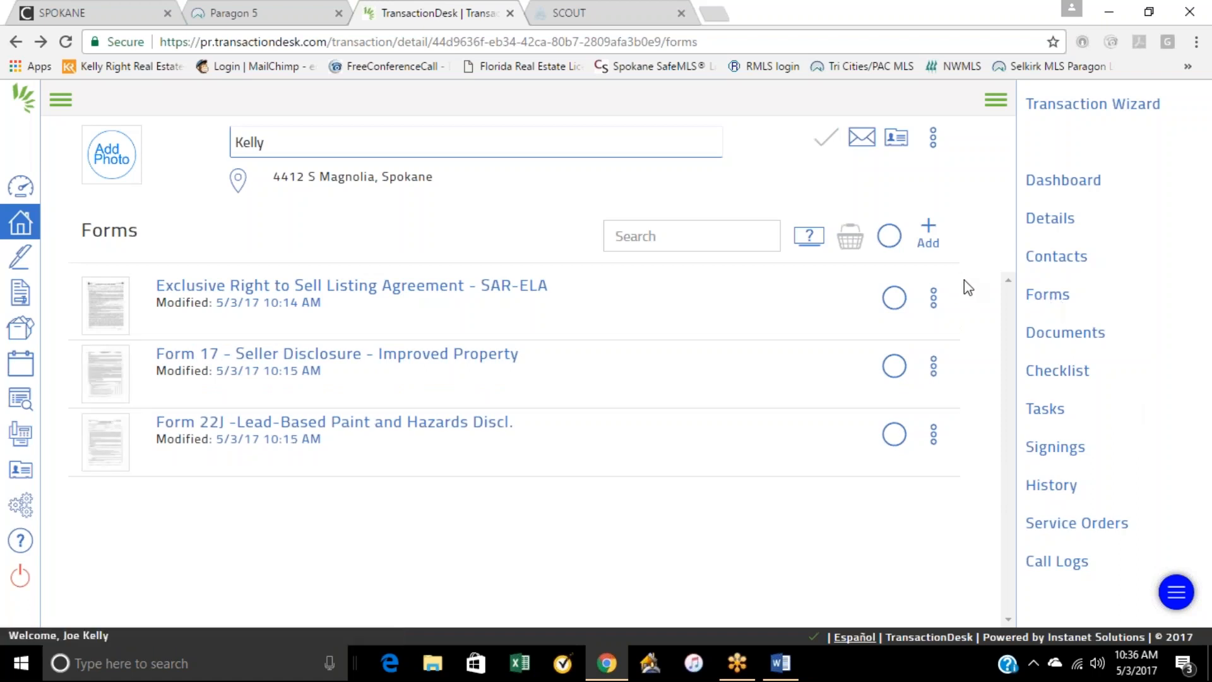
# Step: Add Form 22K - Identification of Utilities Addendum from All Statewide Forms to the transaction
pyautogui.click(927, 234)
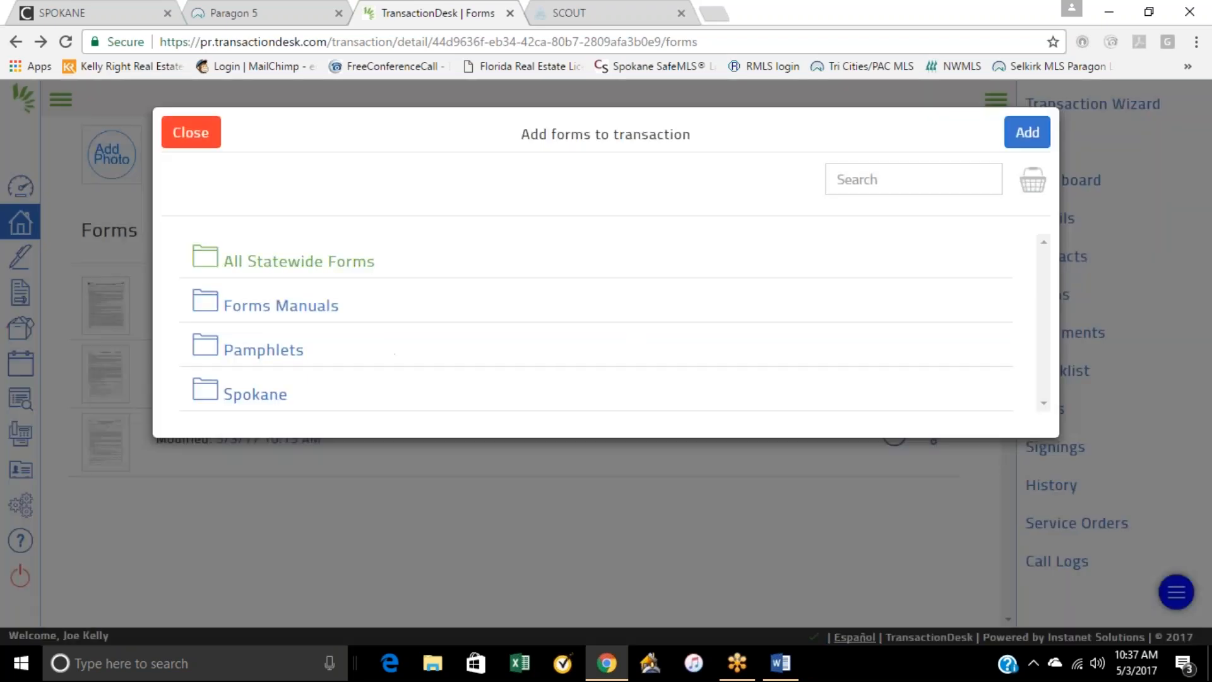
pyautogui.click(262, 276)
pyautogui.scroll(-7, 451, 505)
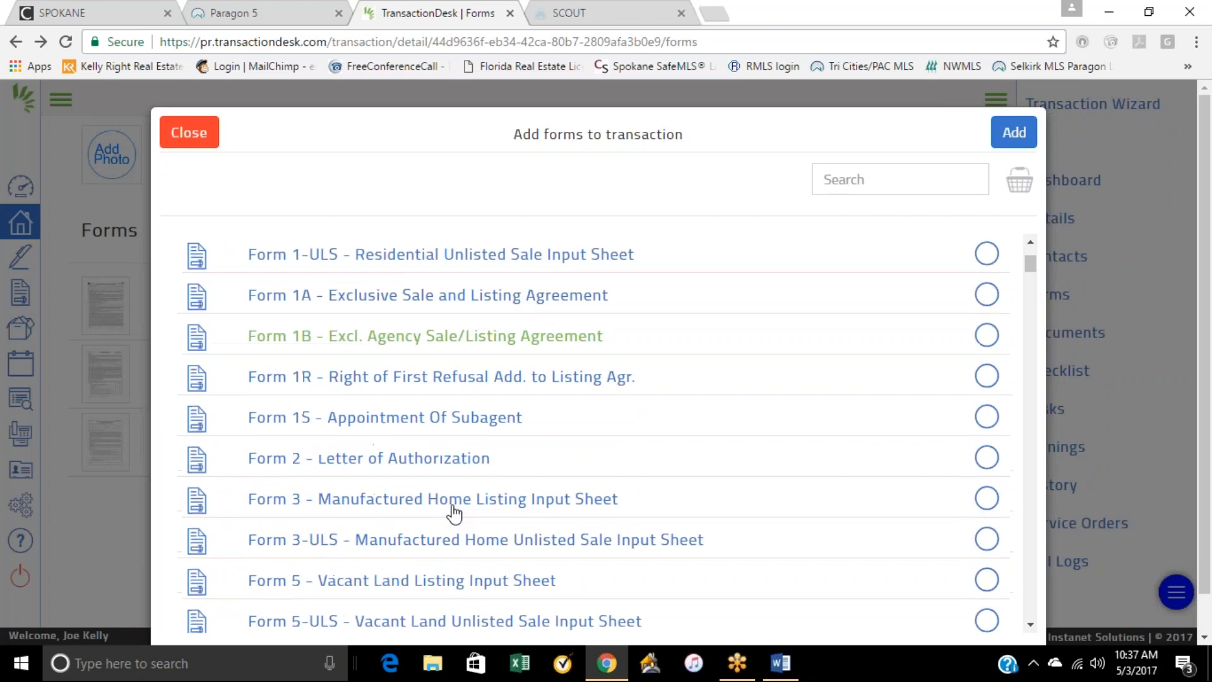
pyautogui.scroll(-15, 452, 505)
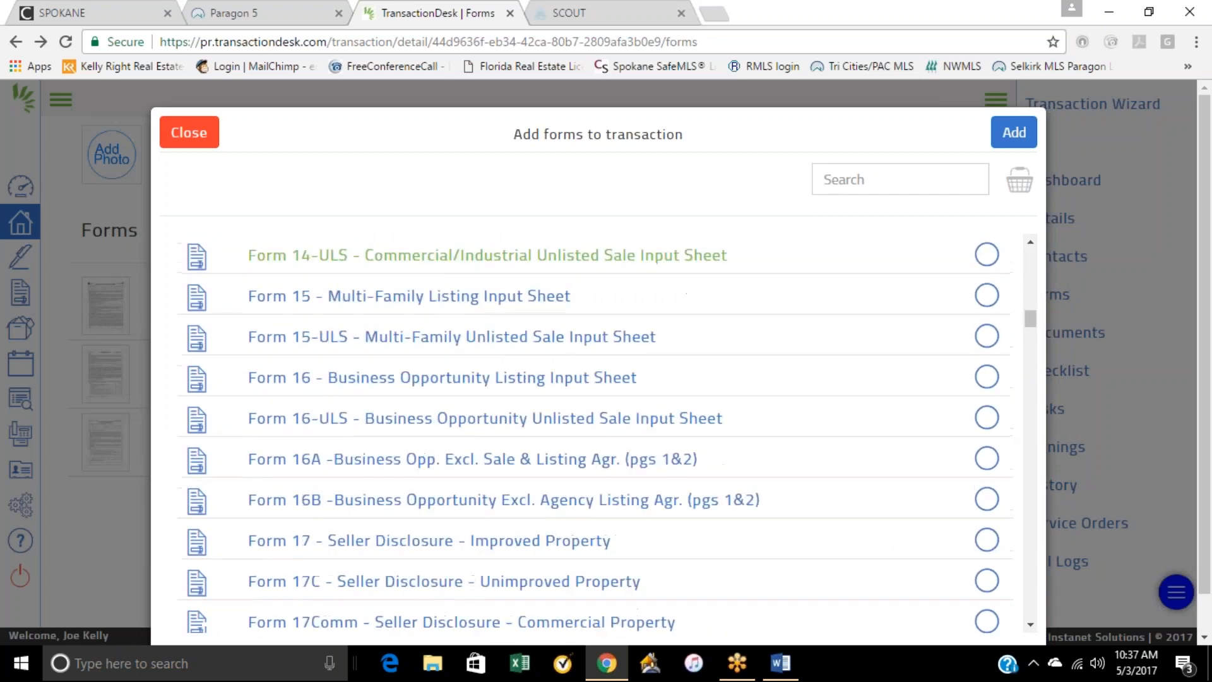
pyautogui.scroll(-12, 452, 310)
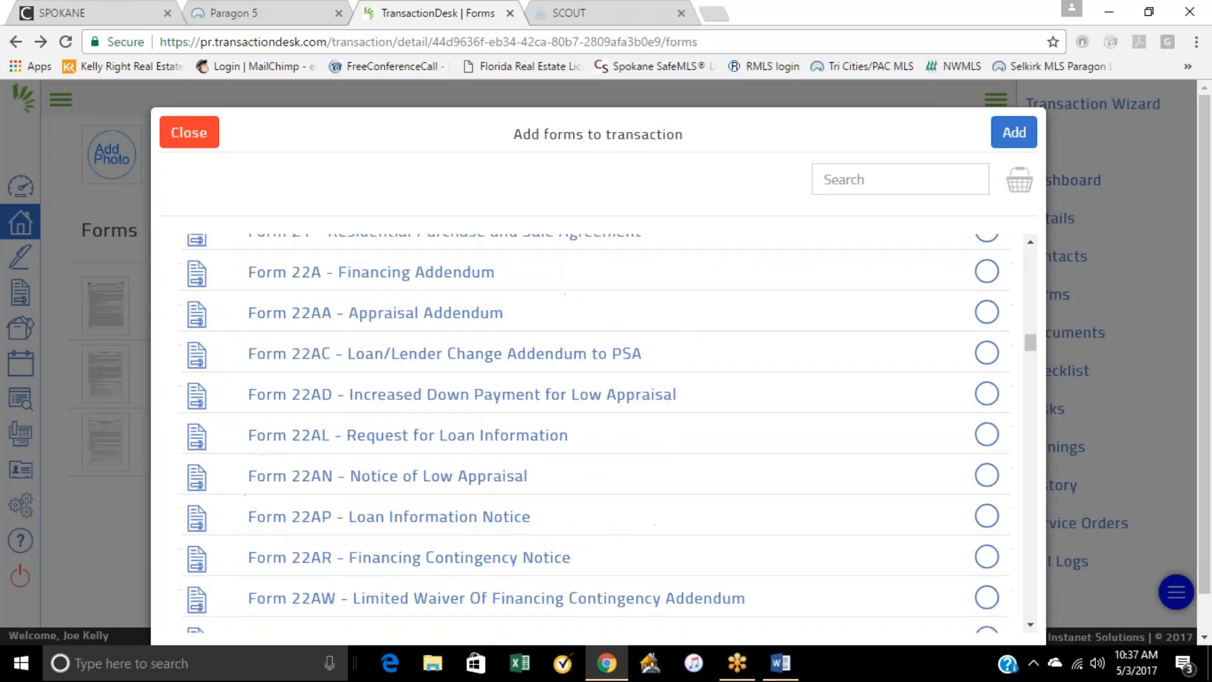
pyautogui.scroll(-10, 452, 507)
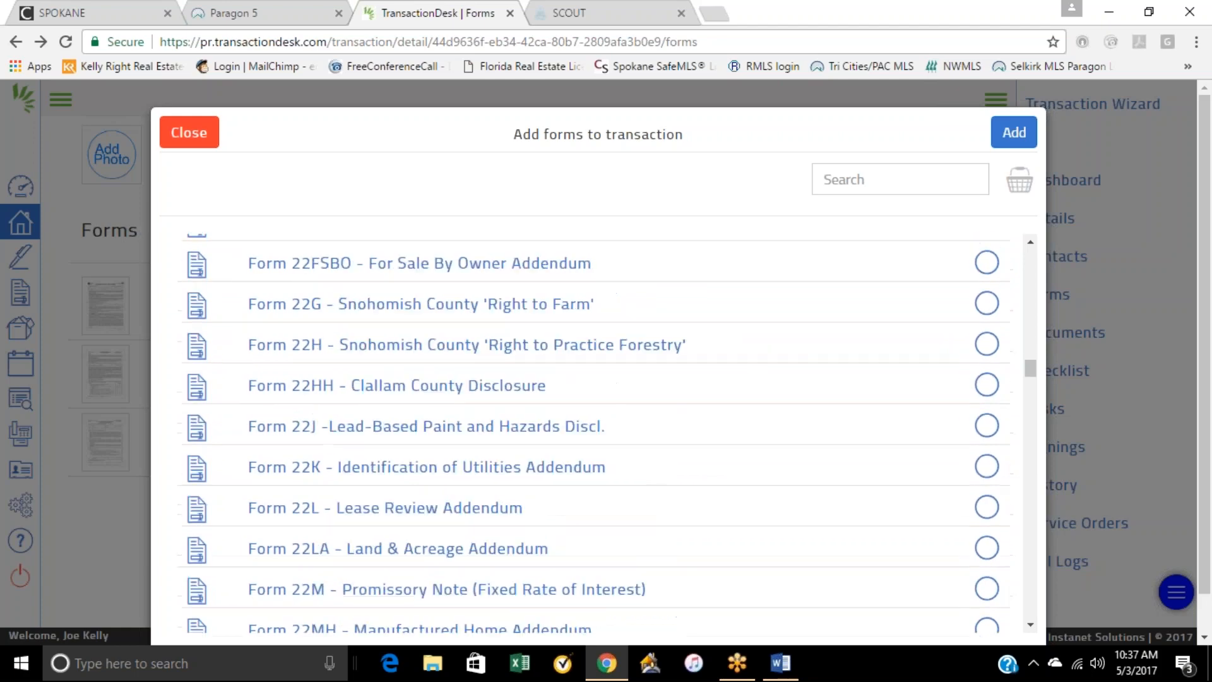
pyautogui.click(422, 474)
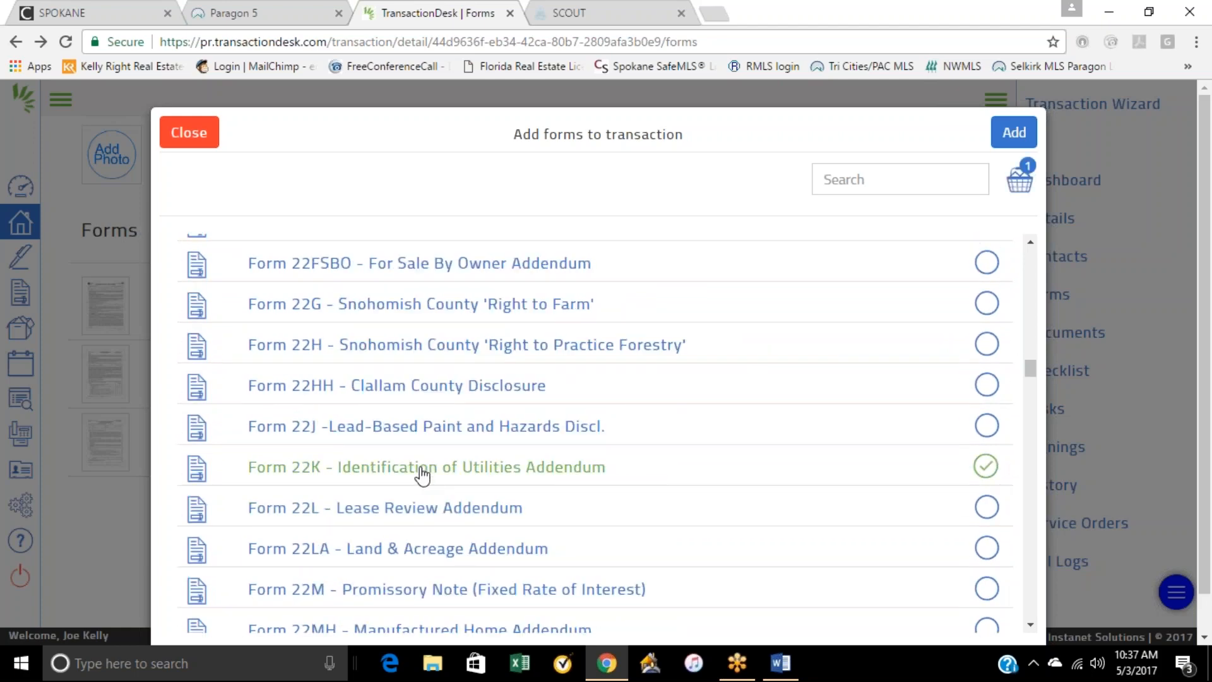
pyautogui.click(1013, 131)
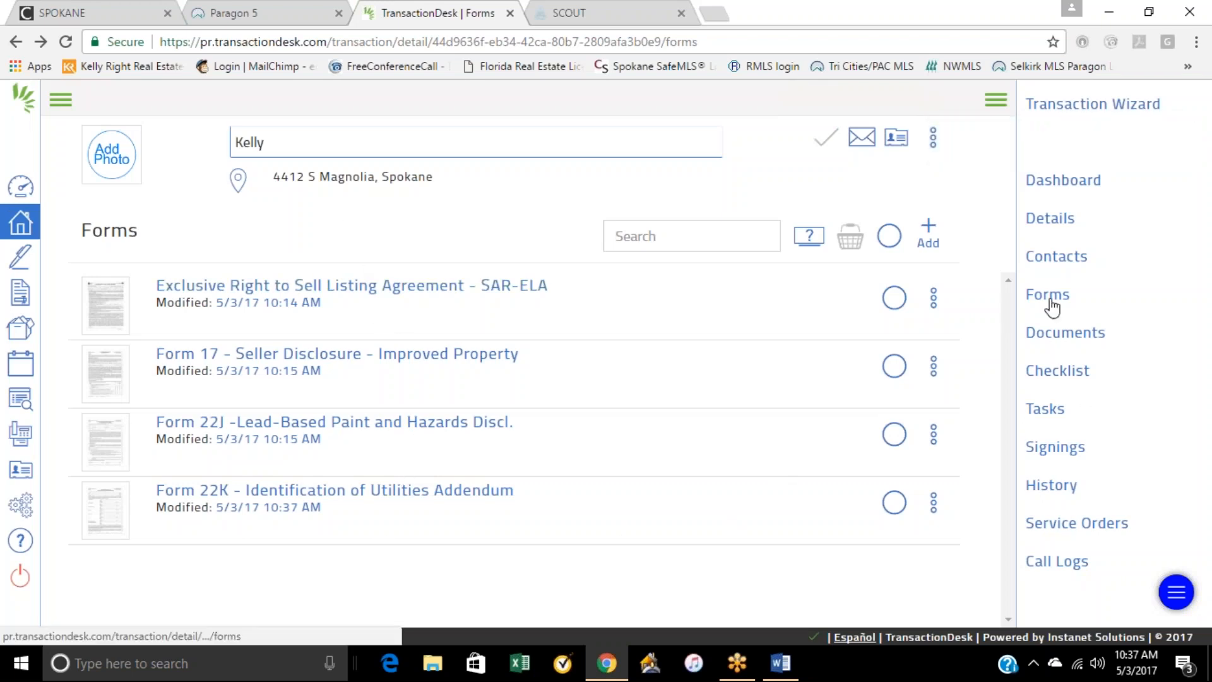
# Step: Add Form 22D - Optional Clauses Addendum from All Statewide Forms to the transaction
pyautogui.click(928, 234)
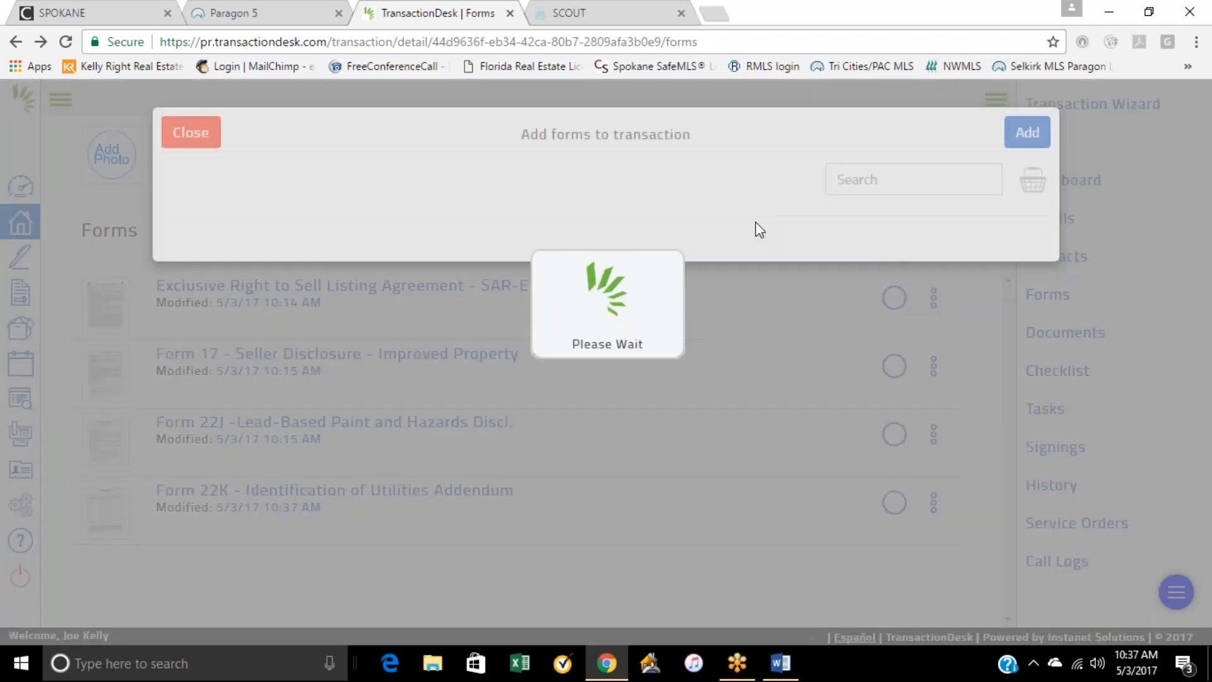
pyautogui.click(273, 273)
pyautogui.scroll(-6, 441, 455)
pyautogui.scroll(-20, 549, 476)
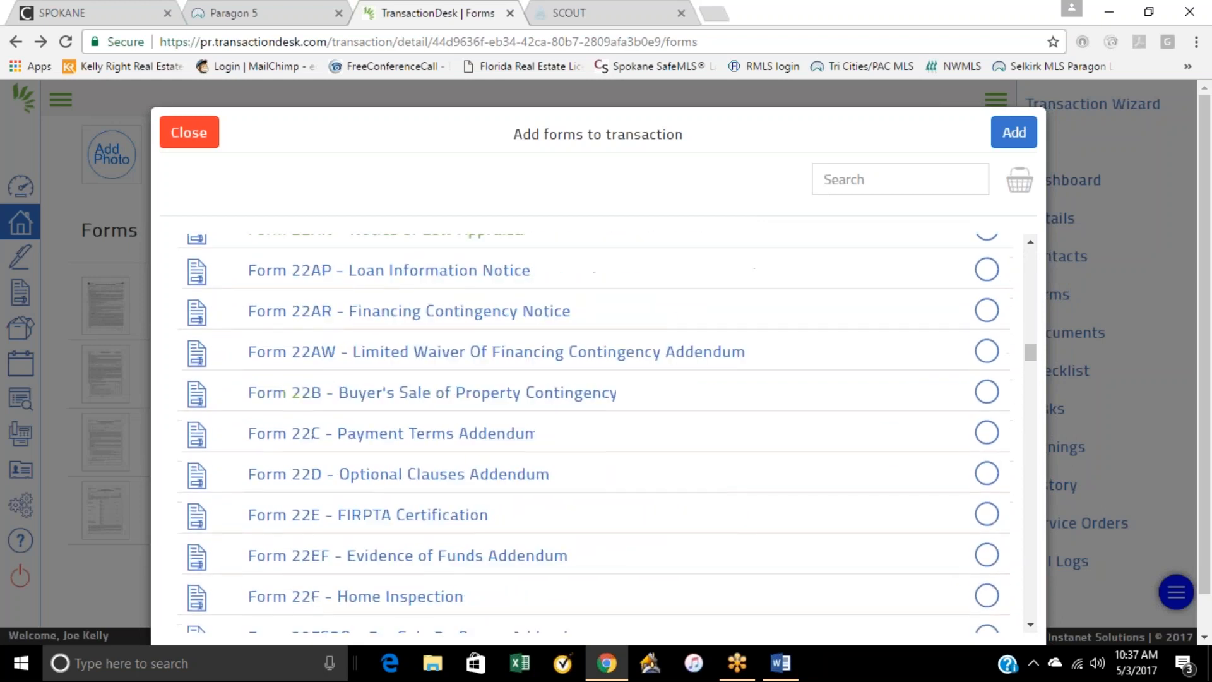
pyautogui.scroll(-1, 534, 433)
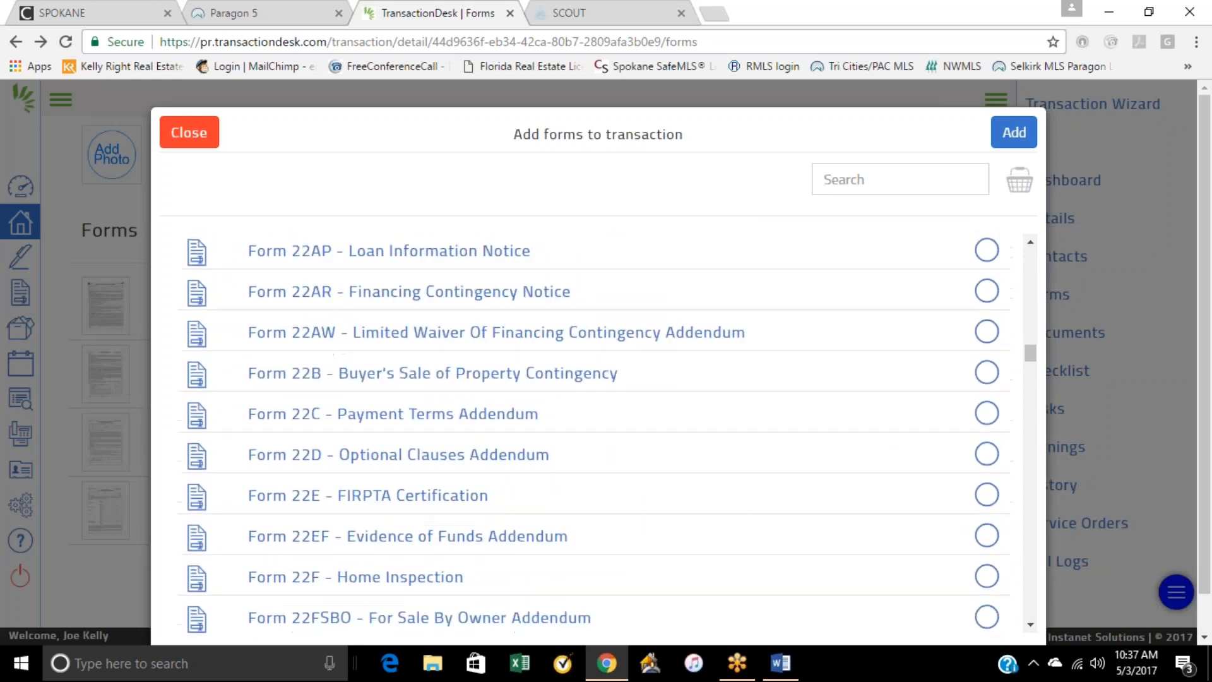
pyautogui.click(425, 462)
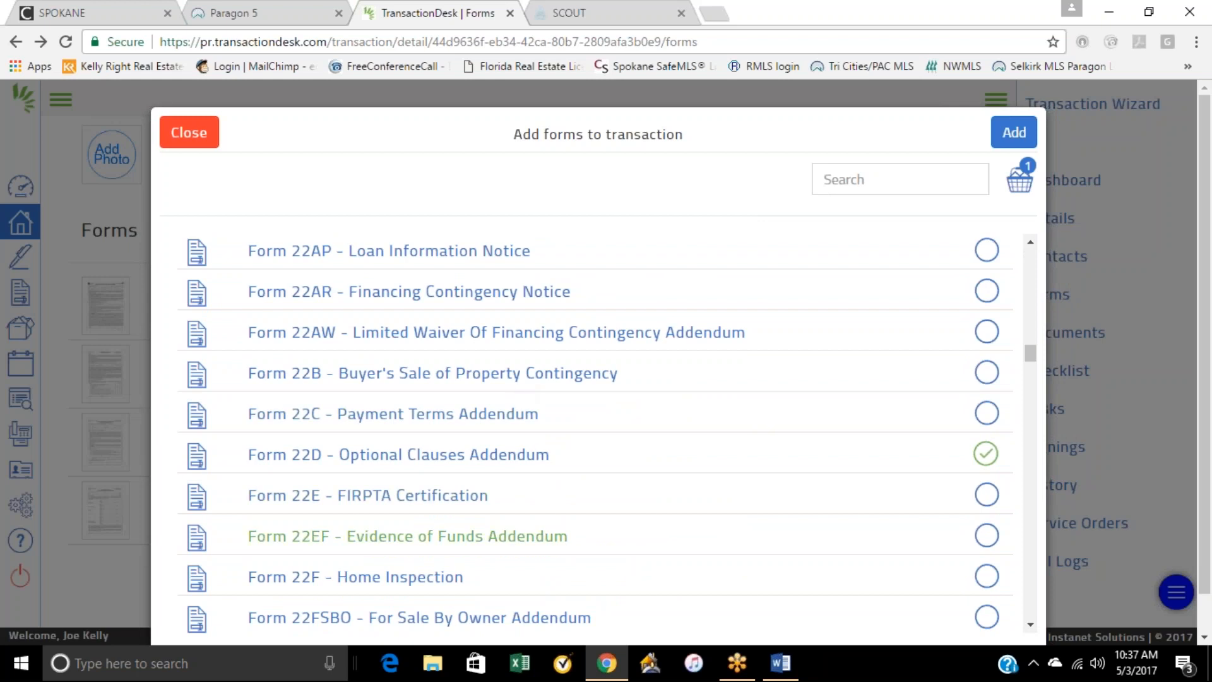
pyautogui.scroll(-7, 577, 538)
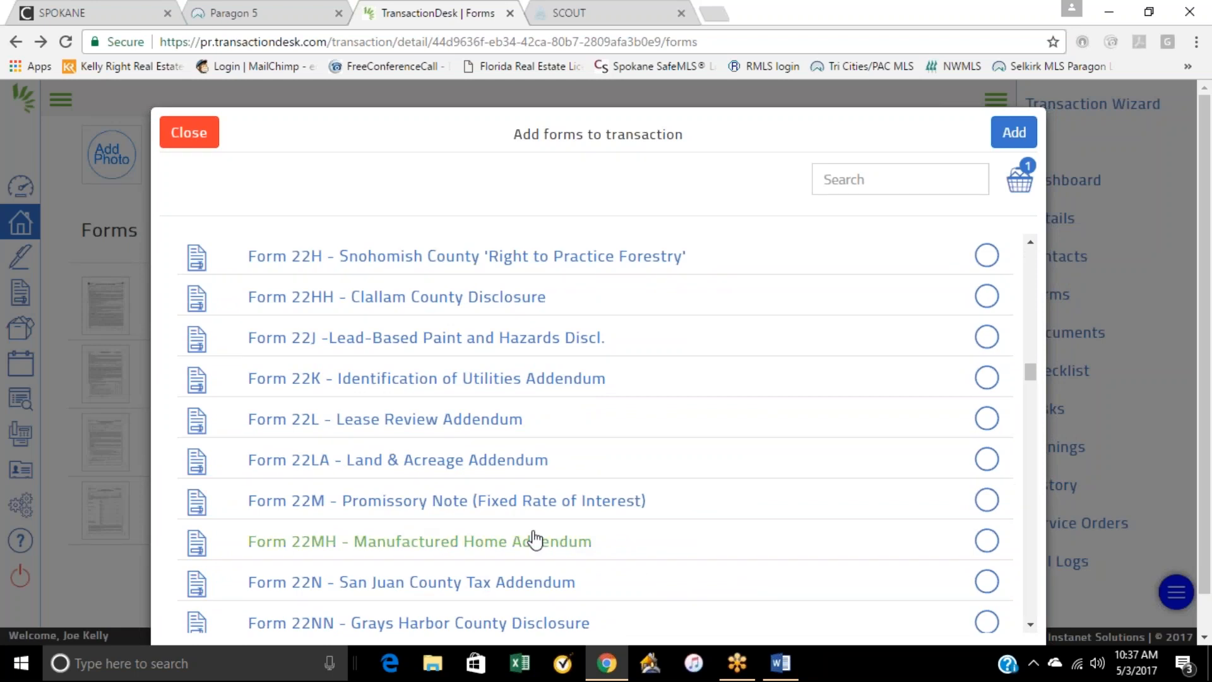
pyautogui.scroll(-1, 606, 549)
pyautogui.scroll(-5, 684, 514)
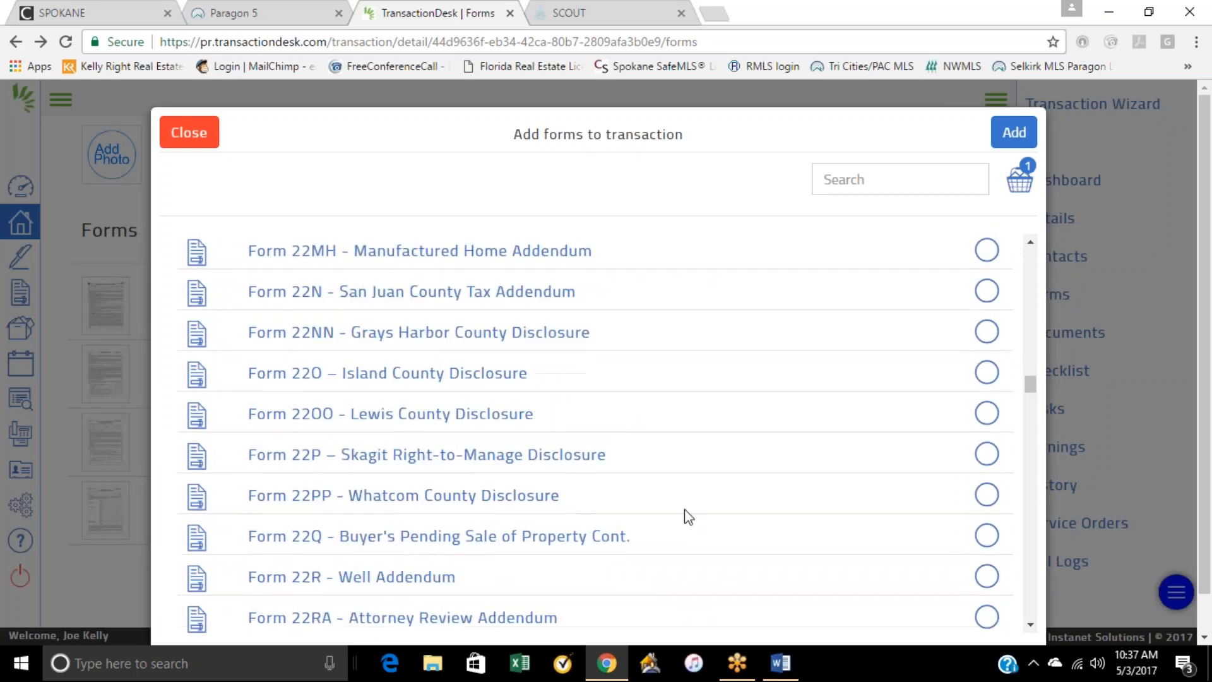
pyautogui.scroll(-5, 490, 430)
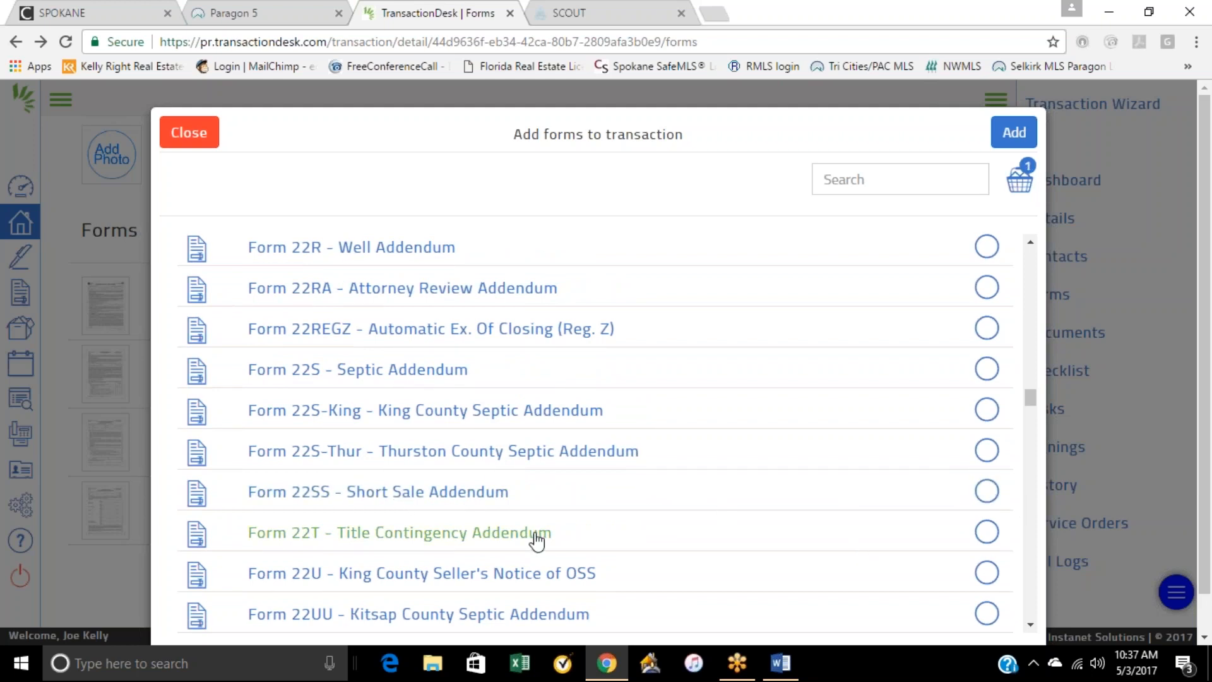
pyautogui.scroll(-3, 536, 541)
pyautogui.scroll(15, 498, 556)
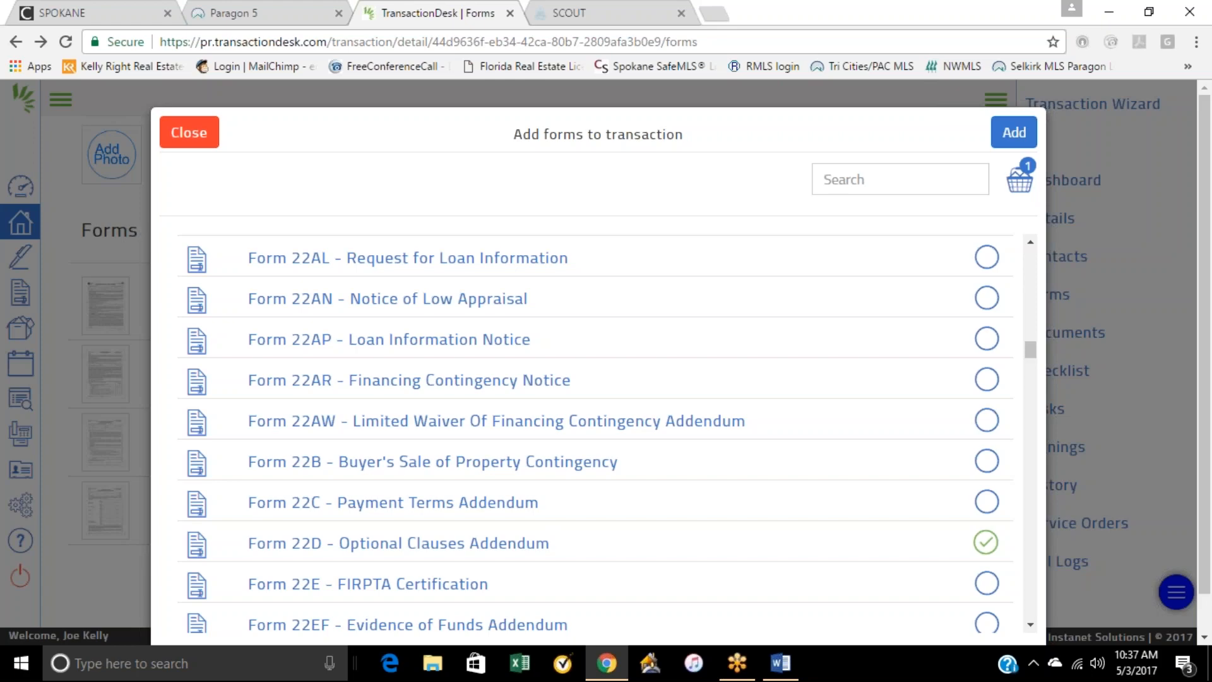
pyautogui.click(1014, 132)
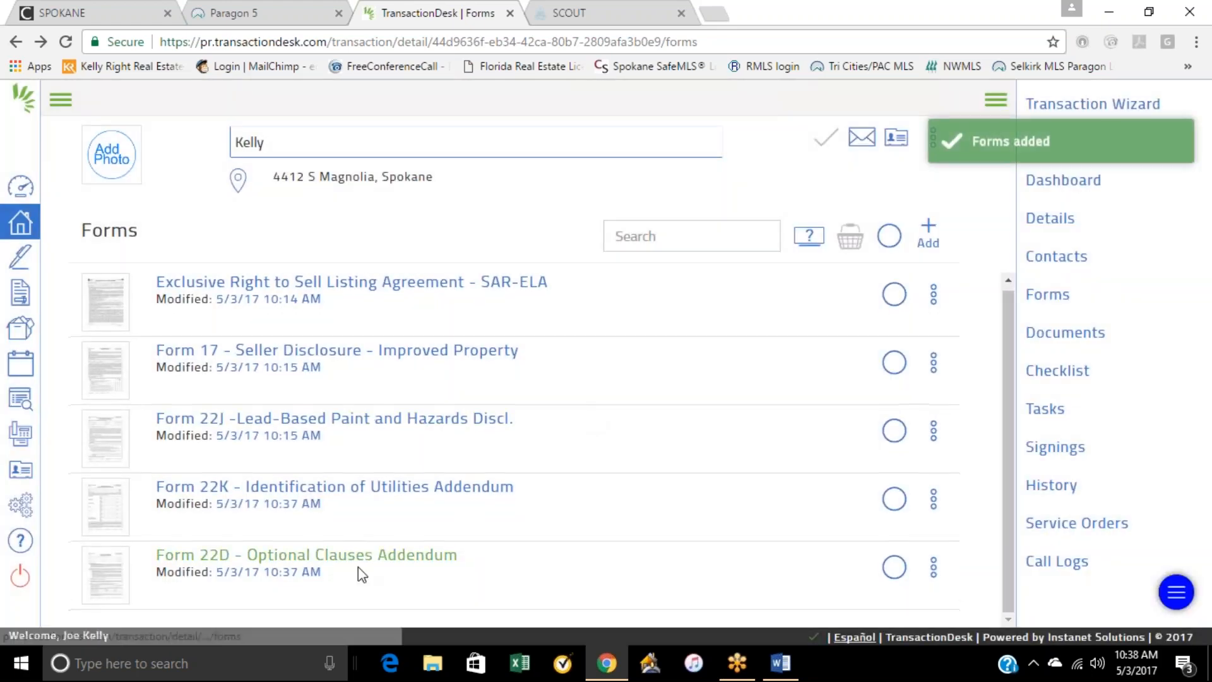
# Step: Open Form 22D - Optional Clauses Addendum and check Standard Owner's Coverage and Seller Cleaning
pyautogui.click(392, 554)
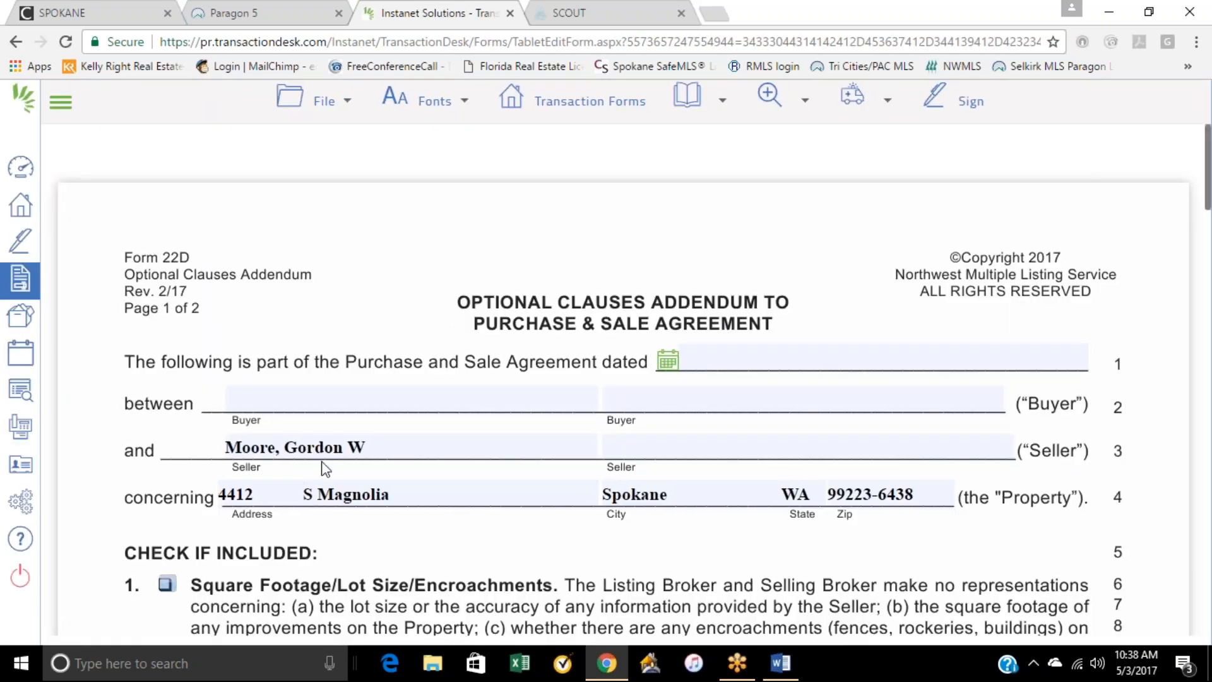
pyautogui.scroll(-7, 811, 536)
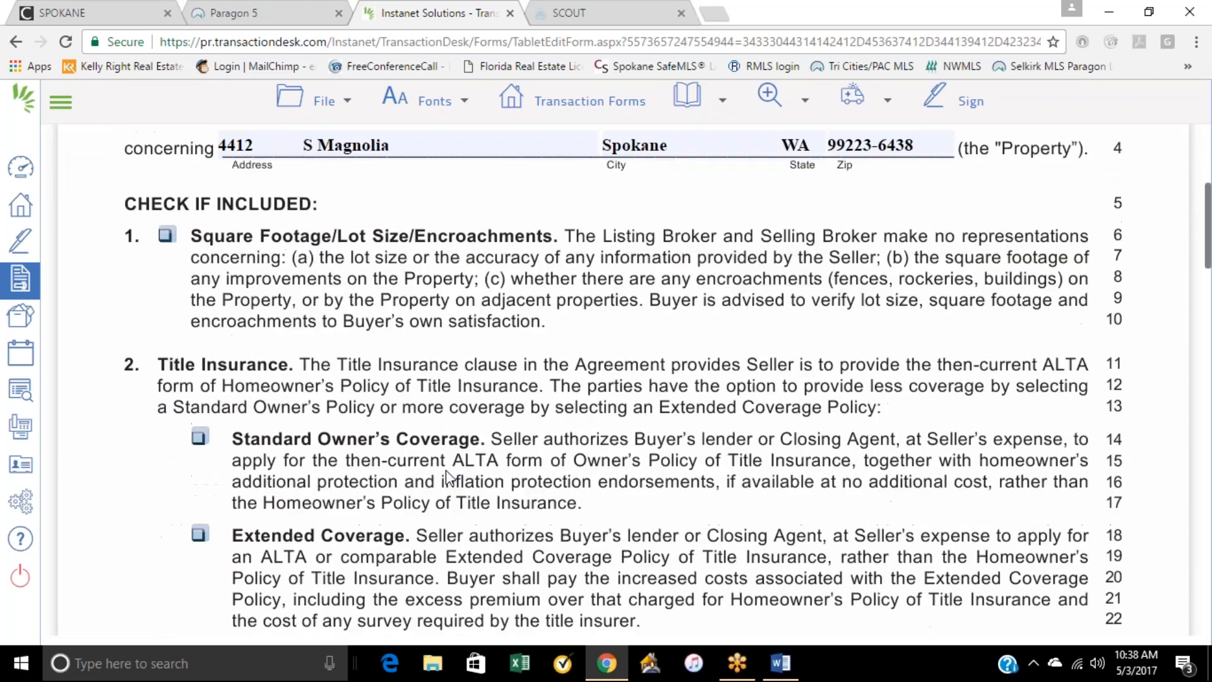
pyautogui.click(200, 345)
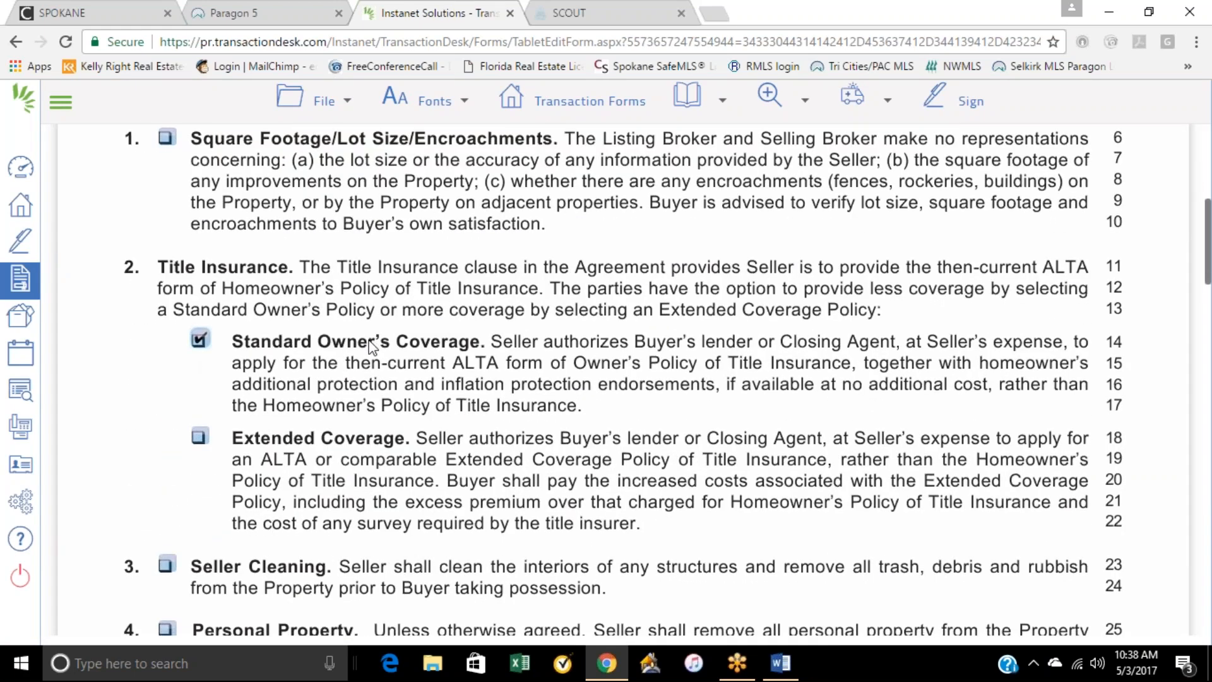
pyautogui.scroll(-1, 371, 350)
pyautogui.click(166, 481)
pyautogui.scroll(-3, 536, 450)
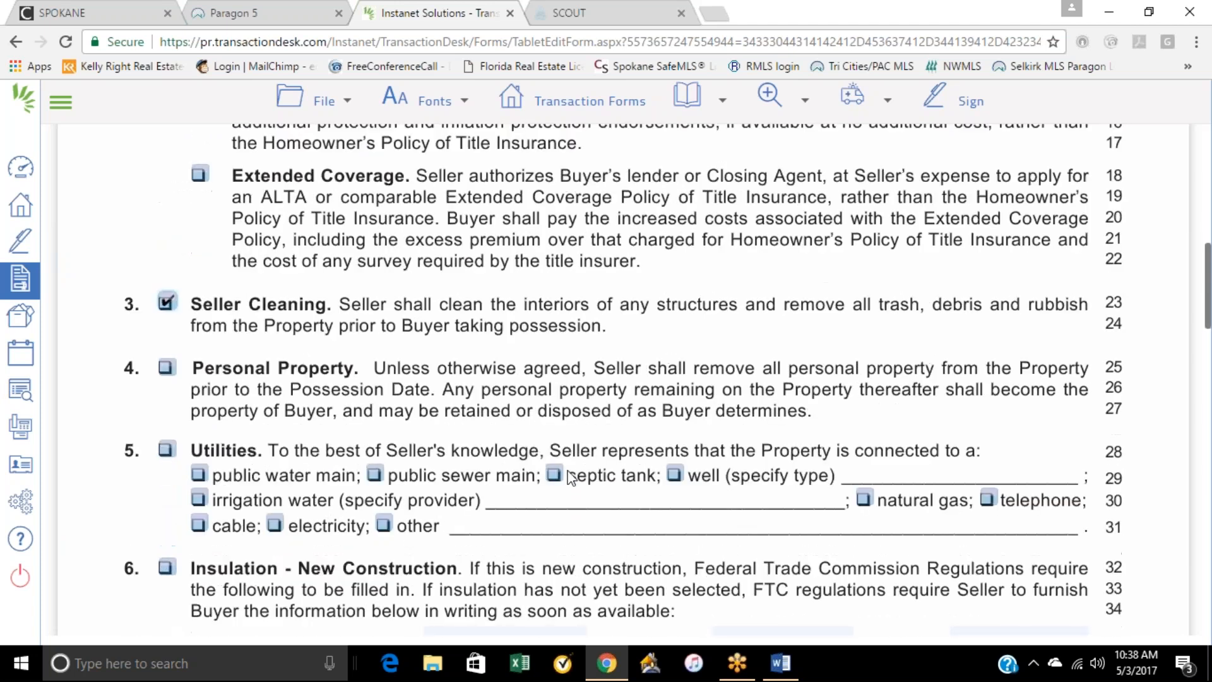
pyautogui.scroll(-1, 648, 480)
pyautogui.scroll(9, 656, 481)
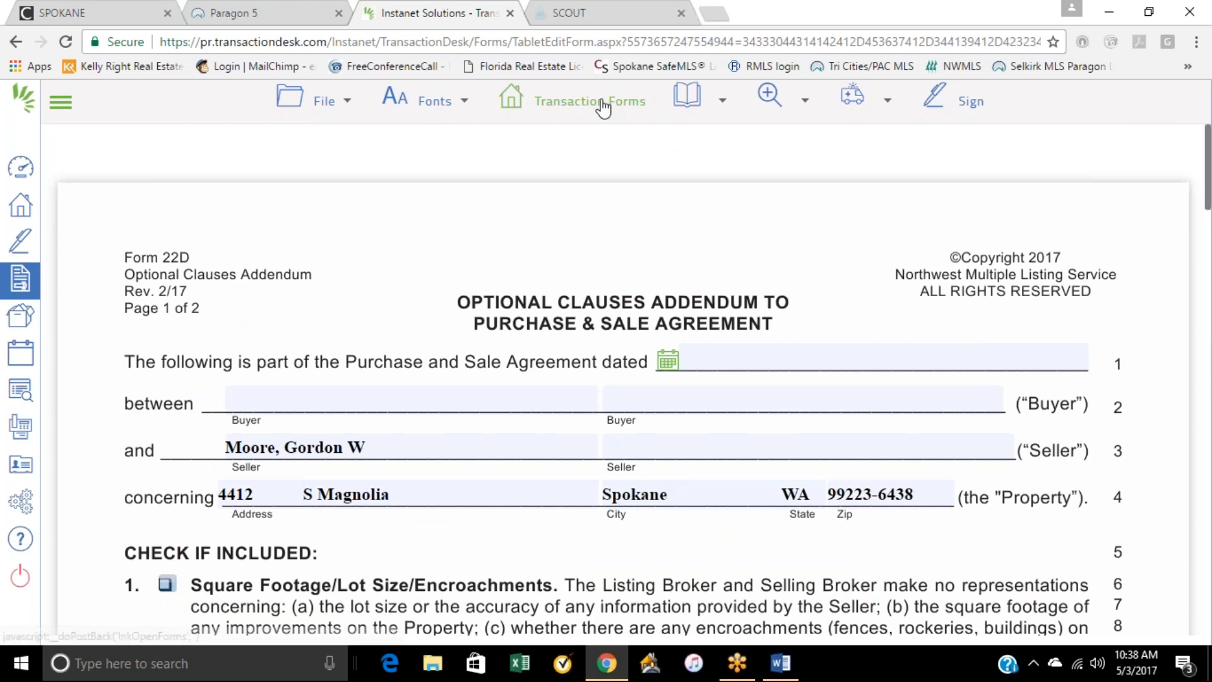
# Step: Save the Optional Clauses Addendum and return to the transaction's forms list
pyautogui.moveTo(388, 109)
pyautogui.moveTo(326, 114)
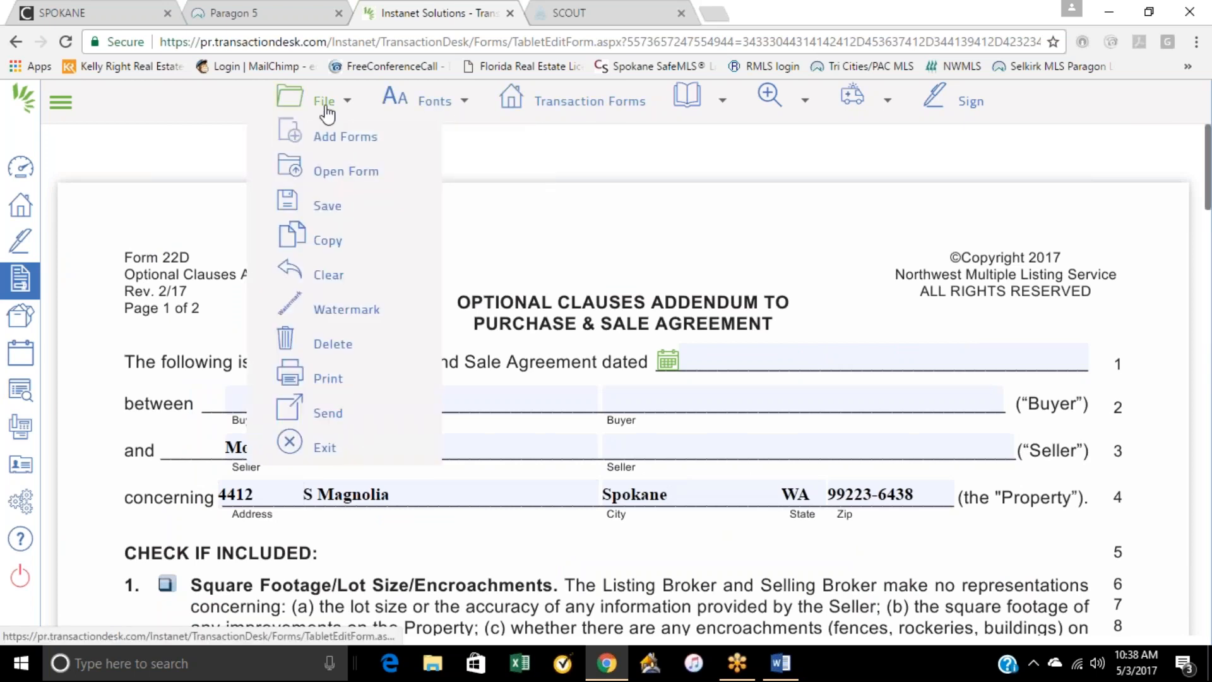
pyautogui.moveTo(329, 218)
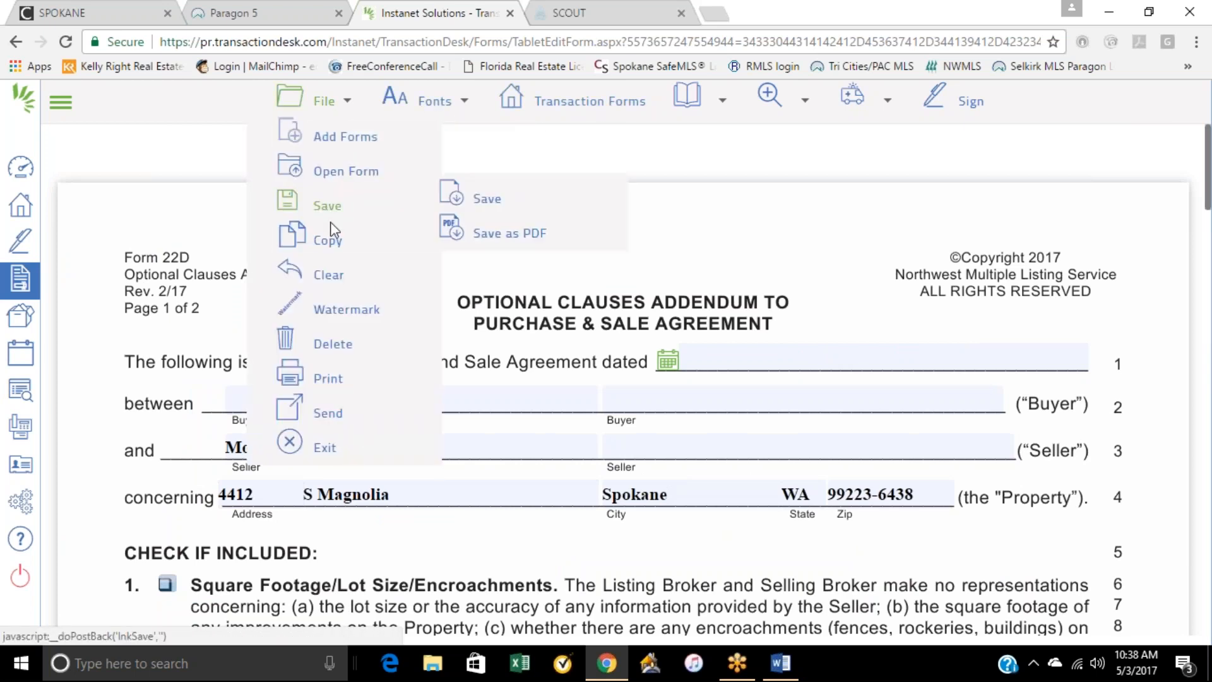
pyautogui.click(487, 201)
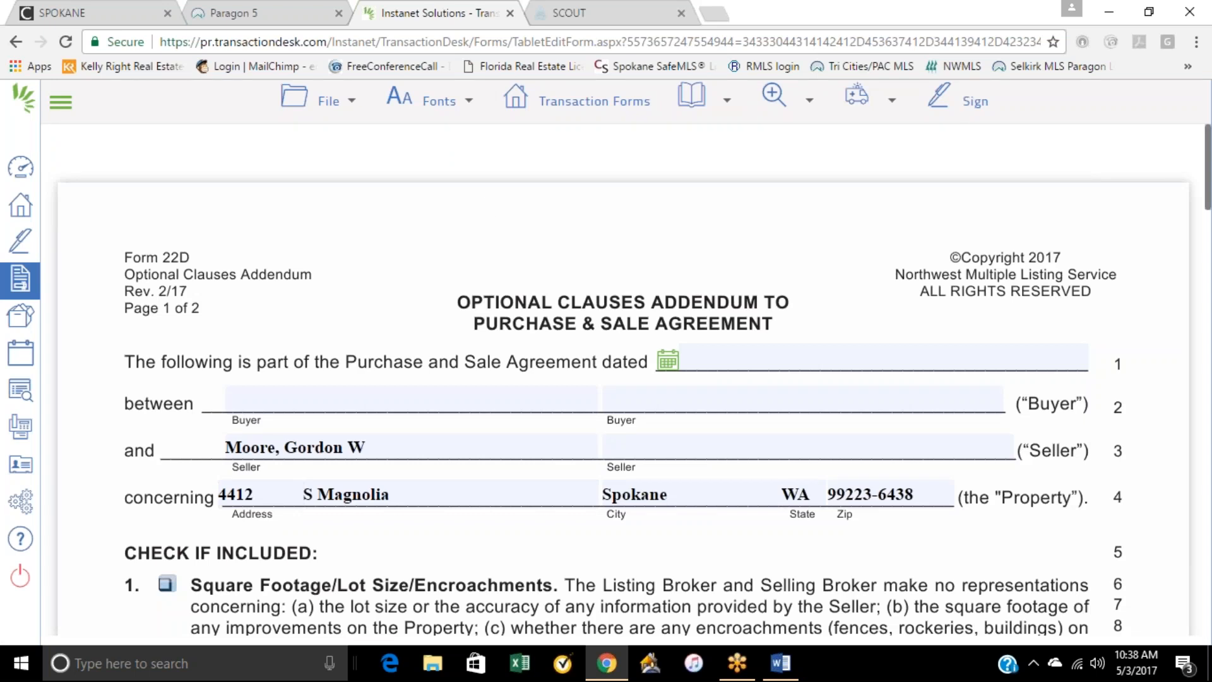
pyautogui.click(333, 104)
pyautogui.click(19, 43)
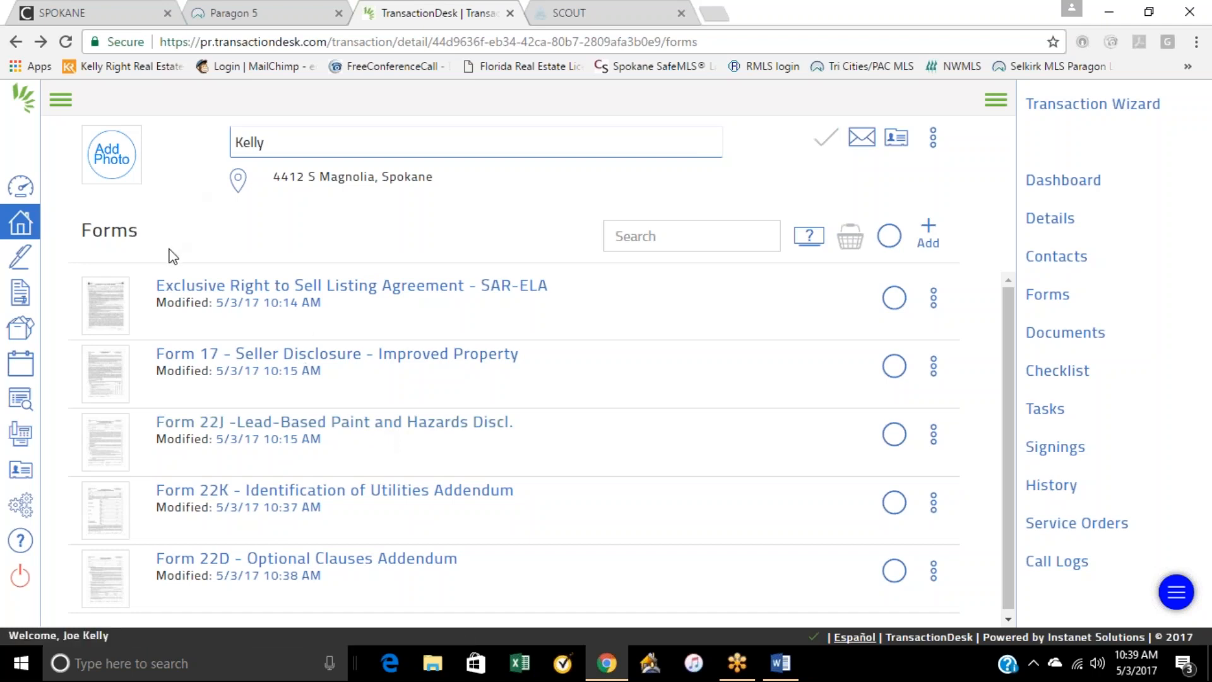
# Step: Add Form P1 - Law of Real Estate Agency Pamphlet from the Pamphlets folder to the transaction
pyautogui.click(928, 234)
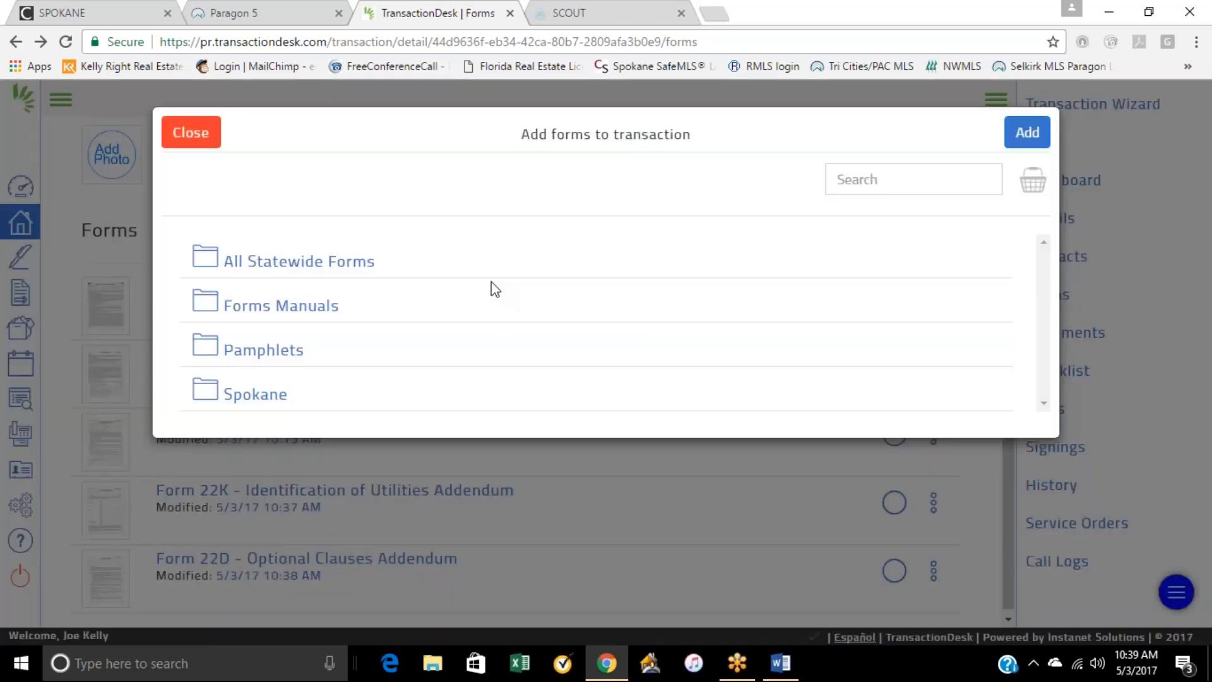
pyautogui.click(256, 353)
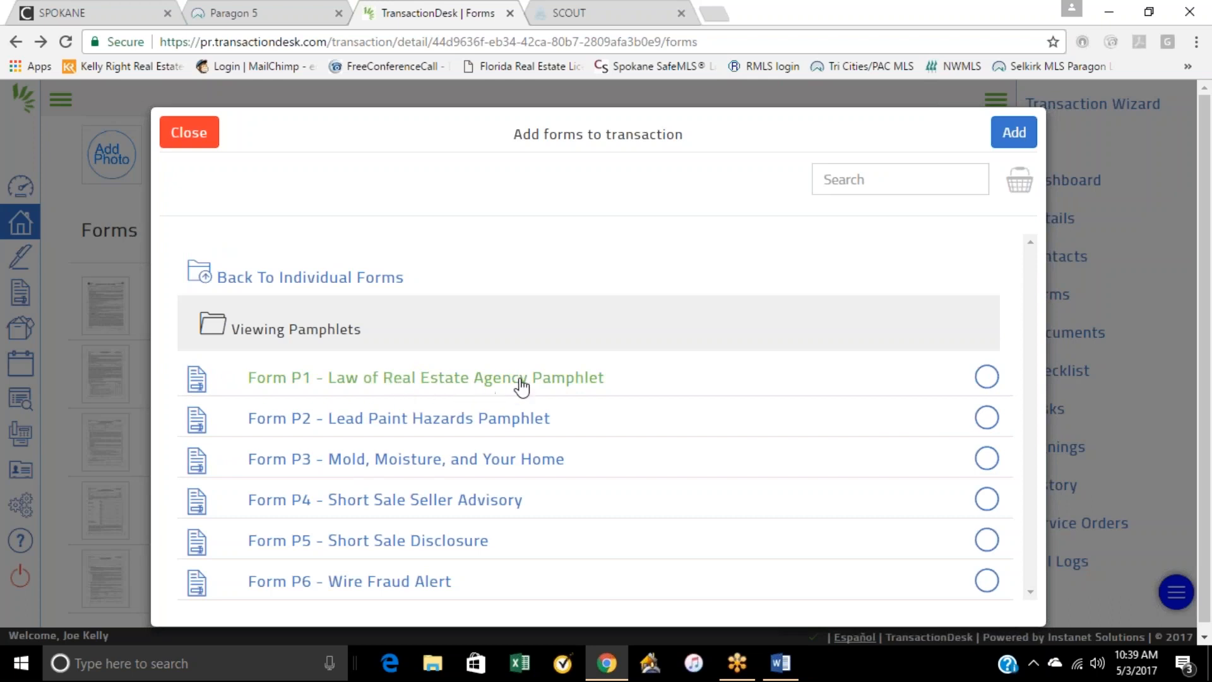
pyautogui.click(985, 381)
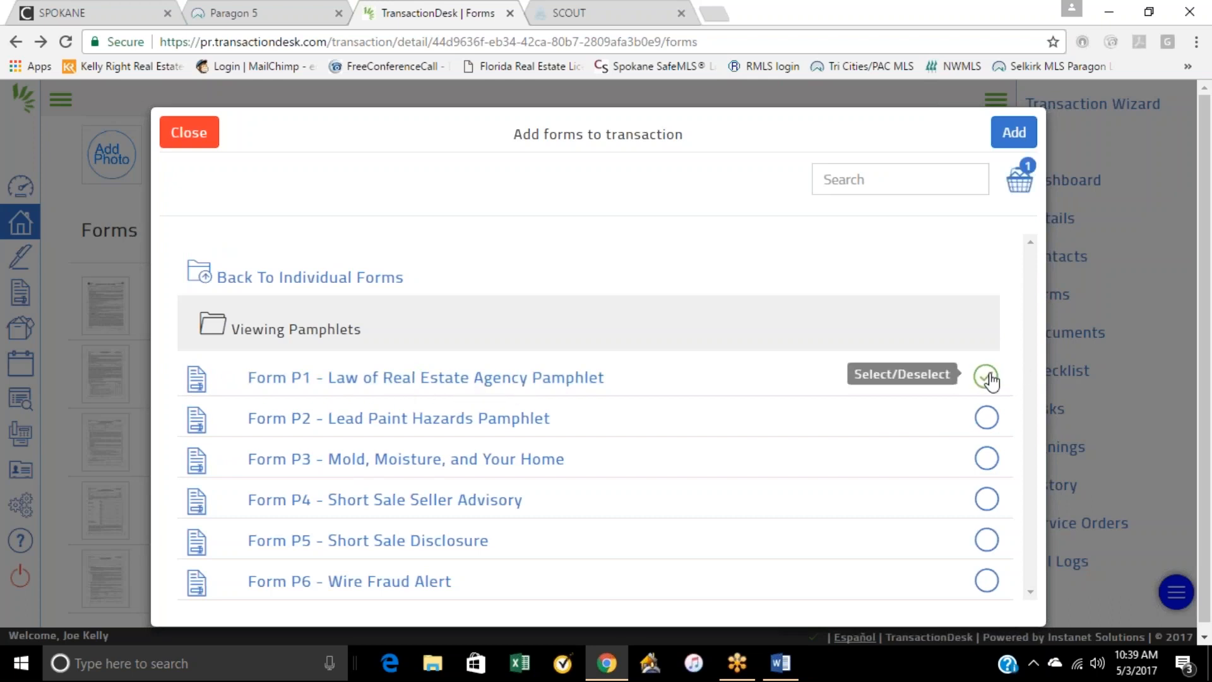
pyautogui.click(1009, 135)
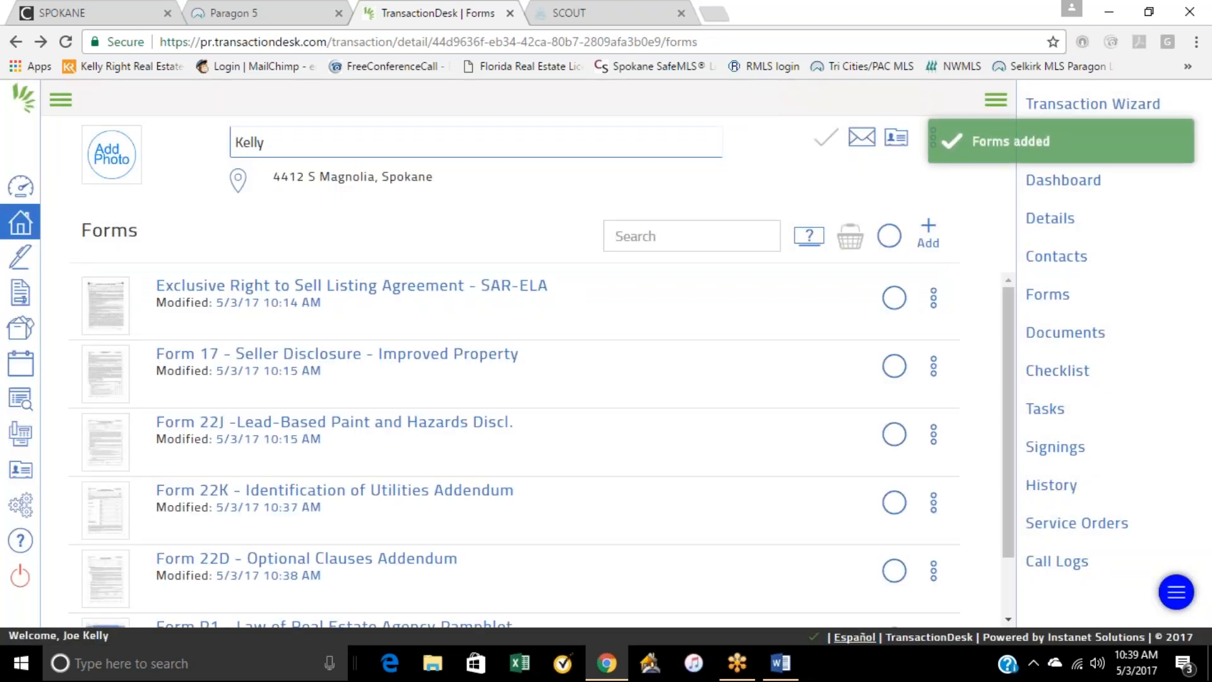
# Step: Delete Form 22D - Optional Clauses Addendum from the transaction's forms
pyautogui.scroll(-1, 598, 446)
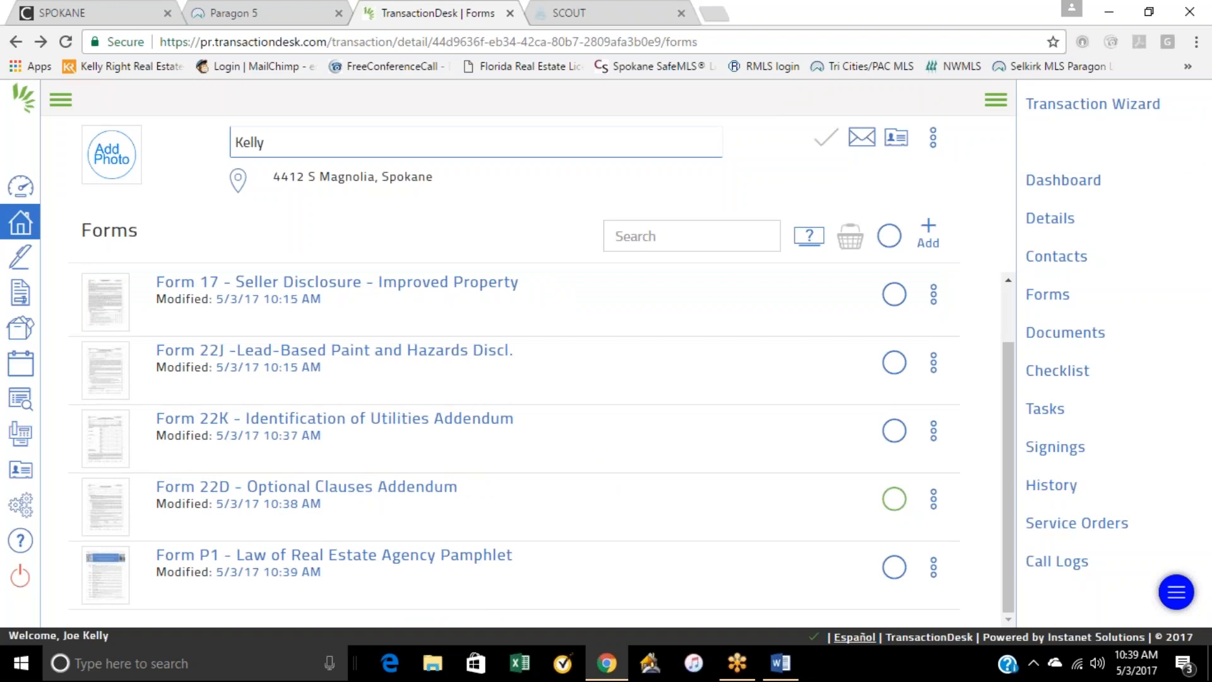
pyautogui.click(893, 498)
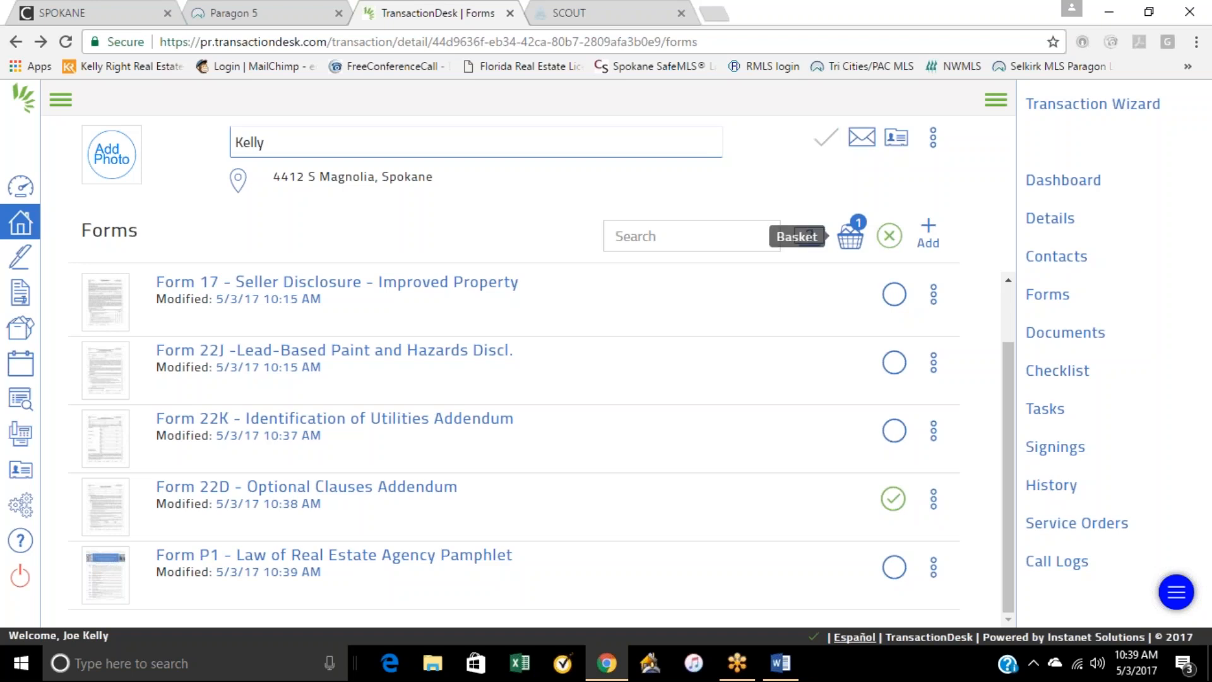
pyautogui.click(890, 237)
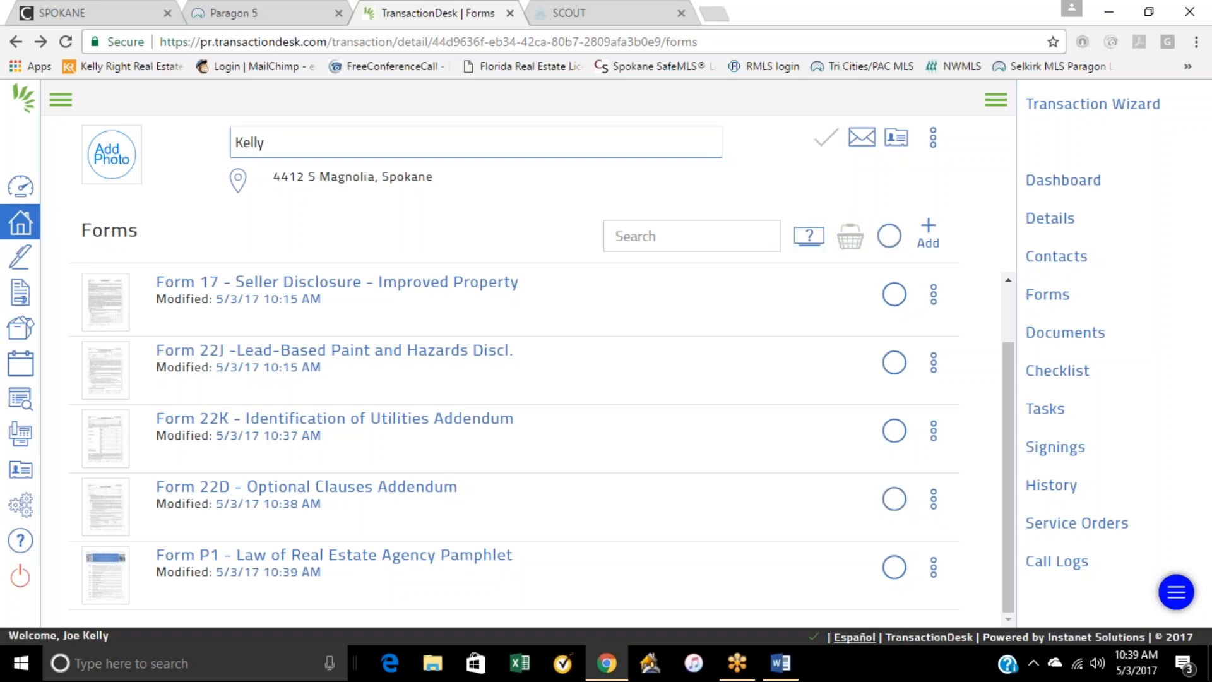
pyautogui.click(893, 499)
pyautogui.click(933, 498)
pyautogui.scroll(-1, 882, 542)
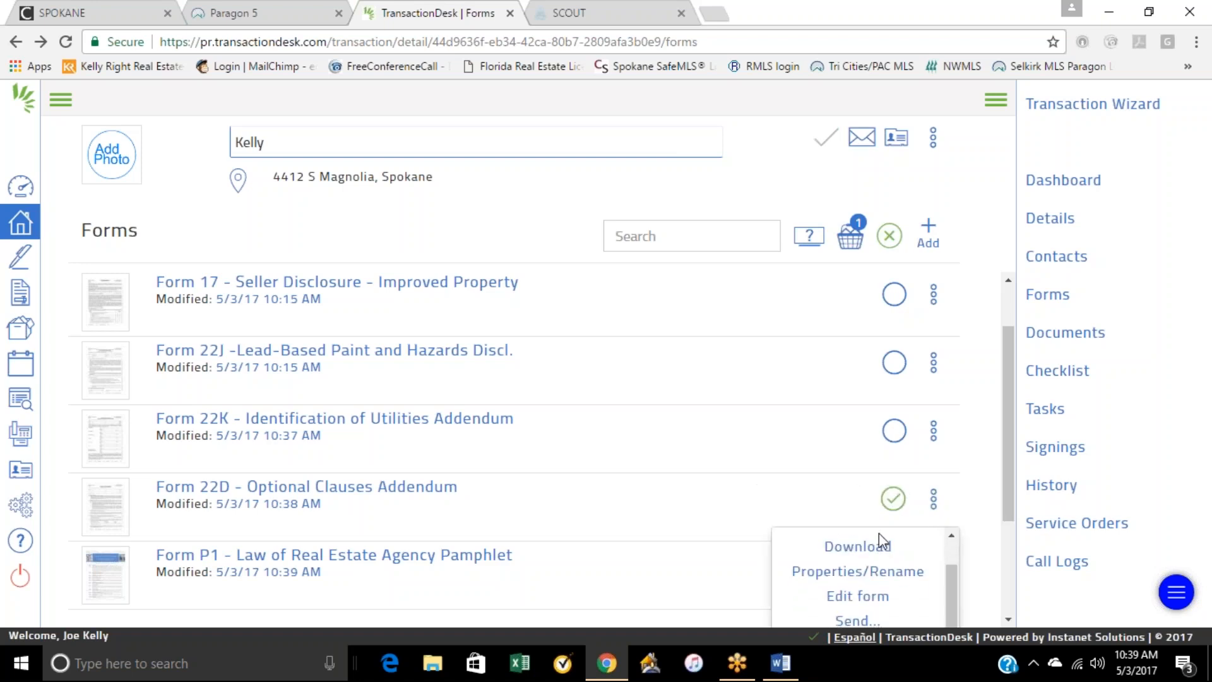
pyautogui.click(1008, 619)
pyautogui.click(1007, 618)
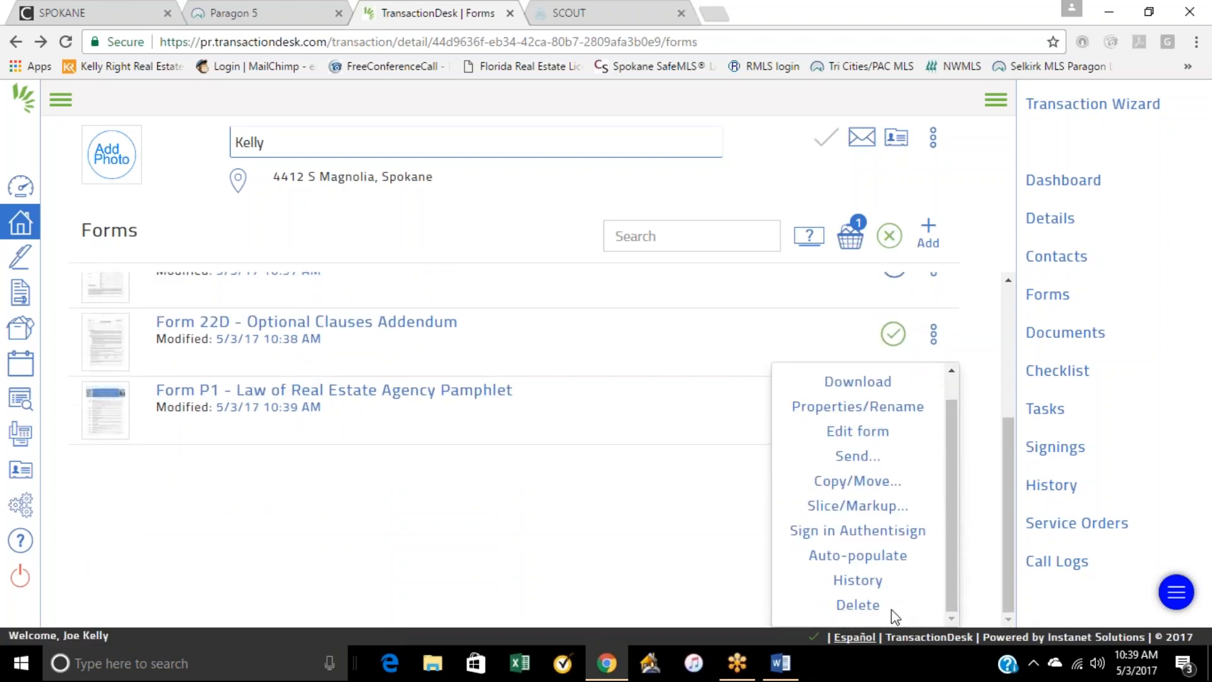
pyautogui.click(859, 606)
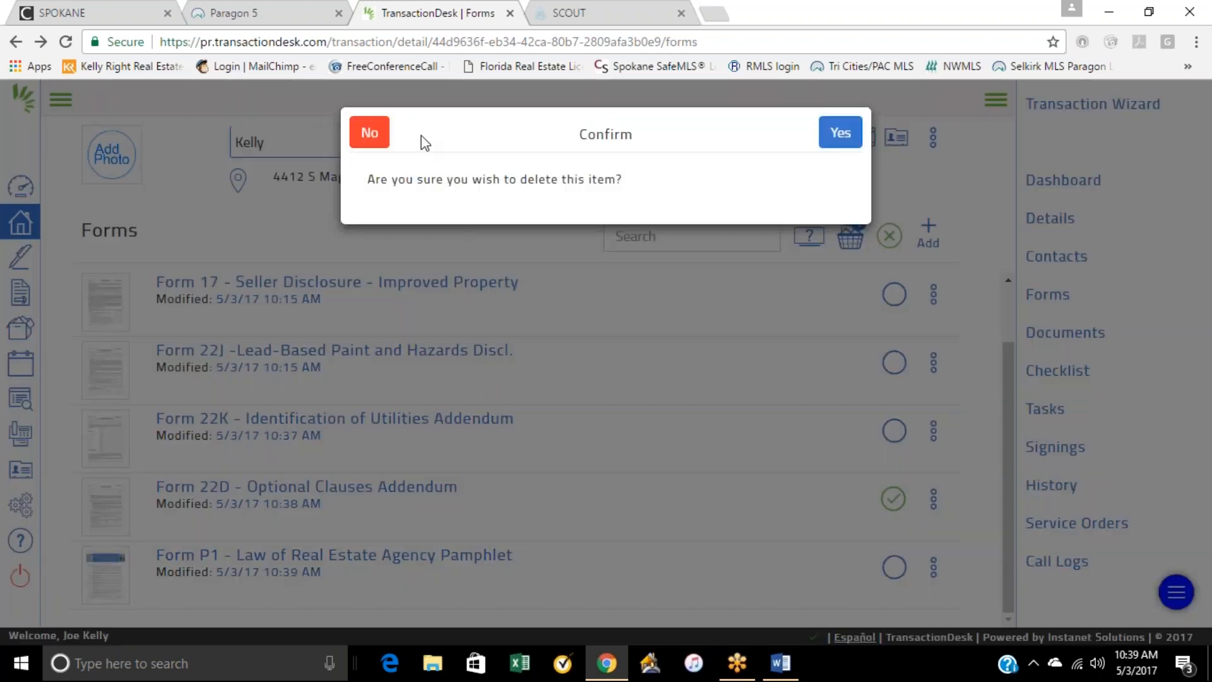
pyautogui.click(842, 140)
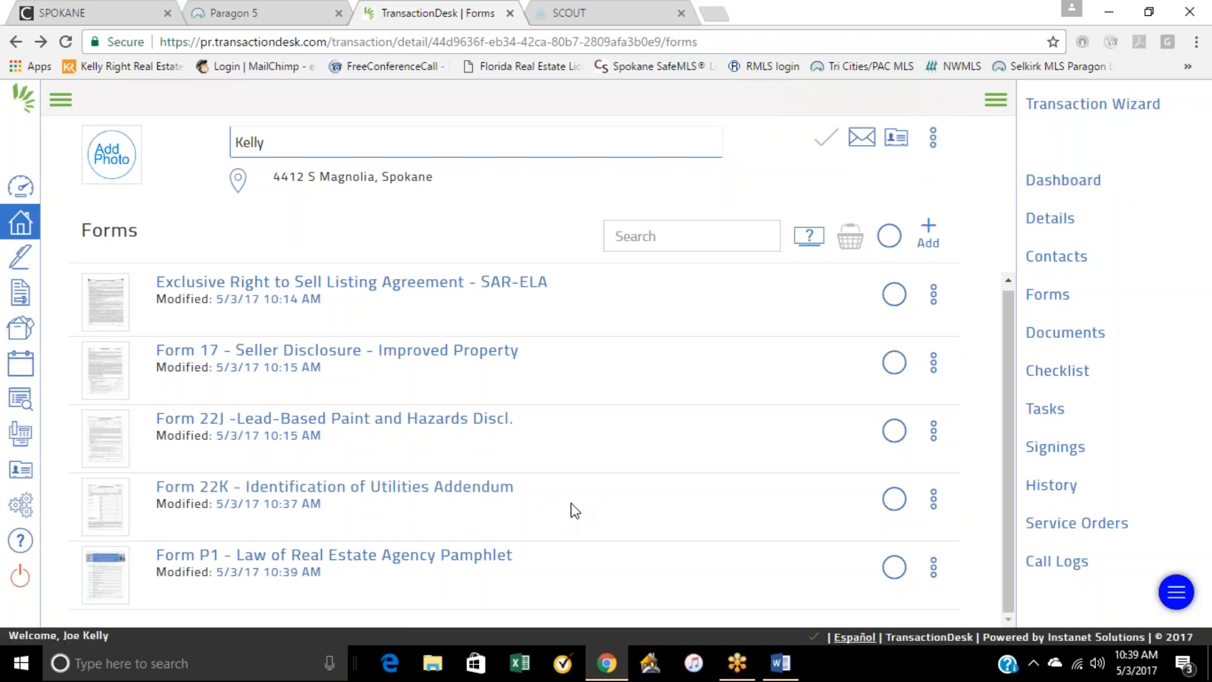
# Step: Delete Form 22K - Identification of Utilities Addendum from the transaction's forms
pyautogui.click(932, 499)
pyautogui.scroll(-2, 890, 505)
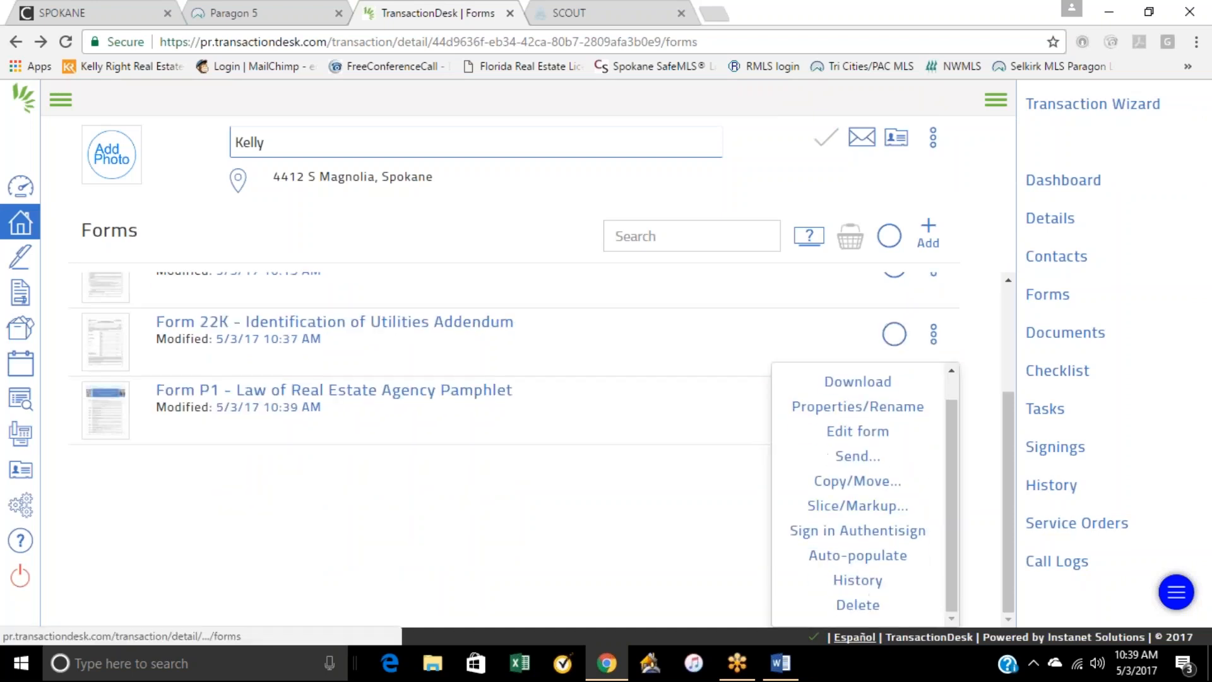
pyautogui.click(857, 605)
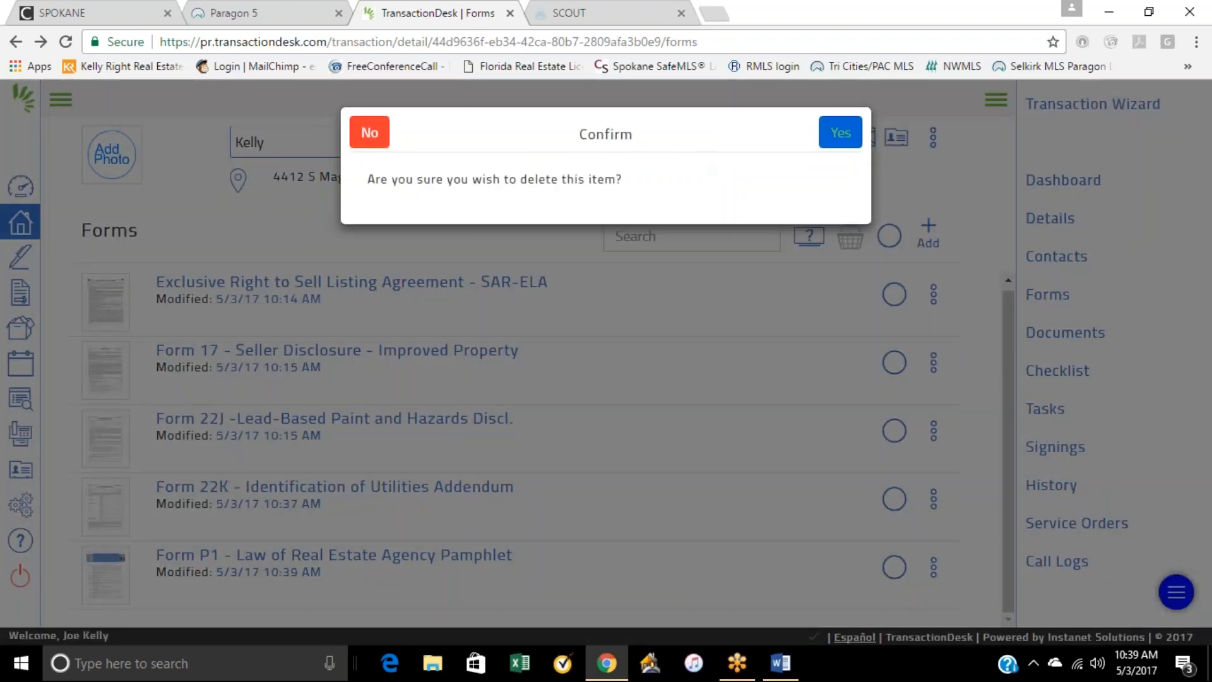
pyautogui.click(839, 141)
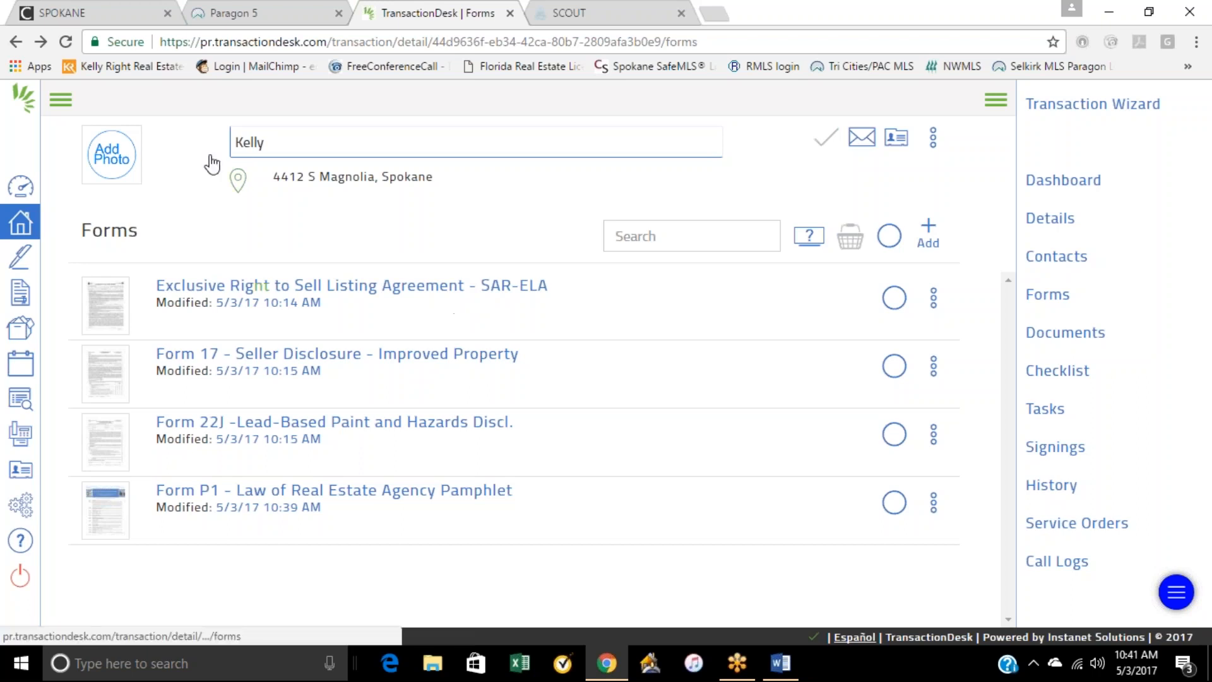
# Step: Open the document upload dialog from the transaction dashboard and shrink the browser window so the desktop files are reachable
pyautogui.click(17, 43)
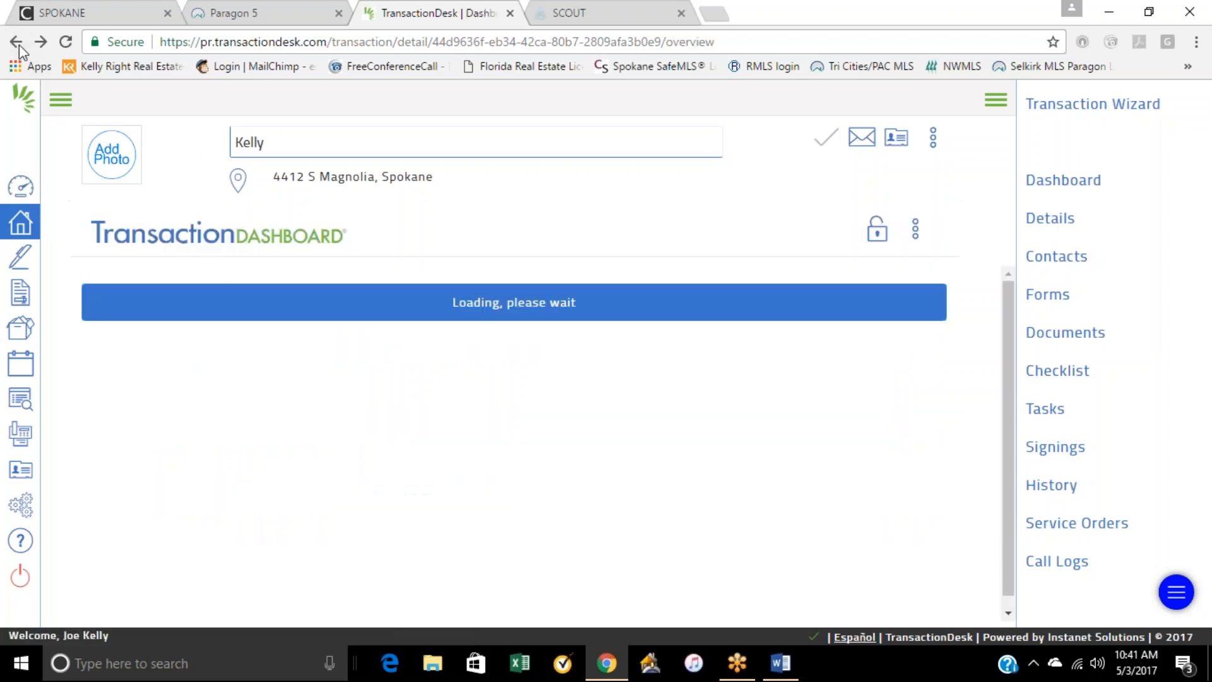
pyautogui.scroll(-1, 572, 496)
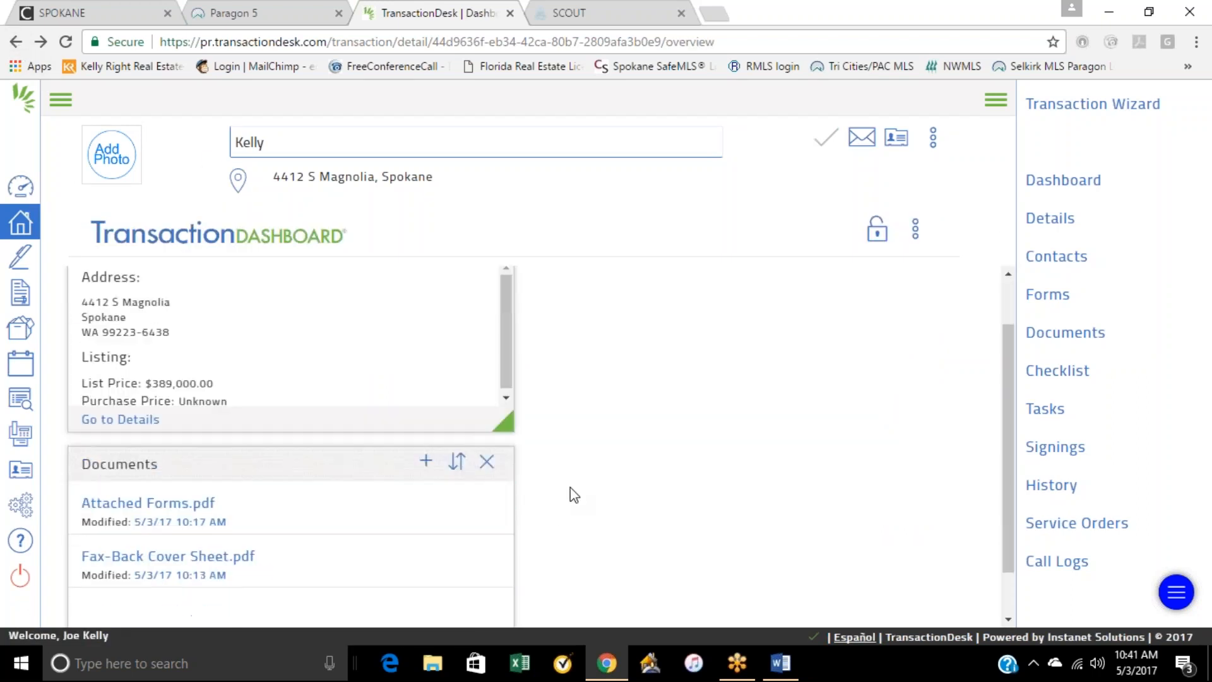
pyautogui.scroll(-1, 572, 495)
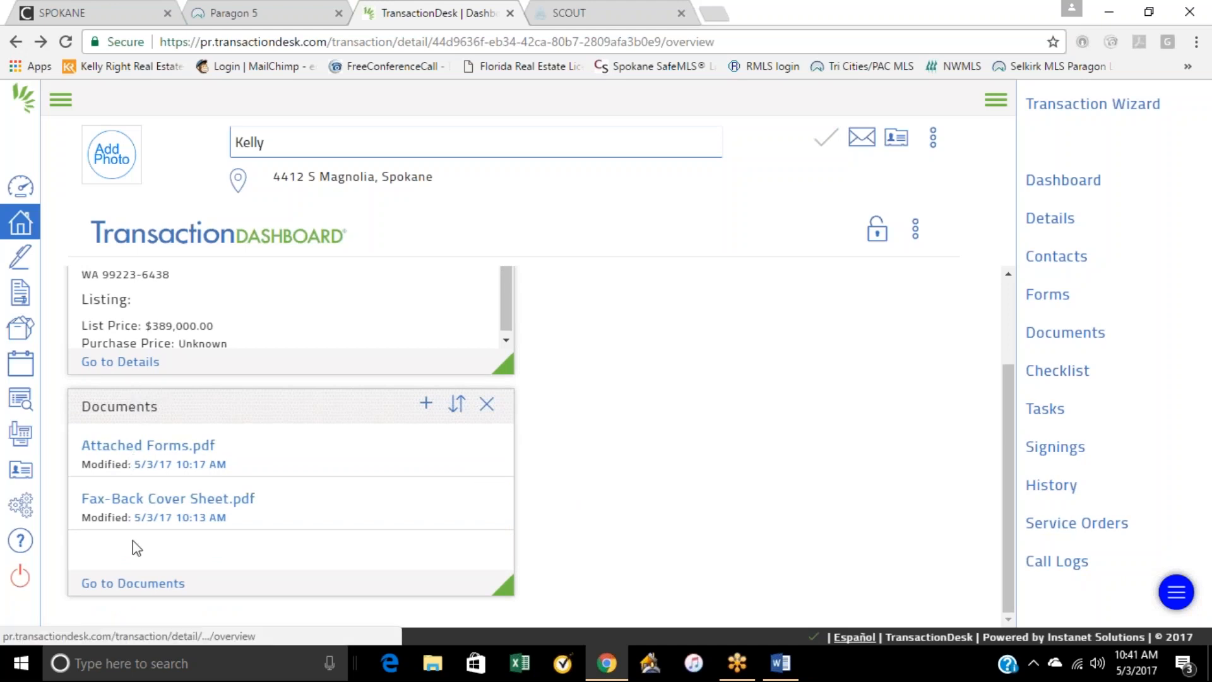
pyautogui.click(426, 405)
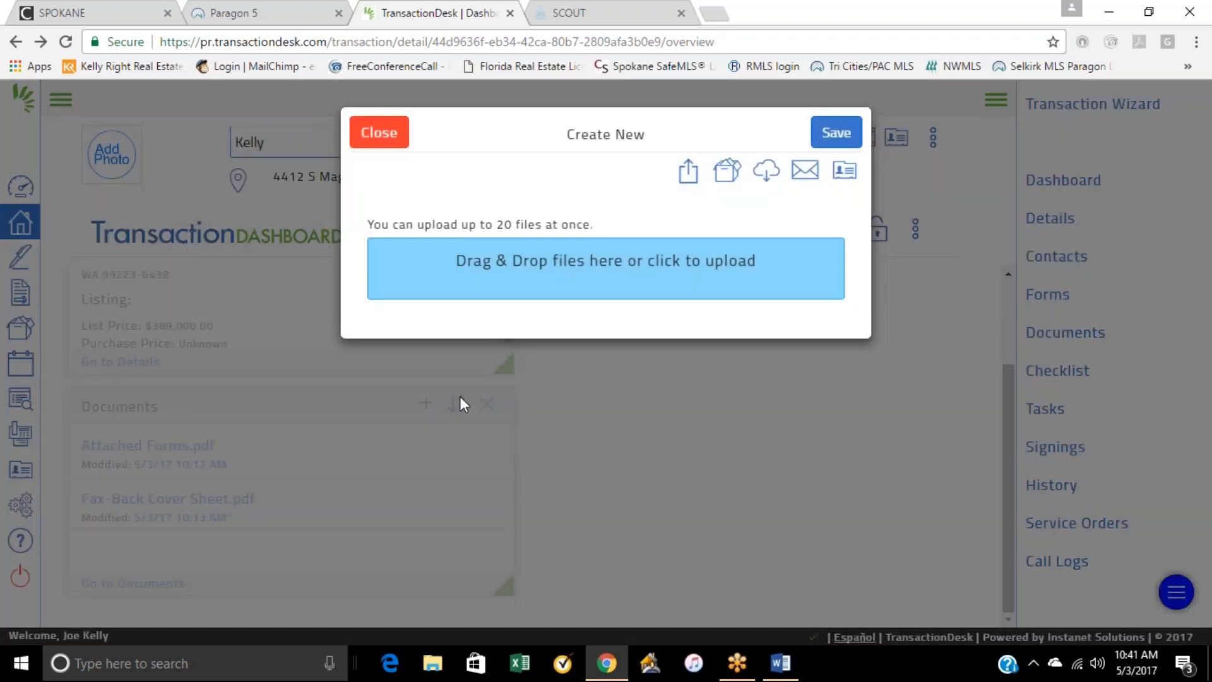
pyautogui.click(1149, 12)
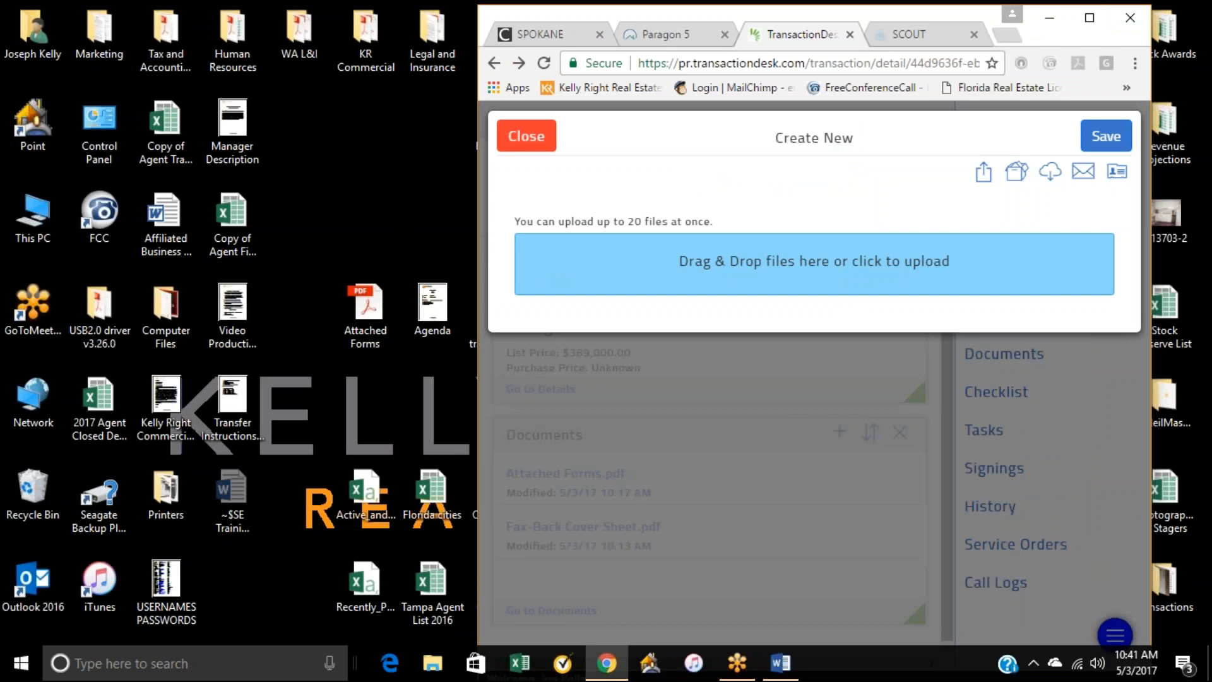
pyautogui.moveTo(970, 13); pyautogui.dragTo(625, 18)
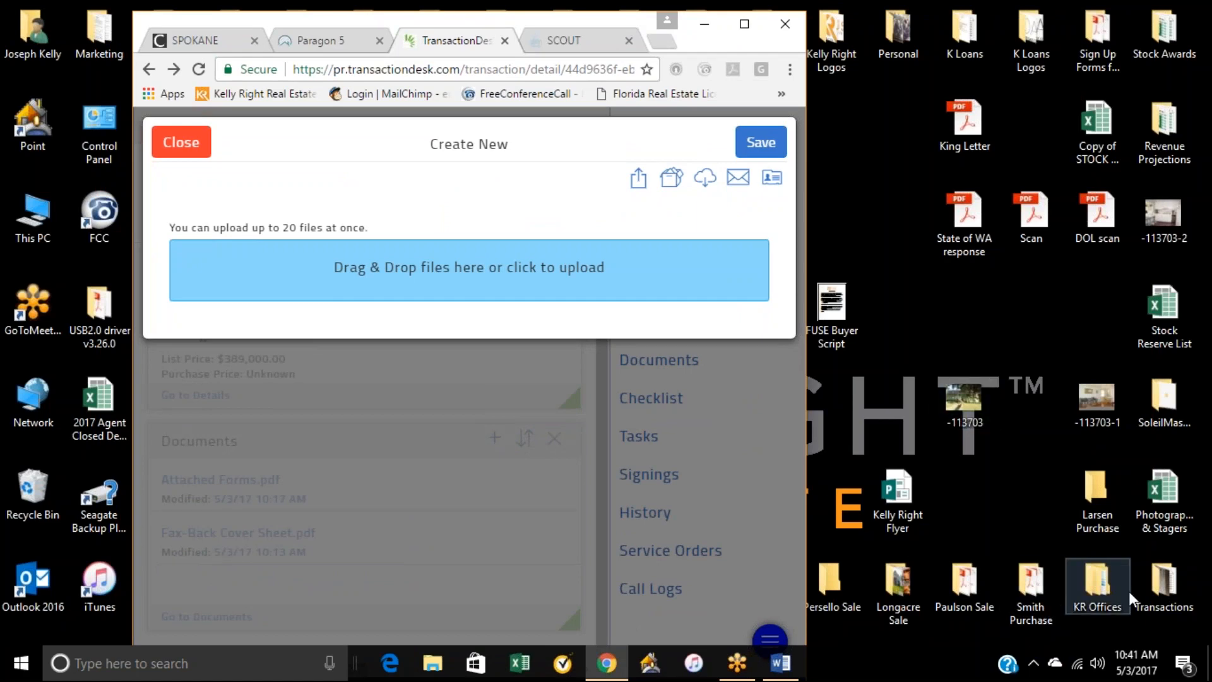
# Step: Move the Bargain Giant PDF out of its sale folder onto the desktop and close the folder
pyautogui.doubleClick(975, 588)
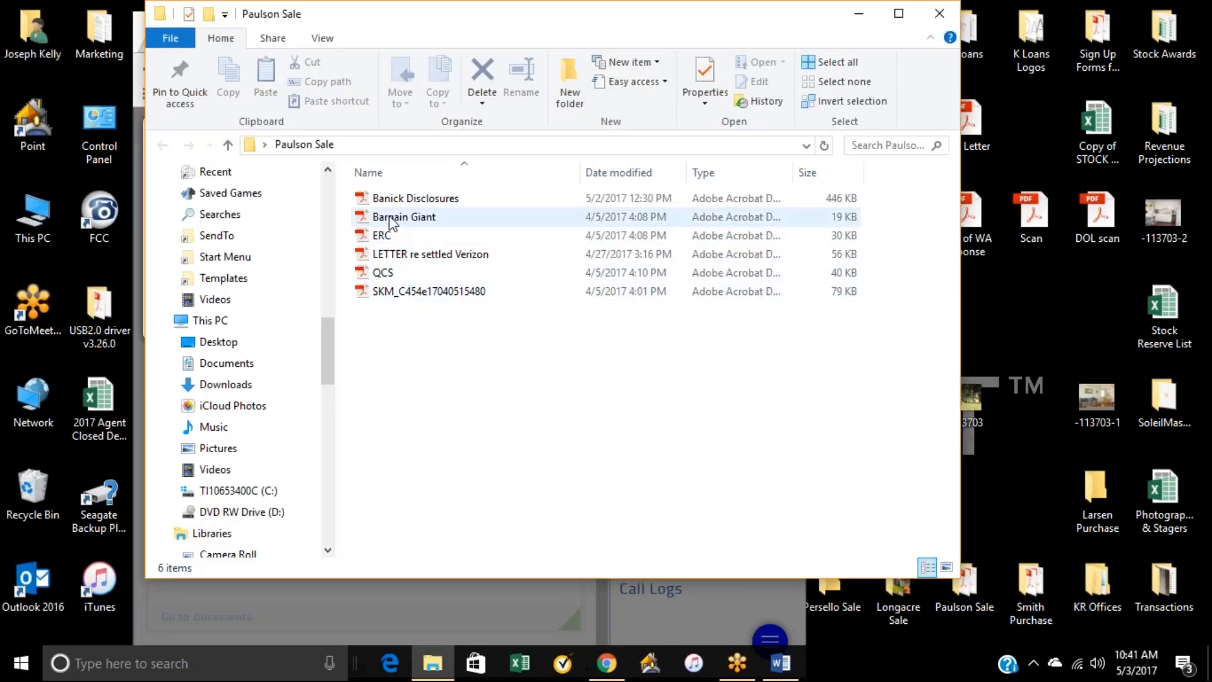
pyautogui.moveTo(389, 215); pyautogui.dragTo(1021, 348)
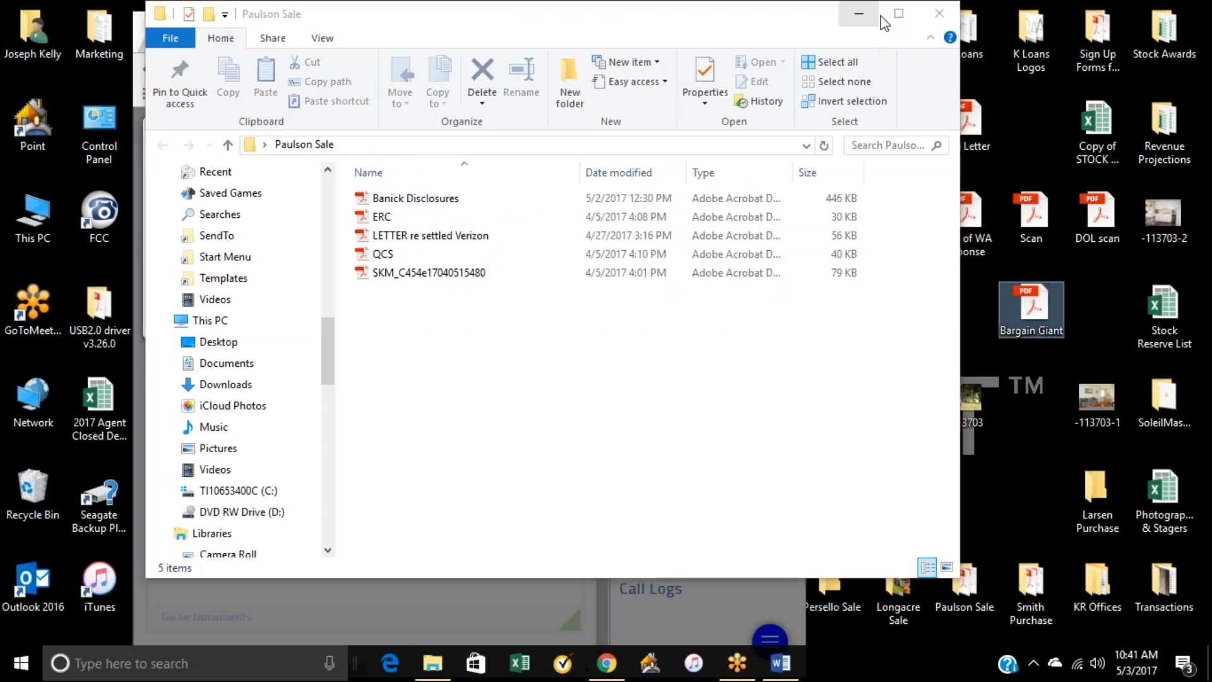
pyautogui.click(940, 14)
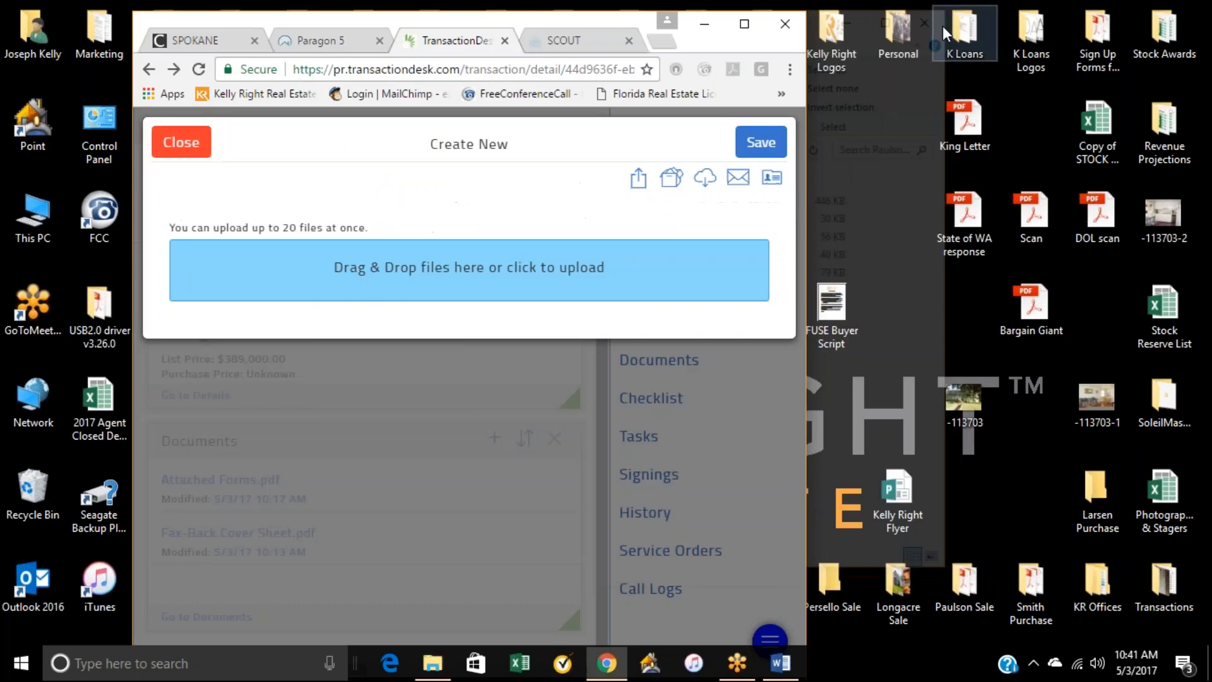
# Step: Upload the Bargain Giant PDF from the desktop to the transaction's documents and restore the browser to full size
pyautogui.moveTo(1047, 305); pyautogui.dragTo(624, 268)
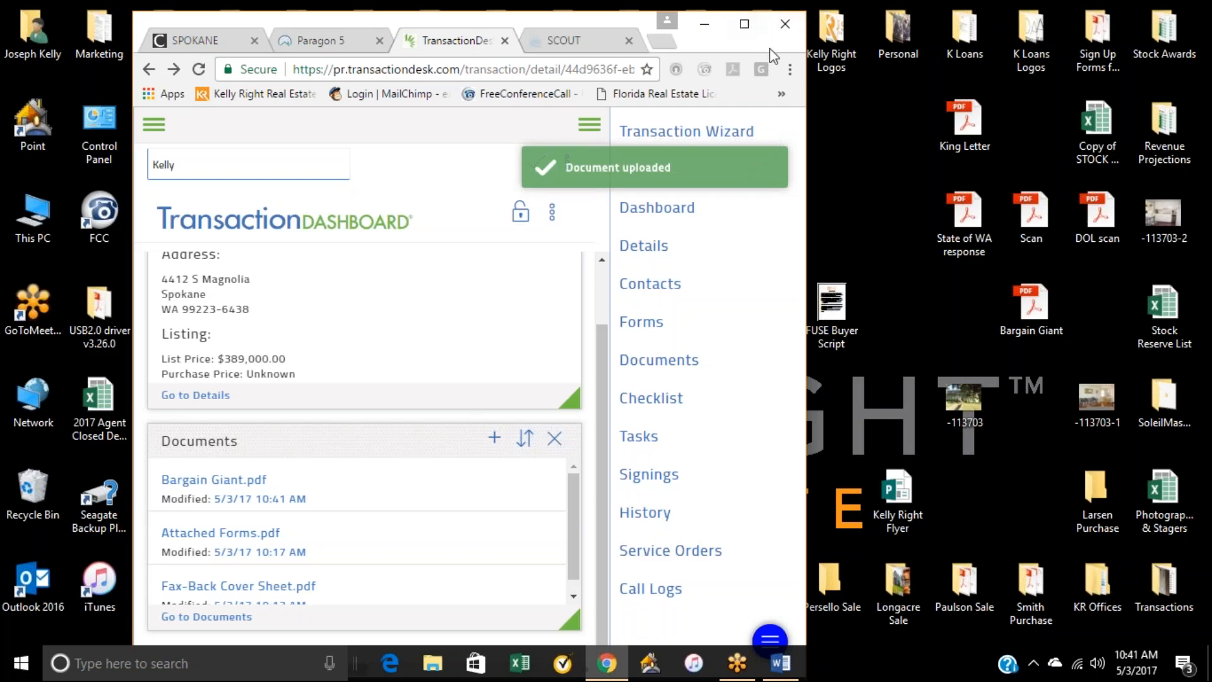
pyautogui.moveTo(806, 114); pyautogui.dragTo(894, 113)
pyautogui.click(841, 27)
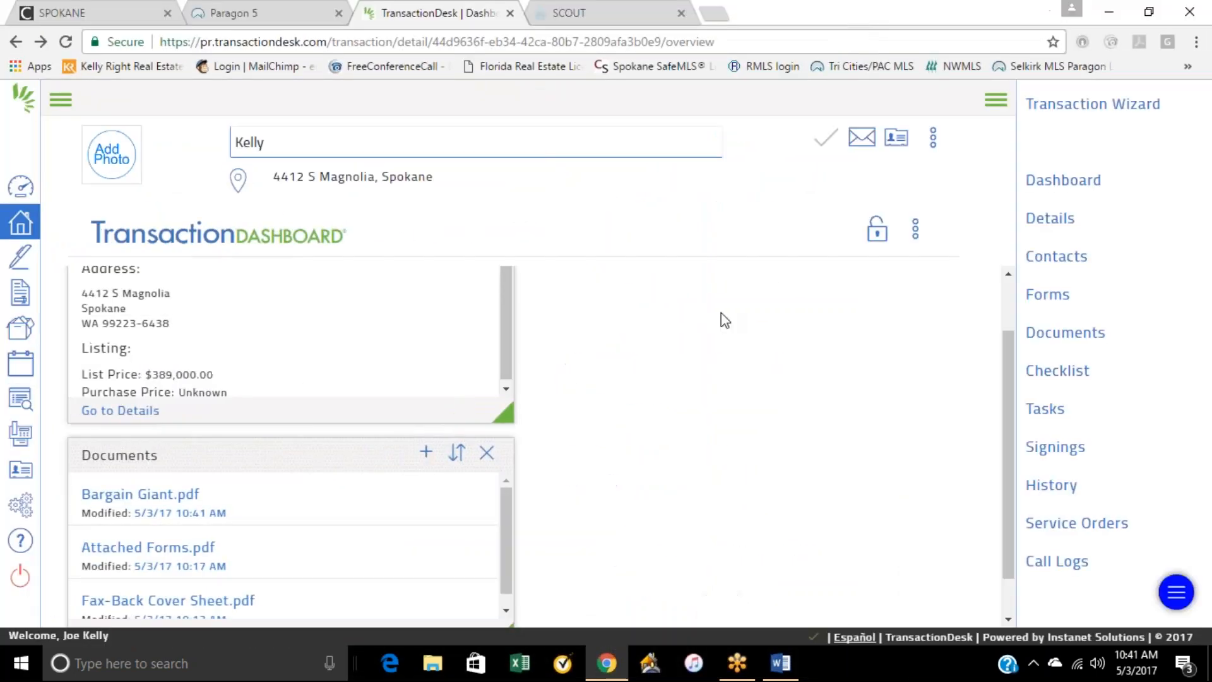
# Step: Preview the uploaded Bargain Giant.pdf, read through the whole notice, and close the preview
pyautogui.scroll(-1, 265, 517)
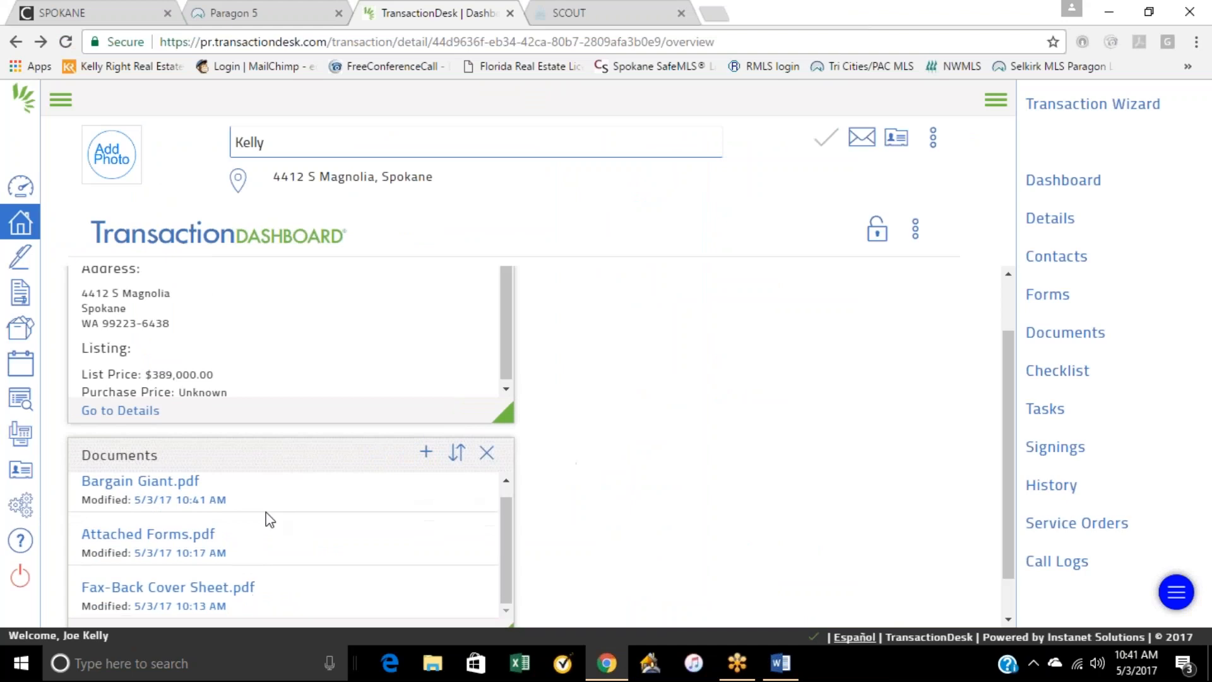
pyautogui.click(163, 491)
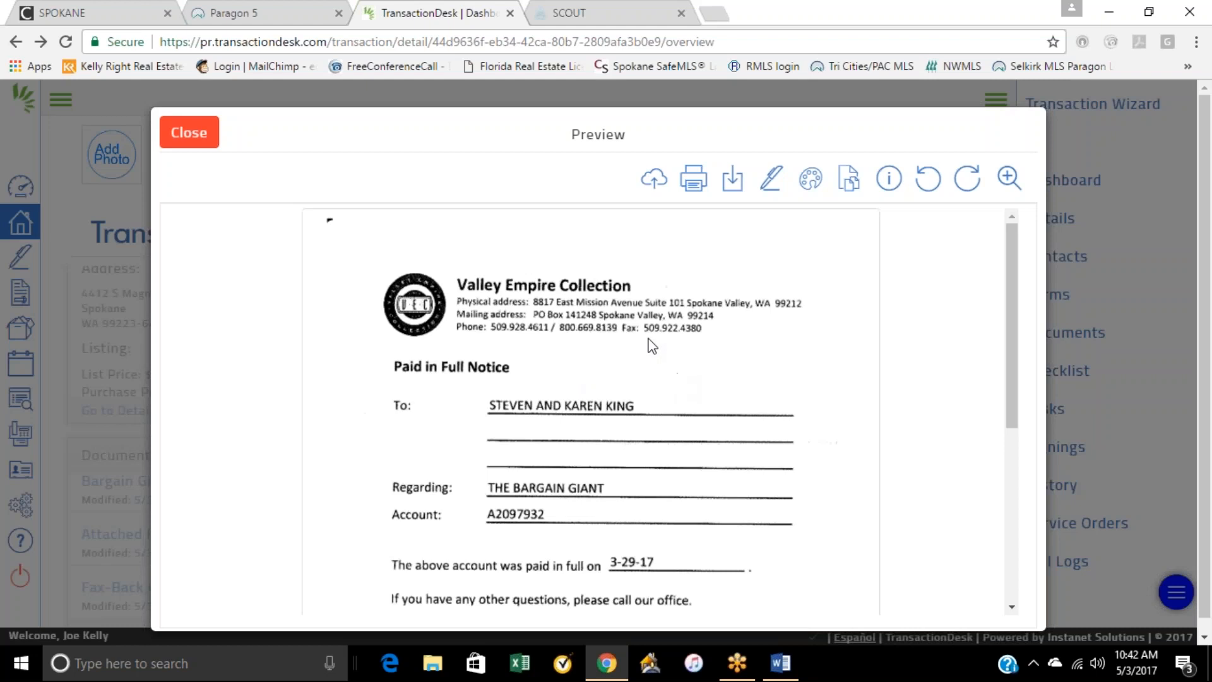
pyautogui.scroll(-1, 676, 593)
pyautogui.scroll(-1, 713, 549)
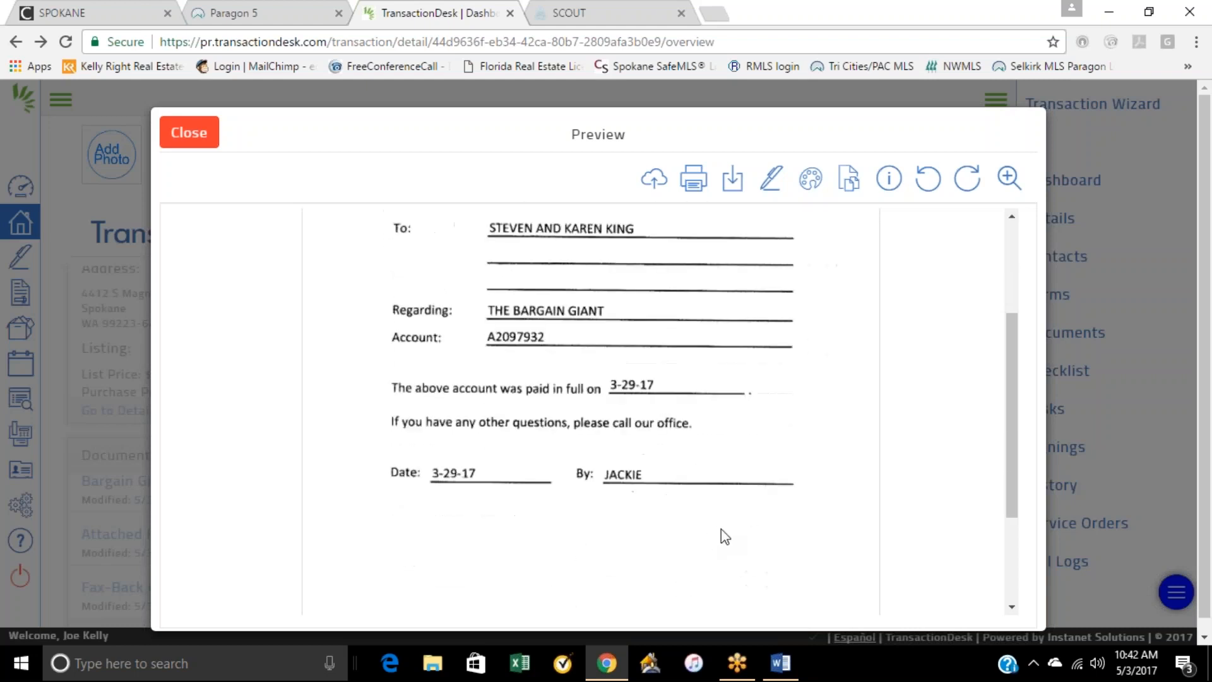
pyautogui.scroll(2, 760, 499)
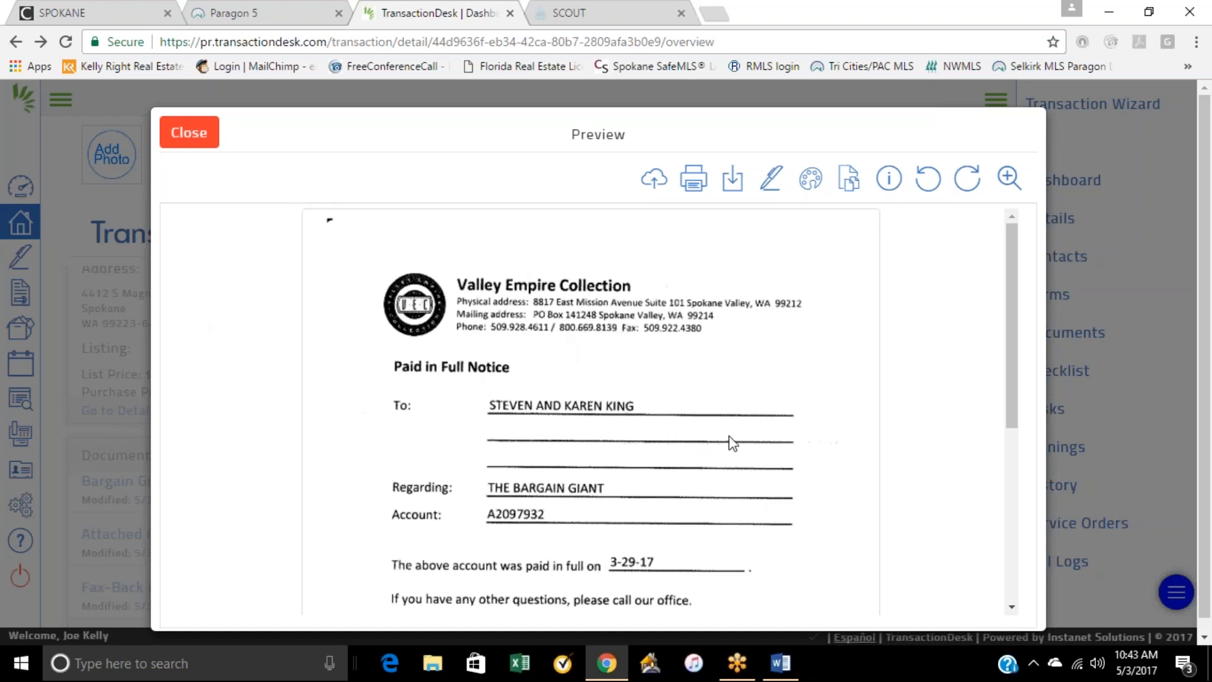
pyautogui.scroll(-3, 714, 352)
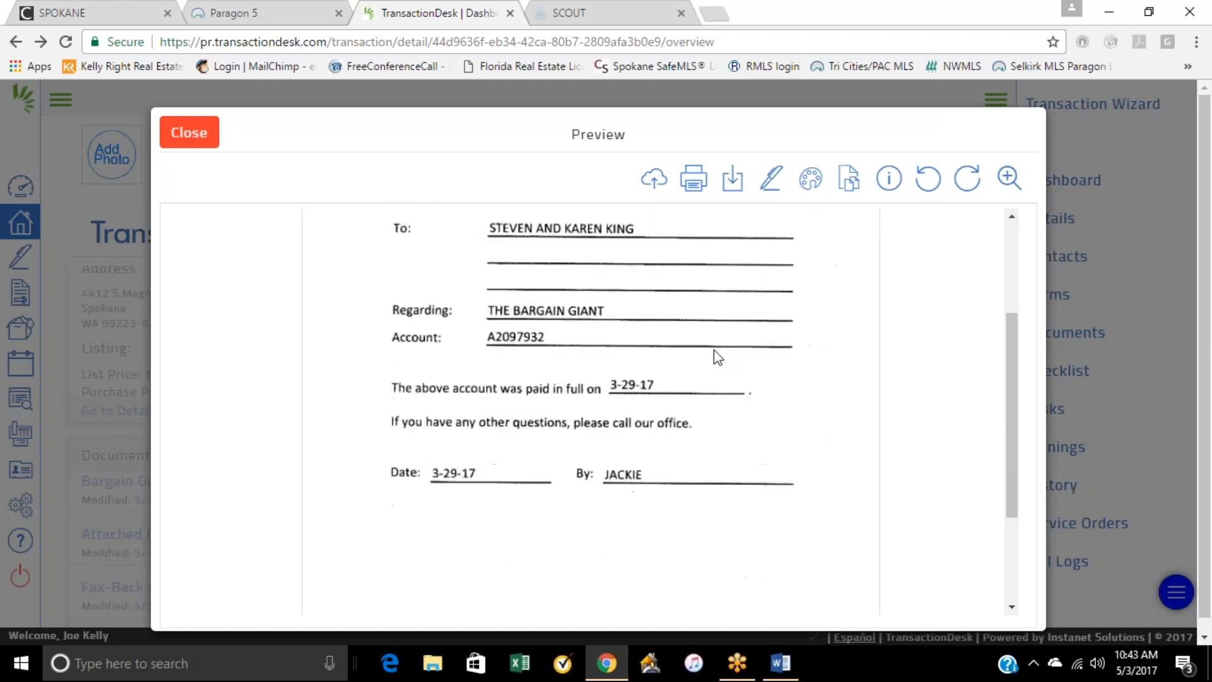
pyautogui.click(189, 133)
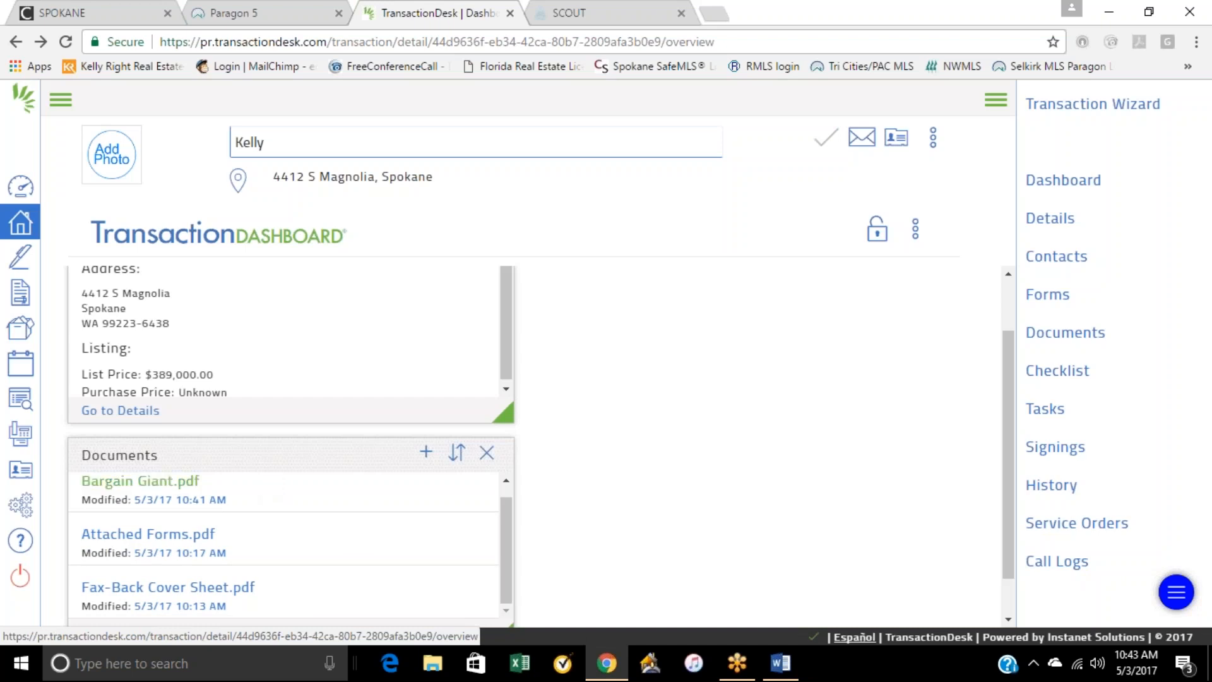
pyautogui.click(154, 487)
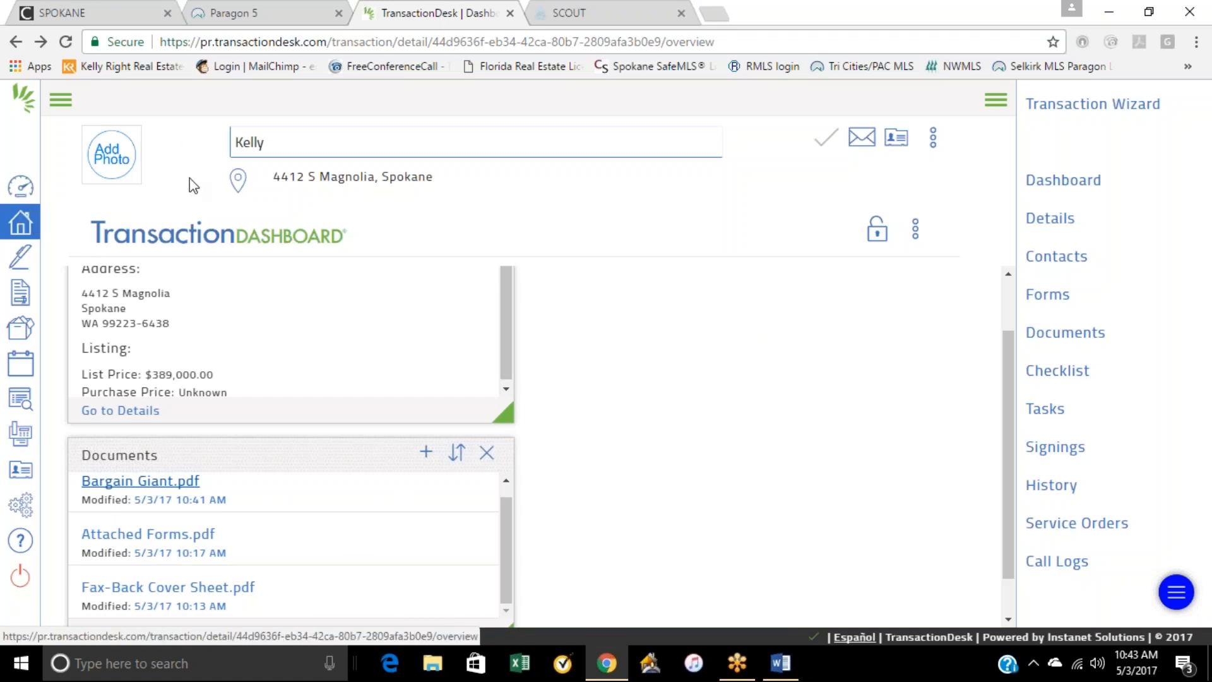
# Step: Open the transaction modified 4/30/17 from the agent dashboard and view its property details
pyautogui.click(30, 192)
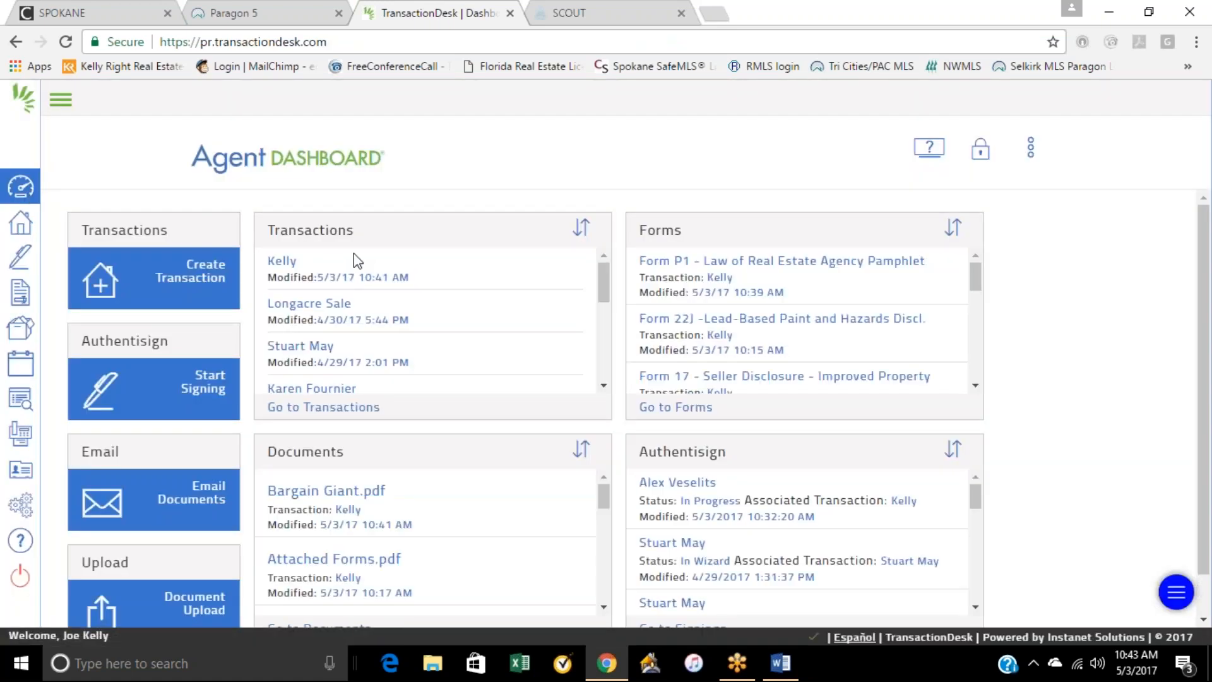
pyautogui.click(339, 310)
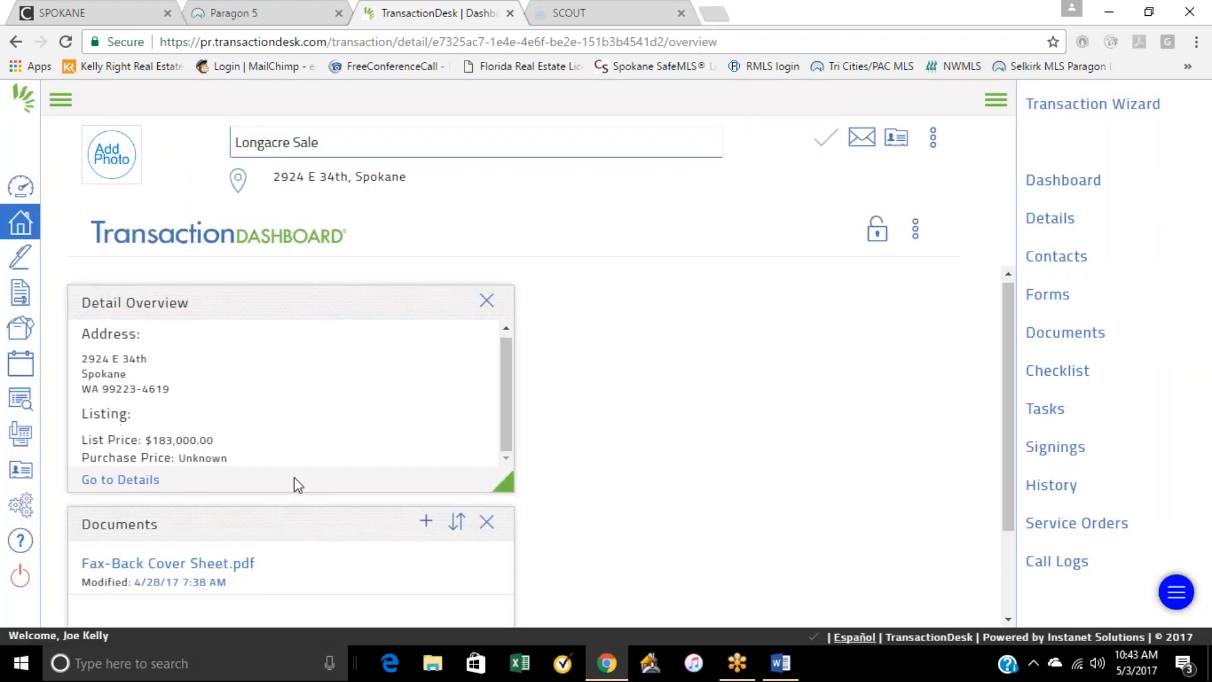
pyautogui.scroll(-2, 298, 484)
pyautogui.click(132, 397)
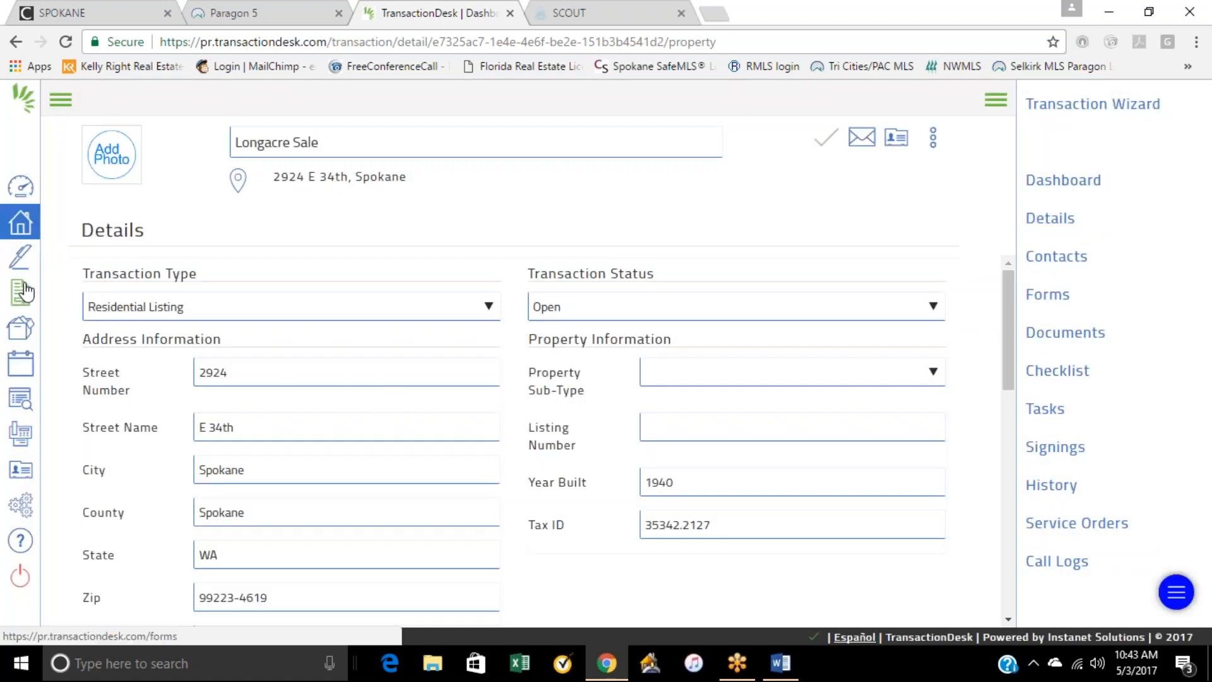
# Step: Reopen the transaction modified 4/30/17 from the transactions list and review its forms
pyautogui.click(23, 229)
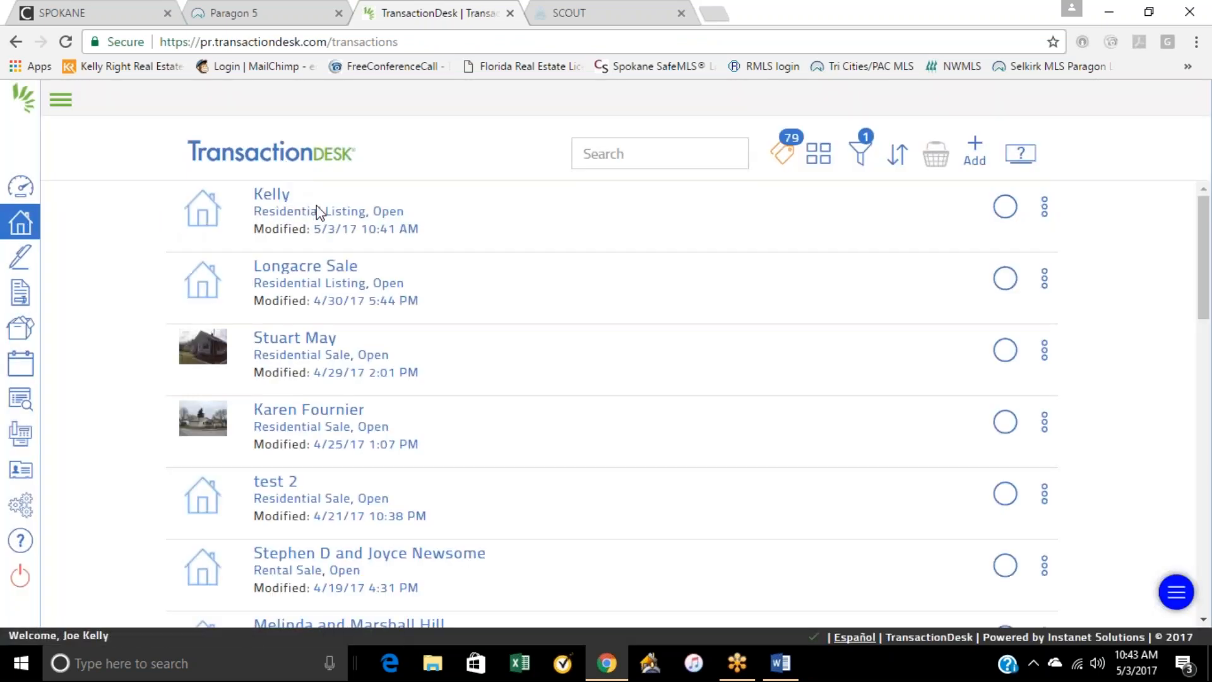
pyautogui.click(292, 275)
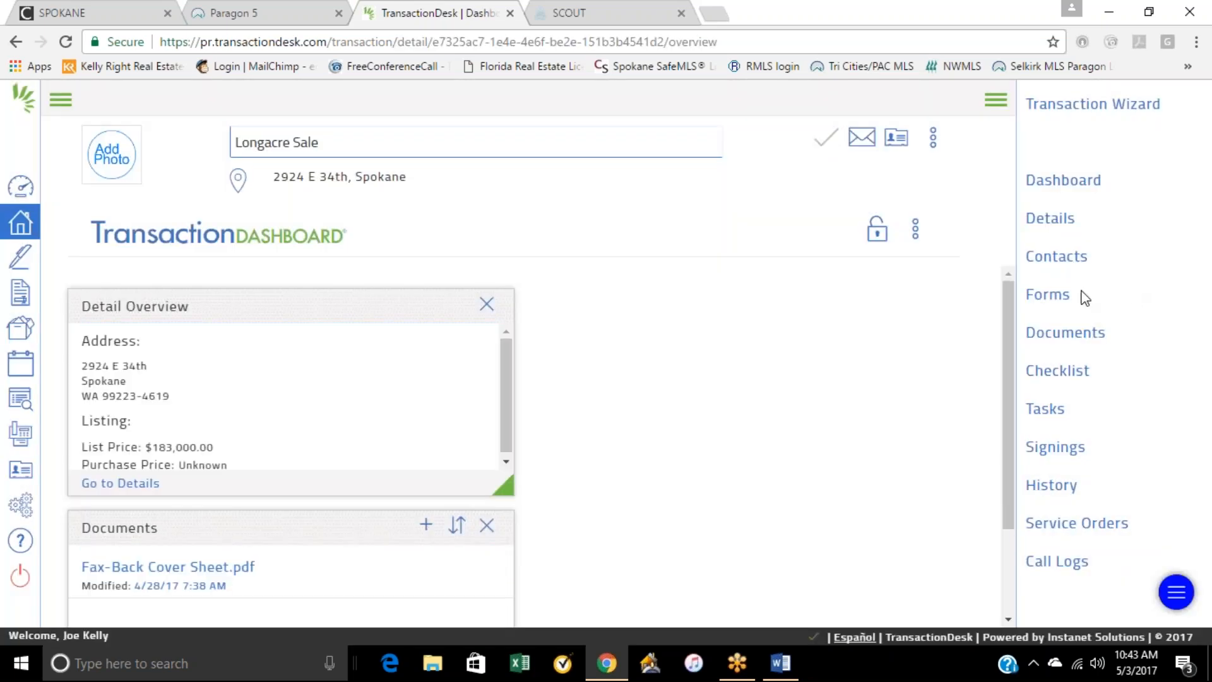
pyautogui.click(1042, 298)
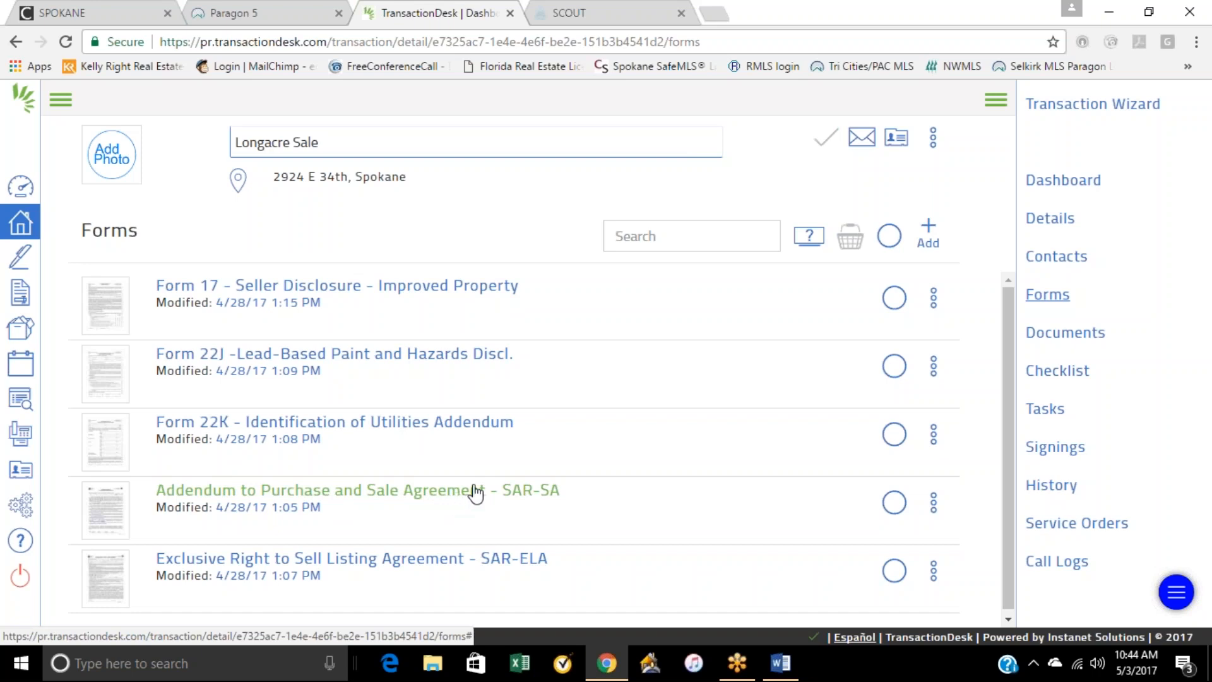
pyautogui.scroll(-1, 644, 474)
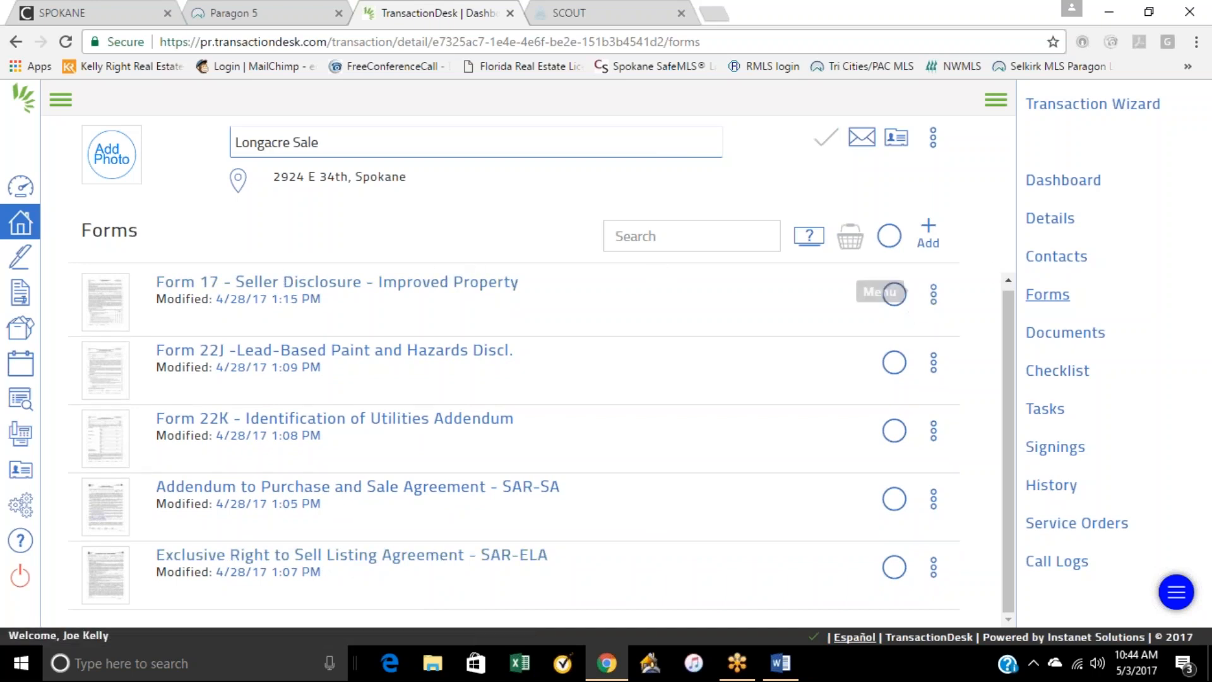
# Step: Open Form 17 - Seller Disclosure - Improved Property from the transaction's forms and look through its pages
pyautogui.click(267, 289)
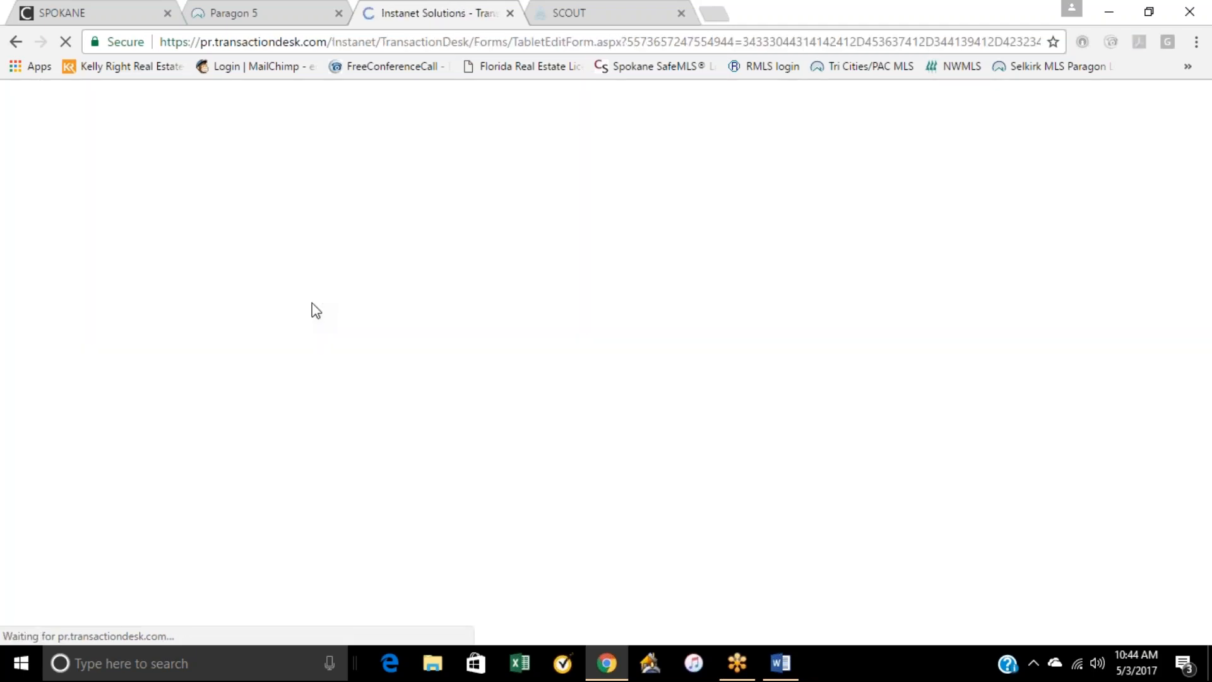
pyautogui.scroll(-10, 472, 401)
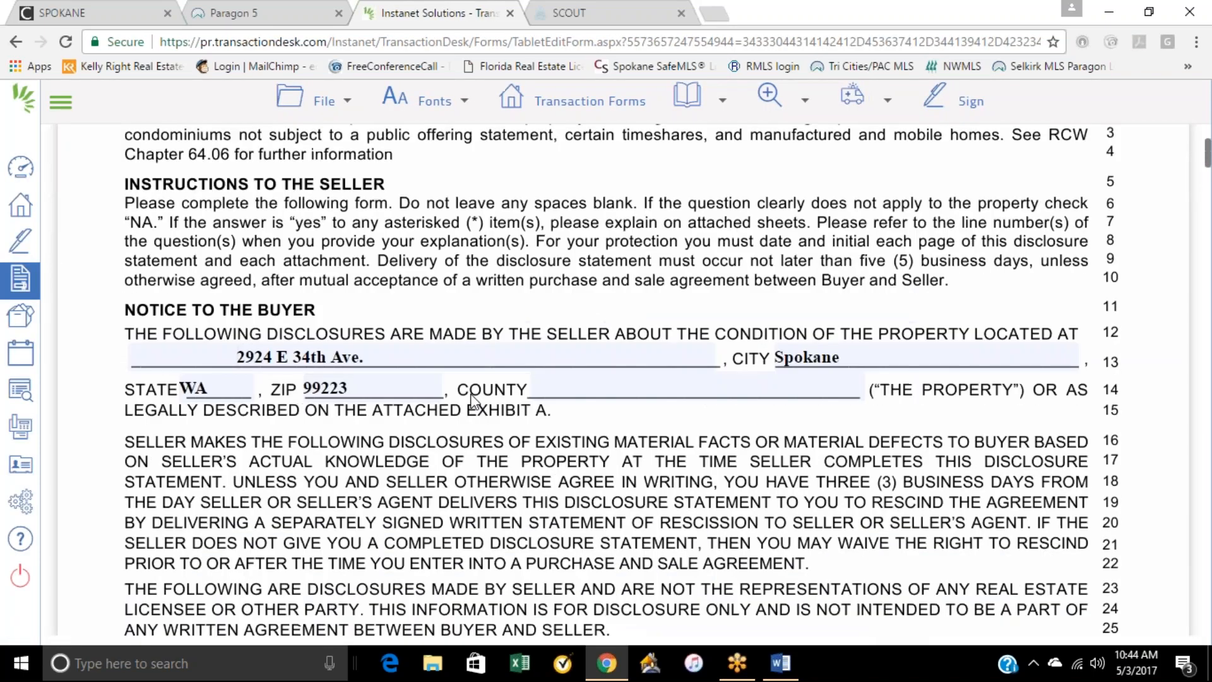
pyautogui.scroll(-20, 471, 399)
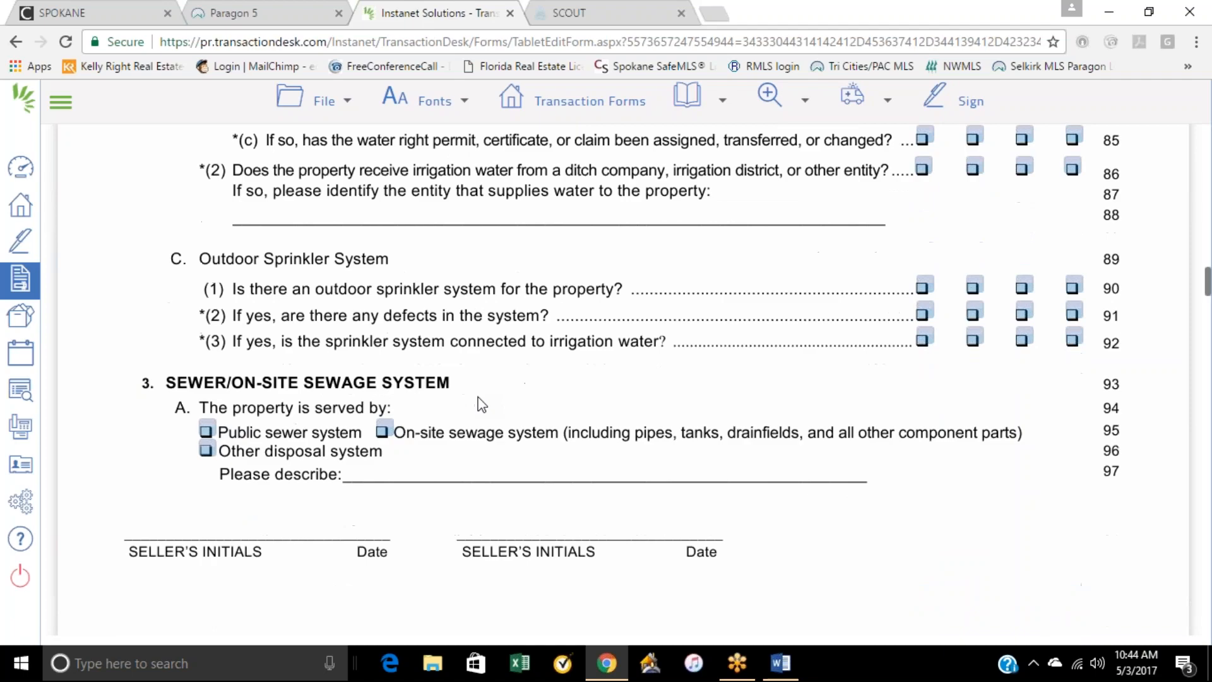
pyautogui.scroll(-10, 476, 403)
pyautogui.scroll(20, 476, 403)
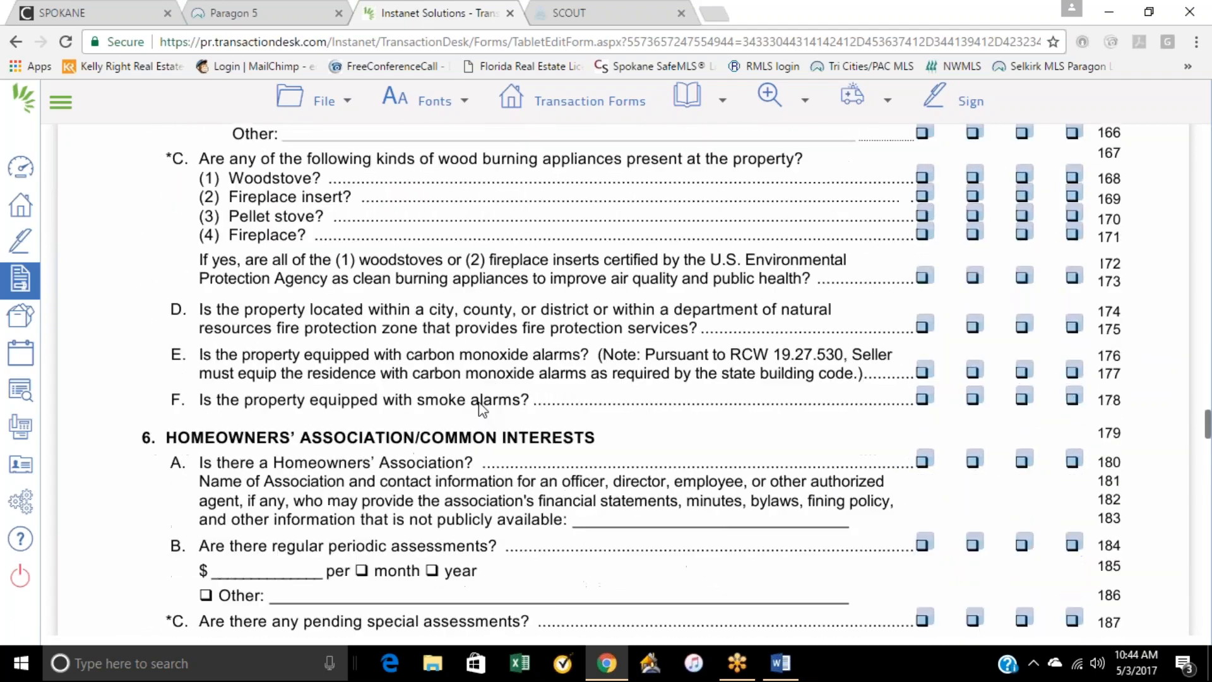
pyautogui.scroll(20, 488, 410)
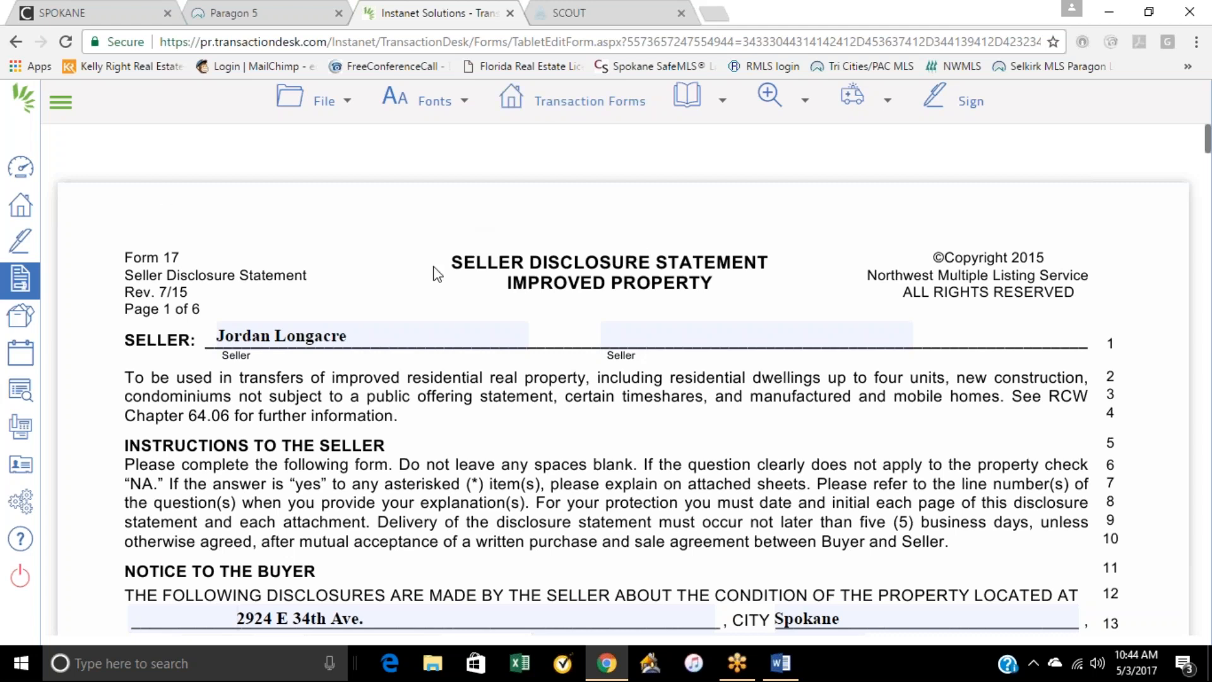
# Step: Return to the overview of the transaction modified 4/30/17, and check the FUSE Training Agenda in Word
pyautogui.click(19, 213)
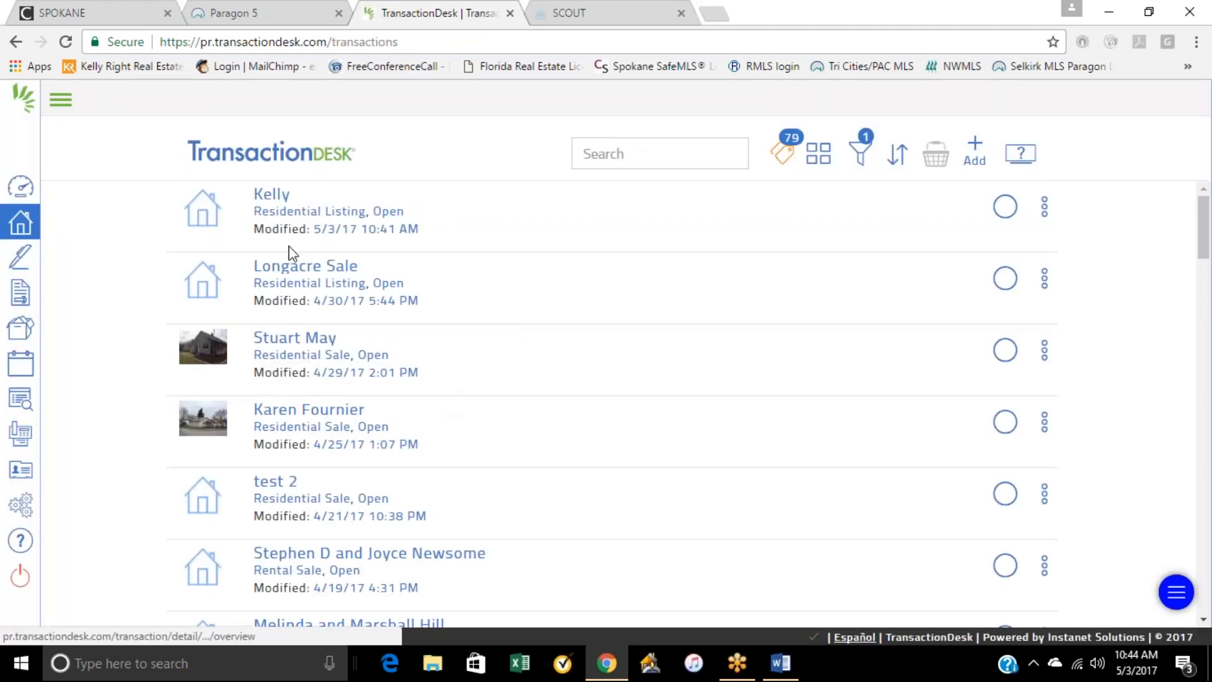
pyautogui.click(302, 278)
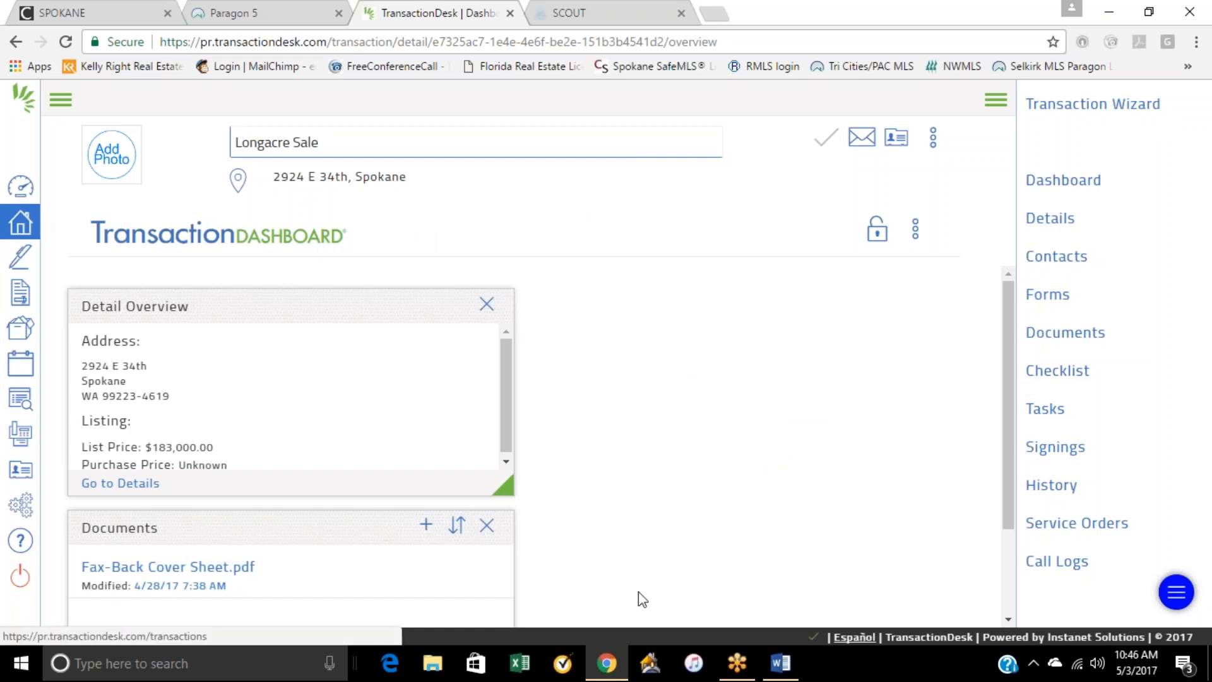
pyautogui.click(780, 663)
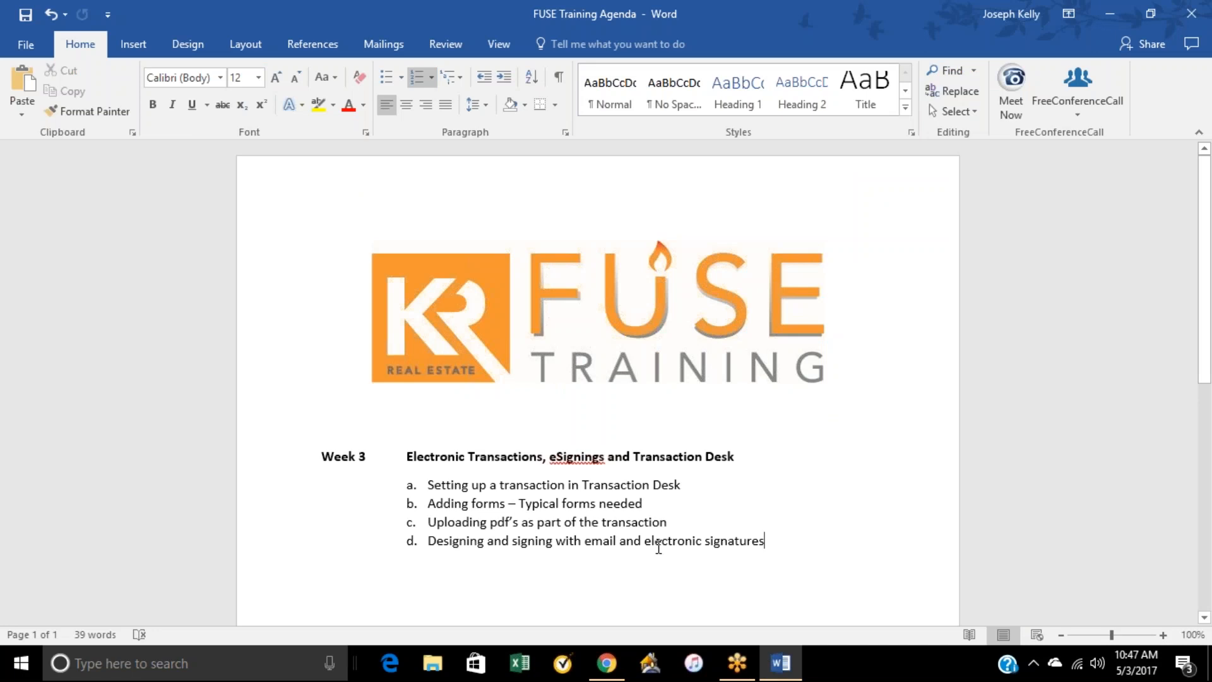
pyautogui.click(1111, 16)
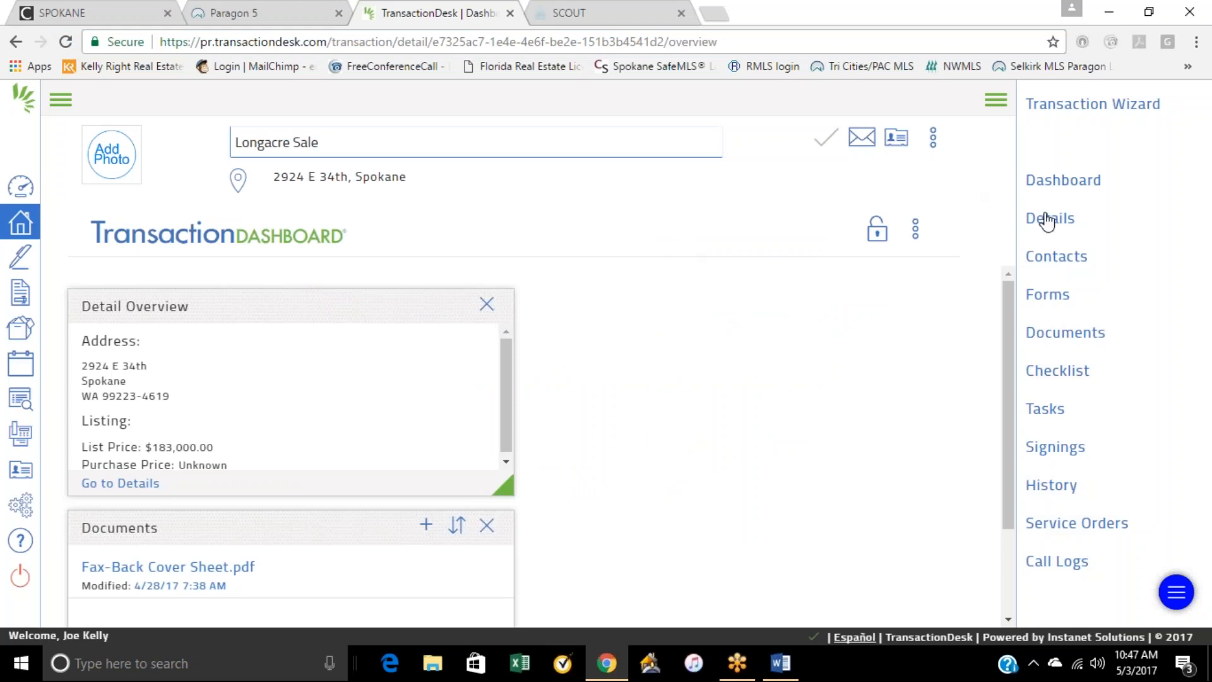
# Step: Start a new transaction from the agent dashboard, named with the client's surname plus "purchase", with the type Residential Sale
pyautogui.click(21, 222)
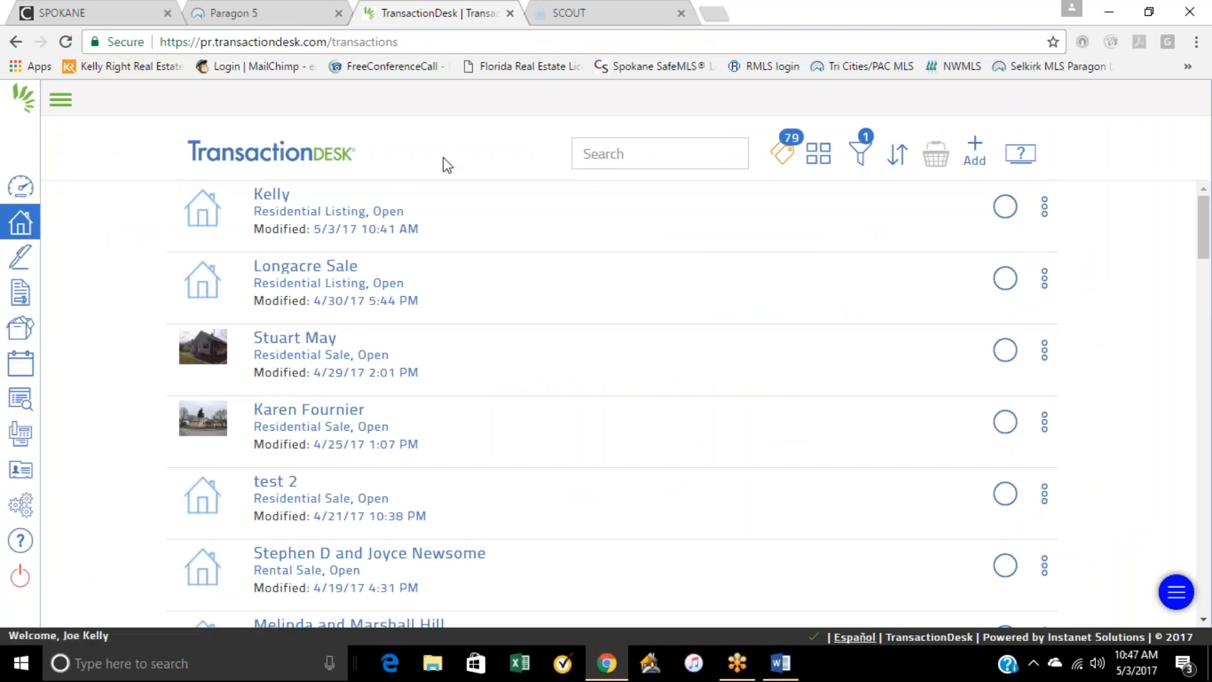
pyautogui.click(21, 187)
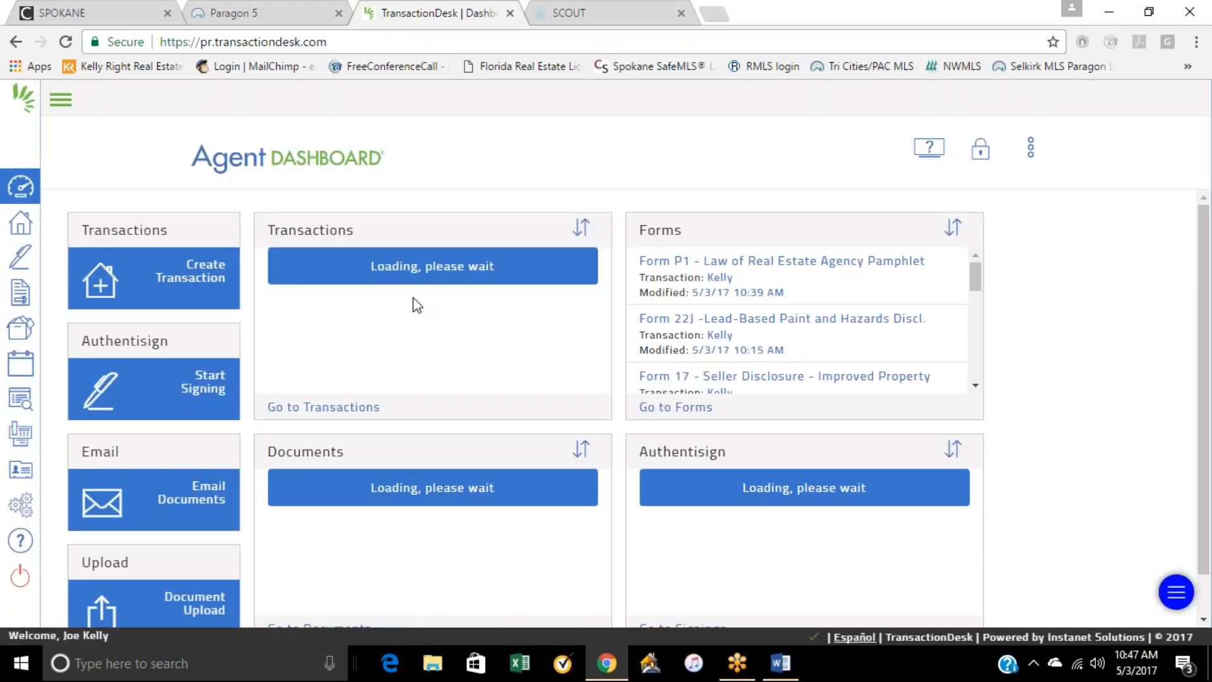
pyautogui.click(201, 281)
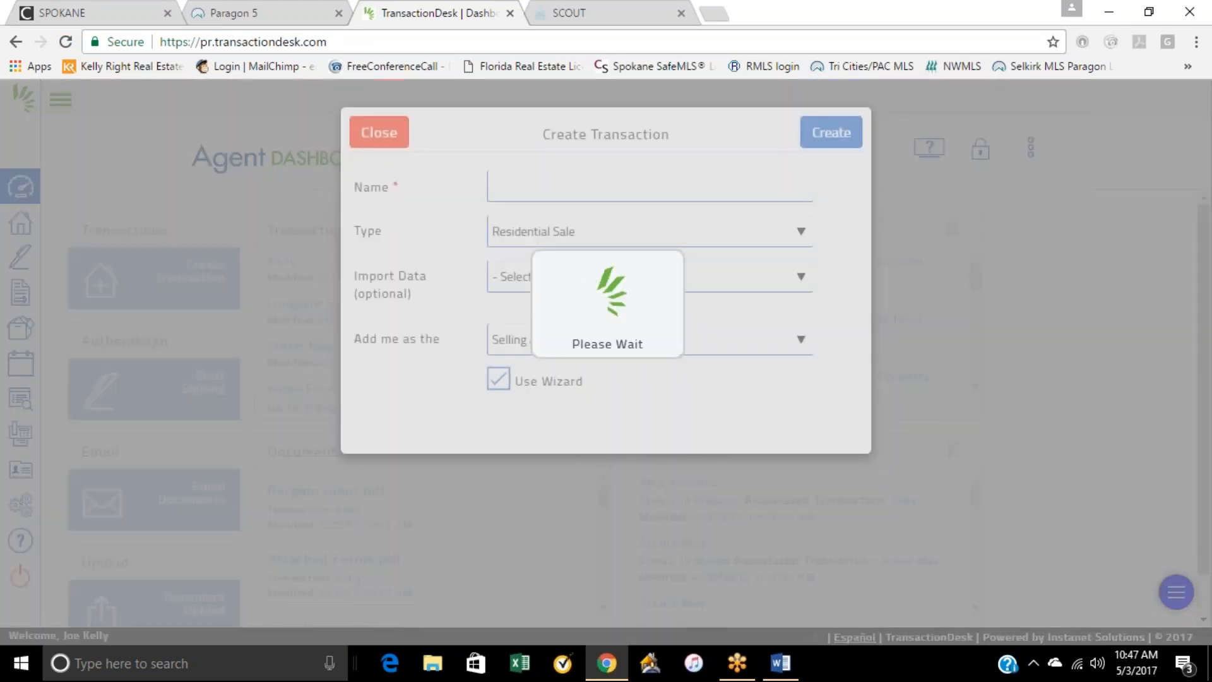
pyautogui.click(554, 189)
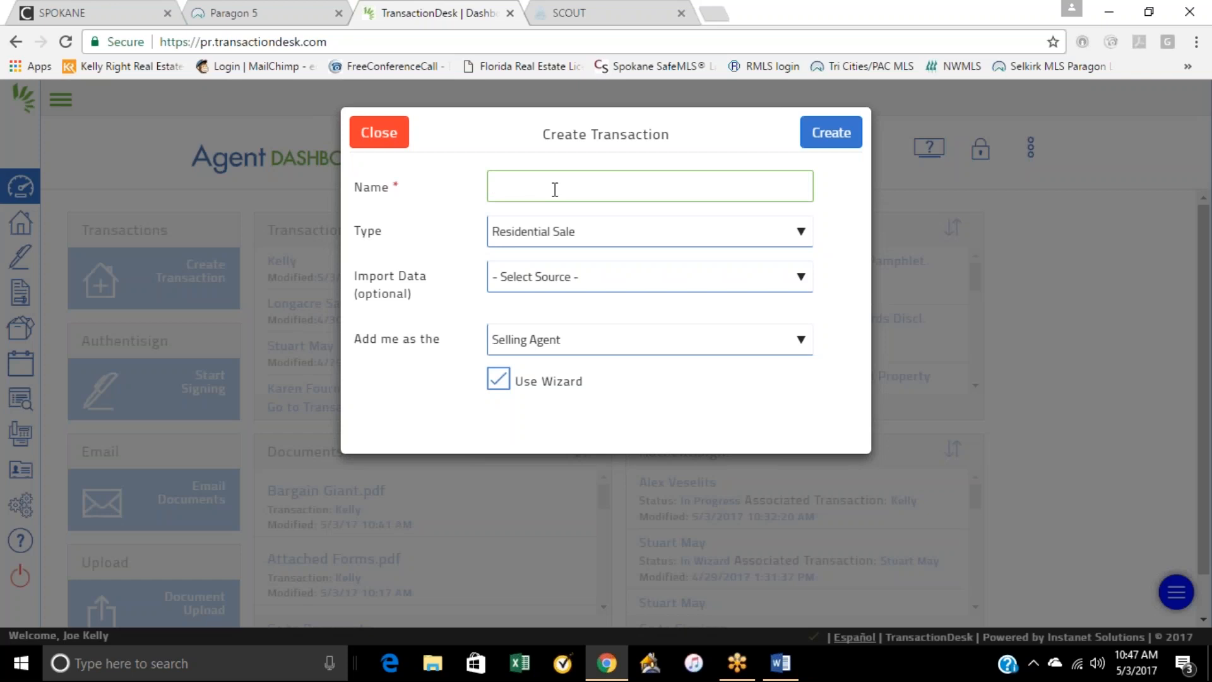
pyautogui.write('kell')
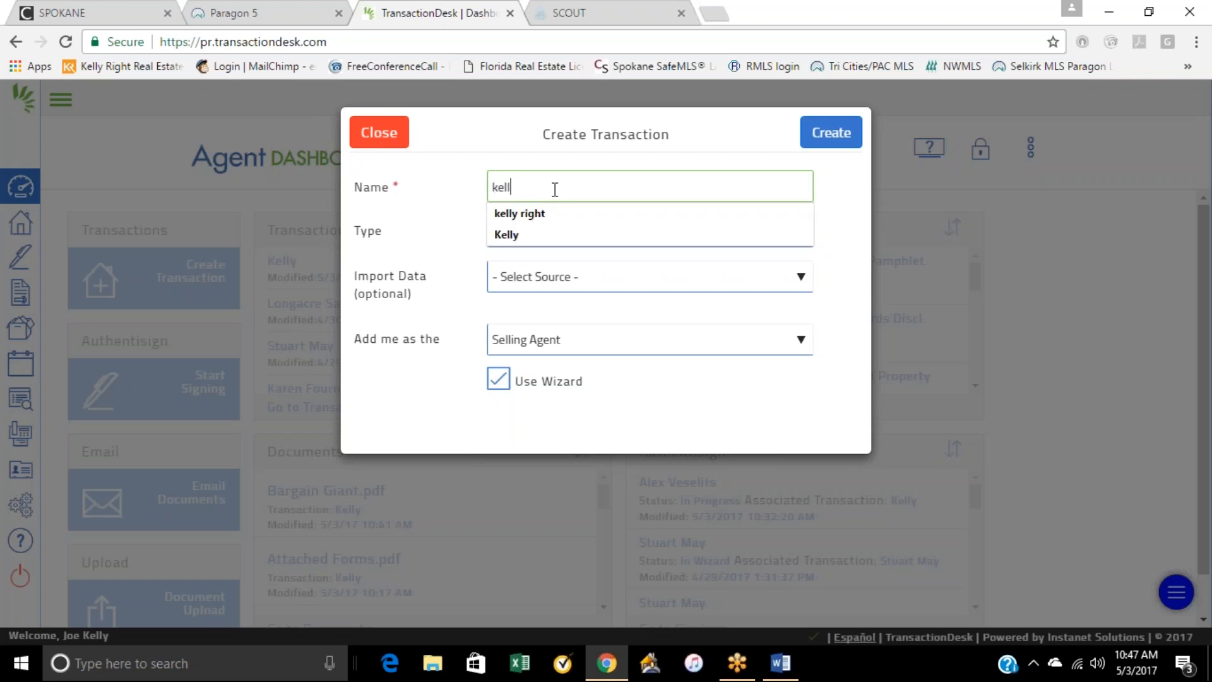
pyautogui.write('y purc')
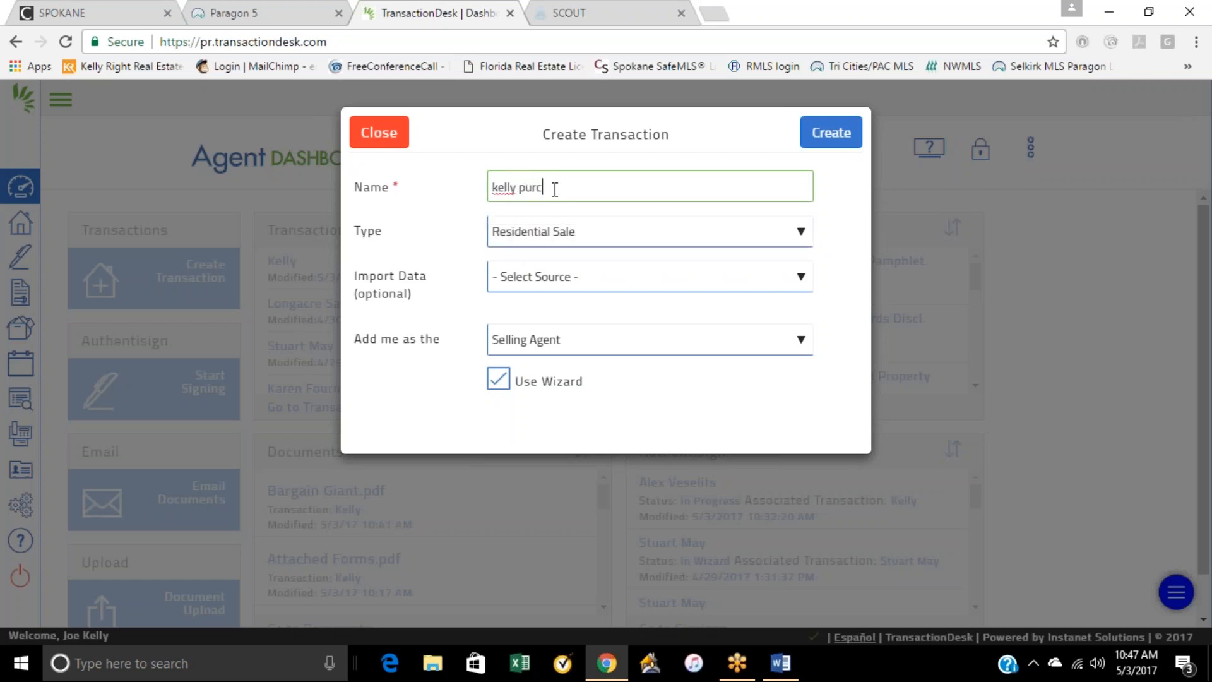
pyautogui.write('hase')
pyautogui.click(562, 244)
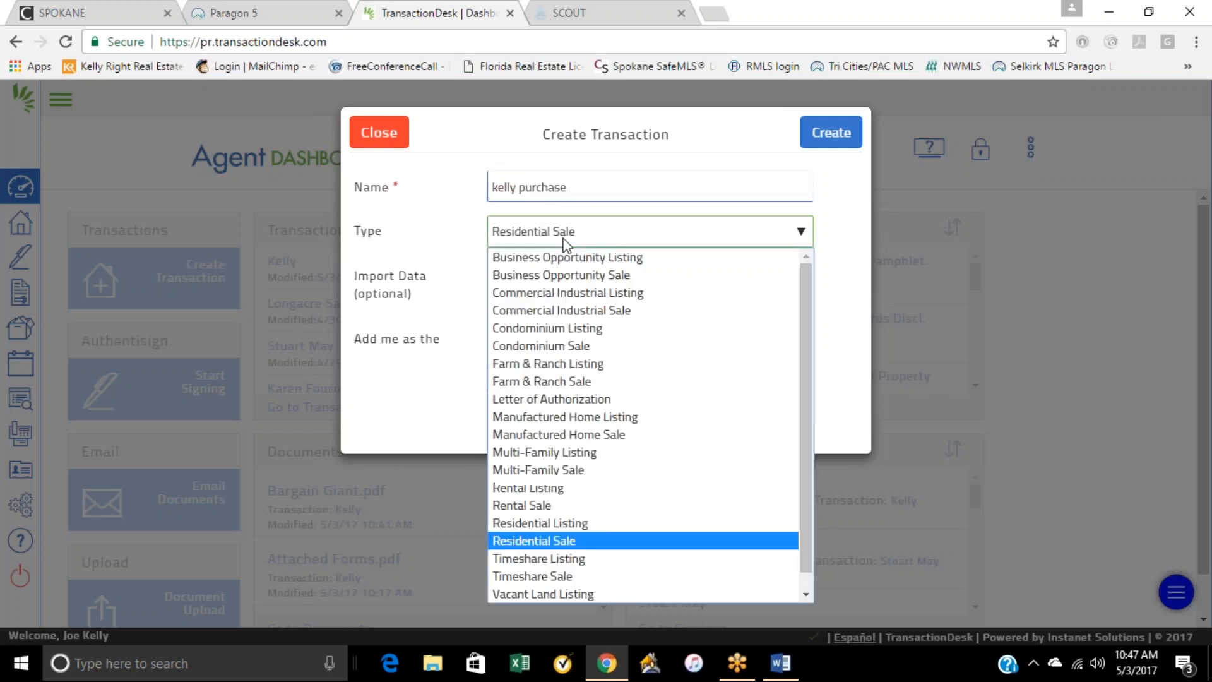
pyautogui.click(563, 544)
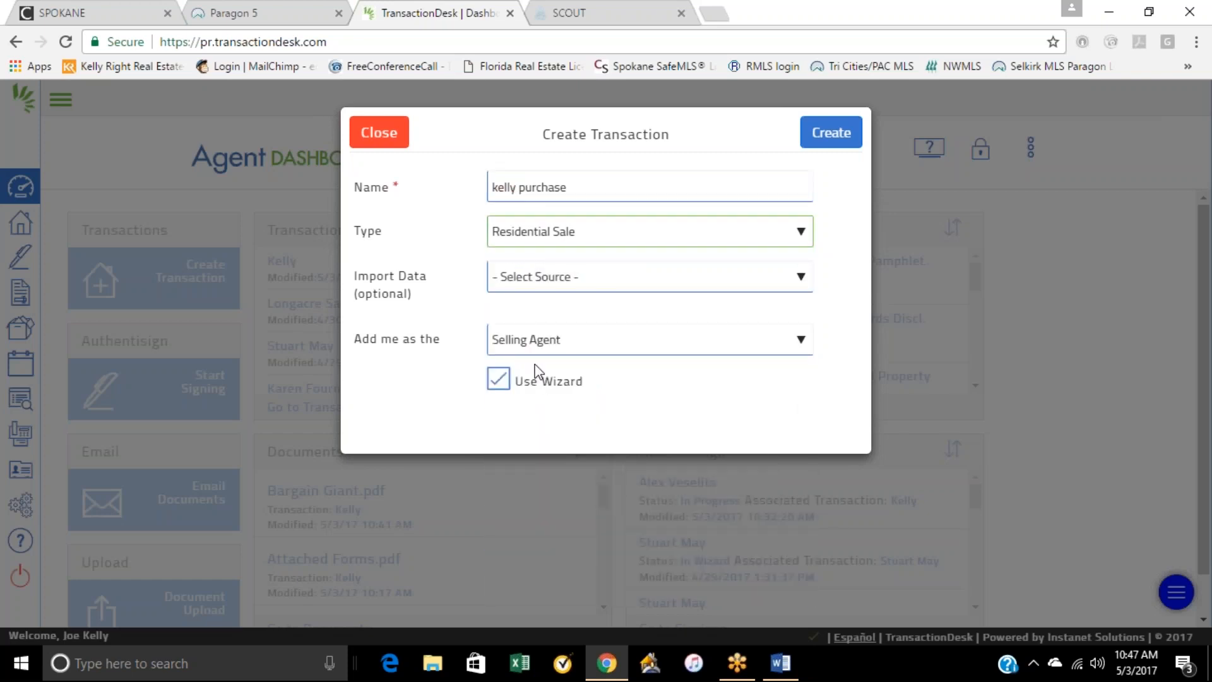
# Step: Set the import source to Paragon - Spokane MLS and fill in MLS number 201614120, copied from the first listing in Paragon 5
pyautogui.click(574, 276)
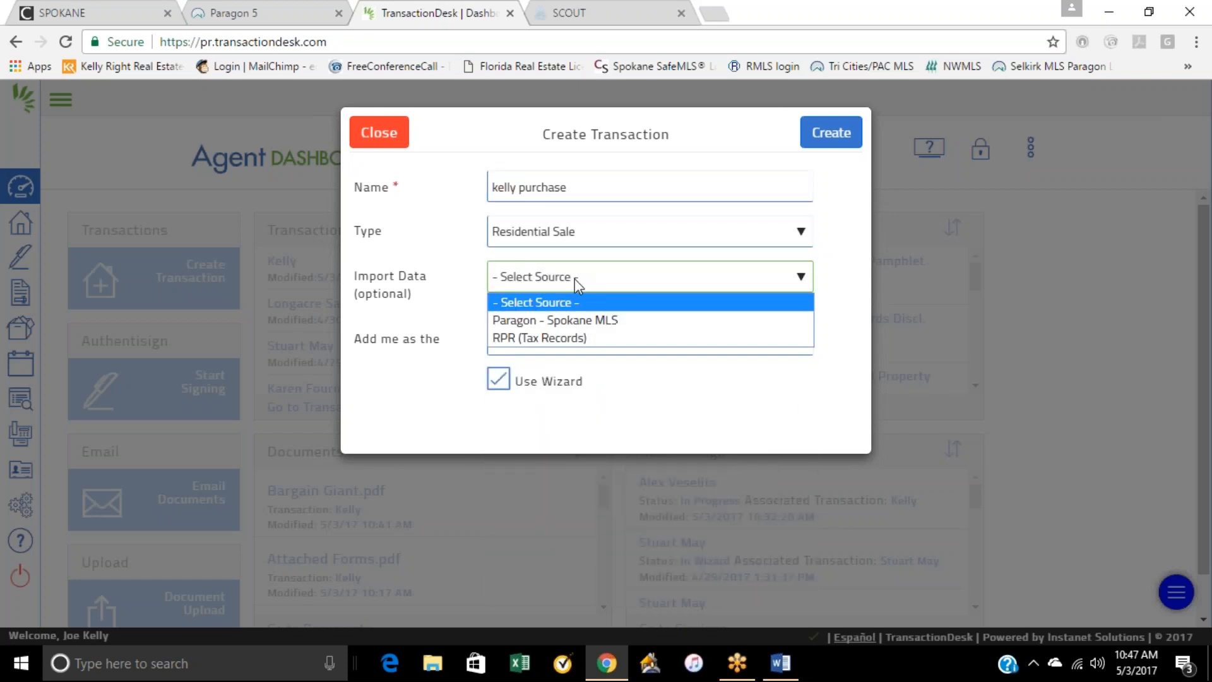
pyautogui.click(584, 322)
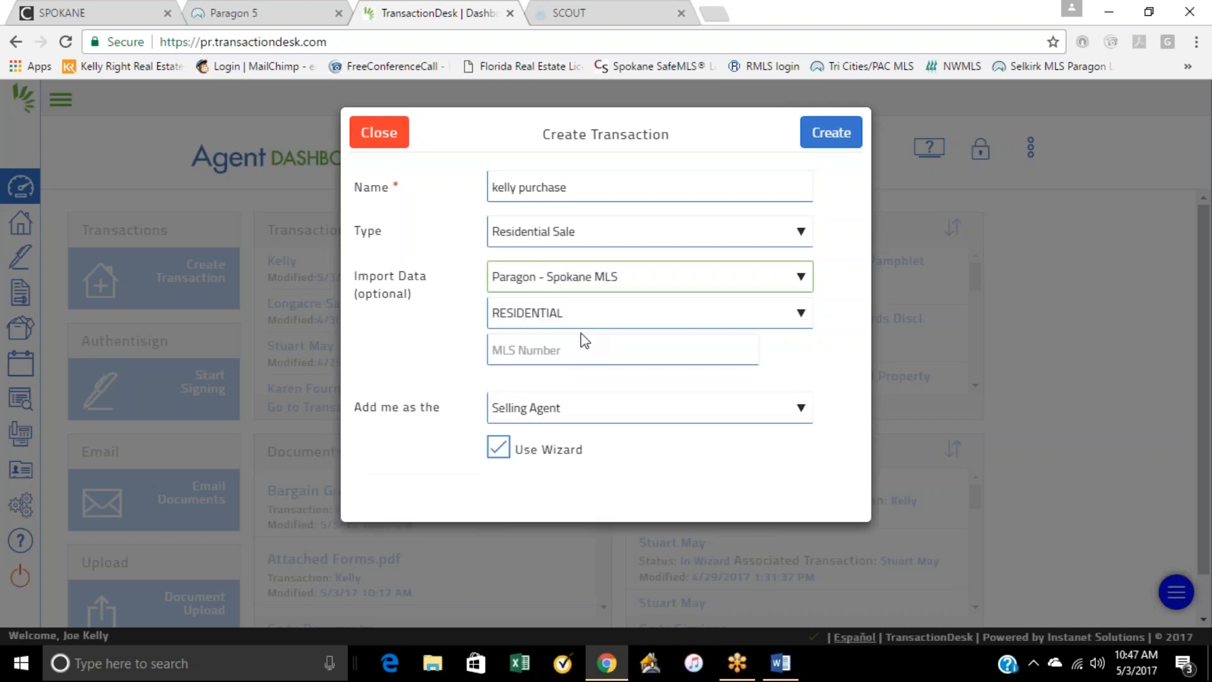
pyautogui.click(264, 13)
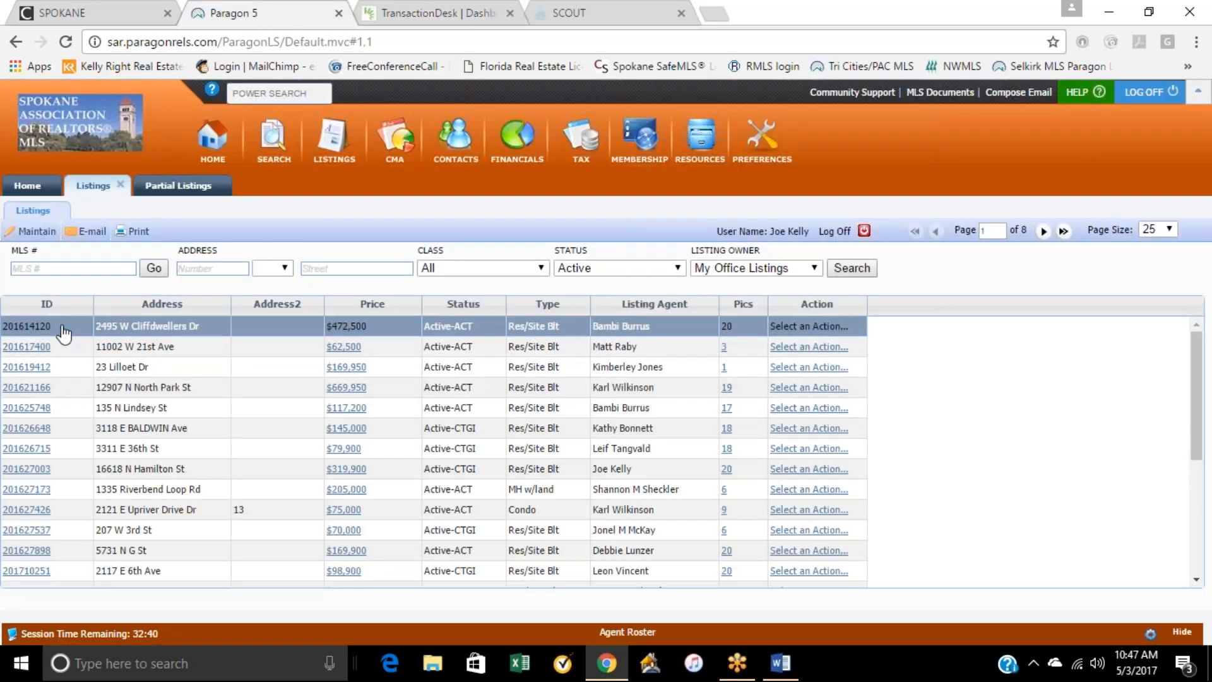
pyautogui.rightClick(23, 326)
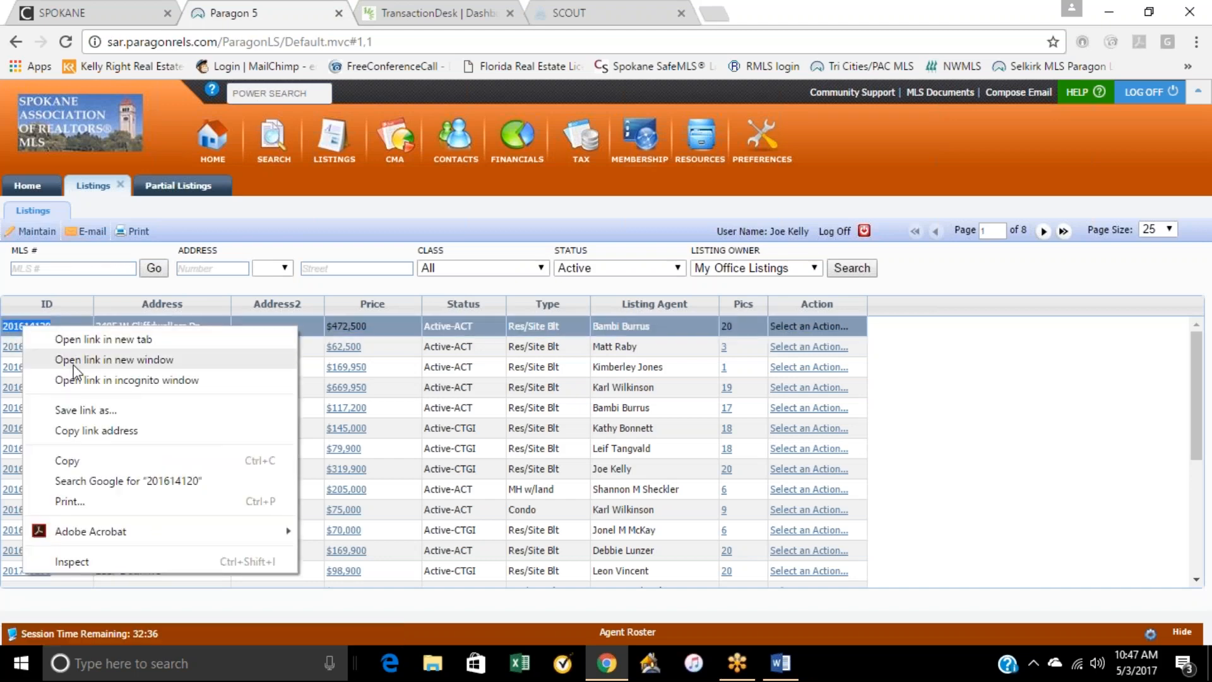
pyautogui.click(82, 467)
pyautogui.moveTo(774, 674)
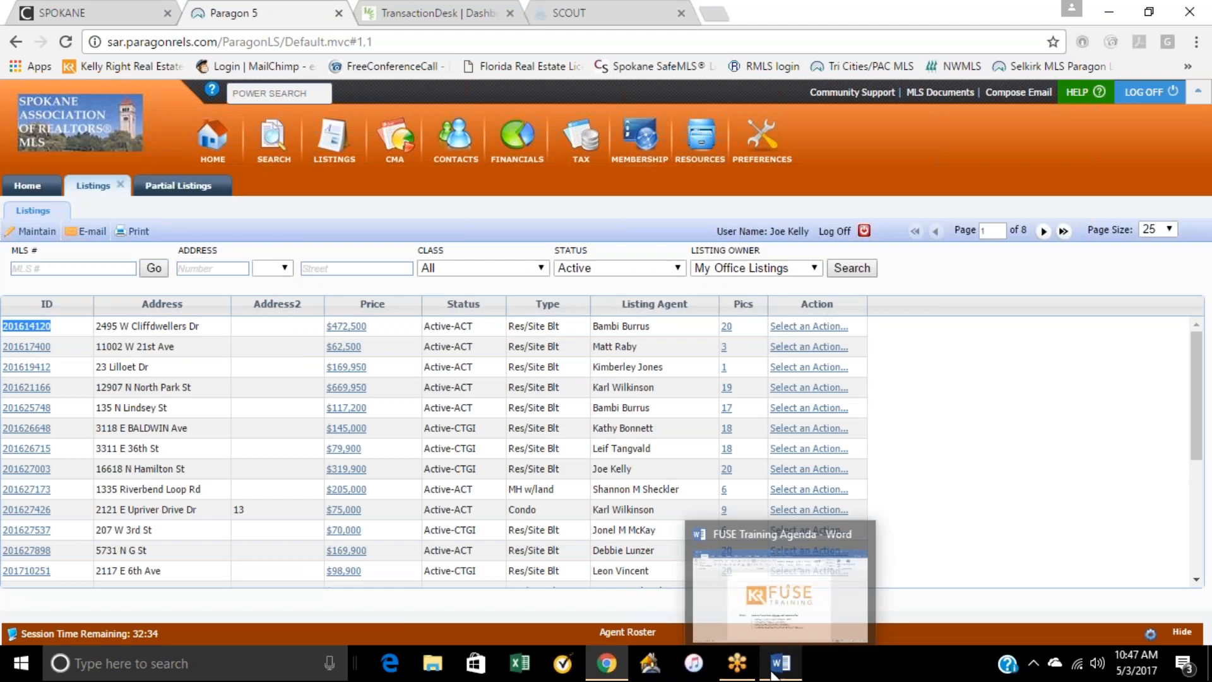
pyautogui.click(407, 11)
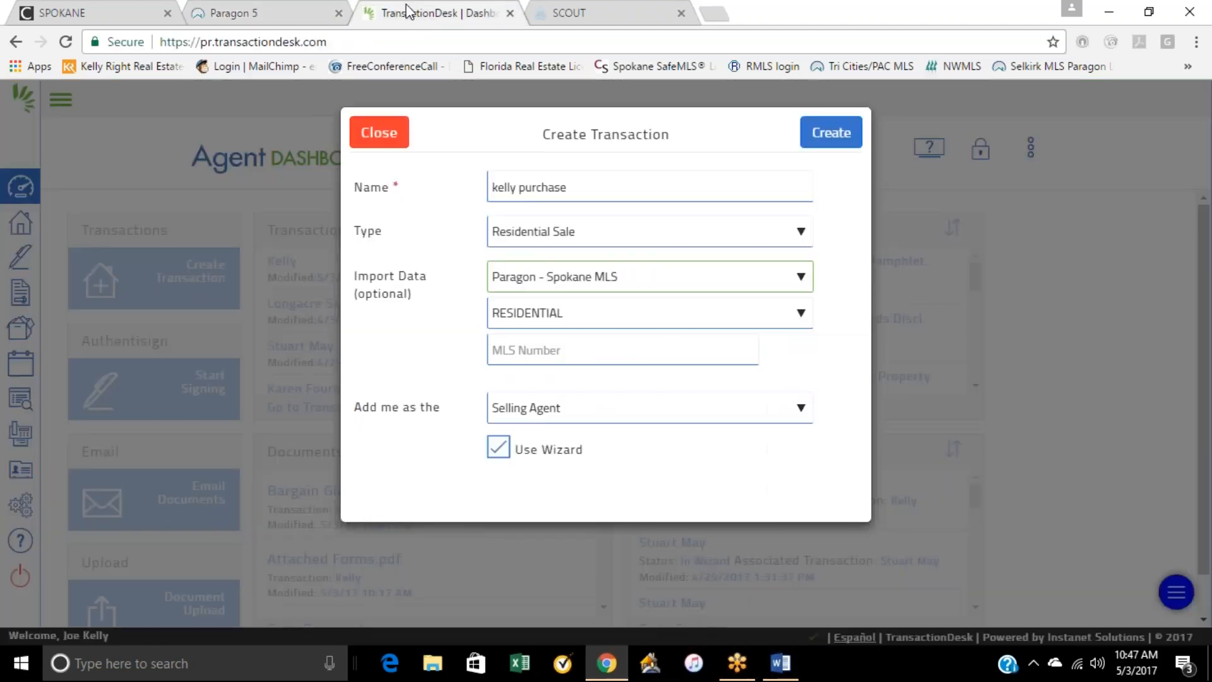
pyautogui.rightClick(517, 359)
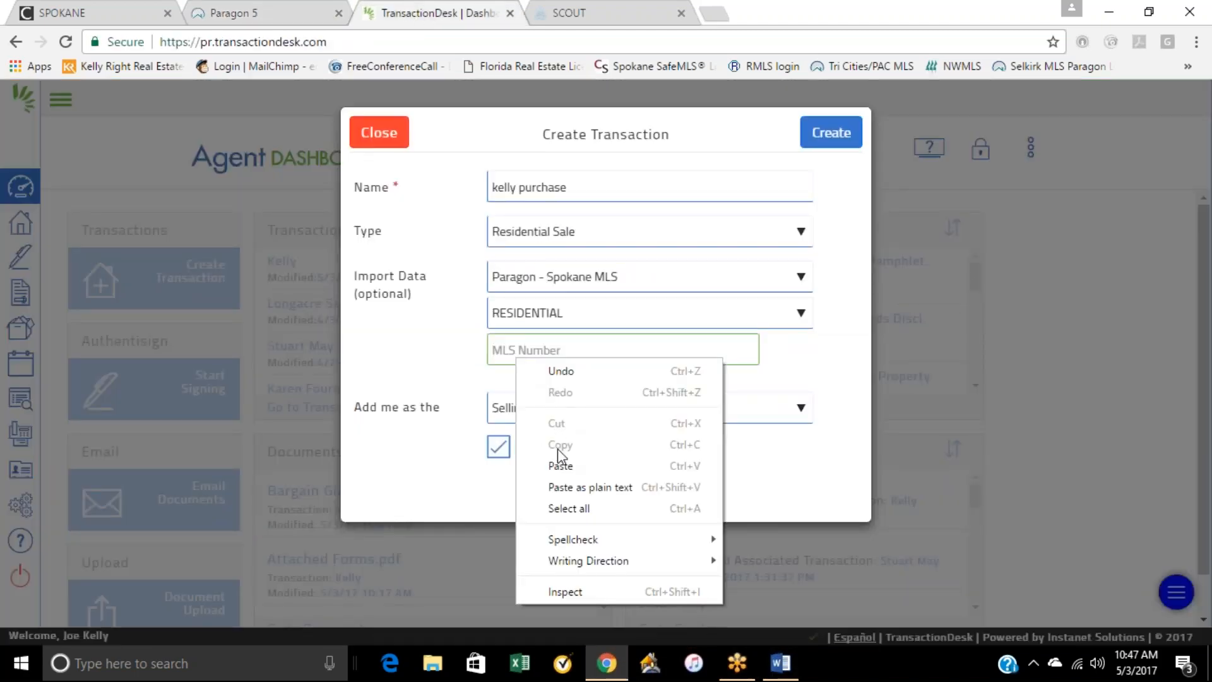
pyautogui.click(560, 465)
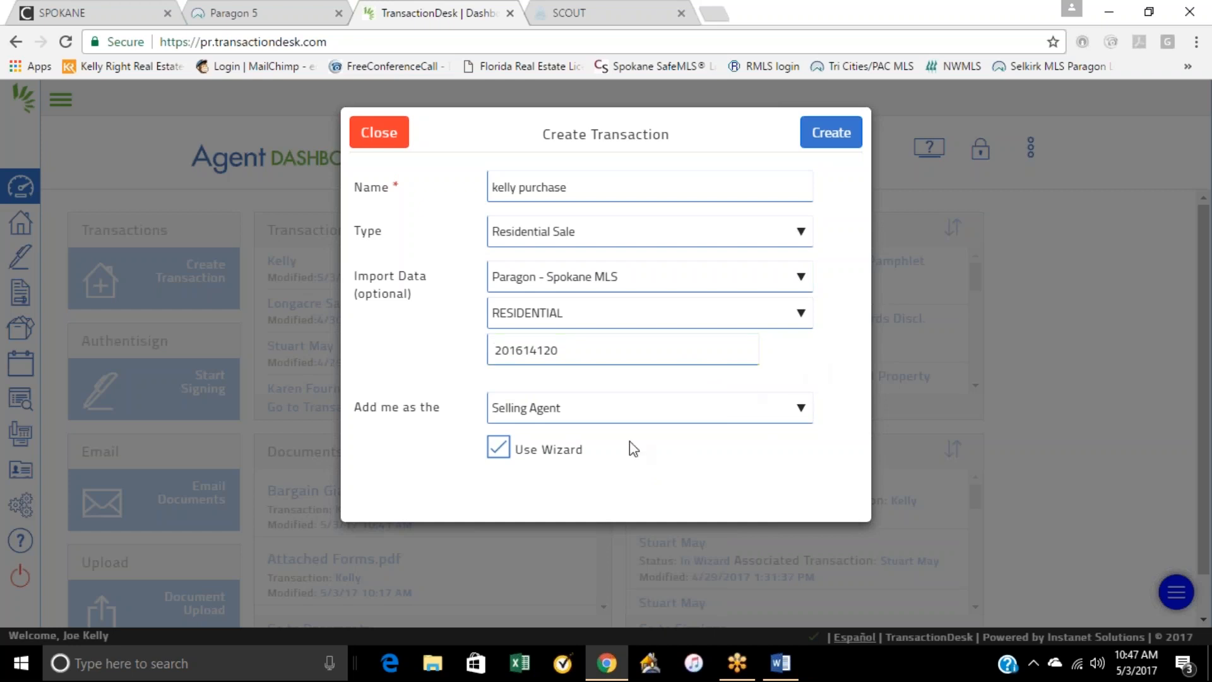
# Step: Add yourself as the Selling Agent and create the transaction with the wizard enabled
pyautogui.click(600, 419)
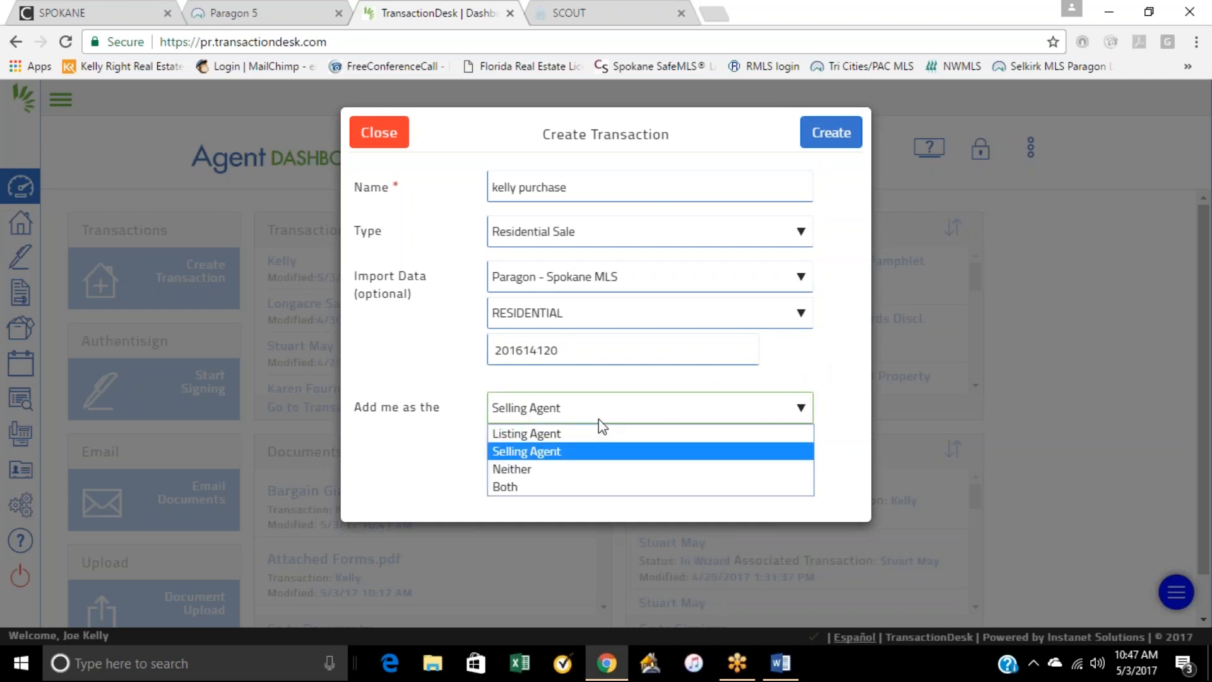
pyautogui.click(555, 457)
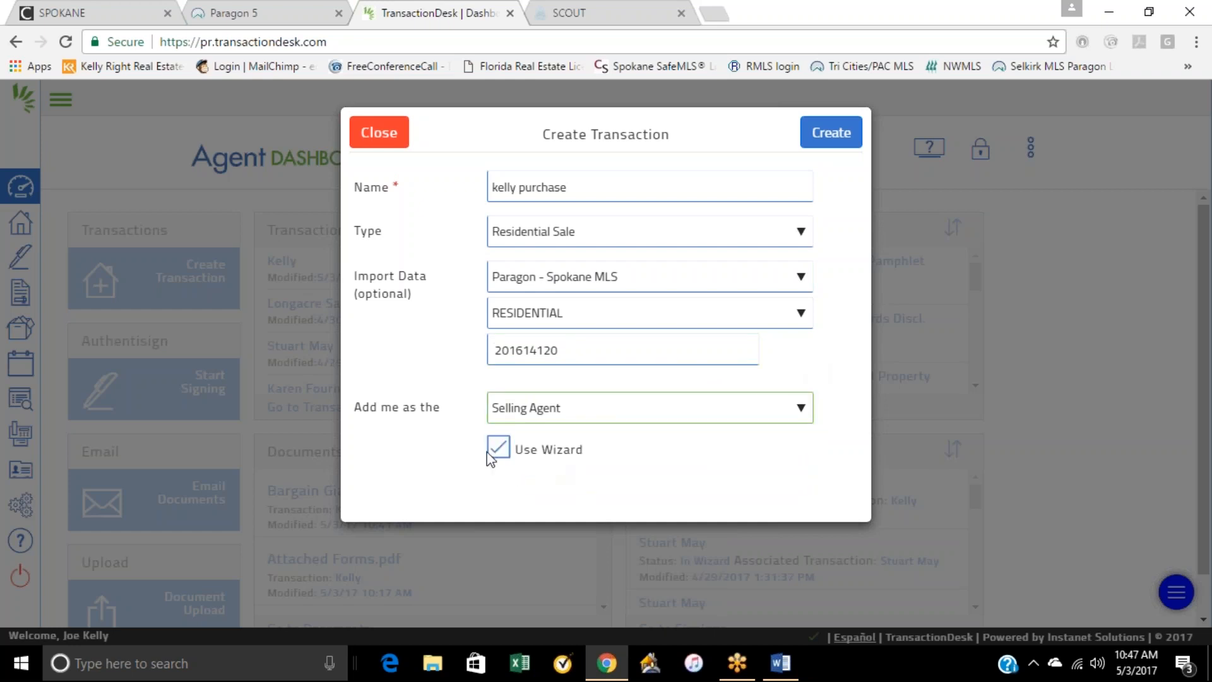
pyautogui.click(837, 134)
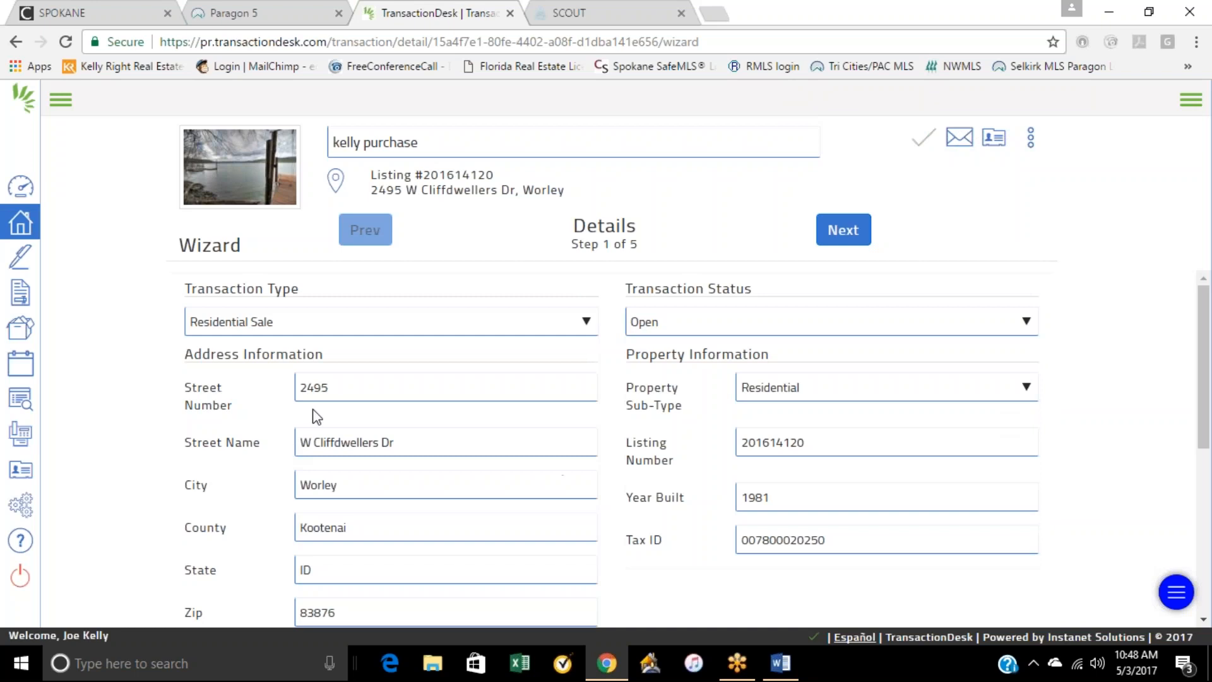
# Step: Review the imported address, property information and listing price in the wizard's details
pyautogui.scroll(-2, 625, 359)
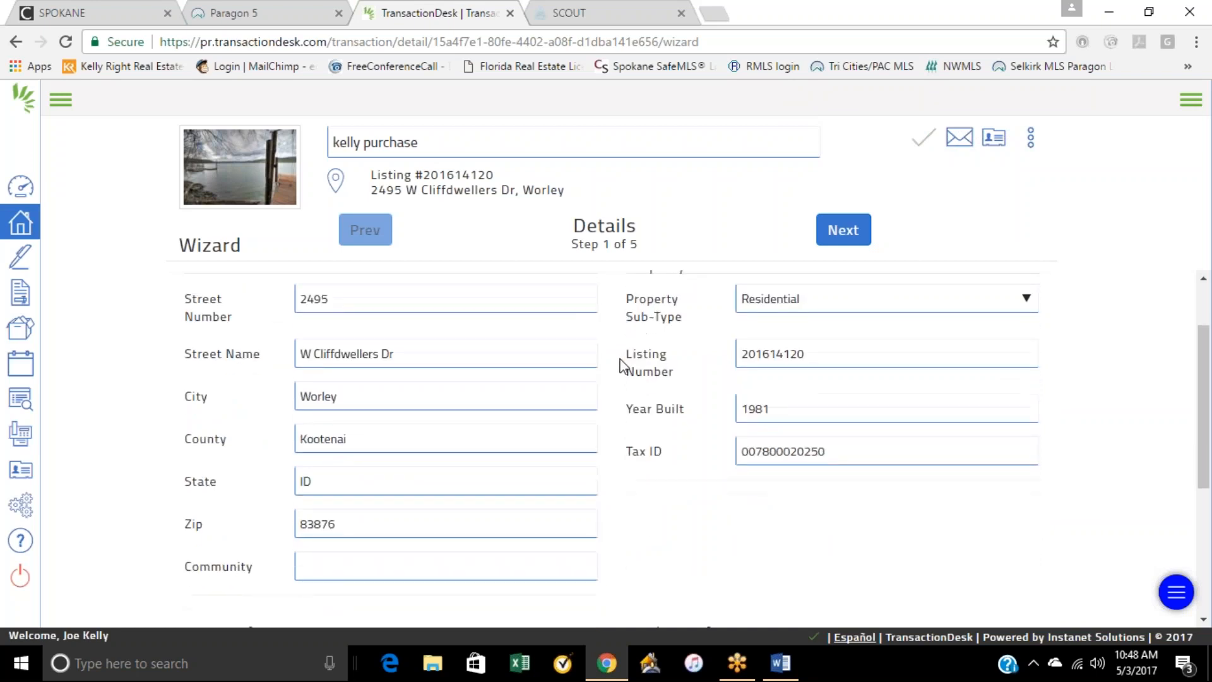
pyautogui.scroll(2, 820, 420)
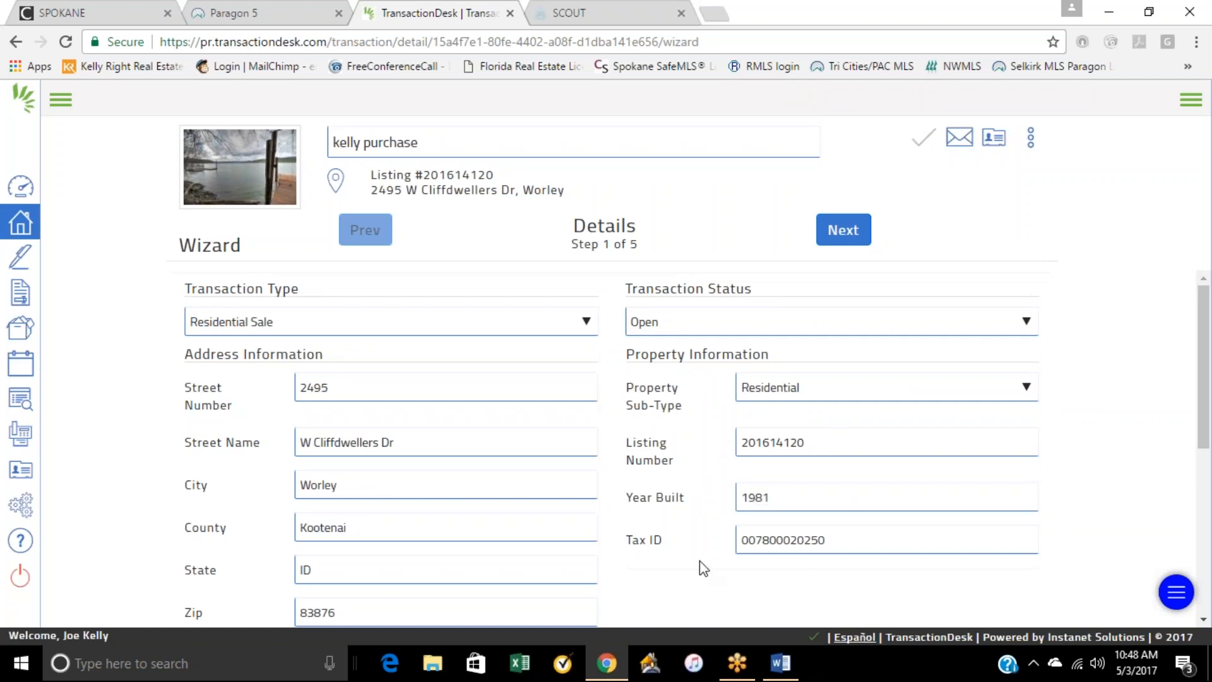
pyautogui.scroll(-2, 700, 560)
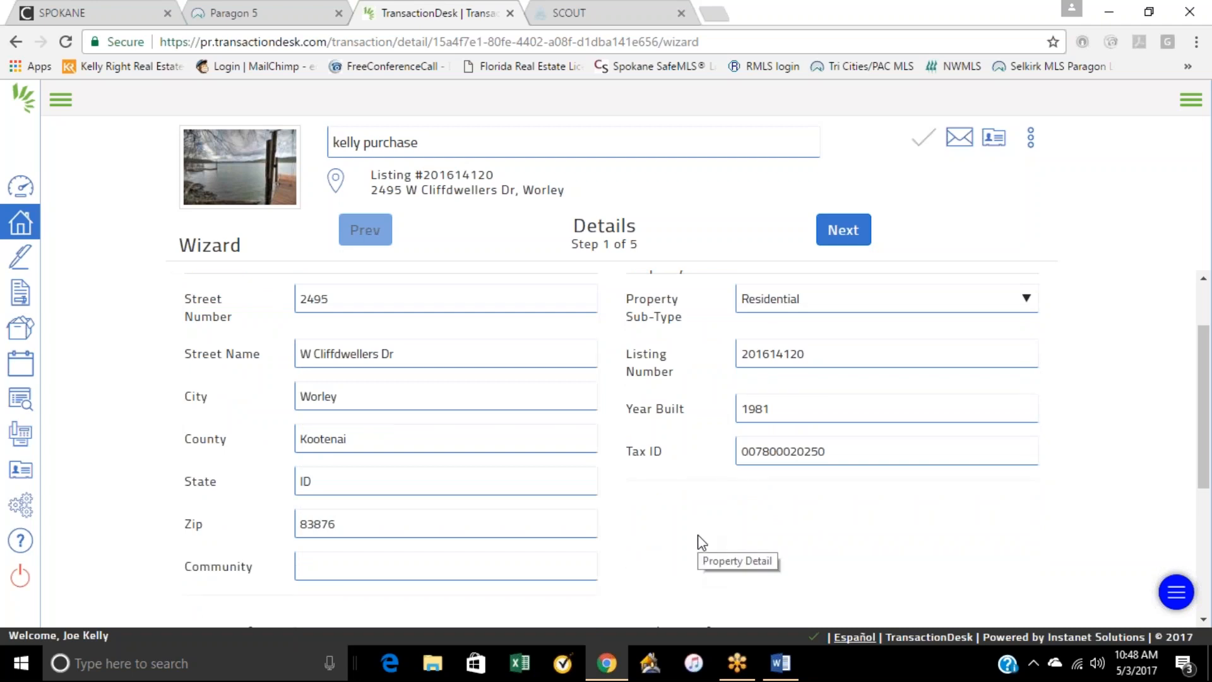
pyautogui.scroll(-4, 698, 536)
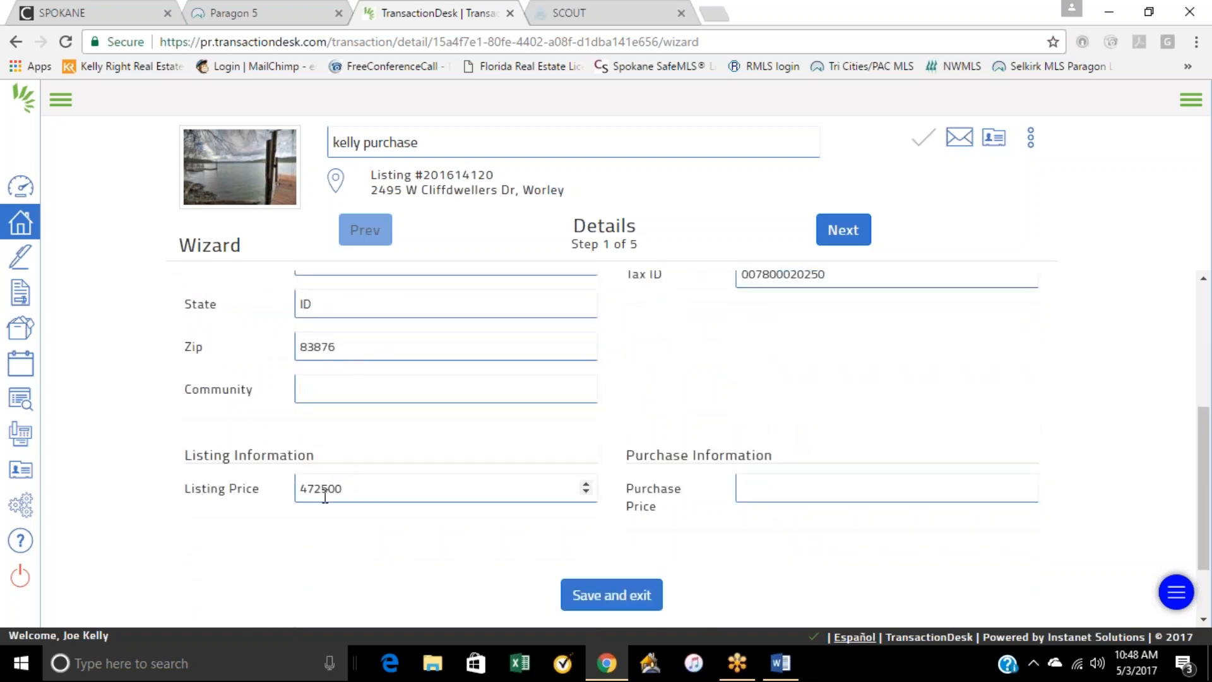
# Step: Advance the wizard to Transaction Dates and view the Purchase & Sale Agreement Date calendar without picking a date
pyautogui.click(851, 231)
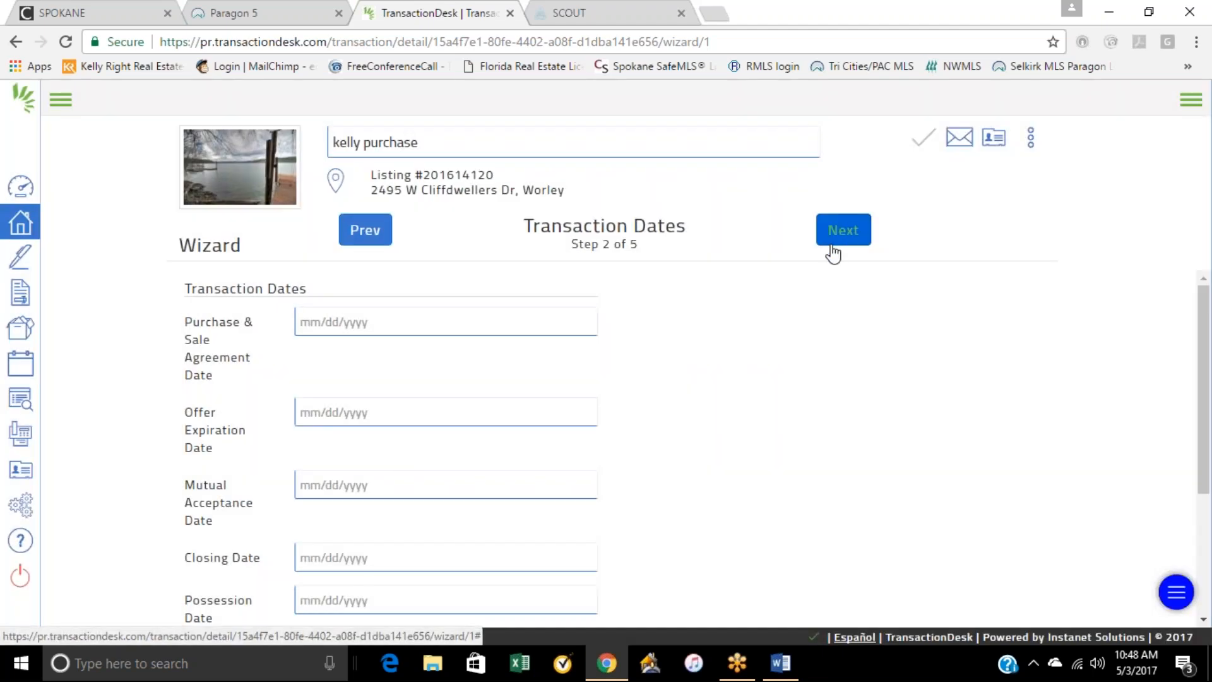
pyautogui.click(358, 322)
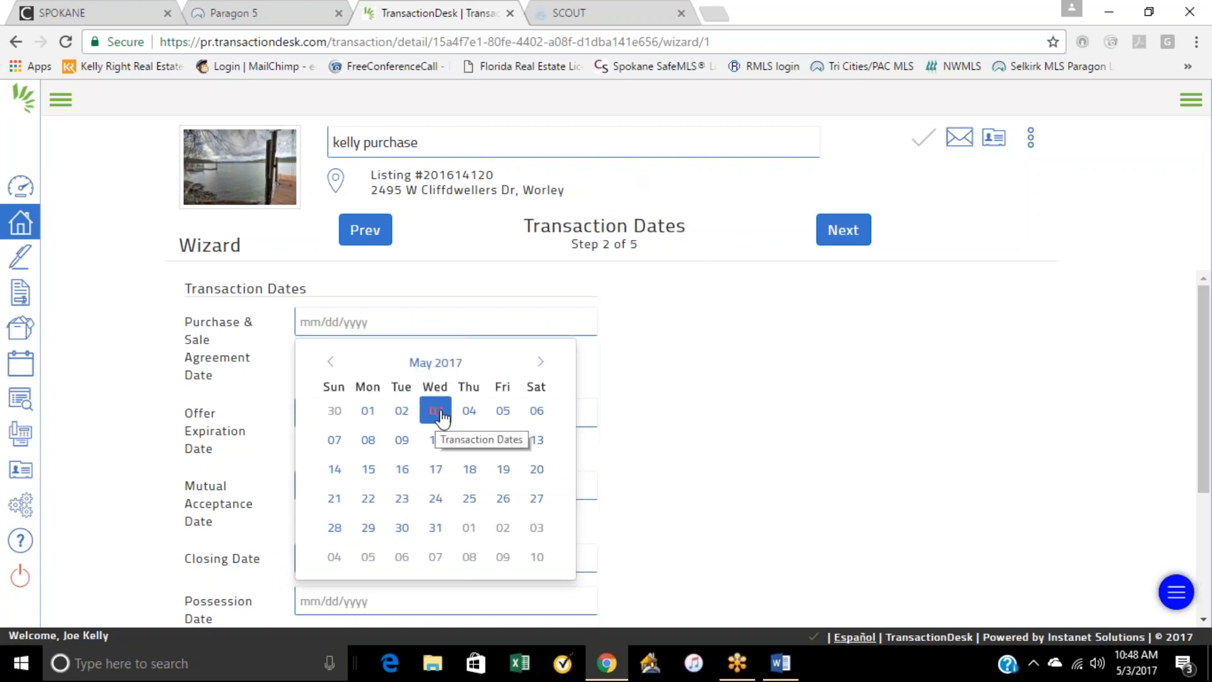
pyautogui.click(271, 478)
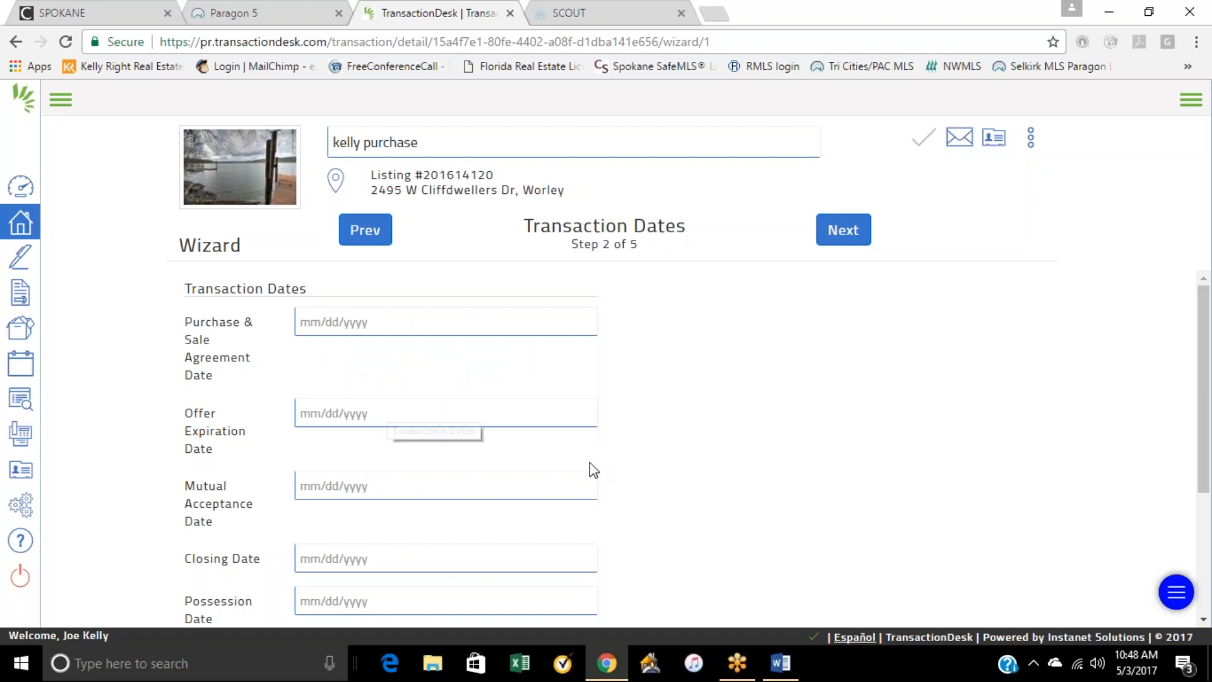
# Step: Set the Purchase & Sale Agreement Date to 05/03/2017 and the Offer Expiration Date to 05/04/2017
pyautogui.scroll(-2, 593, 470)
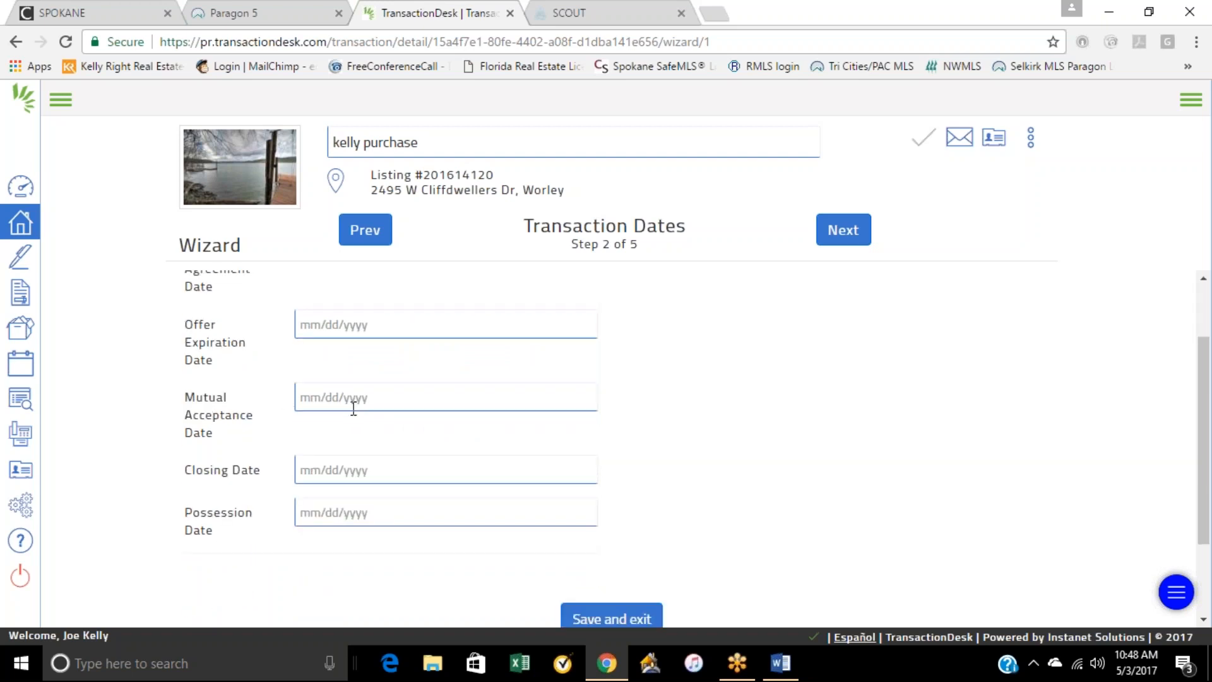
pyautogui.scroll(2, 354, 409)
pyautogui.click(354, 324)
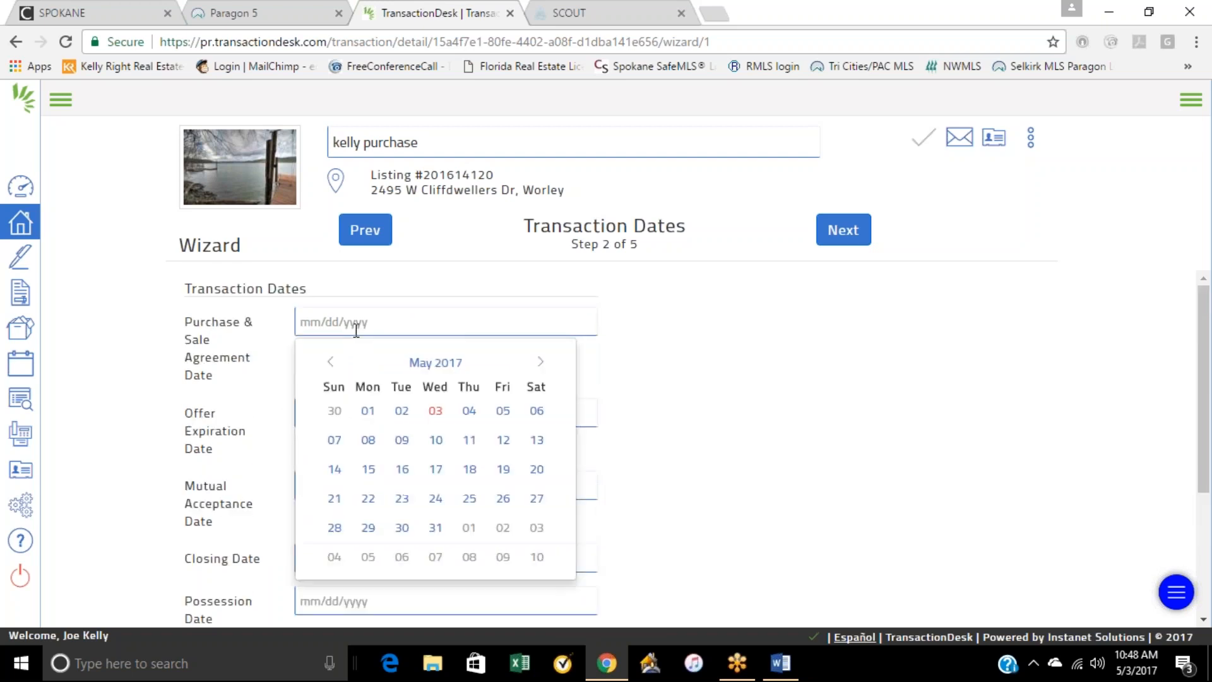
pyautogui.click(442, 414)
pyautogui.click(393, 410)
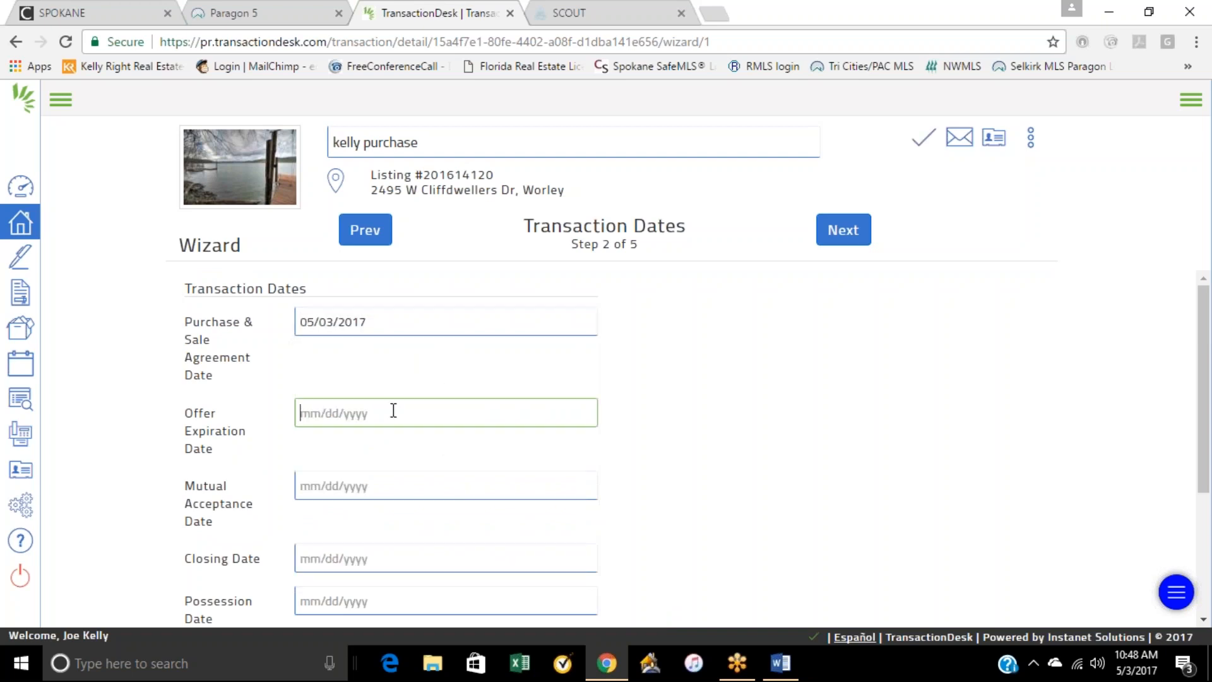
pyautogui.click(467, 472)
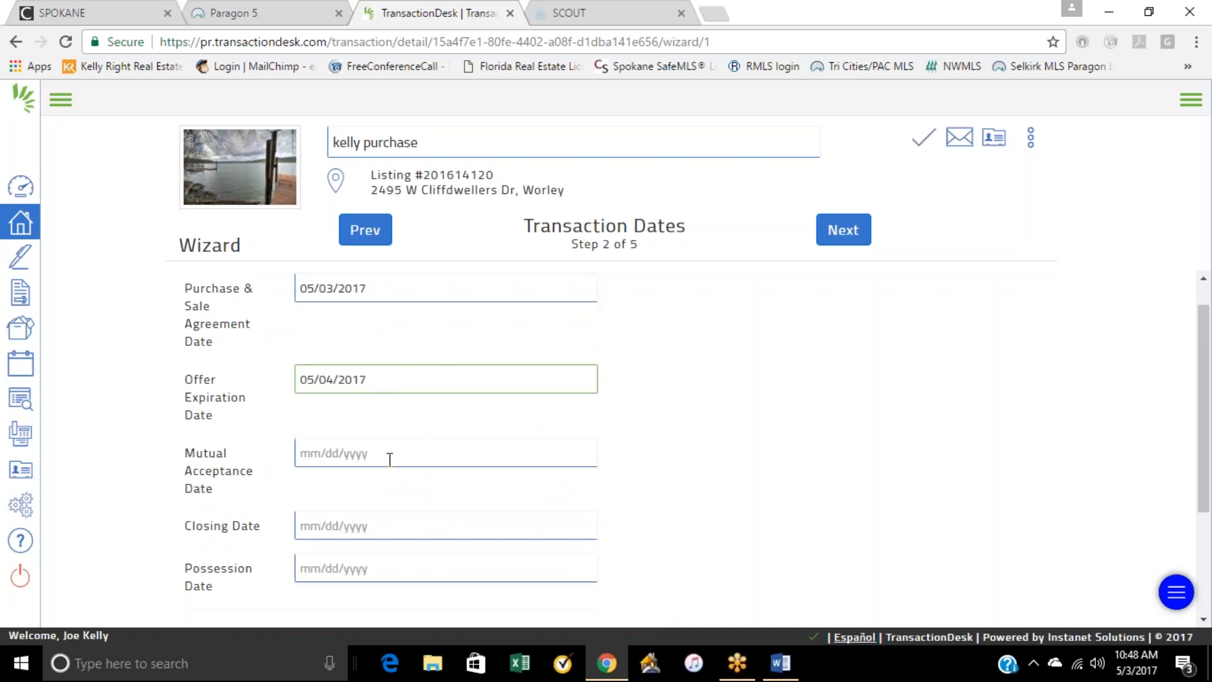
# Step: Leave the Mutual Acceptance Date blank and set the Closing Date to 06/03/2017, with the same Possession Date
pyautogui.click(390, 459)
pyautogui.click(649, 381)
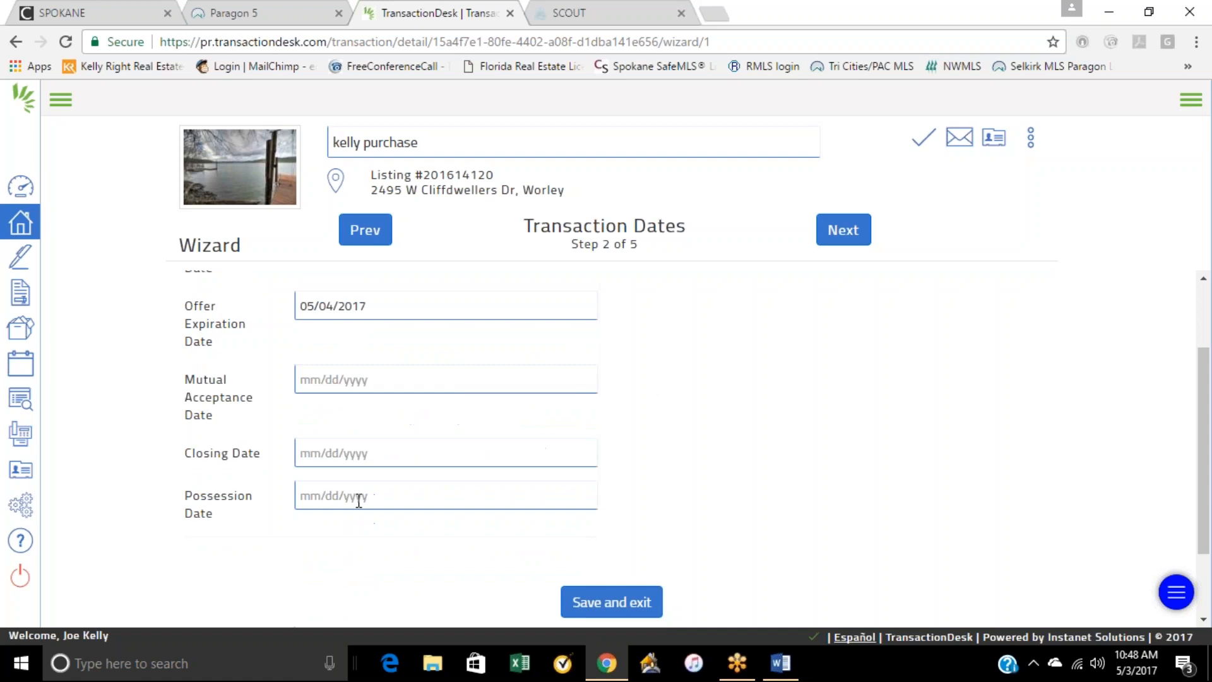
pyautogui.click(358, 452)
pyautogui.click(540, 419)
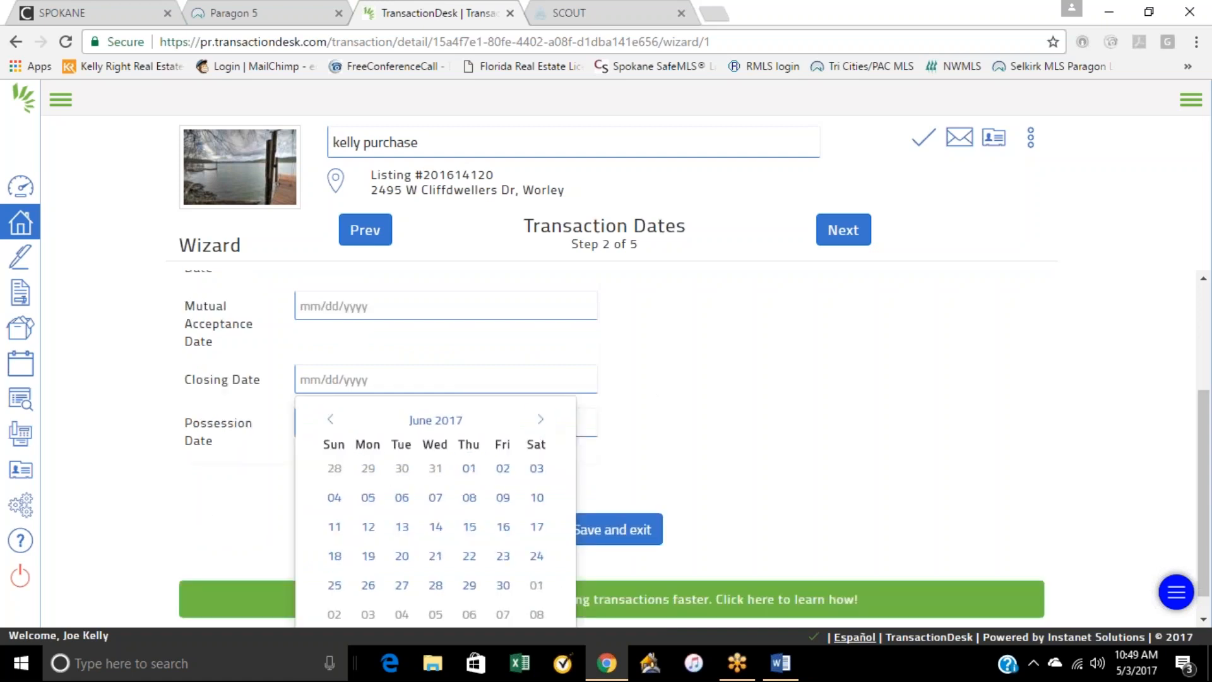
pyautogui.click(534, 467)
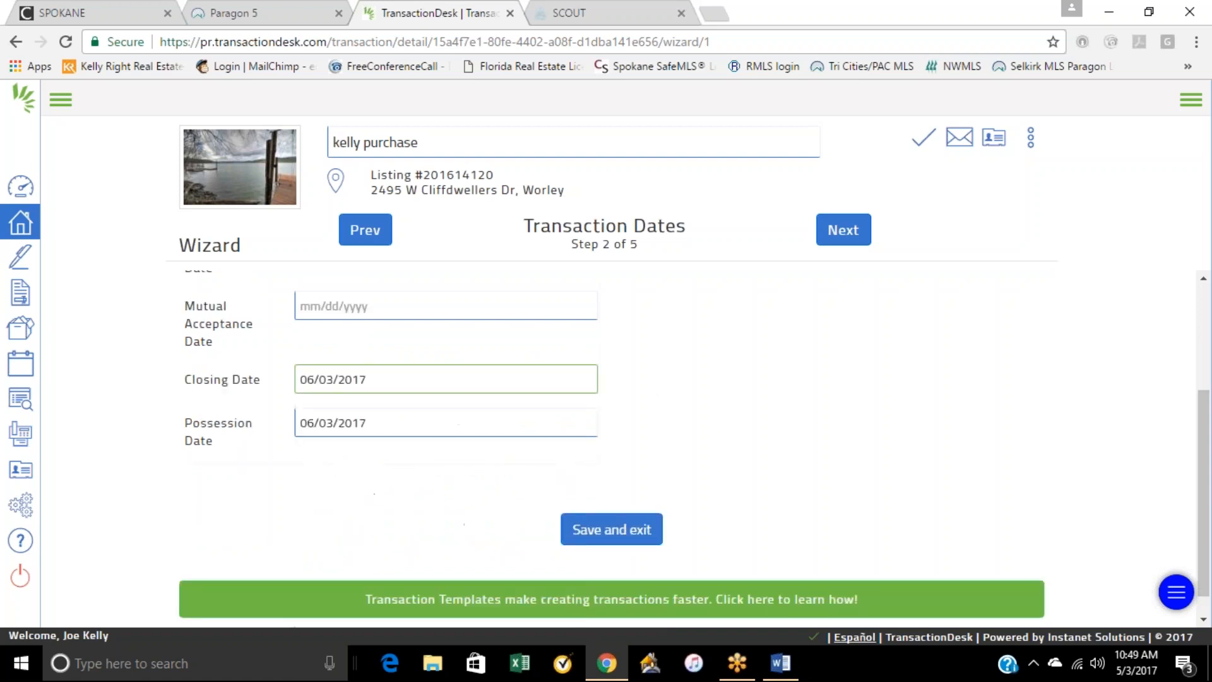
pyautogui.click(360, 427)
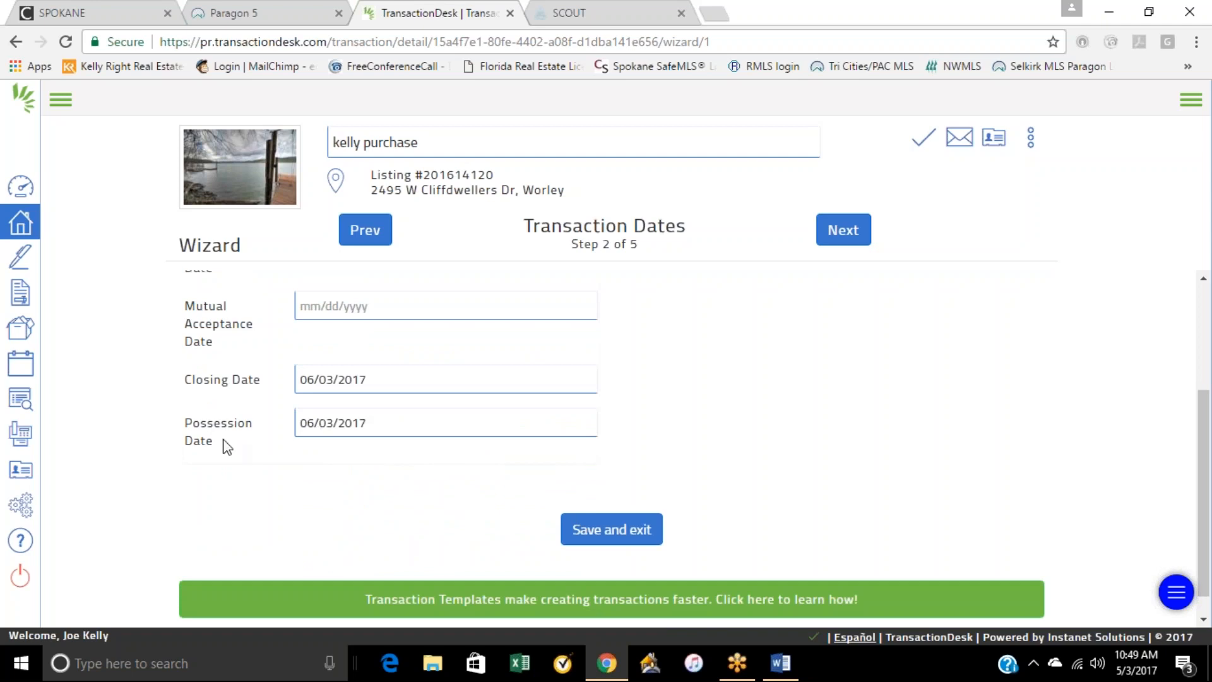
# Step: Advance the wizard past Contacts to the Forms stage and start adding forms to the transaction
pyautogui.click(848, 239)
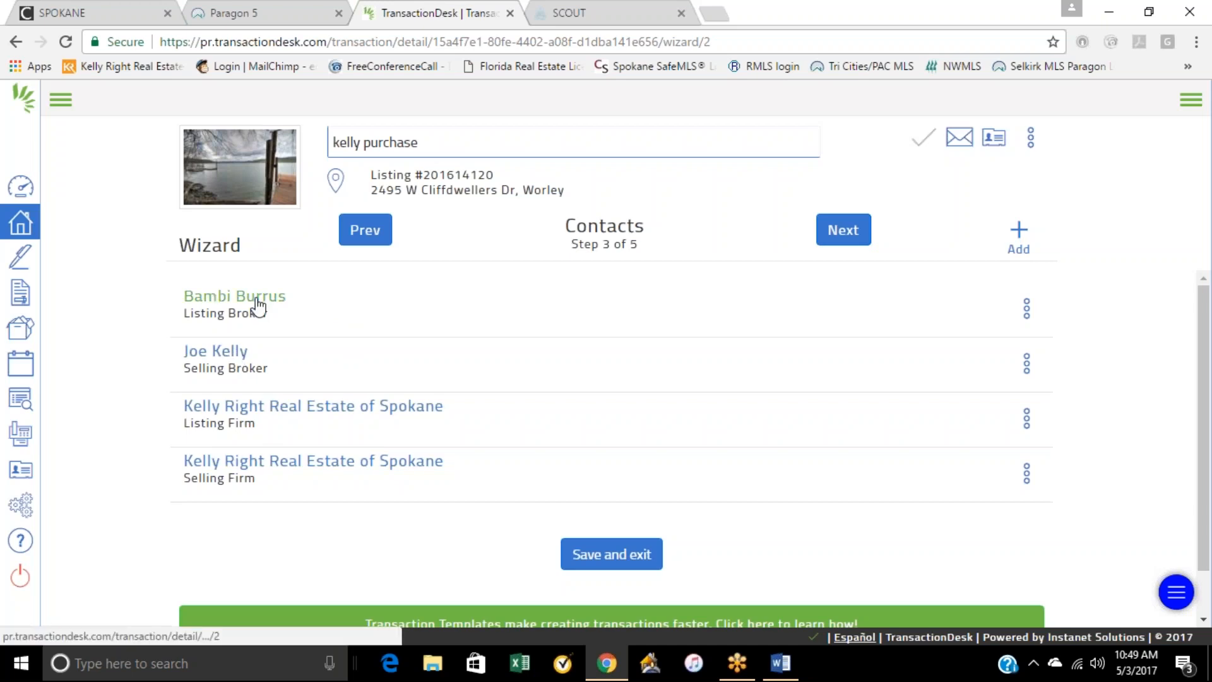
pyautogui.click(844, 230)
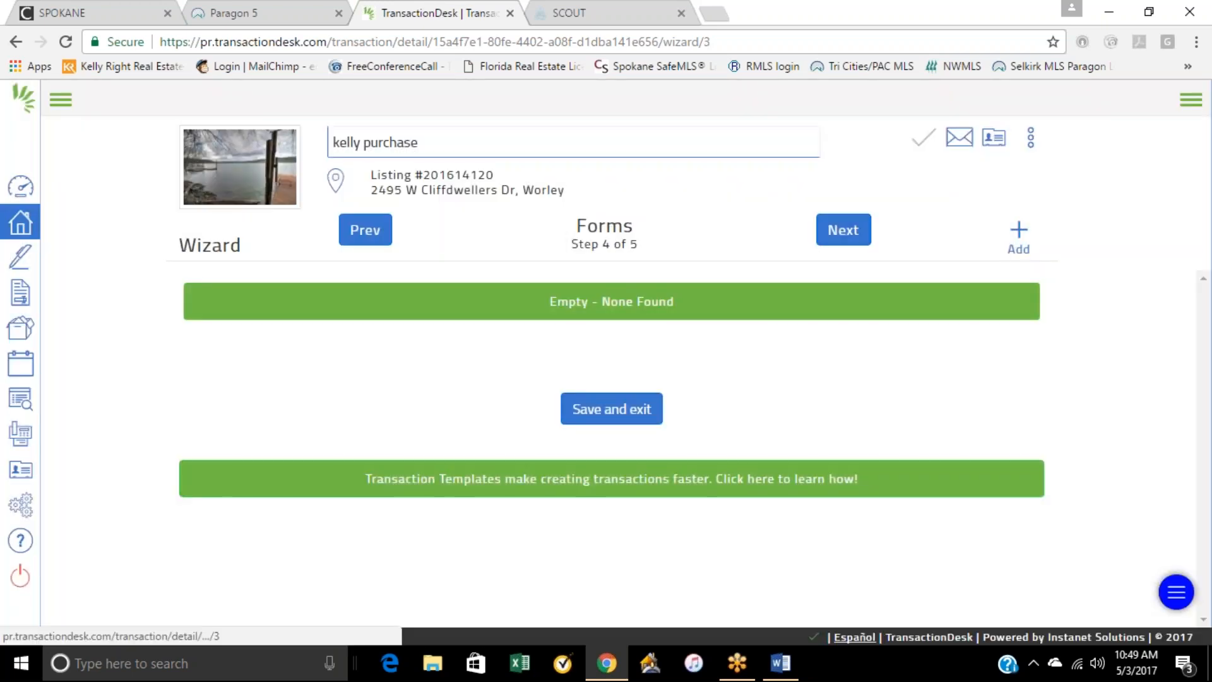
pyautogui.click(1019, 235)
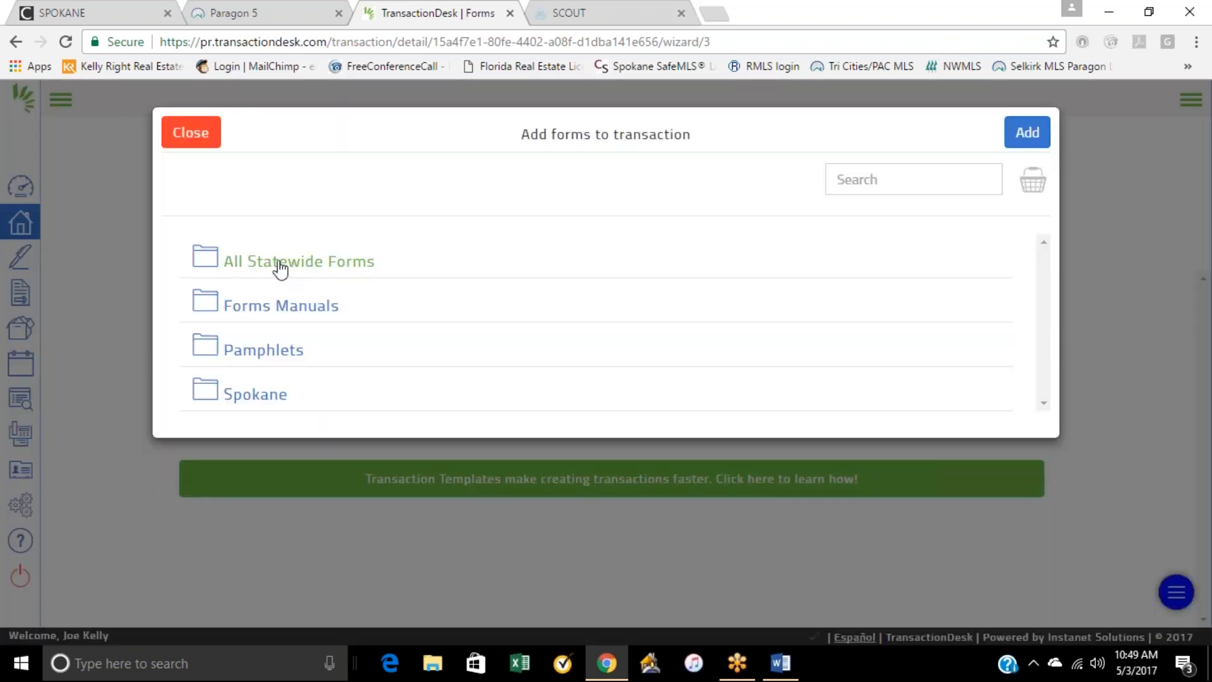
# Step: Select Form 17 - Seller Disclosure - Improved Property from the All Statewide Forms folder
pyautogui.click(281, 270)
pyautogui.scroll(-5, 279, 267)
pyautogui.scroll(-10, 505, 395)
pyautogui.scroll(-5, 379, 462)
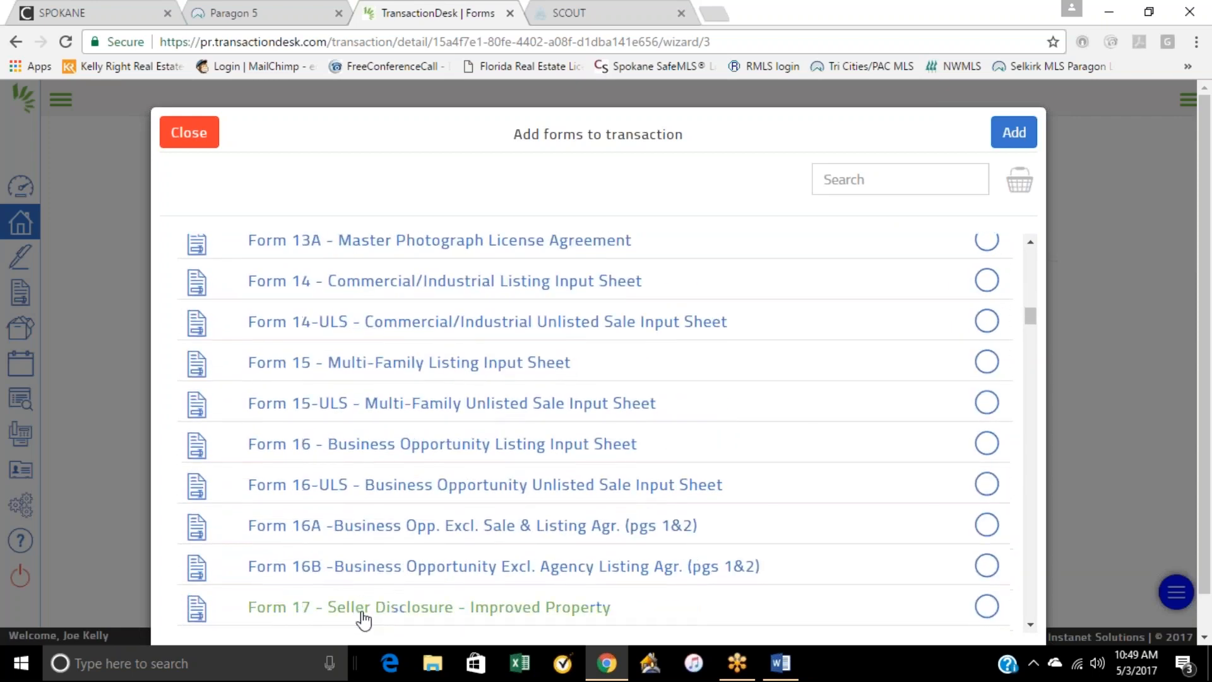
pyautogui.moveTo(364, 611); pyautogui.dragTo(360, 611)
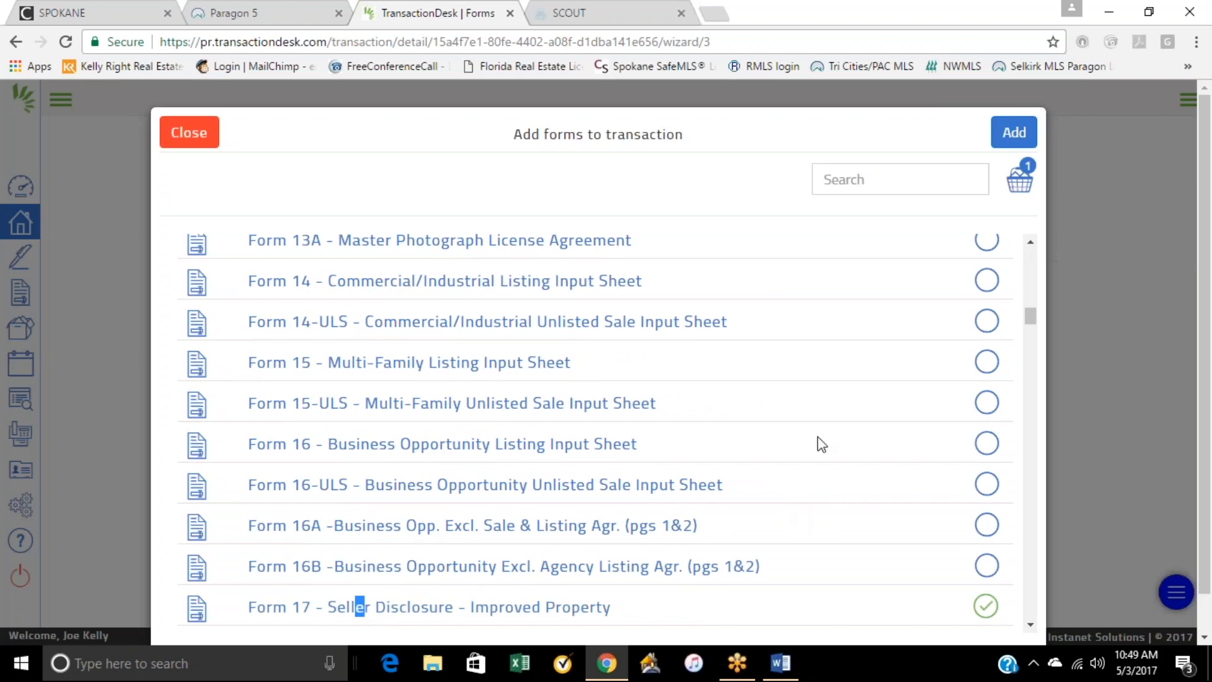
pyautogui.scroll(-2, 821, 444)
pyautogui.scroll(7, 568, 452)
pyautogui.scroll(5, 571, 448)
# Step: Switch to Paragon 5 and open the Deed of Trust from the documents of listing 201614120
pyautogui.click(260, 14)
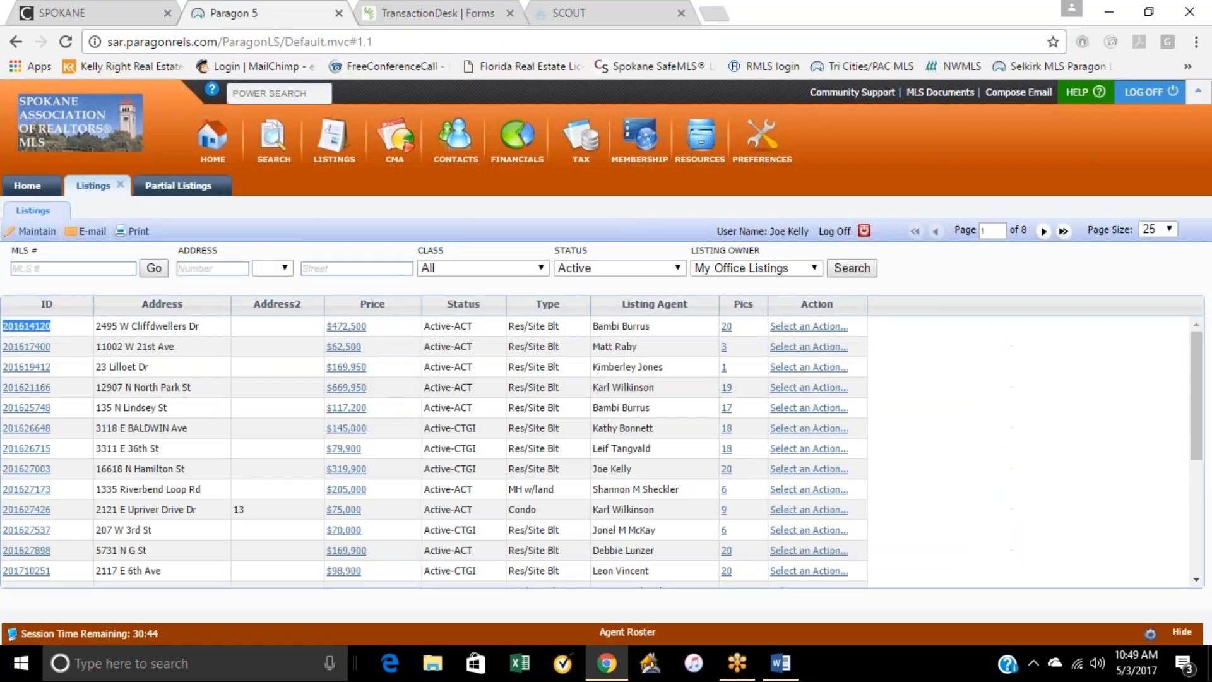
pyautogui.click(27, 327)
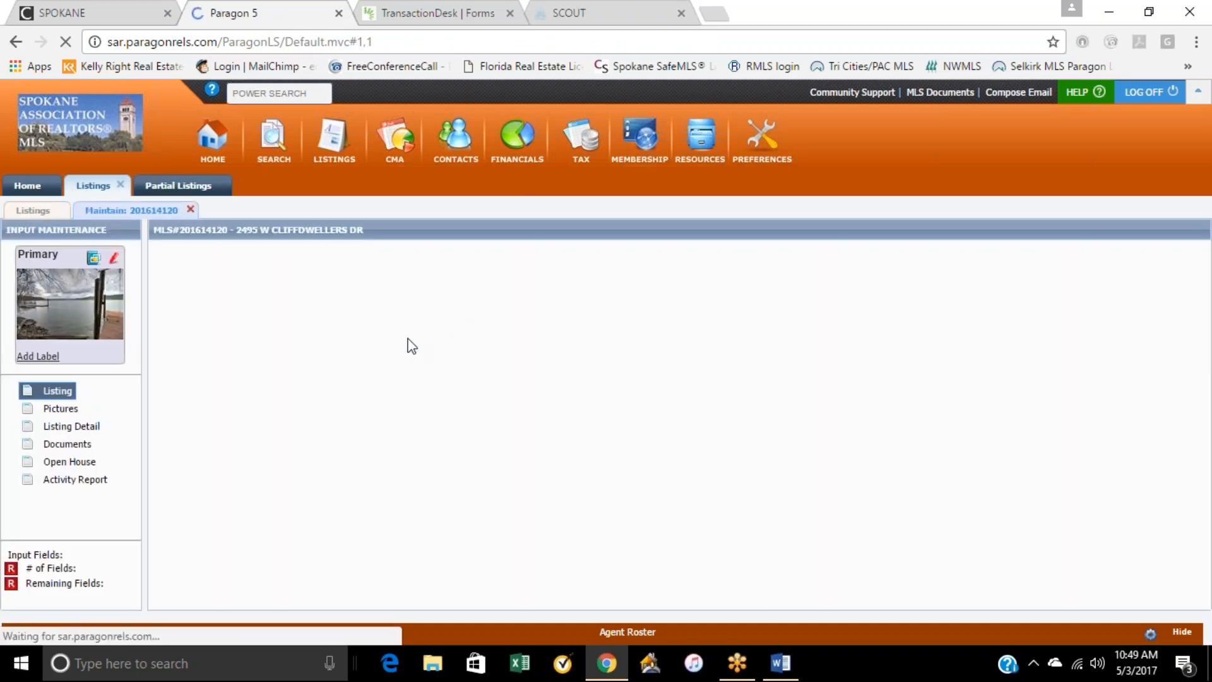
pyautogui.click(57, 448)
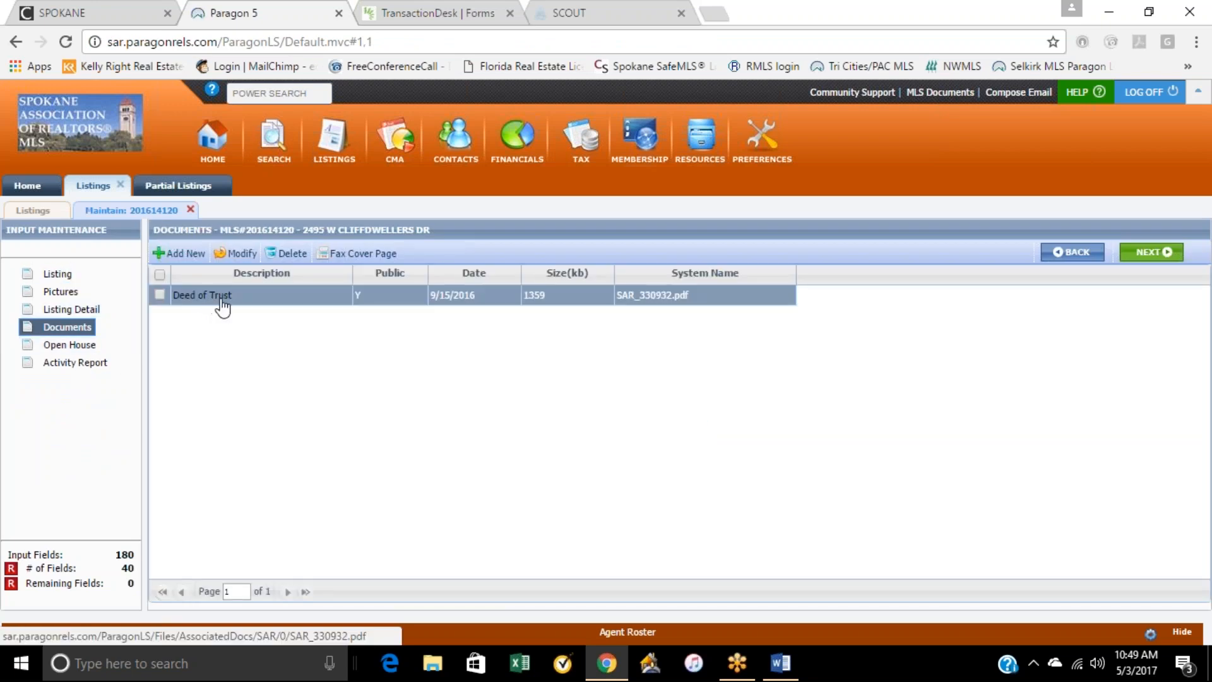
pyautogui.click(202, 295)
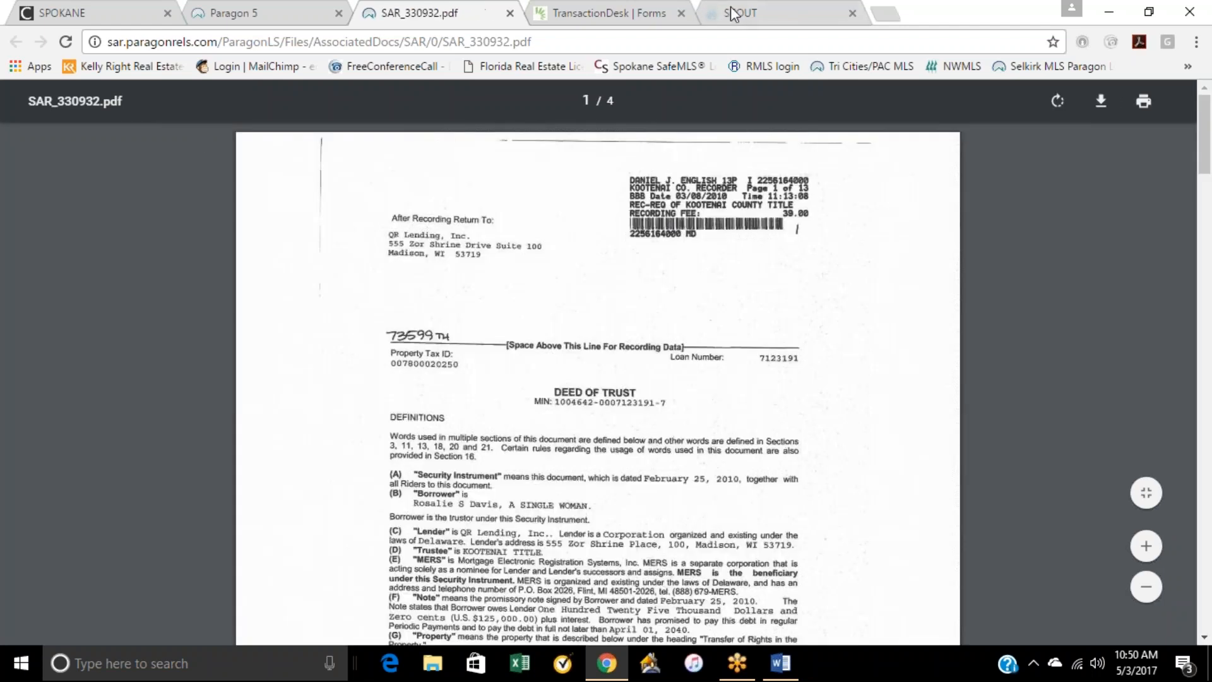
# Step: Look through the pages of the Deed of Trust PDF and return to its first page
pyautogui.scroll(-15, 633, 425)
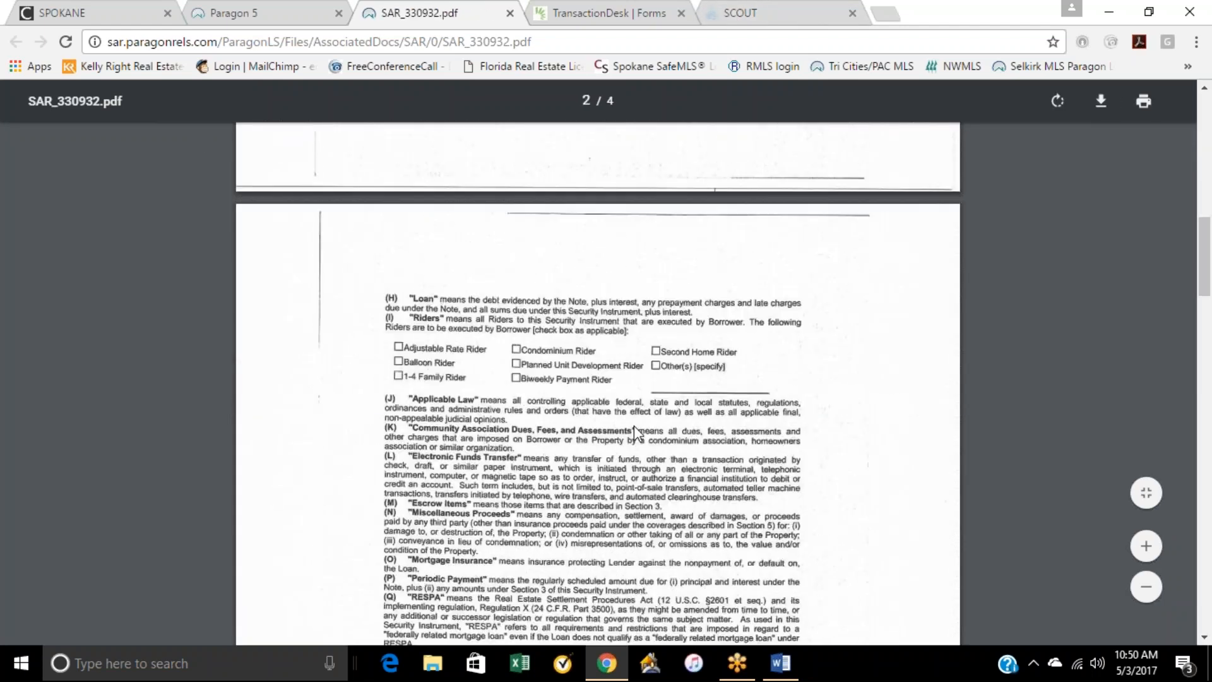
pyautogui.scroll(12, 632, 425)
pyautogui.scroll(3, 631, 423)
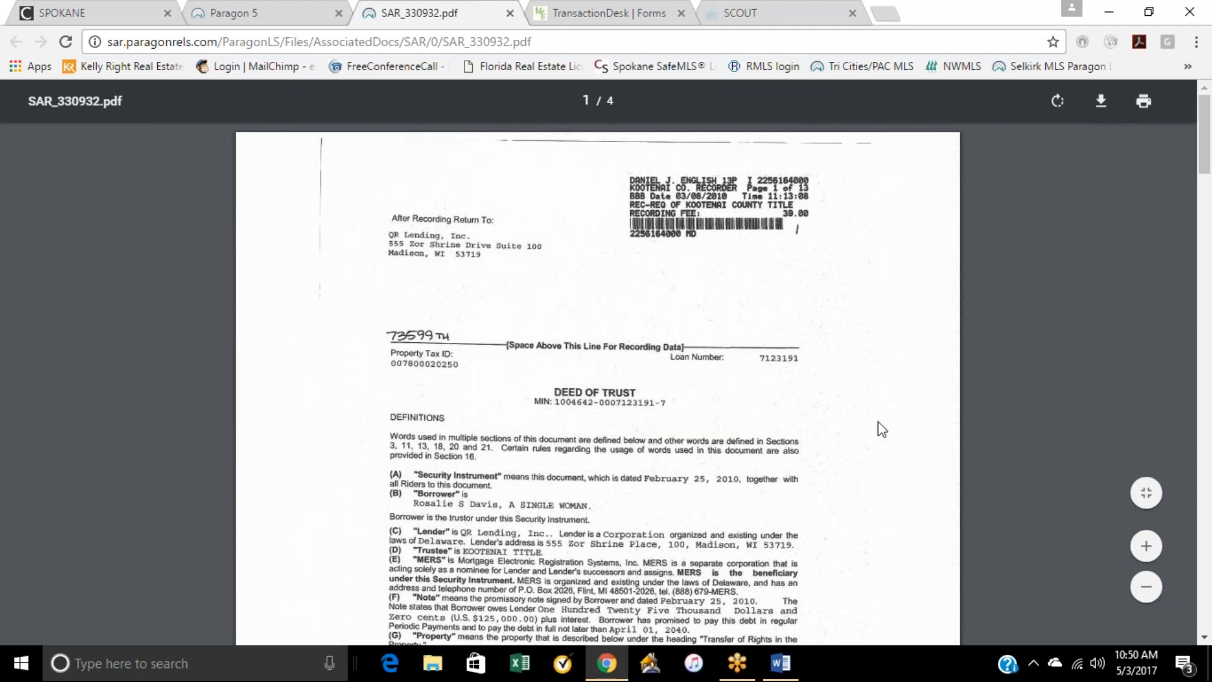
pyautogui.scroll(-7, 879, 424)
pyautogui.scroll(-20, 694, 416)
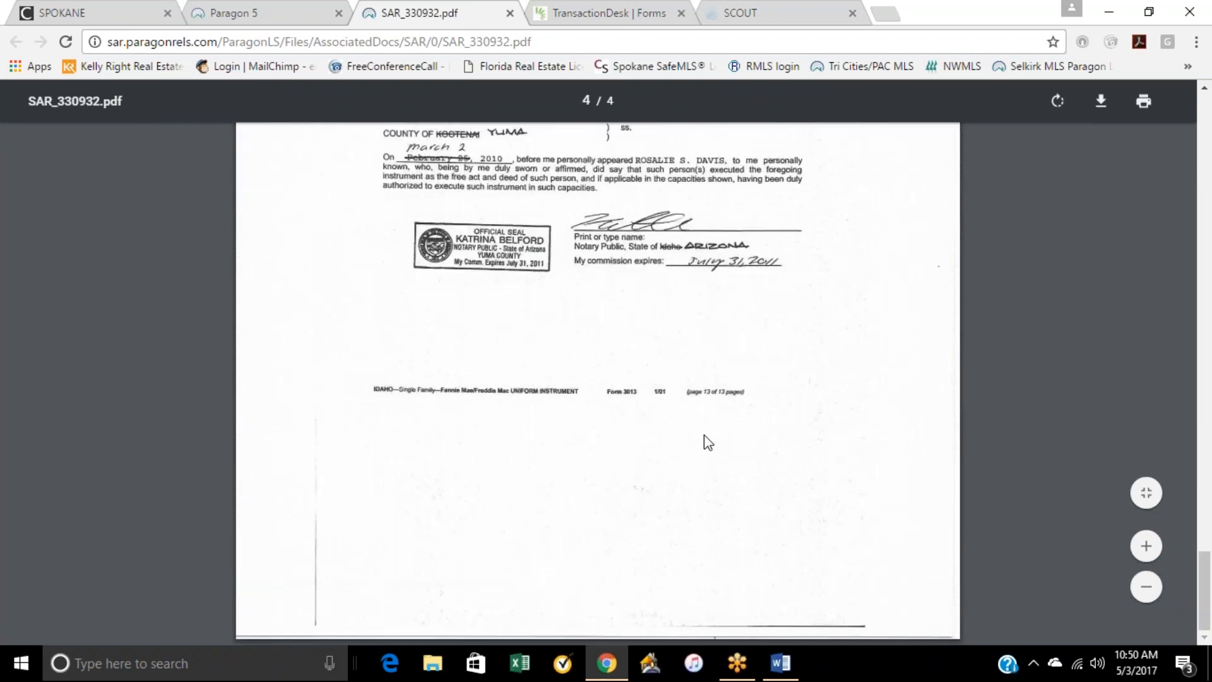
pyautogui.scroll(20, 705, 437)
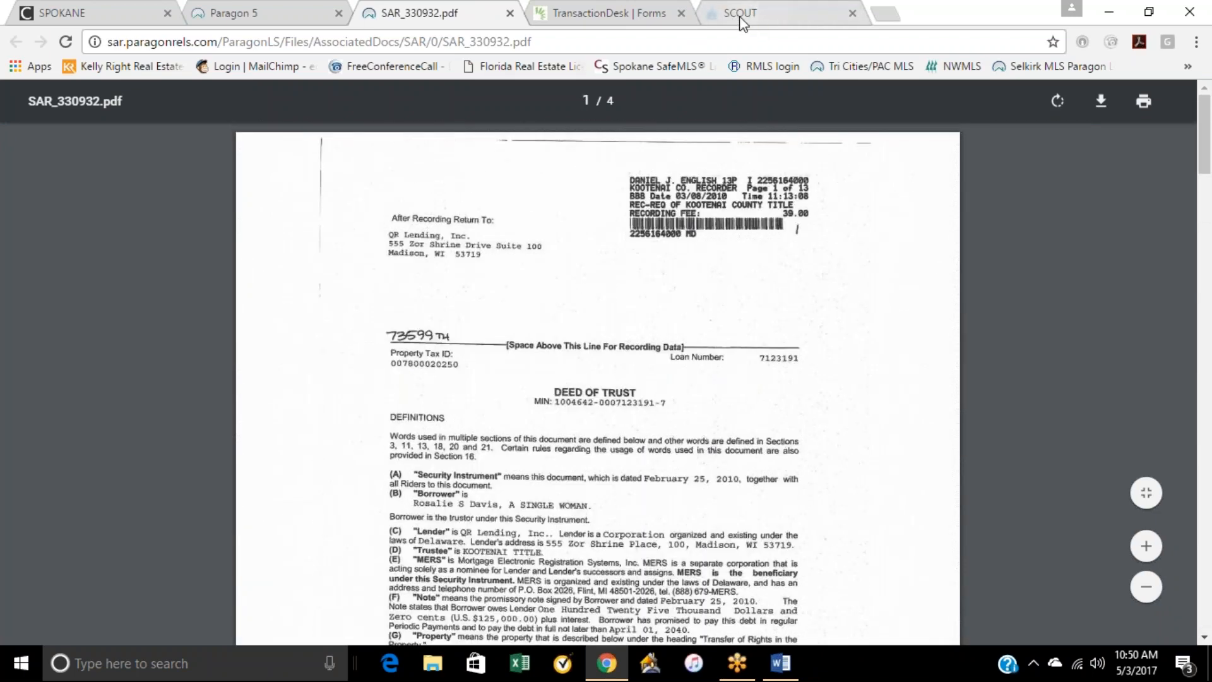
# Step: Return to TransactionDesk and select Form 21 - Residential Purchase and Sale Agreement and Form 22A - Financing Addendum
pyautogui.click(625, 14)
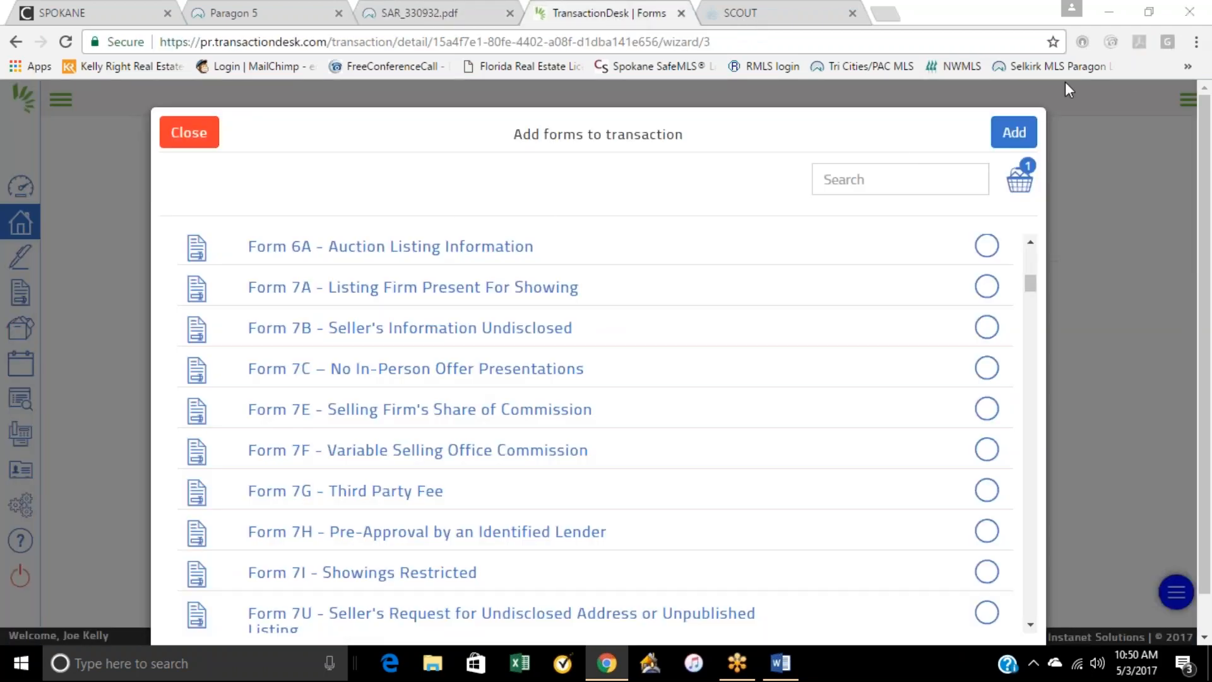
pyautogui.scroll(-12, 600, 341)
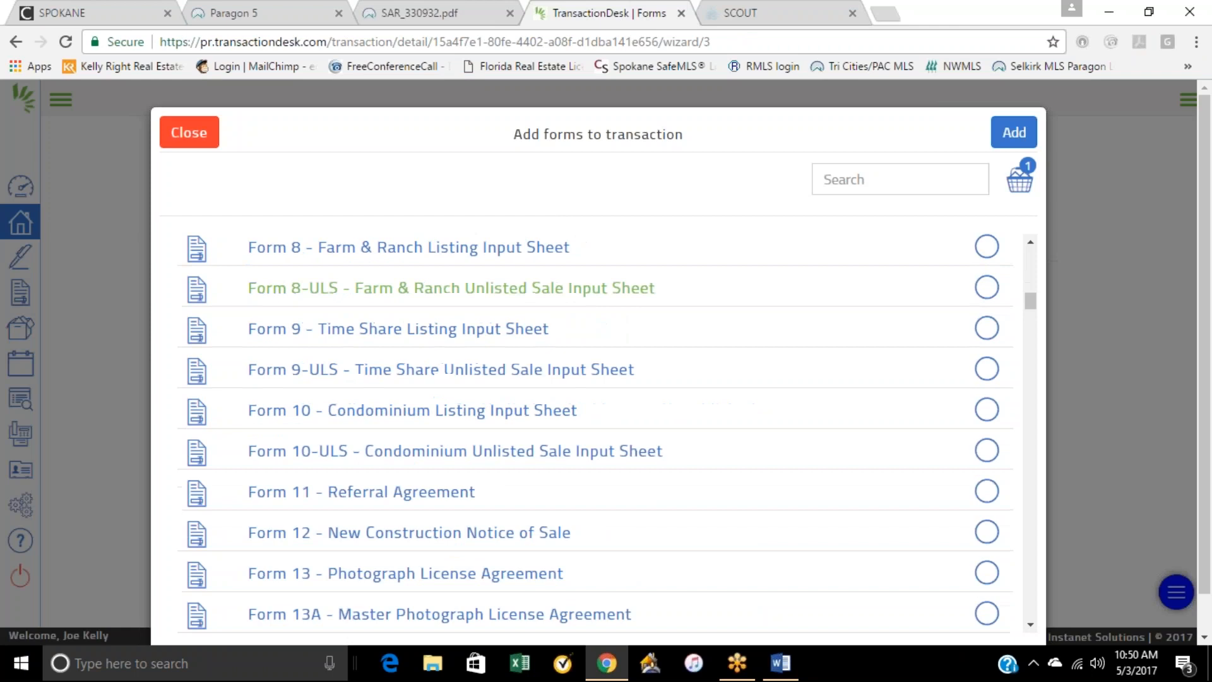
pyautogui.scroll(-6, 601, 365)
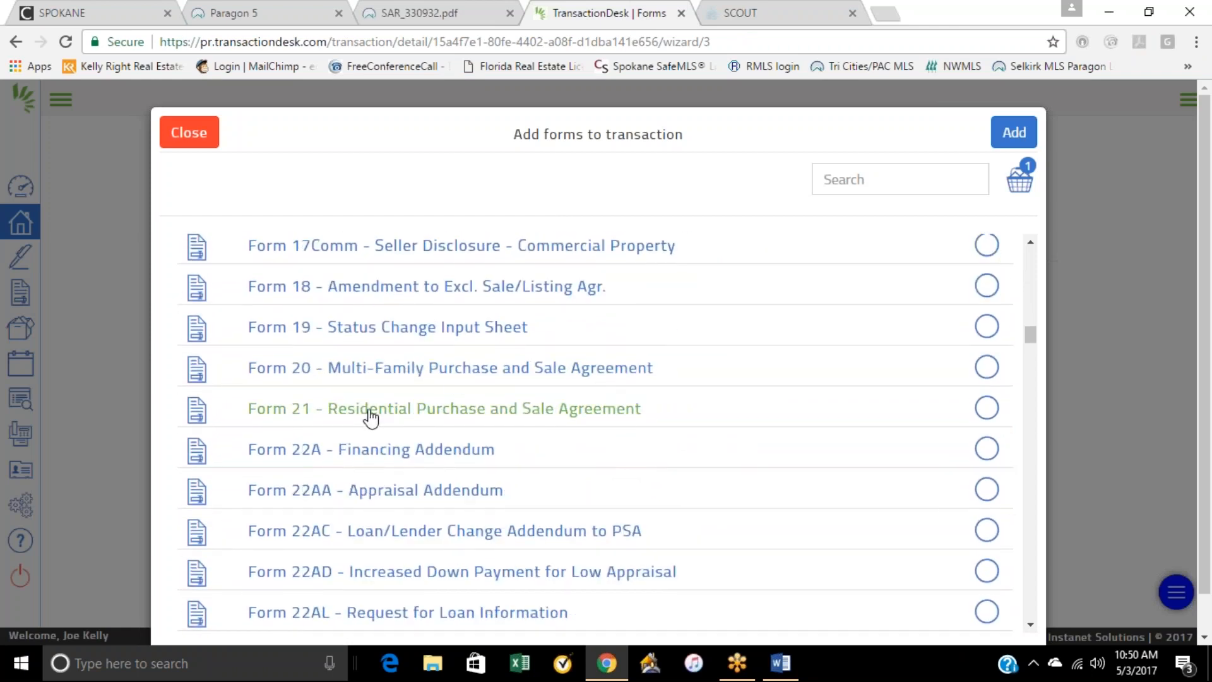
pyautogui.click(990, 414)
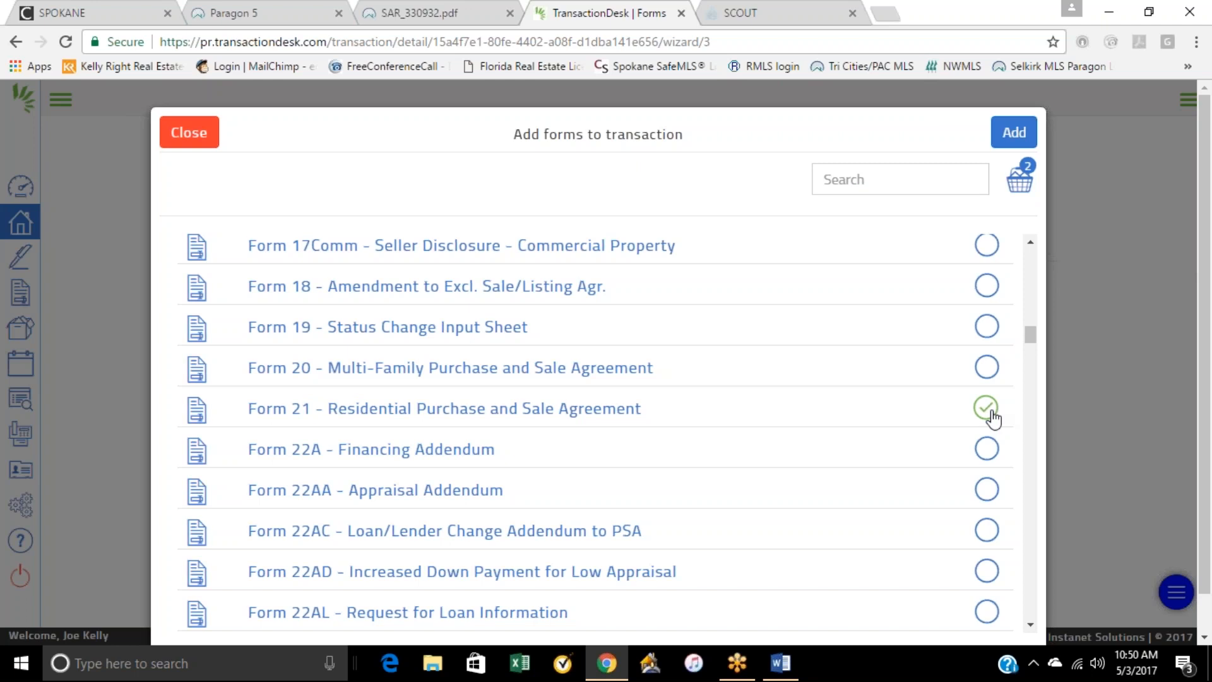
pyautogui.click(983, 450)
# Step: Select Form 22D - Optional Clauses Addendum and Form 22K - Identification of Utilities Addendum
pyautogui.scroll(-2, 543, 476)
pyautogui.scroll(-3, 543, 476)
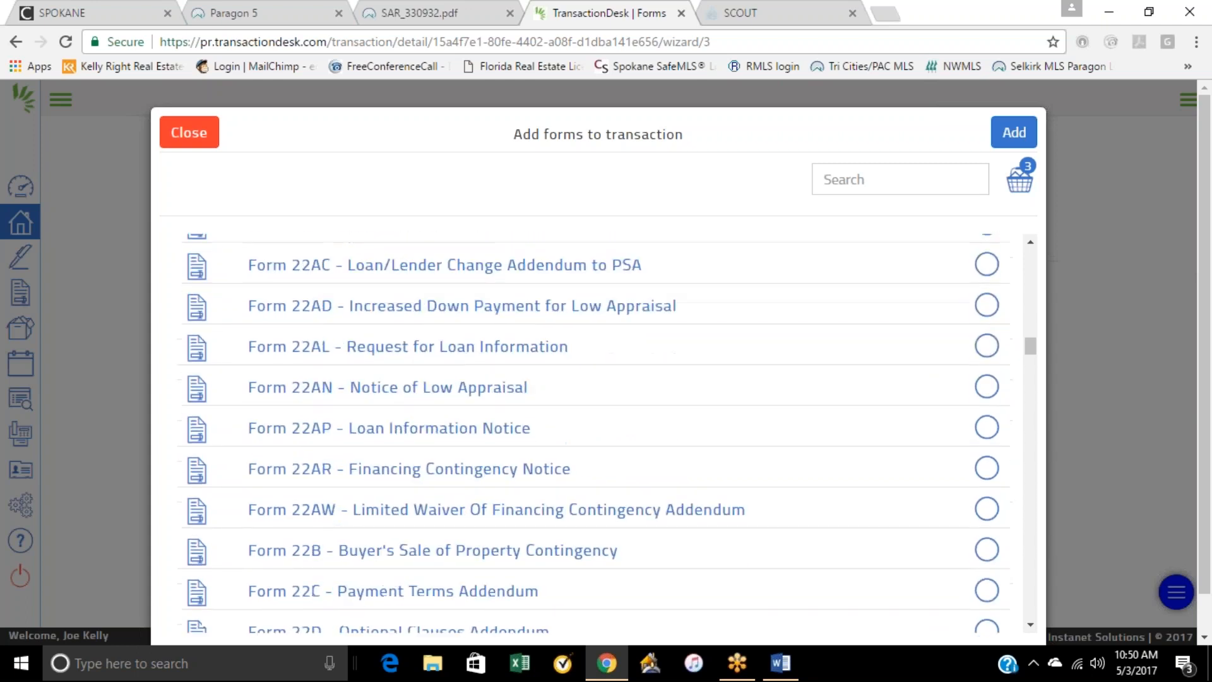
pyautogui.scroll(-2, 483, 465)
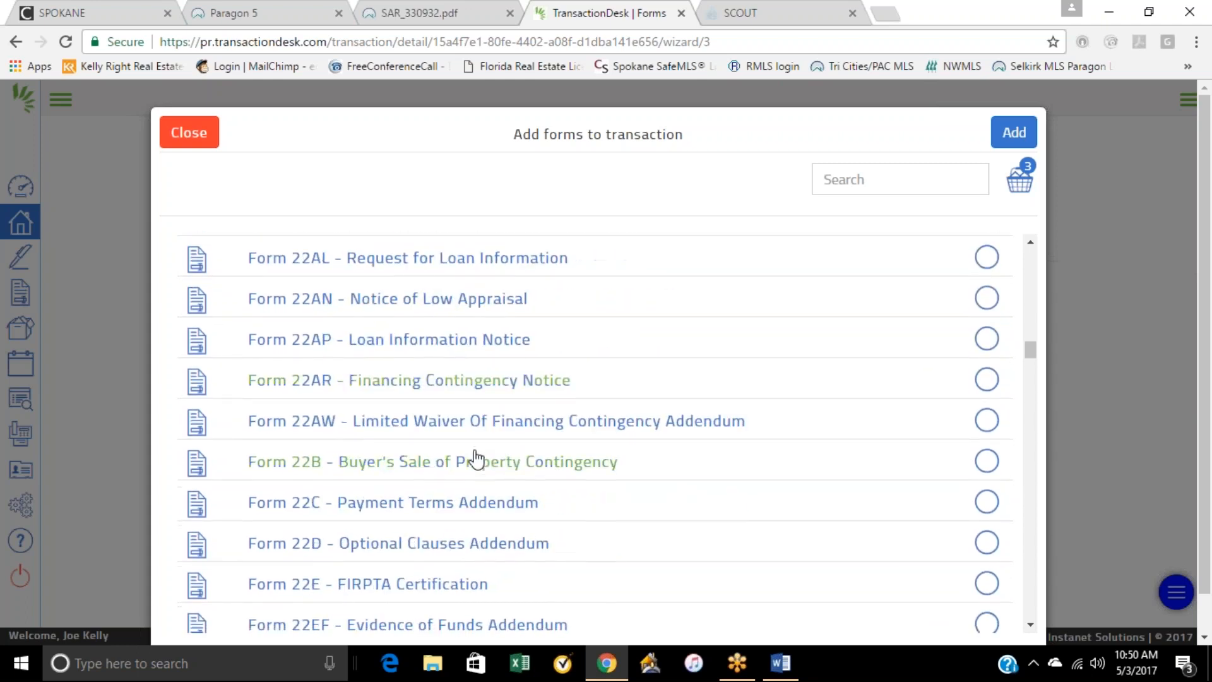
pyautogui.scroll(-2, 488, 463)
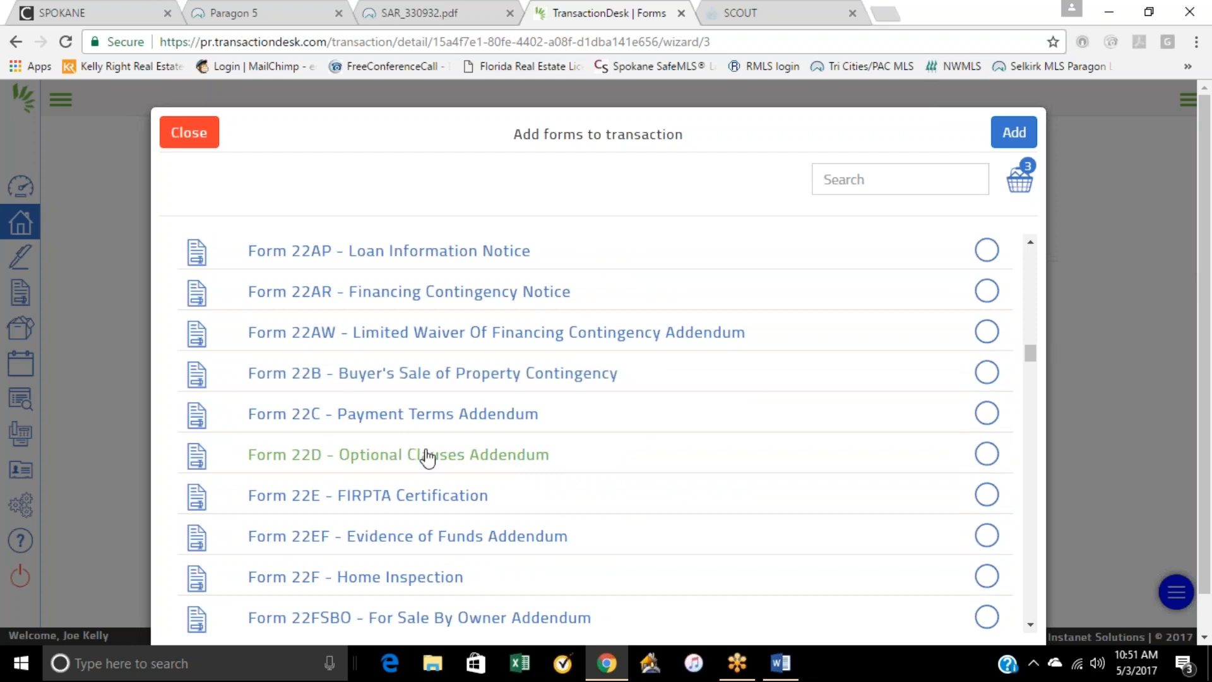
pyautogui.click(986, 453)
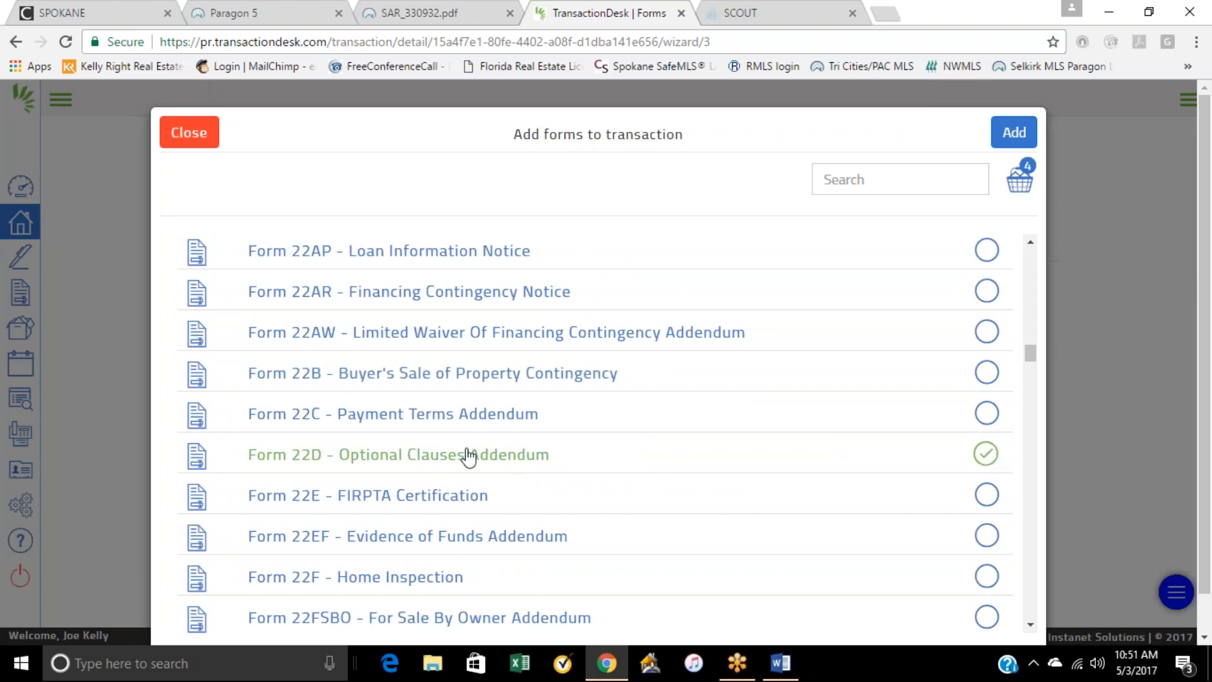
pyautogui.scroll(-2, 433, 462)
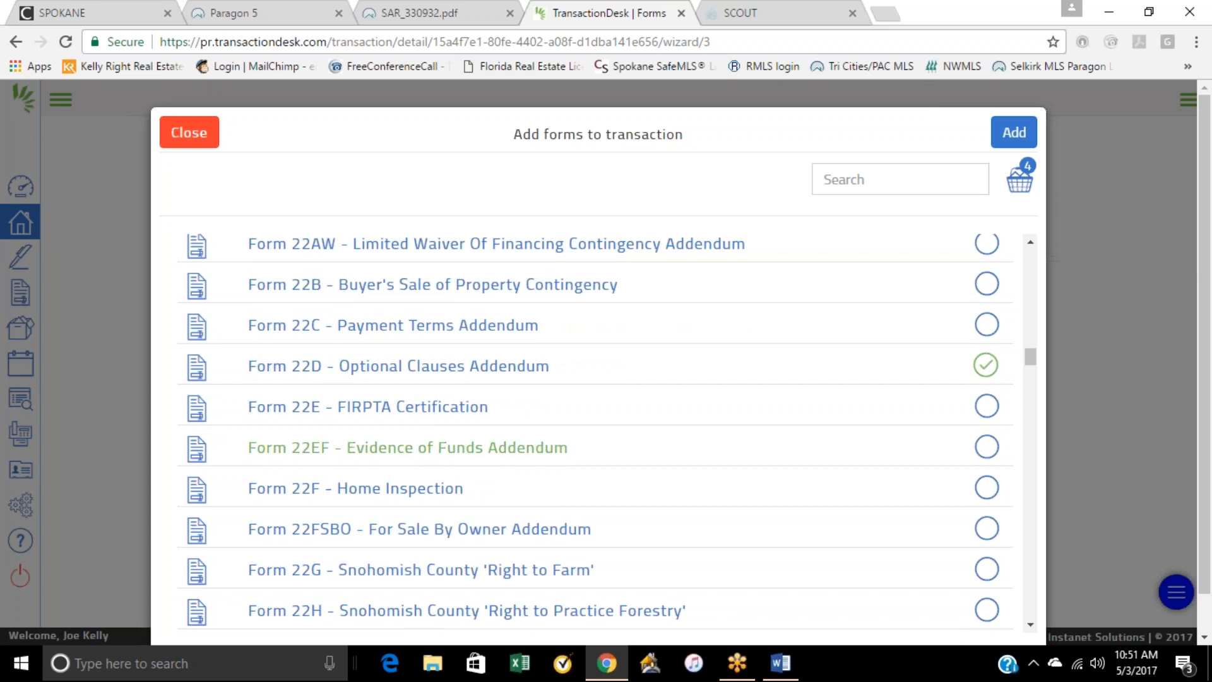
pyautogui.scroll(-4, 464, 491)
pyautogui.scroll(-2, 463, 491)
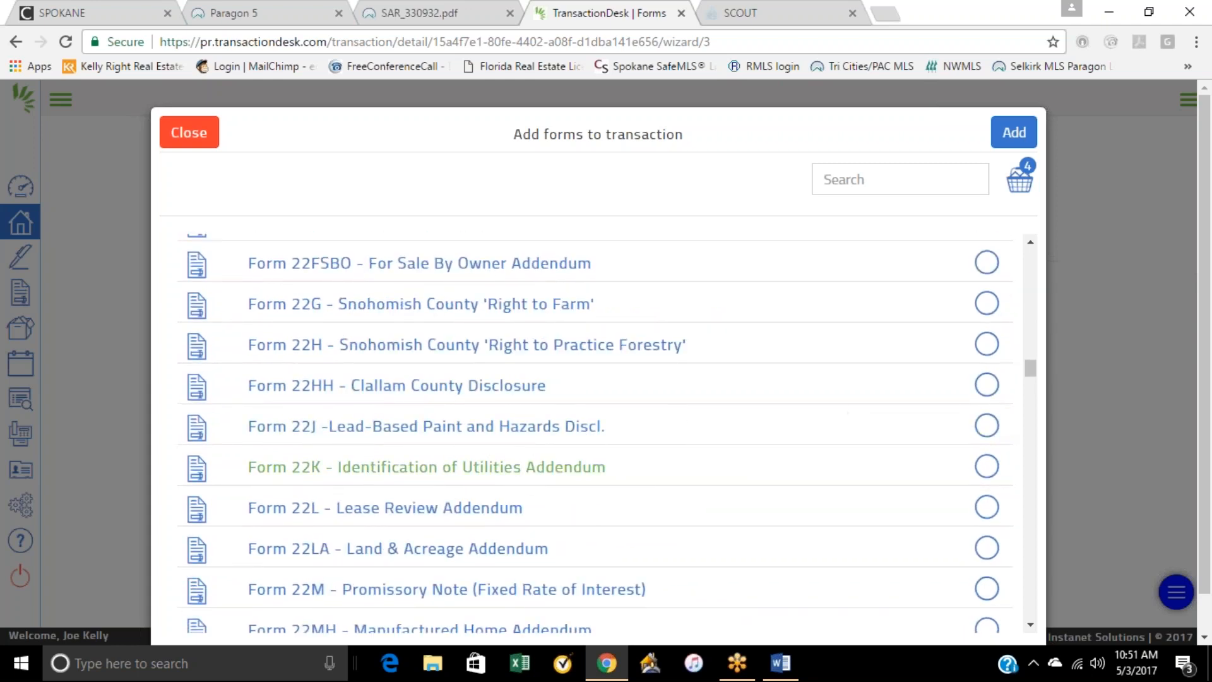
pyautogui.click(986, 466)
# Step: Select Form 22T - Title Contingency Addendum in the list of forms for the transaction
pyautogui.scroll(-2, 986, 466)
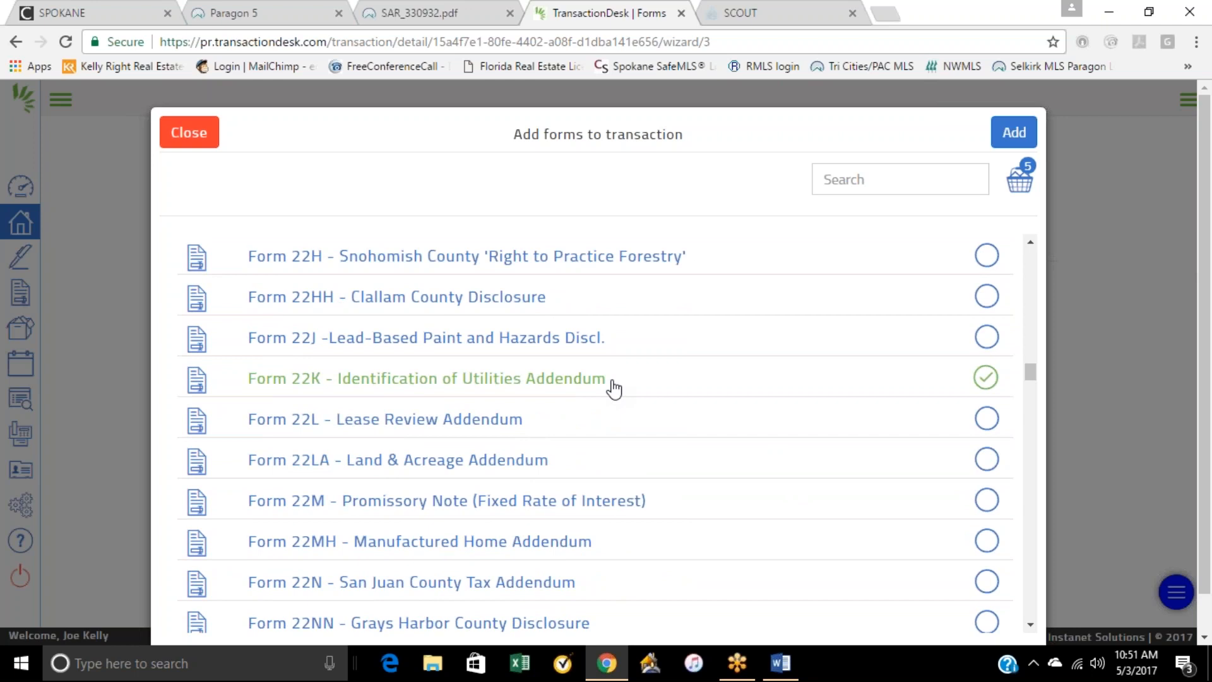
pyautogui.scroll(-2, 690, 425)
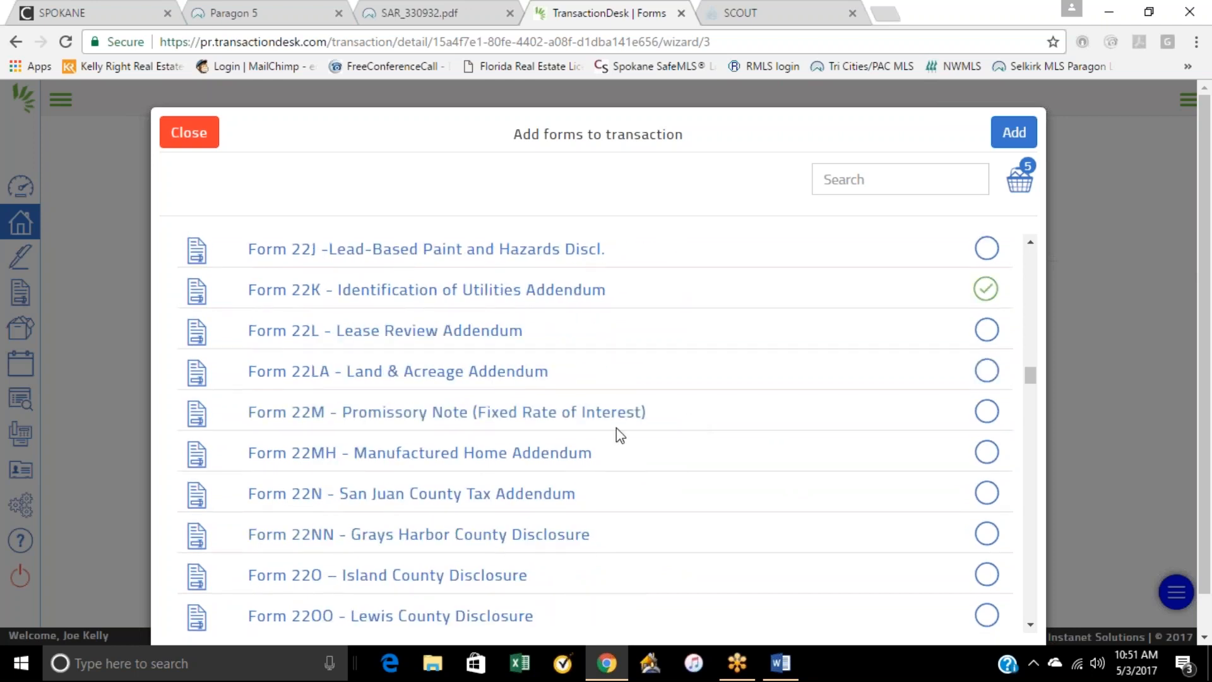
pyautogui.scroll(-2, 616, 430)
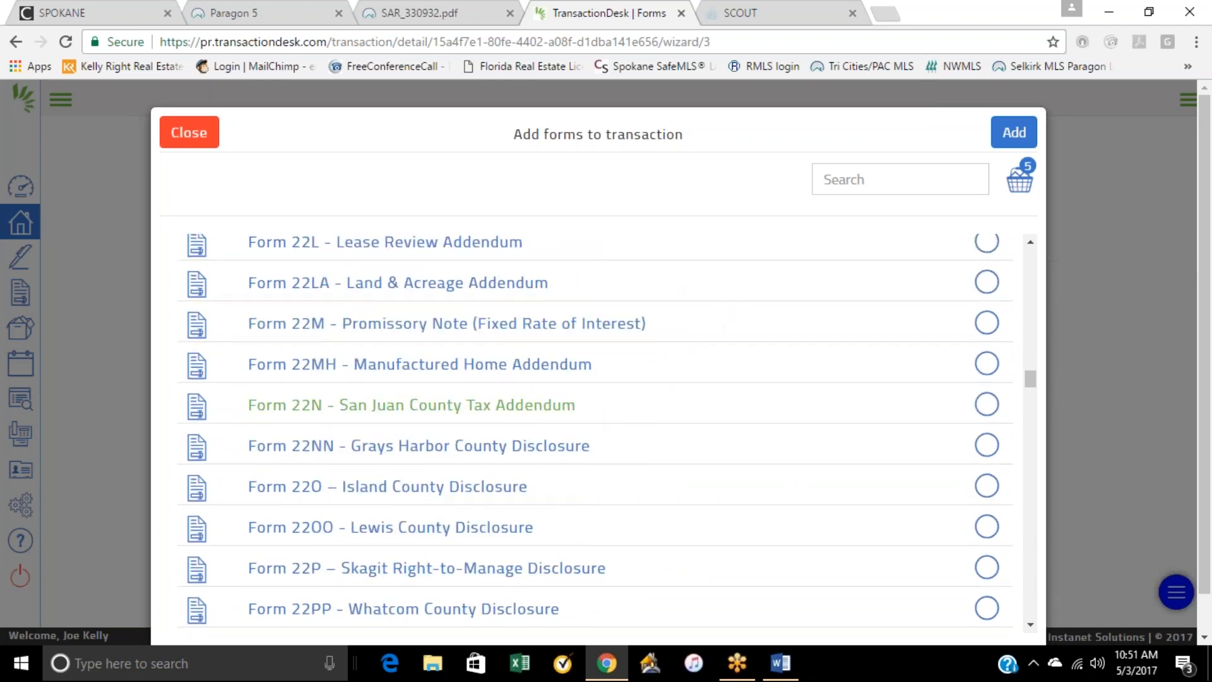
pyautogui.scroll(-4, 695, 468)
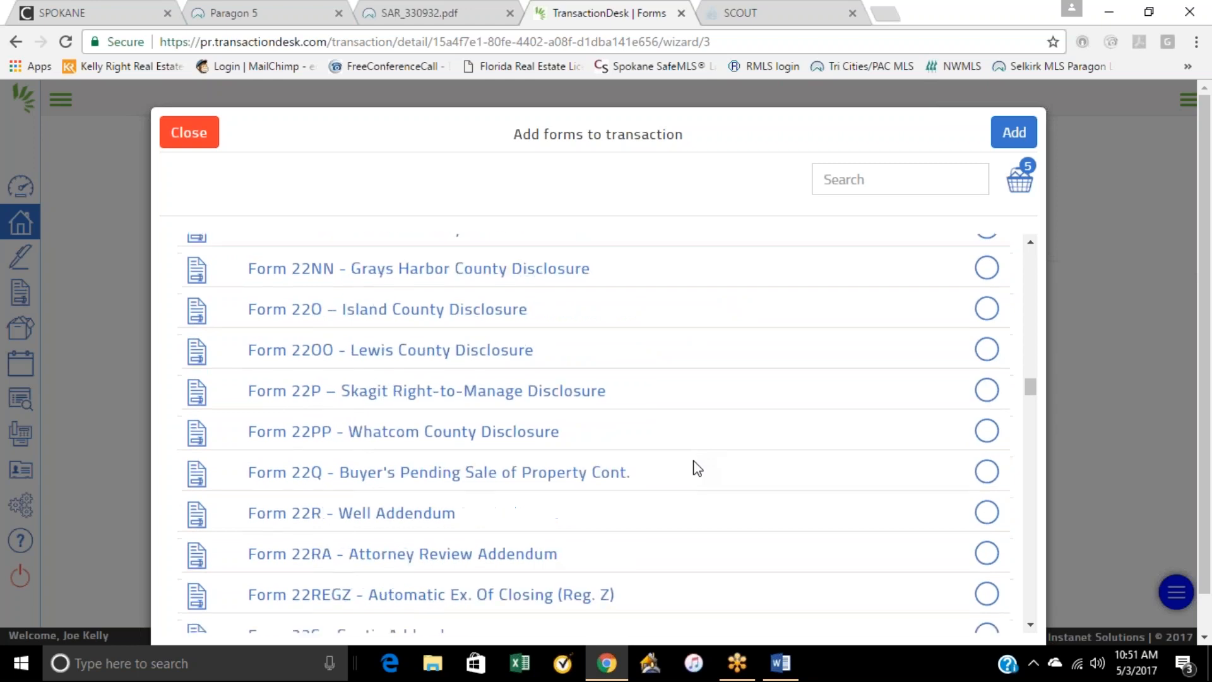
pyautogui.scroll(-5, 516, 465)
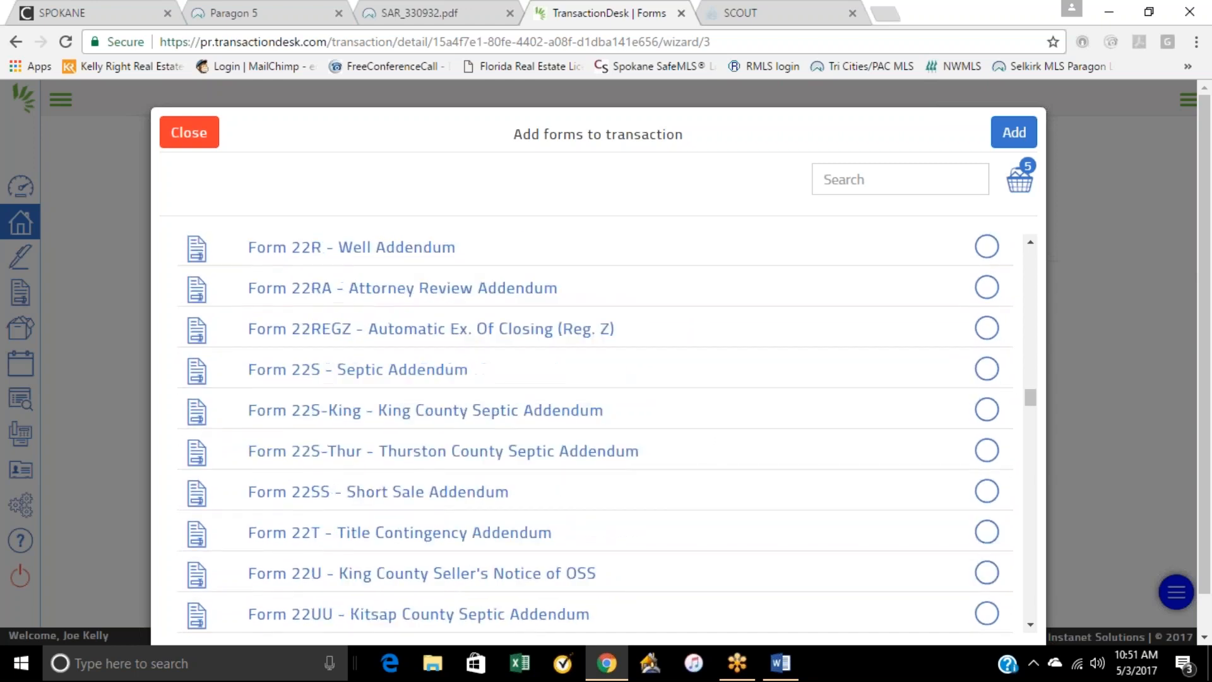
pyautogui.click(986, 443)
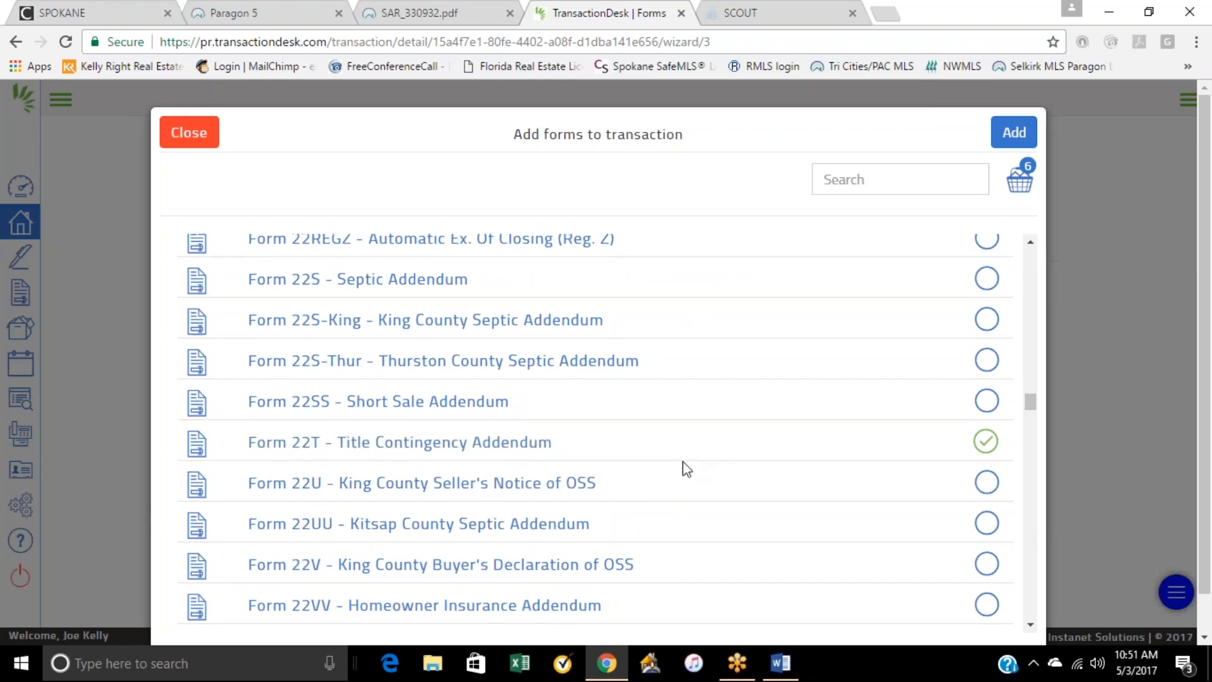
# Step: Select Form 35 - Inspection Addendum and Form 35E - Escalation Addendum
pyautogui.scroll(-2, 631, 382)
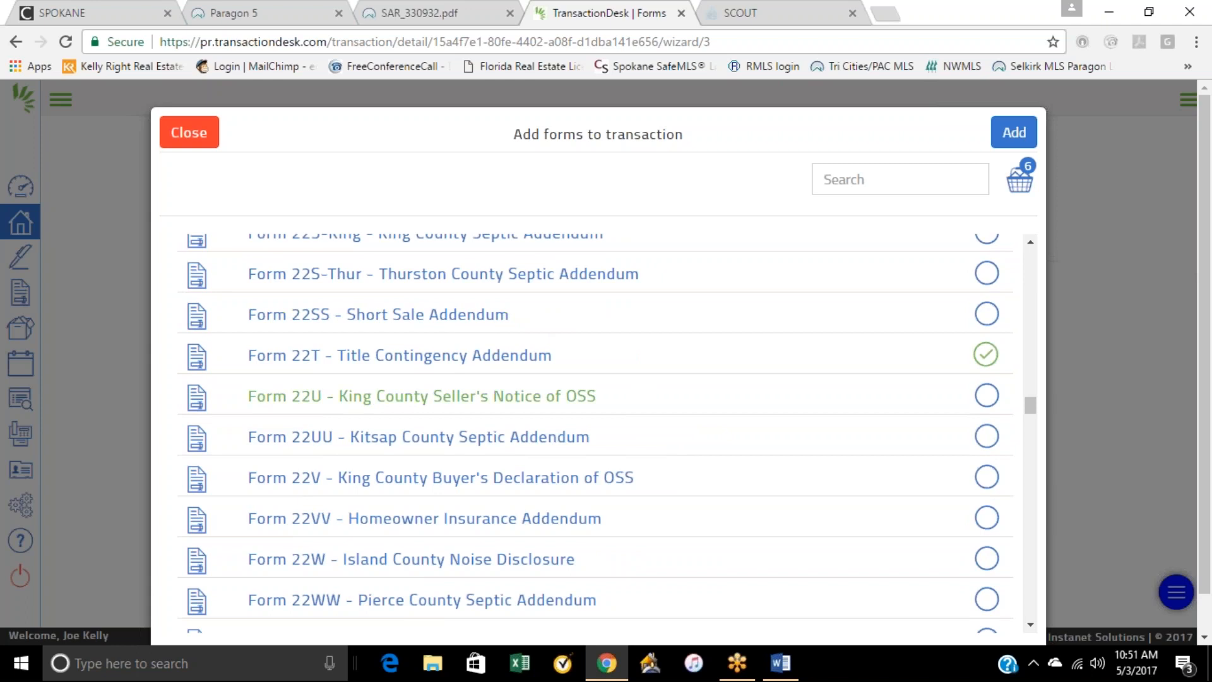
pyautogui.scroll(-2, 442, 396)
pyautogui.scroll(-2, 455, 442)
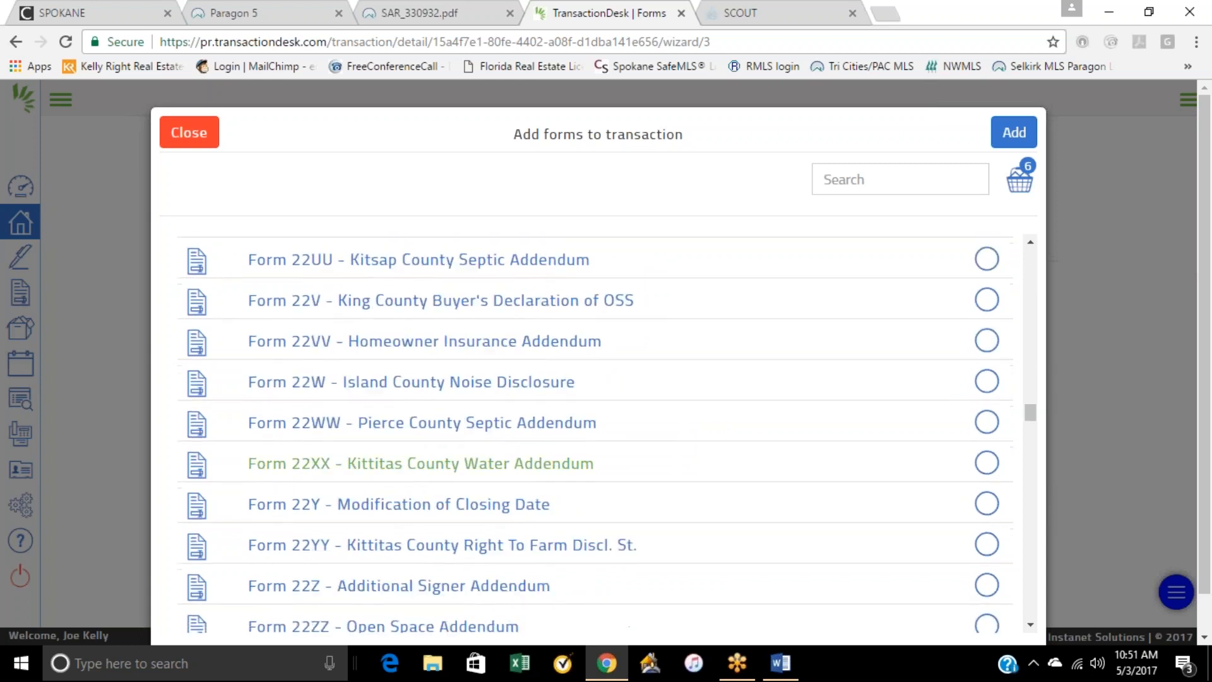
pyautogui.scroll(-2, 687, 435)
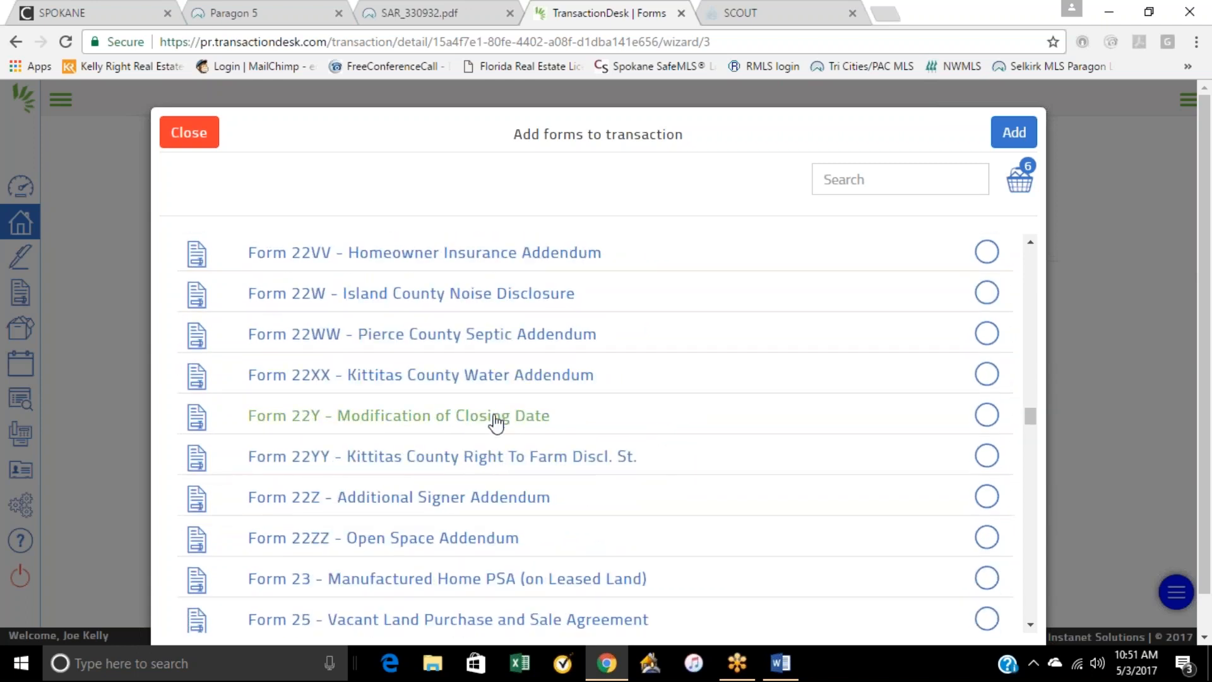
pyautogui.scroll(-2, 732, 457)
pyautogui.scroll(-2, 732, 457)
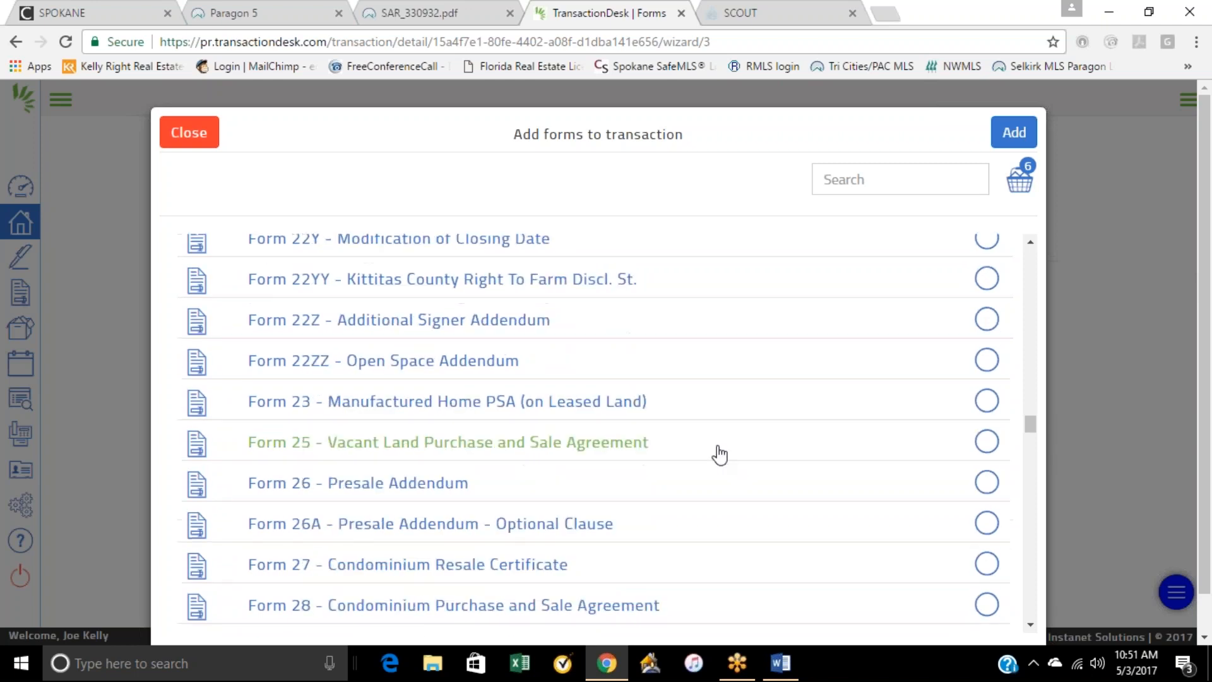
pyautogui.scroll(-5, 674, 456)
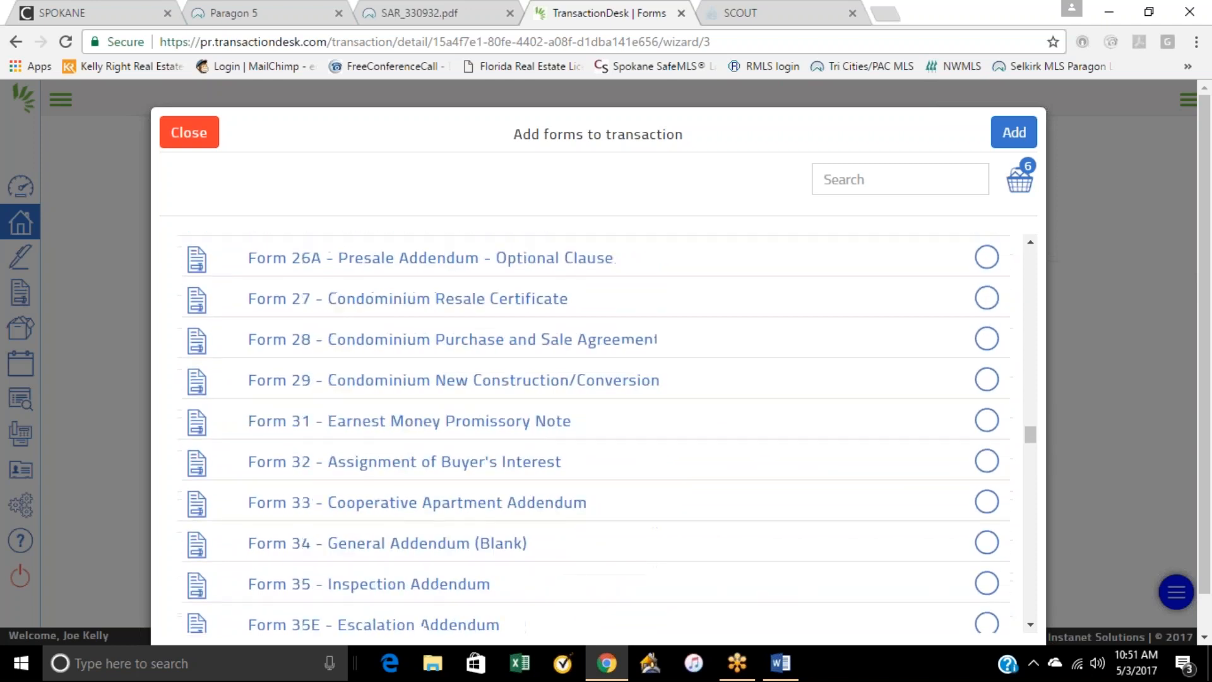
pyautogui.scroll(-2, 674, 456)
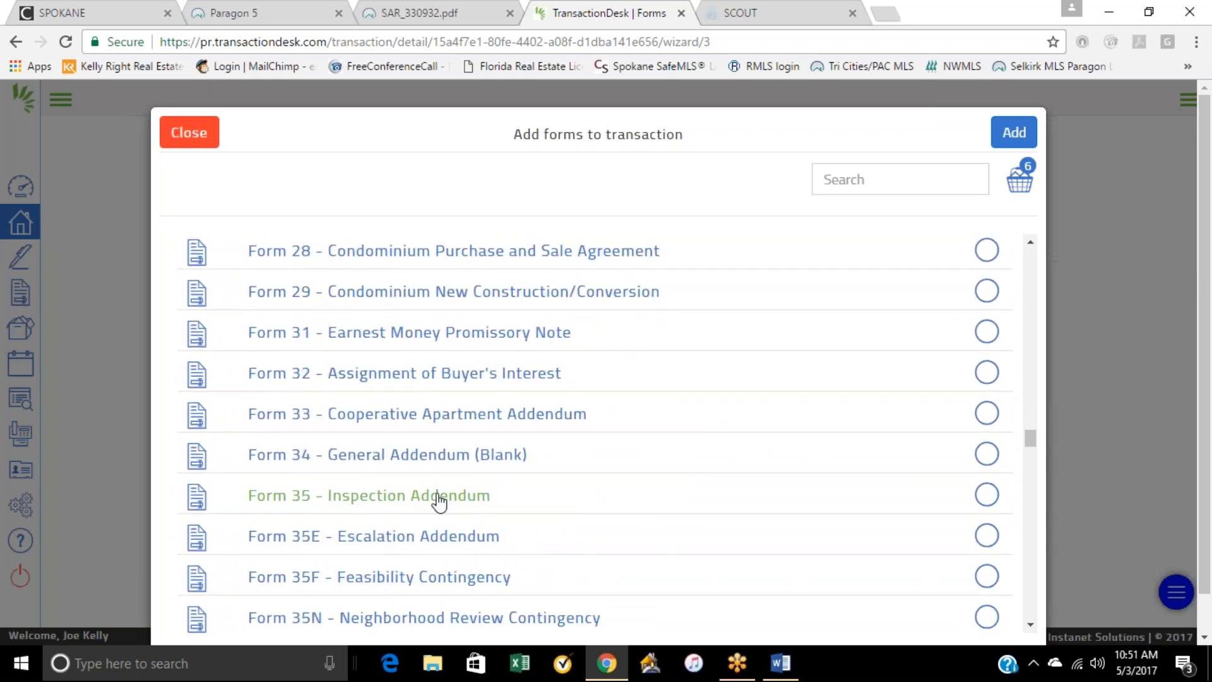
pyautogui.click(985, 496)
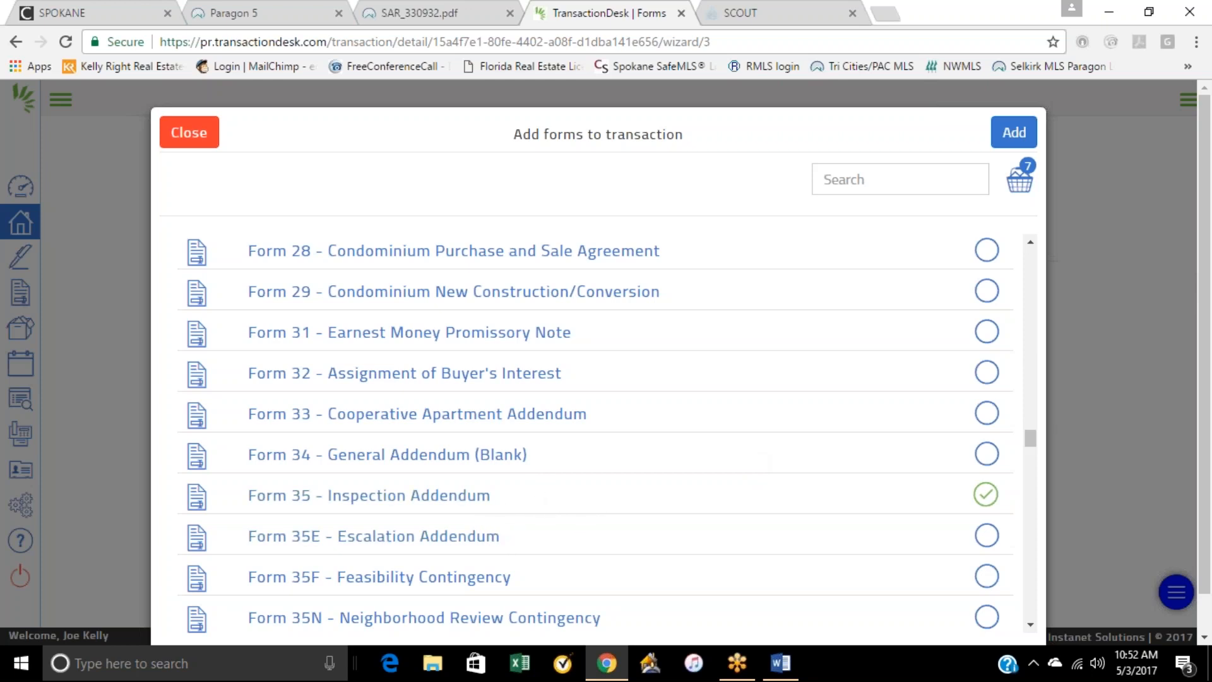
pyautogui.click(986, 535)
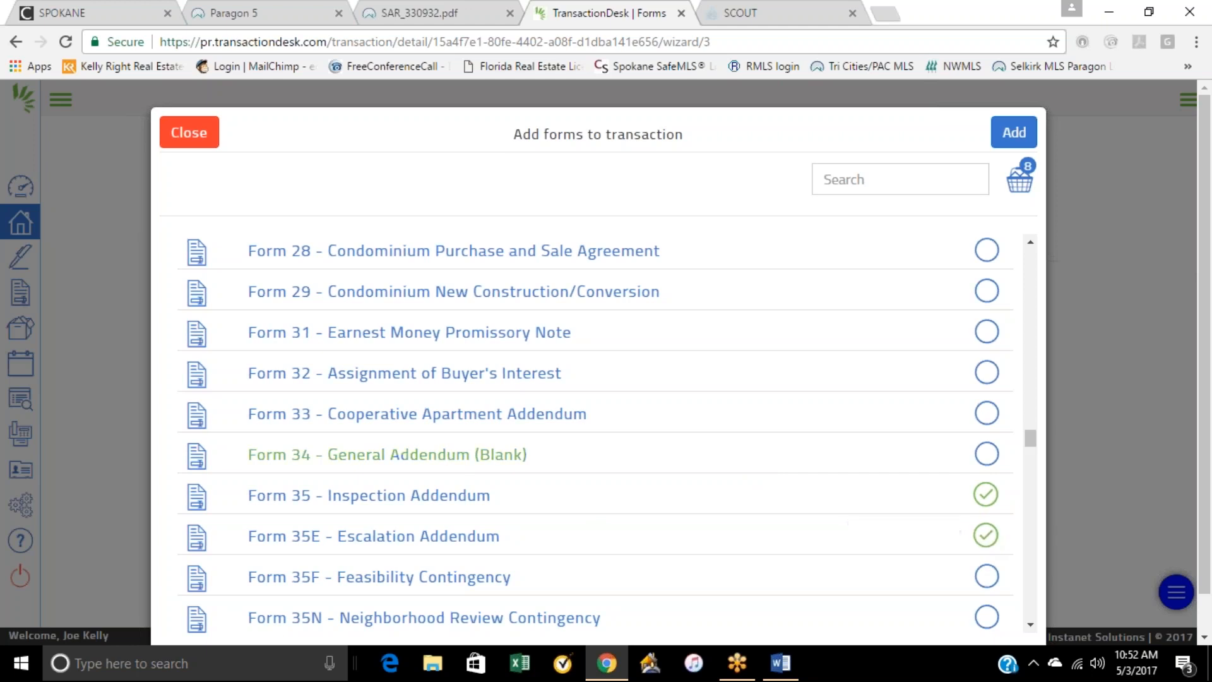
# Step: Select Form 42 - Agency Disclosure
pyautogui.scroll(-2, 739, 459)
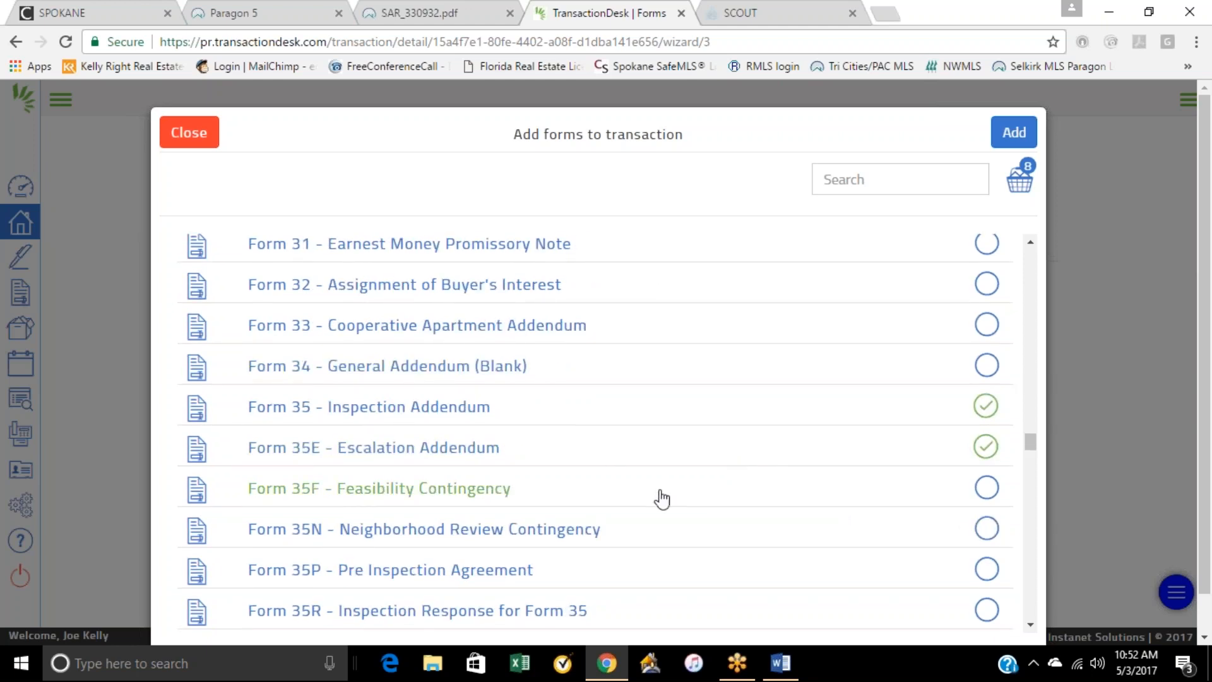
pyautogui.scroll(-2, 555, 500)
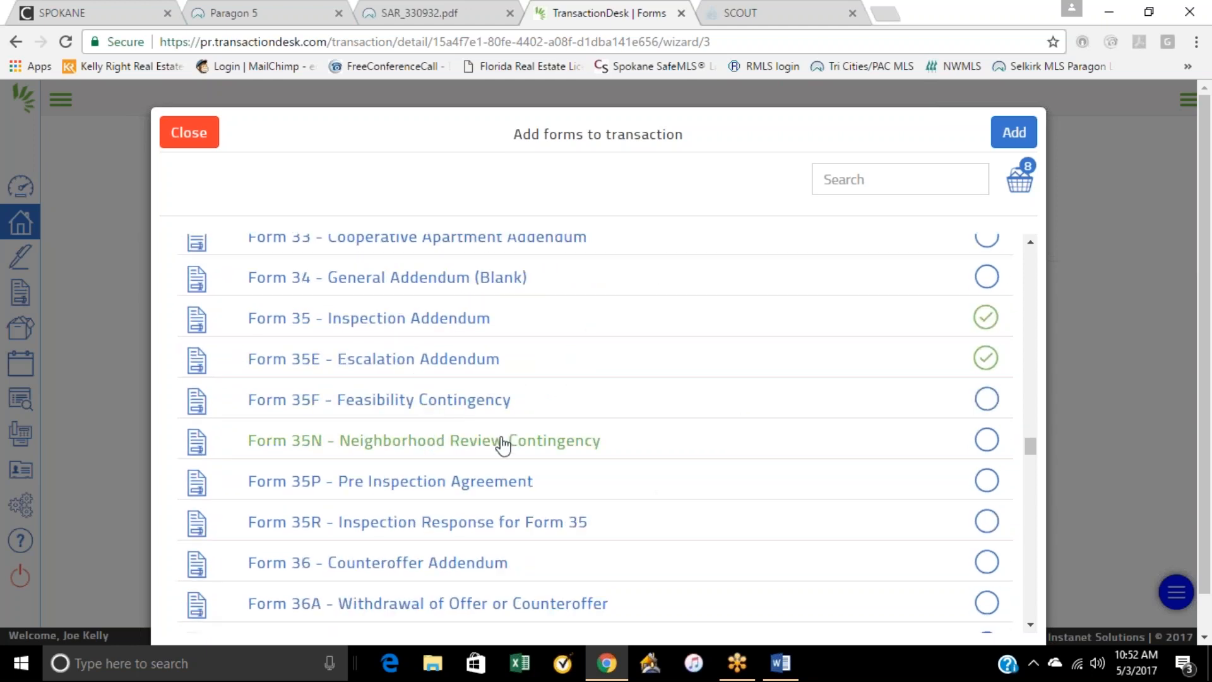
pyautogui.scroll(-6, 543, 461)
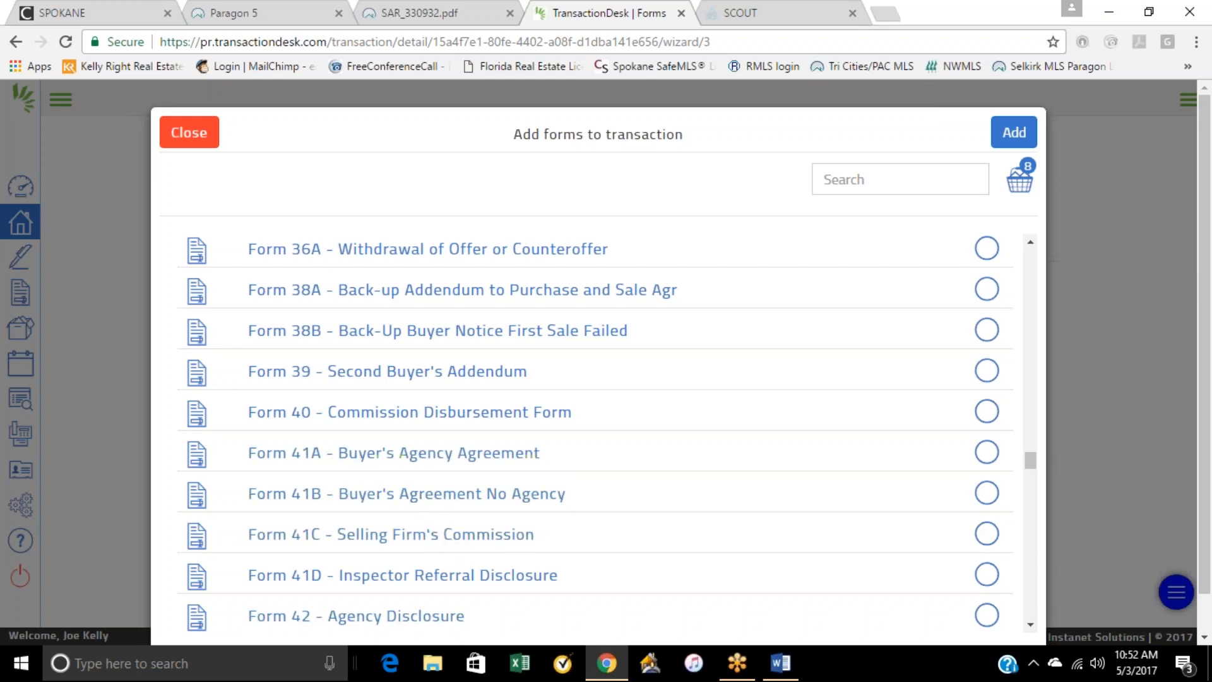
pyautogui.scroll(-1, 599, 589)
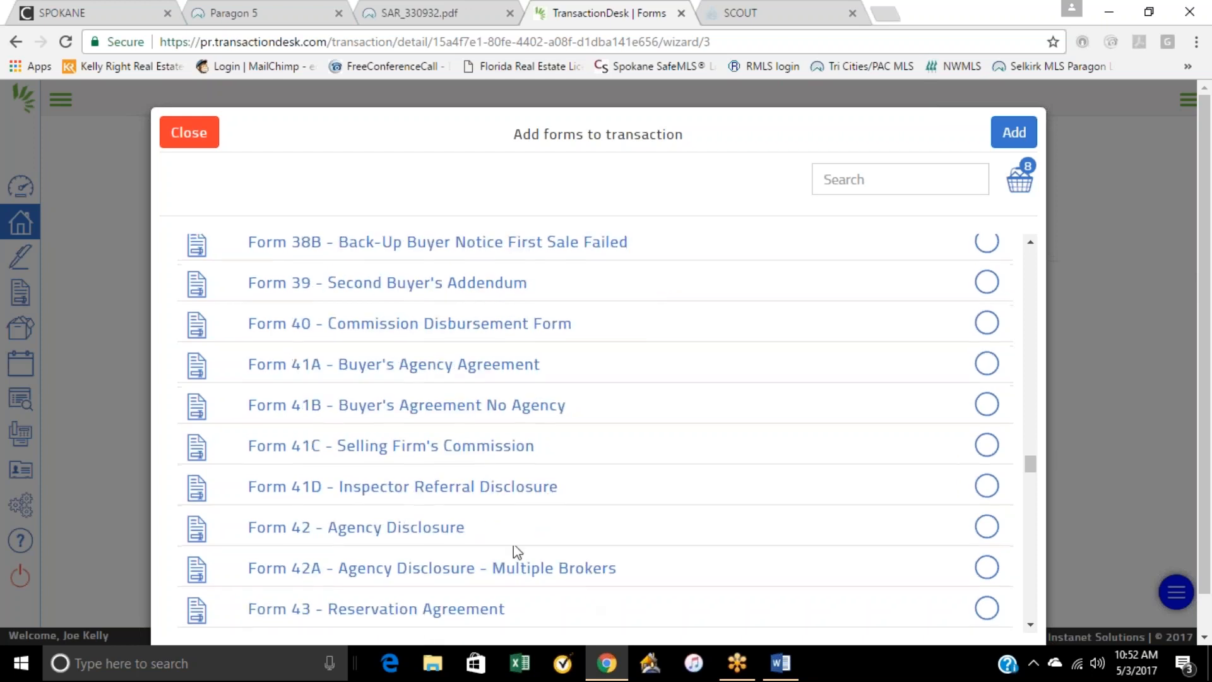
pyautogui.click(429, 530)
# Step: Add all the selected forms to the kelly purchase transaction
pyautogui.scroll(-2, 536, 507)
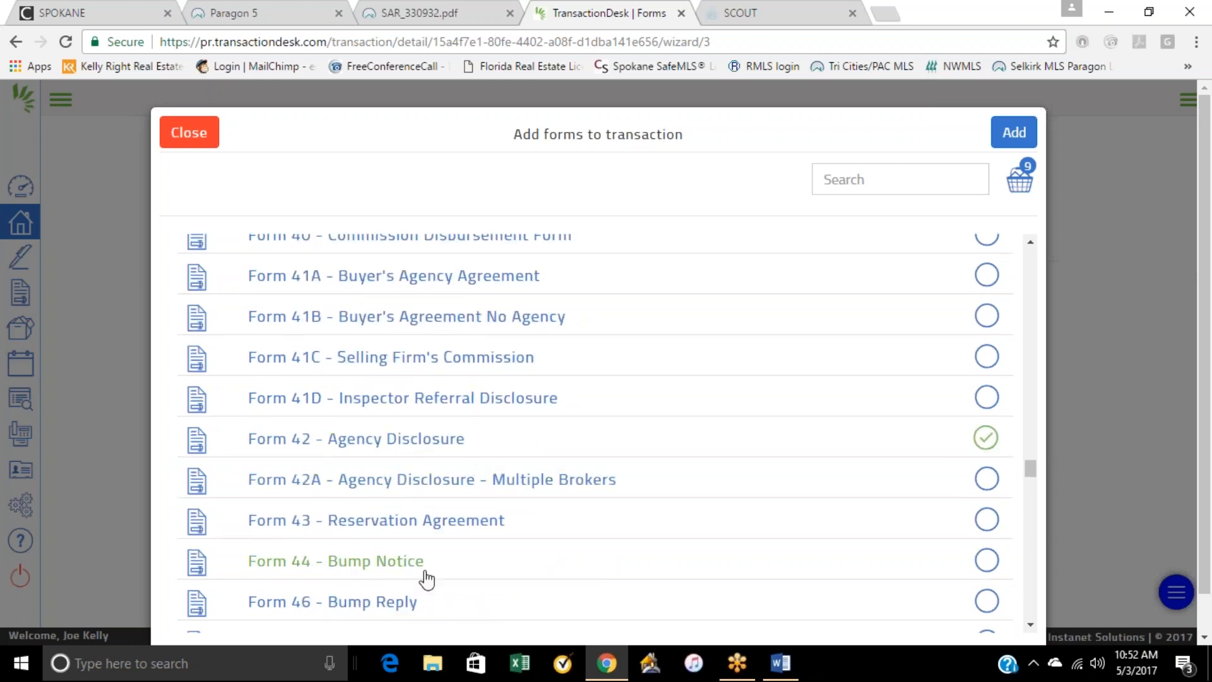
pyautogui.scroll(-5, 427, 574)
pyautogui.scroll(15, 863, 283)
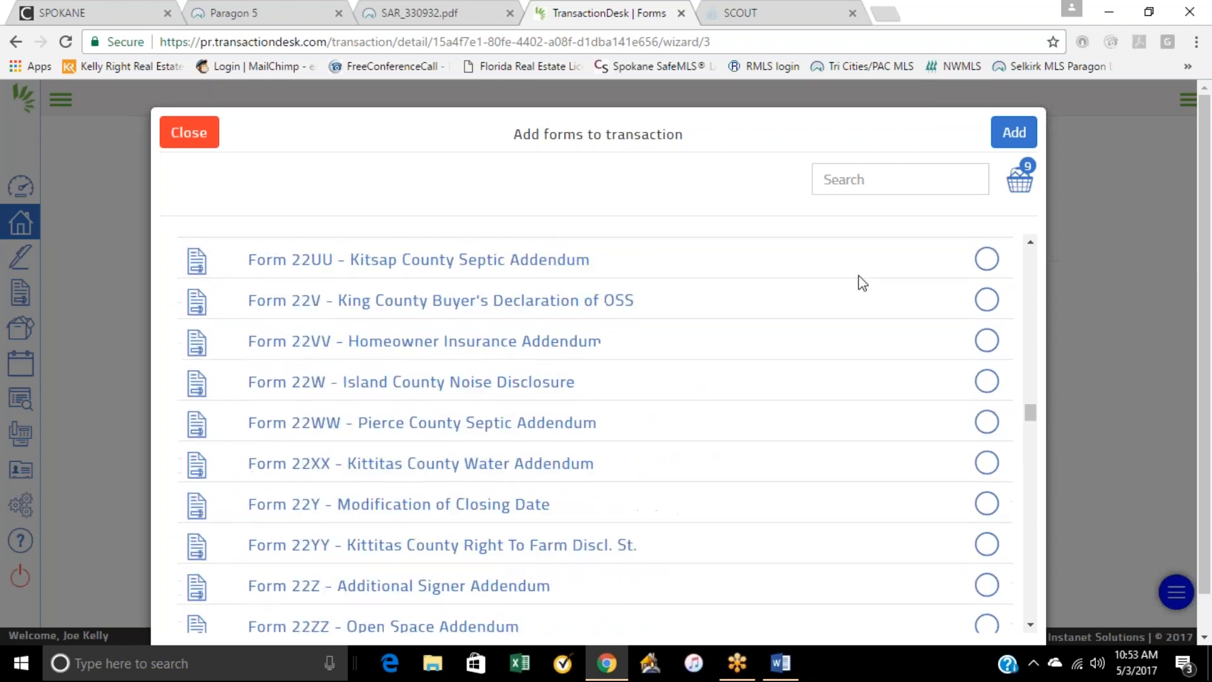
pyautogui.click(1013, 132)
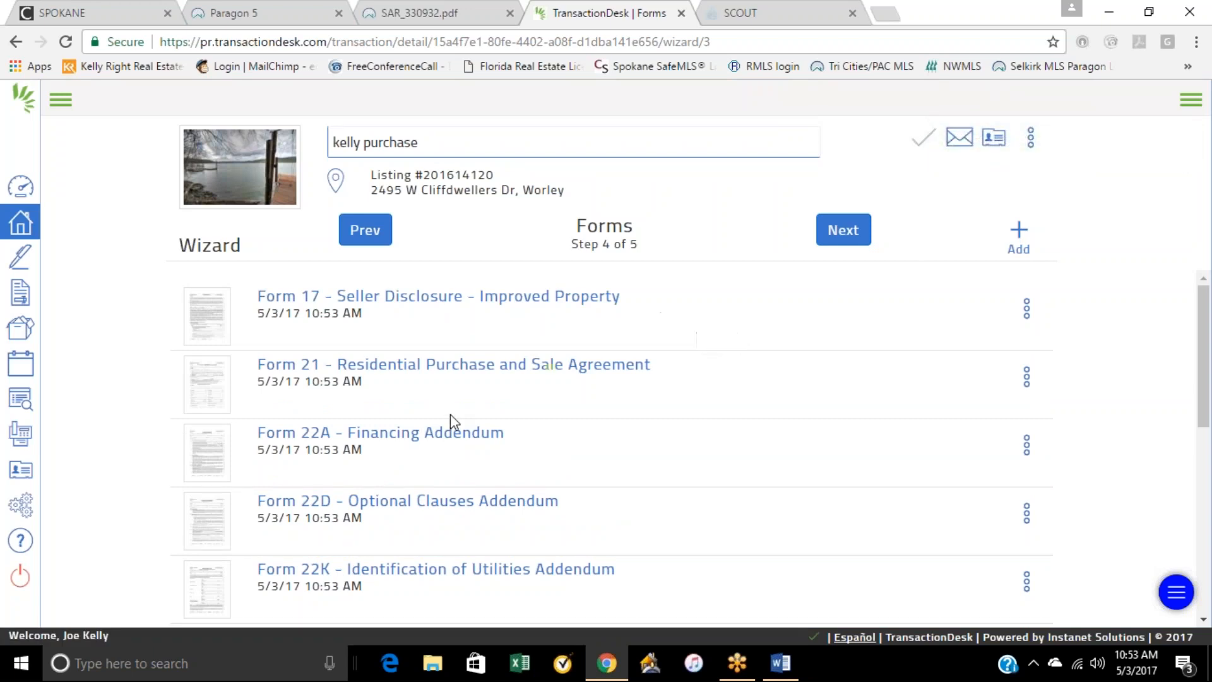
# Step: Look over the forms added to the transaction and advance the wizard to the Documents step
pyautogui.scroll(-5, 453, 420)
pyautogui.scroll(-2, 459, 480)
pyautogui.scroll(8, 460, 503)
pyautogui.click(841, 237)
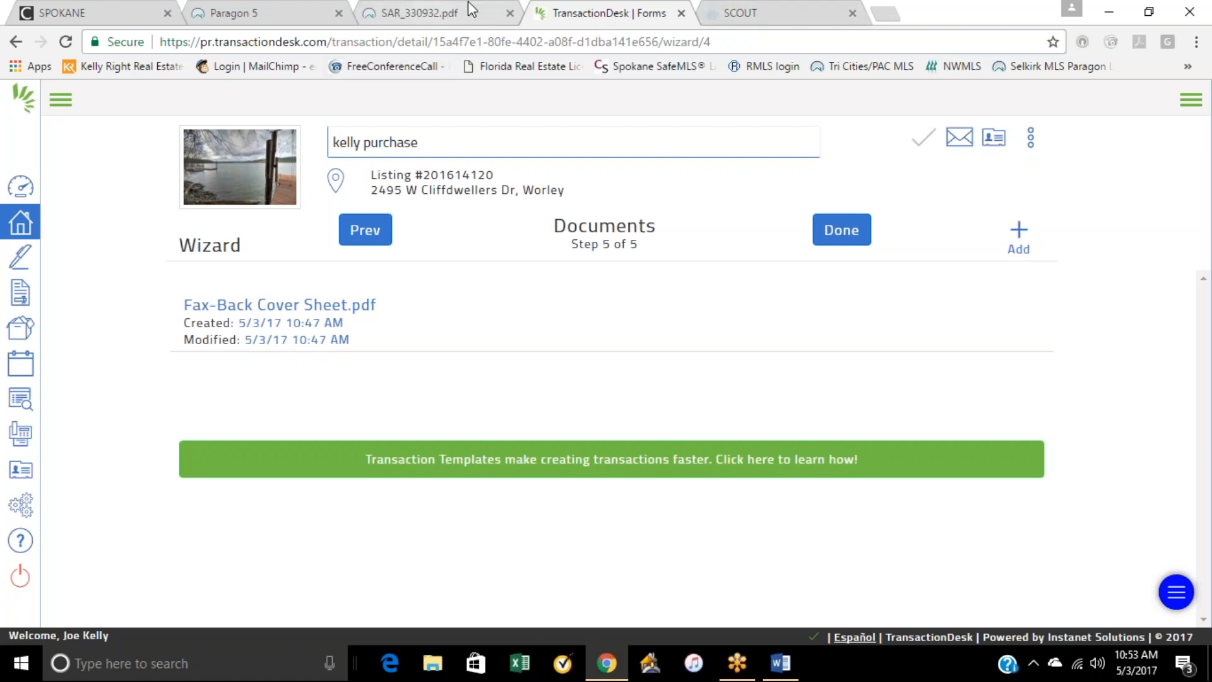
# Step: Close the SCOUT page and save the Deed of Trust PDF to the Desktop as SAR_330932
pyautogui.click(745, 12)
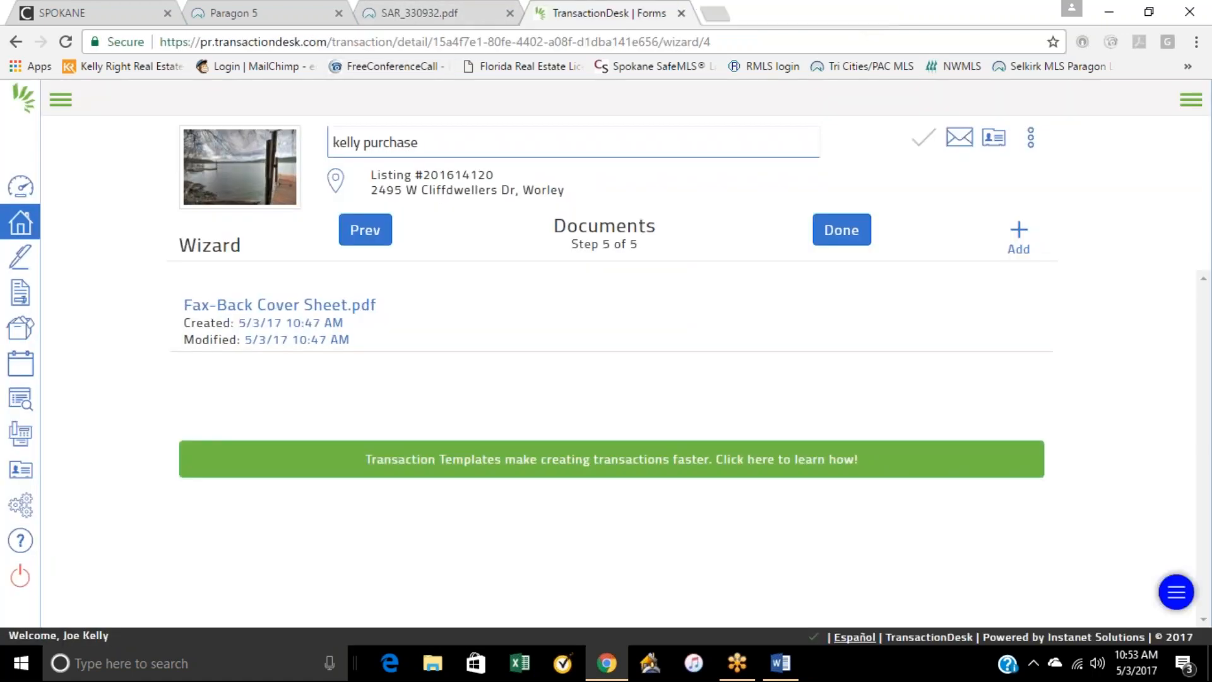
pyautogui.click(852, 13)
pyautogui.click(432, 12)
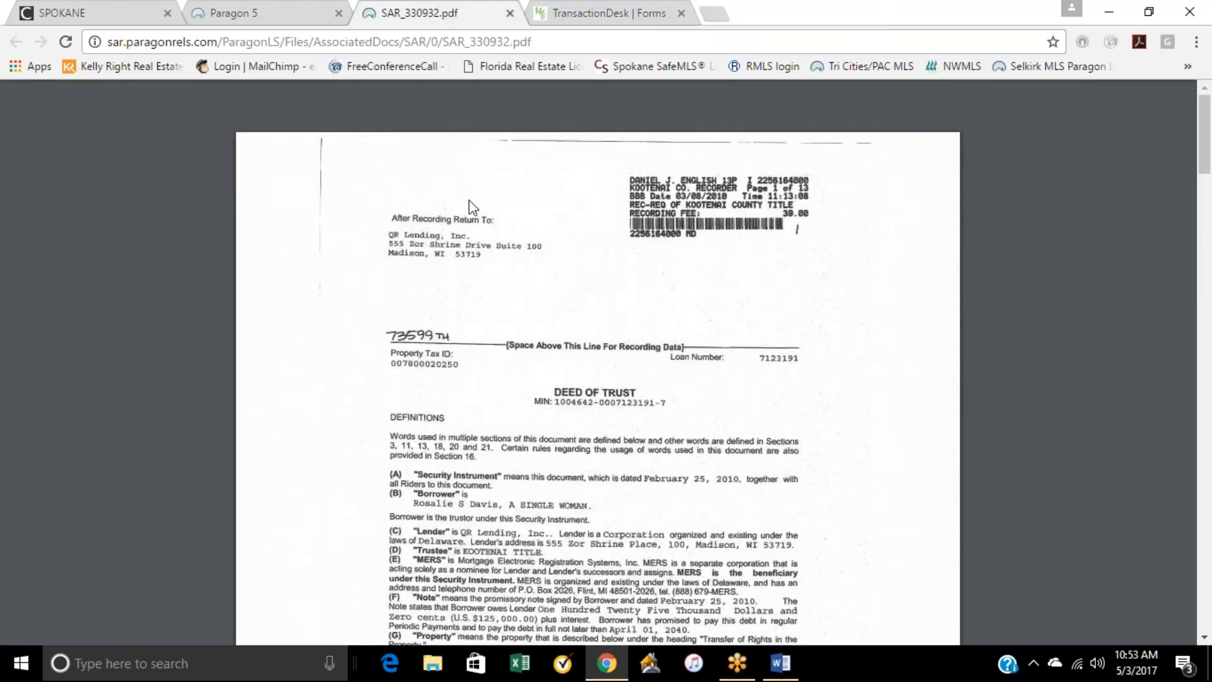
pyautogui.rightClick(57, 279)
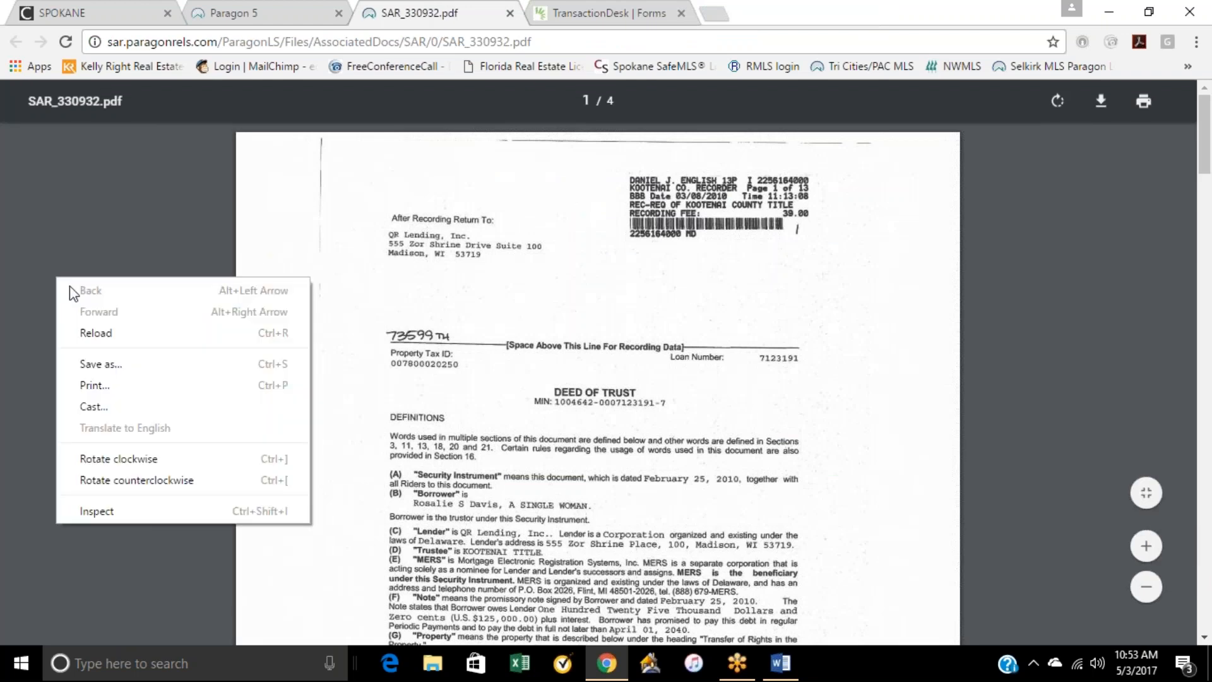
pyautogui.click(115, 365)
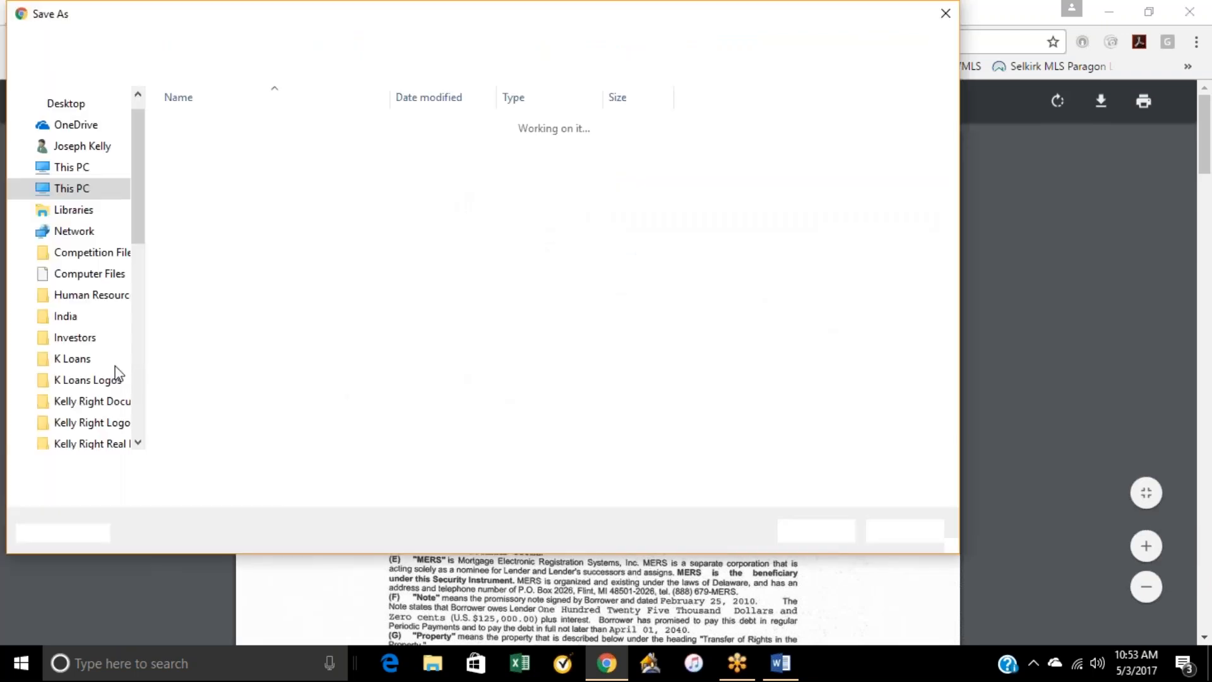
pyautogui.scroll(8, 122, 289)
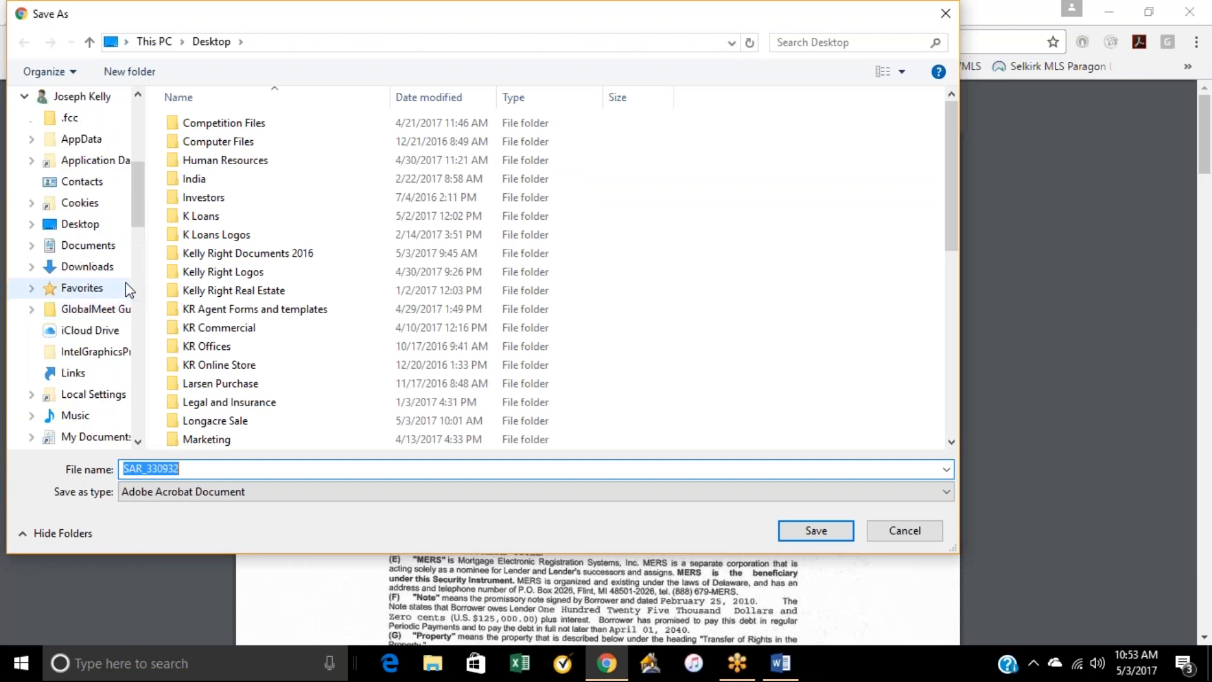
pyautogui.click(63, 252)
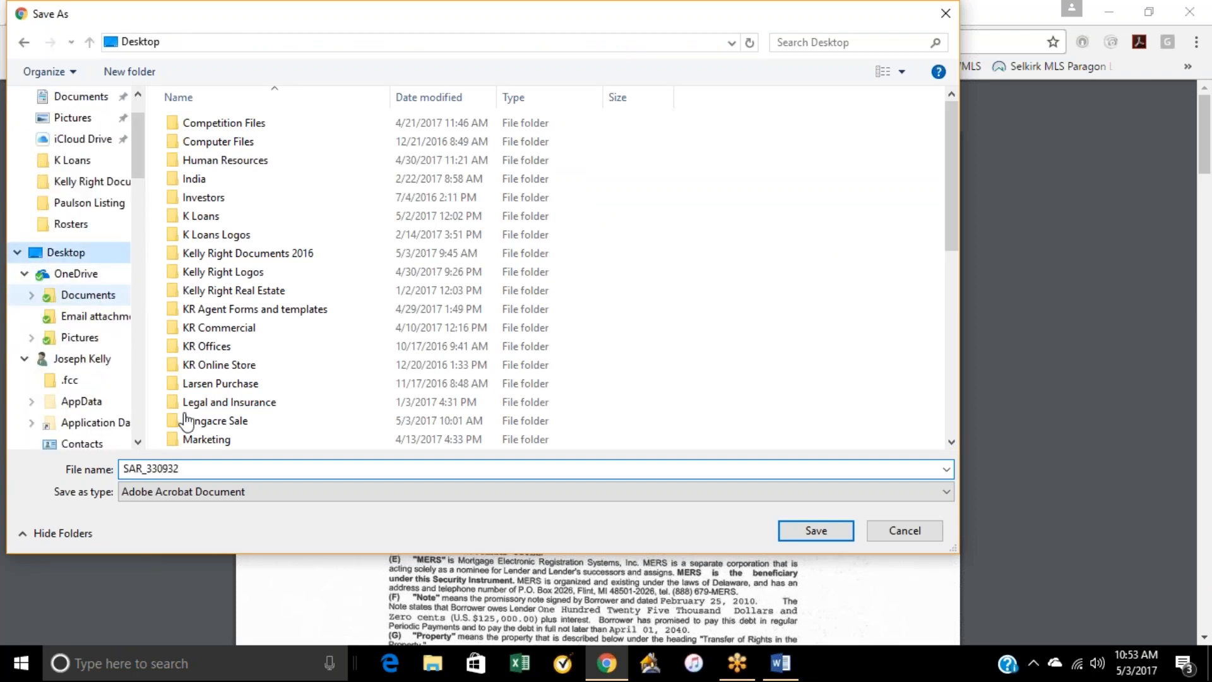
pyautogui.click(827, 537)
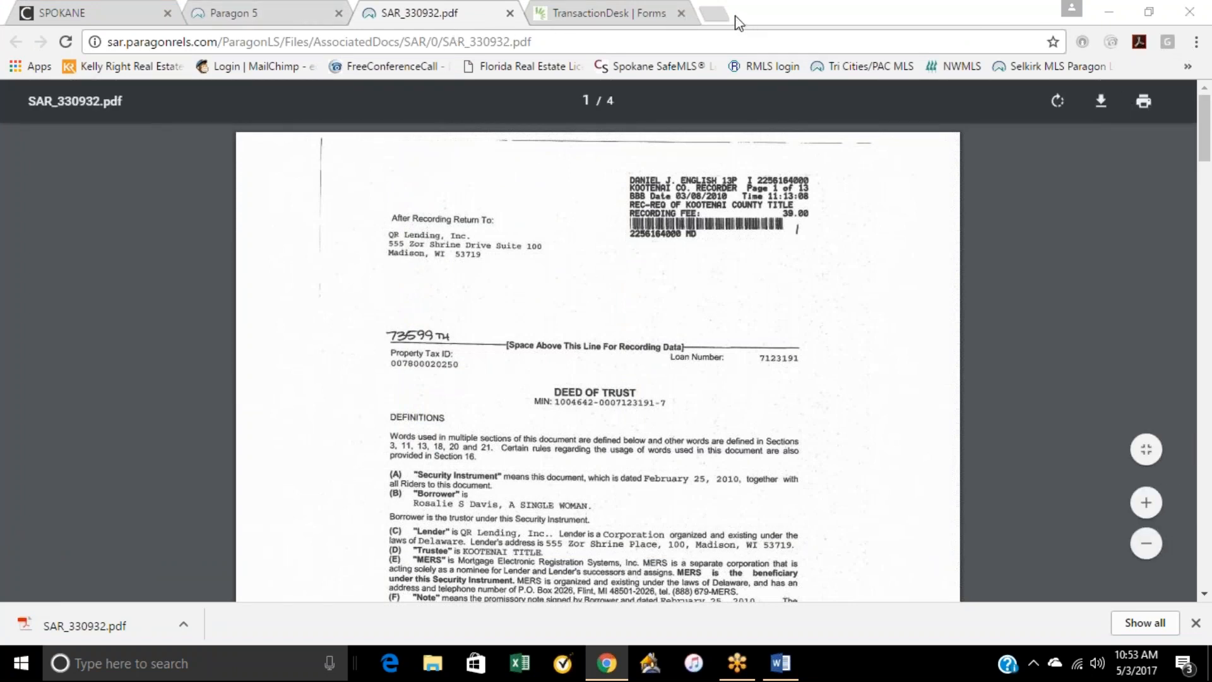
# Step: Return to TransactionDesk and upload SAR_330932.pdf from the desktop to the transaction's documents
pyautogui.click(628, 19)
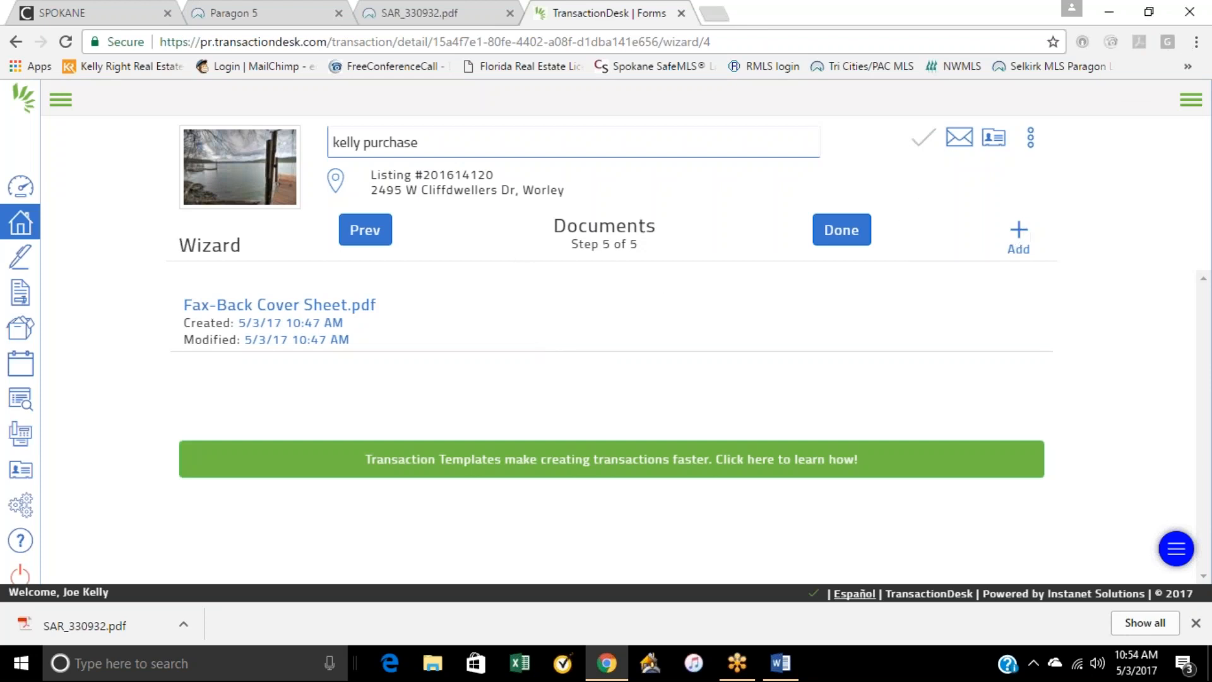
pyautogui.click(1018, 234)
pyautogui.click(1149, 11)
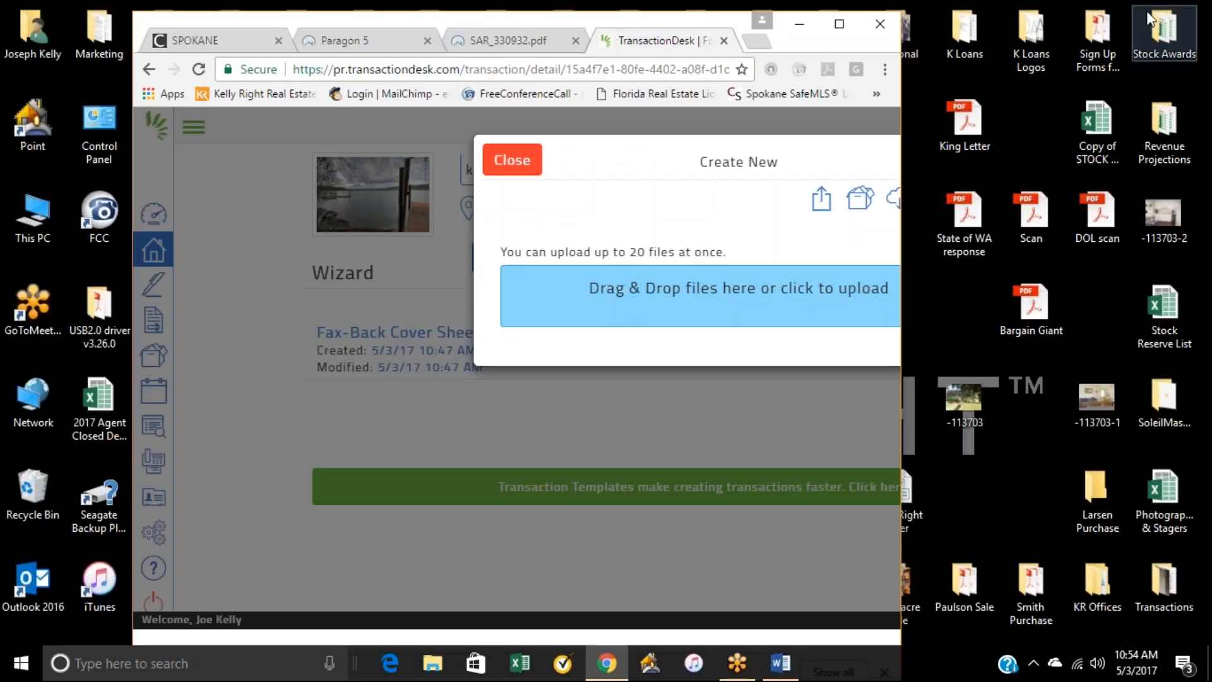
pyautogui.moveTo(806, 53); pyautogui.dragTo(1025, 49)
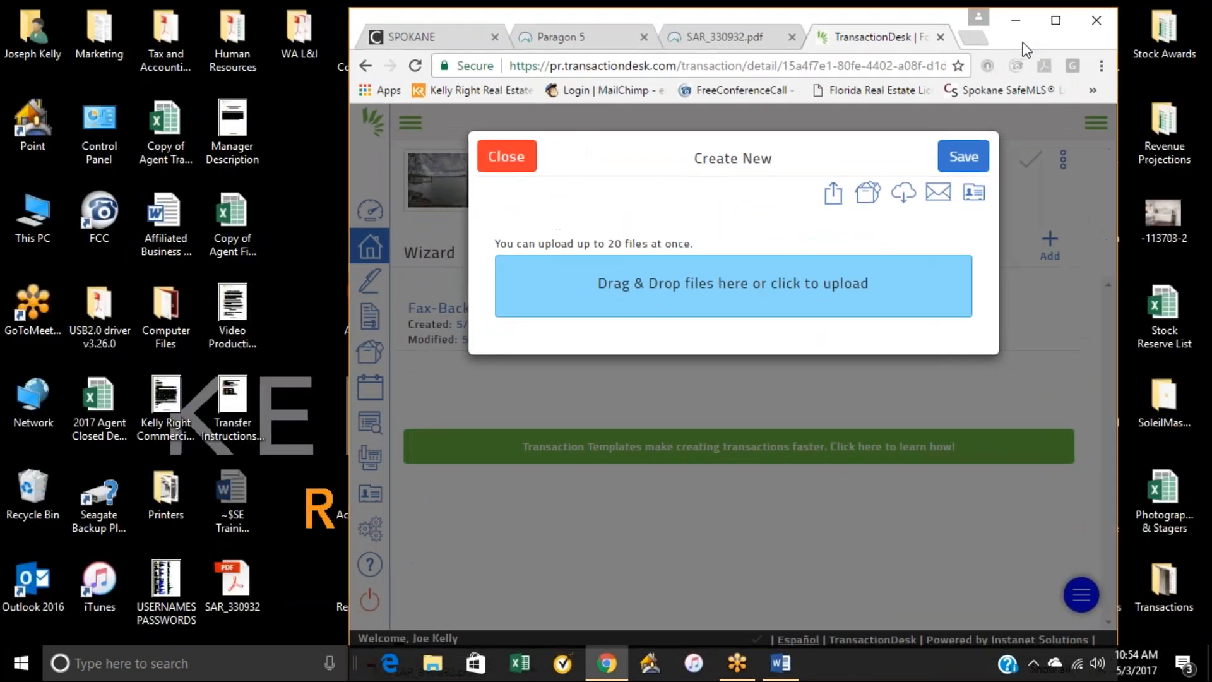
pyautogui.moveTo(249, 576); pyautogui.dragTo(608, 302)
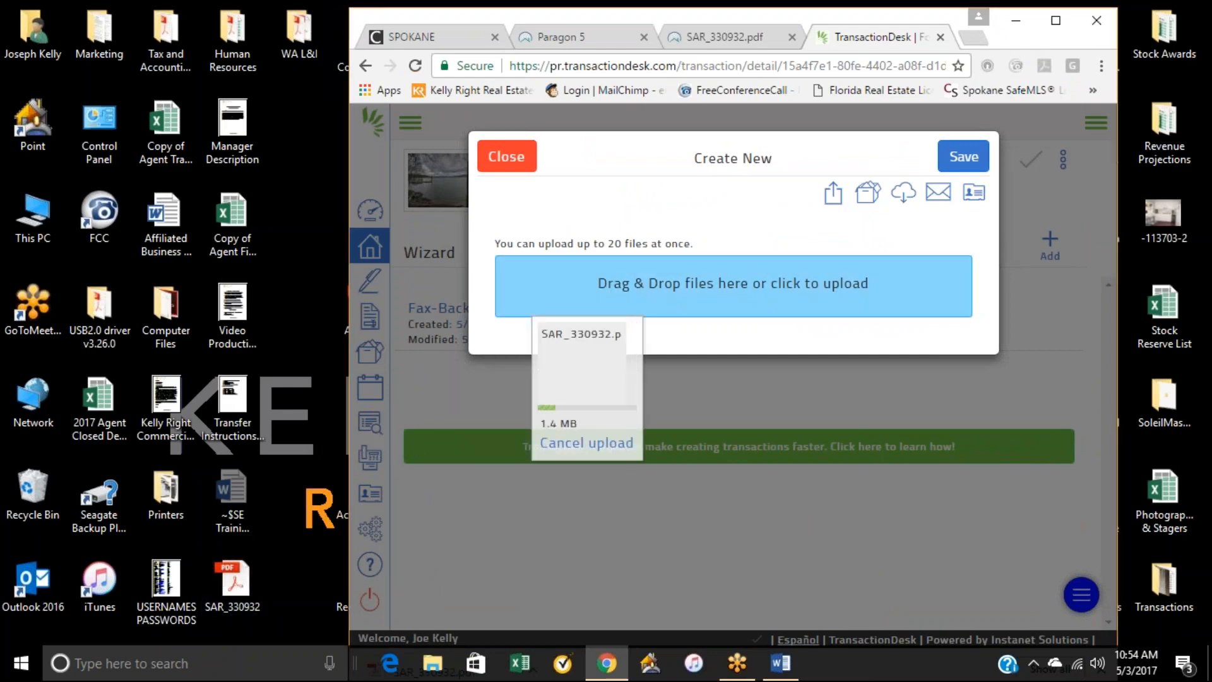
pyautogui.click(1056, 20)
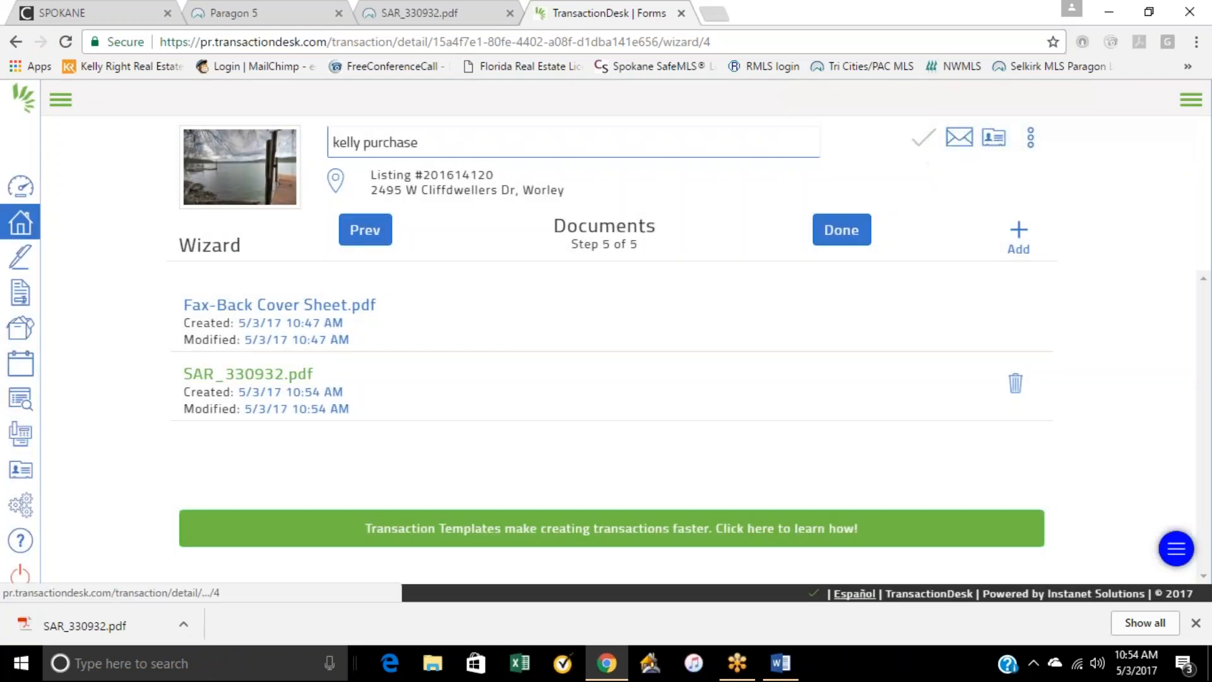
# Step: Preview the uploaded SAR_330932.pdf, close the preview and finish the transaction wizard
pyautogui.click(259, 375)
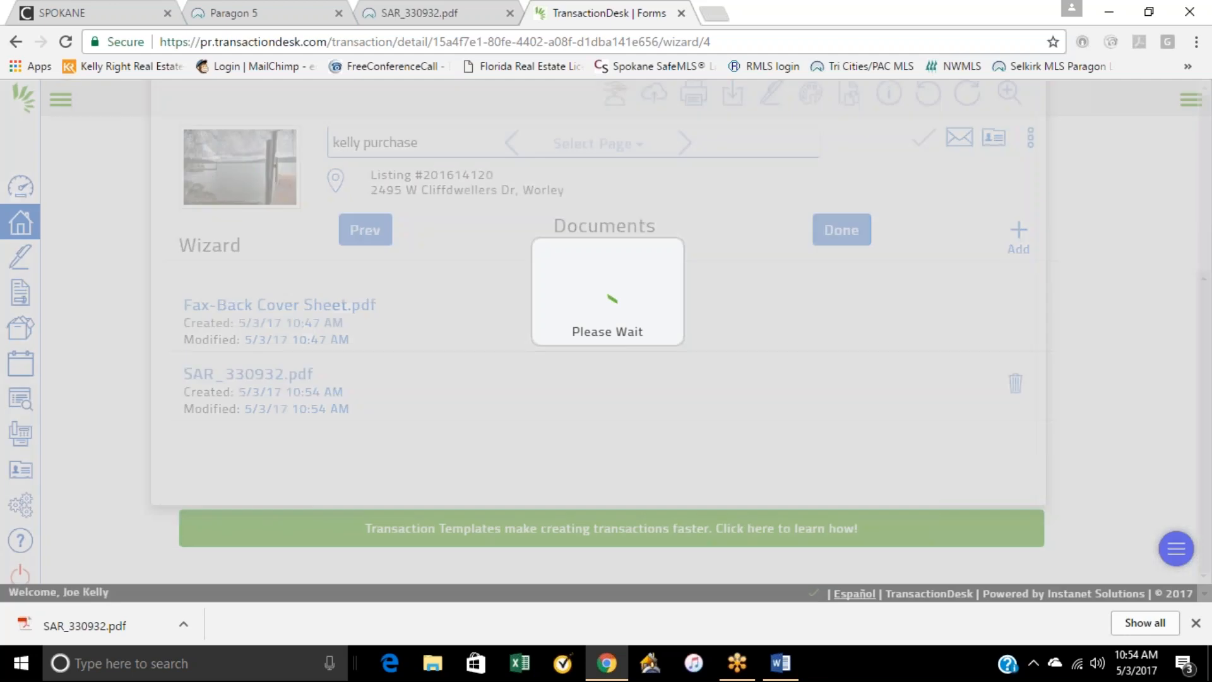
pyautogui.scroll(-10, 515, 354)
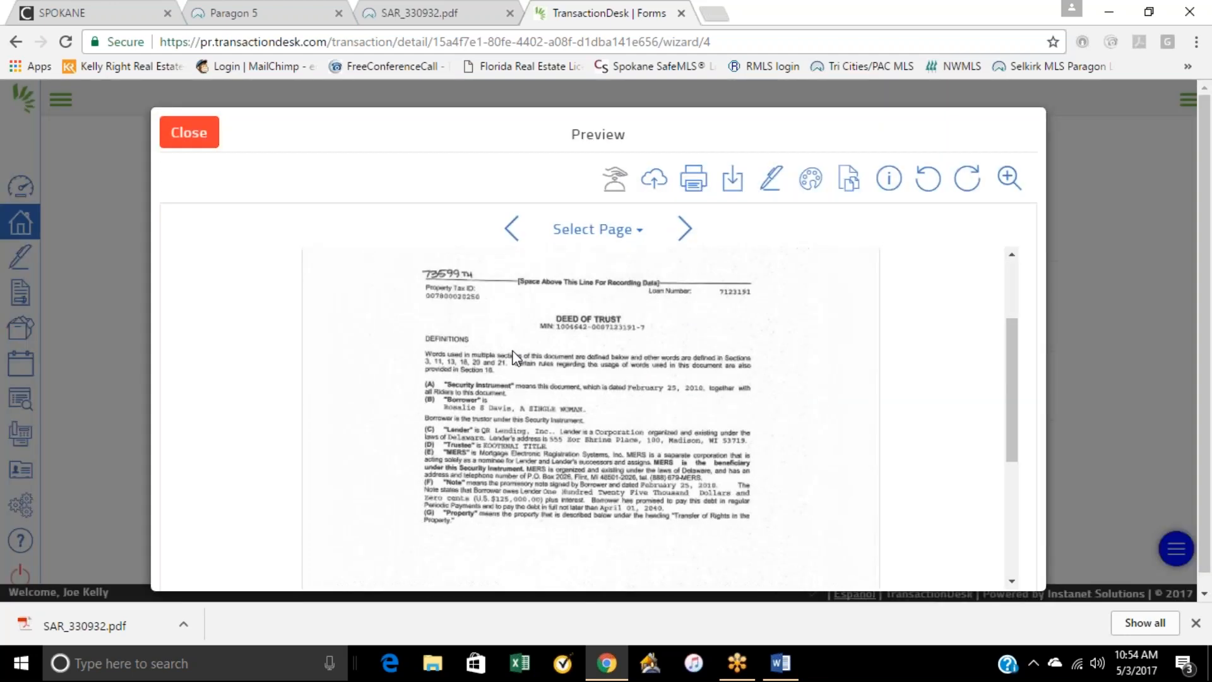
pyautogui.scroll(10, 519, 383)
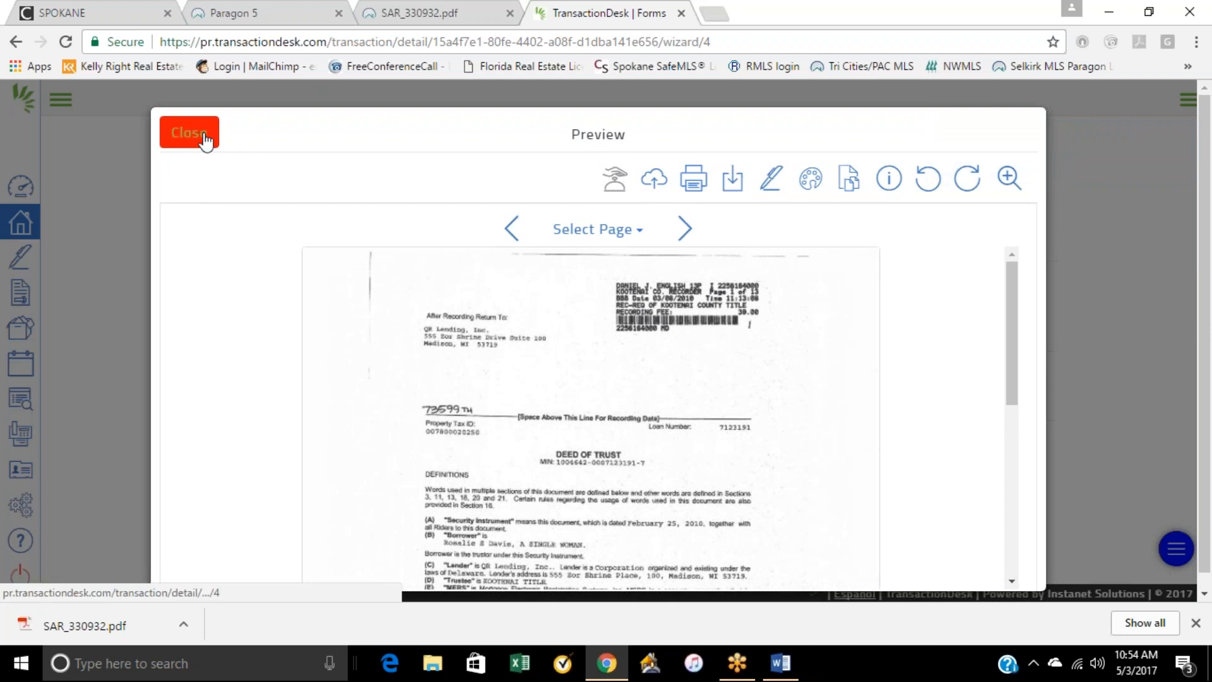
pyautogui.click(206, 141)
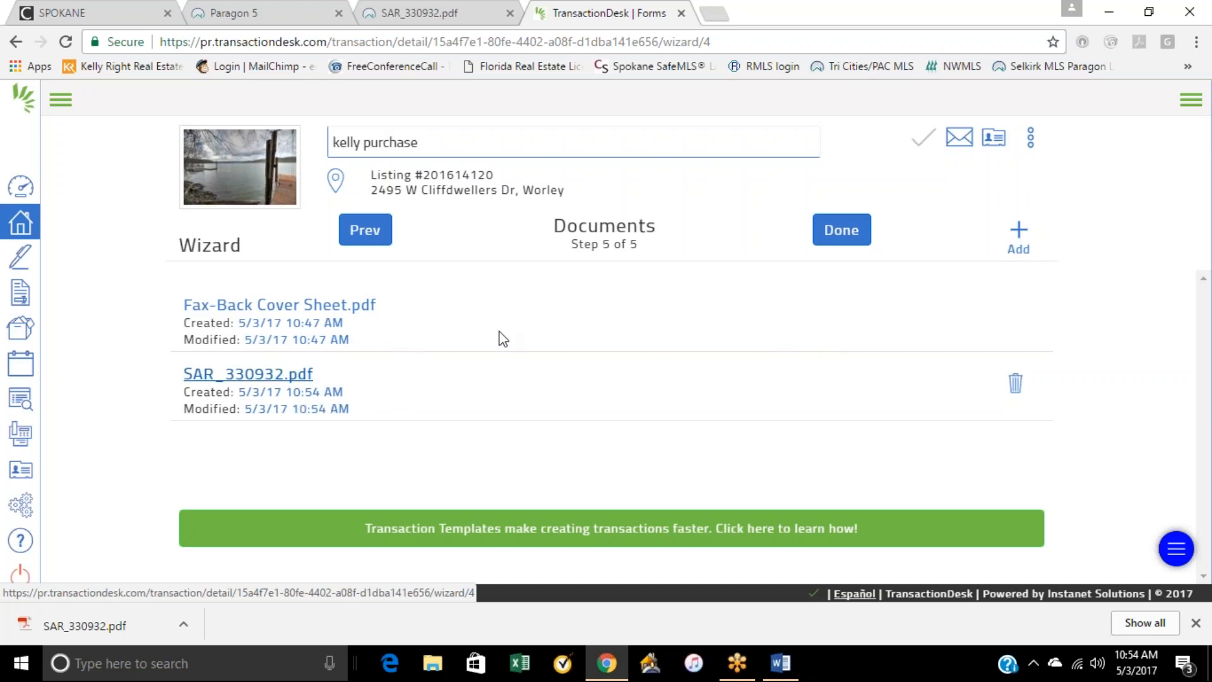
pyautogui.click(844, 234)
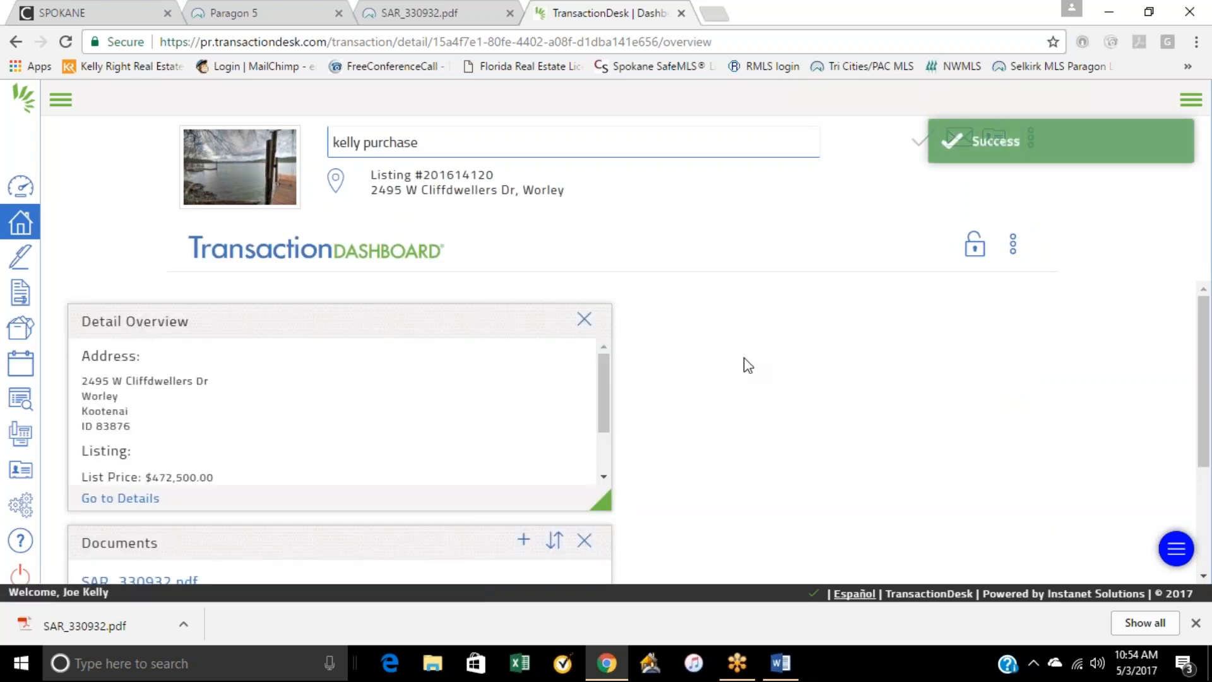
# Step: Review the dashboard's Detail Overview, open the transaction's full details page and return to the dashboard
pyautogui.scroll(-2, 751, 360)
pyautogui.scroll(2, 748, 365)
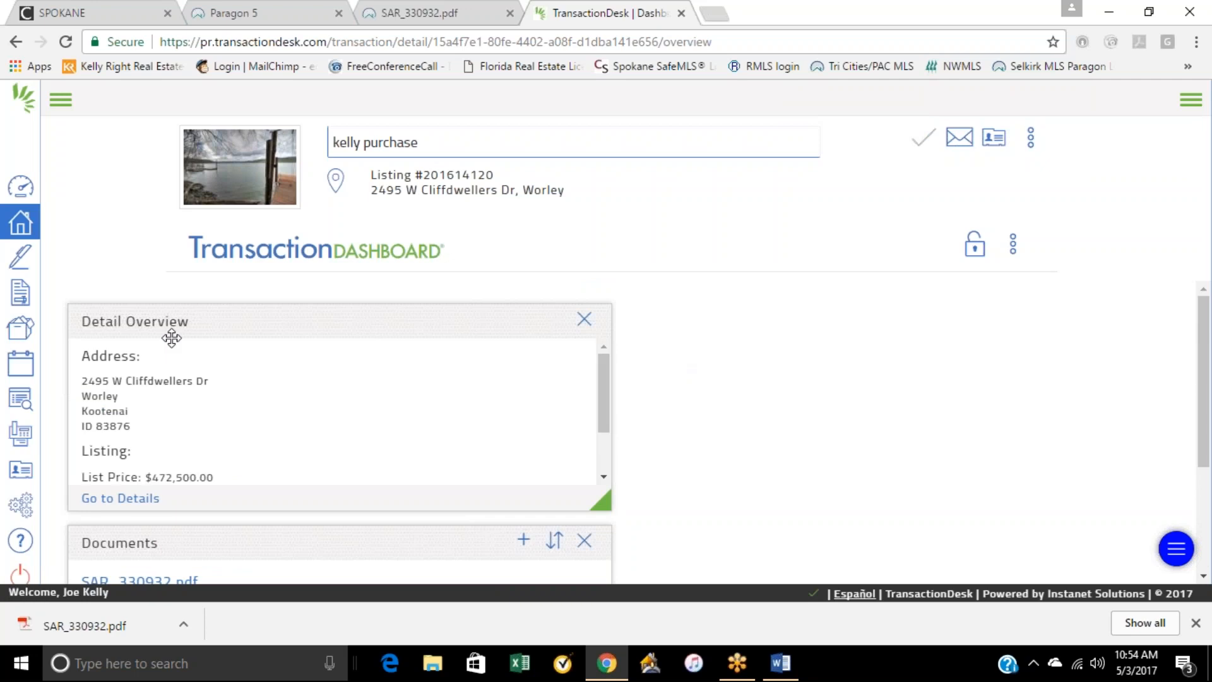
pyautogui.scroll(-1, 334, 473)
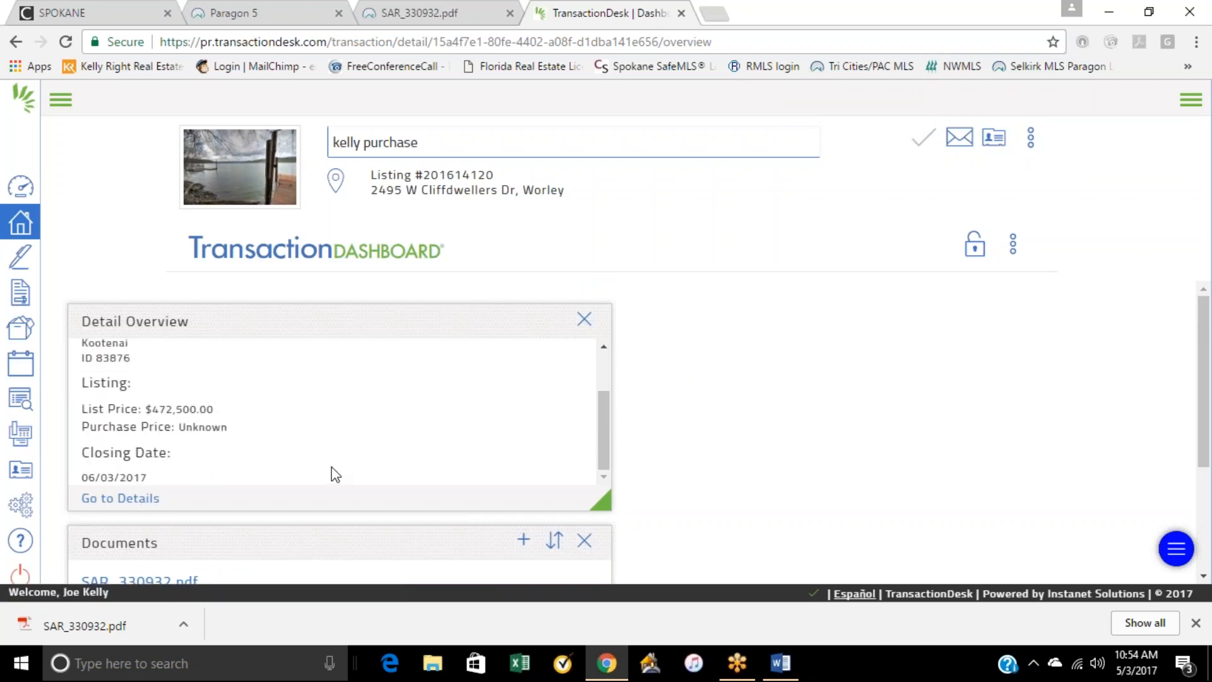
pyautogui.click(143, 501)
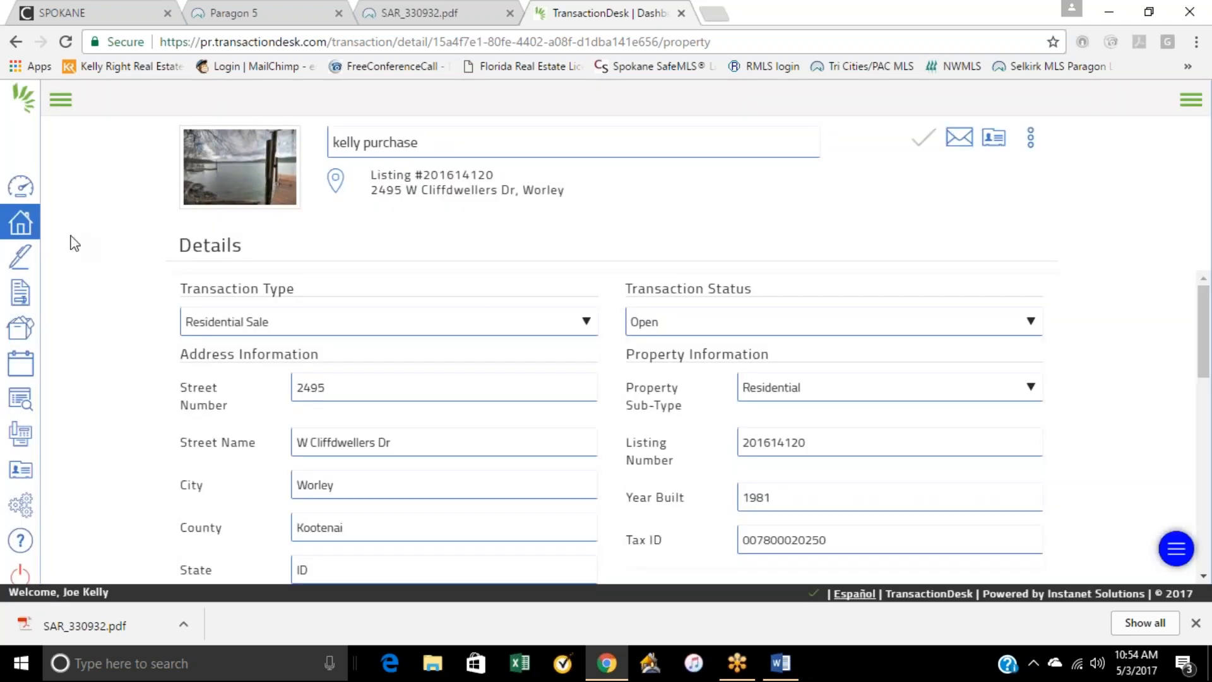
pyautogui.click(15, 41)
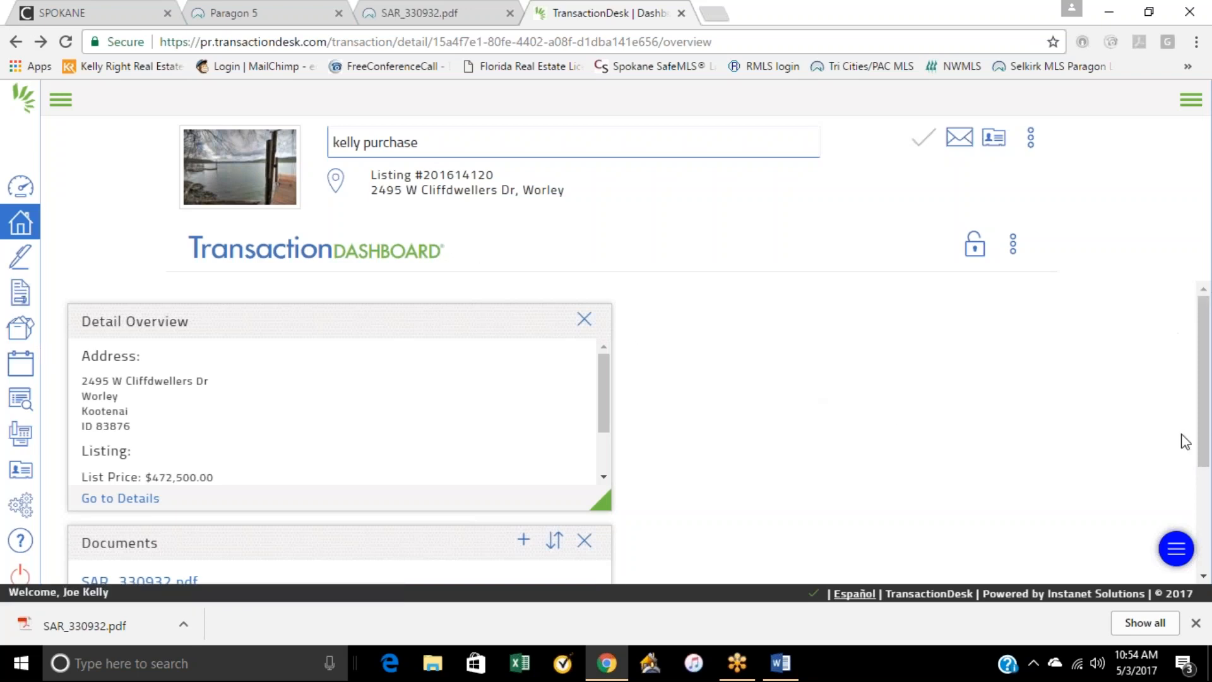
# Step: Look over the Transaction Dashboard's sections and display its row of shortcut tiles
pyautogui.click(1177, 549)
pyautogui.click(1180, 550)
pyautogui.scroll(-2, 839, 366)
pyautogui.scroll(-2, 436, 491)
pyautogui.scroll(4, 585, 351)
pyautogui.click(1014, 247)
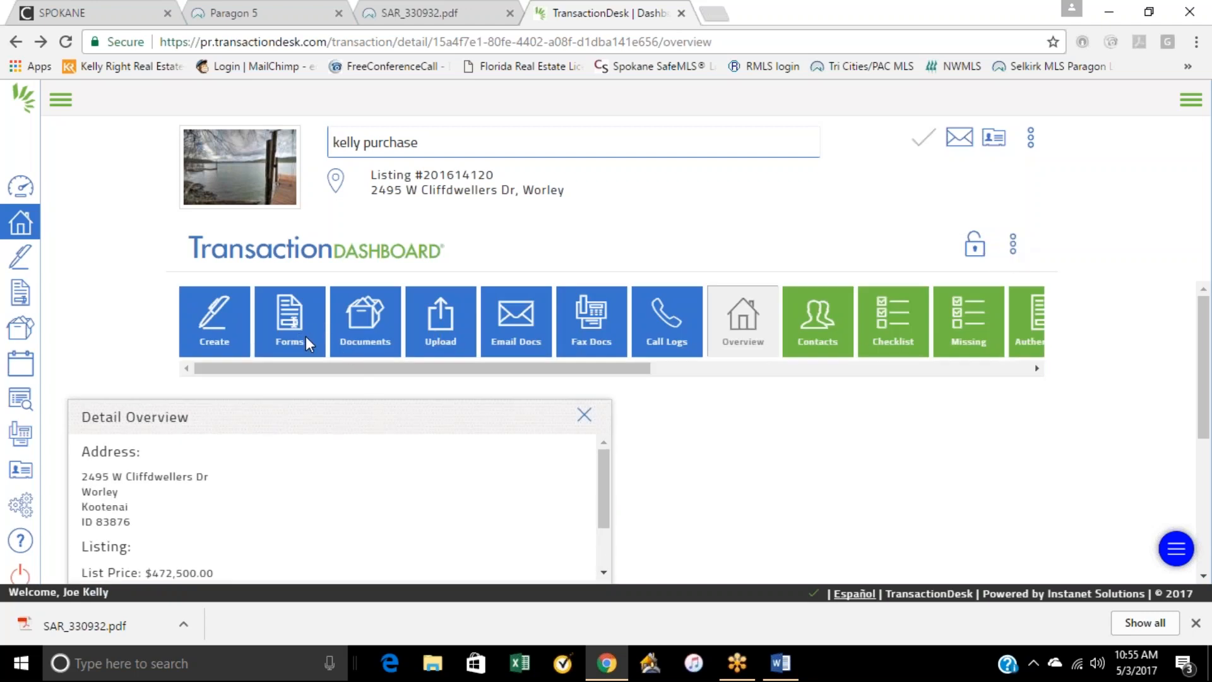
# Step: Open Form 21 - Residential Purchase and Sale Agreement from the kelly purchase transaction's forms
pyautogui.click(21, 296)
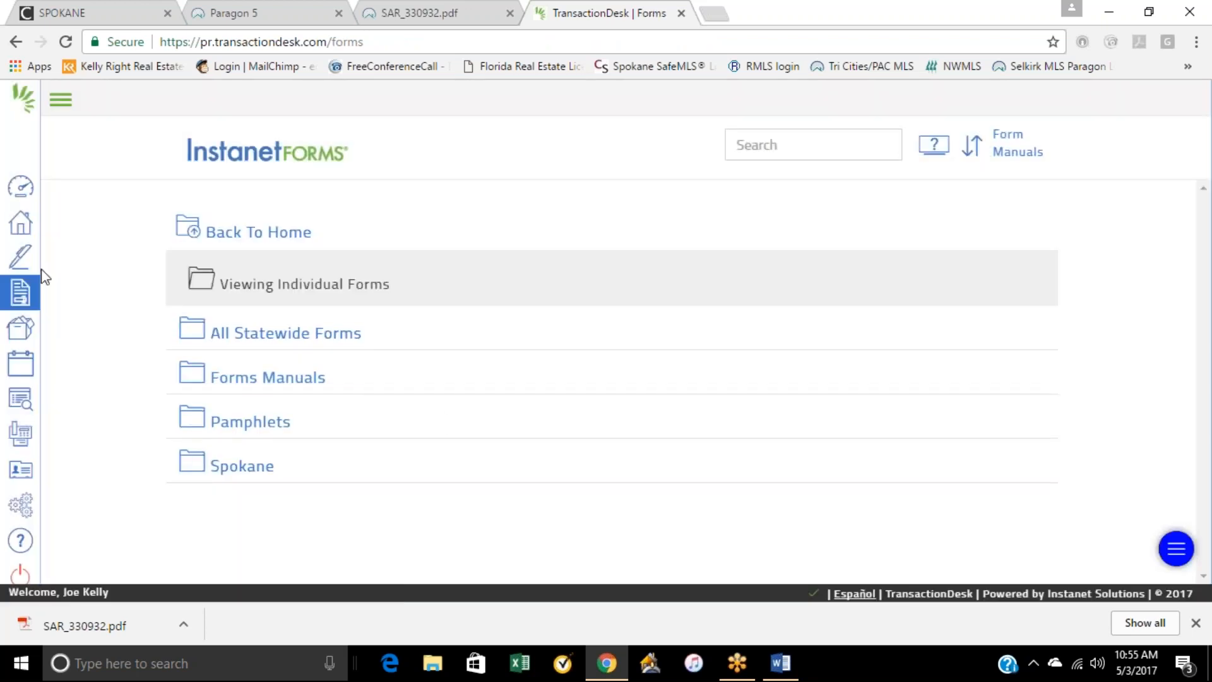
pyautogui.click(20, 228)
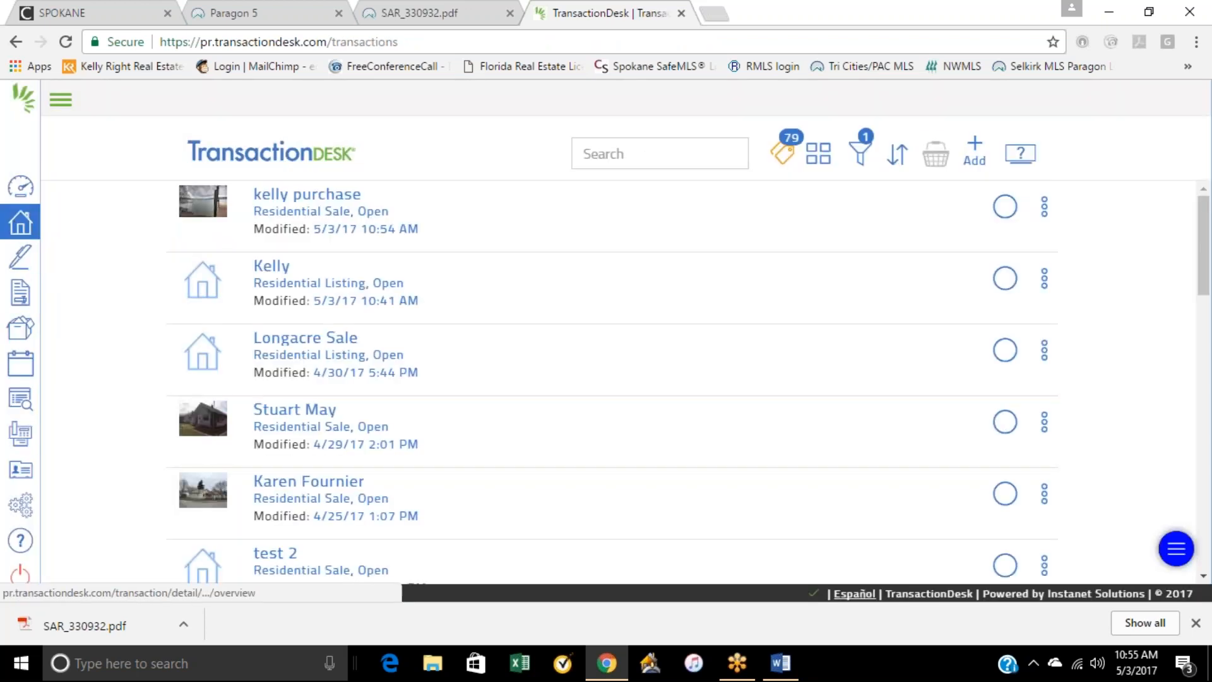
pyautogui.click(332, 195)
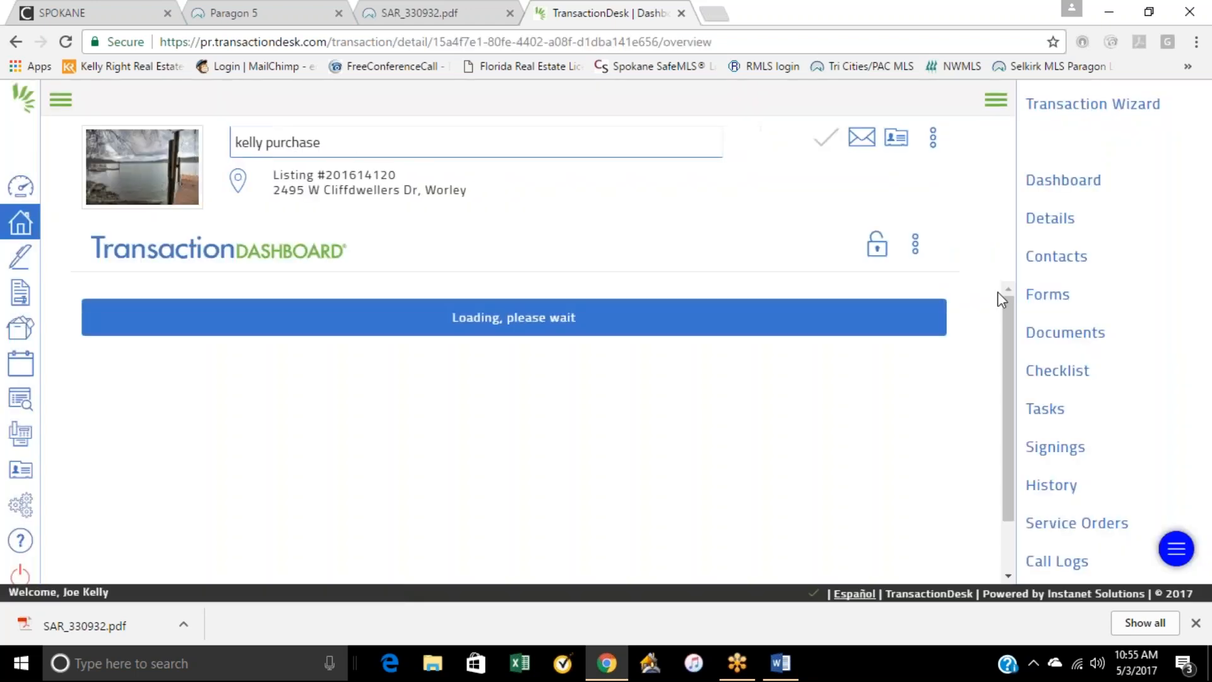
pyautogui.click(1052, 302)
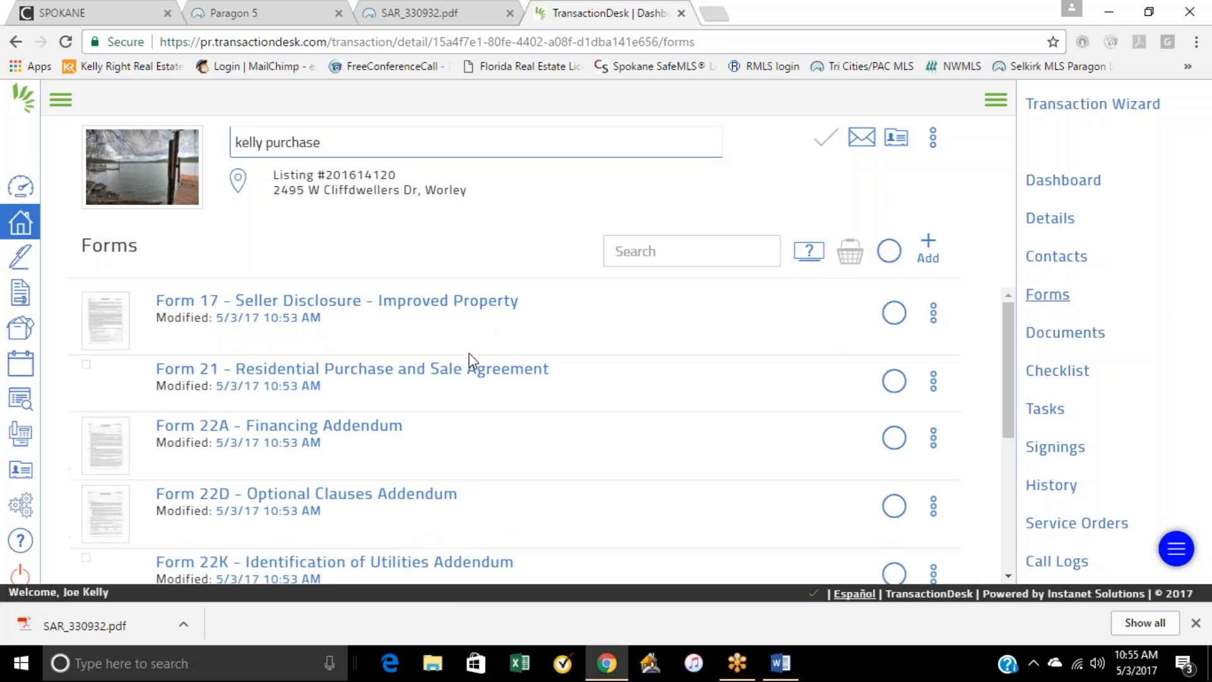
pyautogui.click(455, 373)
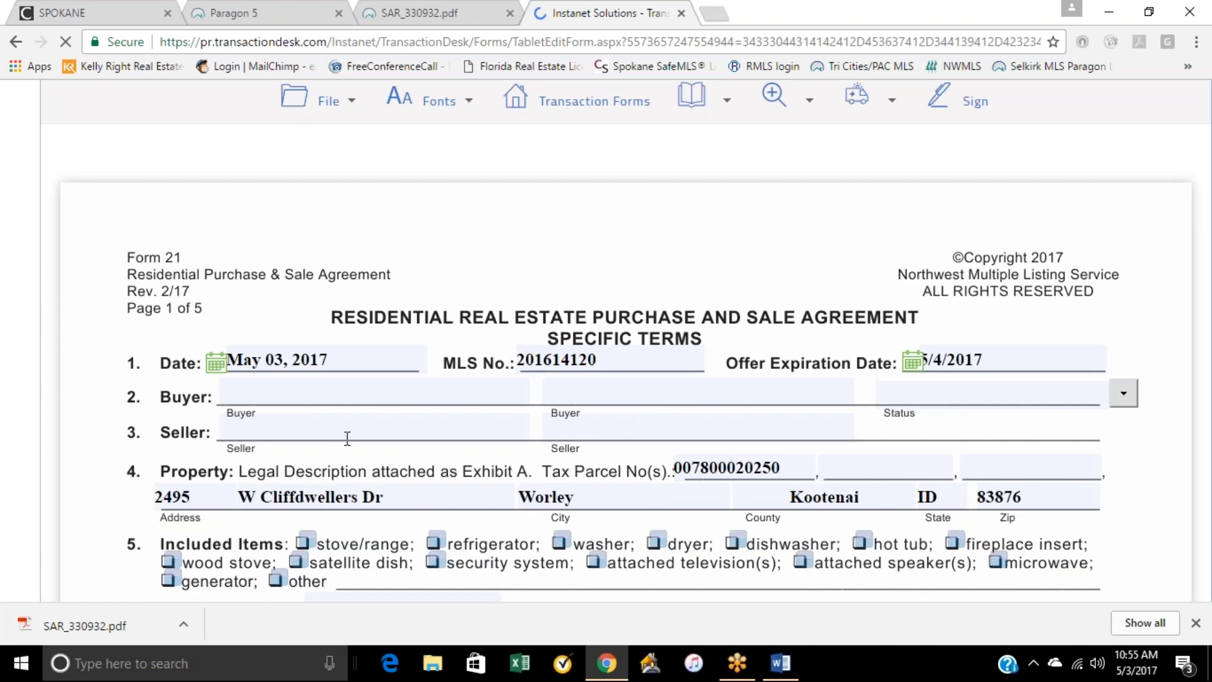
# Step: Enter the buyer's full name and the seller's full name on Form 21
pyautogui.click(297, 398)
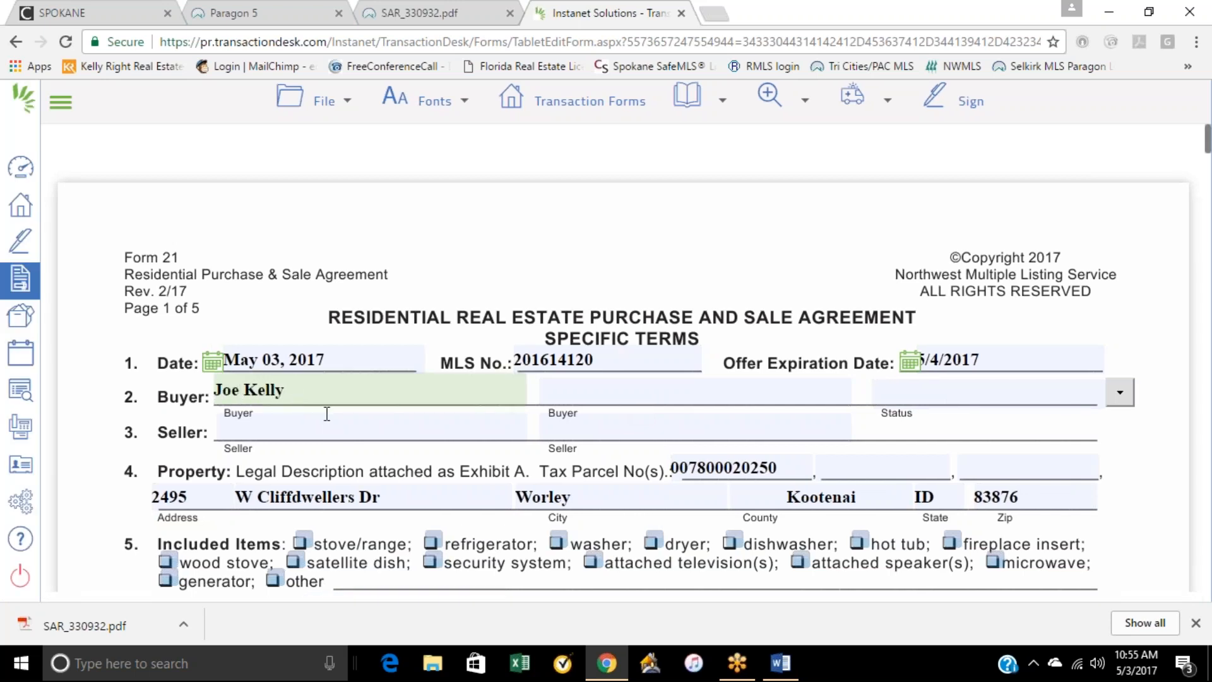
pyautogui.click(304, 426)
pyautogui.write('Someone')
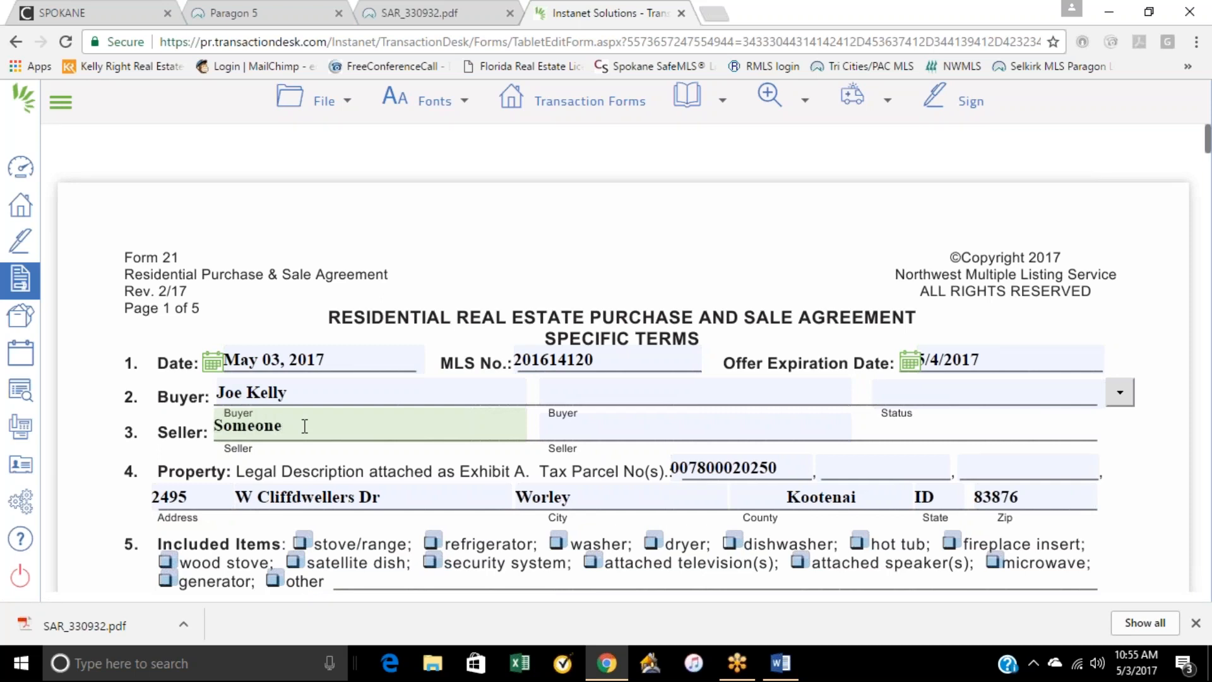
pyautogui.press('BackSpace')
pyautogui.press('BackSpace')
pyautogui.press('BackSpace')
pyautogui.press('BackSpace')
pyautogui.press('BackSpace')
pyautogui.press('BackSpace')
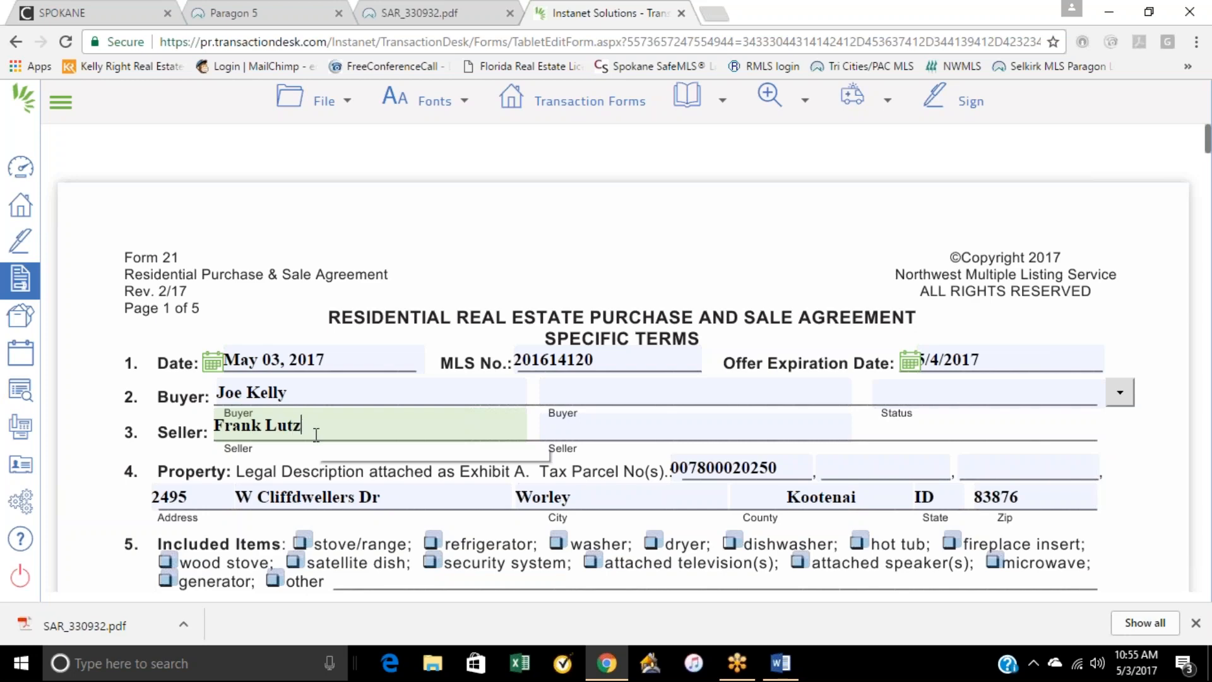
# Step: Mark stove/range, refrigerator, washer and dryer as included items in the agreement
pyautogui.scroll(-3, 794, 489)
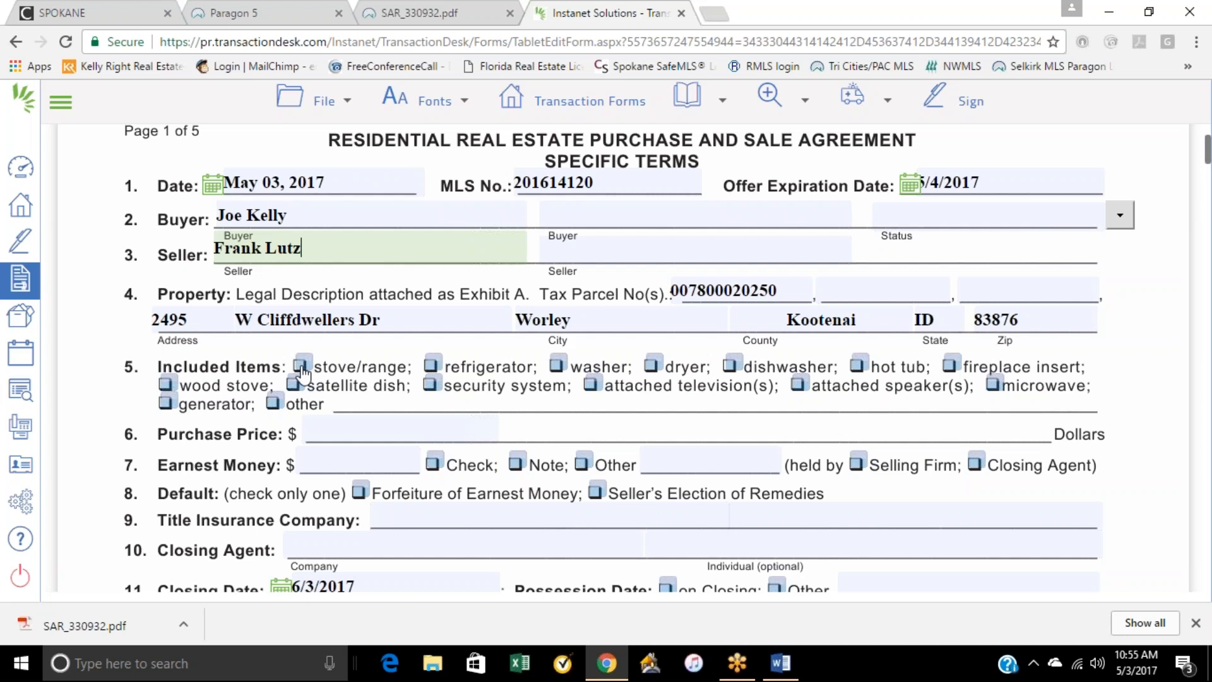
pyautogui.click(301, 369)
pyautogui.click(432, 366)
pyautogui.click(557, 366)
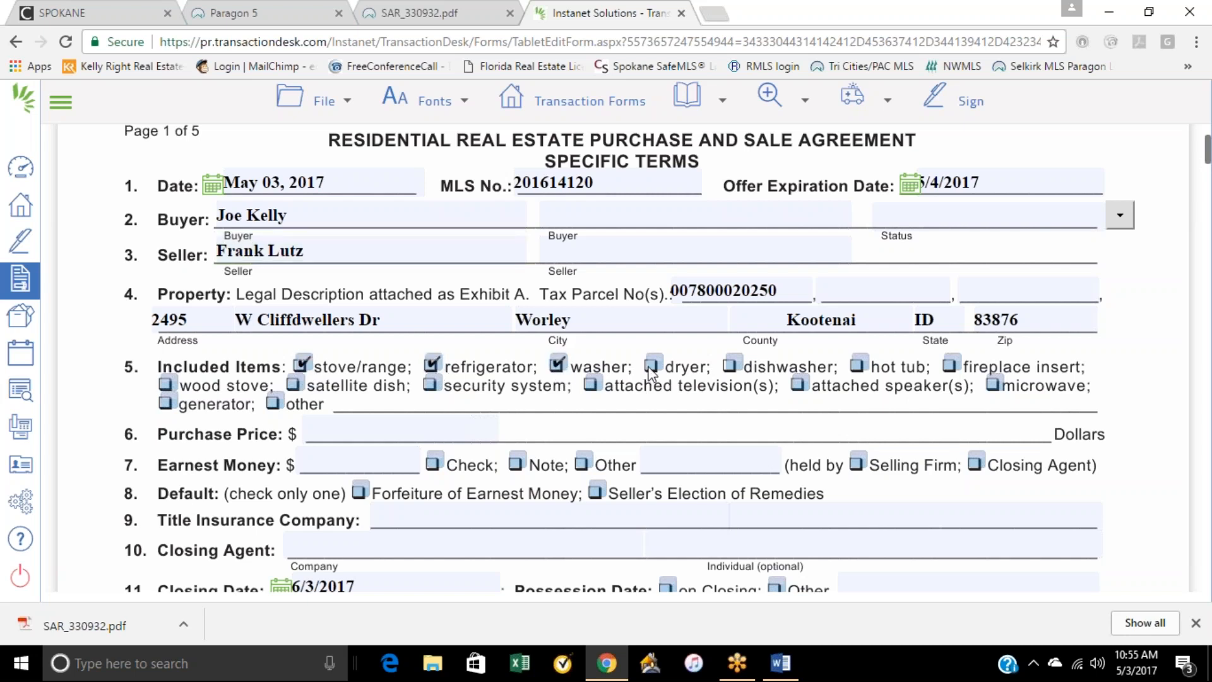
pyautogui.click(338, 436)
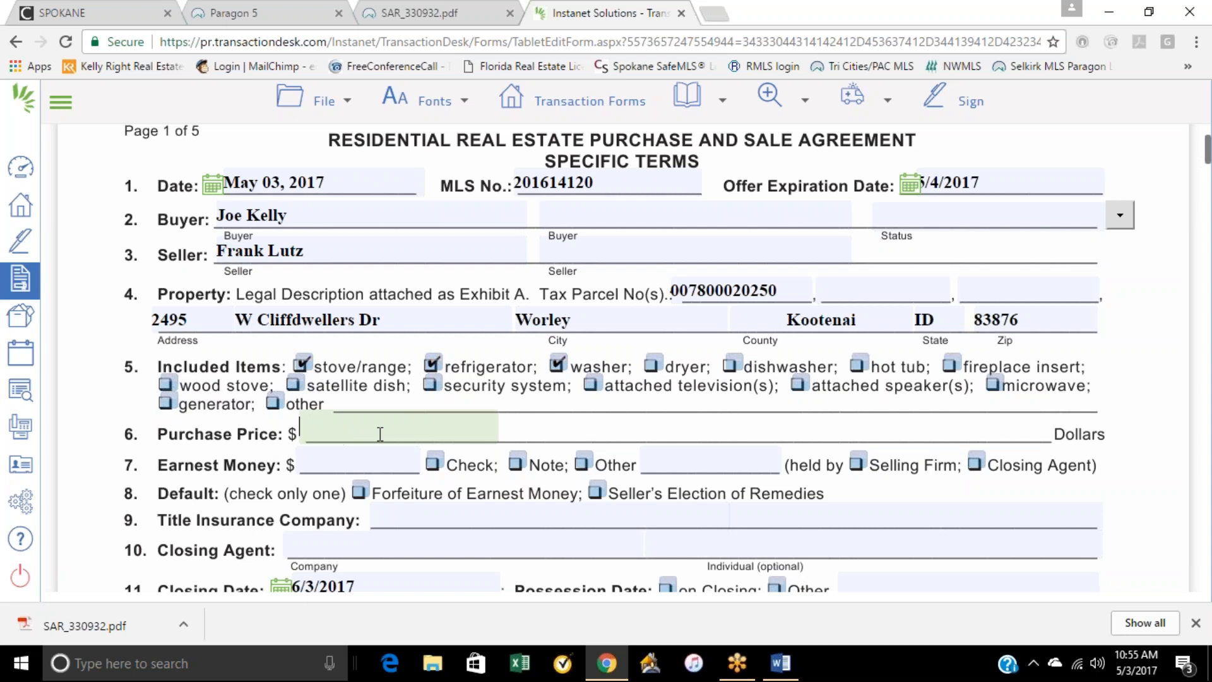
pyautogui.click(653, 366)
# Step: Set the purchase price to 4,500,000 and the earnest money to 3000 by check, held by the closing agent
pyautogui.click(457, 413)
pyautogui.write('4,500,00')
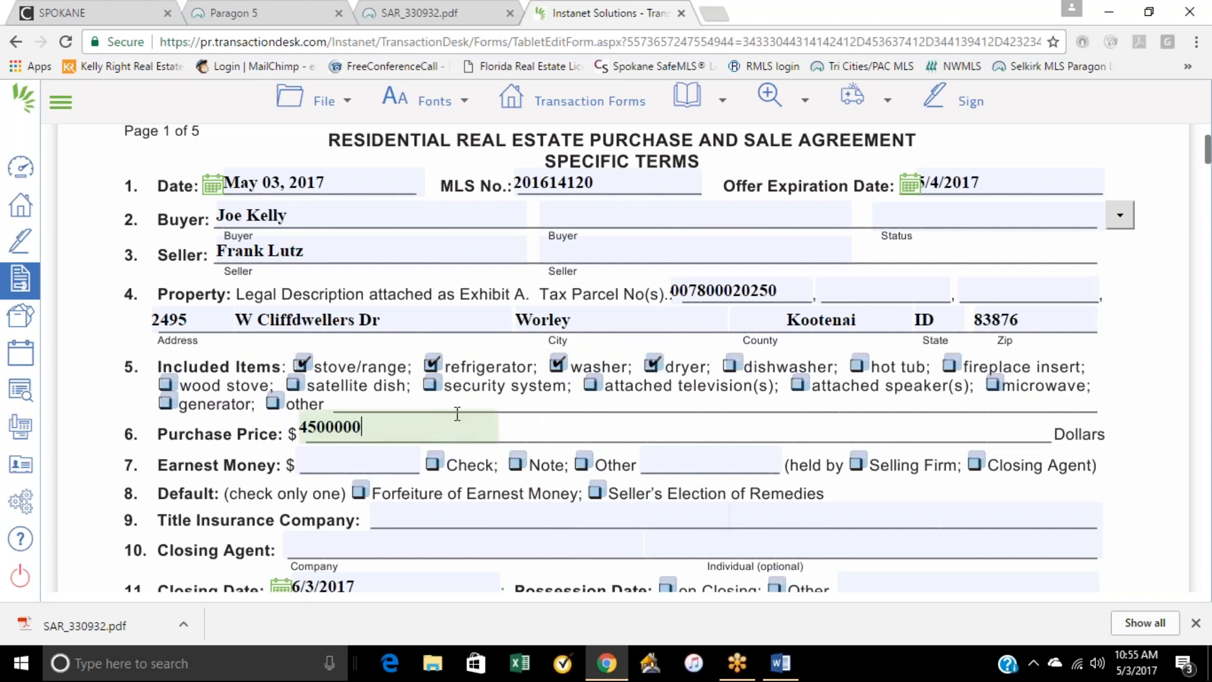
pyautogui.write('0')
pyautogui.press('Tab')
pyautogui.click(347, 465)
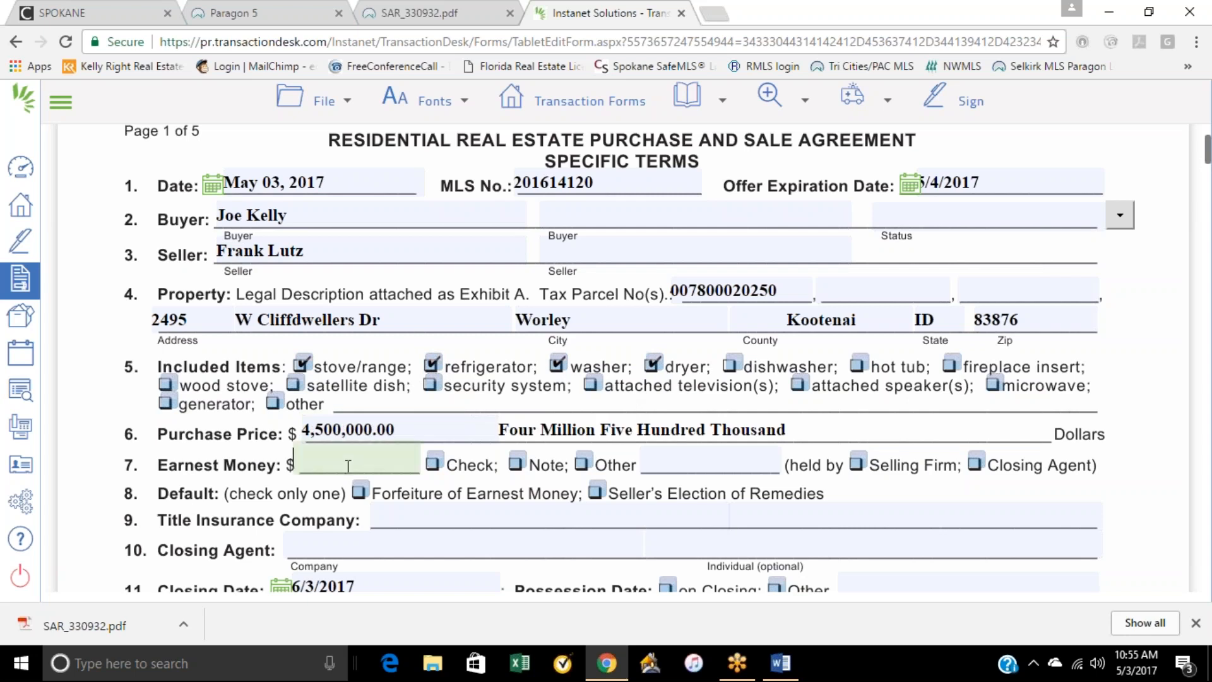
pyautogui.write('3000')
pyautogui.click(434, 464)
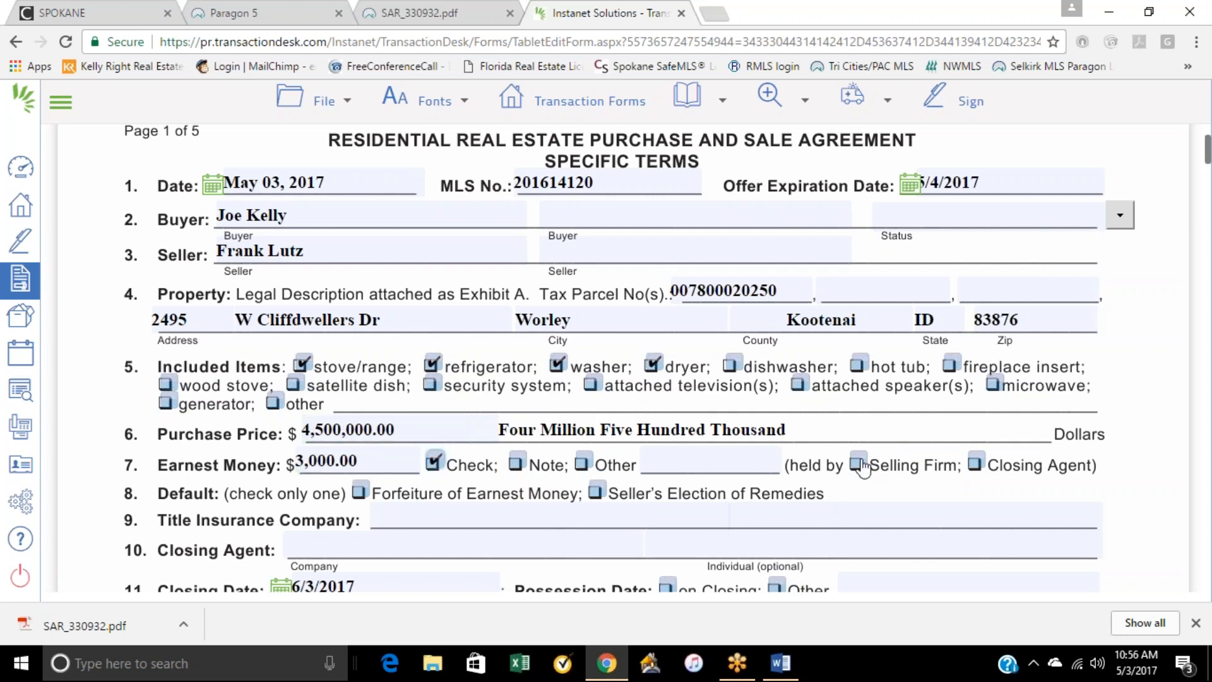
pyautogui.click(975, 462)
# Step: Enter Fatco as both the title insurance company and the closing agent
pyautogui.scroll(-3, 827, 471)
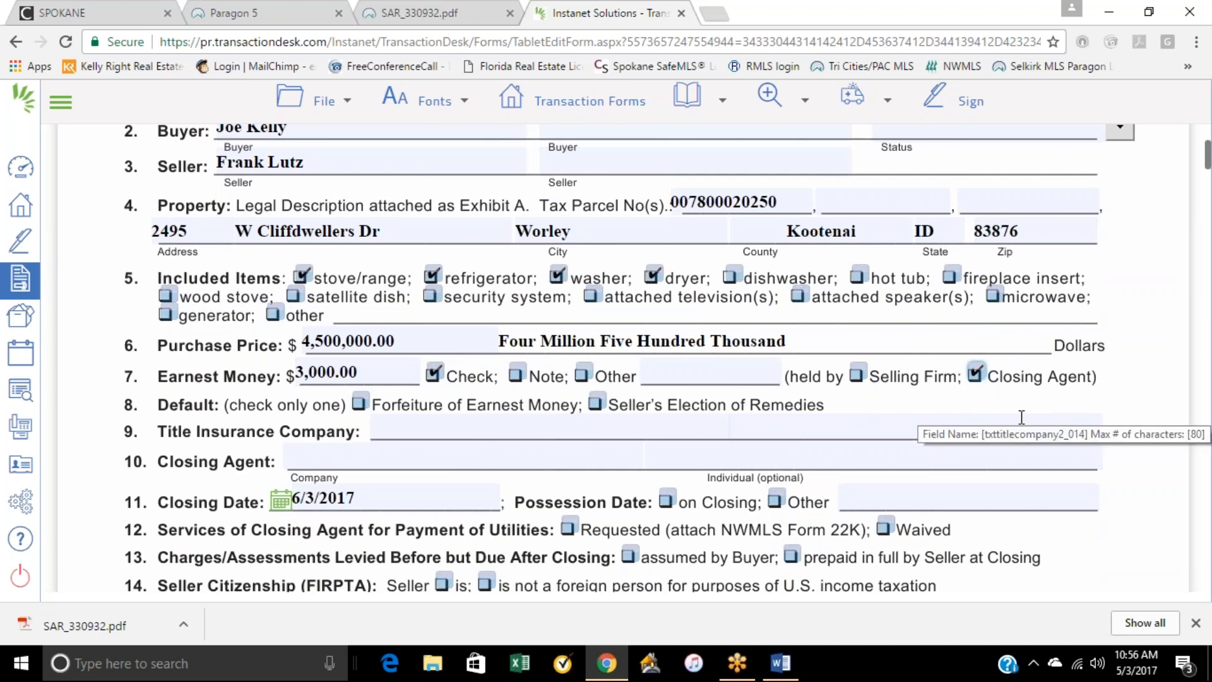
pyautogui.click(570, 432)
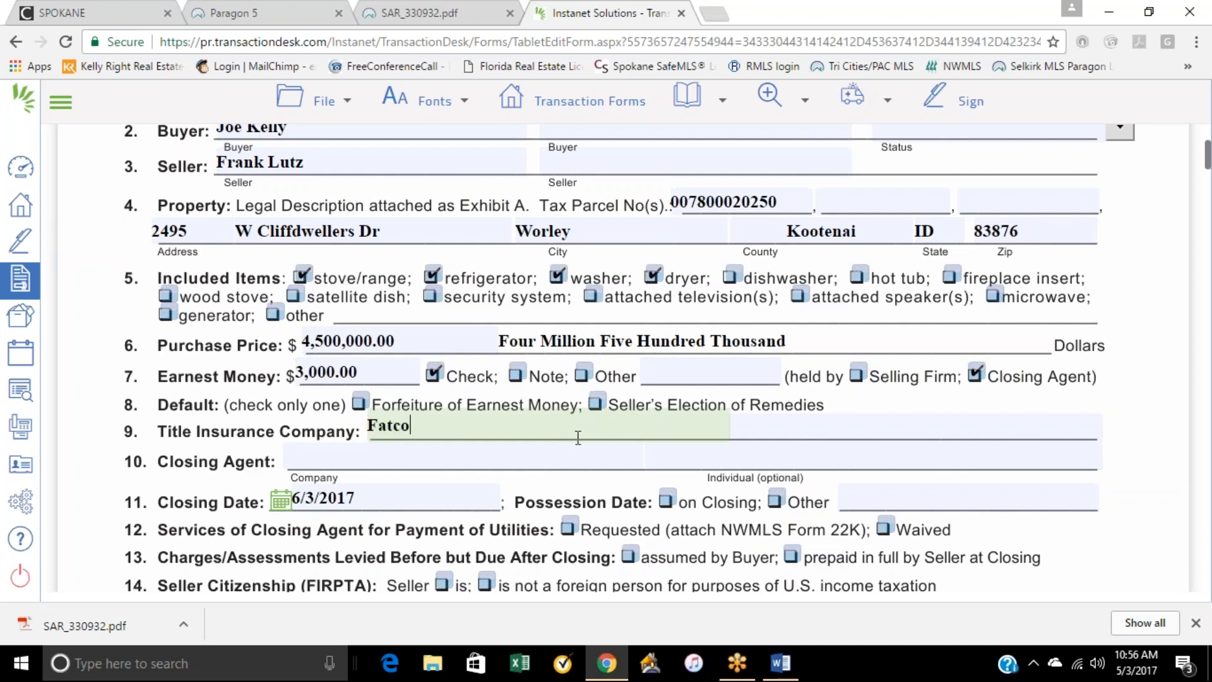
pyautogui.click(539, 466)
pyautogui.write('Fatco')
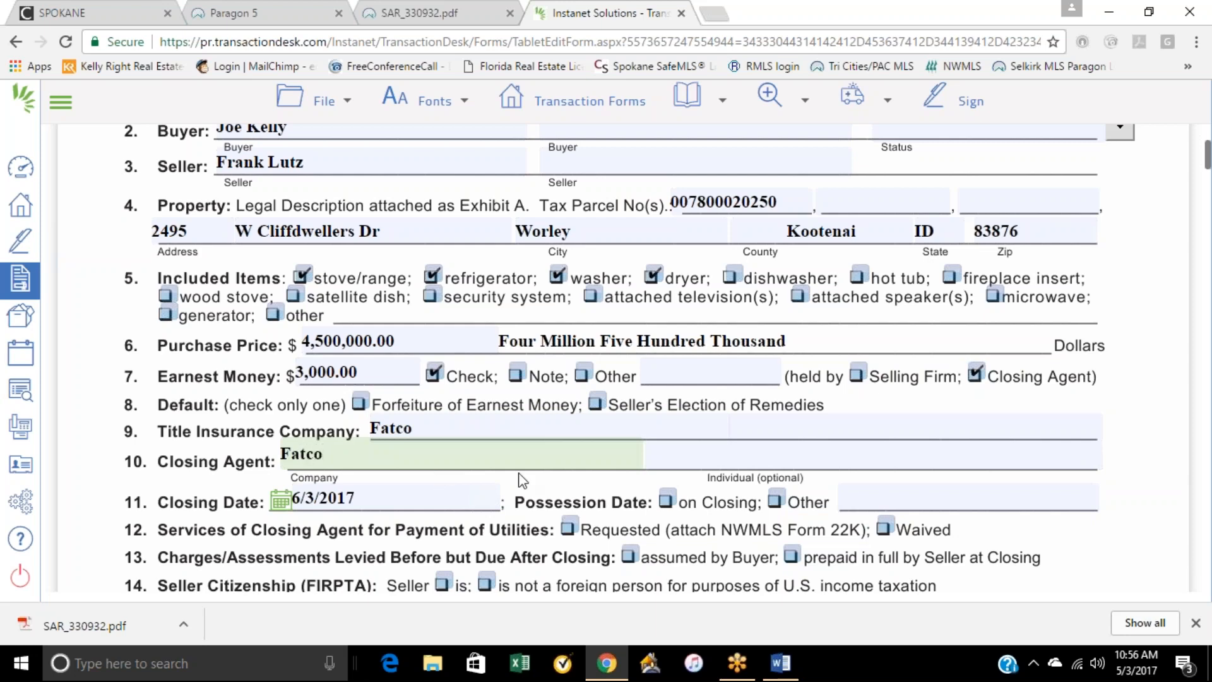
# Step: Set possession on closing, request the closing agent's utility payment services and have charges/assessments assumed by the buyer
pyautogui.click(665, 501)
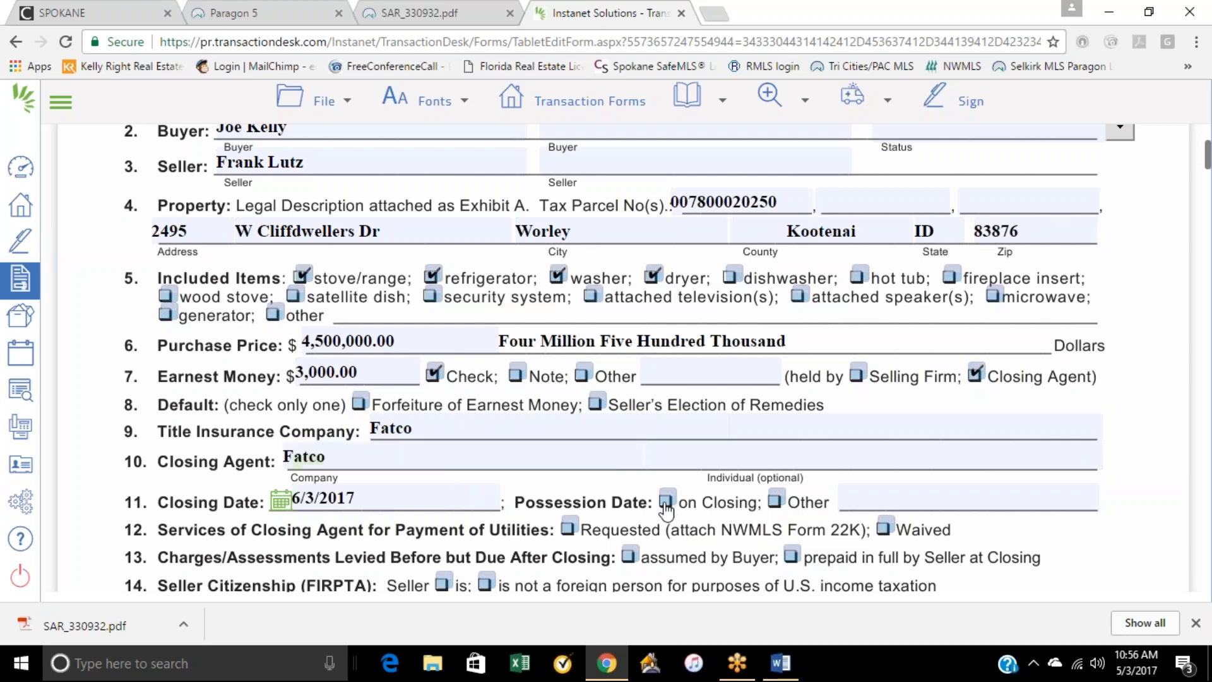
pyautogui.click(568, 528)
pyautogui.scroll(-2, 568, 528)
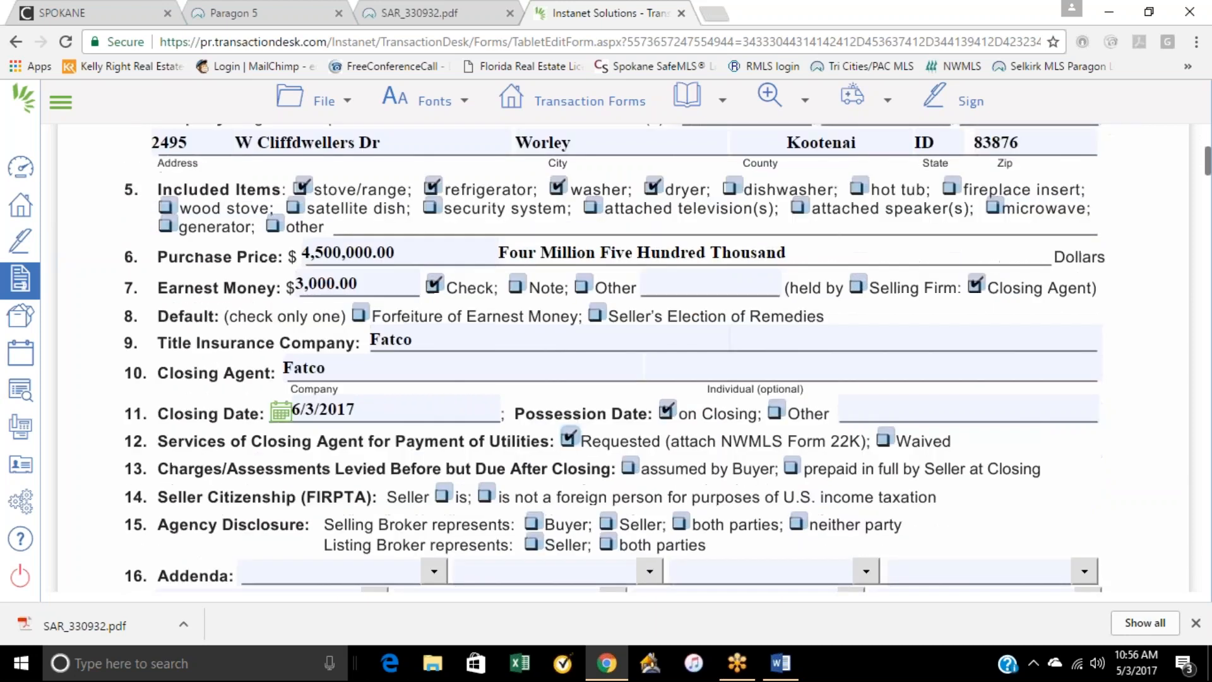
pyautogui.click(630, 469)
# Step: Mark the seller as not a foreign person, the selling broker as representing the buyer and the listing broker the seller
pyautogui.click(484, 494)
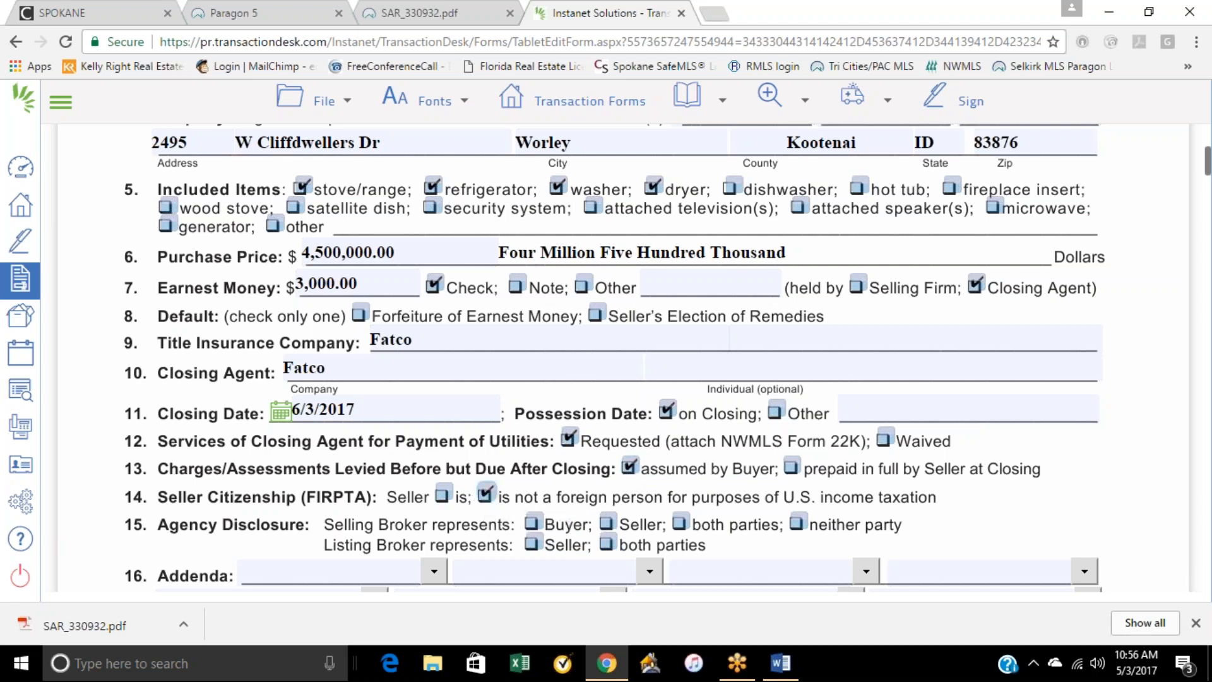
pyautogui.click(533, 525)
pyautogui.click(533, 544)
# Step: List 22A(Financing) and 22D(Optional Clauses) as the first two addenda of the agreement
pyautogui.scroll(-3, 839, 416)
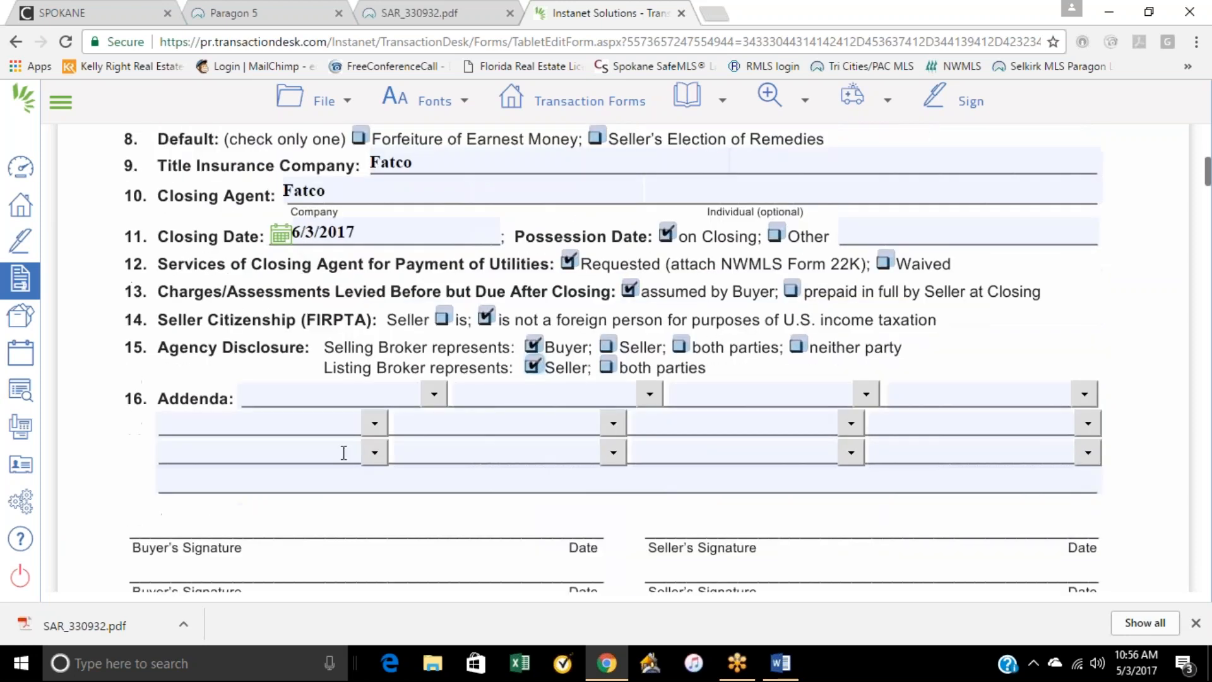
pyautogui.click(433, 393)
pyautogui.click(324, 450)
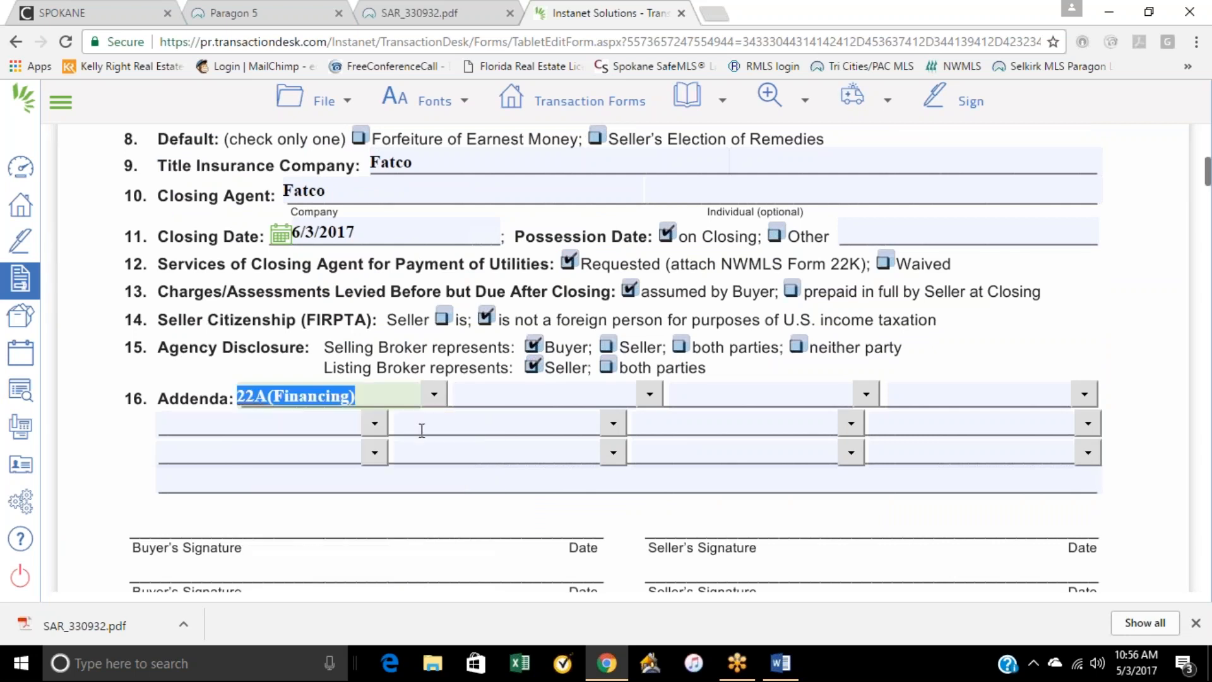
pyautogui.click(619, 389)
pyautogui.click(575, 576)
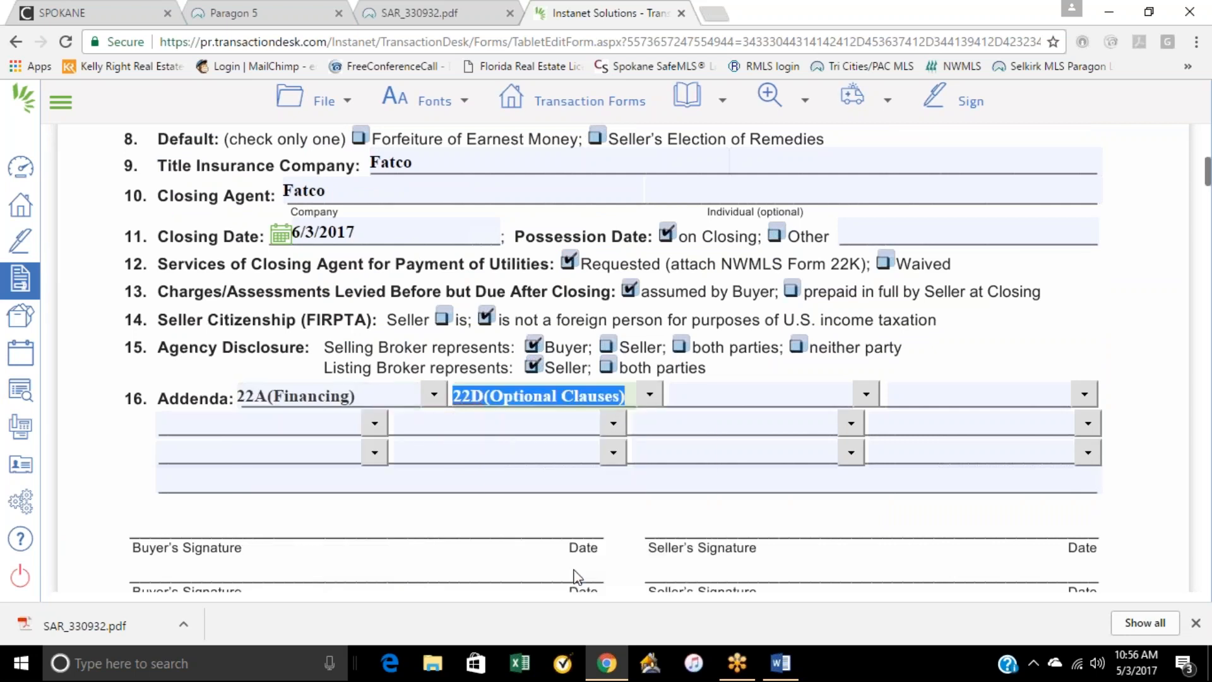
# Step: Save the filled-in Form 21 Residential Purchase and Sale Agreement
pyautogui.scroll(-4, 831, 370)
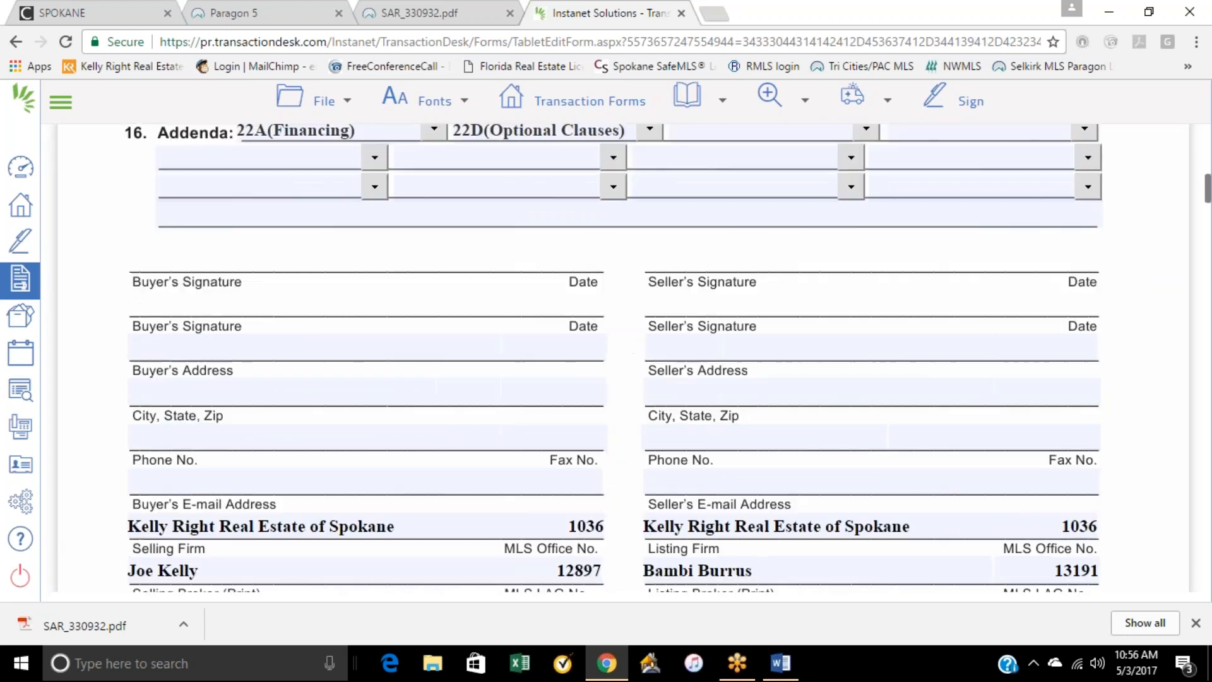
pyautogui.scroll(-5, 604, 517)
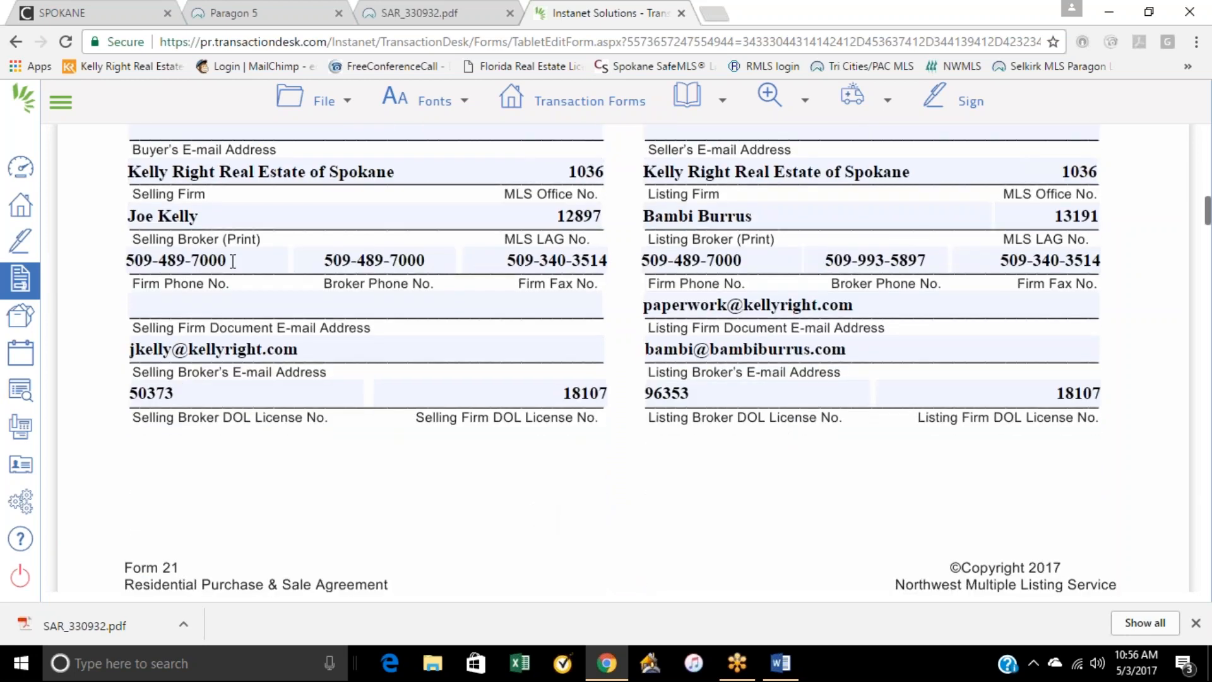
pyautogui.scroll(3, 642, 197)
pyautogui.scroll(4, 729, 343)
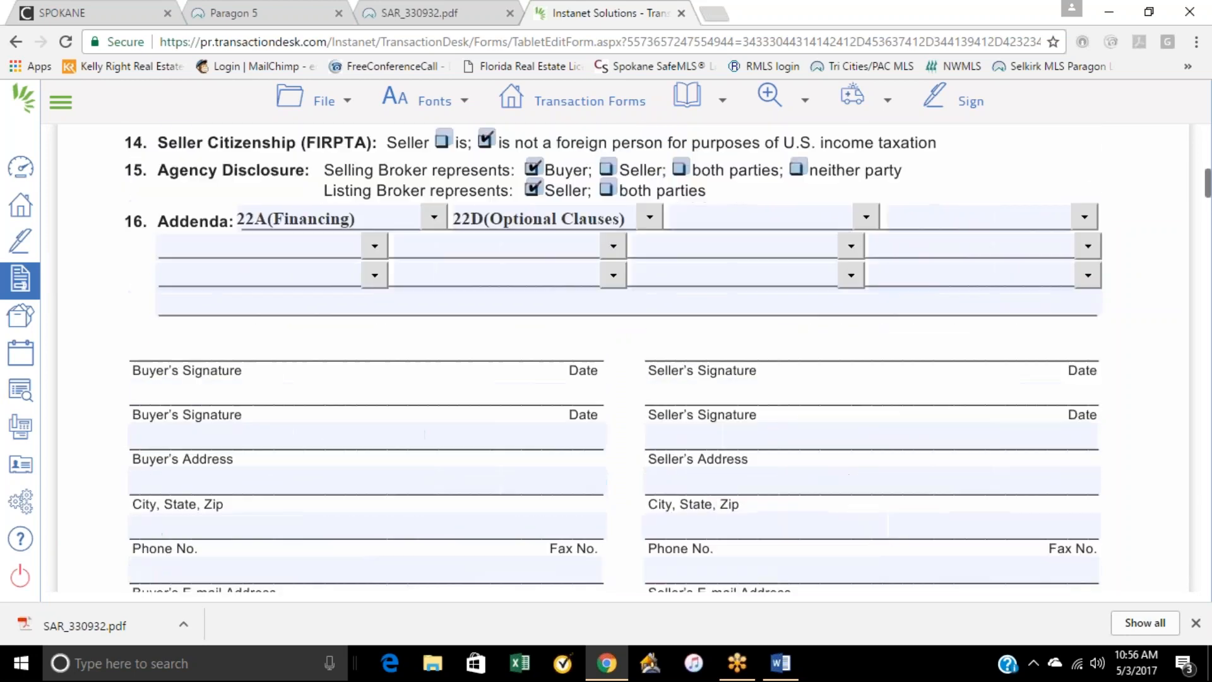
pyautogui.click(323, 96)
pyautogui.moveTo(321, 195)
pyautogui.click(483, 189)
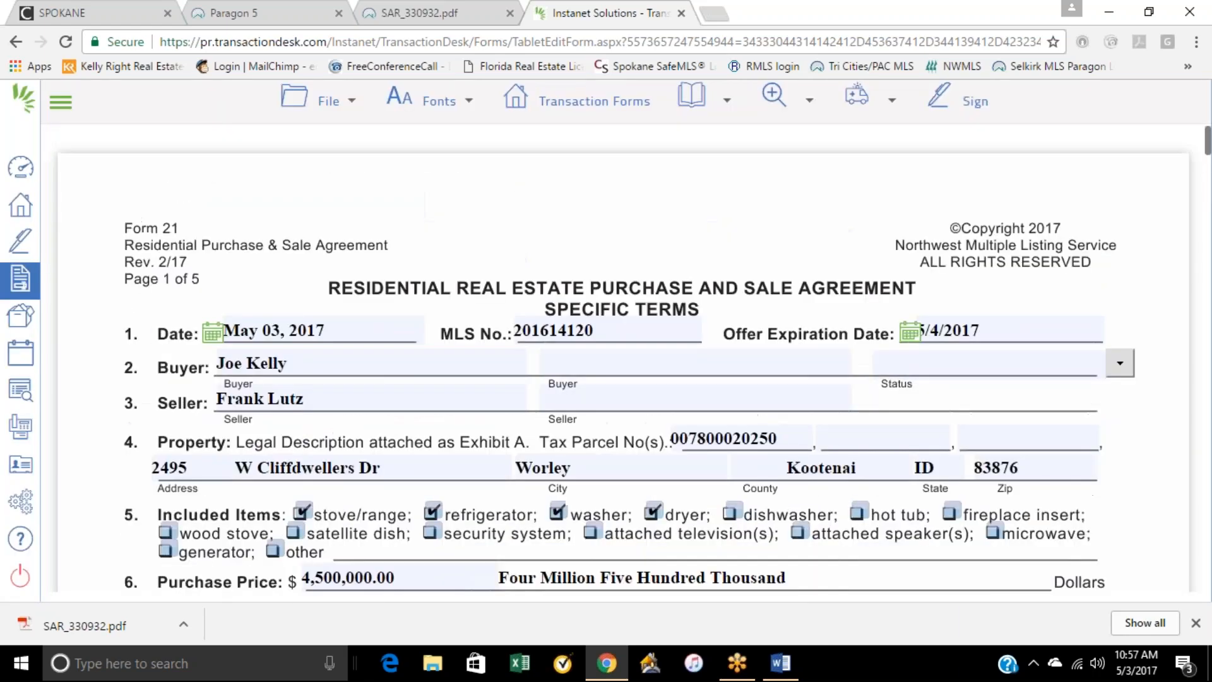
# Step: Open Form 22A - Financing Addendum from the list of forms in this transaction
pyautogui.click(556, 114)
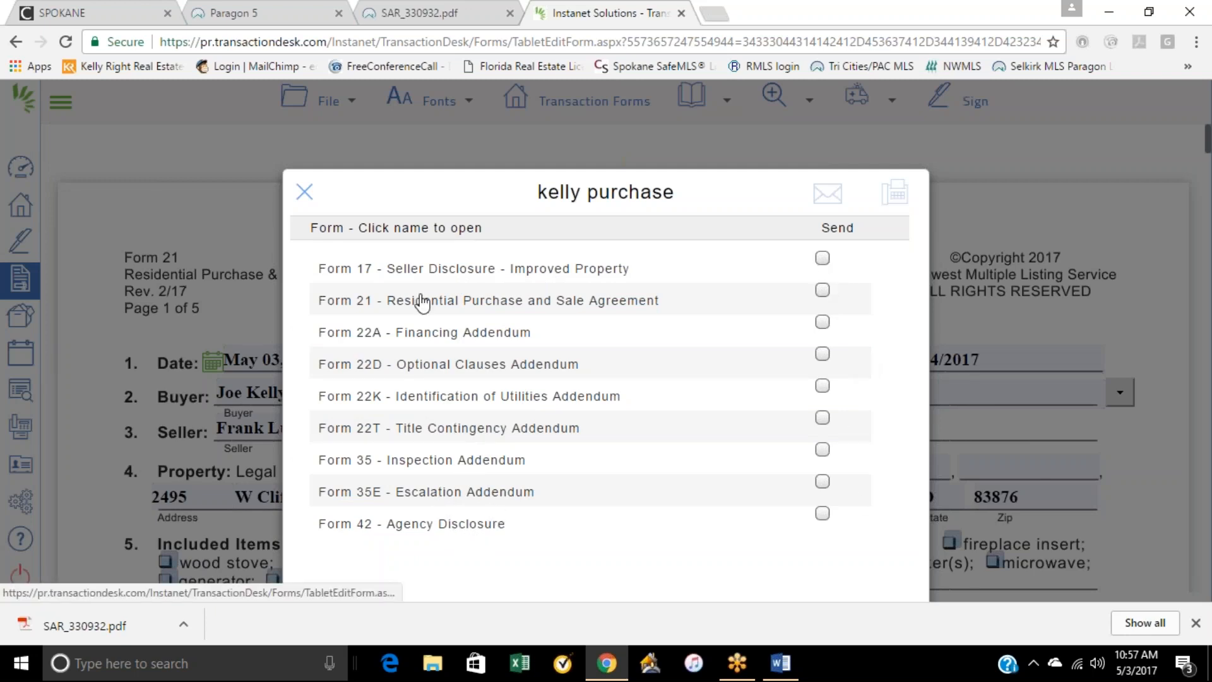
pyautogui.click(304, 191)
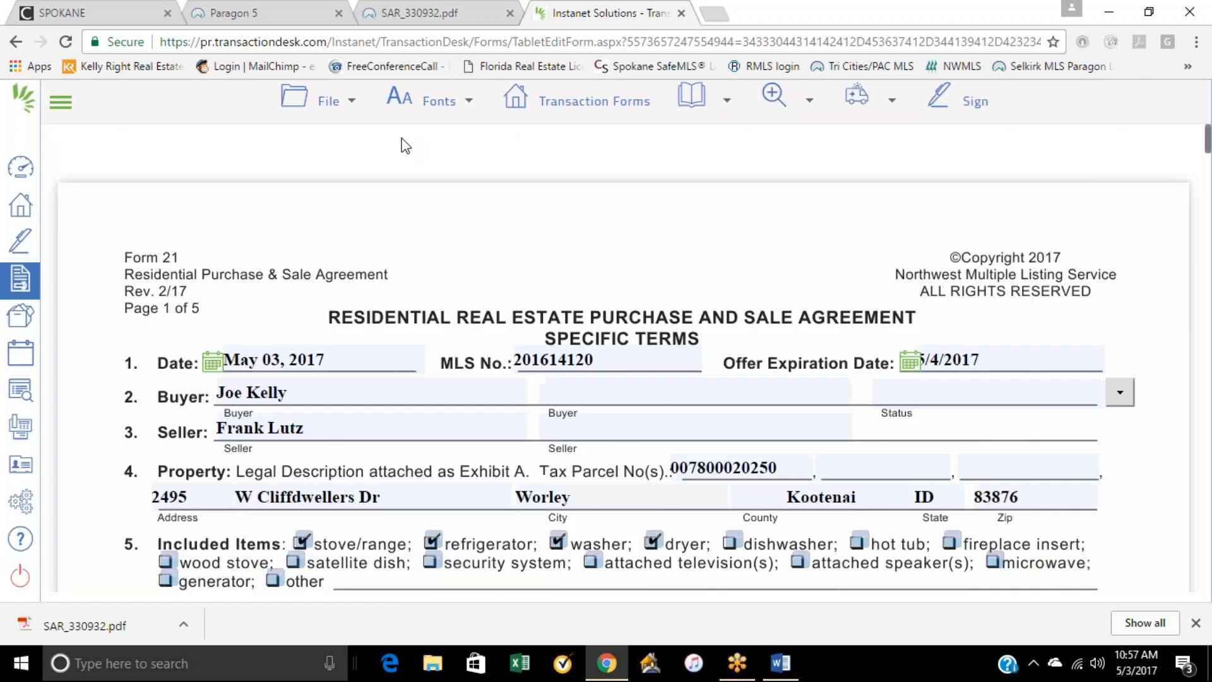
pyautogui.click(559, 107)
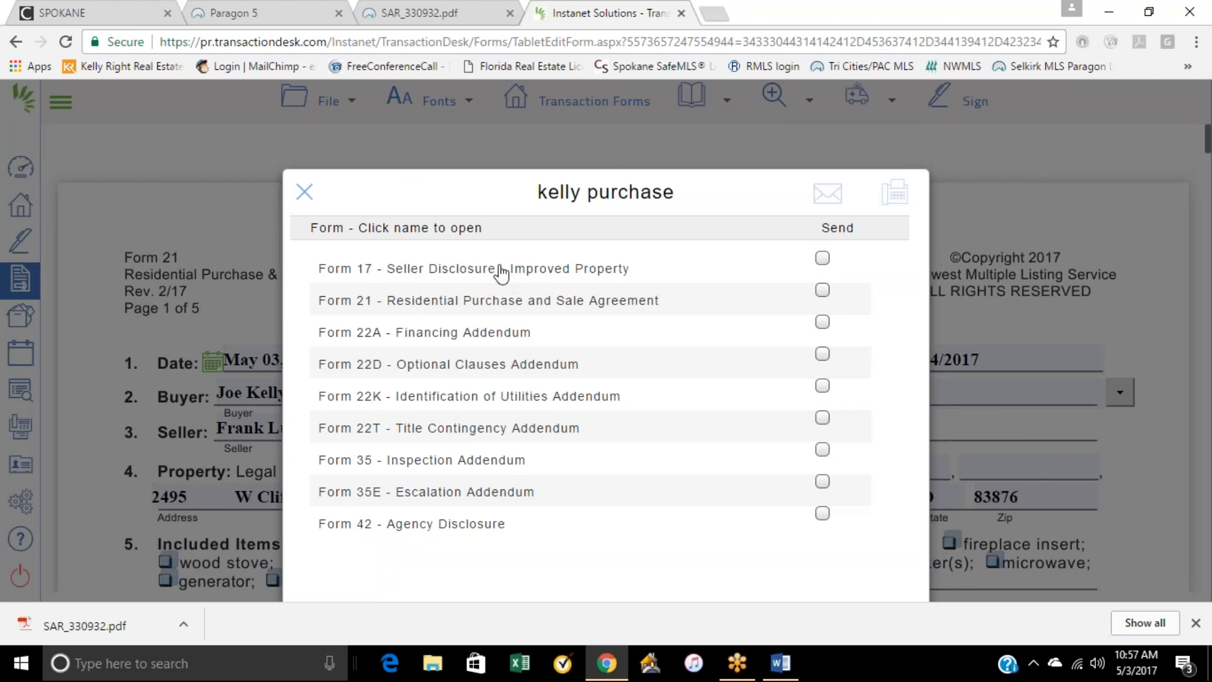
pyautogui.click(478, 333)
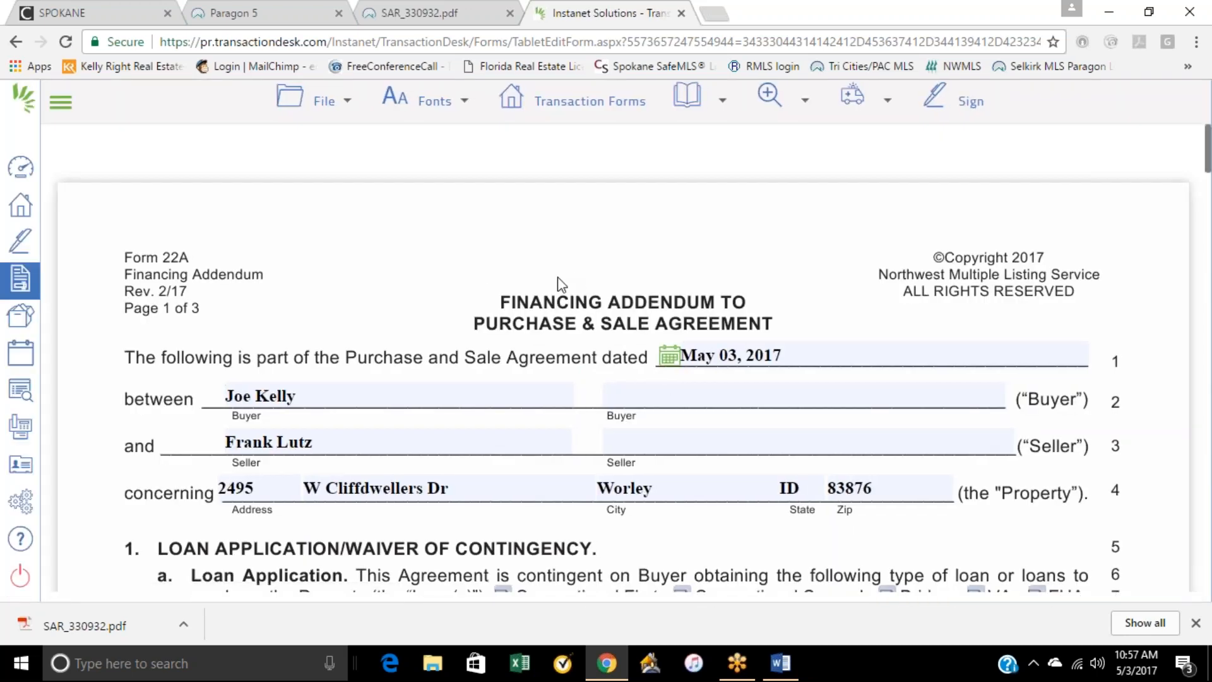
# Step: Make the financing addendum contingent on a Conventional First loan with the buyer paying 20% of the purchase price down
pyautogui.scroll(-3, 359, 414)
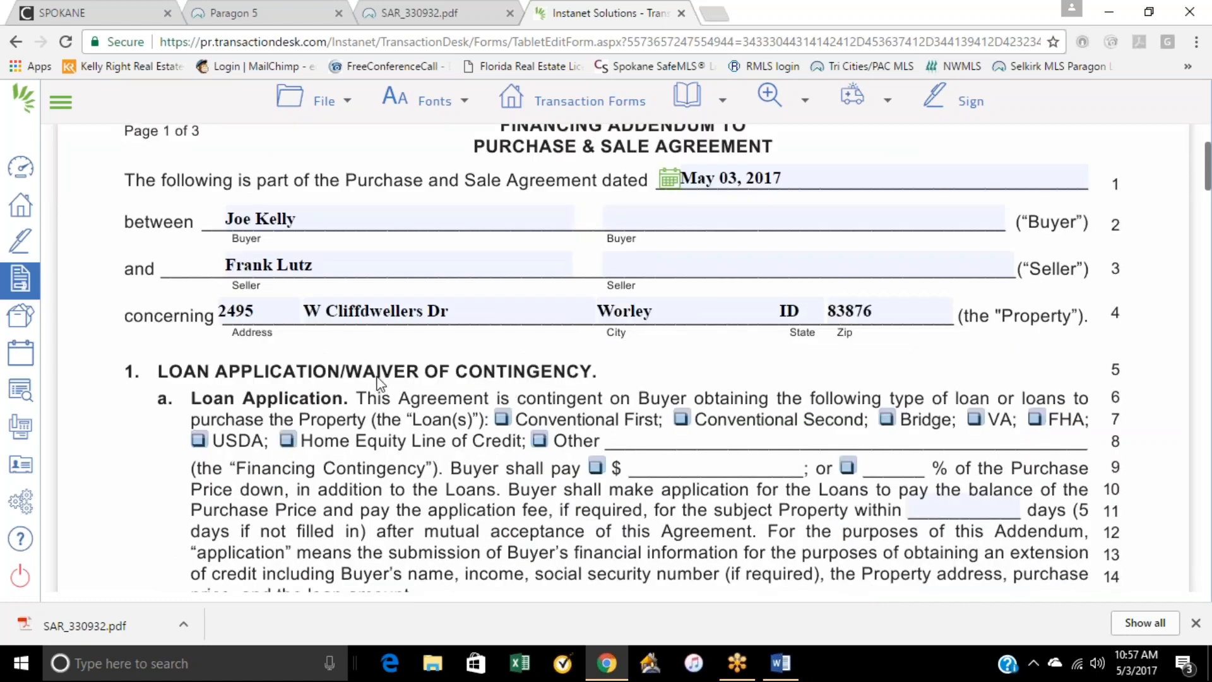
pyautogui.scroll(3, 378, 383)
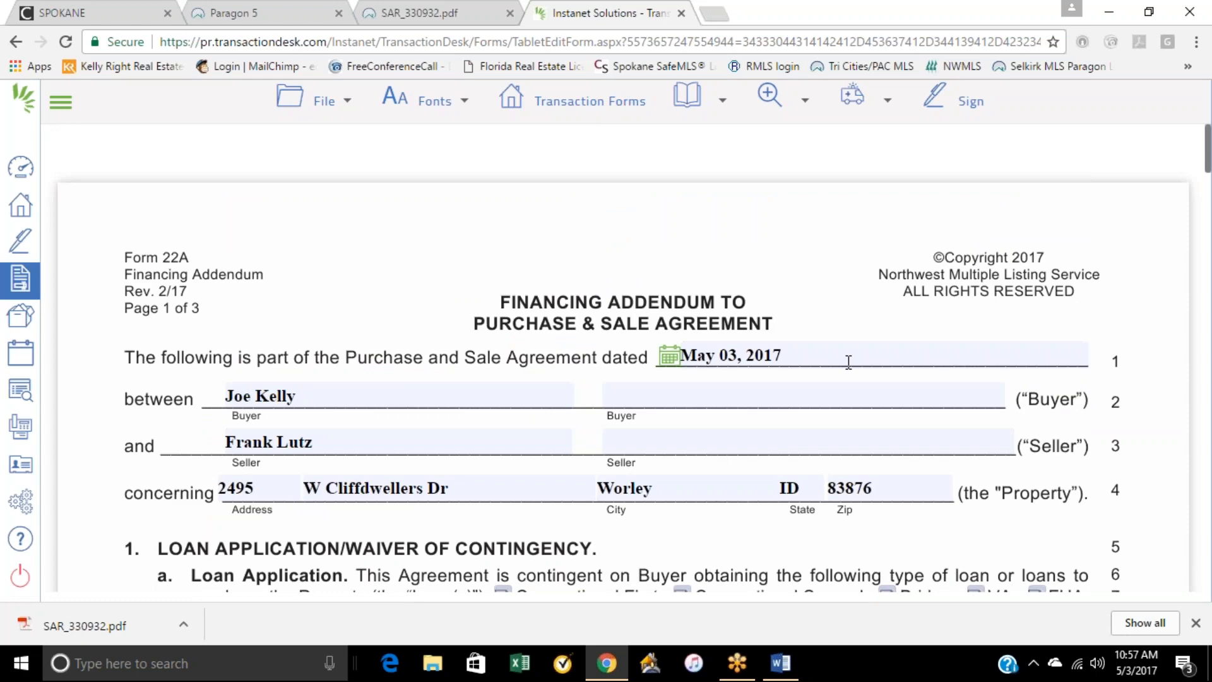
pyautogui.scroll(-4, 523, 490)
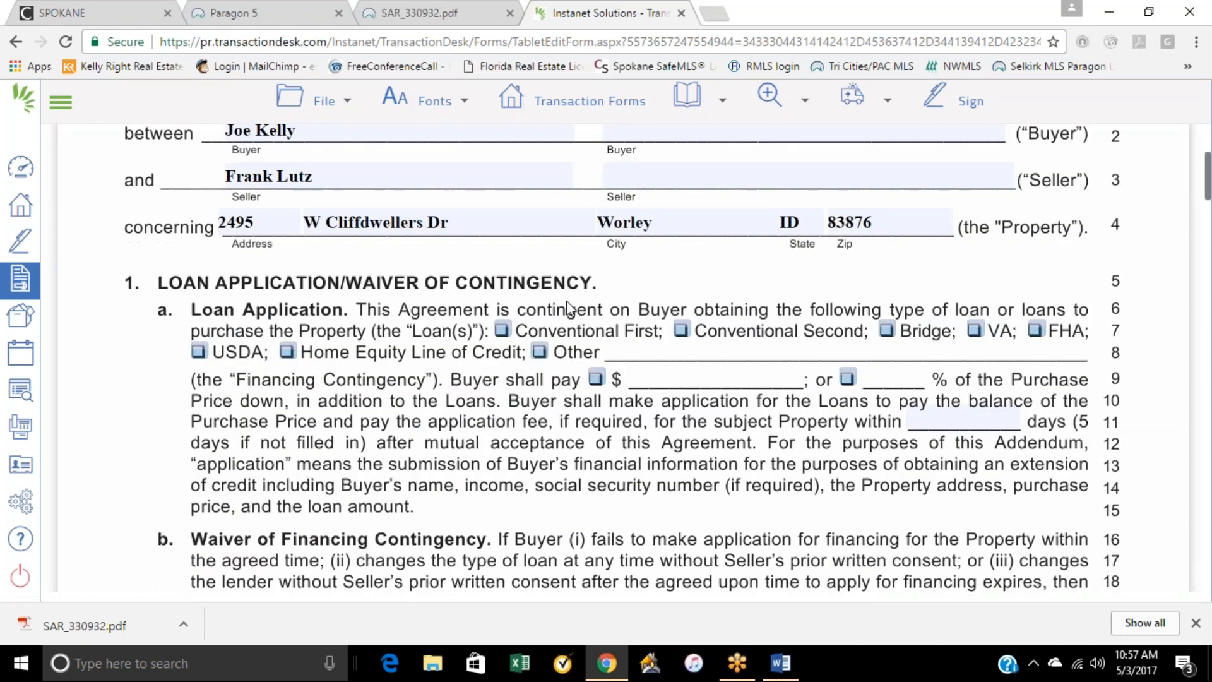
pyautogui.click(503, 332)
pyautogui.click(847, 377)
pyautogui.click(890, 375)
pyautogui.write('20')
pyautogui.click(663, 470)
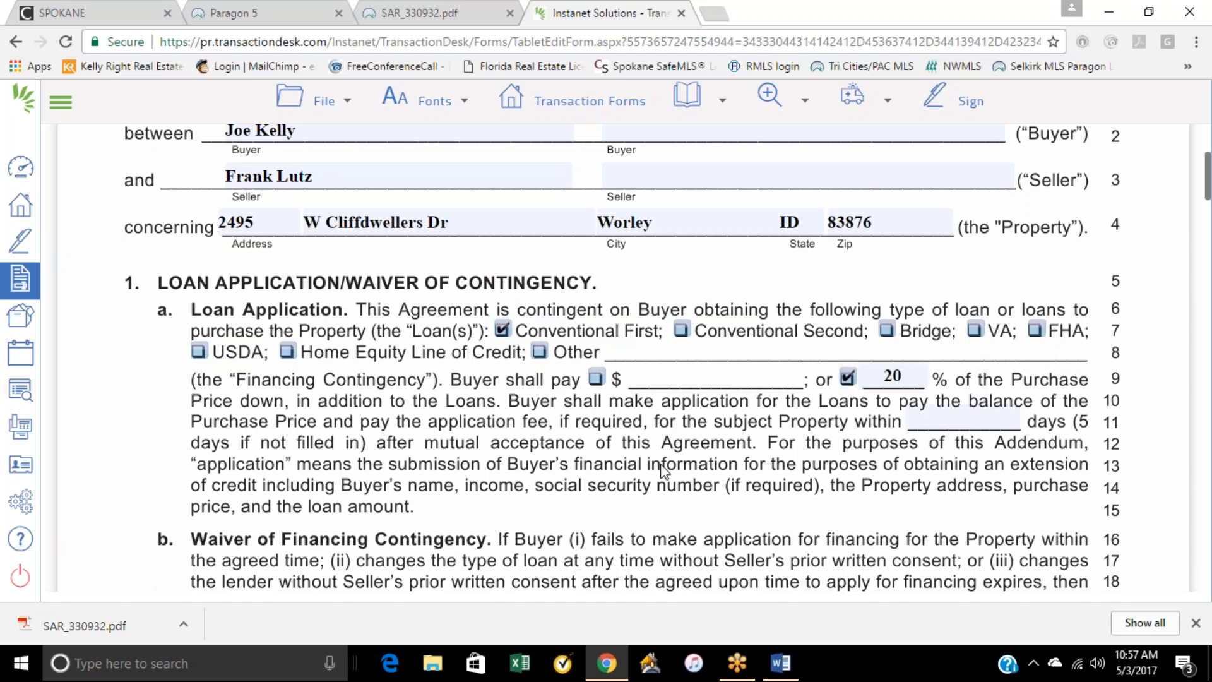
# Step: Try 3% and 1.5% of the purchase price as the seller's share in the Loan Cost Provisions, and clear the value
pyautogui.scroll(-3, 663, 470)
pyautogui.scroll(-3, 688, 436)
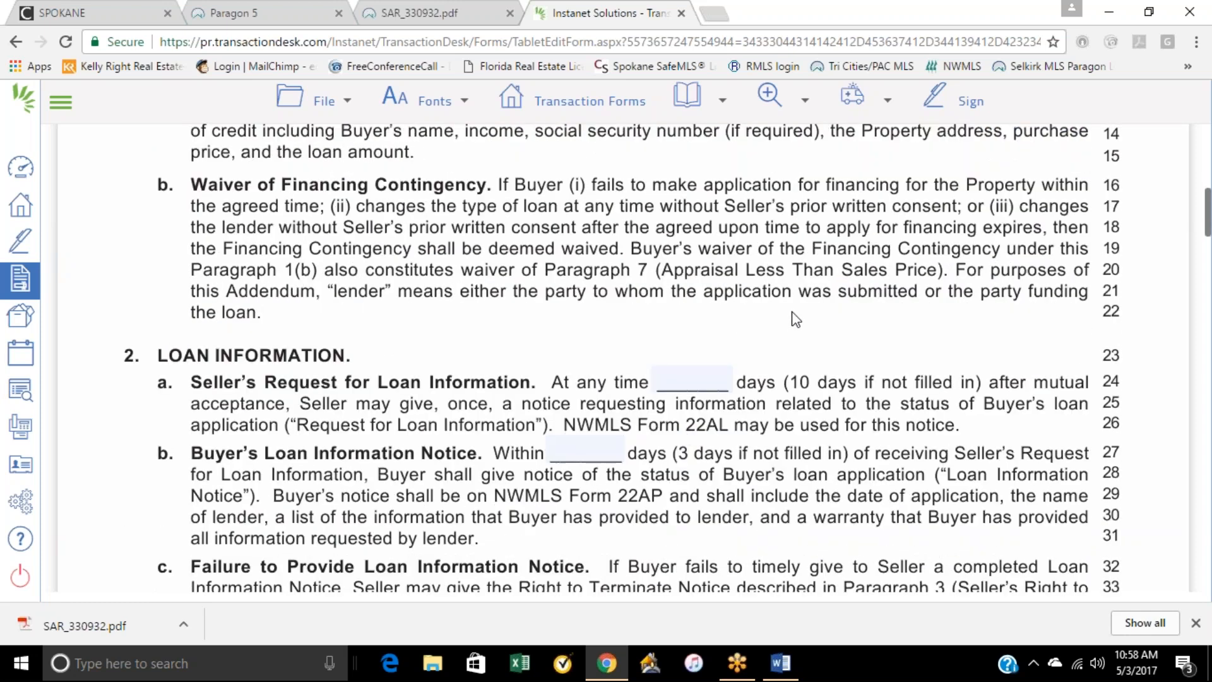
pyautogui.scroll(-4, 792, 317)
pyautogui.scroll(-9, 629, 359)
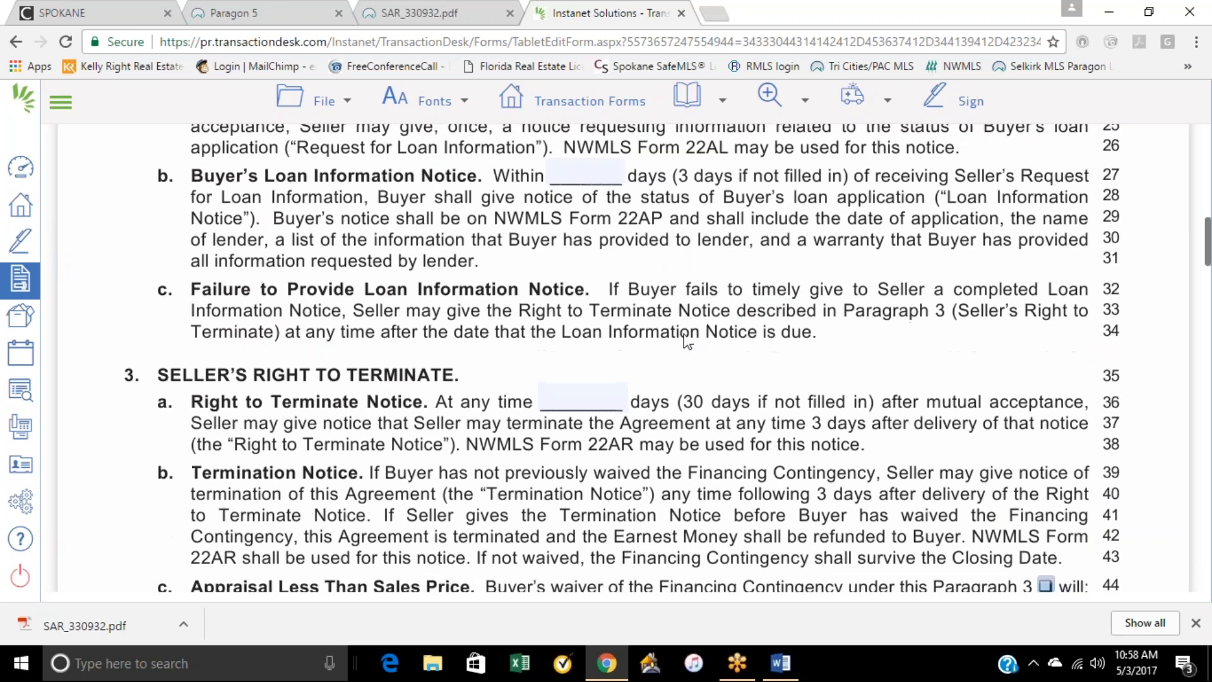
pyautogui.scroll(-3, 630, 365)
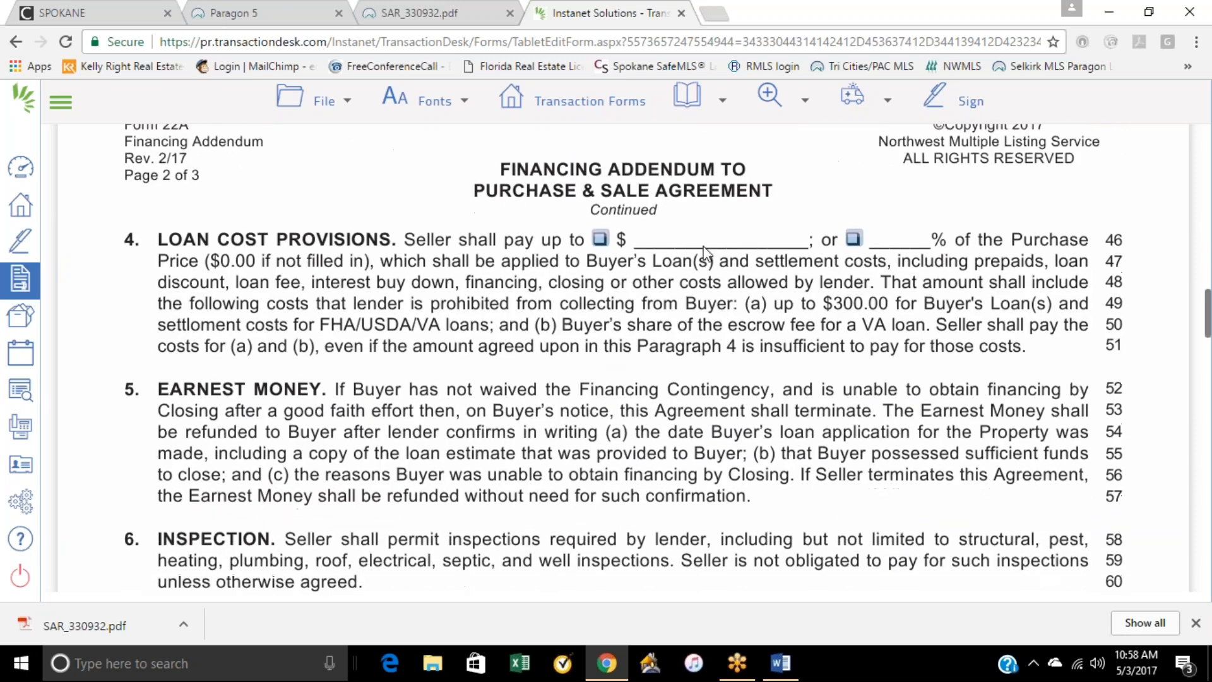
pyautogui.click(853, 240)
pyautogui.click(908, 241)
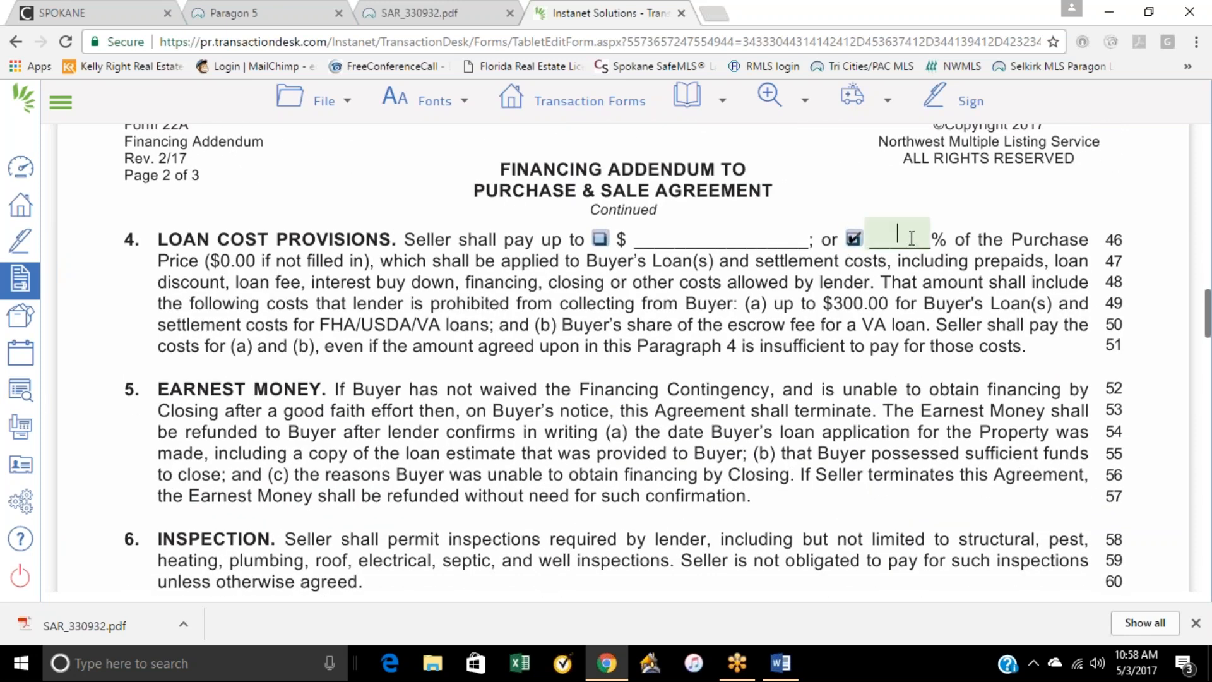
pyautogui.write('3')
pyautogui.press('BackSpace')
pyautogui.write('1.5')
pyautogui.press('BackSpace')
pyautogui.press('BackSpace')
pyautogui.press('BackSpace')
# Step: Try a fixed amount of $6000 as the seller's share in the Loan Cost Provisions, and deselect that option
pyautogui.click(599, 239)
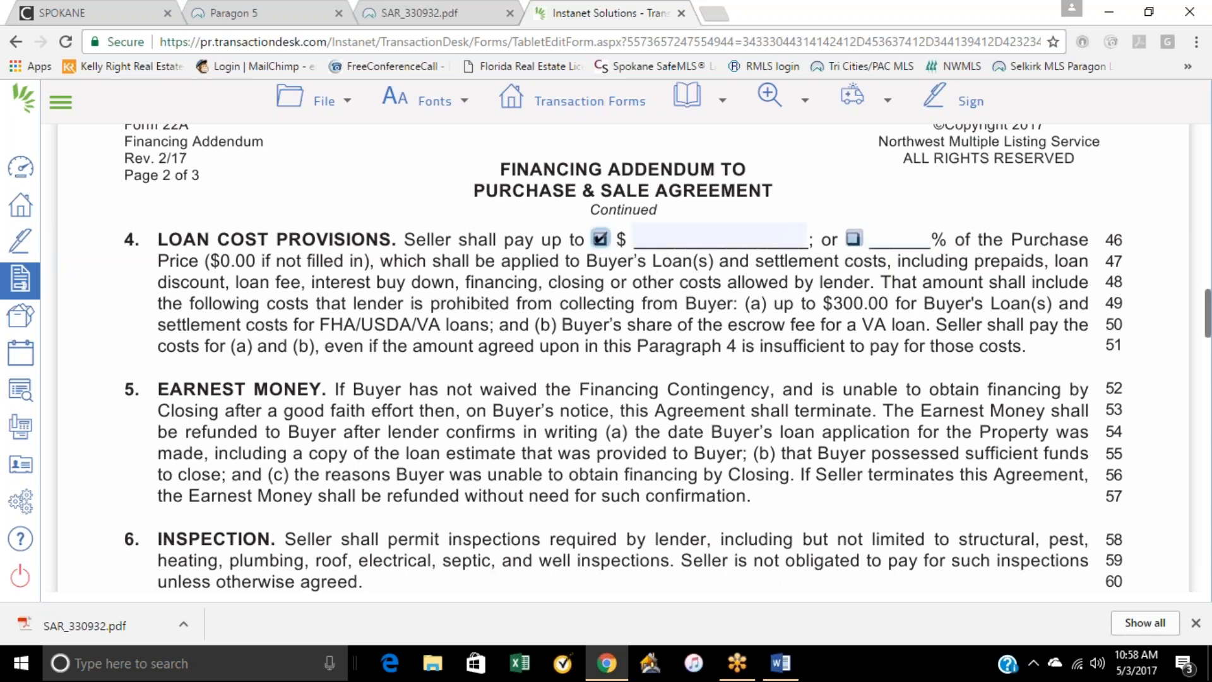
pyautogui.click(668, 237)
pyautogui.write('6000')
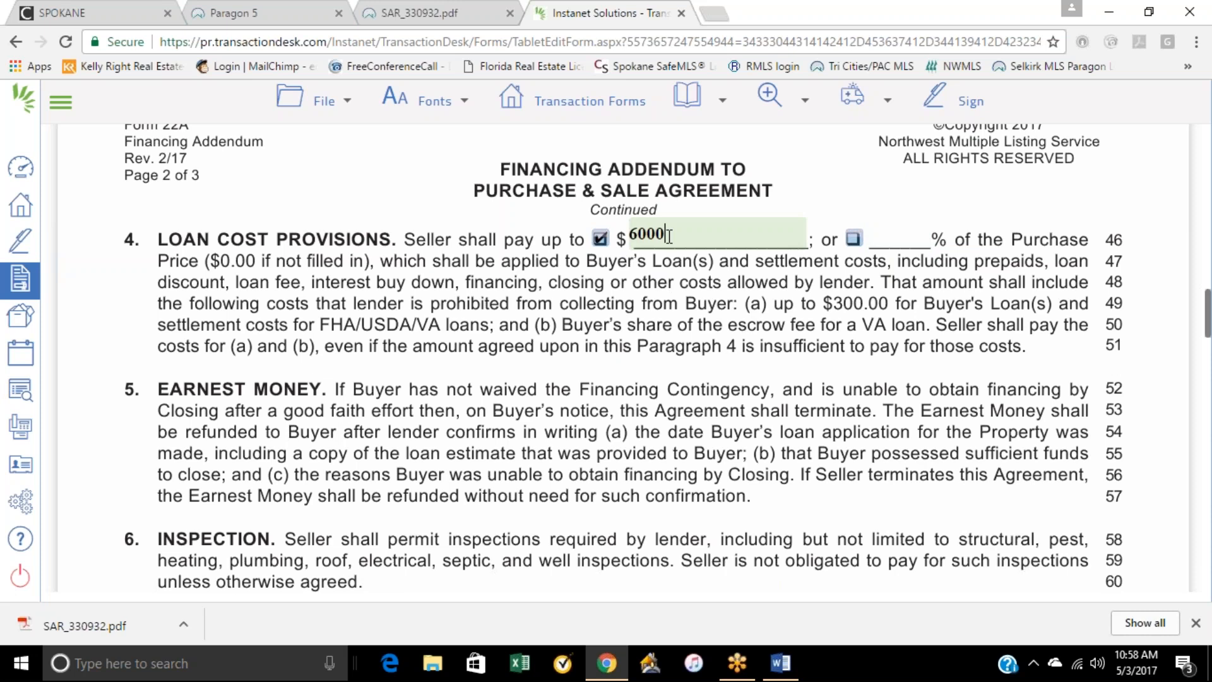
pyautogui.click(601, 241)
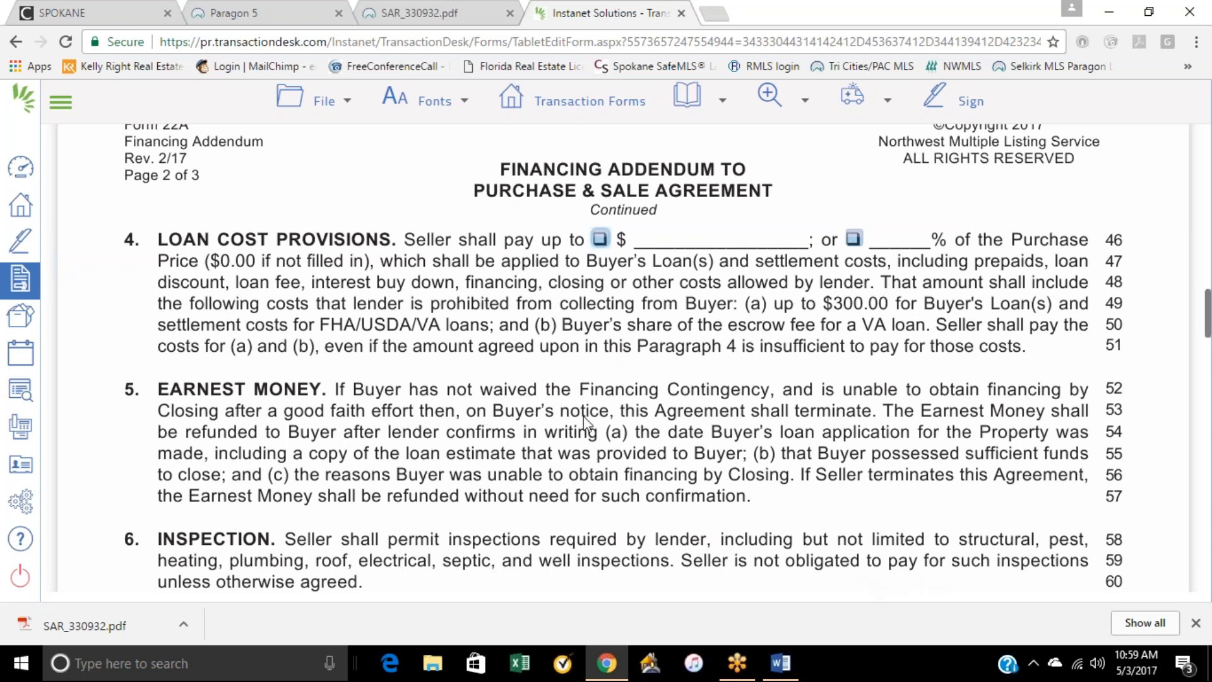
# Step: Review the inspection and Appraisal Less Than Sale Price provisions of the financing addendum
pyautogui.scroll(-2, 587, 422)
pyautogui.scroll(-4, 587, 422)
pyautogui.scroll(1, 631, 394)
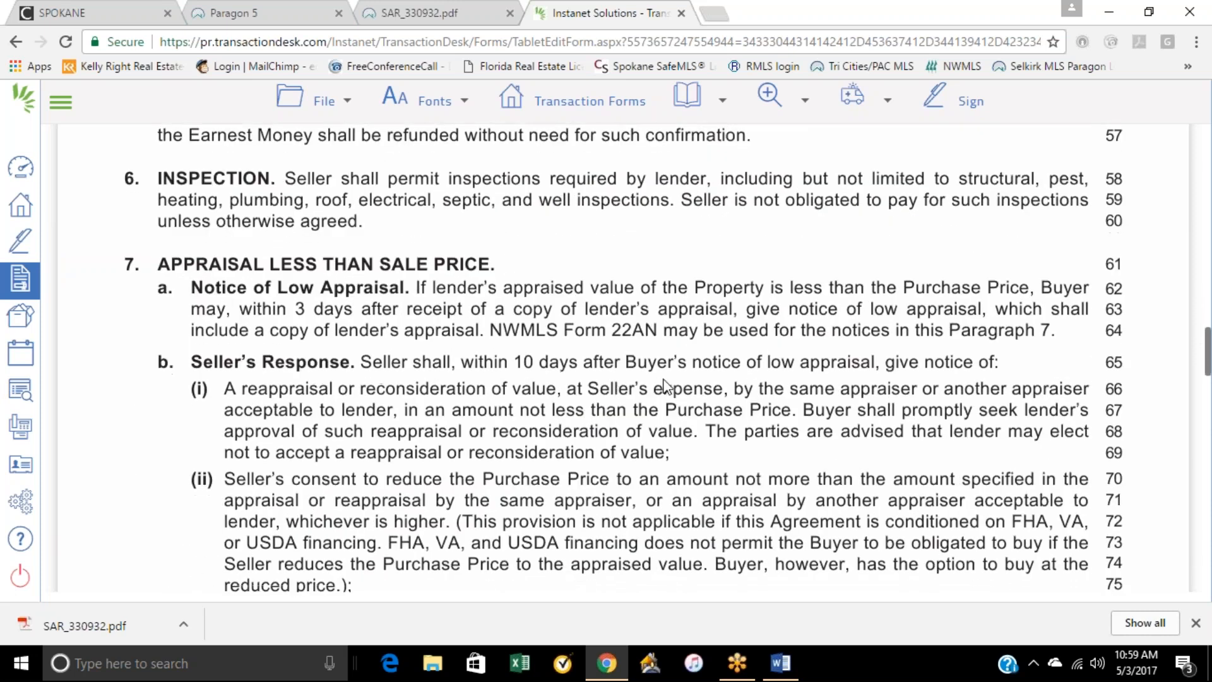
pyautogui.scroll(-5, 665, 385)
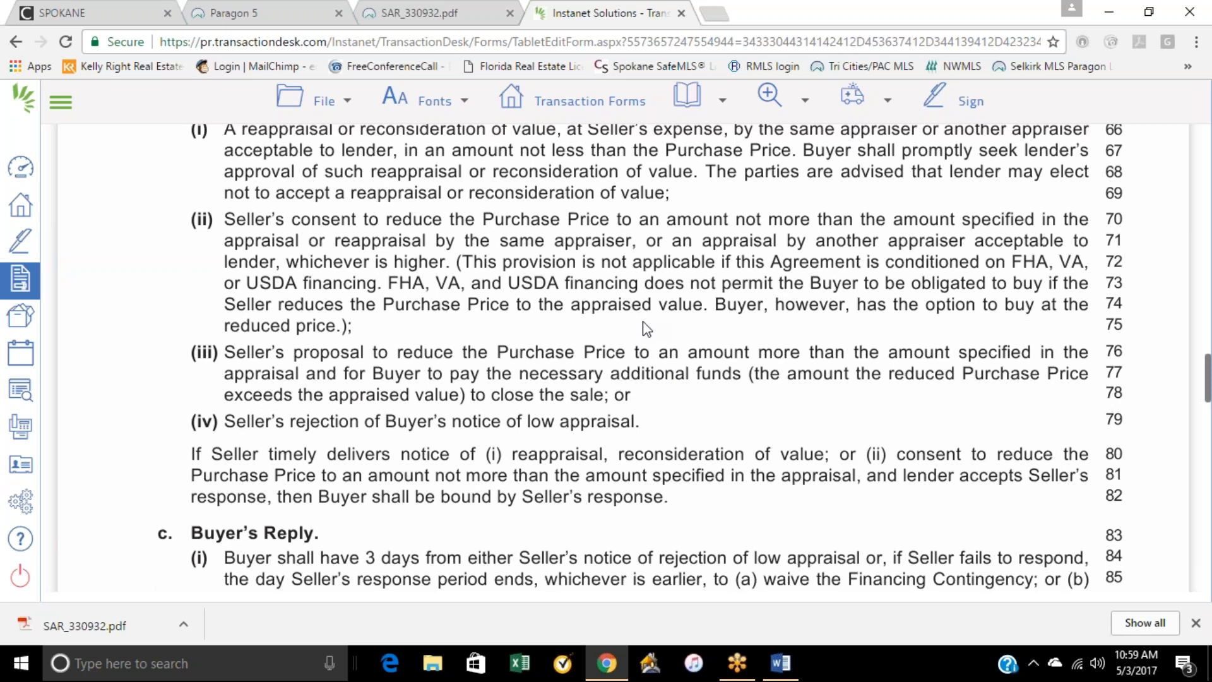
pyautogui.scroll(20, 645, 326)
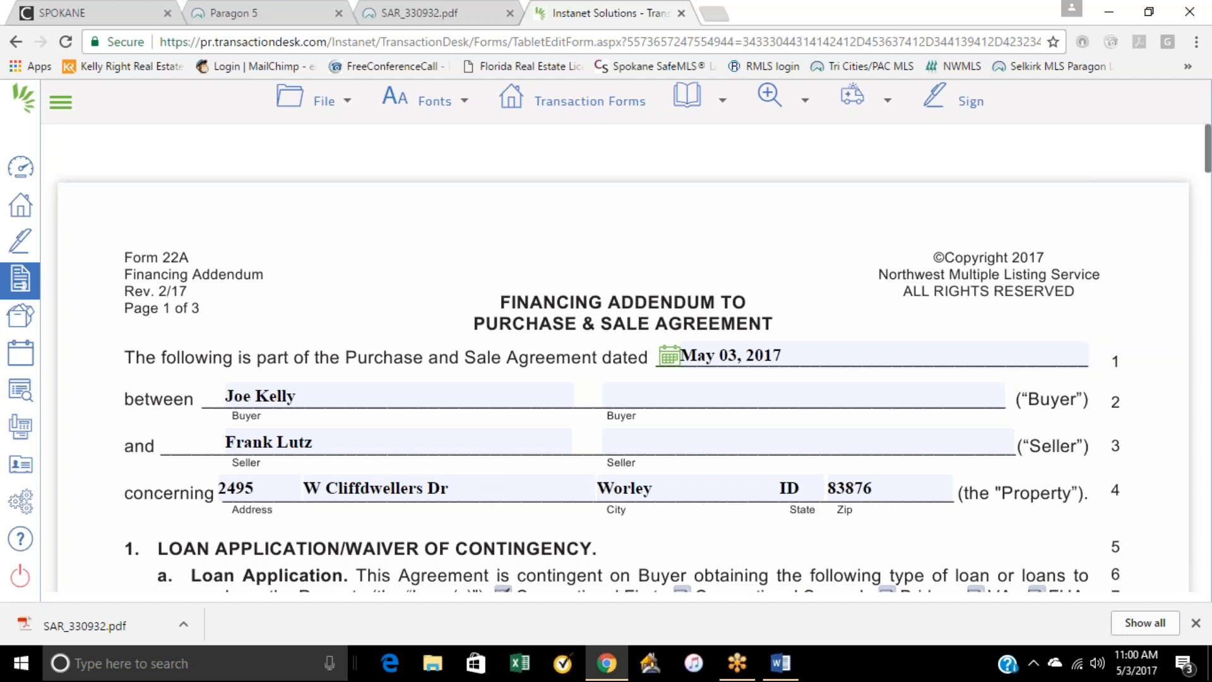
# Step: Save the financing addendum and open Form 22D - Optional Clauses Addendum from the transaction's forms
pyautogui.scroll(-5, 558, 341)
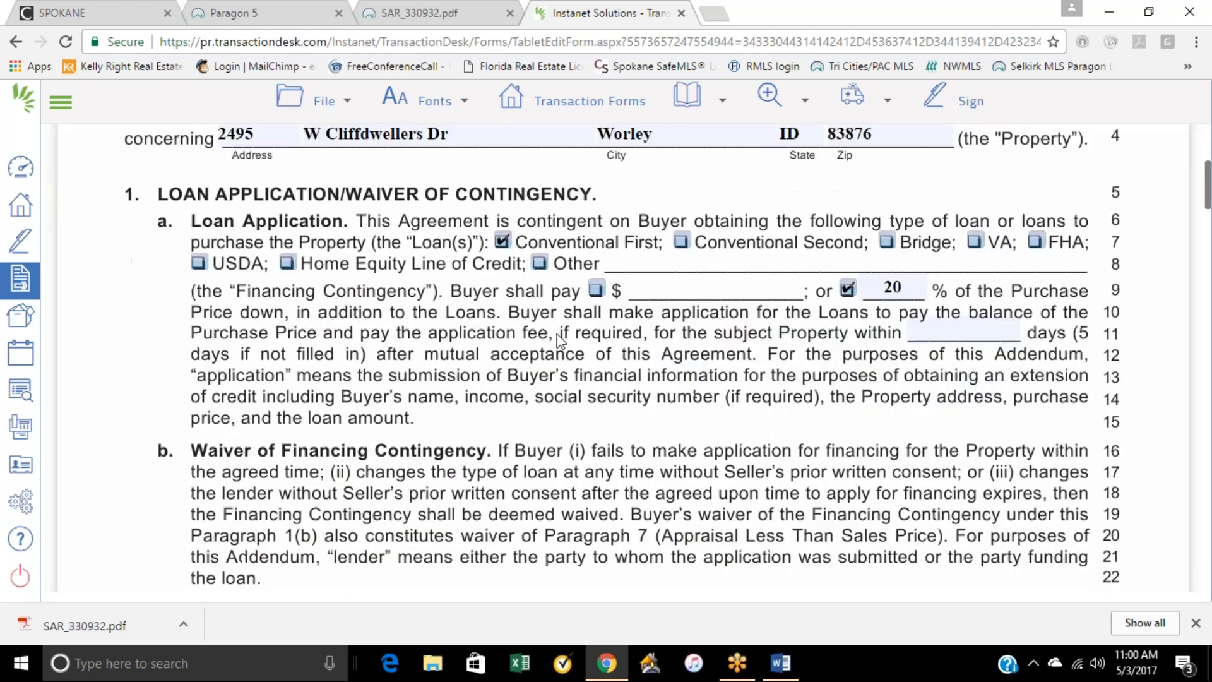
pyautogui.scroll(-15, 786, 319)
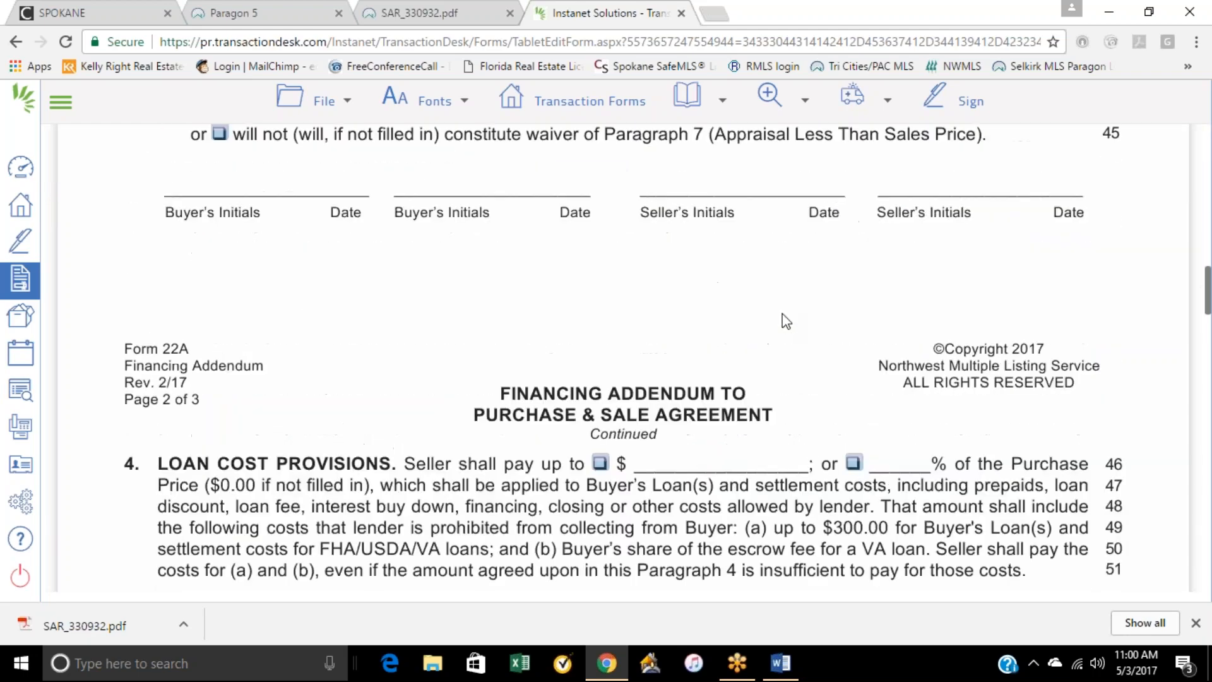
pyautogui.scroll(20, 782, 328)
pyautogui.click(322, 101)
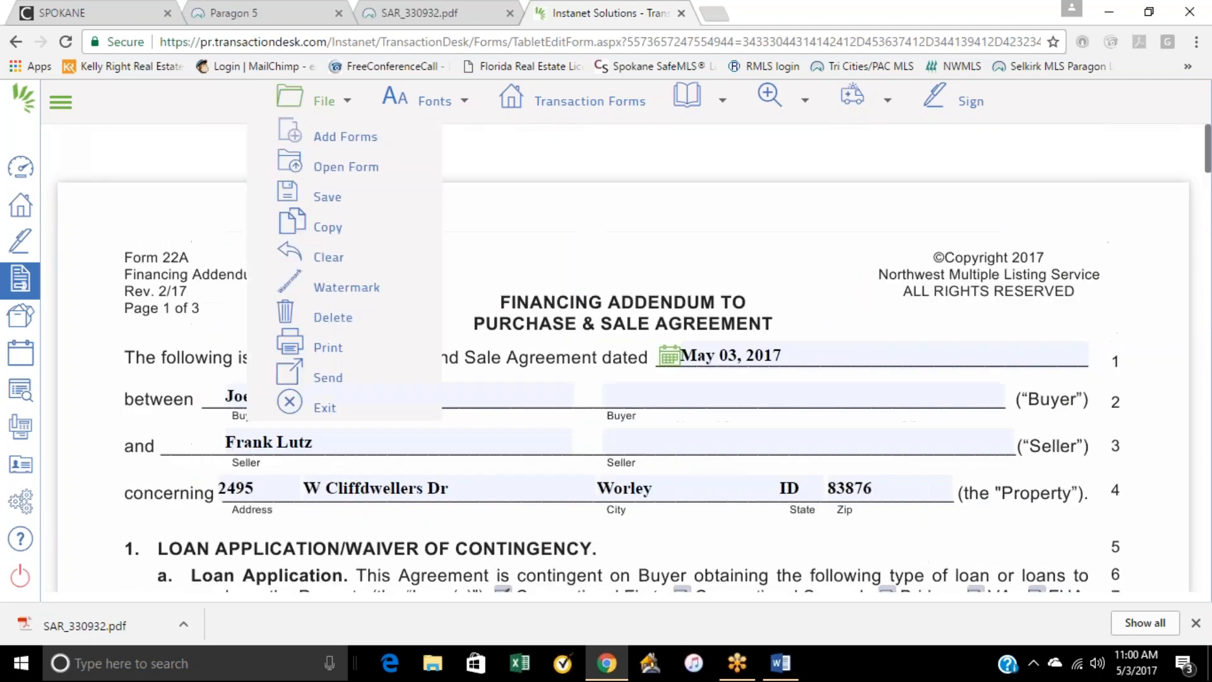
pyautogui.moveTo(327, 199)
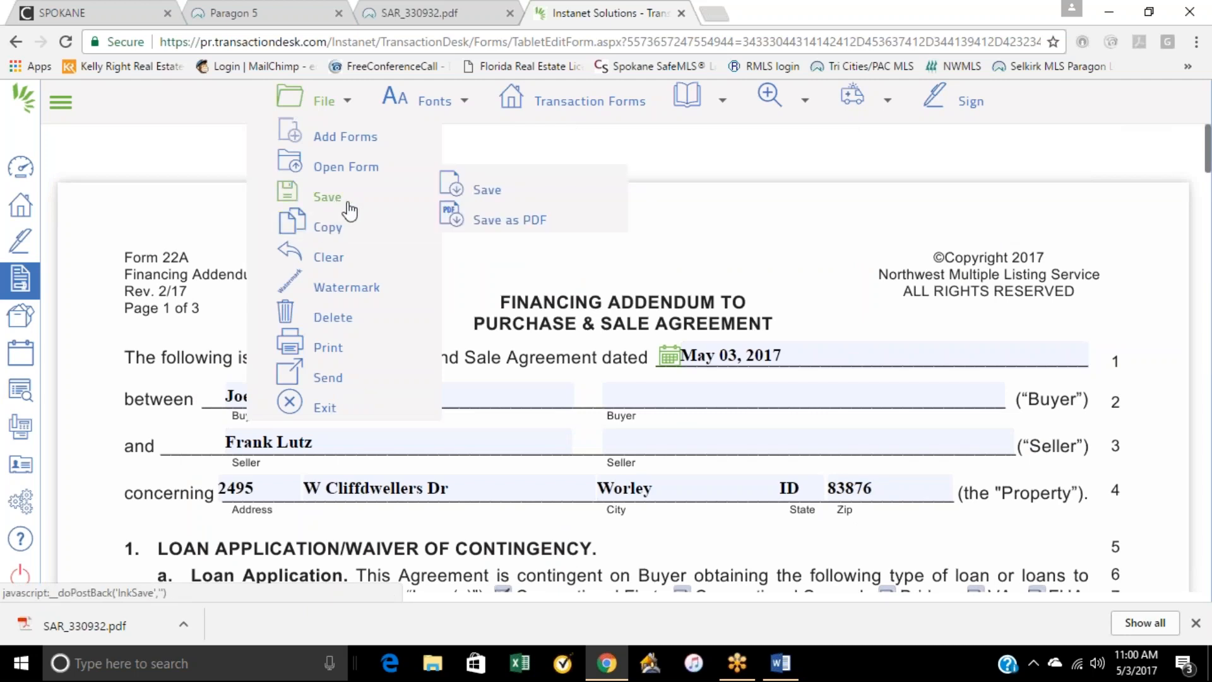
pyautogui.click(478, 190)
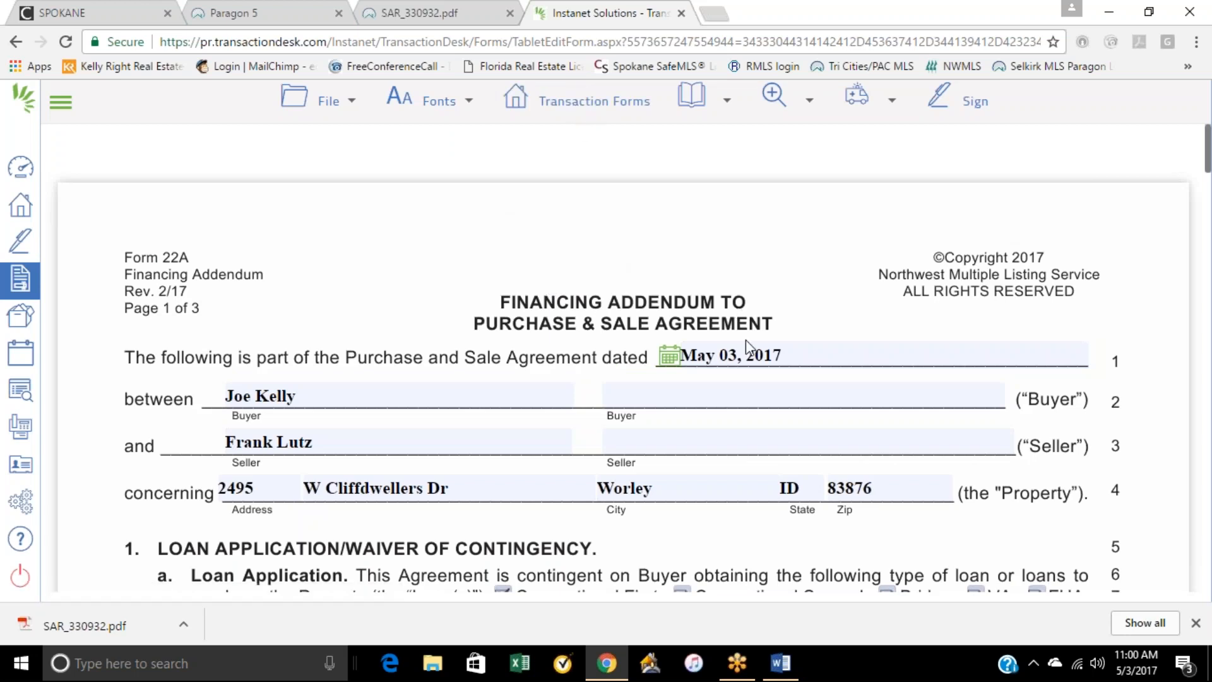
pyautogui.click(586, 106)
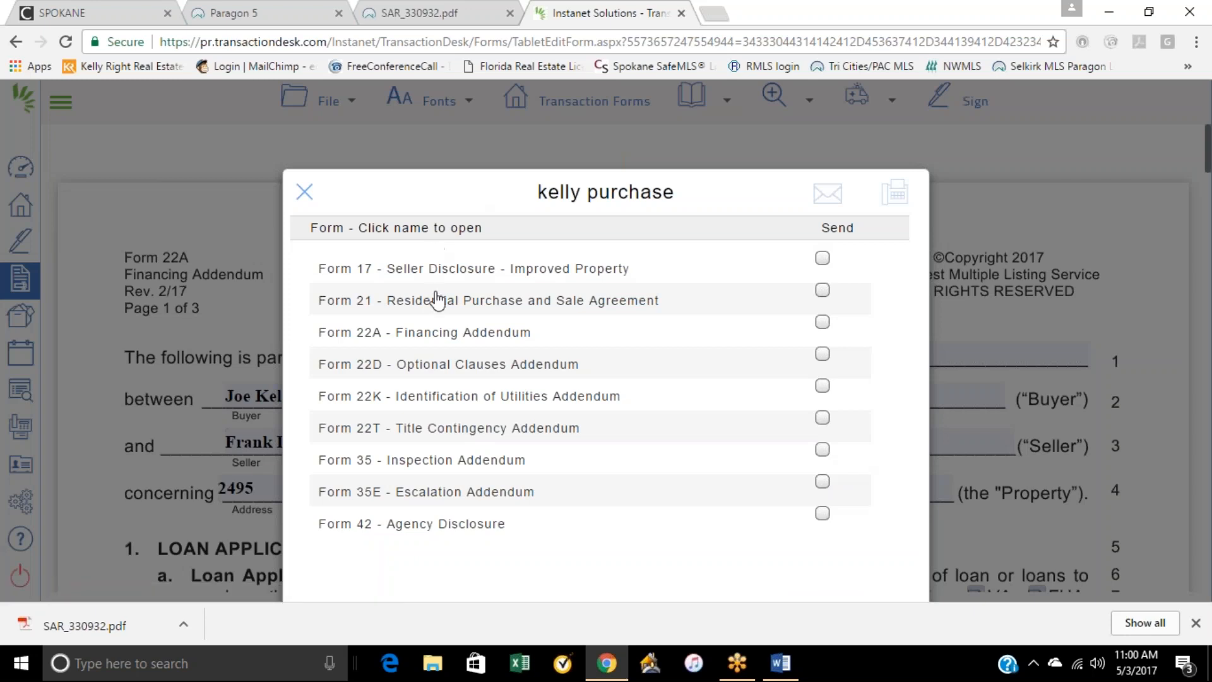
pyautogui.click(454, 369)
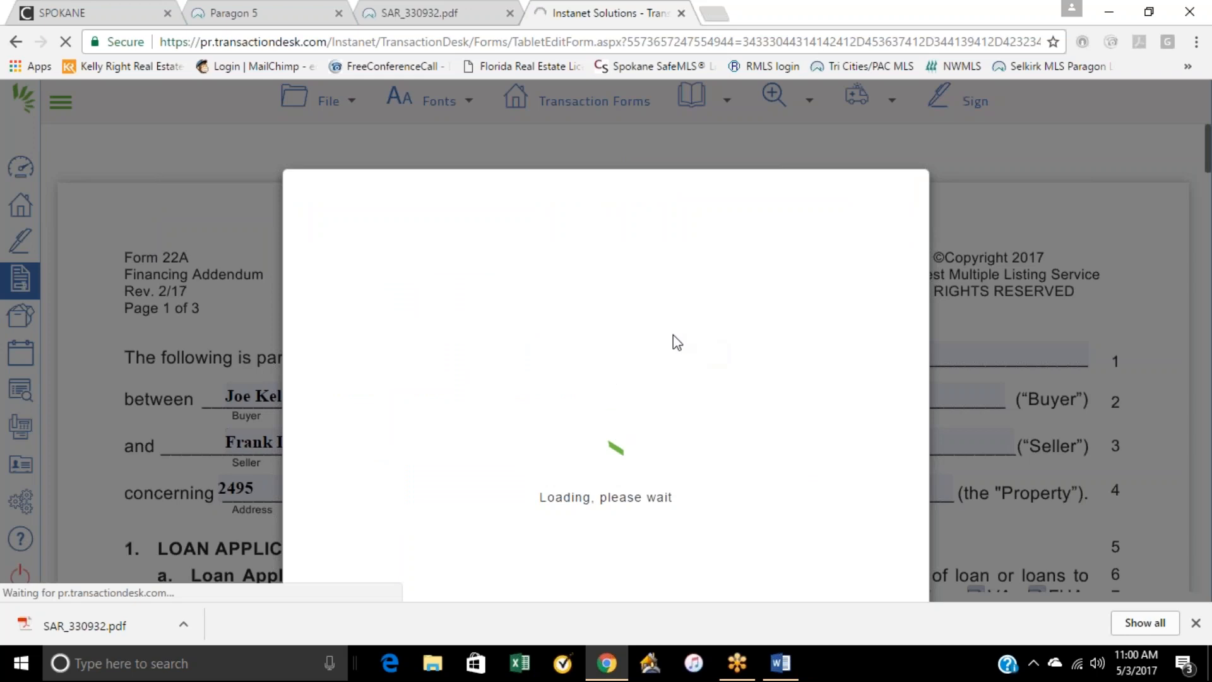
# Step: Include the Square Footage/Lot Size/Encroachments clause and the Standard Owner's Coverage title insurance option in the addendum
pyautogui.scroll(-5, 630, 385)
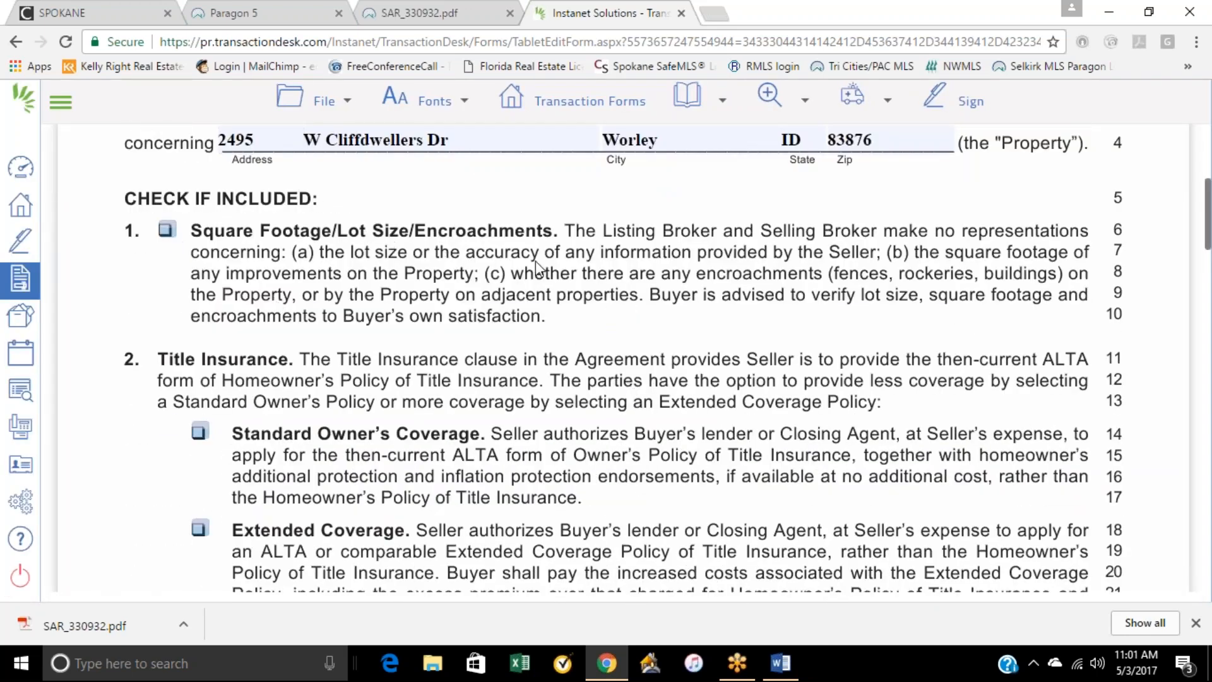
pyautogui.click(167, 232)
pyautogui.scroll(-2, 328, 312)
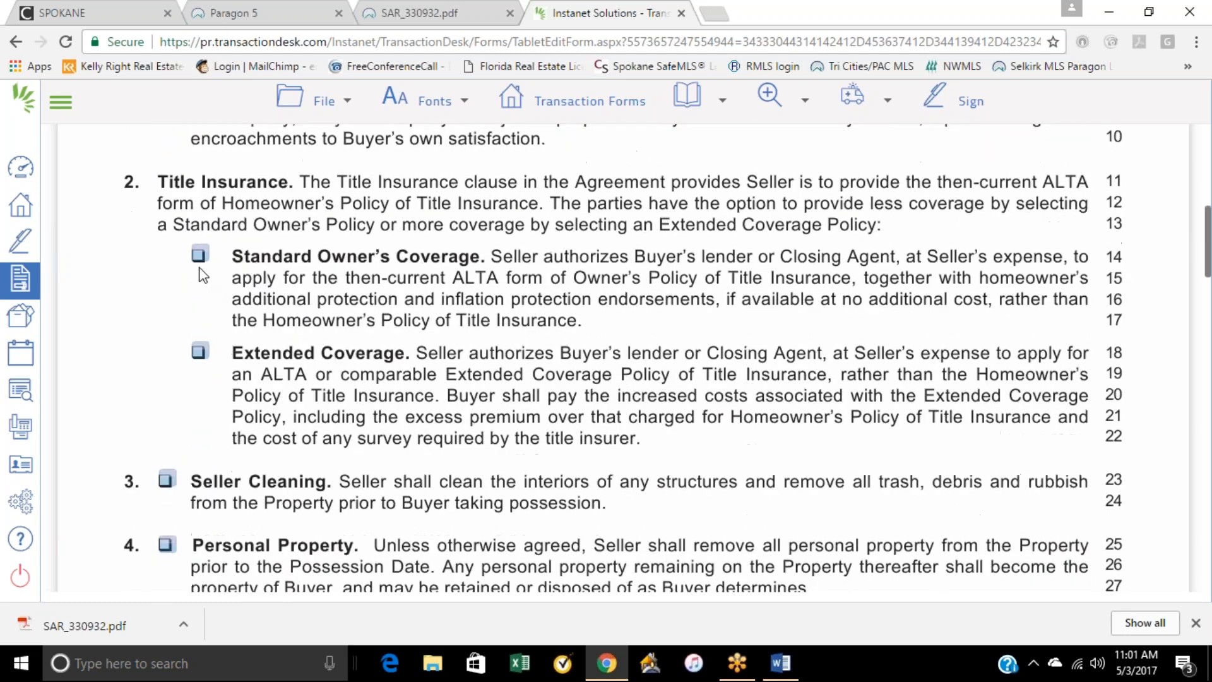
pyautogui.click(199, 259)
pyautogui.scroll(-3, 354, 360)
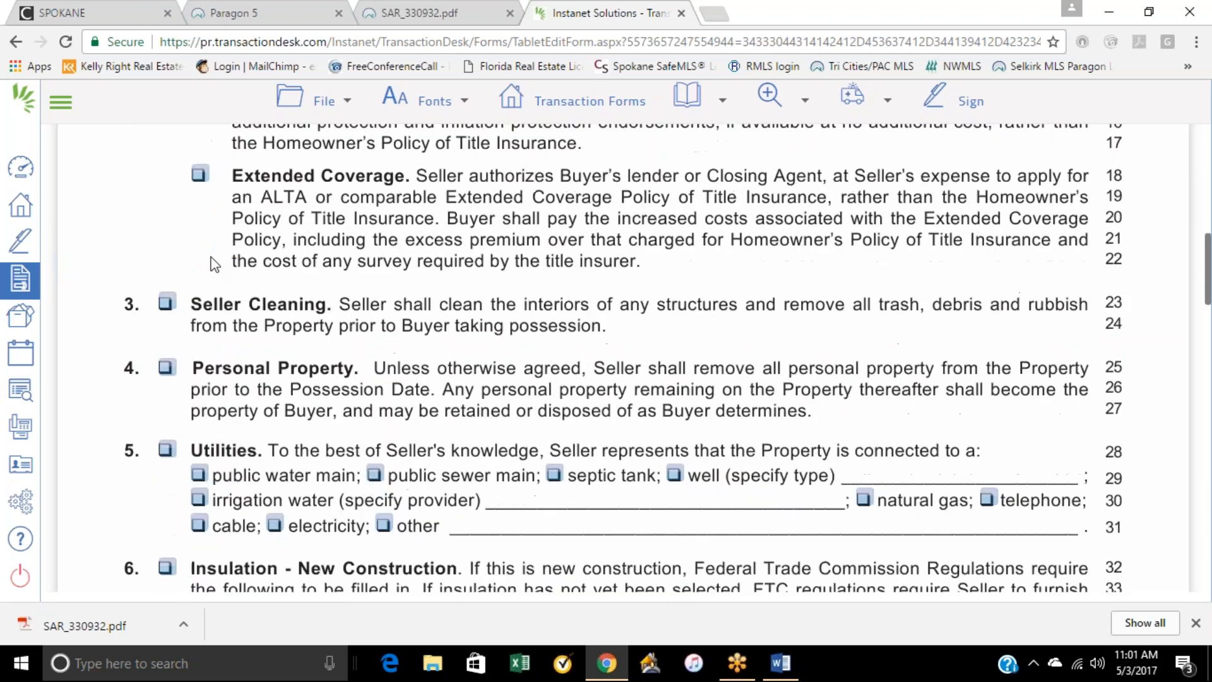
# Step: Include the Excluded Item(s) clause and list "chandalier" as the excluded item
pyautogui.scroll(-1, 187, 344)
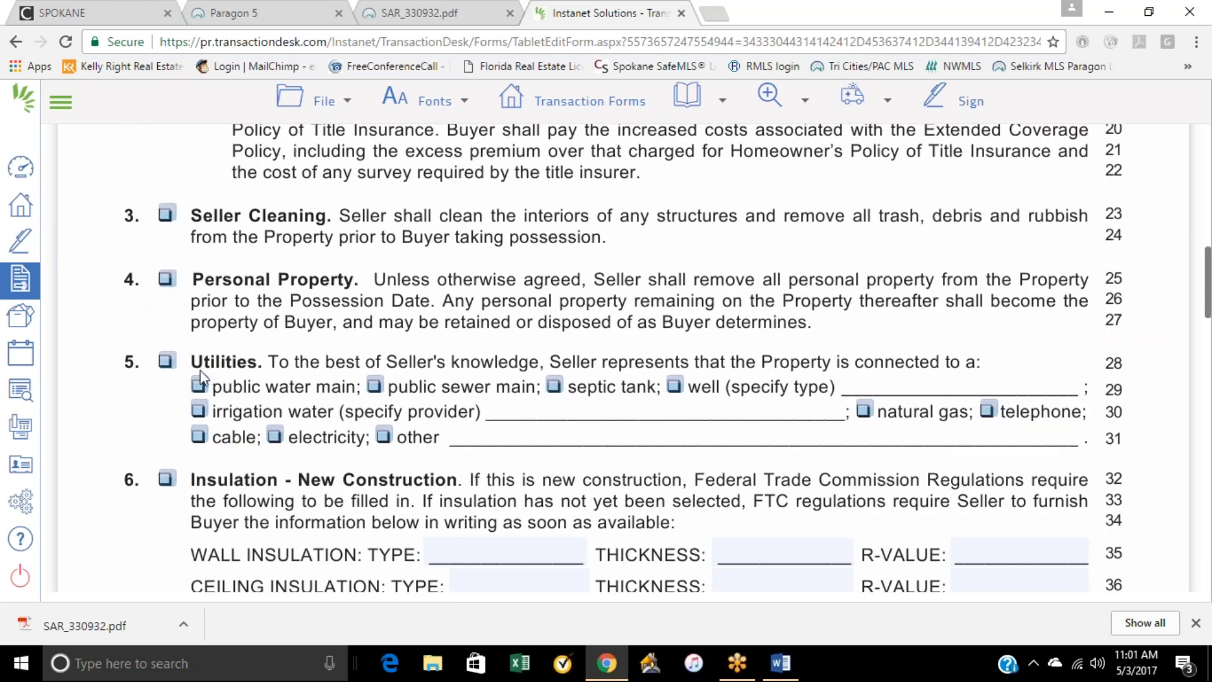
pyautogui.scroll(-5, 314, 398)
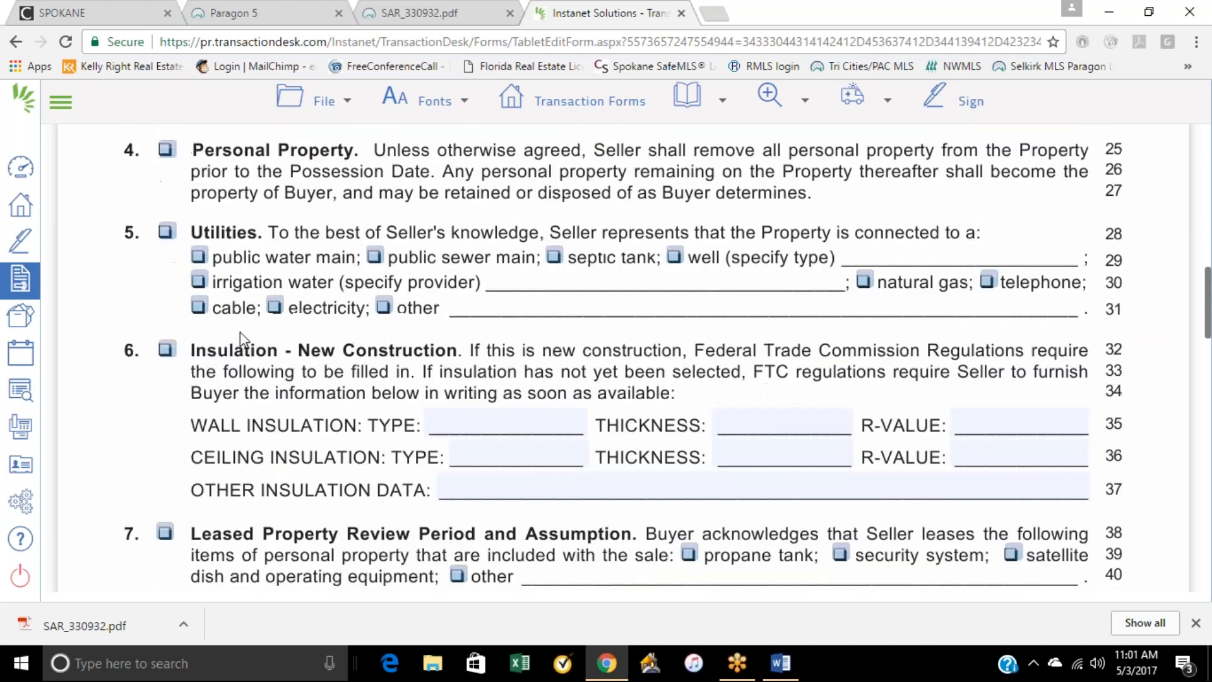
pyautogui.scroll(-9, 241, 346)
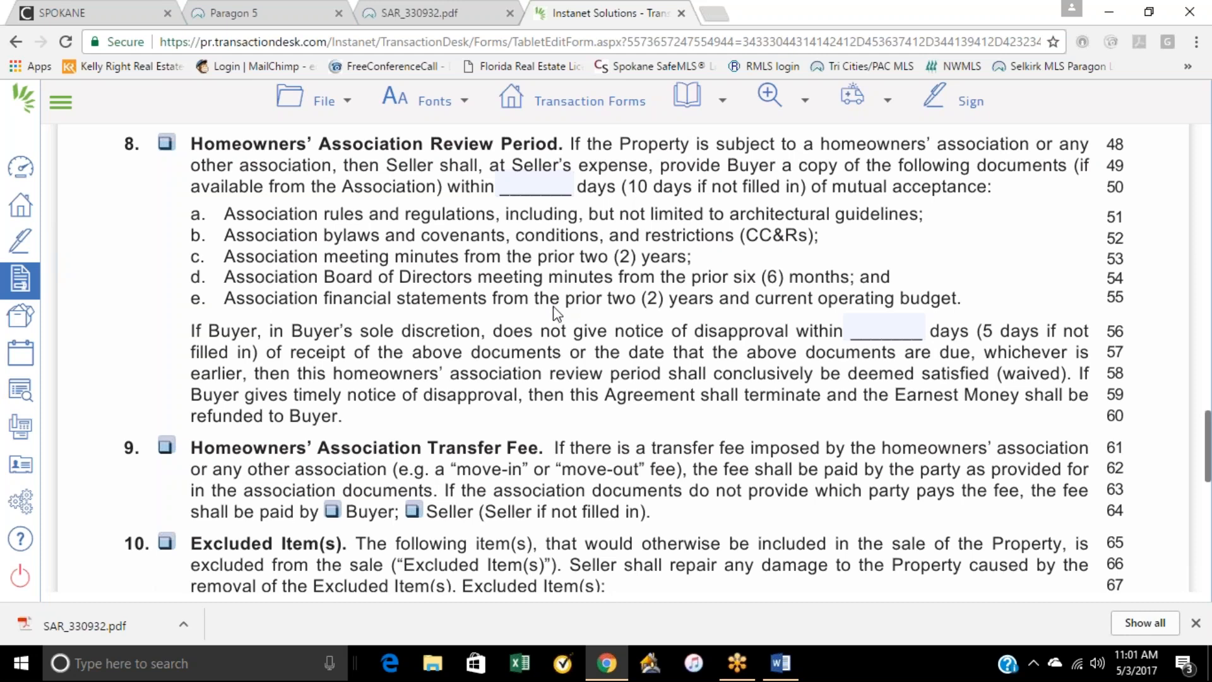
pyautogui.scroll(-1, 344, 399)
pyautogui.scroll(-1, 316, 190)
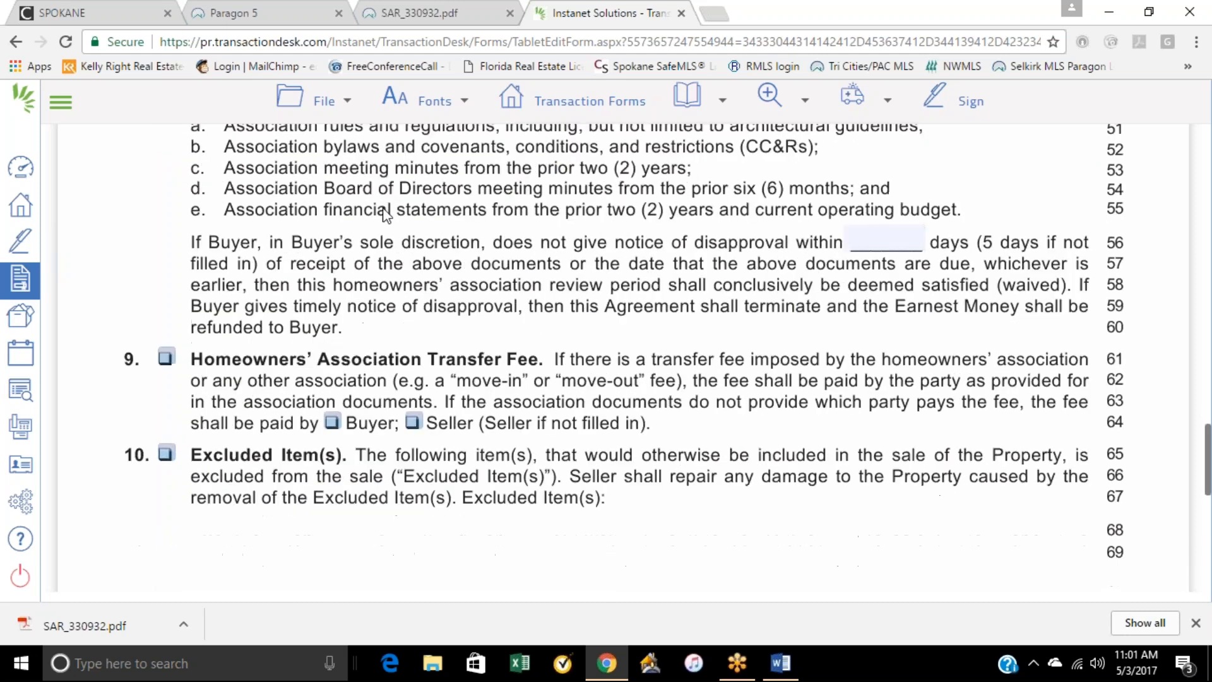
pyautogui.scroll(-1, 278, 442)
pyautogui.scroll(-1, 278, 441)
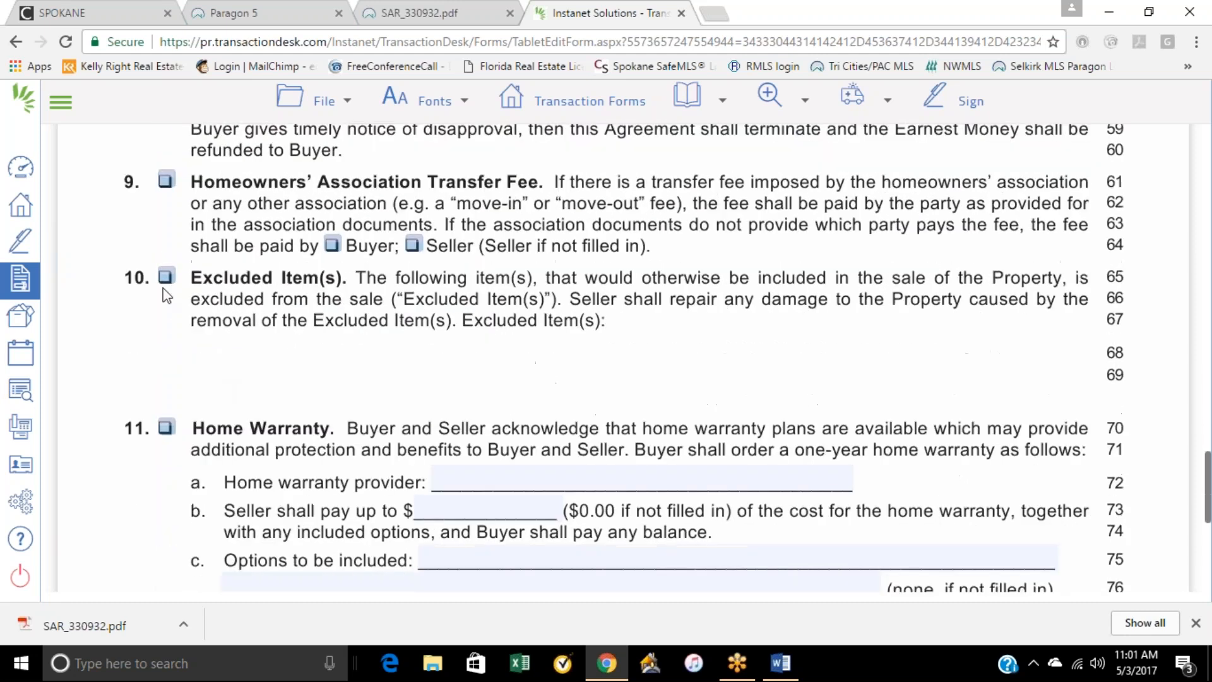
pyautogui.click(165, 276)
pyautogui.click(310, 350)
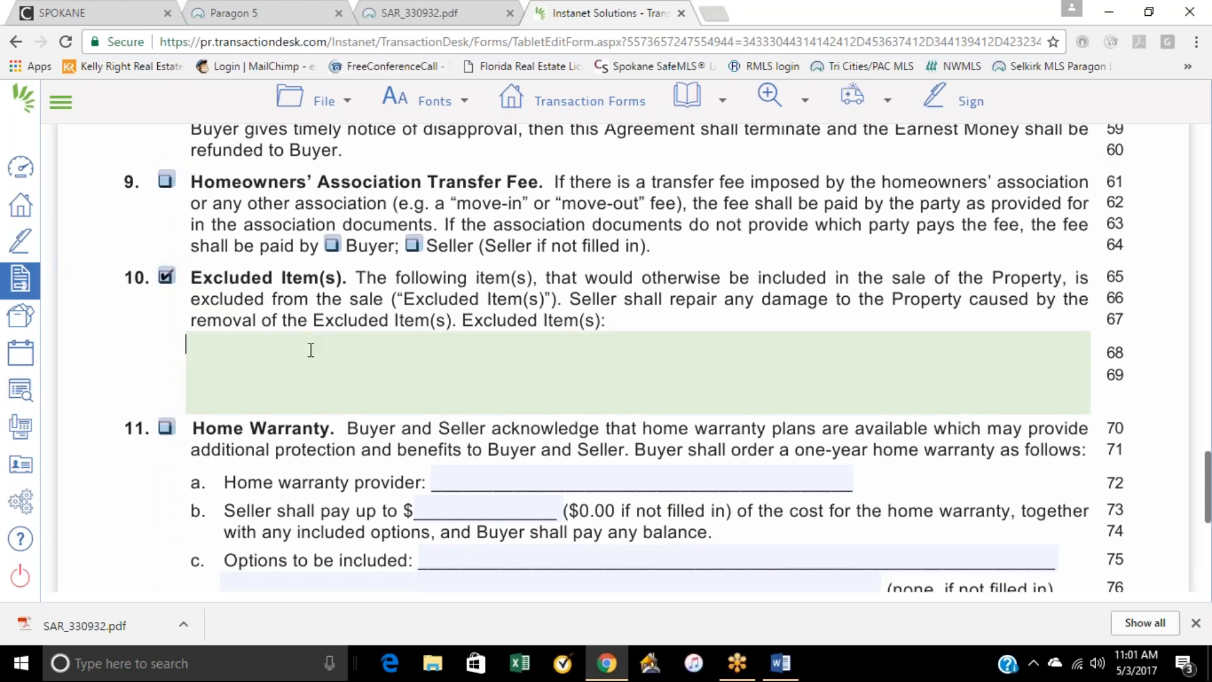
pyautogui.write('chandalier')
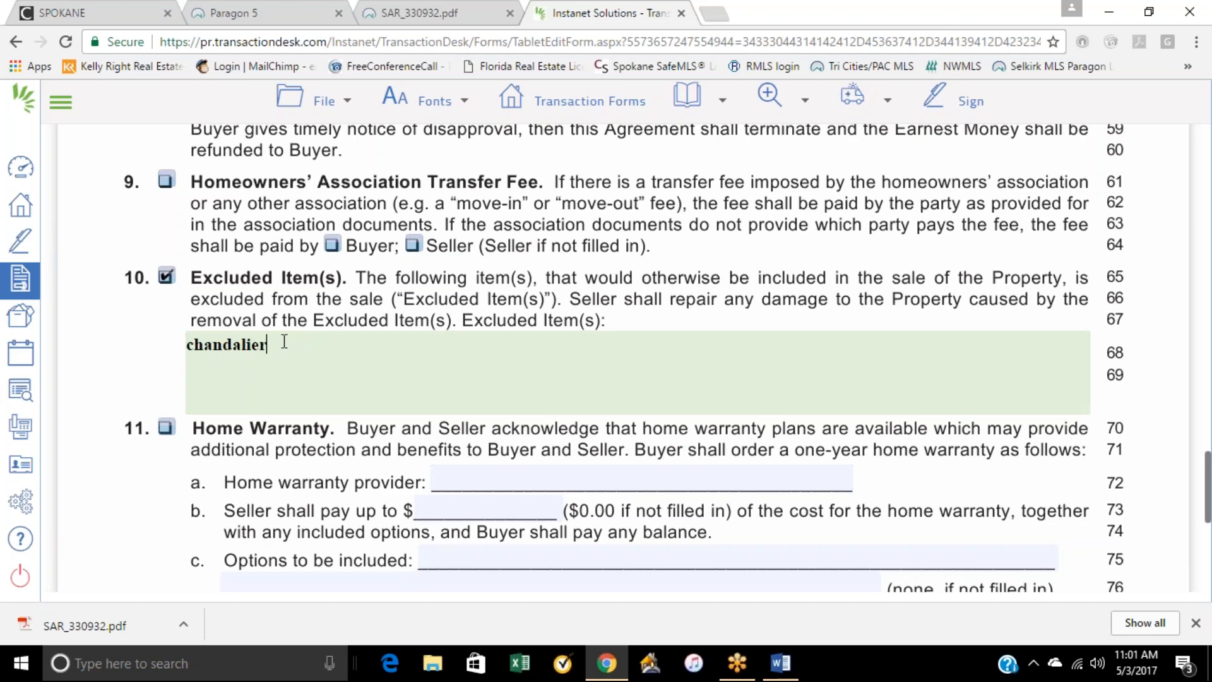
# Step: Include the Other clause in paragraph 12 with the text "Wants tractor with property"
pyautogui.scroll(-1, 336, 468)
pyautogui.scroll(-4, 332, 460)
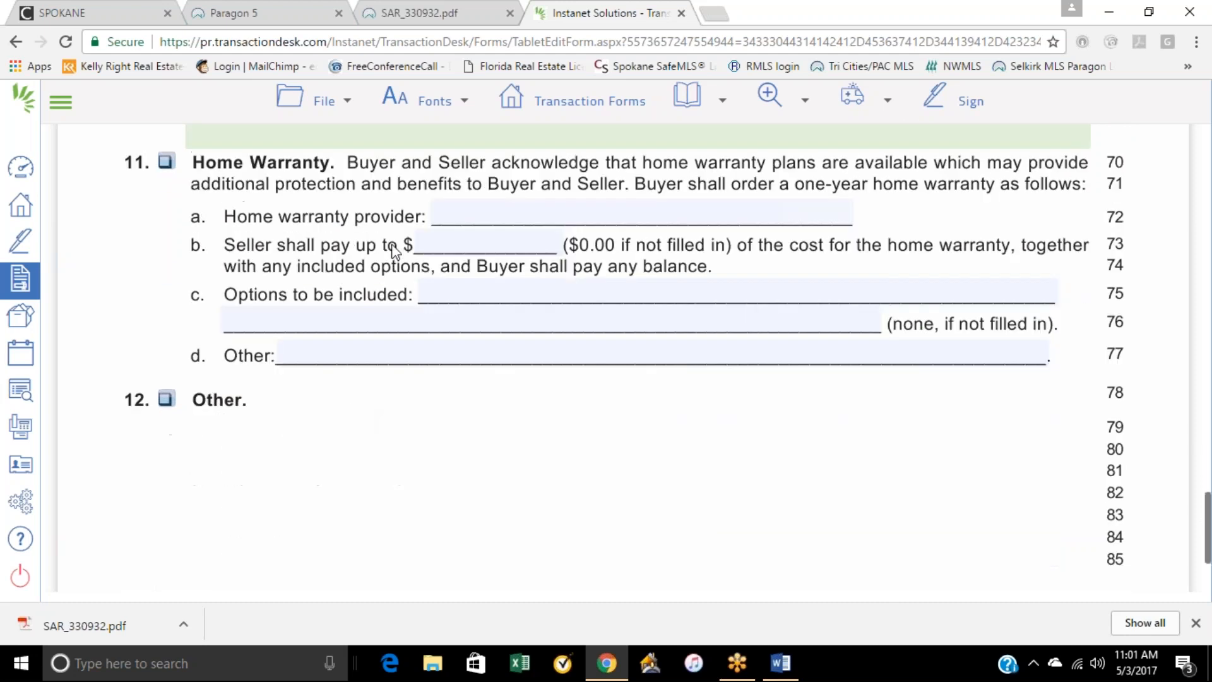
pyautogui.click(479, 212)
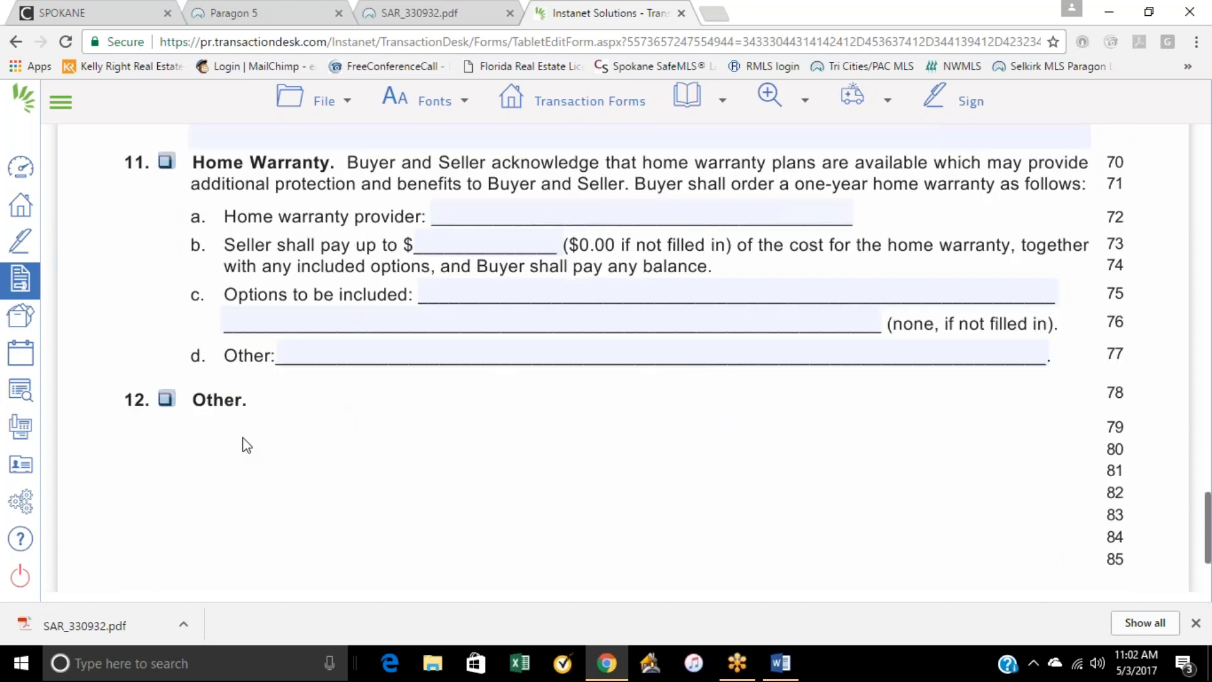
pyautogui.click(166, 398)
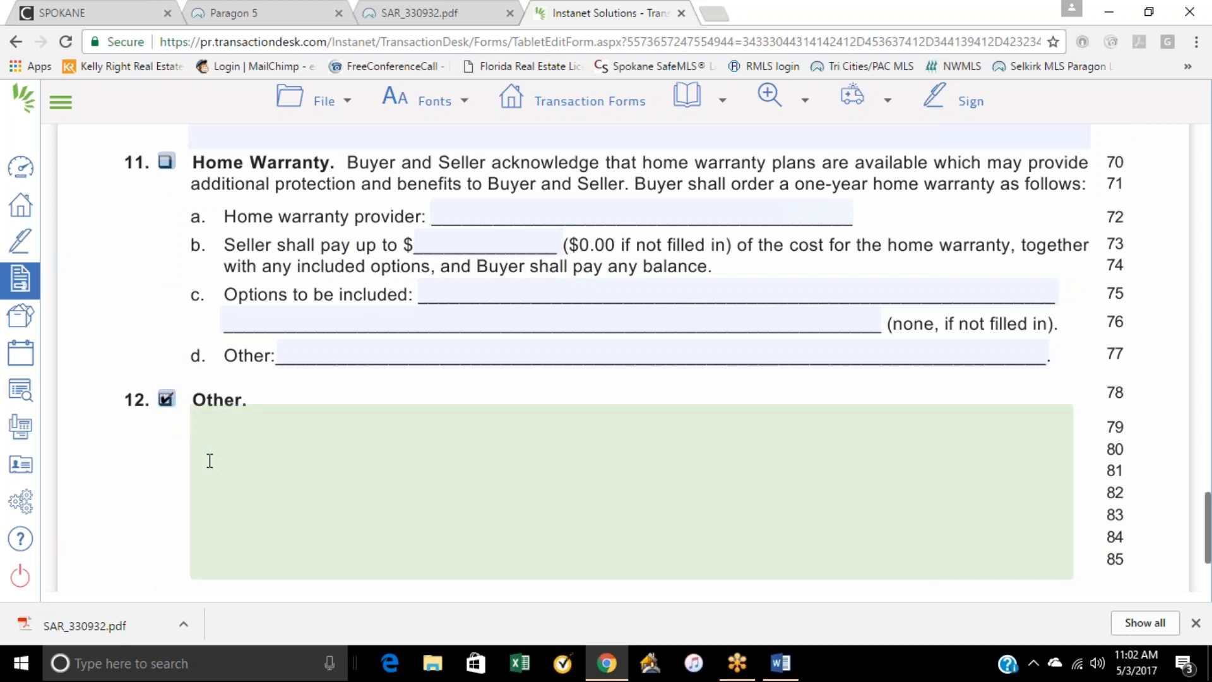
pyautogui.write('Wants tractor ')
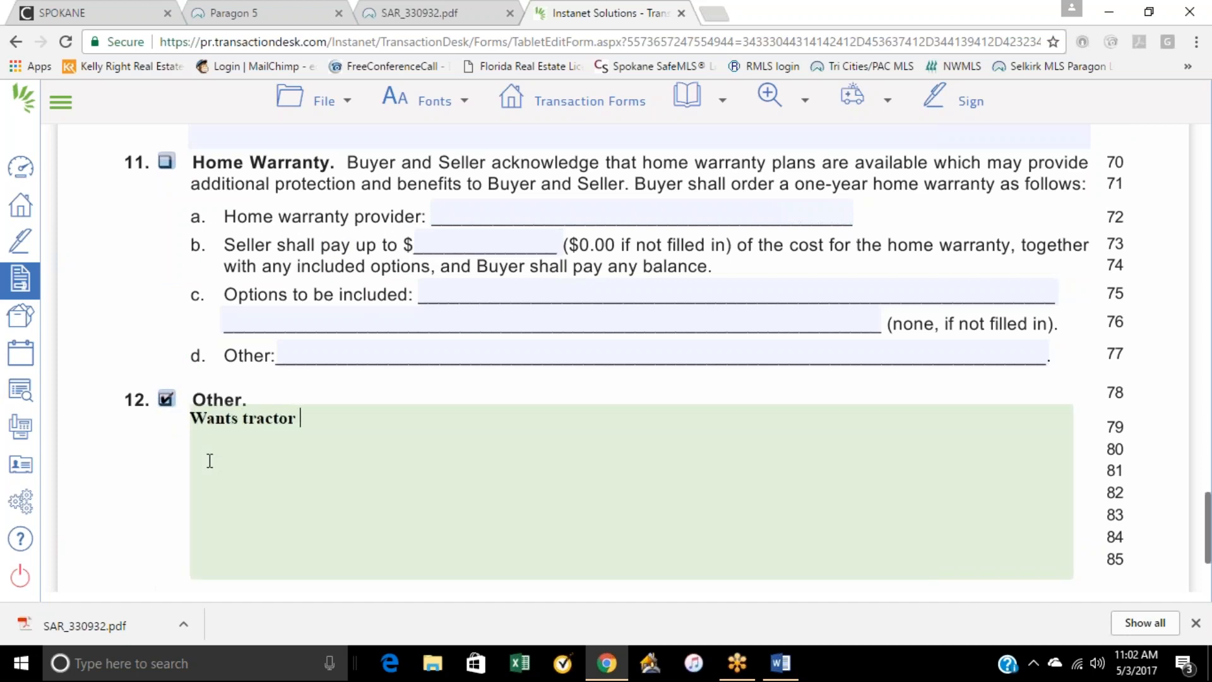
pyautogui.write('with property')
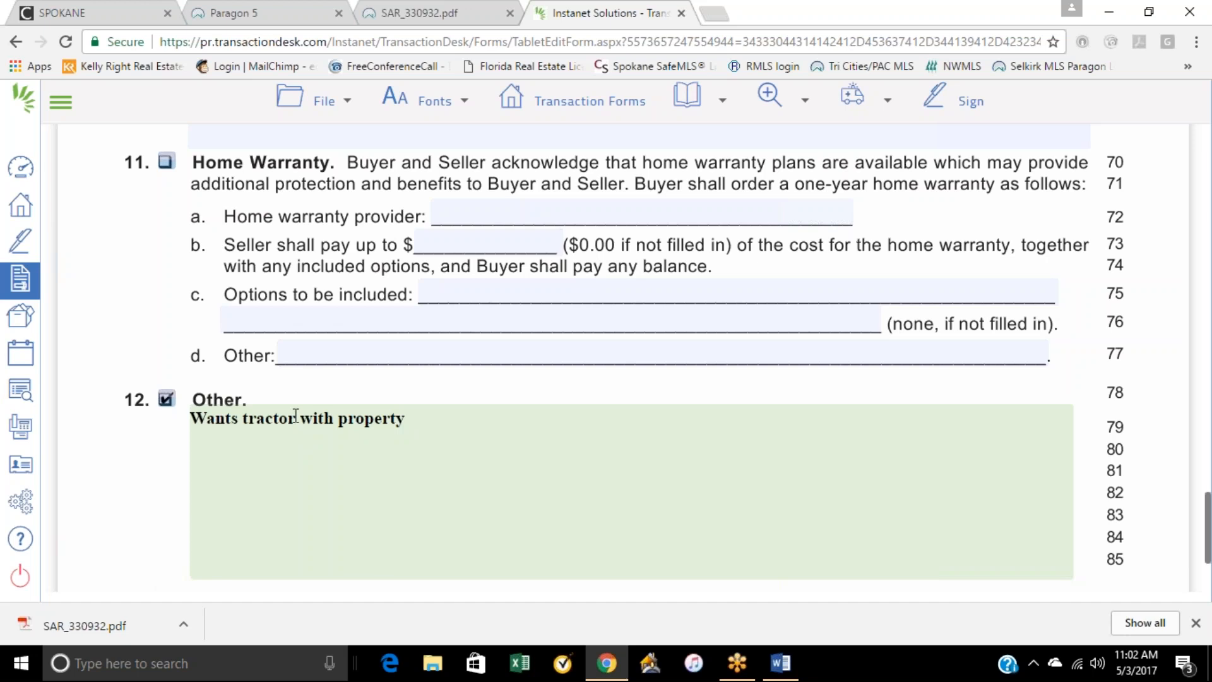
# Step: Append "VIN #" and the tractor's vehicle identification number to the Other clause text
pyautogui.click(408, 420)
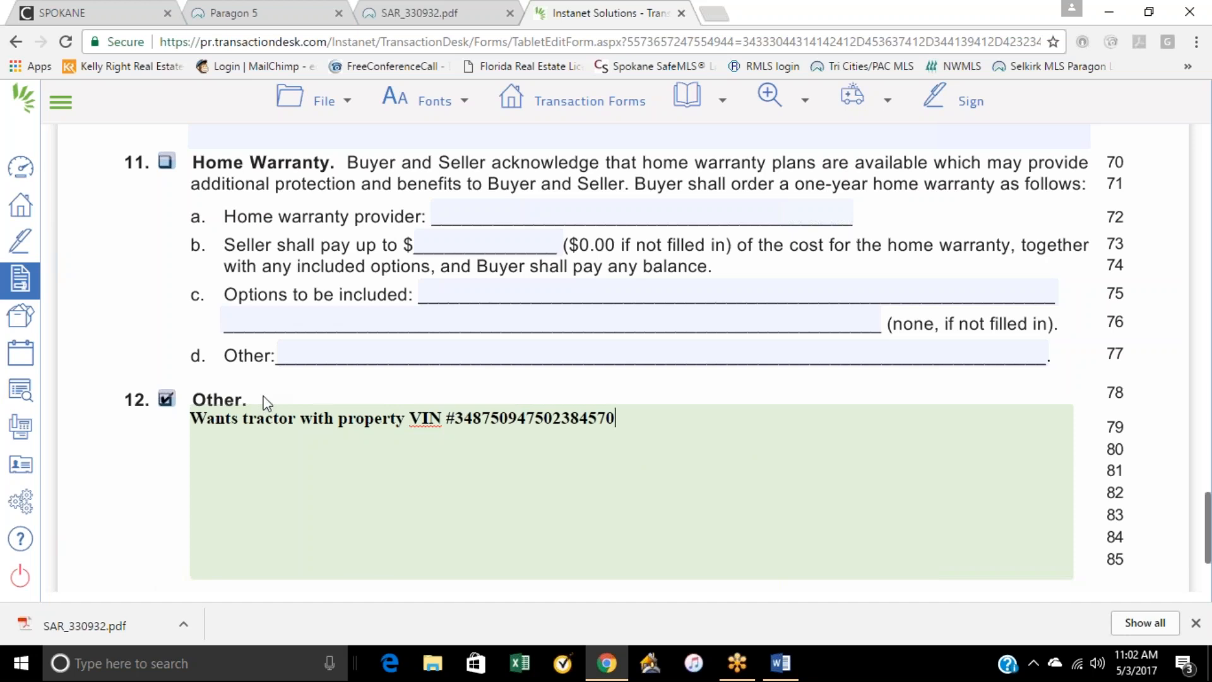
# Step: Save the optional clauses addendum and open Form 22K - Identification of Utilities Addendum
pyautogui.scroll(3, 233, 392)
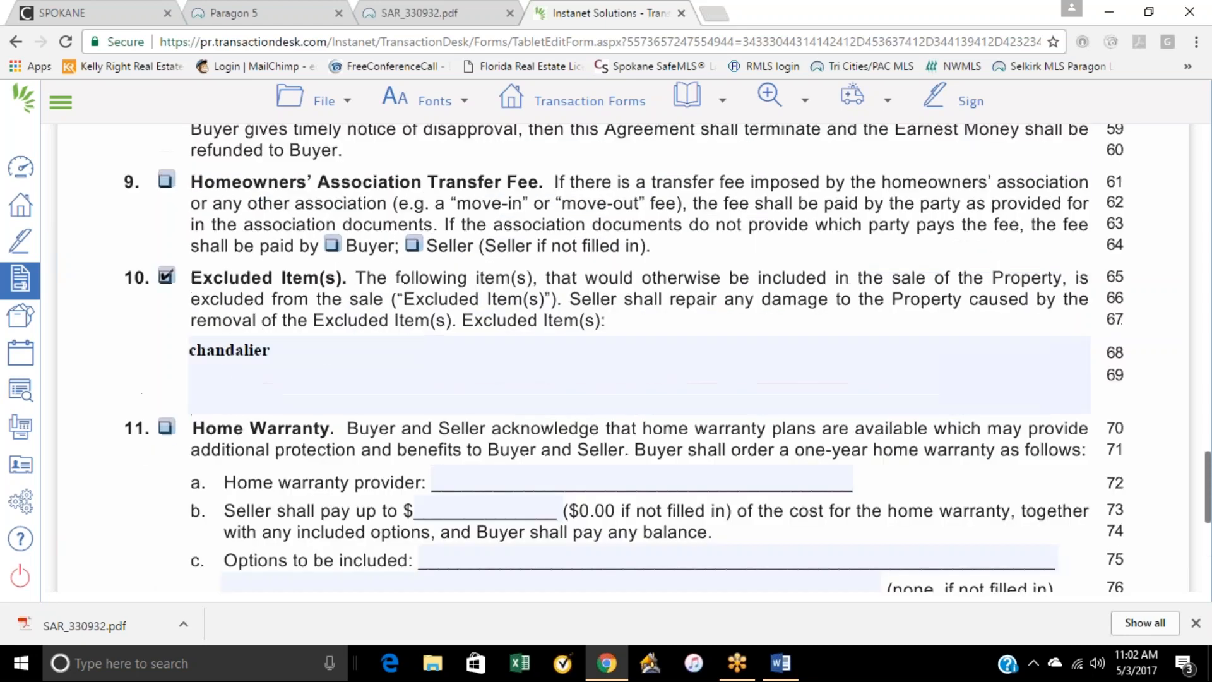
pyautogui.moveTo(344, 105)
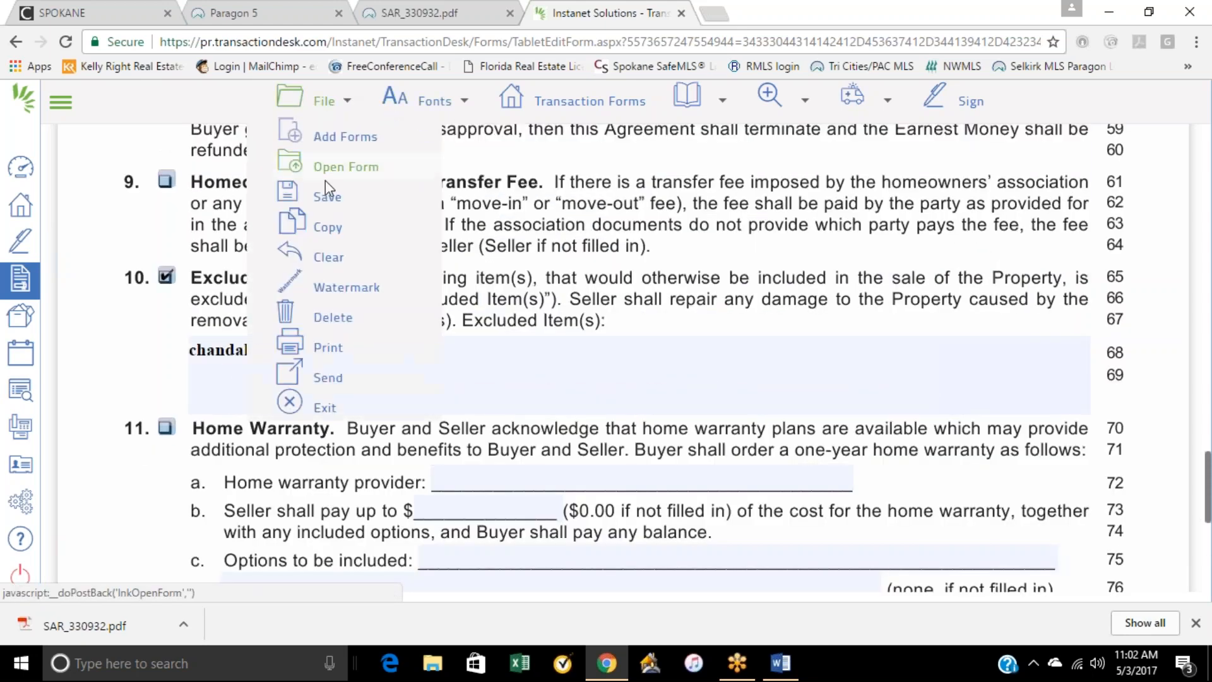
pyautogui.moveTo(327, 196)
pyautogui.click(481, 190)
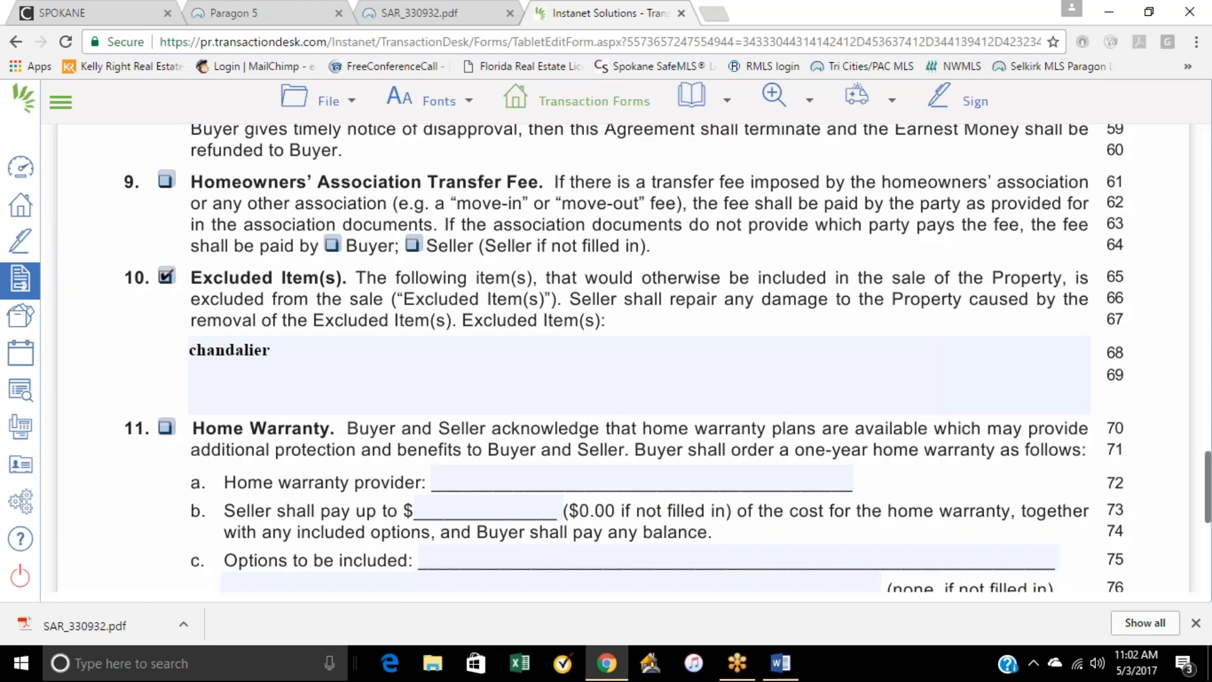
pyautogui.click(571, 101)
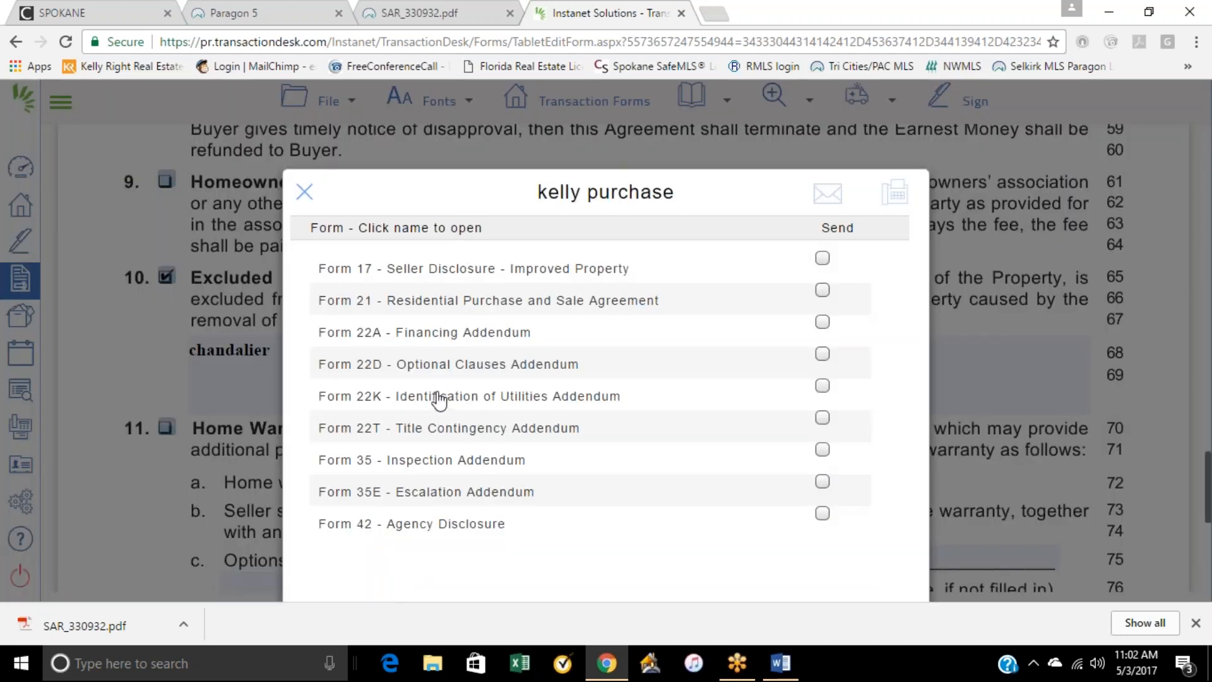
pyautogui.click(468, 398)
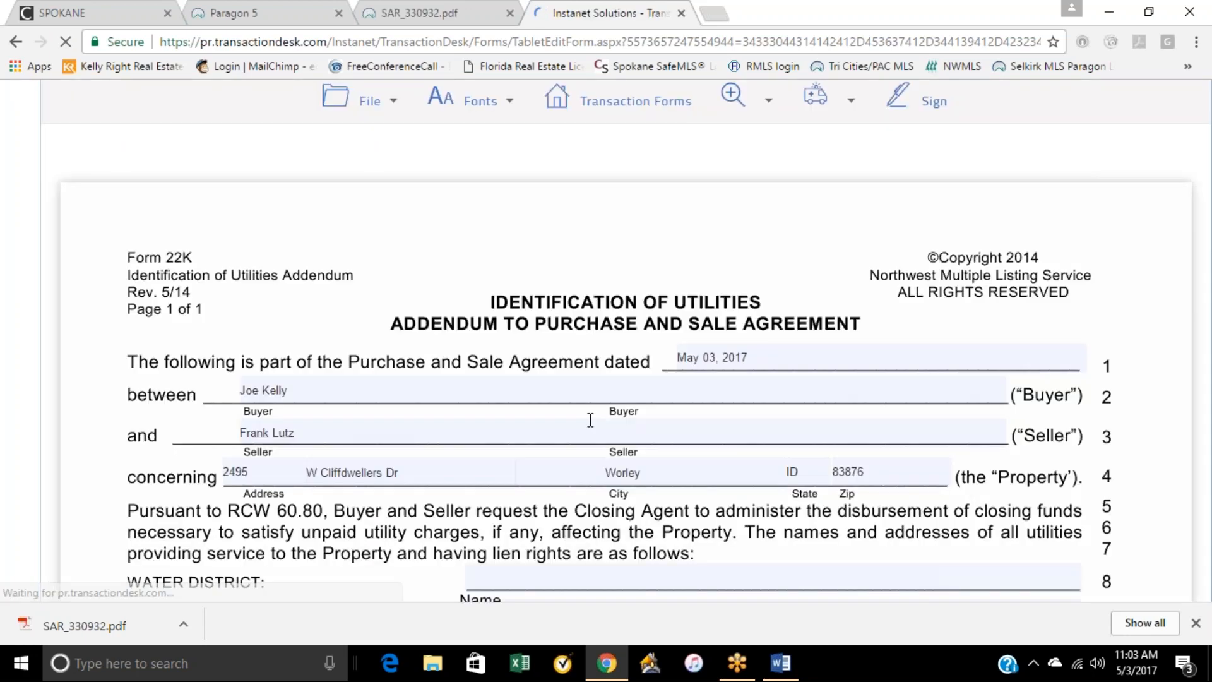
# Step: Enter "city of seattle" as the name of both the water district and the sewer district
pyautogui.scroll(-3, 587, 429)
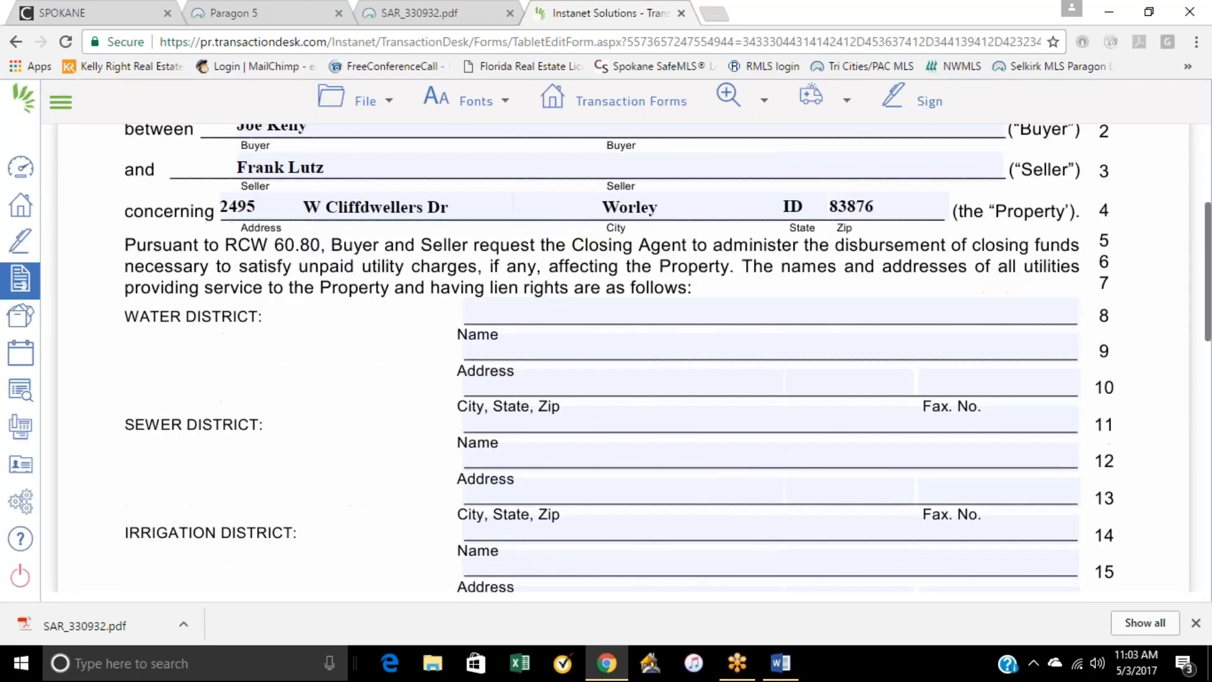
pyautogui.click(581, 312)
pyautogui.write('city of seattle')
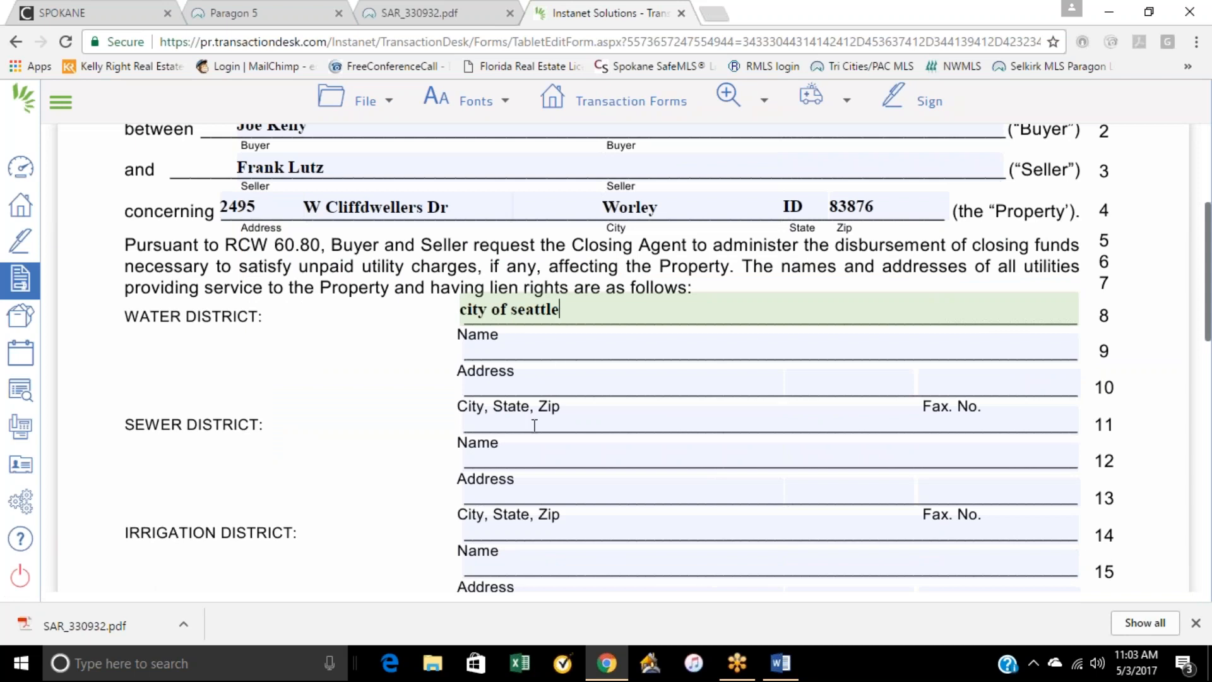
pyautogui.click(534, 425)
pyautogui.write('city o')
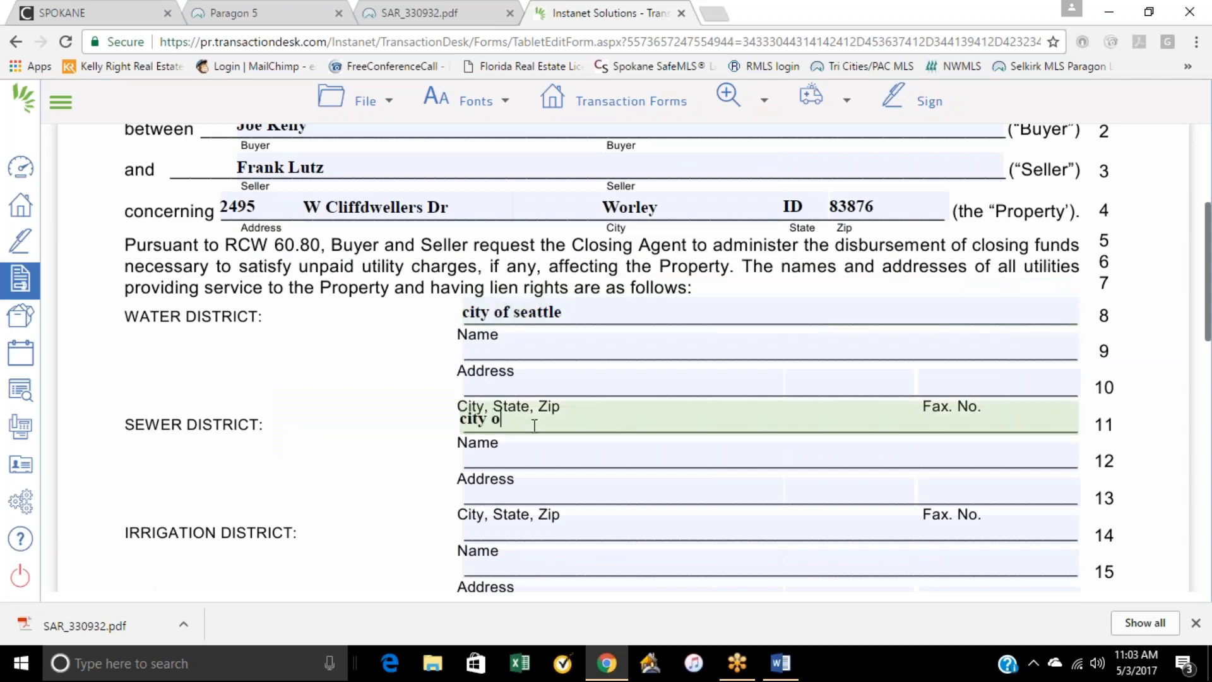
pyautogui.write('f seattle')
# Step: Enter "Inland power" in the city field on line 19, just above the Electricity section
pyautogui.scroll(-3, 572, 518)
pyautogui.scroll(-2, 572, 518)
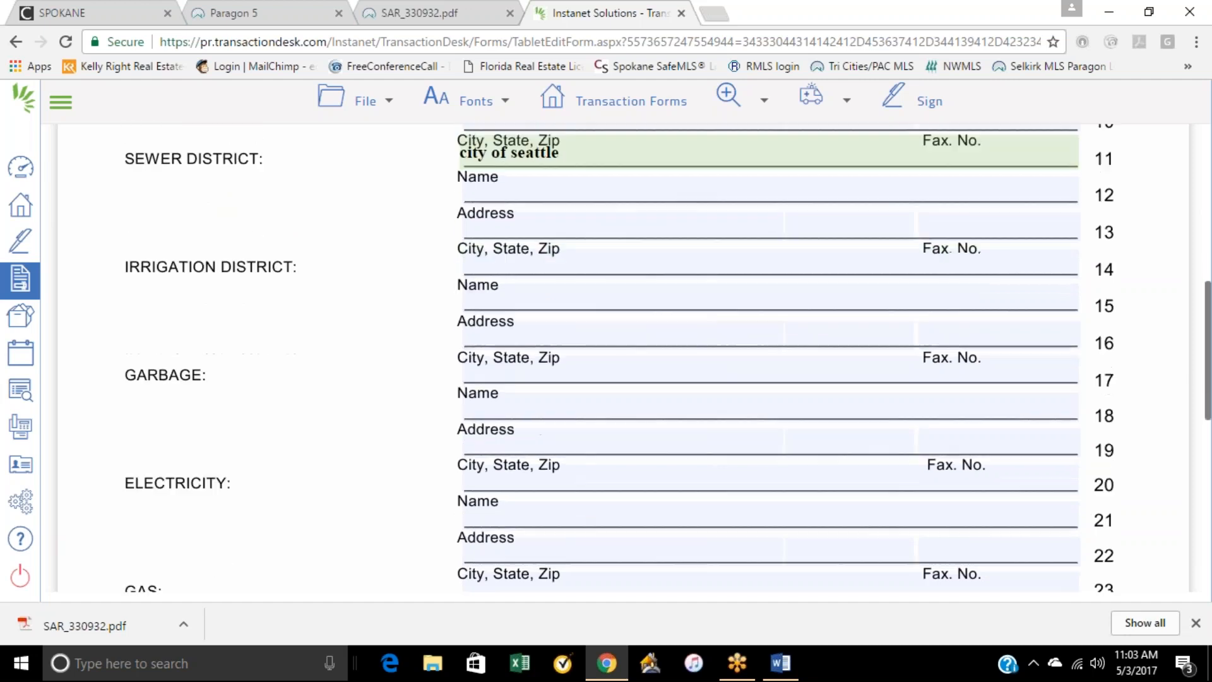
pyautogui.click(527, 443)
pyautogui.write('Inland poe')
pyautogui.press('BackSpace')
pyautogui.write('wer')
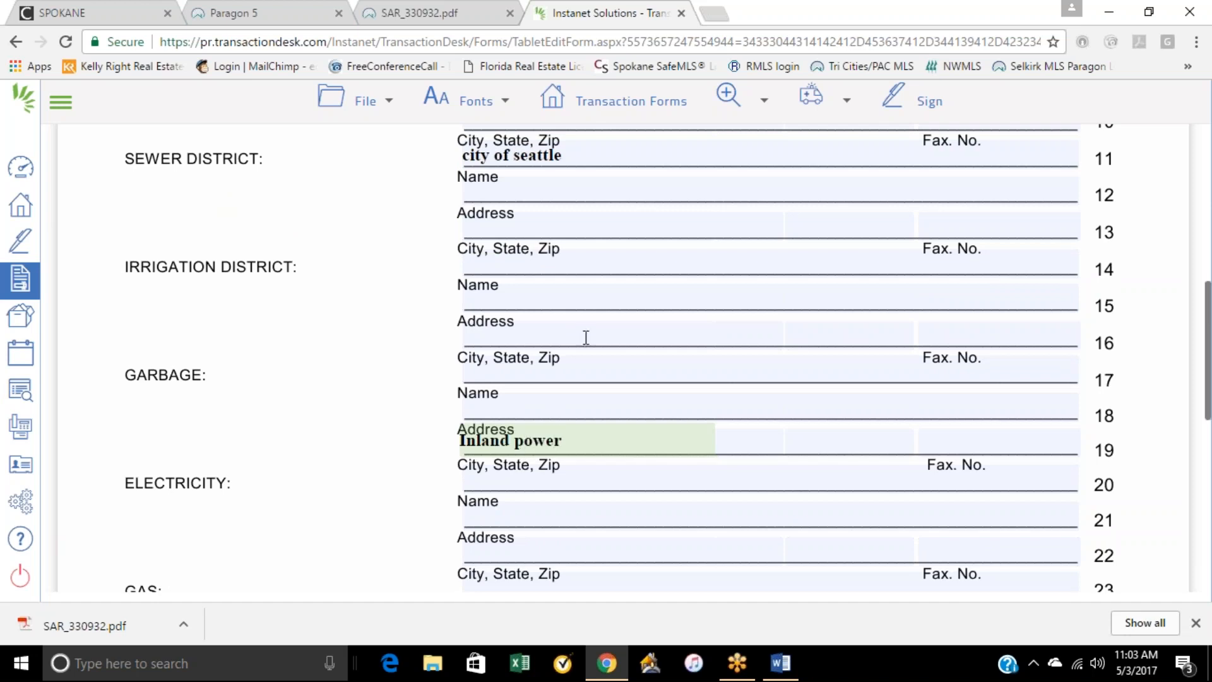
pyautogui.scroll(-1, 579, 423)
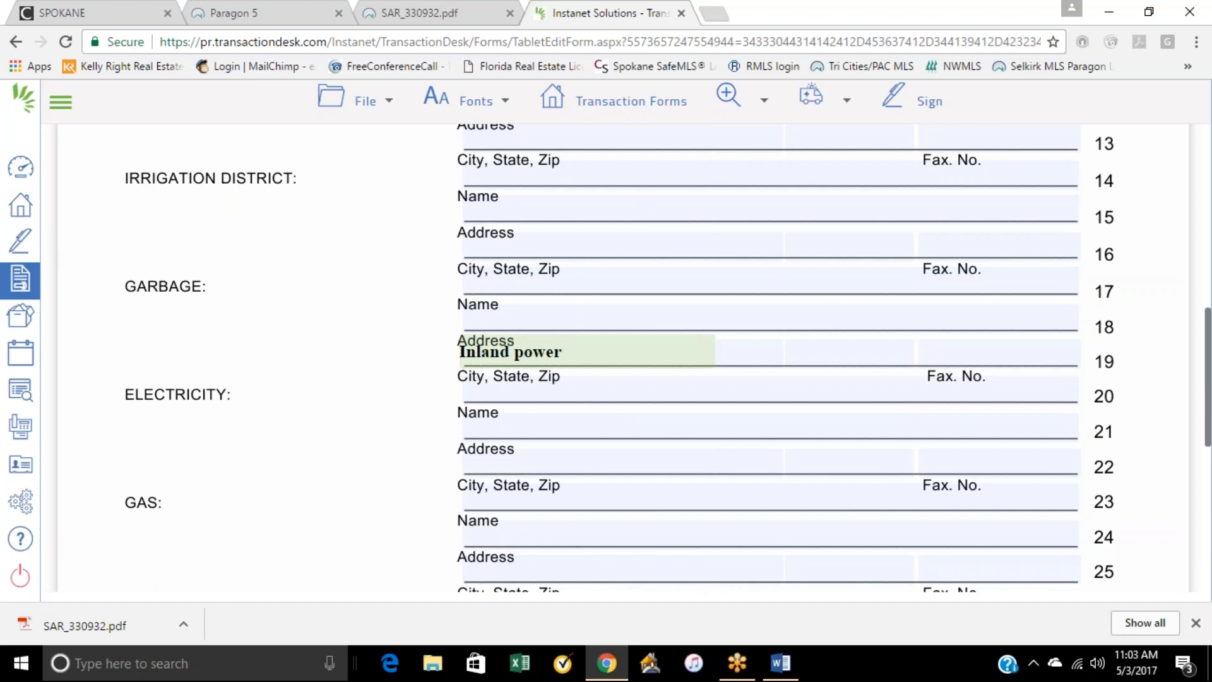
pyautogui.scroll(2, 626, 387)
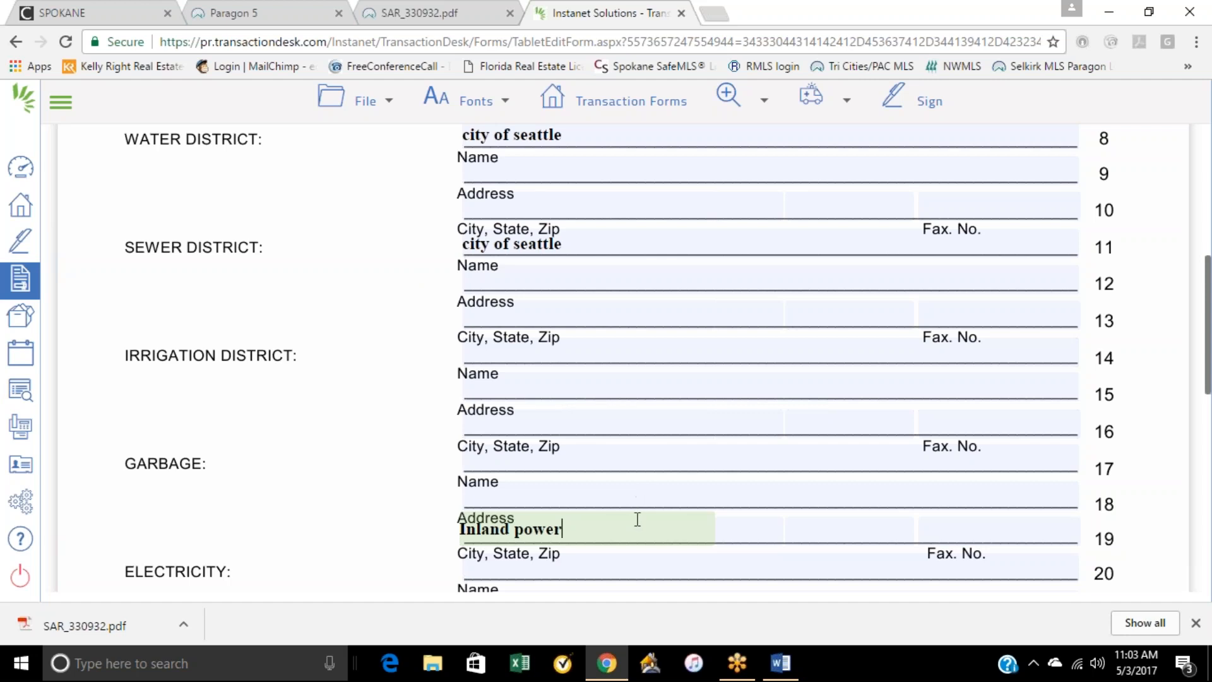
pyautogui.moveTo(563, 528); pyautogui.dragTo(461, 529)
pyautogui.click(777, 527)
pyautogui.click(673, 566)
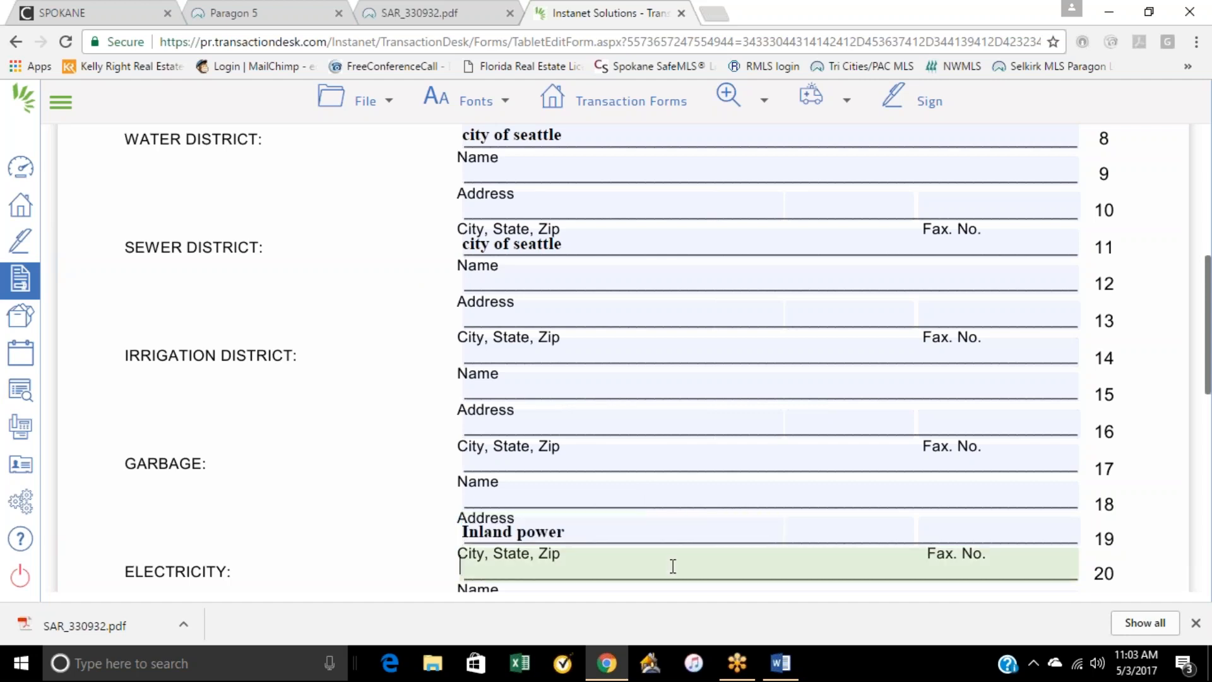
pyautogui.scroll(-1, 673, 566)
pyautogui.scroll(9, 684, 470)
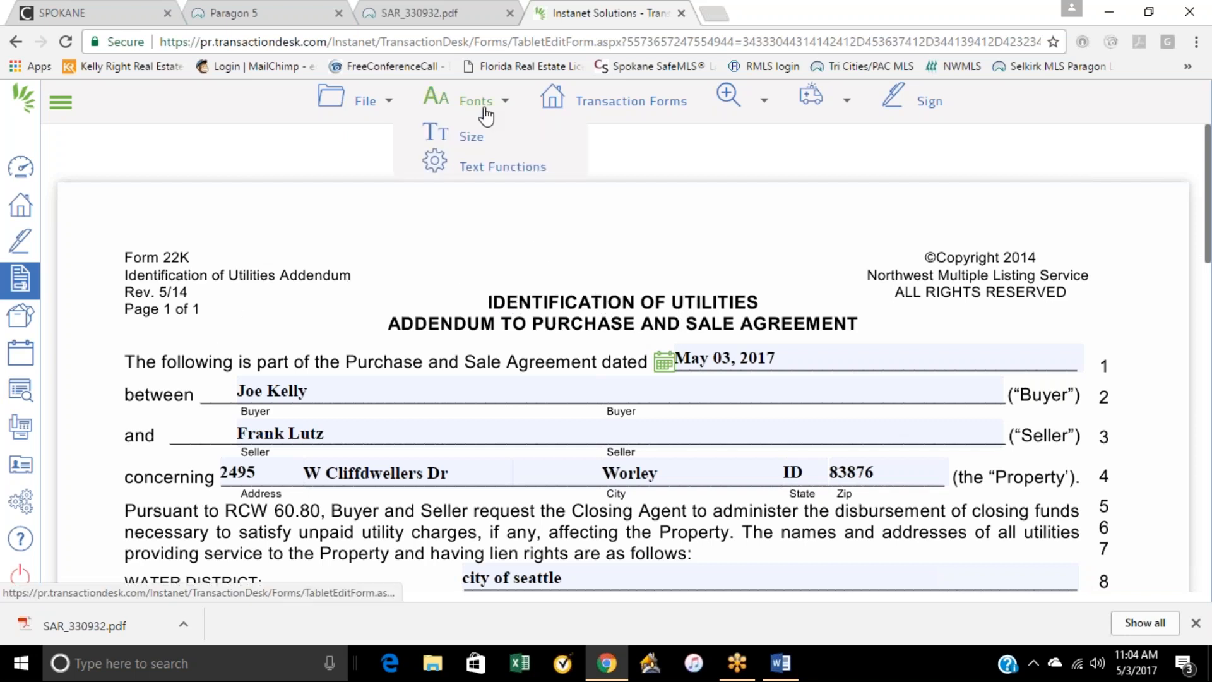
# Step: Save the utilities addendum and open Form 35 - Inspection Addendum from the kelly purchase transaction
pyautogui.moveTo(365, 101)
pyautogui.moveTo(325, 208)
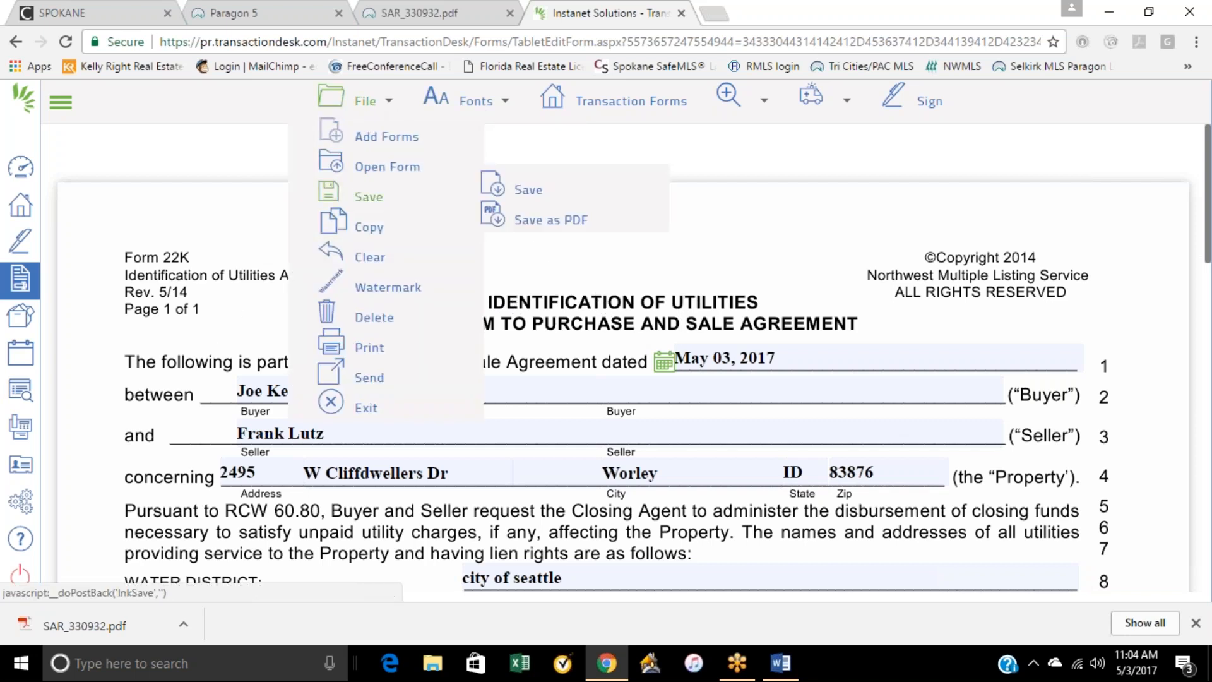
pyautogui.click(530, 196)
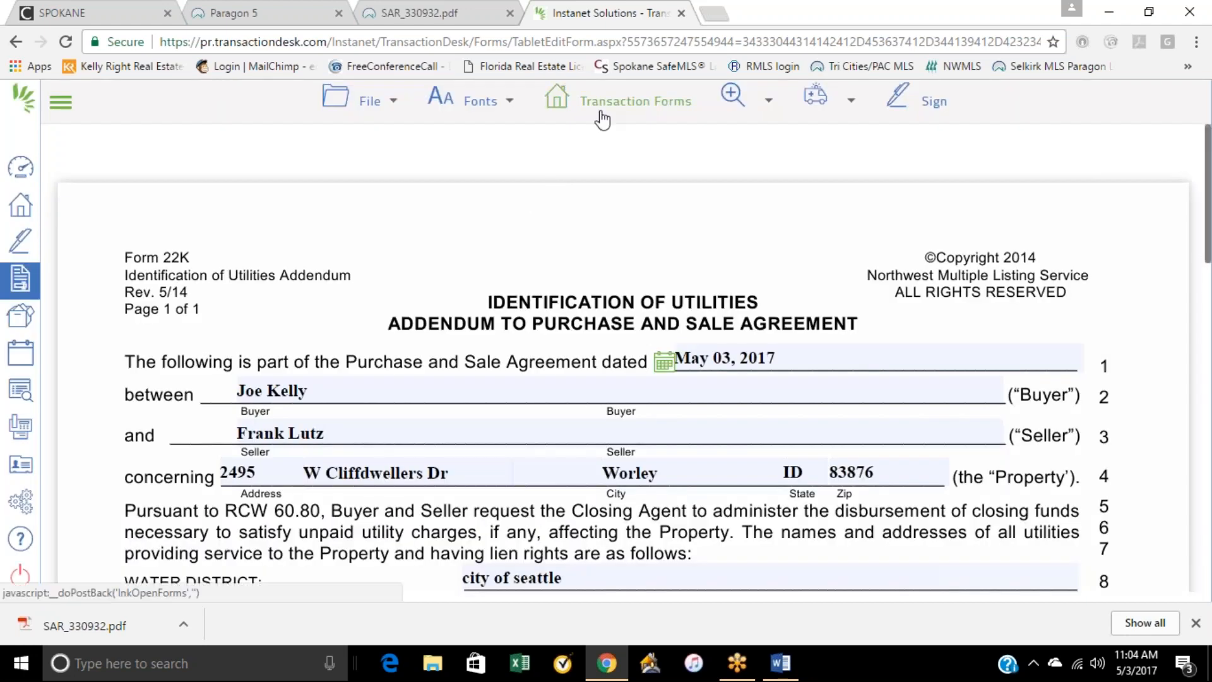
pyautogui.click(603, 118)
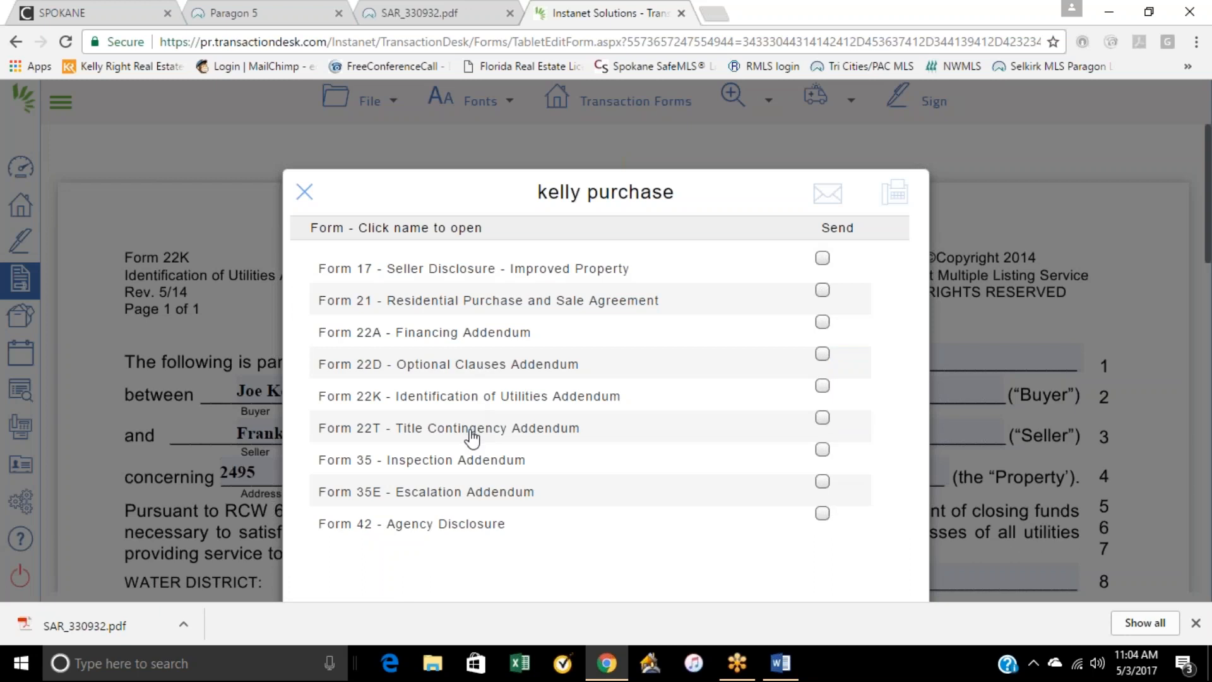
pyautogui.click(476, 465)
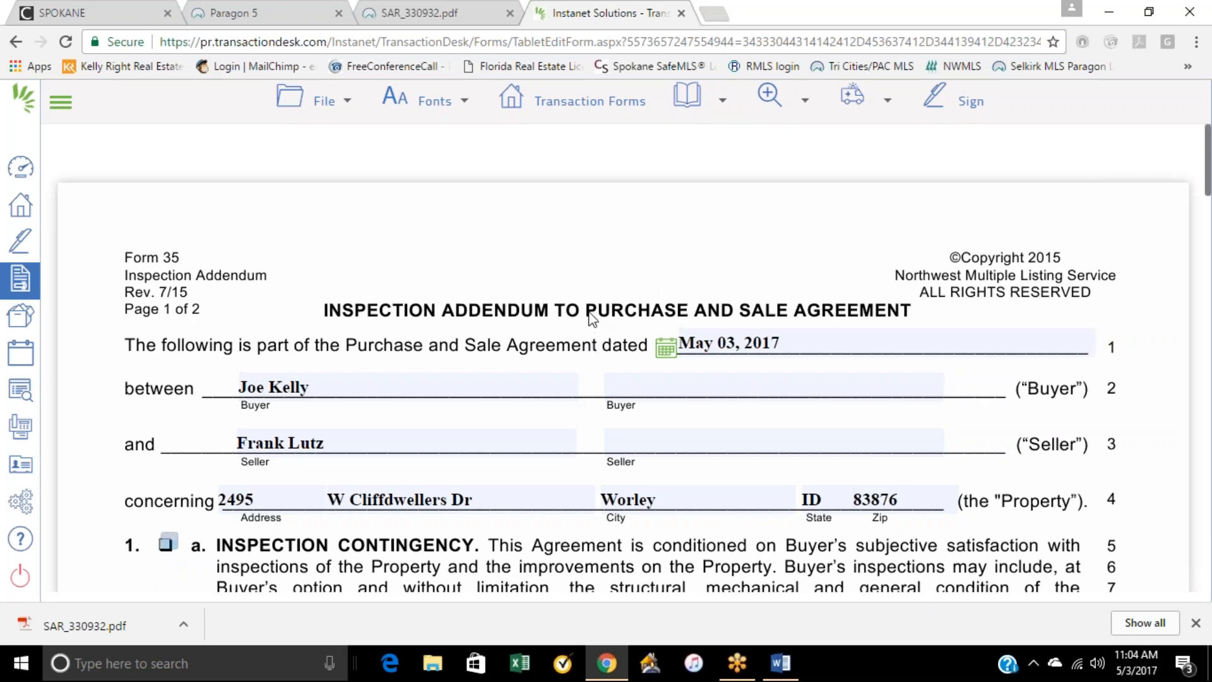
# Step: Check the Inspection Contingency in paragraph 1.a and mark that the buyer's inspection "may" include the sewer system
pyautogui.scroll(-20, 592, 318)
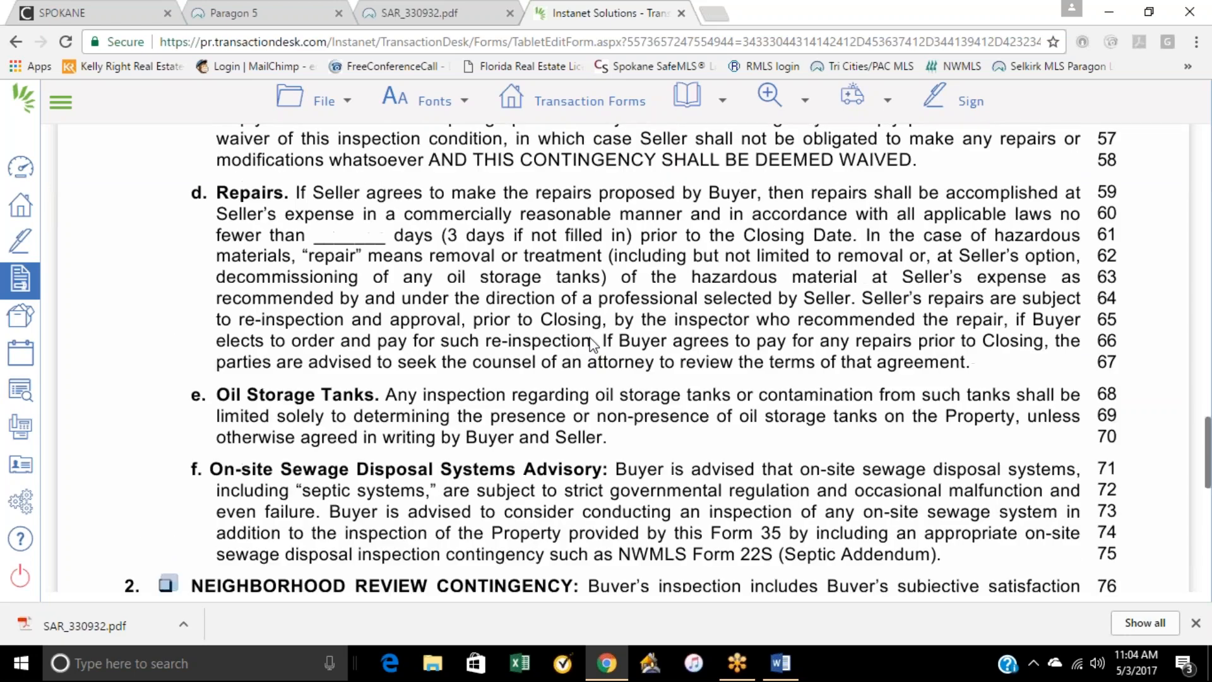
pyautogui.scroll(-5, 589, 345)
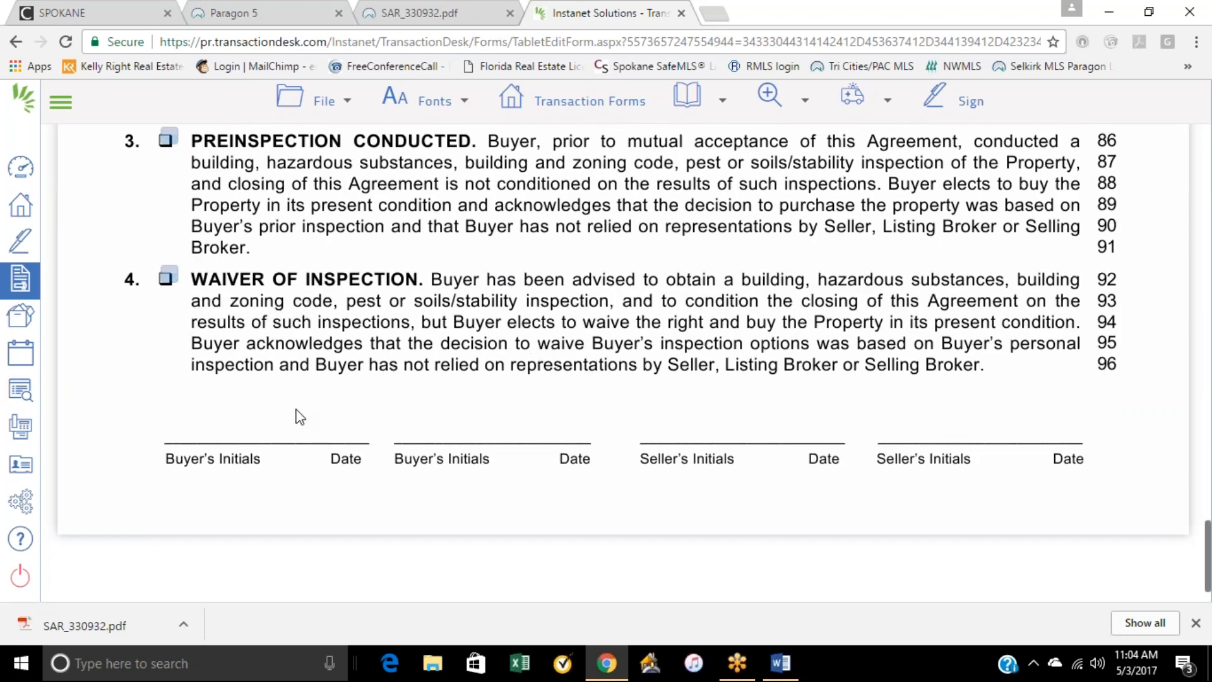
pyautogui.scroll(20, 476, 398)
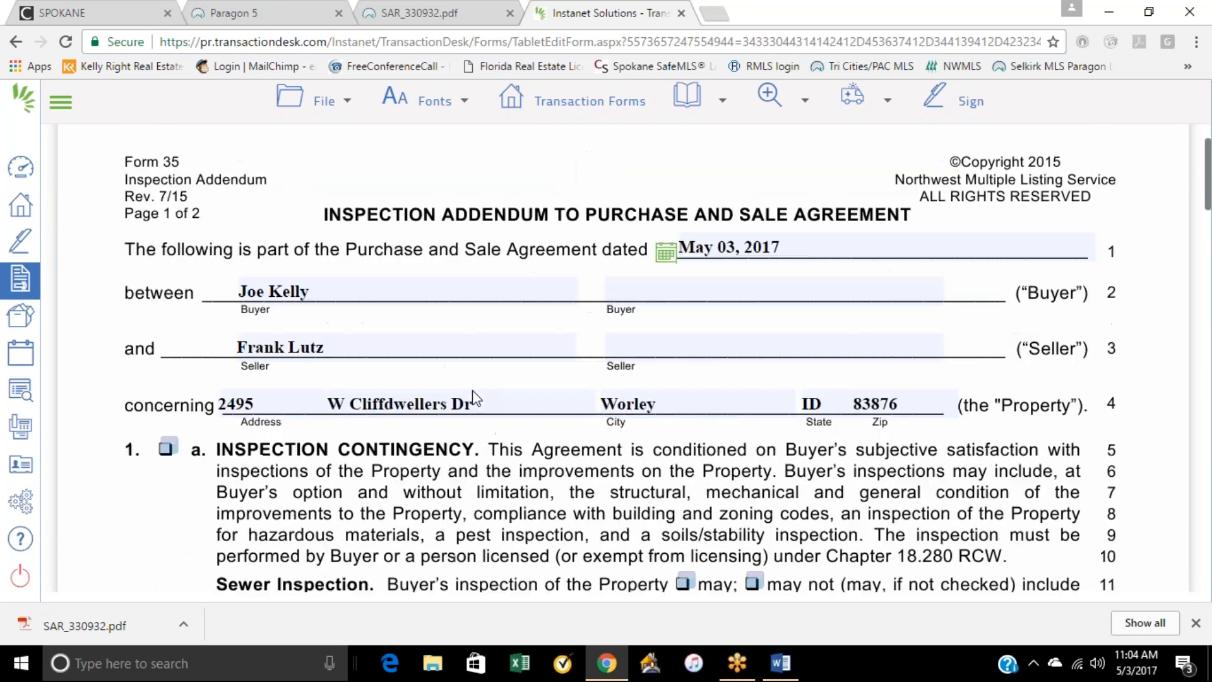
pyautogui.click(168, 453)
pyautogui.scroll(-3, 653, 534)
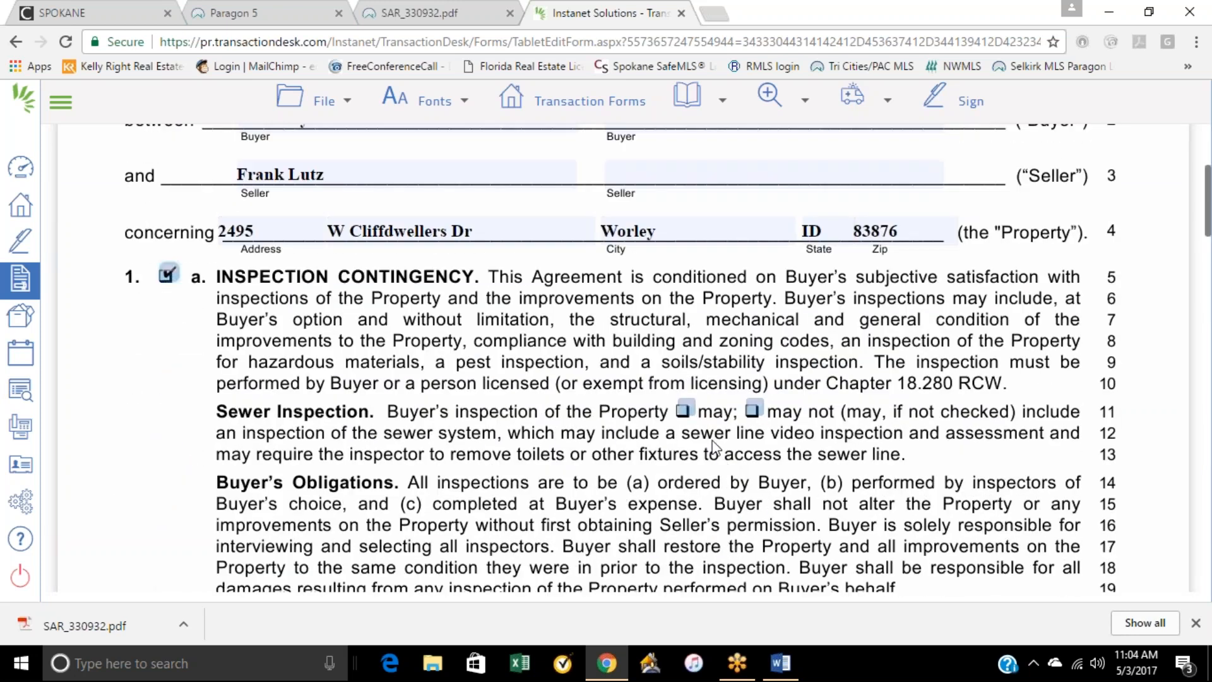
pyautogui.click(683, 412)
# Step: Check the Neighborhood Review Contingency in paragraph 2 of the inspection addendum
pyautogui.scroll(-1, 914, 354)
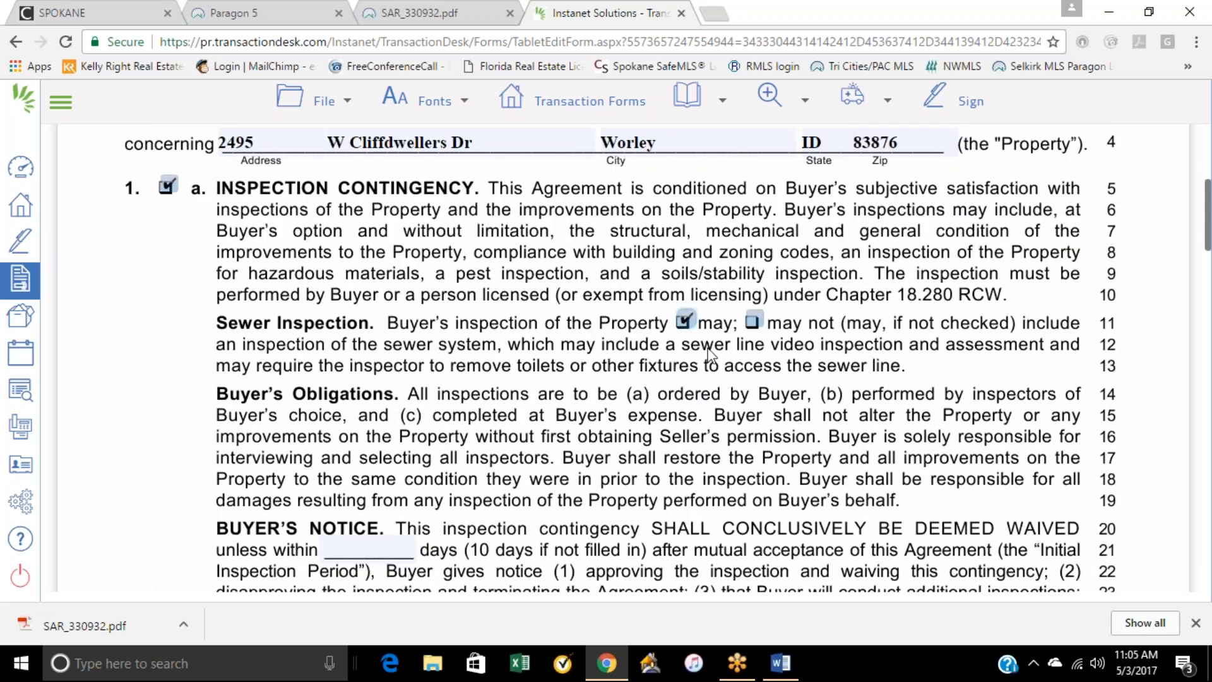
pyautogui.scroll(-1, 514, 323)
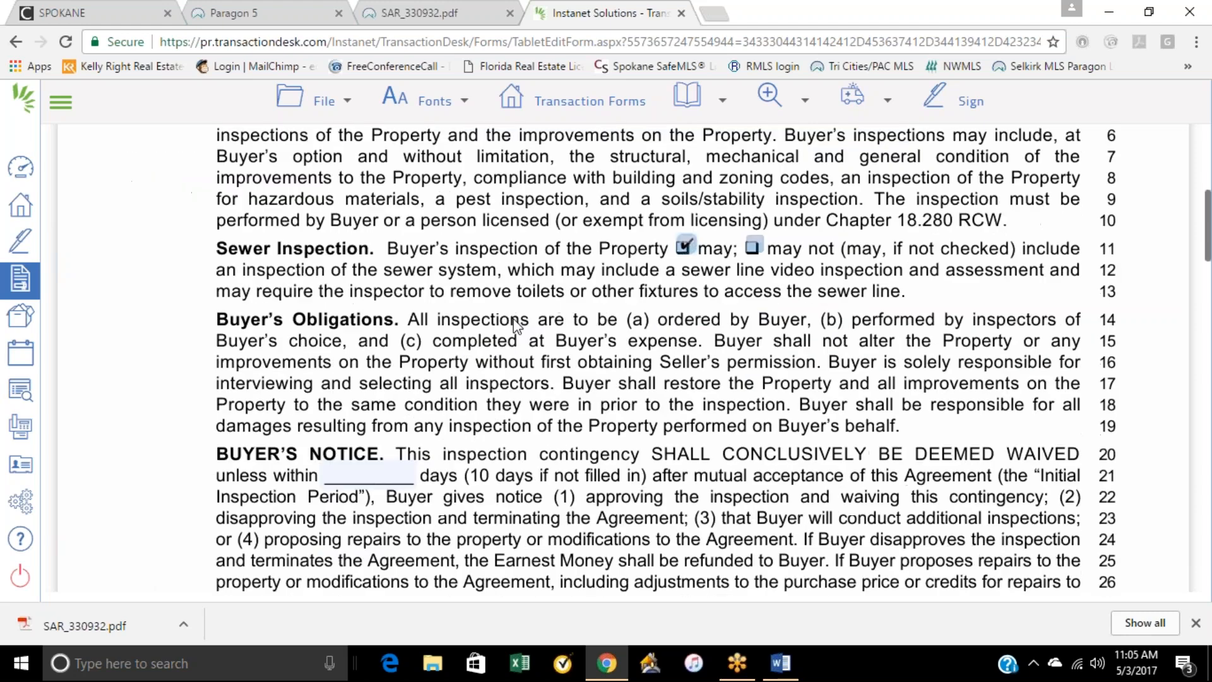
pyautogui.scroll(-6, 513, 320)
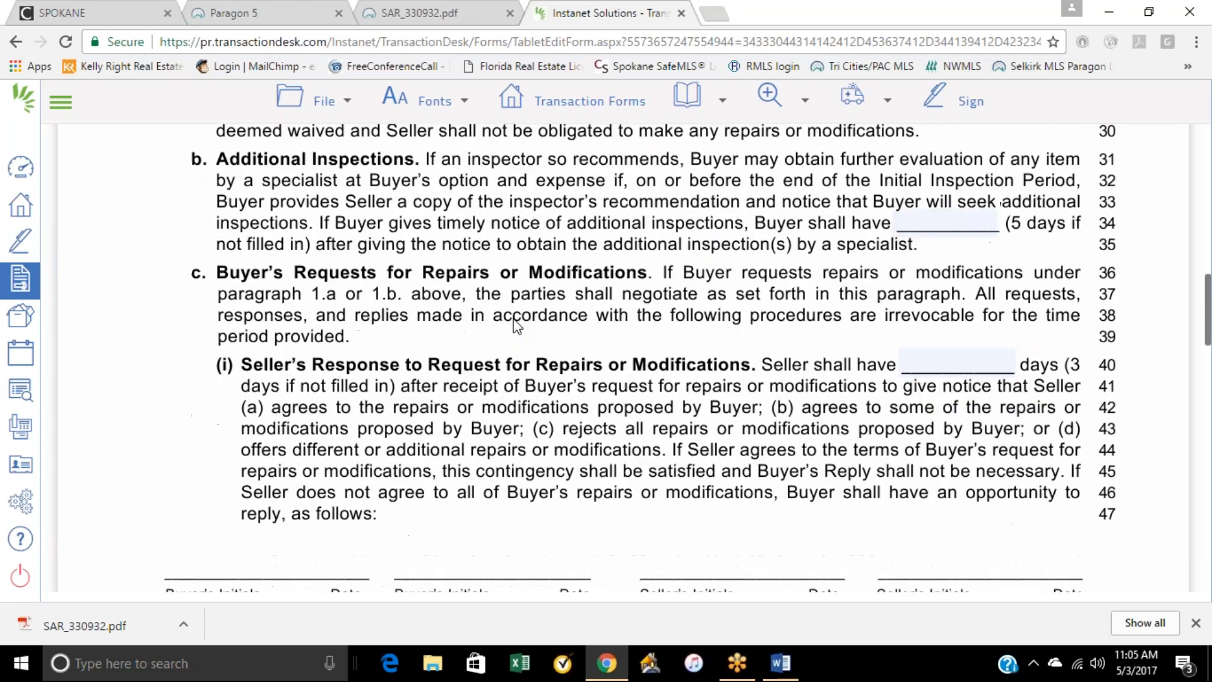
pyautogui.scroll(-6, 513, 321)
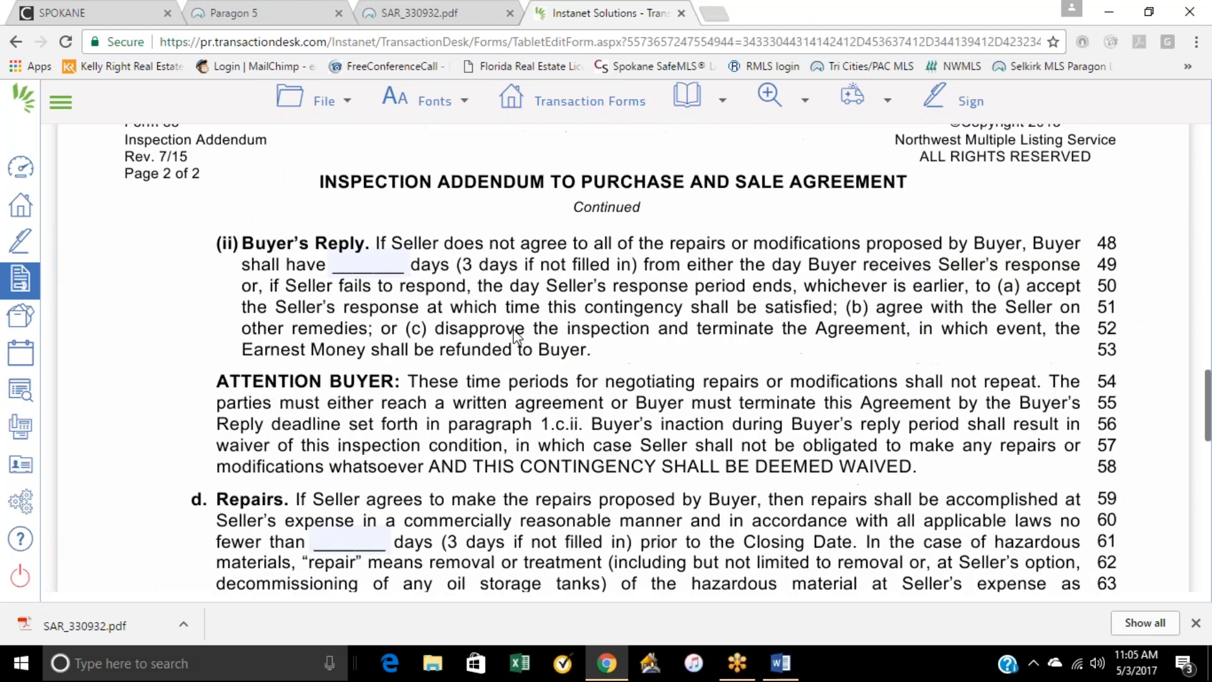
pyautogui.scroll(-1, 378, 295)
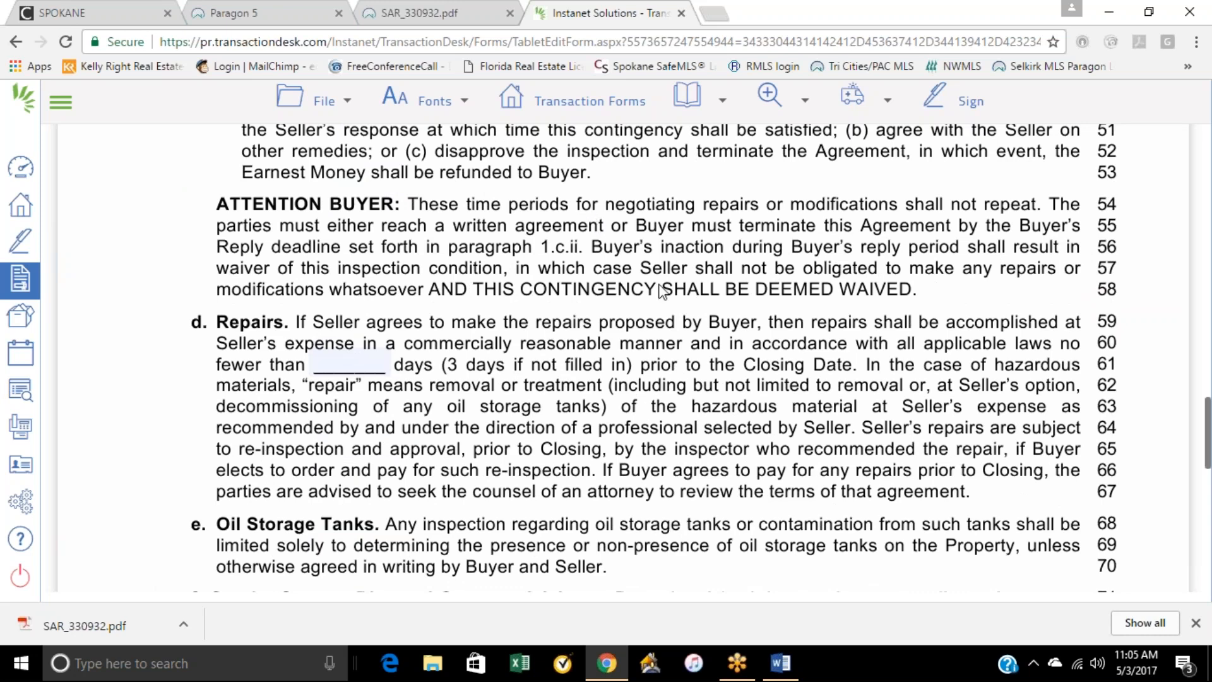
pyautogui.scroll(-1, 659, 334)
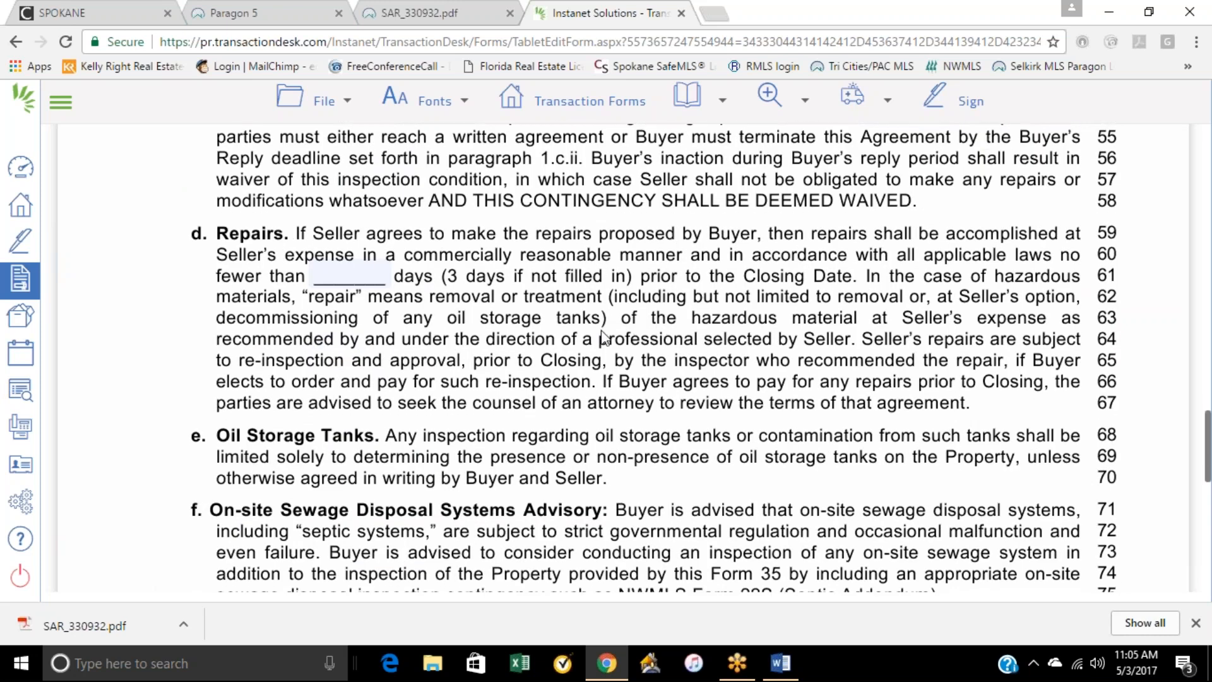
pyautogui.scroll(-1, 604, 338)
pyautogui.scroll(-2, 602, 337)
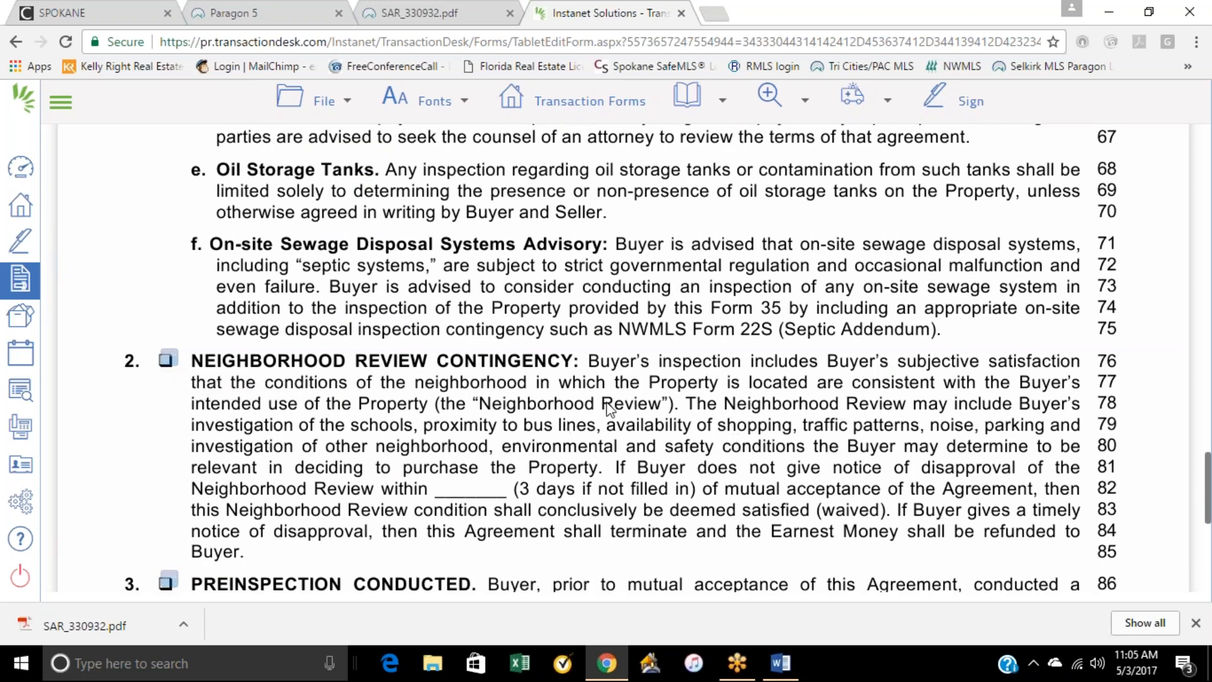
pyautogui.scroll(-1, 612, 403)
pyautogui.click(167, 271)
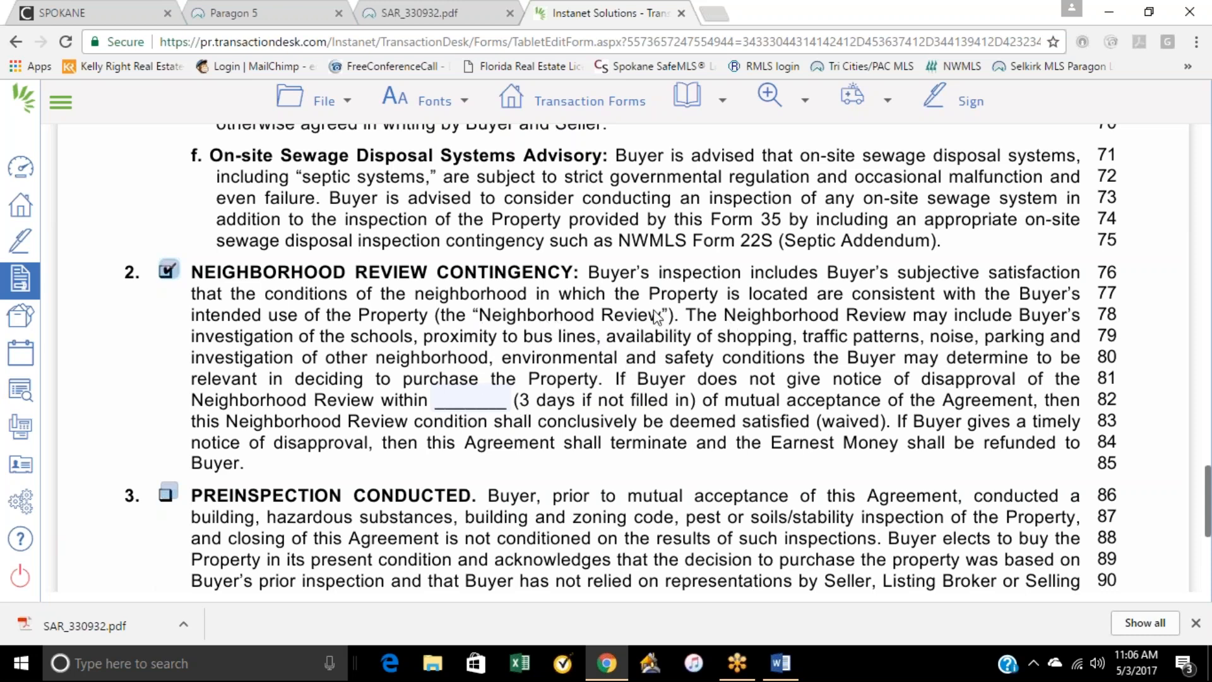
# Step: Review the Preinspection Conducted and Waiver of Inspection paragraphs, and look back over the first page of the inspection addendum
pyautogui.scroll(-2, 661, 312)
pyautogui.scroll(-3, 661, 313)
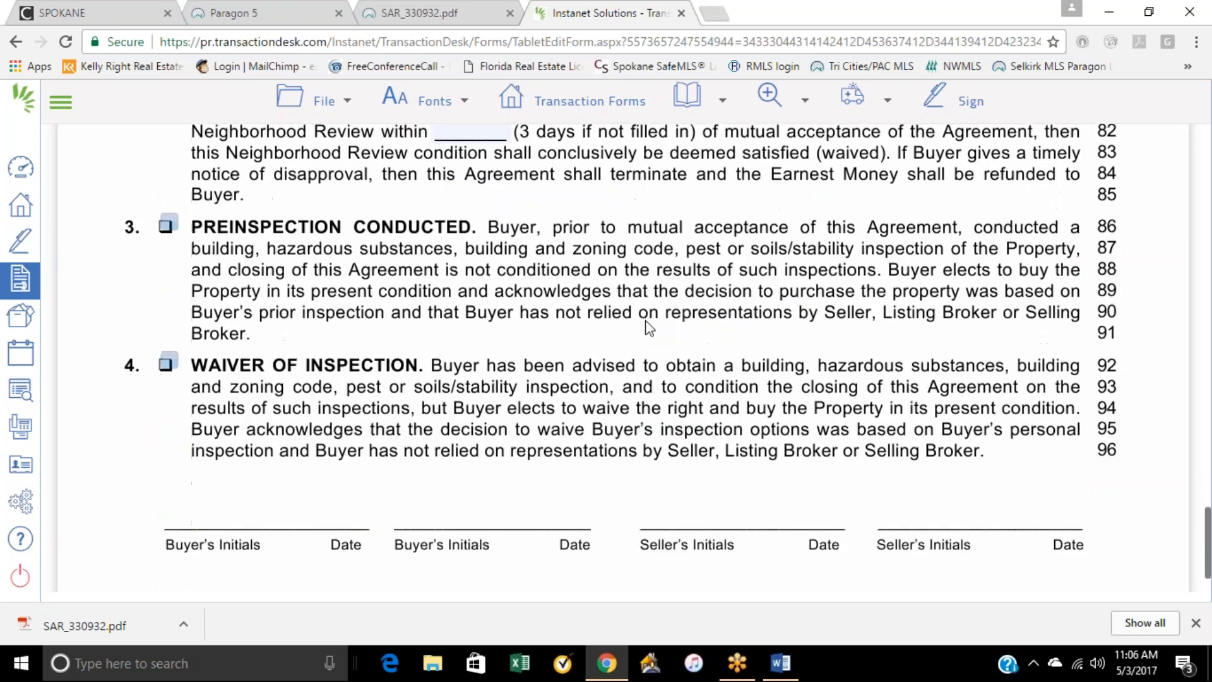
pyautogui.rightClick(593, 306)
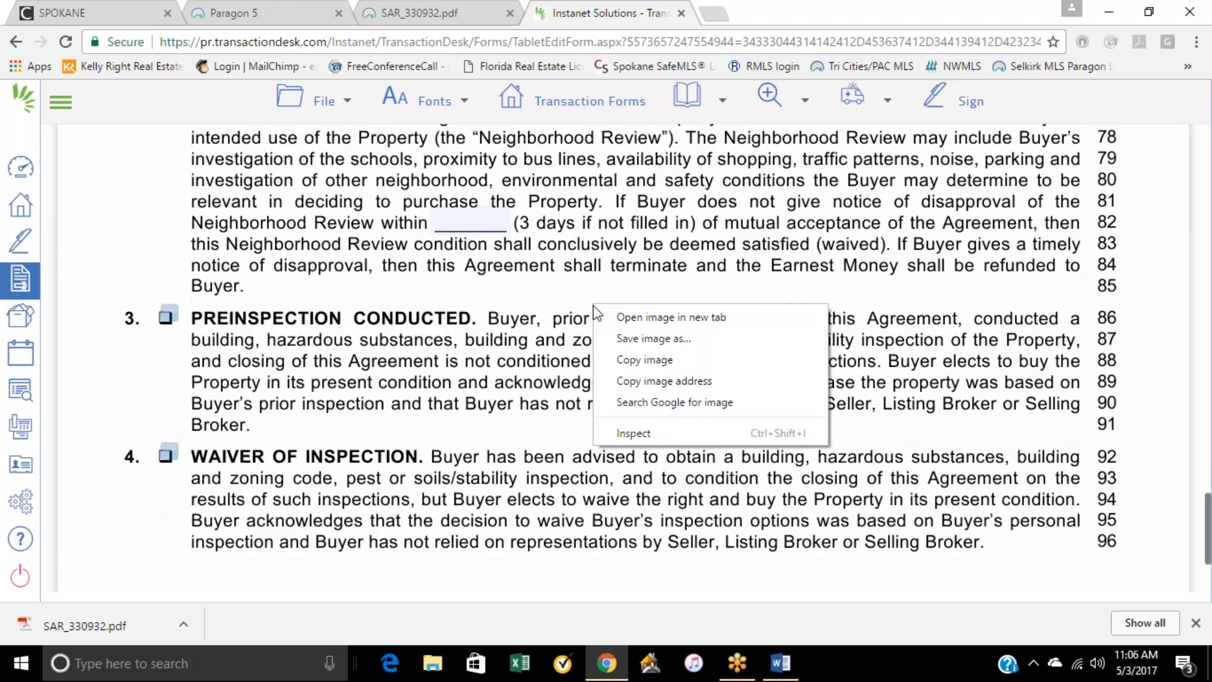
pyautogui.scroll(20, 644, 296)
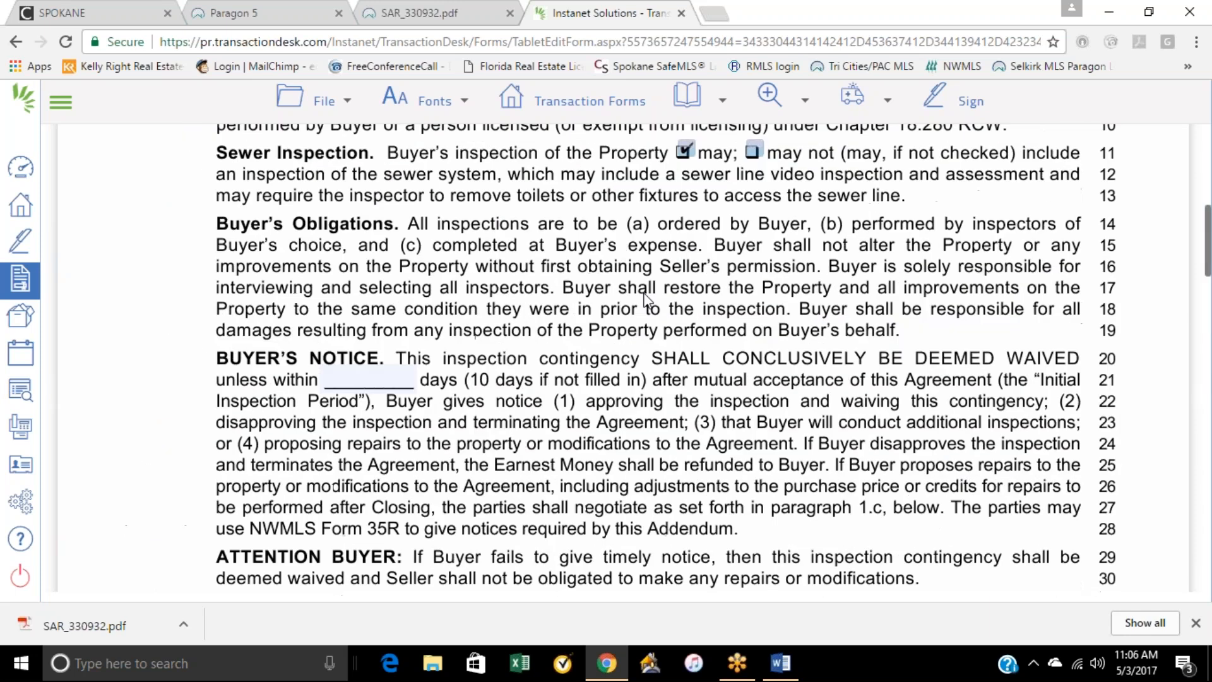
pyautogui.scroll(9, 645, 296)
pyautogui.scroll(-4, 642, 293)
pyautogui.scroll(4, 642, 293)
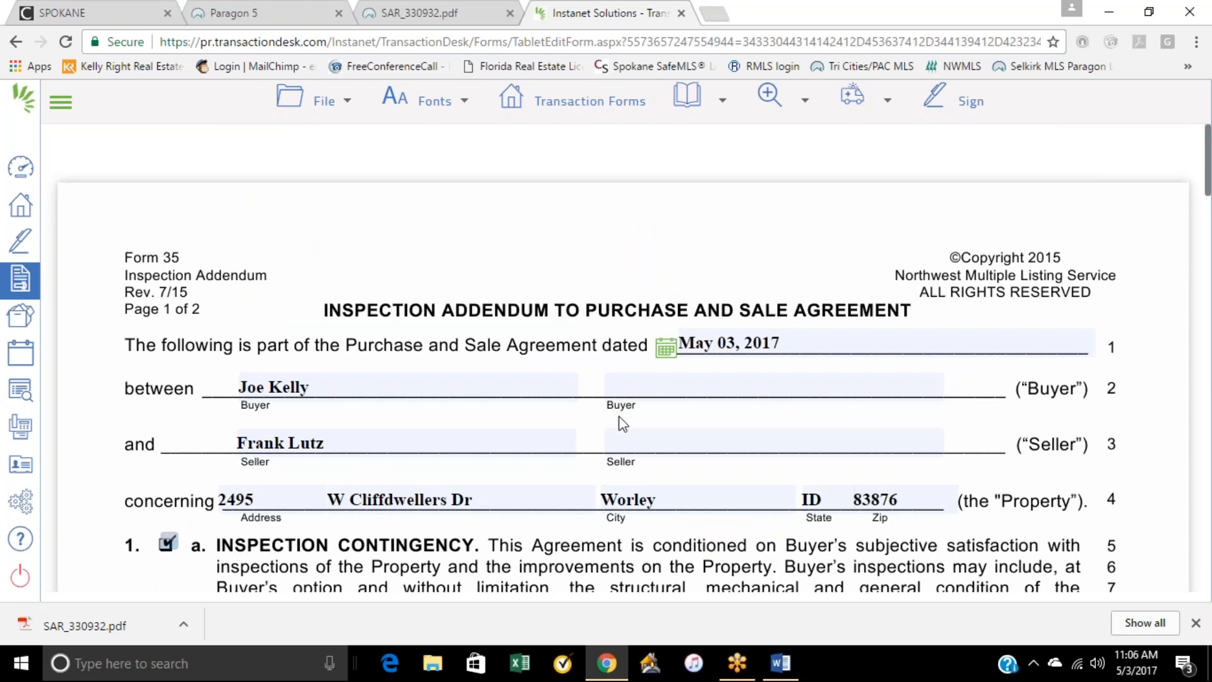
pyautogui.scroll(-1, 621, 442)
pyautogui.scroll(1, 621, 446)
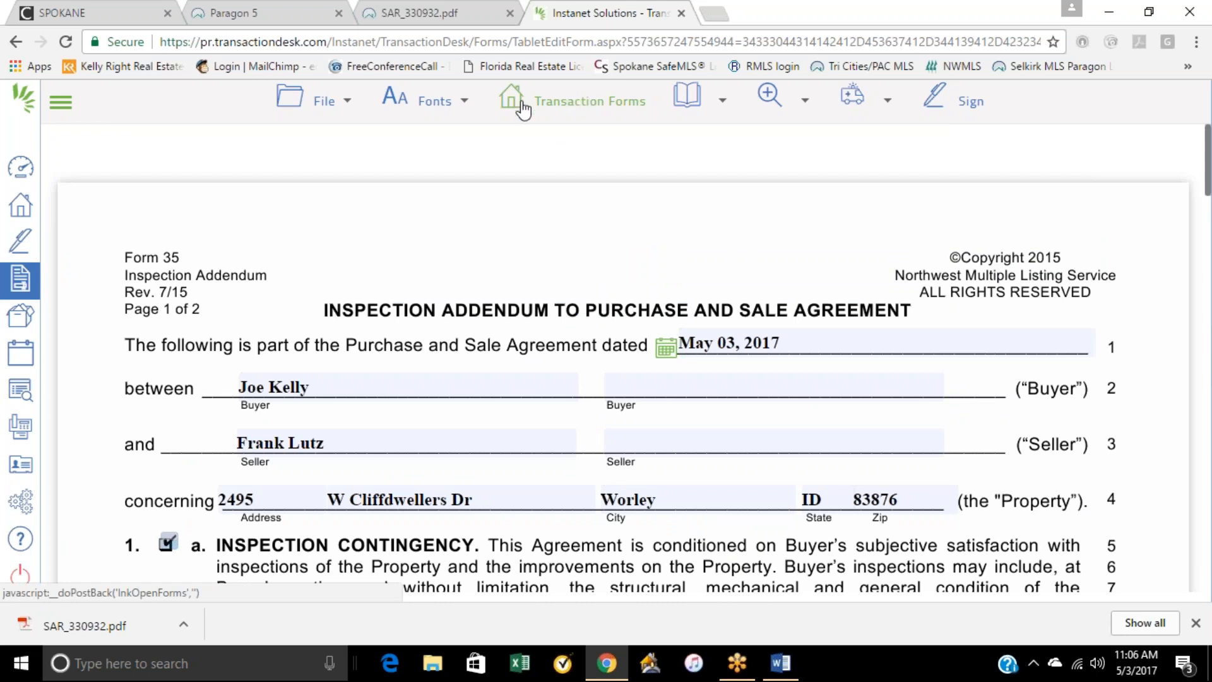
# Step: Save the inspection addendum and open Form 35E - Escalation Addendum
pyautogui.moveTo(318, 101)
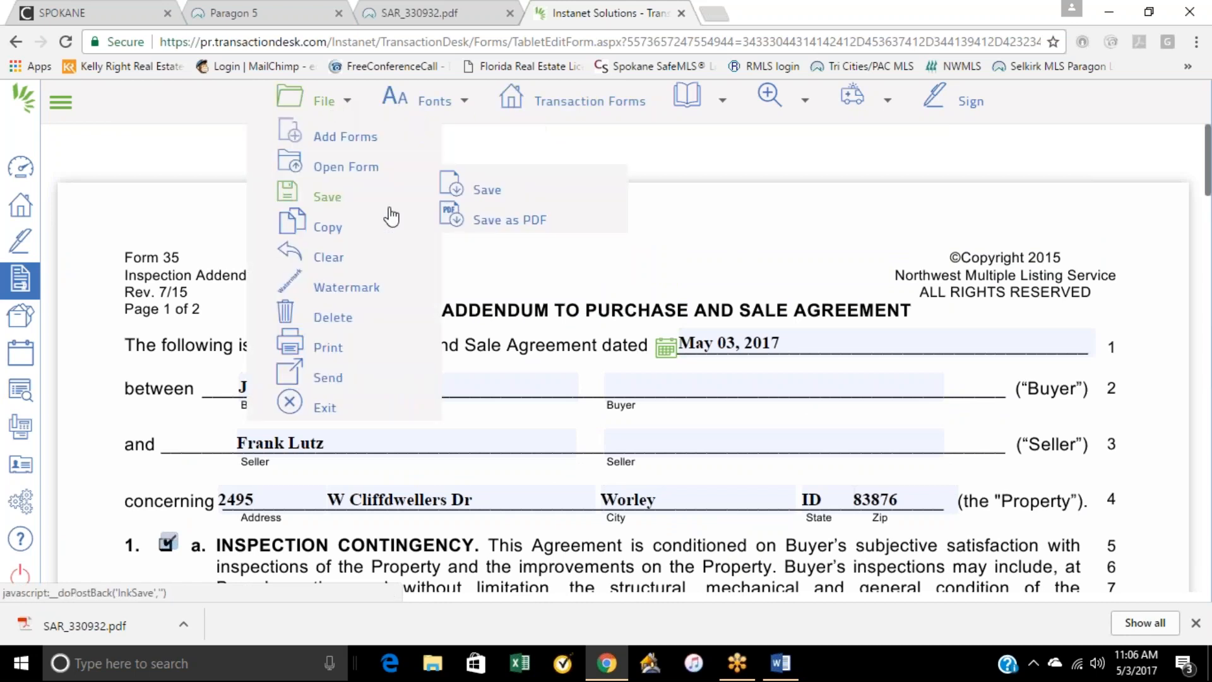
pyautogui.click(483, 189)
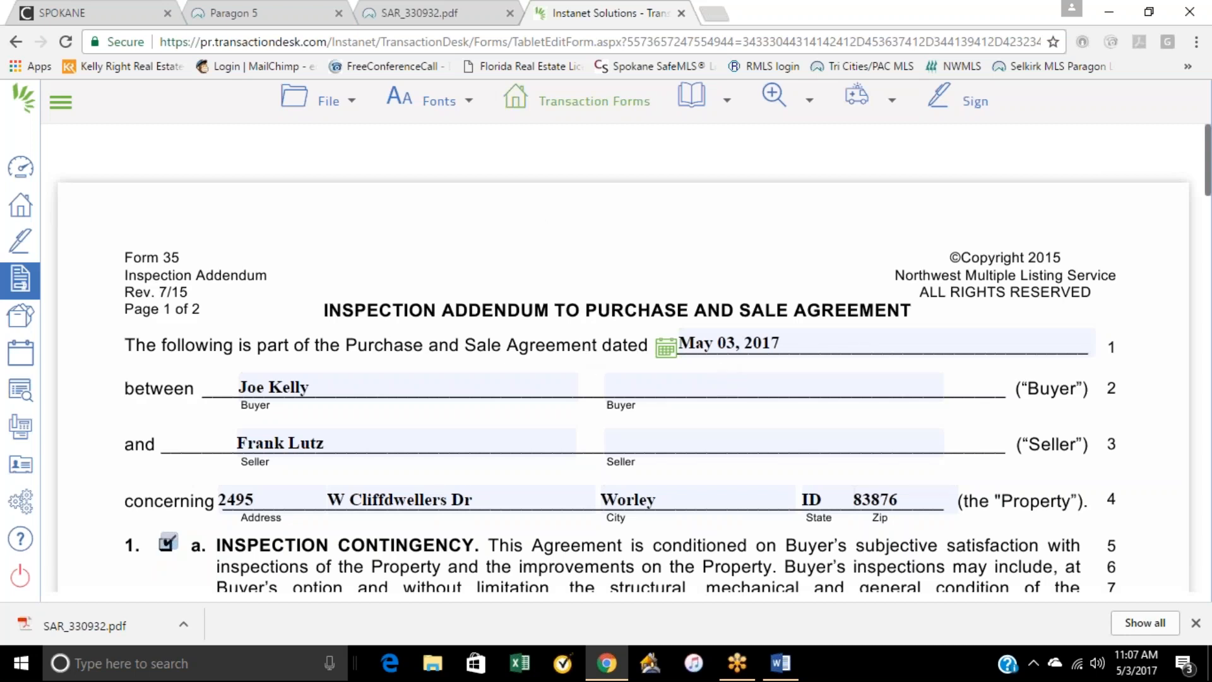
pyautogui.click(582, 112)
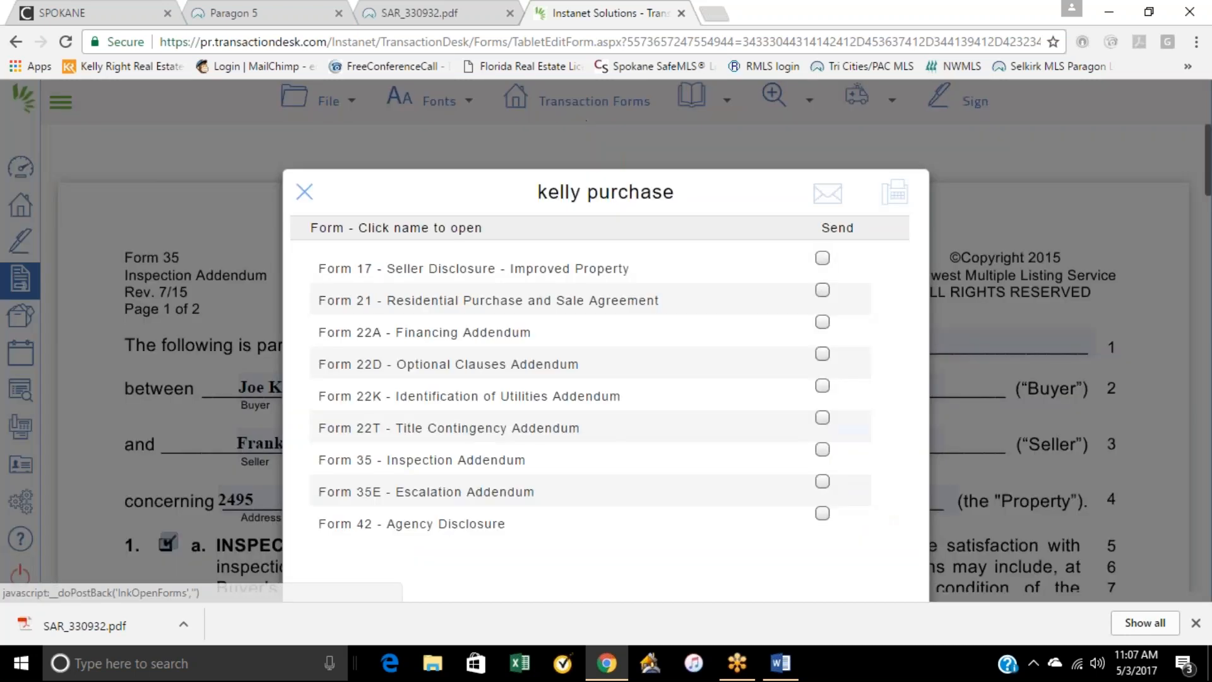
pyautogui.click(458, 496)
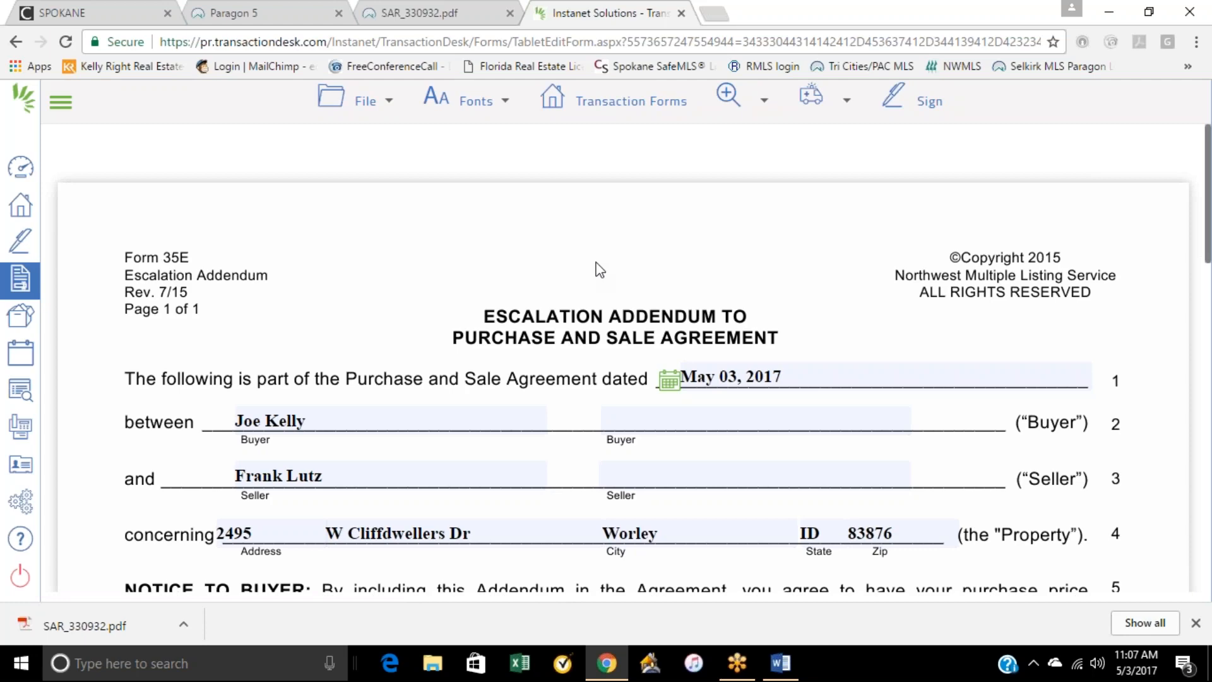
# Step: Set the escalation amount above the competing offer's net price to $1,000 in the Purchase Price paragraph
pyautogui.scroll(-5, 603, 325)
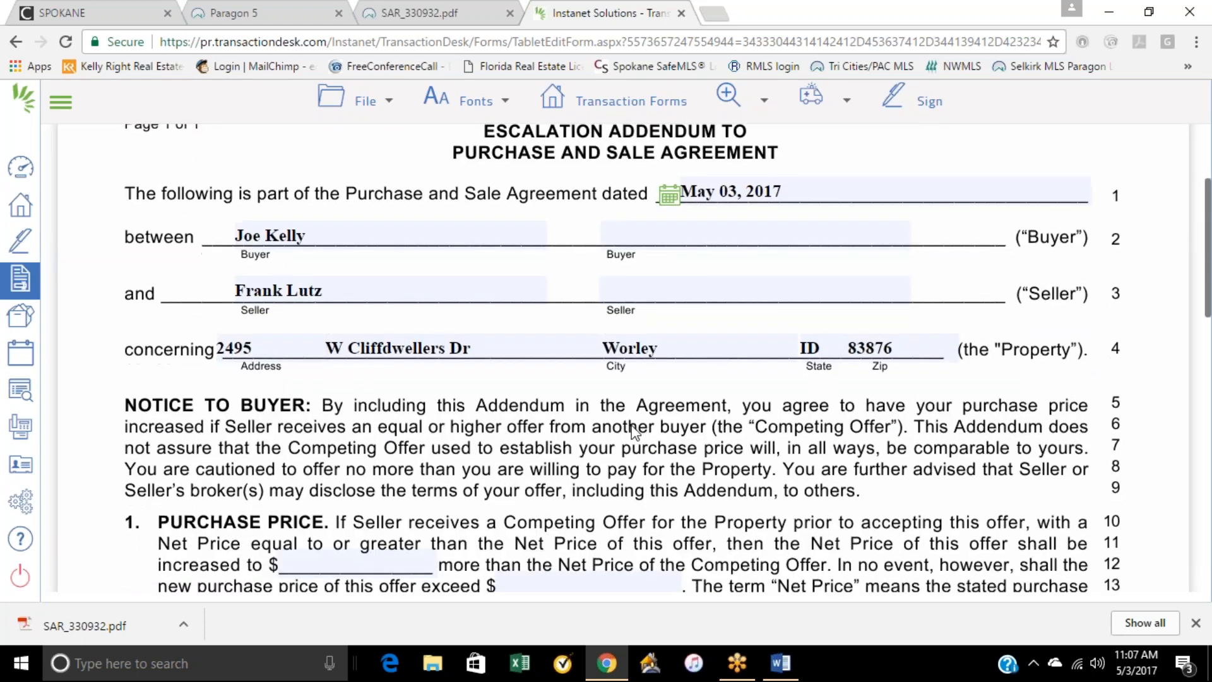
pyautogui.scroll(-1, 402, 396)
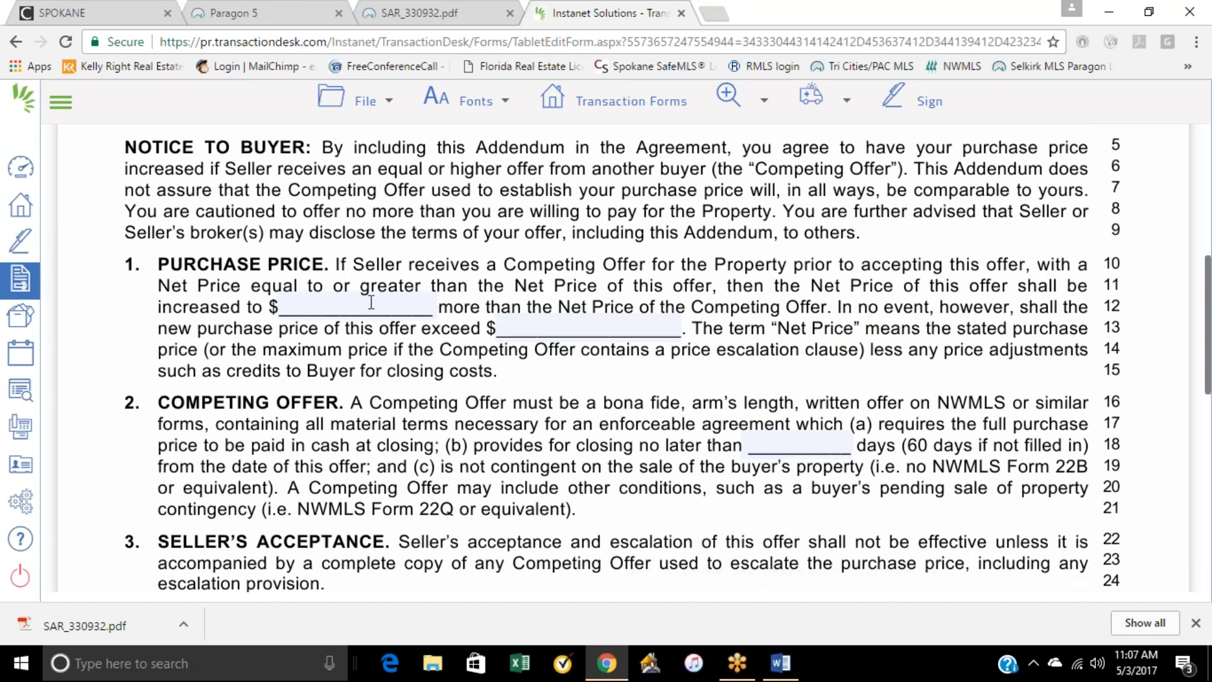
pyautogui.click(340, 306)
pyautogui.write('1000')
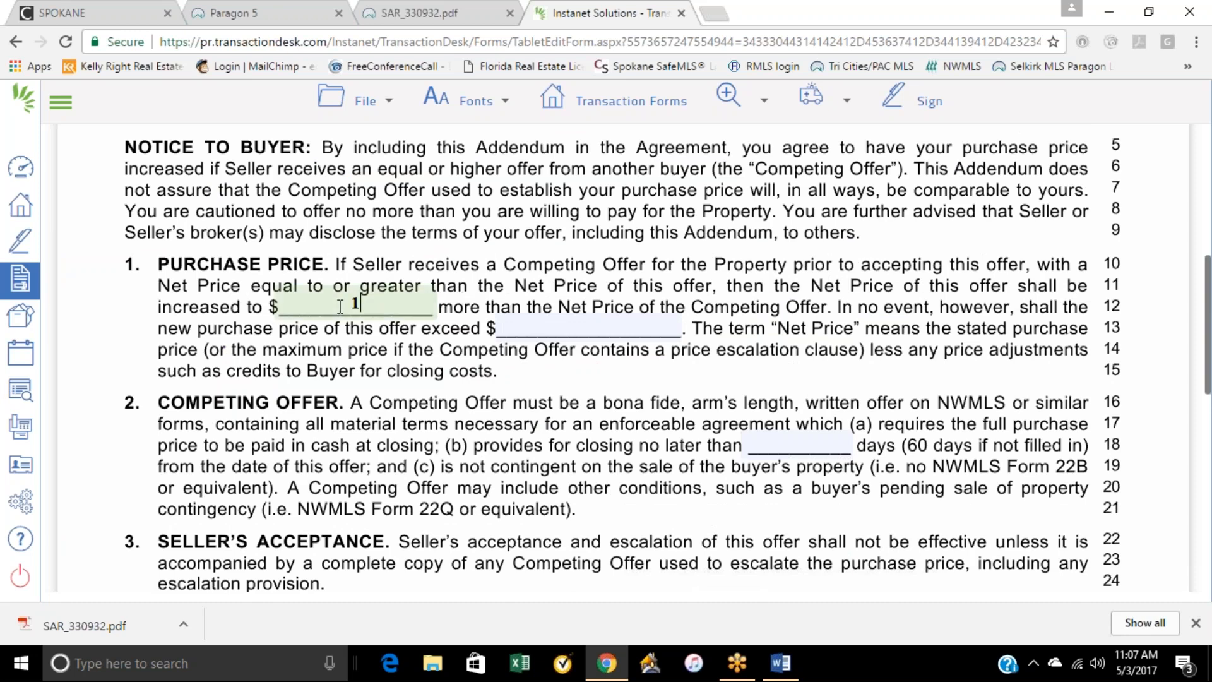
# Step: Set the maximum new purchase price on line 13 of the escalation addendum to $461,000
pyautogui.click(571, 330)
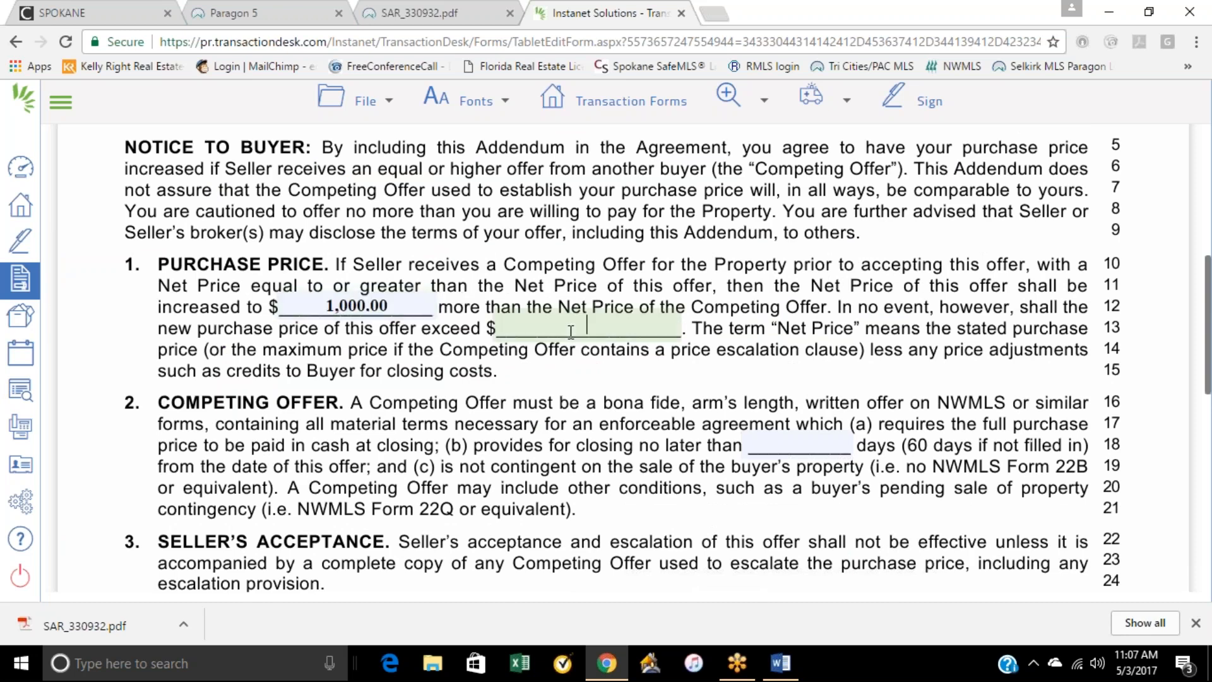
pyautogui.write('460000')
pyautogui.press('BackSpace')
pyautogui.press('BackSpace')
pyautogui.press('BackSpace')
pyautogui.press('BackSpace')
pyautogui.write('1000')
pyautogui.click(737, 273)
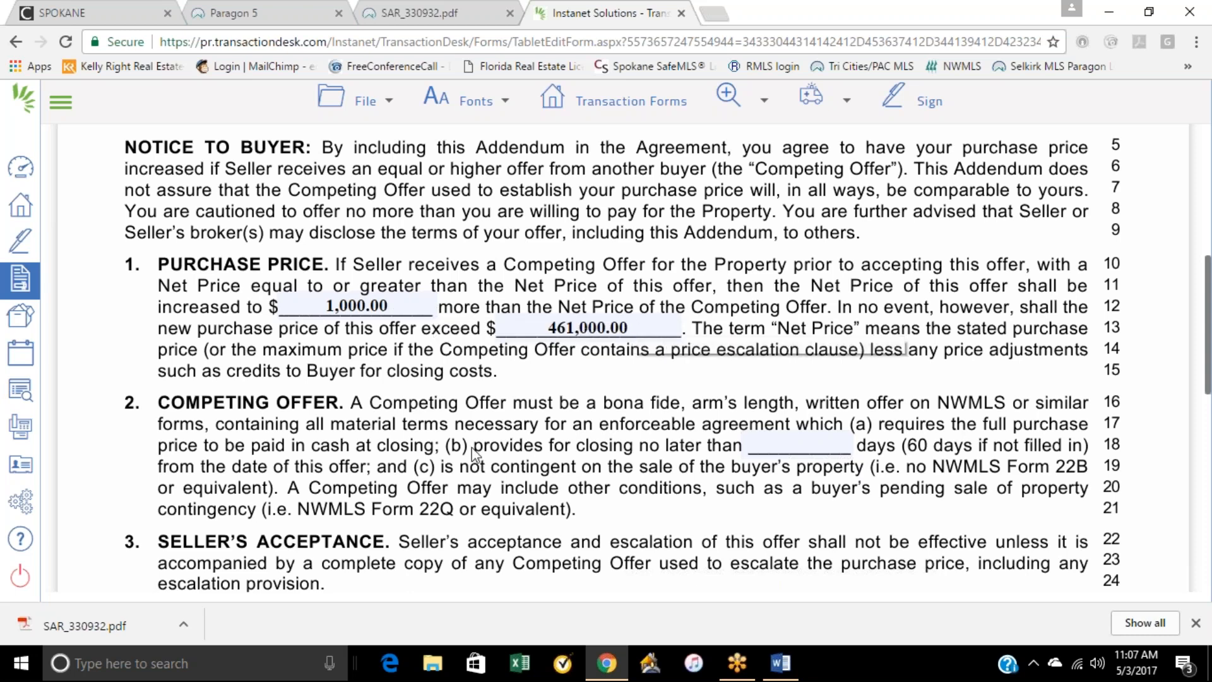
# Step: Examine the Competing Offer, Seller's Acceptance and New Purchase Price Worksheet sections of the escalation addendum
pyautogui.scroll(-3, 634, 328)
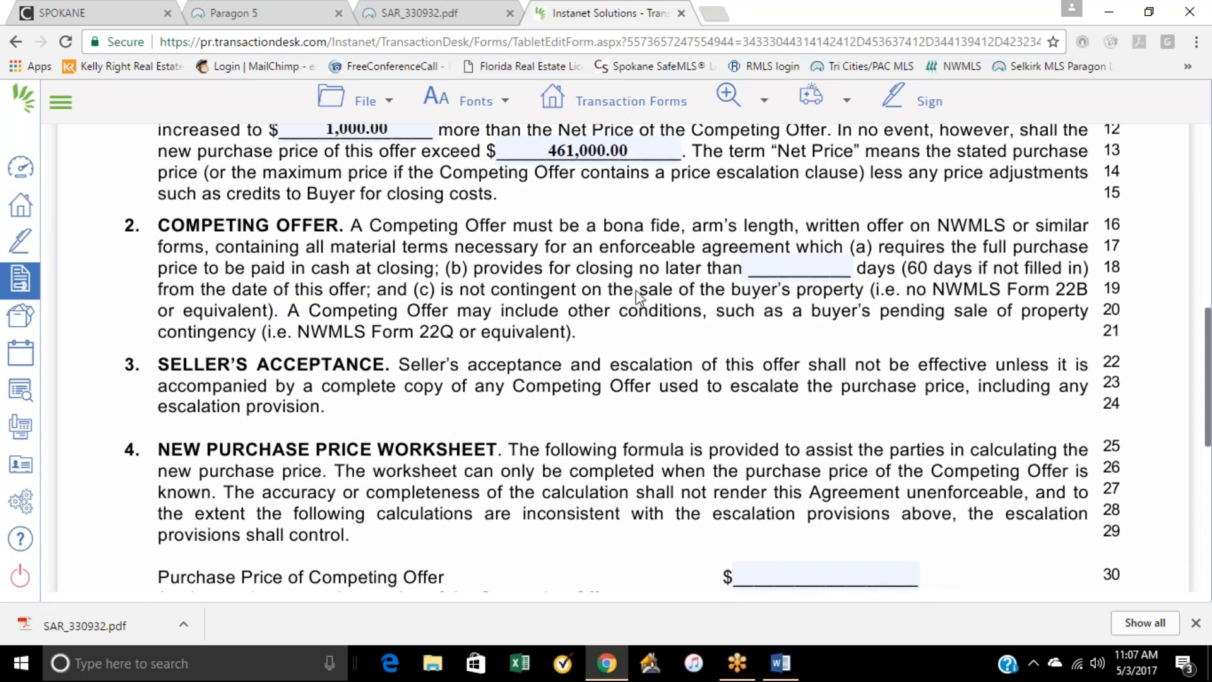
pyautogui.scroll(-3, 636, 293)
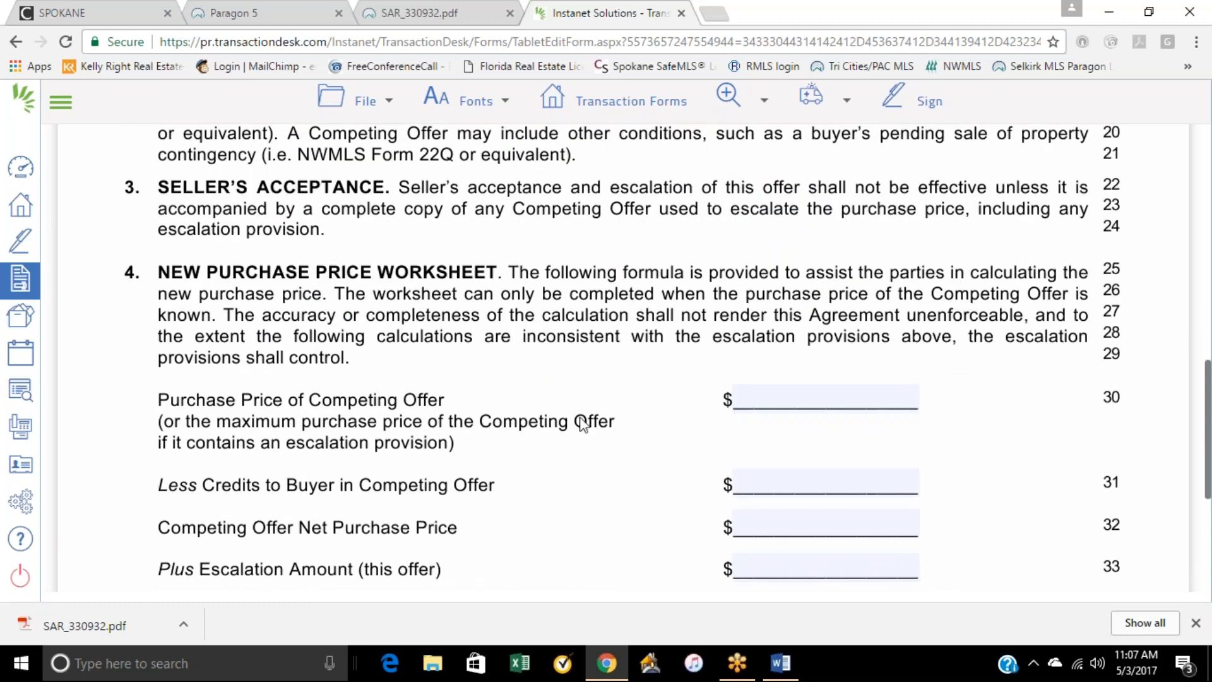
pyautogui.scroll(-3, 752, 435)
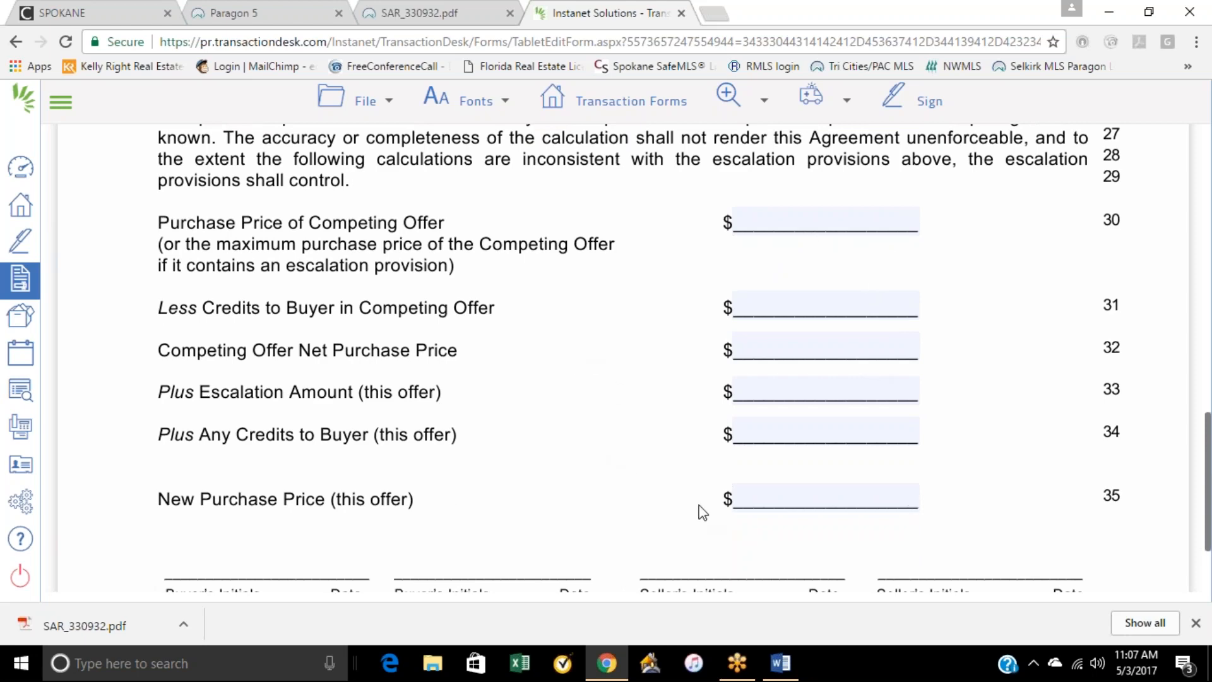
# Step: Save the escalation addendum and open Form 42 - Agency Disclosure from the transaction's forms
pyautogui.scroll(15, 680, 490)
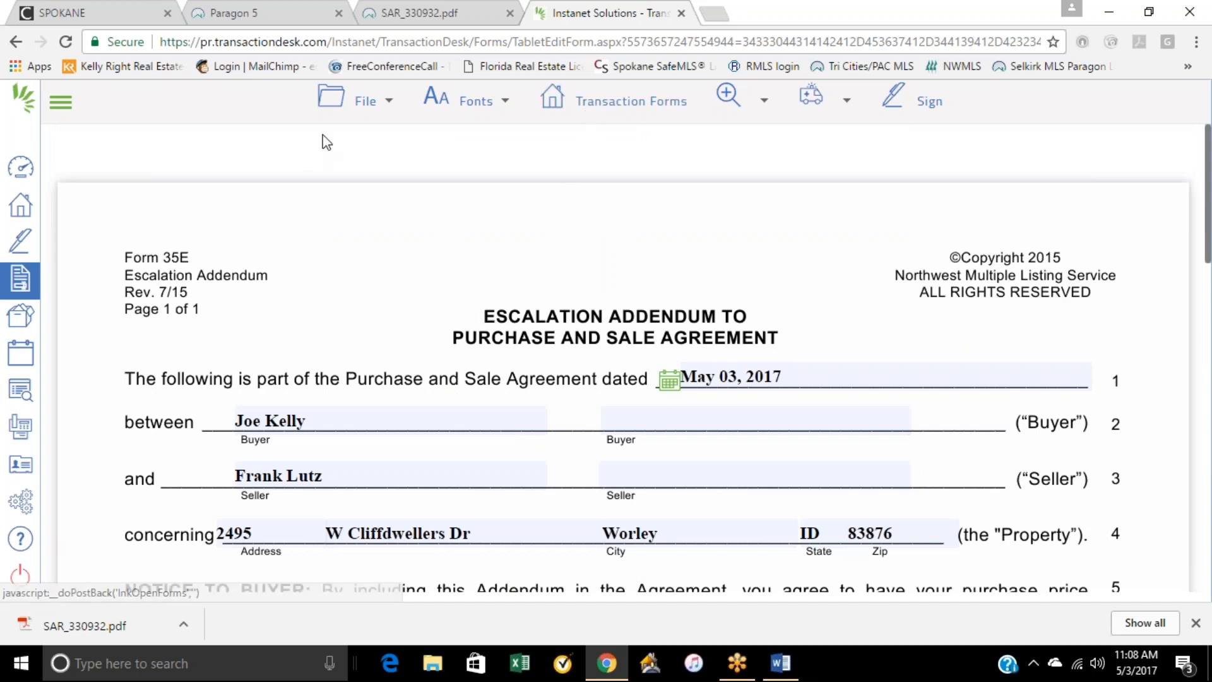
pyautogui.click(359, 109)
pyautogui.moveTo(433, 209)
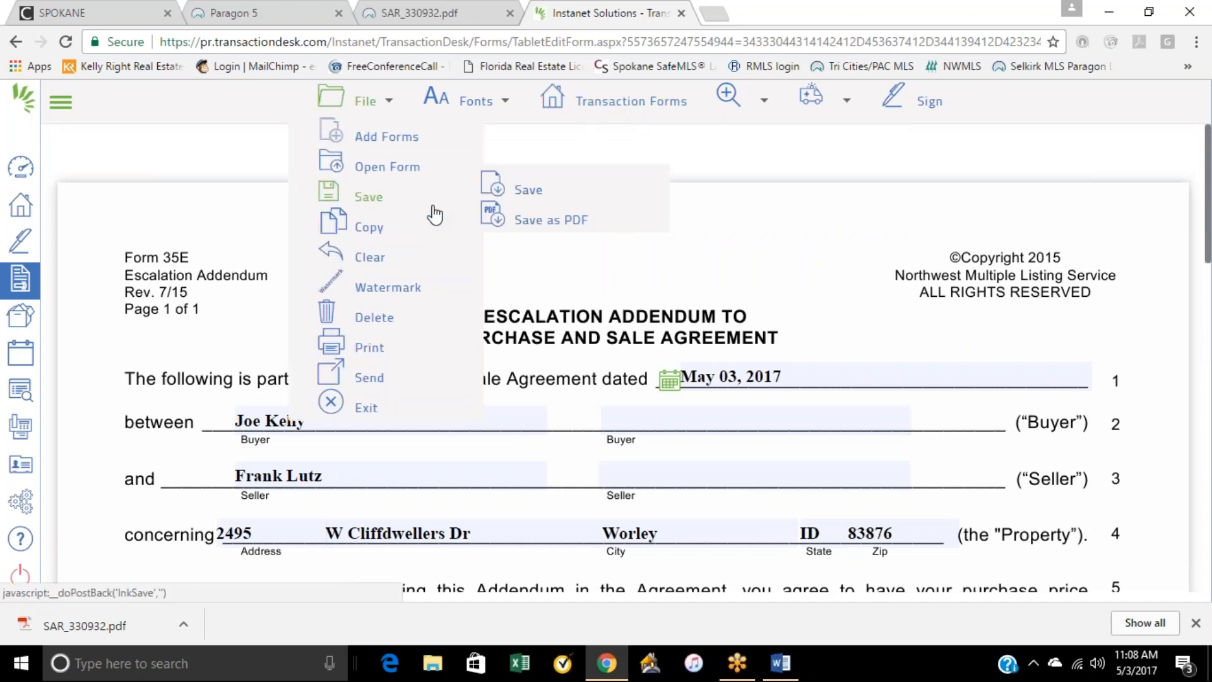
pyautogui.click(527, 193)
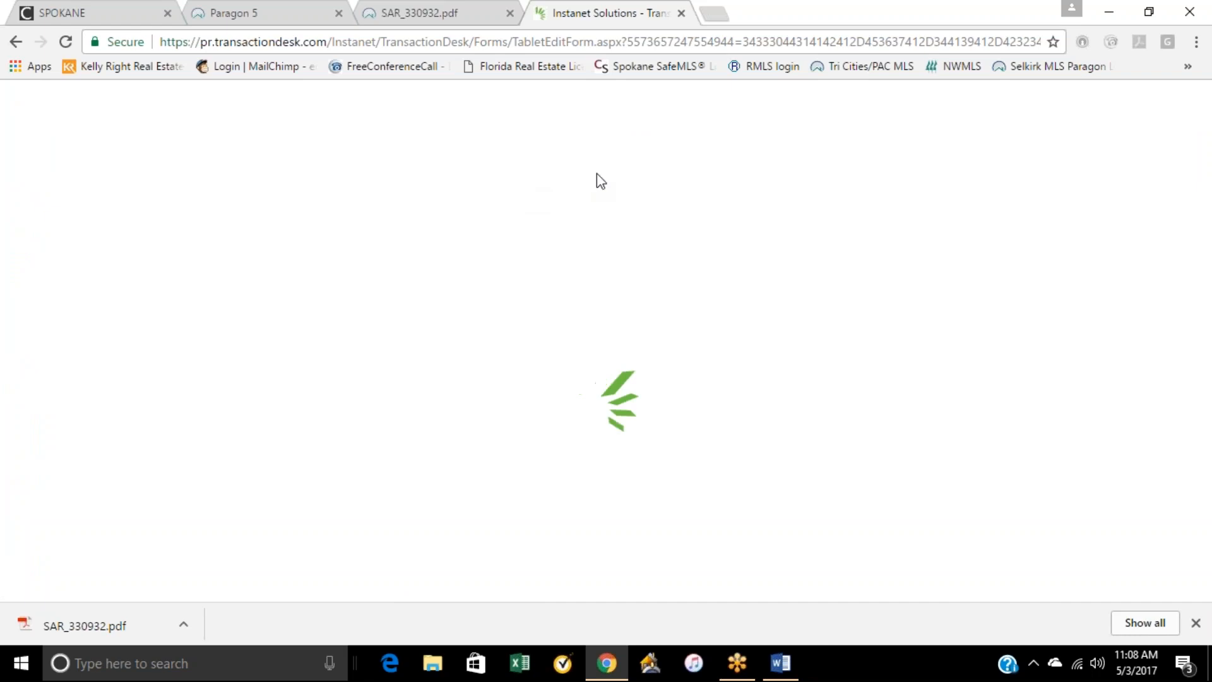
pyautogui.click(590, 107)
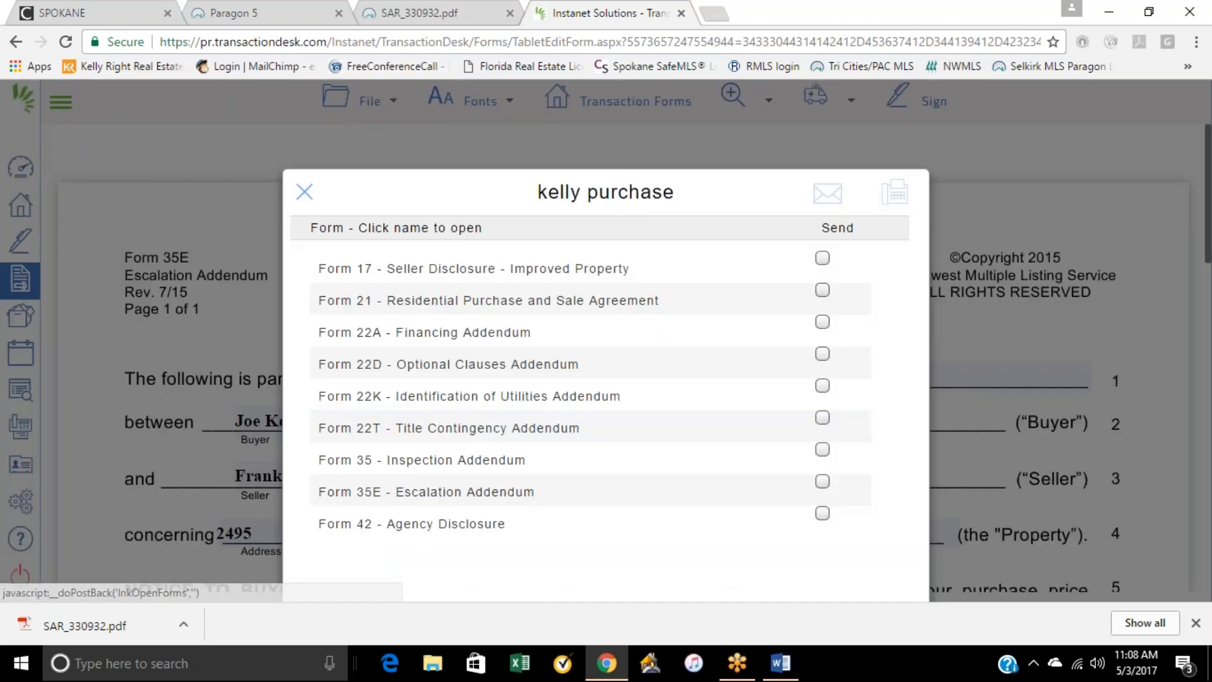
pyautogui.click(467, 525)
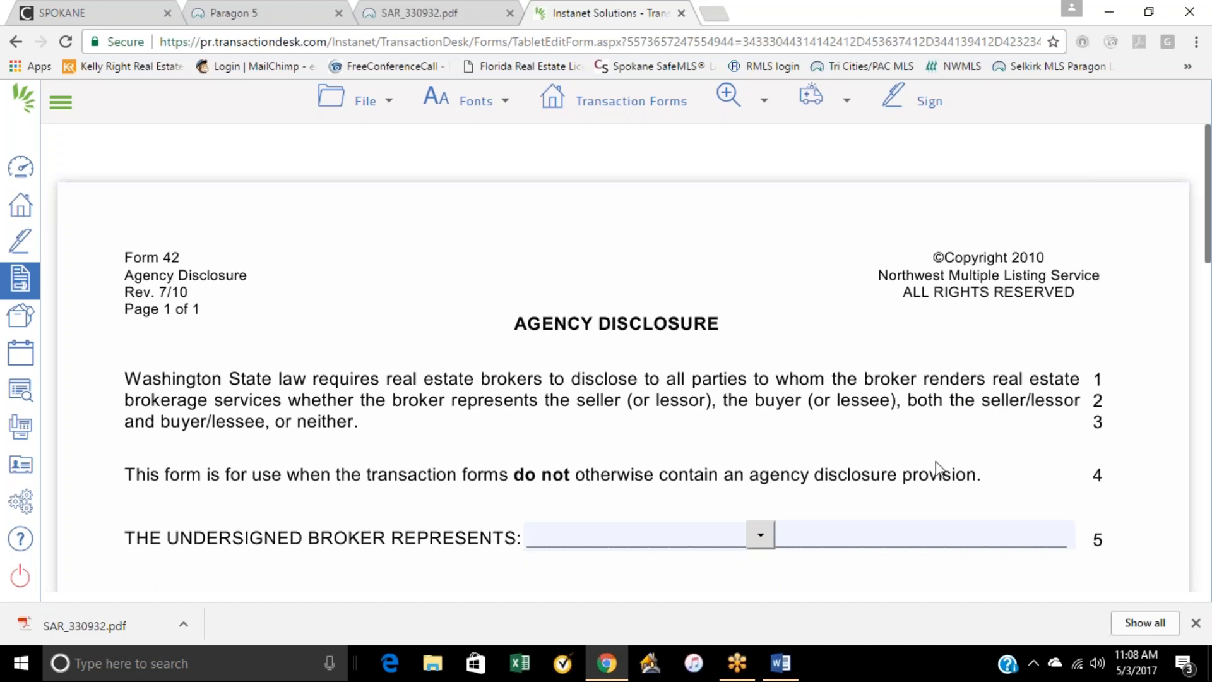
# Step: Set the party represented by the undersigned broker to Buyer on line 5 of the agency disclosure
pyautogui.scroll(-3, 782, 527)
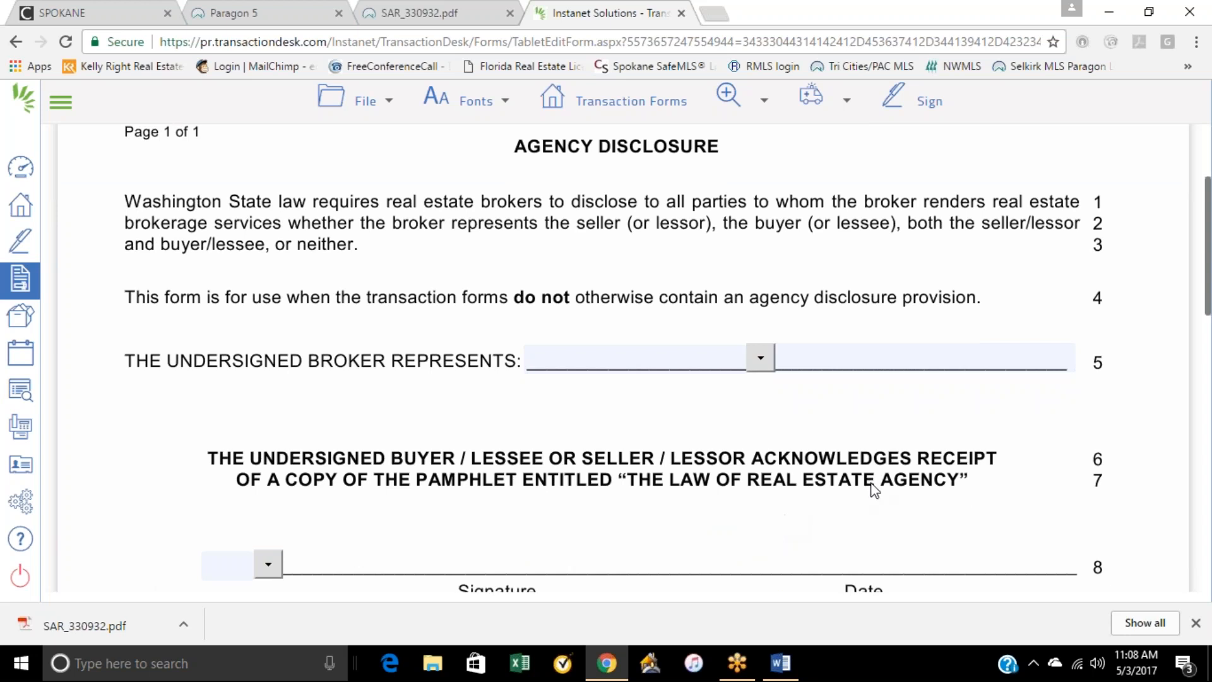
pyautogui.click(761, 358)
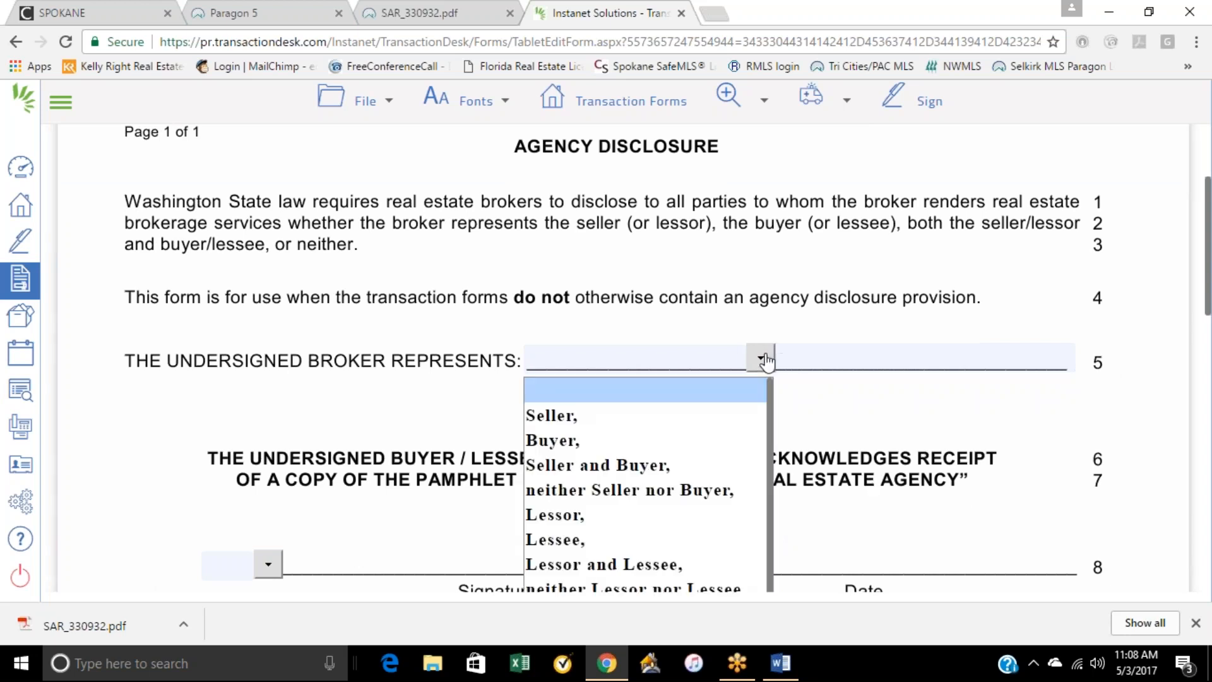
pyautogui.click(593, 441)
# Step: Examine the signature lines, their party options, and the broker and firm name fields of the agency disclosure
pyautogui.scroll(-4, 425, 560)
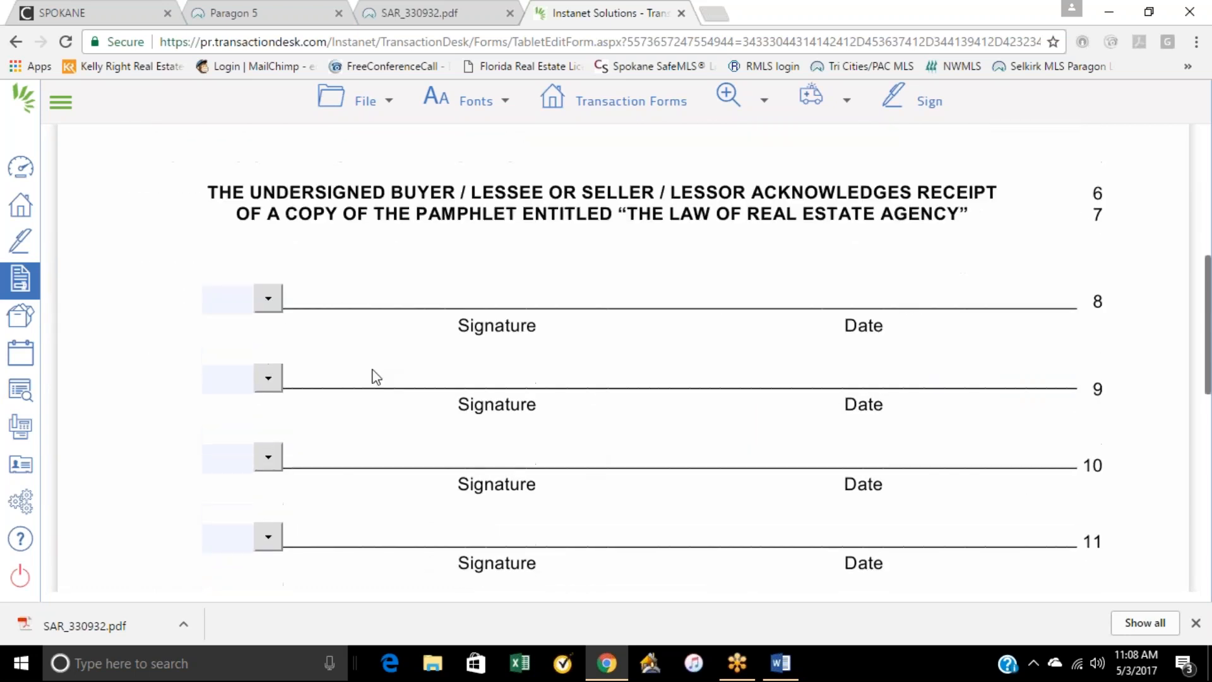
pyautogui.click(268, 298)
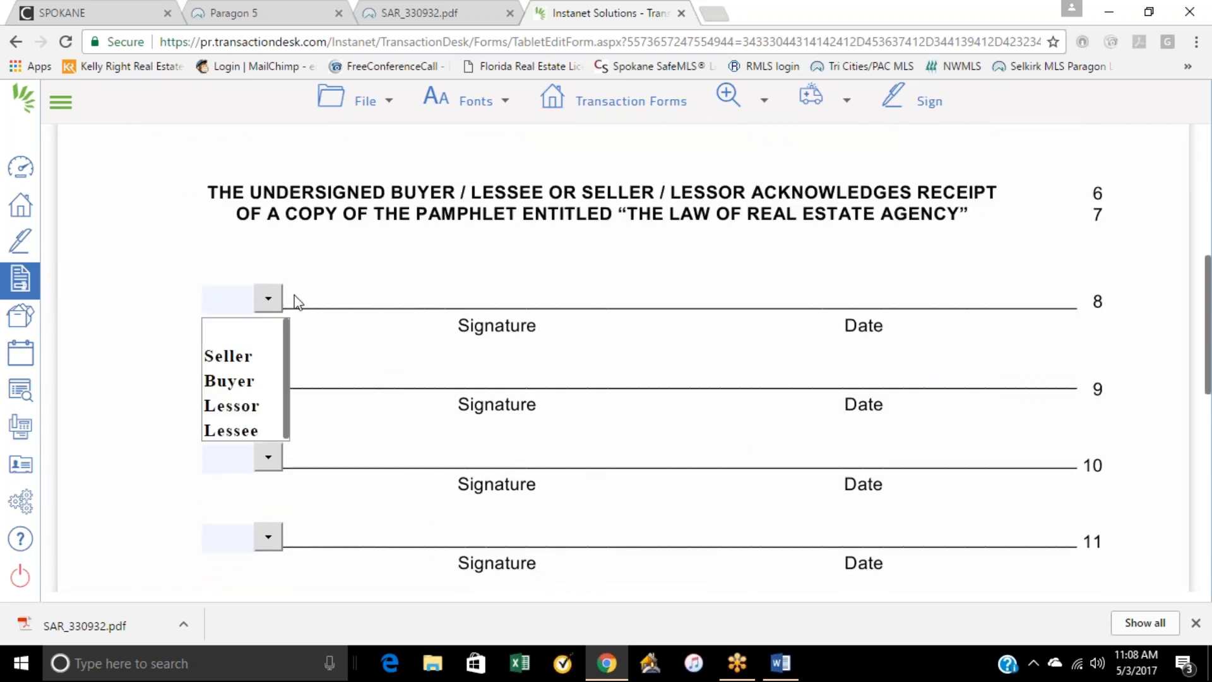
pyautogui.click(414, 291)
pyautogui.scroll(-3, 555, 487)
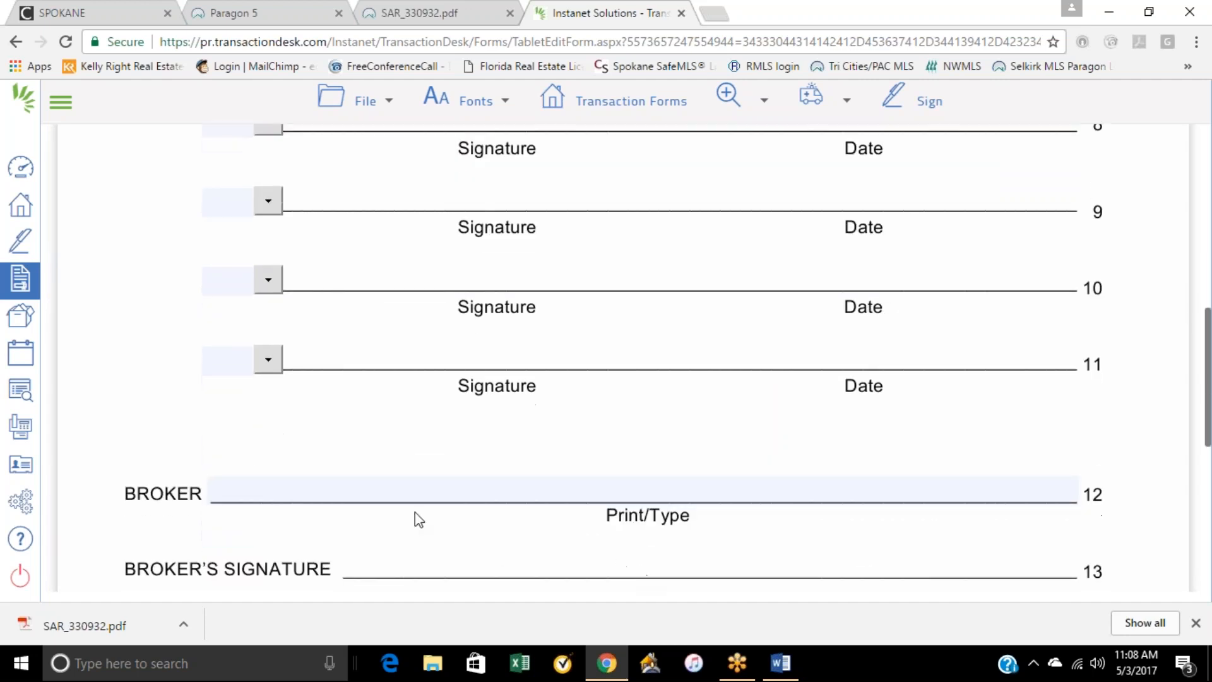
pyautogui.scroll(-2, 691, 527)
pyautogui.scroll(6, 725, 538)
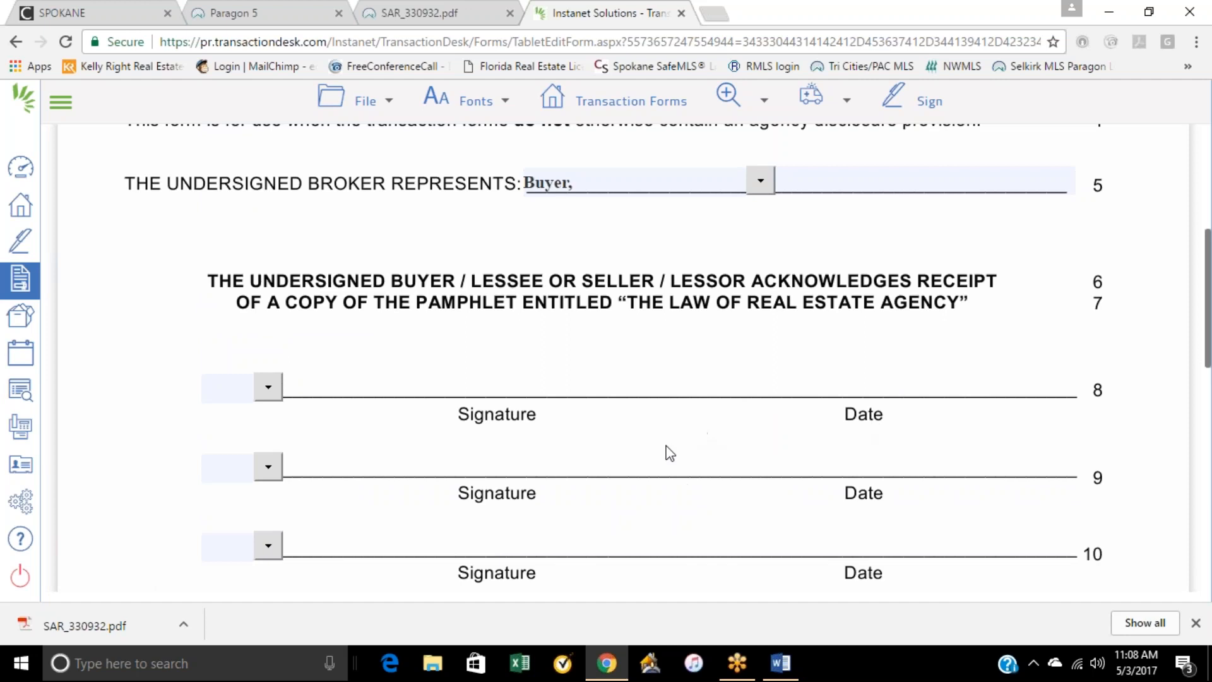
pyautogui.scroll(-5, 684, 492)
pyautogui.scroll(5, 690, 494)
pyautogui.scroll(5, 728, 362)
pyautogui.scroll(-8, 676, 442)
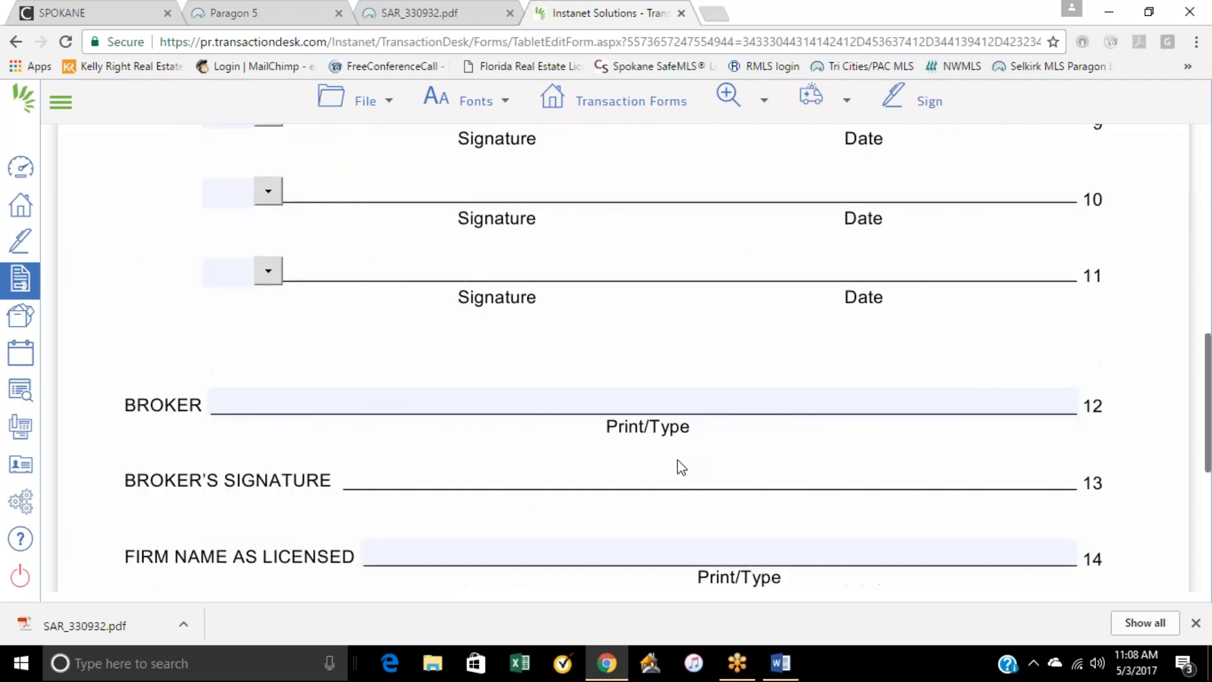
pyautogui.scroll(-3, 677, 459)
pyautogui.scroll(11, 694, 460)
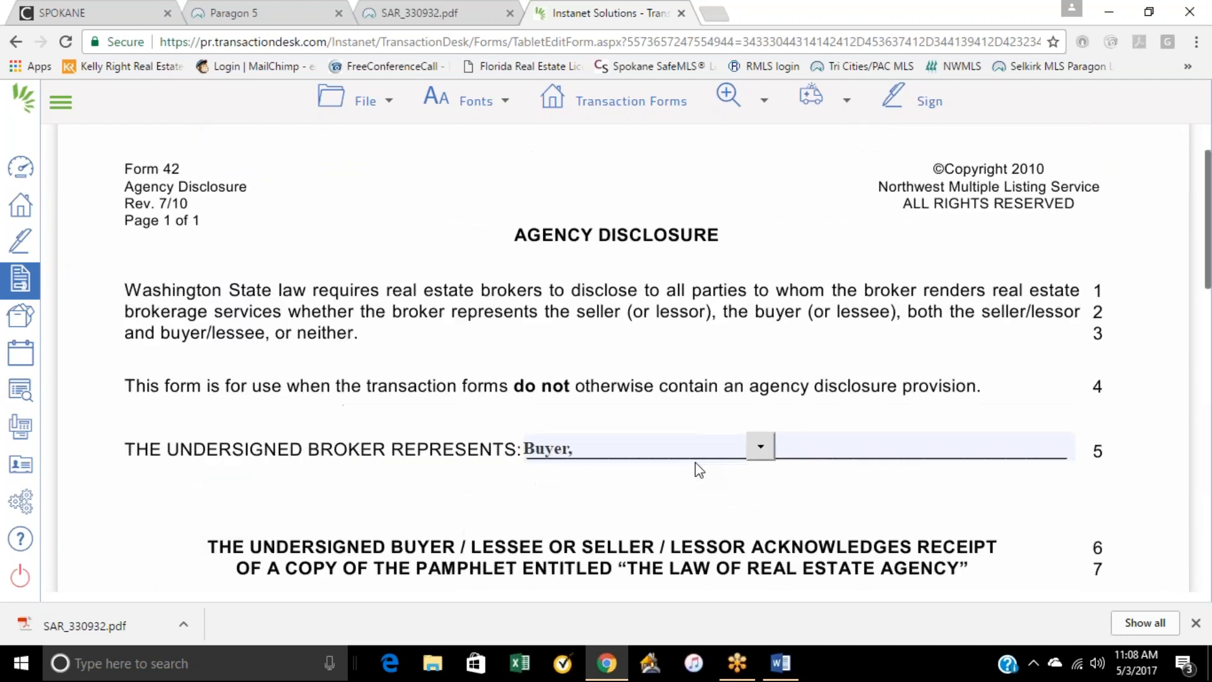
# Step: Save the completed Form 42 agency disclosure
pyautogui.scroll(1, 695, 462)
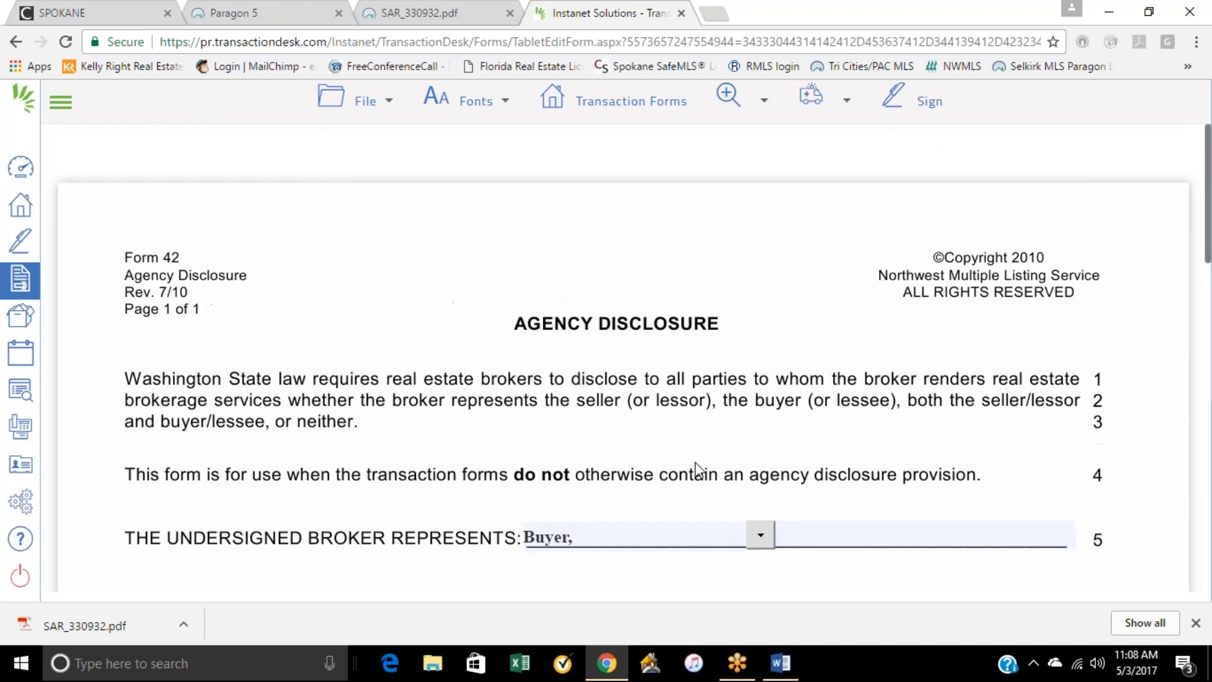
pyautogui.click(386, 114)
pyautogui.moveTo(376, 200)
pyautogui.click(505, 188)
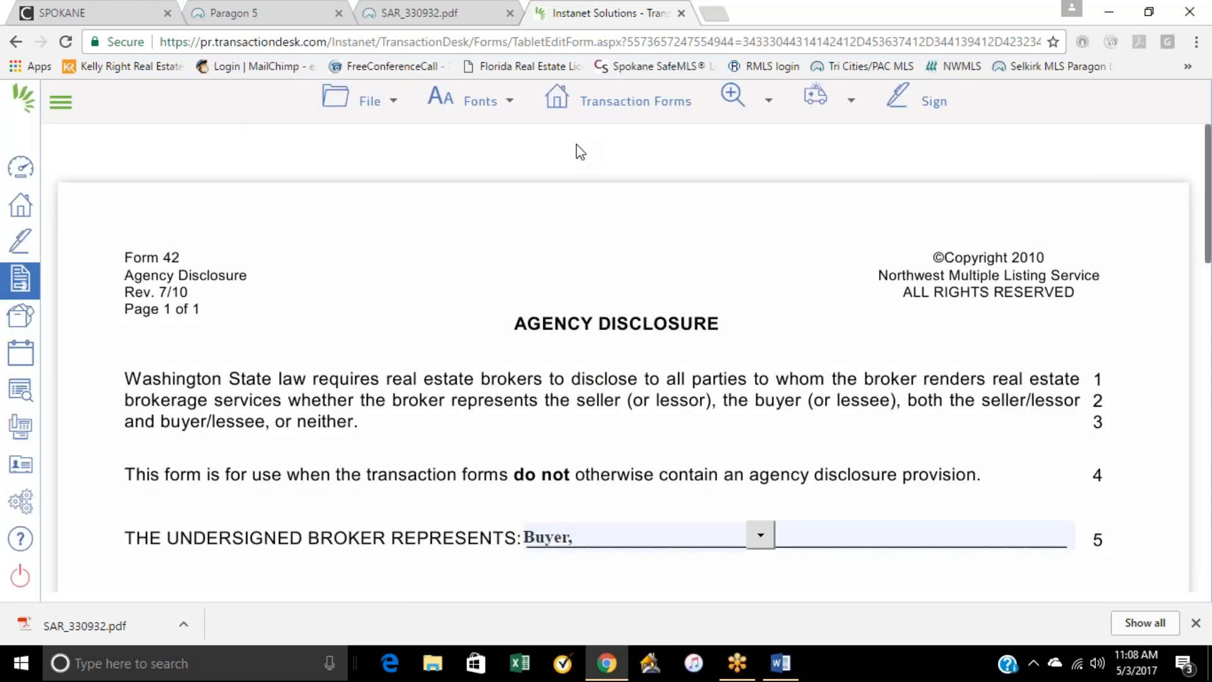
# Step: Check the list of transaction forms, leave the form editor and open the current purchase transaction's dashboard
pyautogui.click(596, 103)
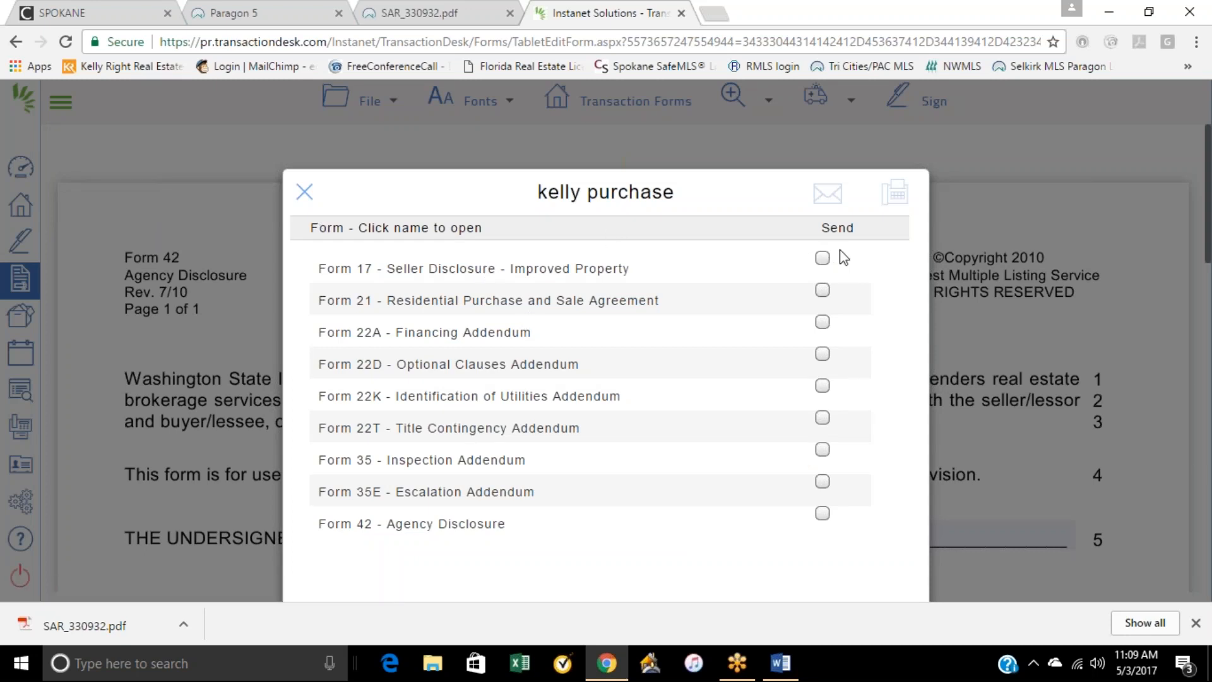
pyautogui.click(304, 196)
pyautogui.click(372, 103)
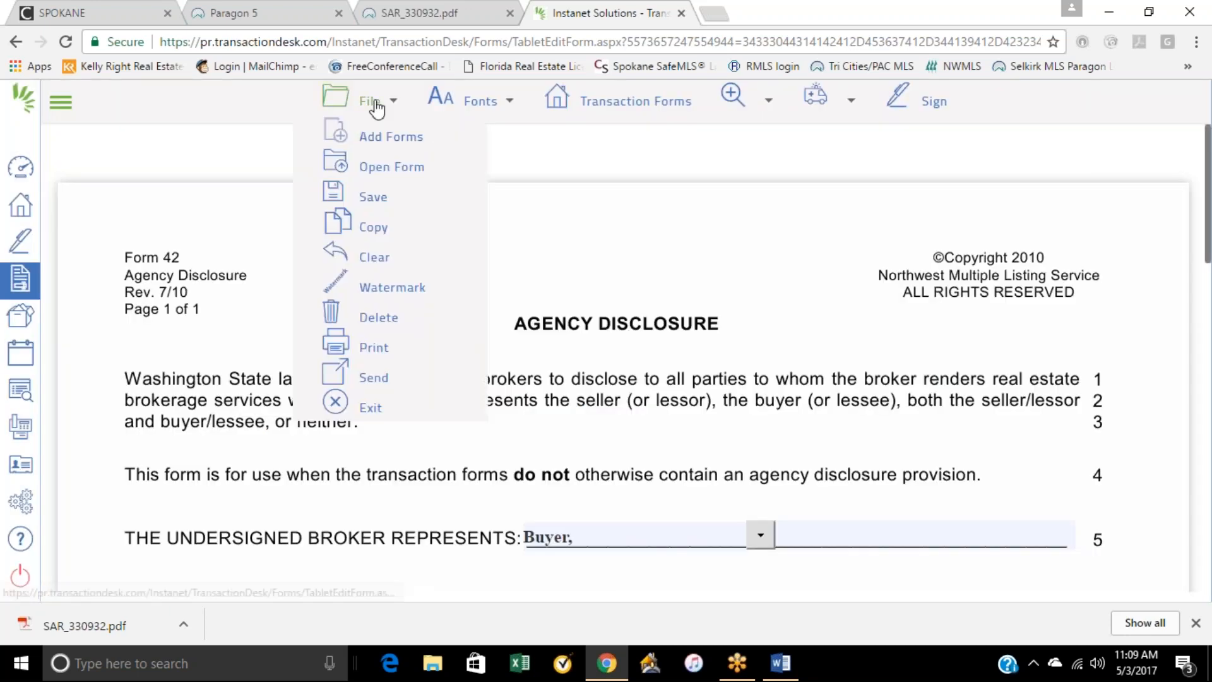
pyautogui.click(21, 214)
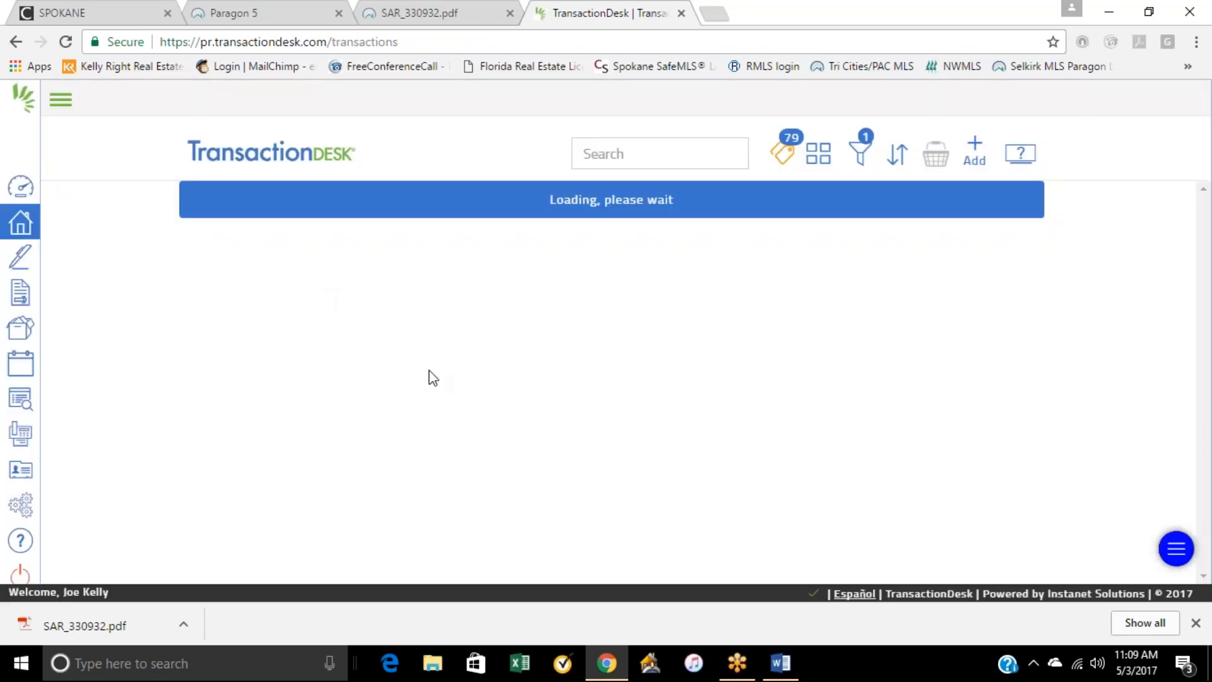
pyautogui.click(325, 196)
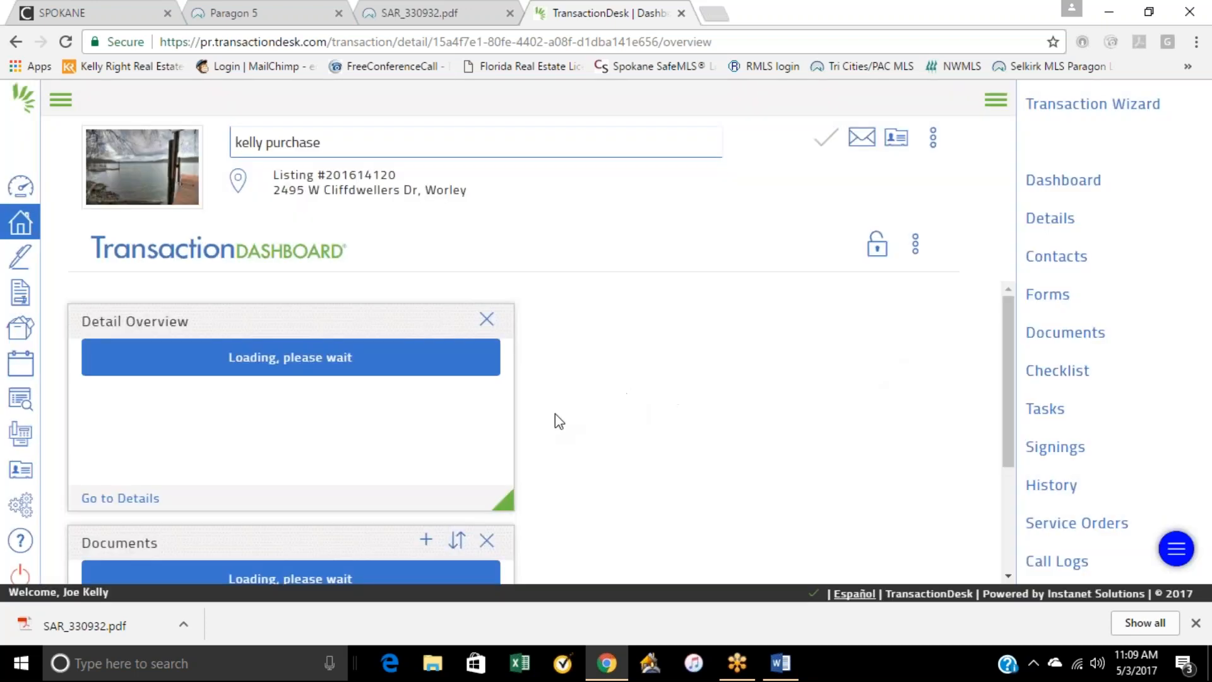
# Step: Review the transaction's dashboard overview and its list of forms
pyautogui.scroll(-3, 564, 410)
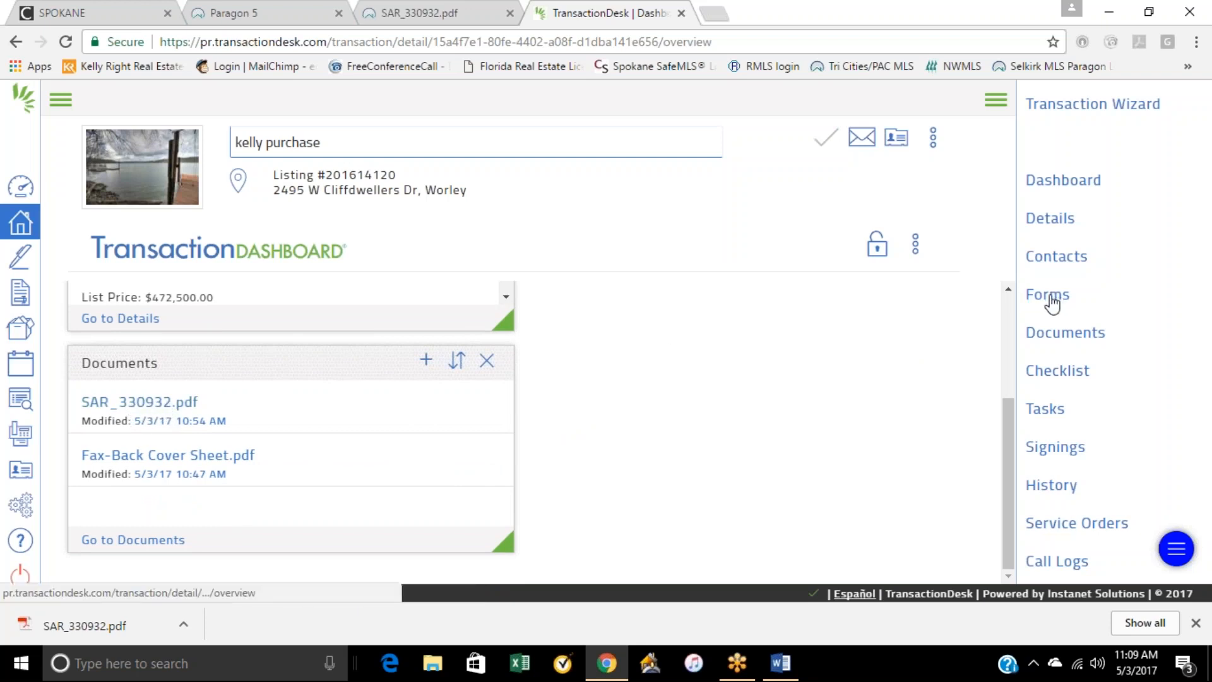
pyautogui.scroll(3, 216, 414)
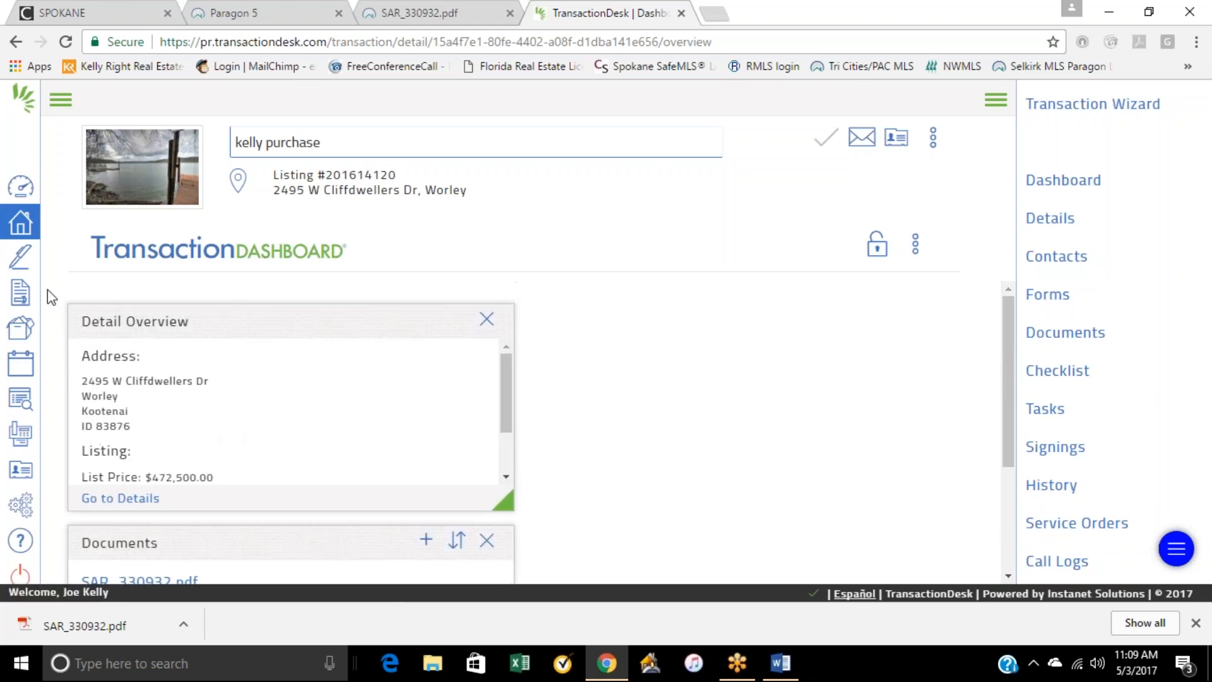
pyautogui.click(1044, 301)
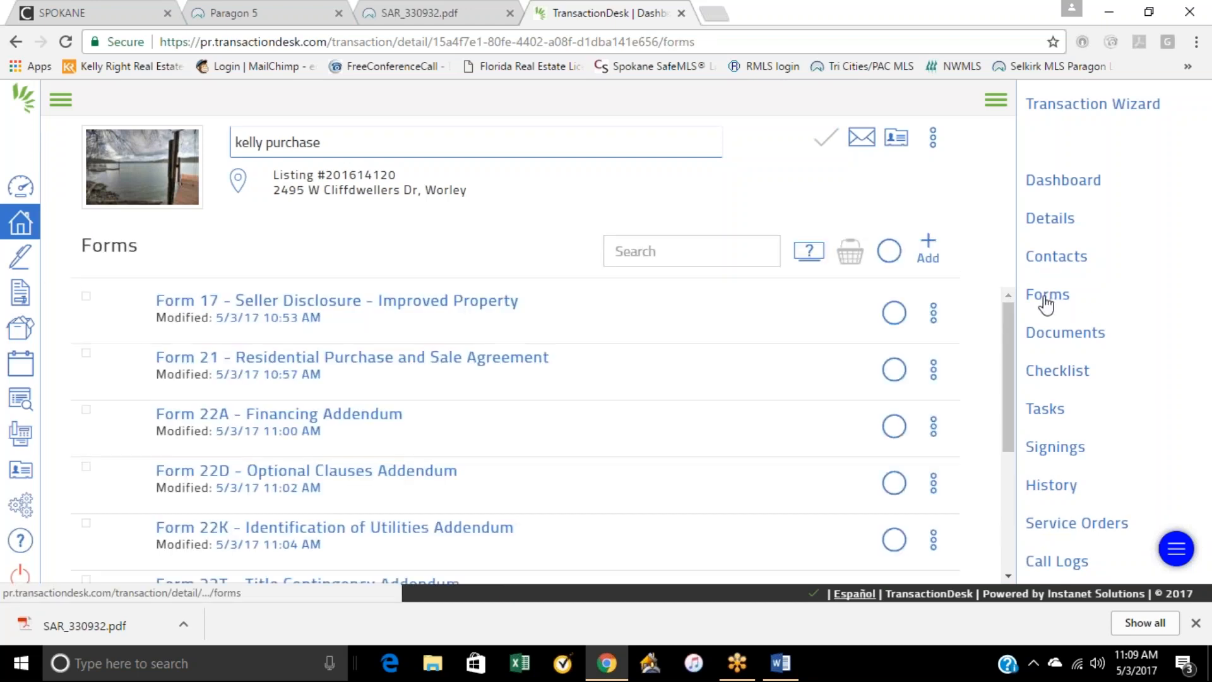
pyautogui.scroll(-4, 373, 391)
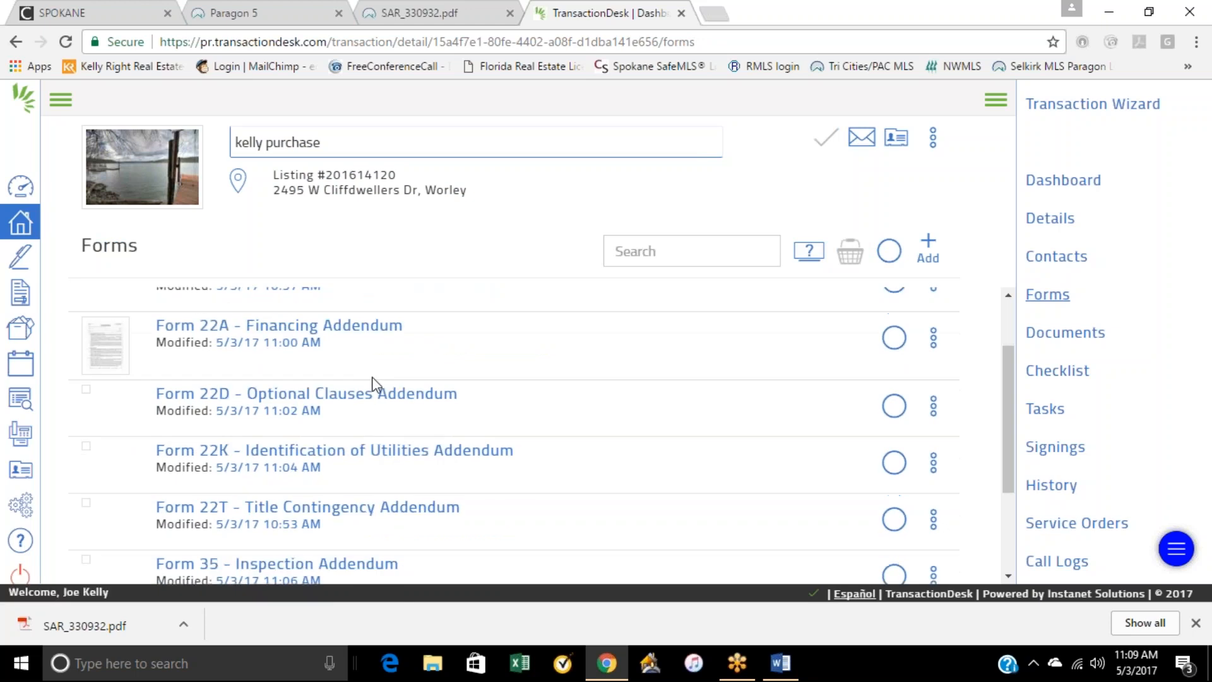
pyautogui.scroll(4, 544, 445)
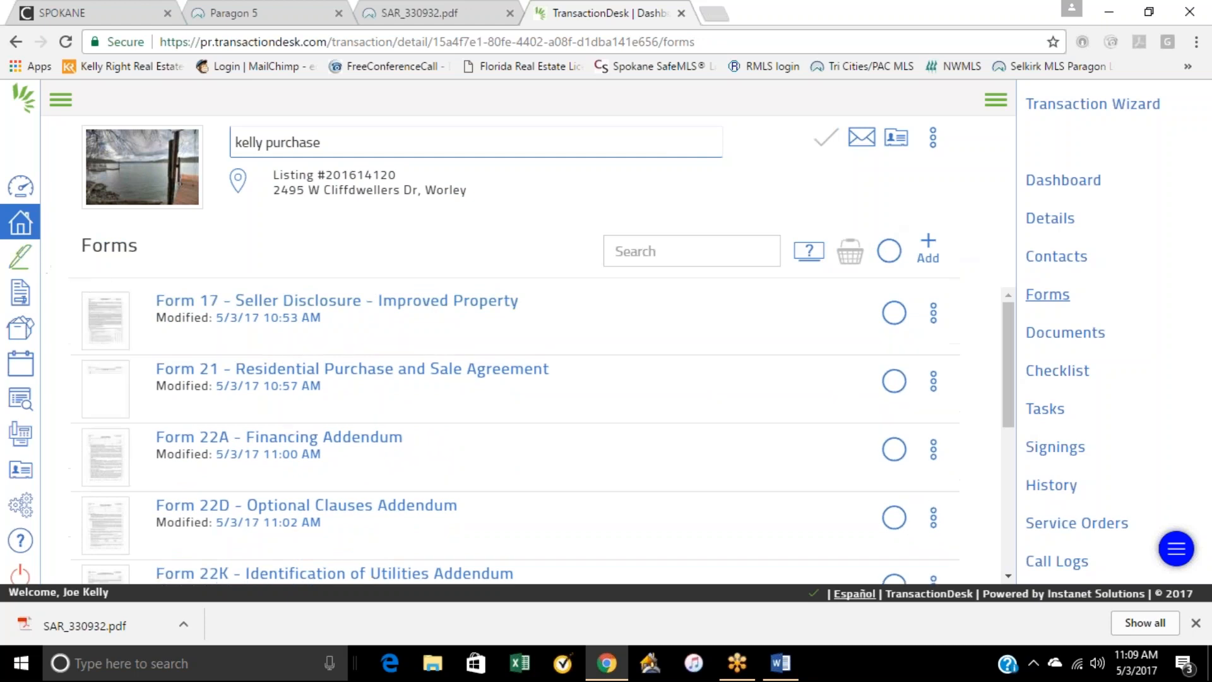
# Step: Create an Authentisign signing named with the buyer's full name and link it to the current purchase transaction
pyautogui.click(20, 257)
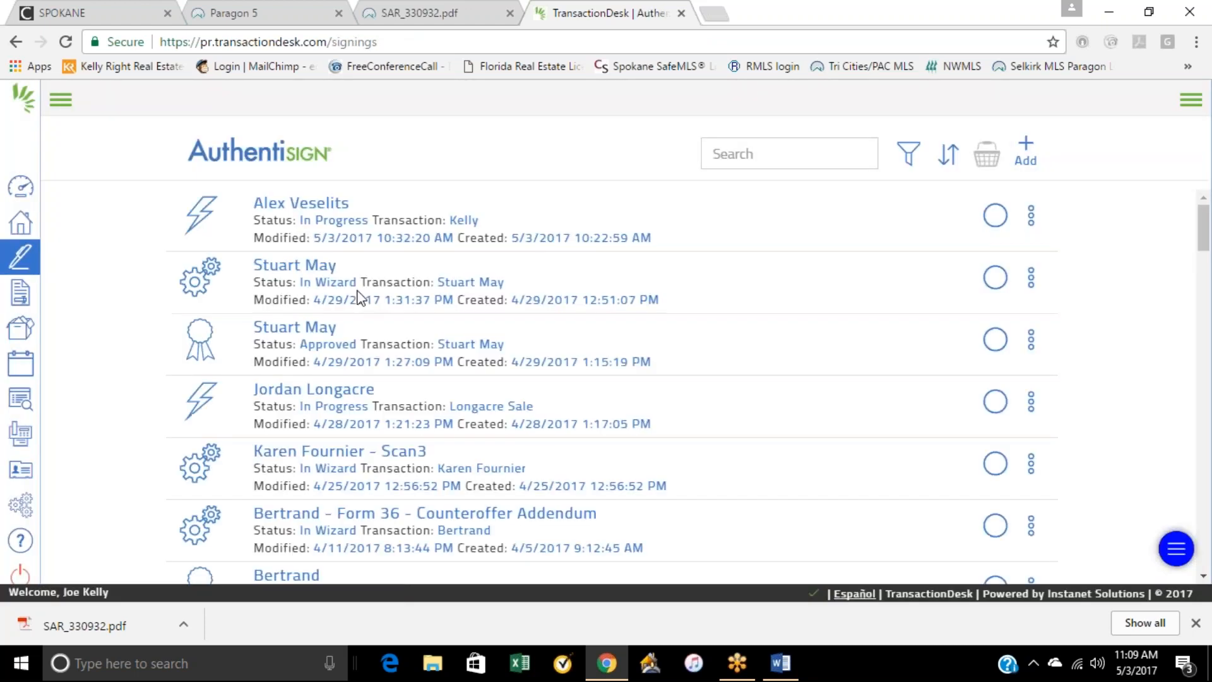
pyautogui.scroll(-1, 431, 383)
pyautogui.scroll(1, 431, 383)
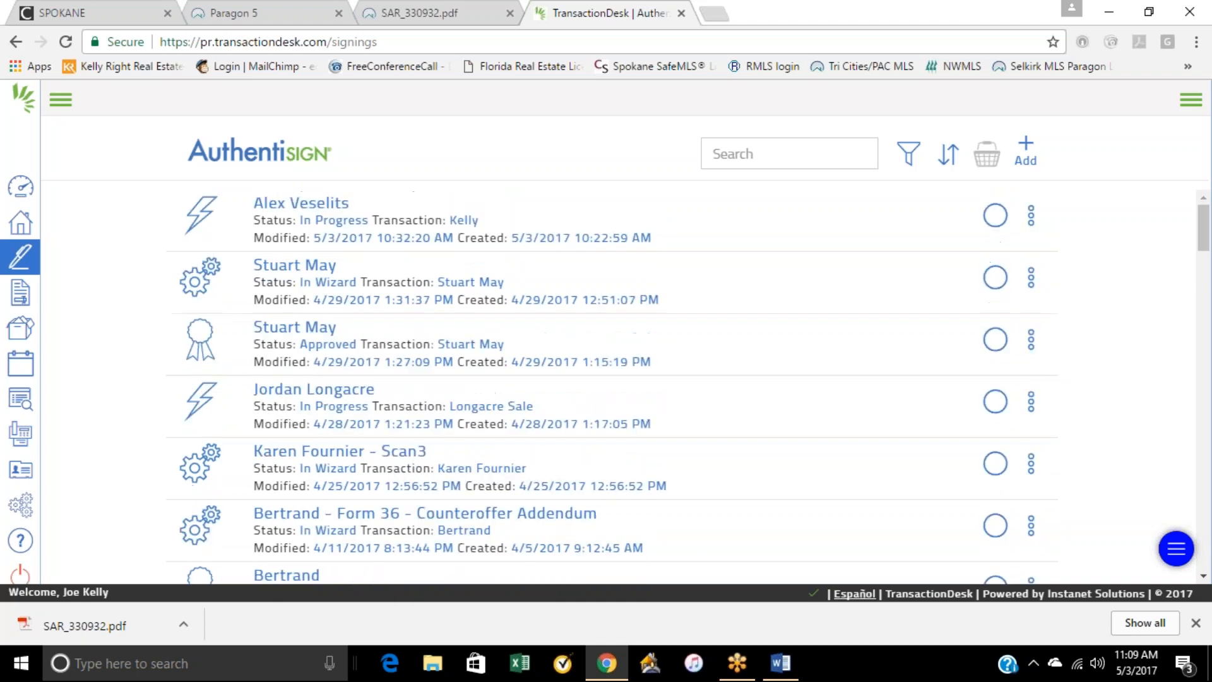
pyautogui.click(1026, 156)
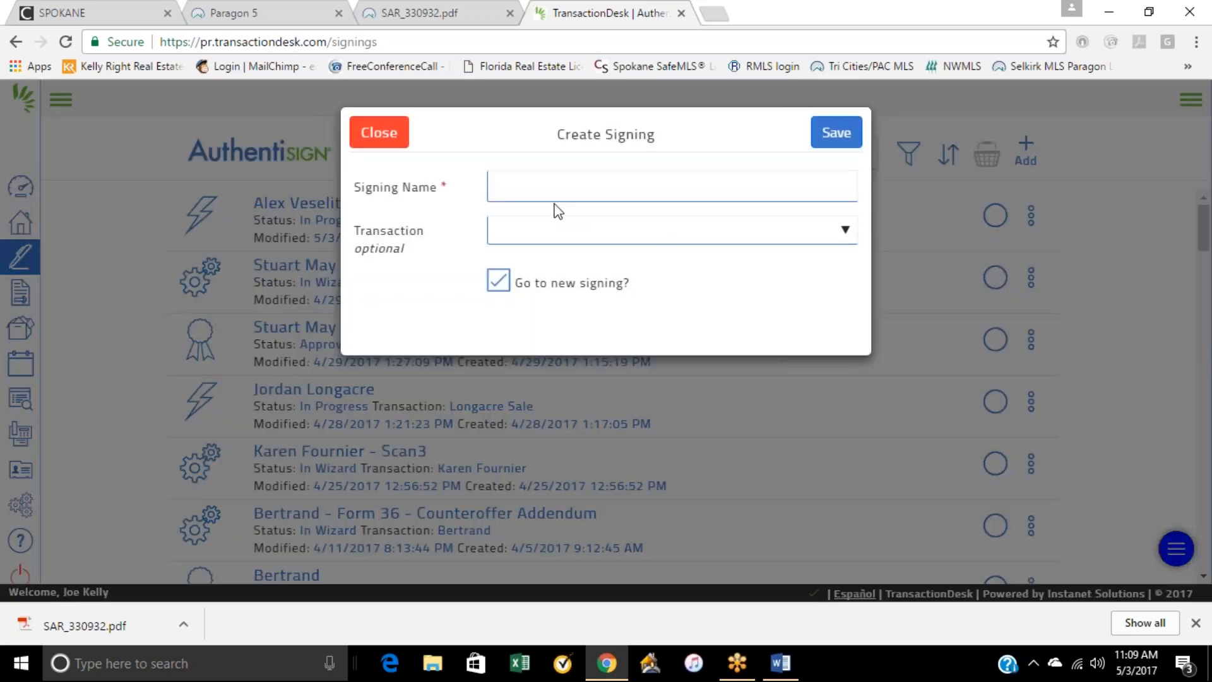
pyautogui.click(553, 185)
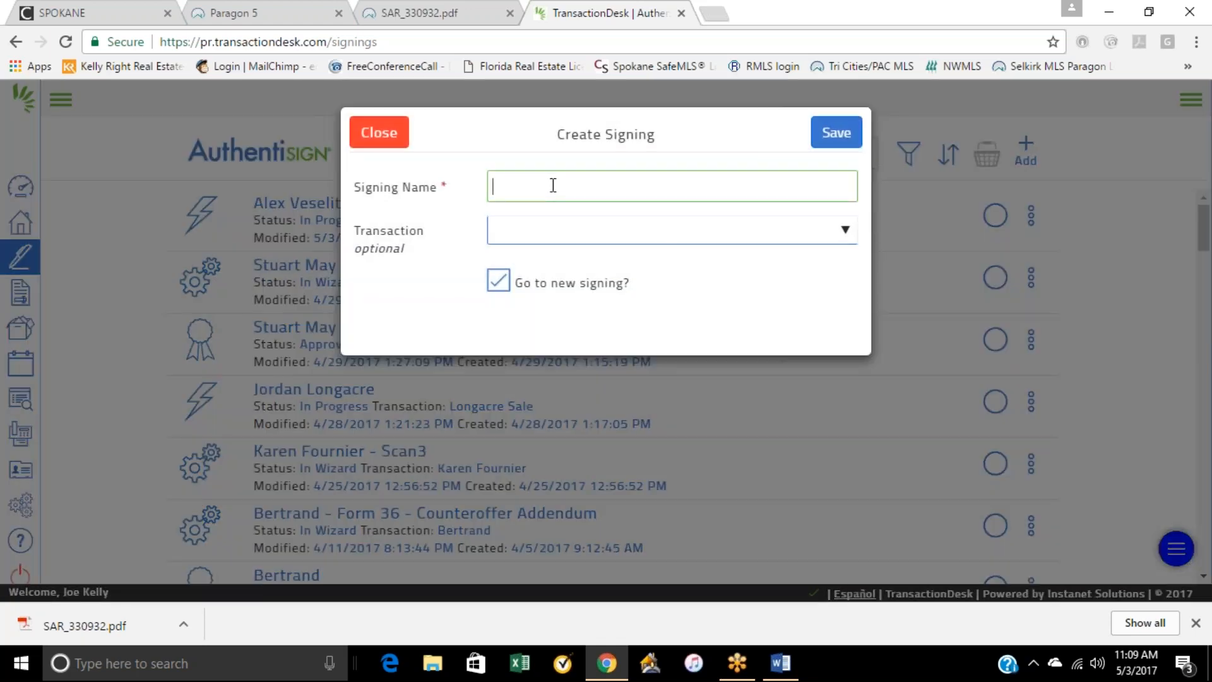
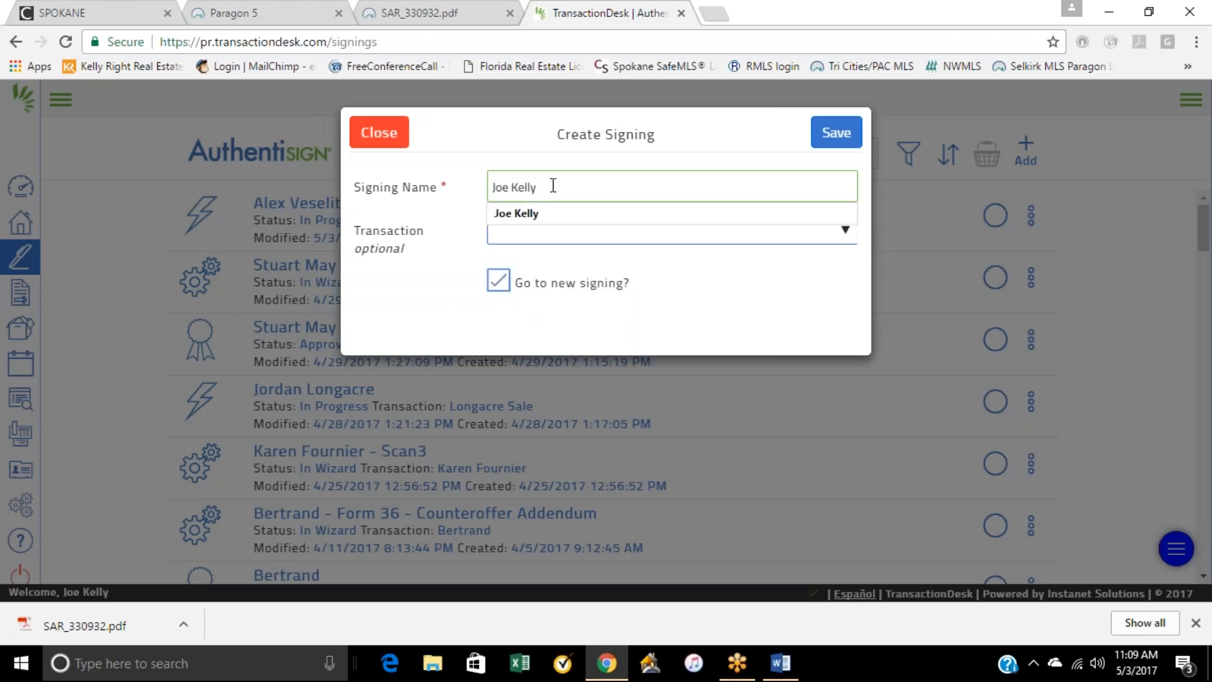
pyautogui.click(580, 238)
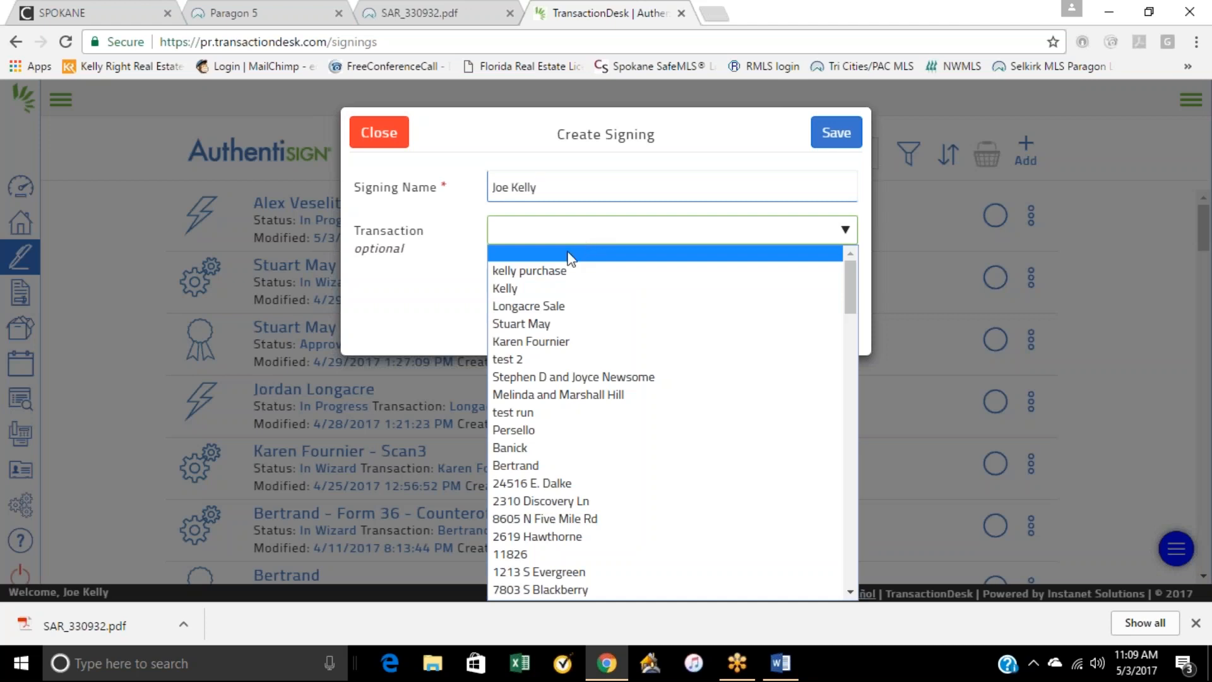
pyautogui.click(553, 271)
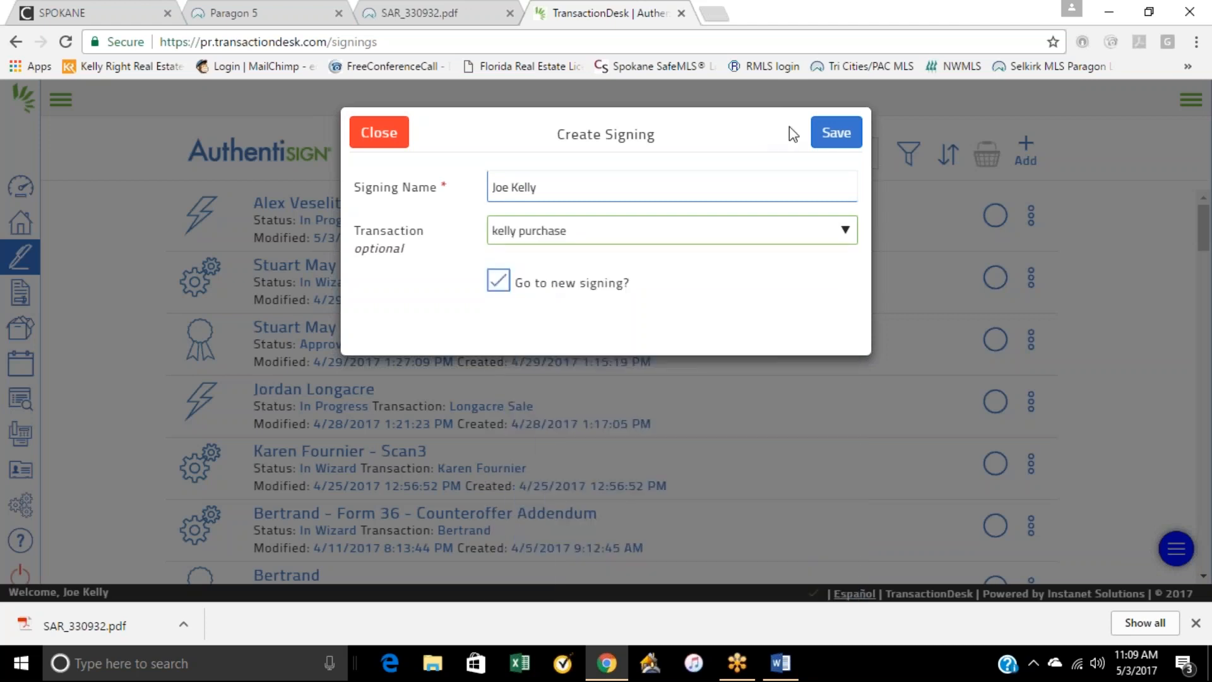
pyautogui.click(836, 134)
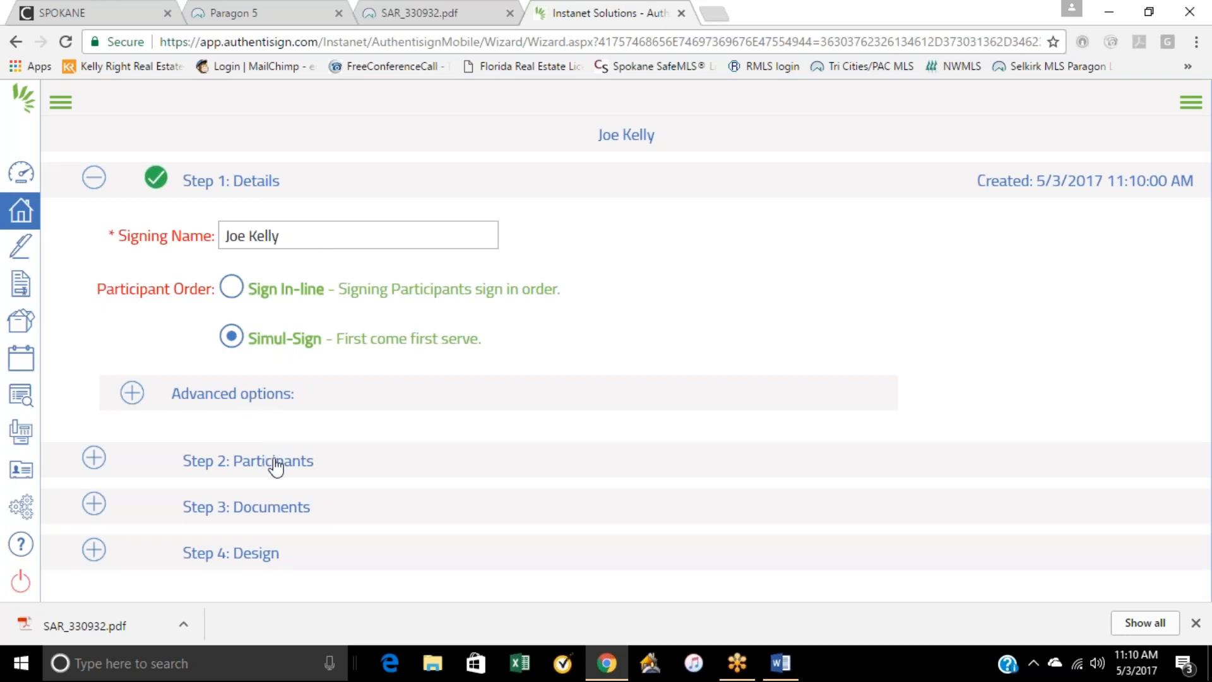
# Step: Add the buyer from the transaction's contacts to the signing as a Remote Signer and select that participant
pyautogui.click(340, 461)
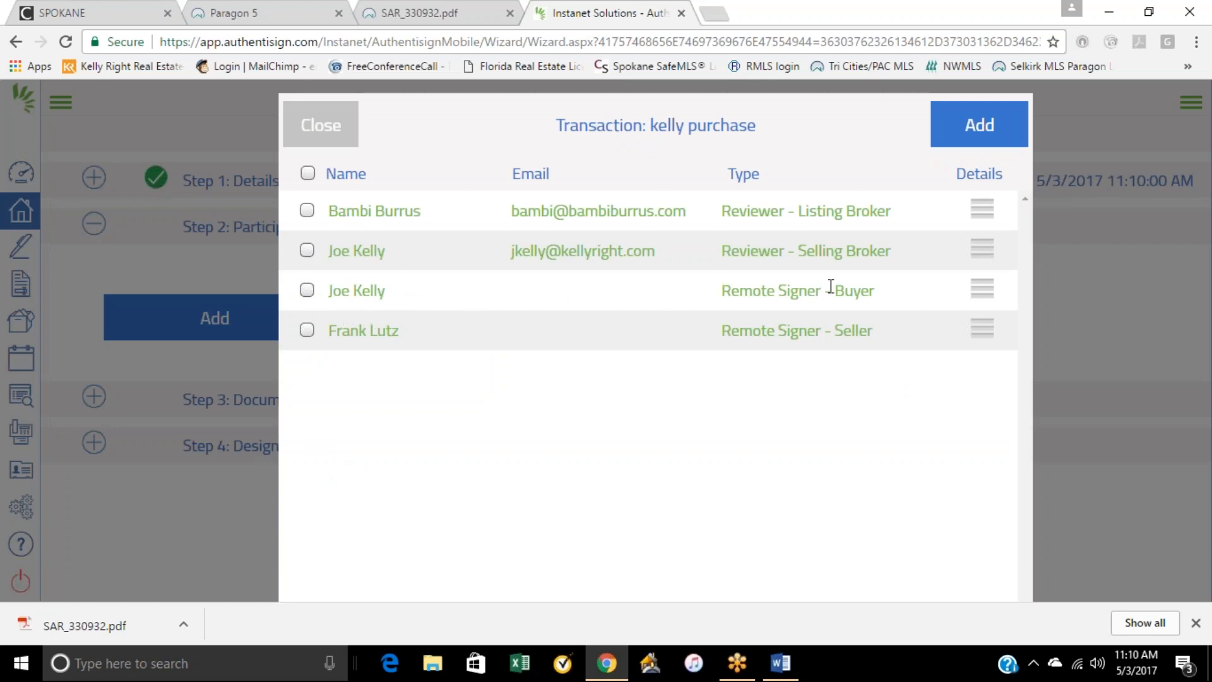
pyautogui.click(307, 290)
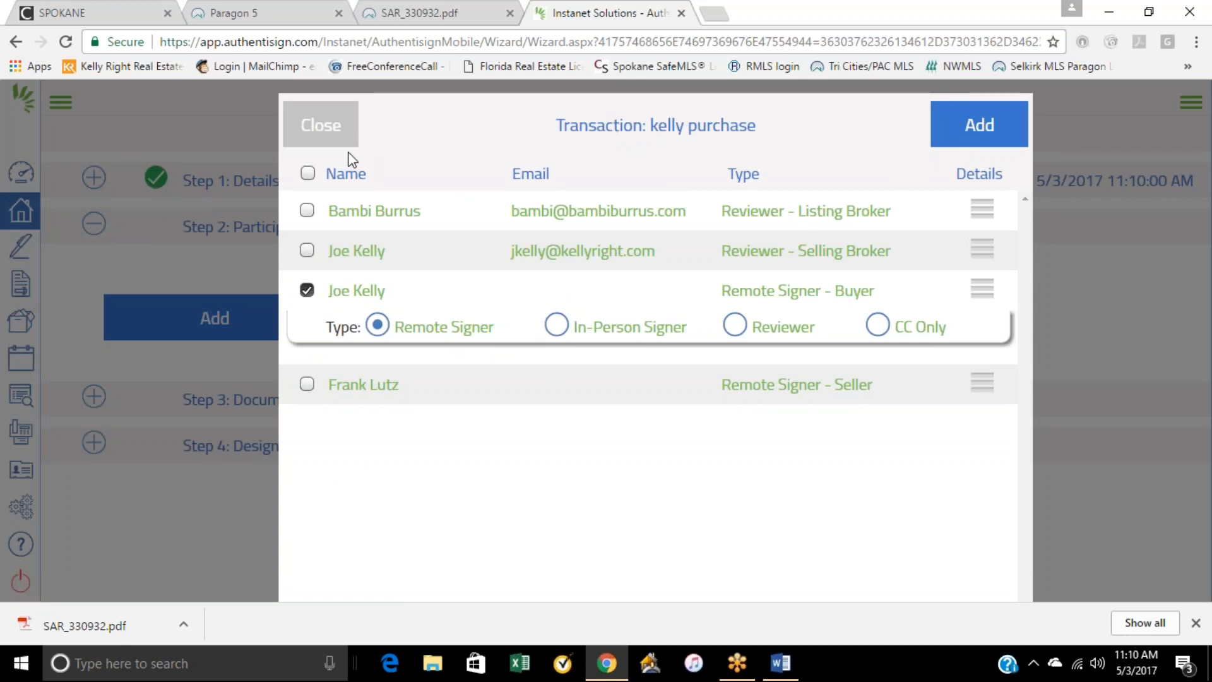
pyautogui.click(999, 123)
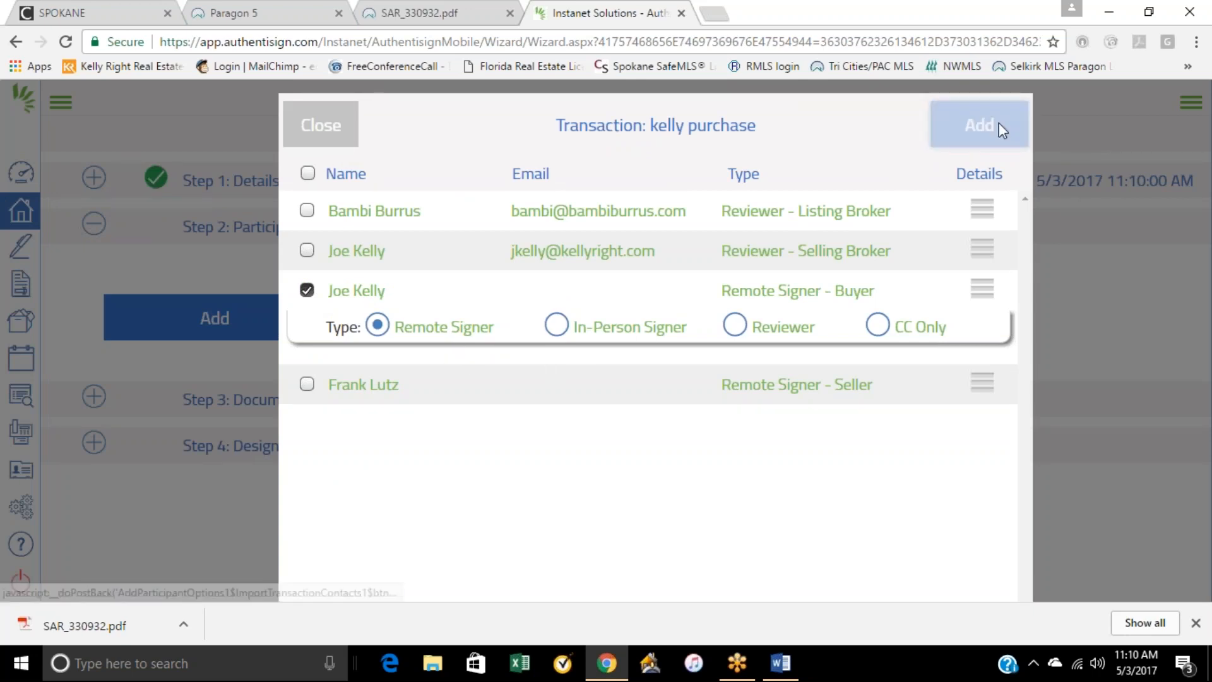
pyautogui.click(520, 317)
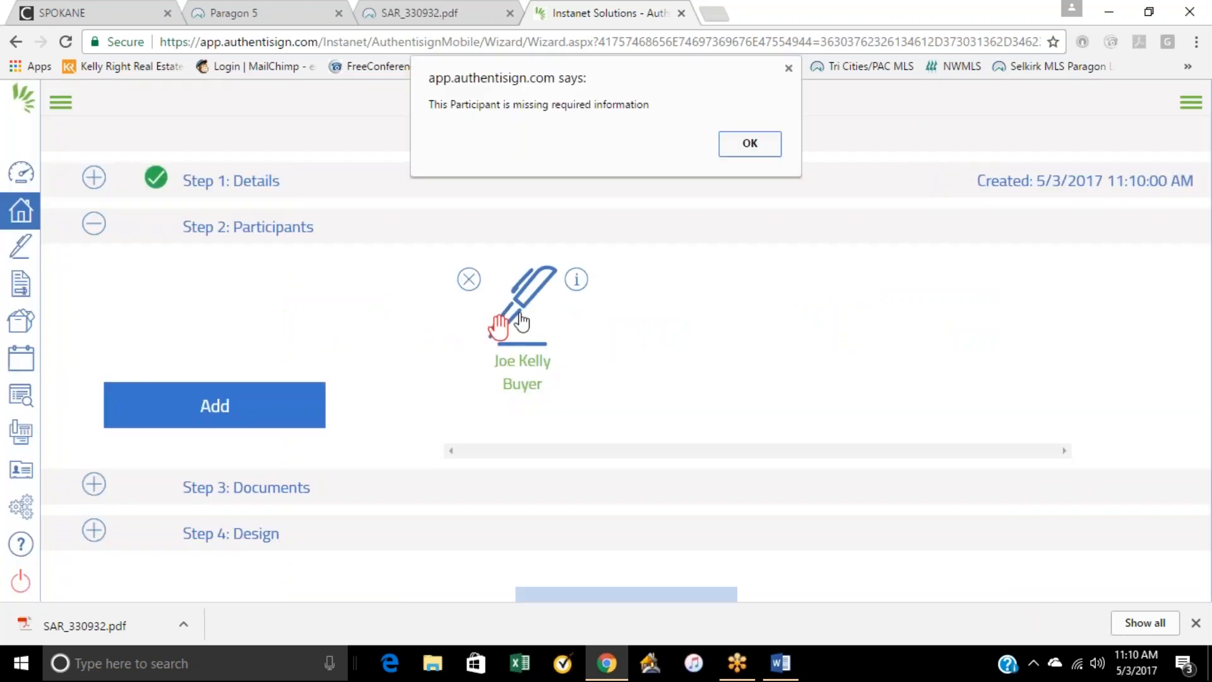
# Step: Fill in the buyer participant's e-mail, company, address, state and signing PIN from a saved autofill entry and save the participant
pyautogui.click(745, 145)
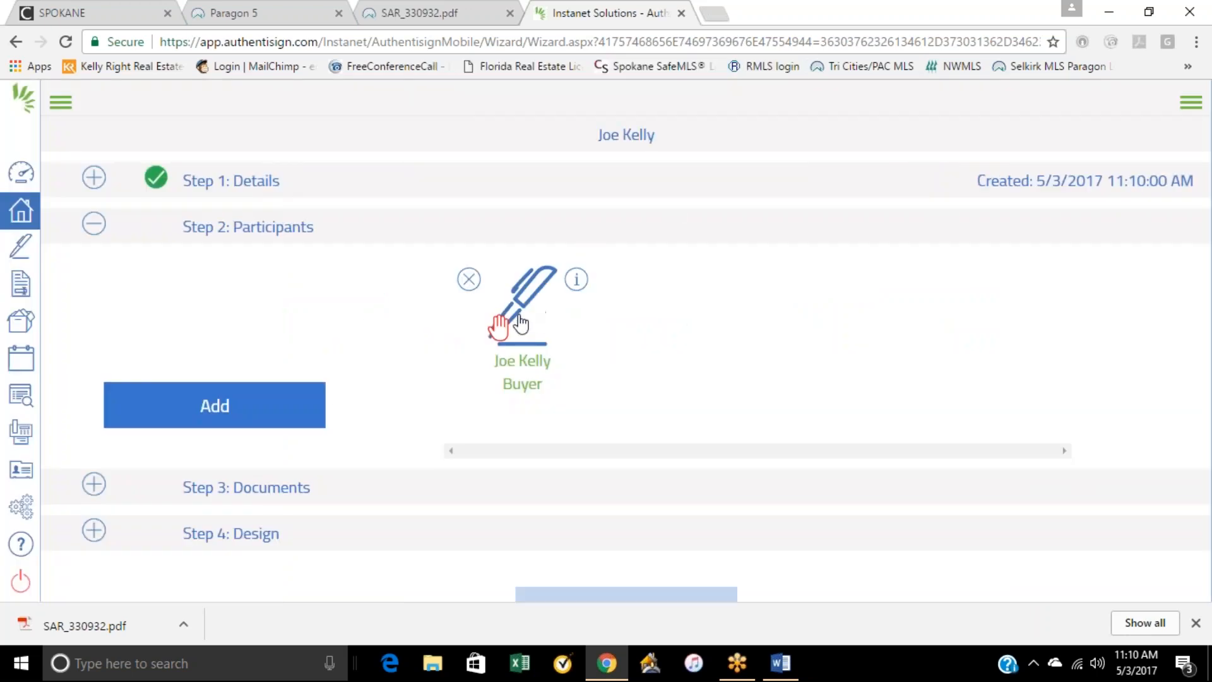
pyautogui.click(487, 240)
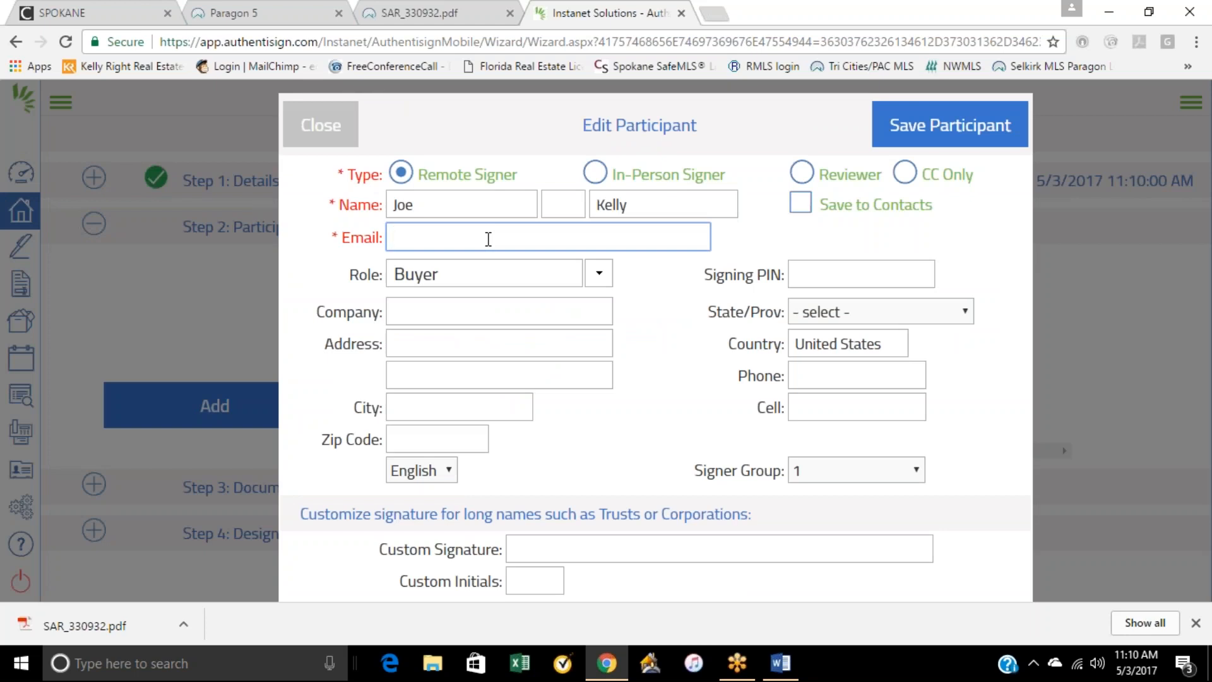
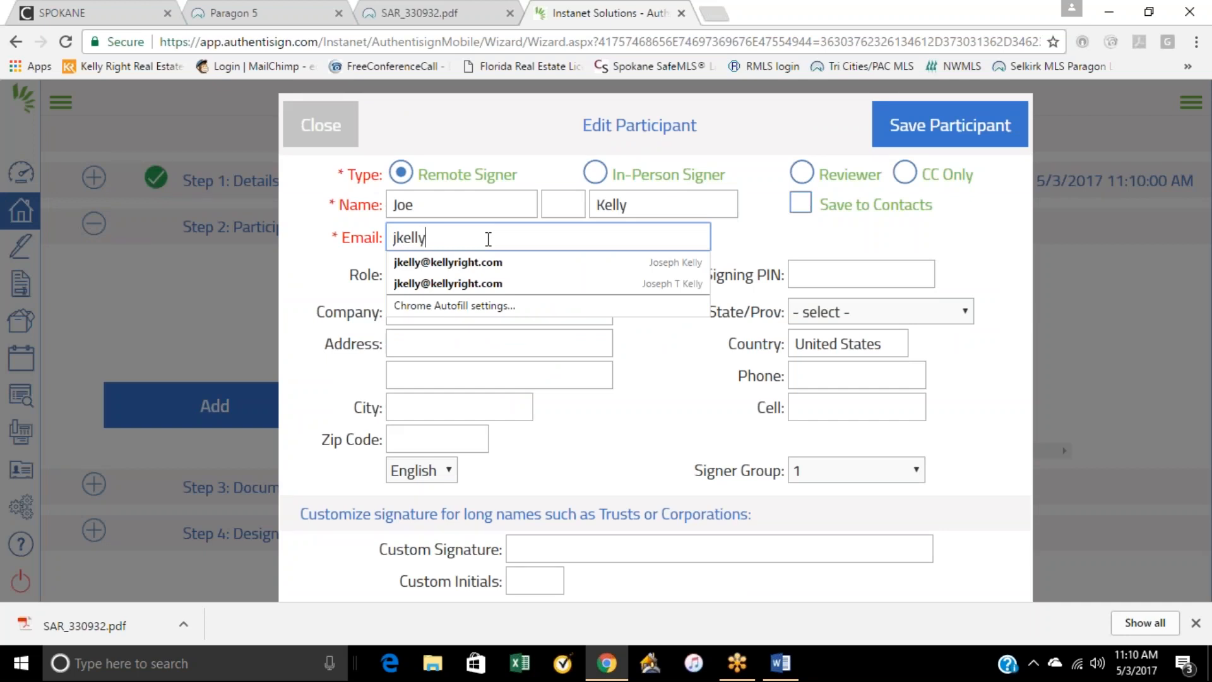
pyautogui.press('Down')
pyautogui.press('Return')
pyautogui.click(660, 342)
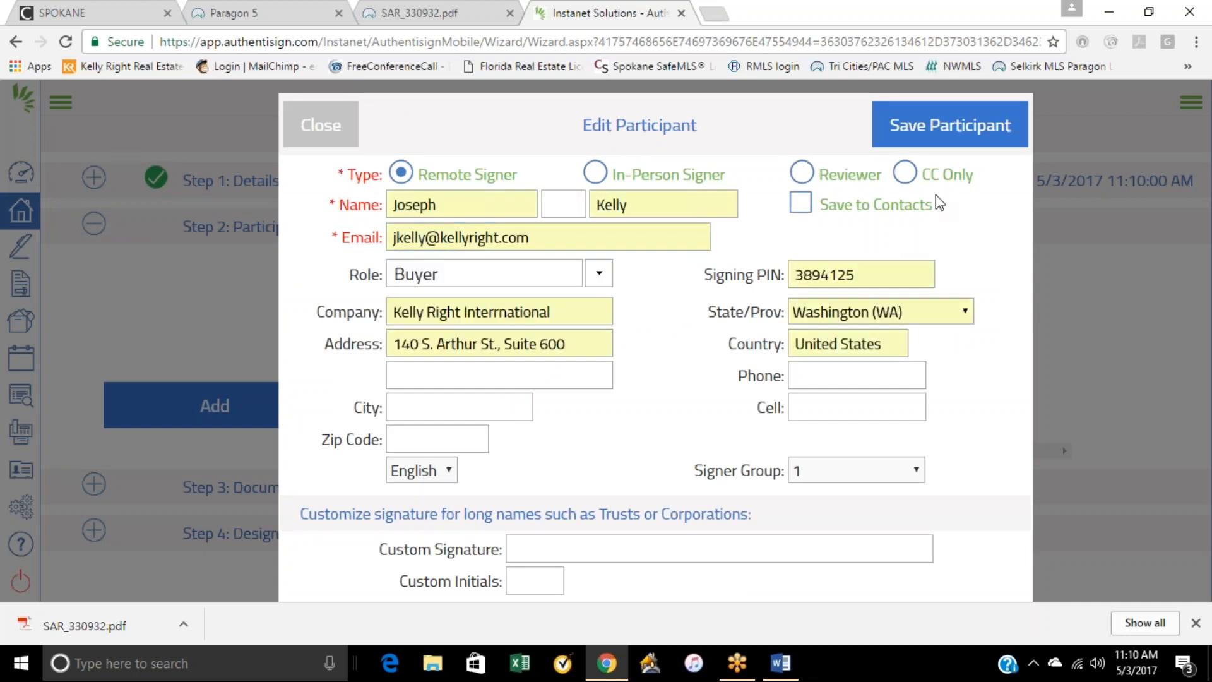
pyautogui.click(920, 127)
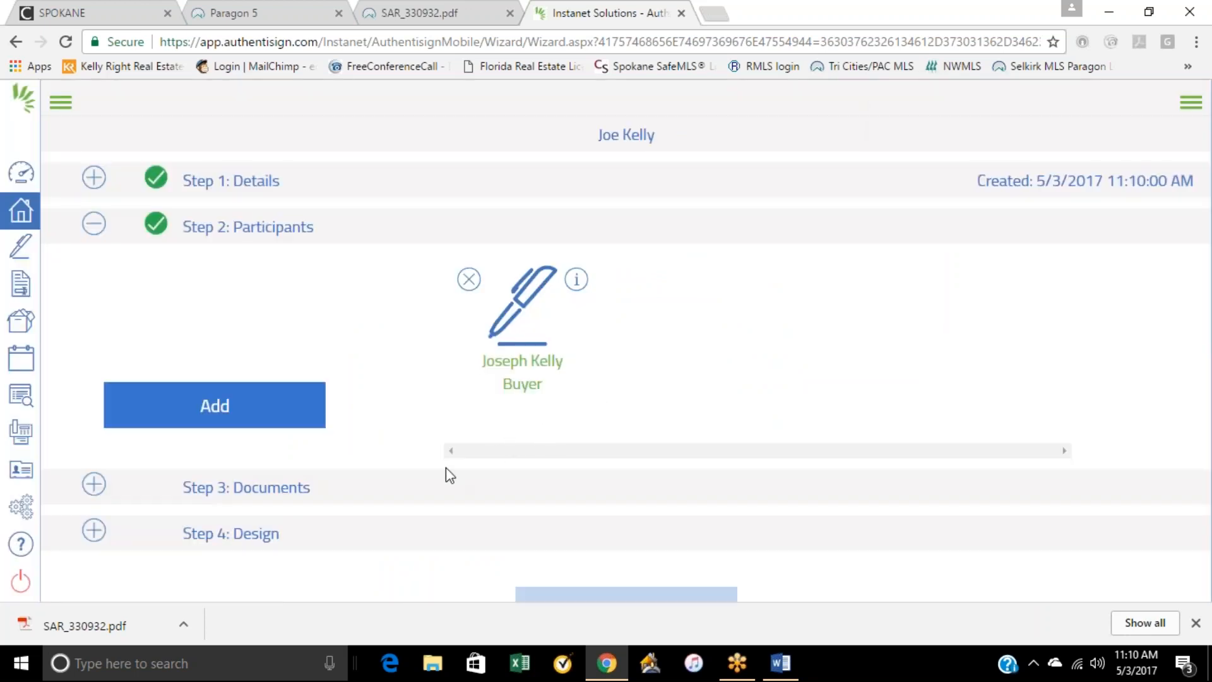
# Step: Add all of the purchase transaction's forms and documents to the signing and save the layout mapping with the buyer as Buyer 1
pyautogui.click(266, 499)
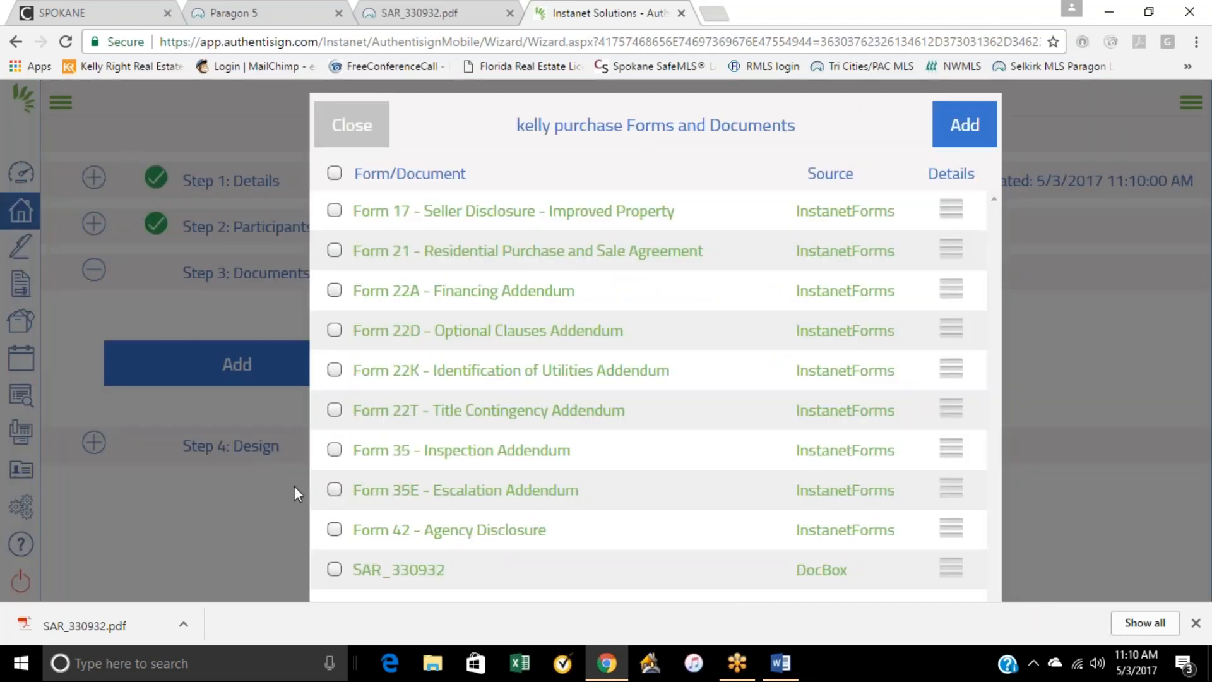
pyautogui.click(335, 175)
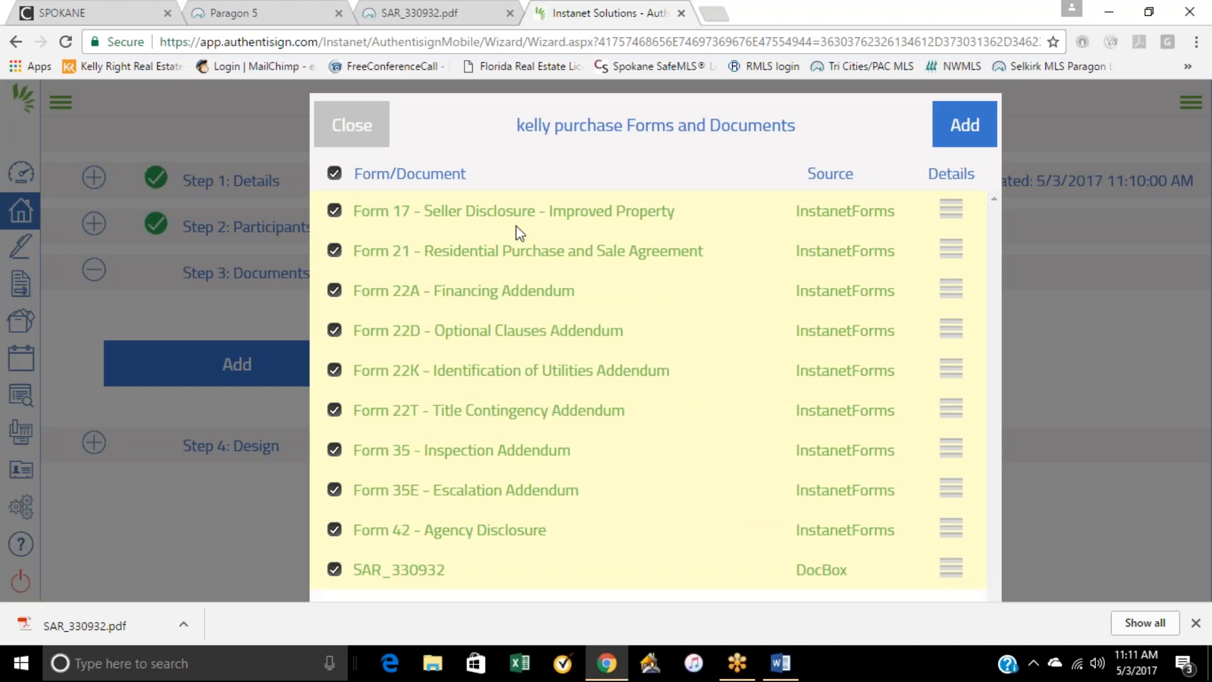
pyautogui.click(963, 130)
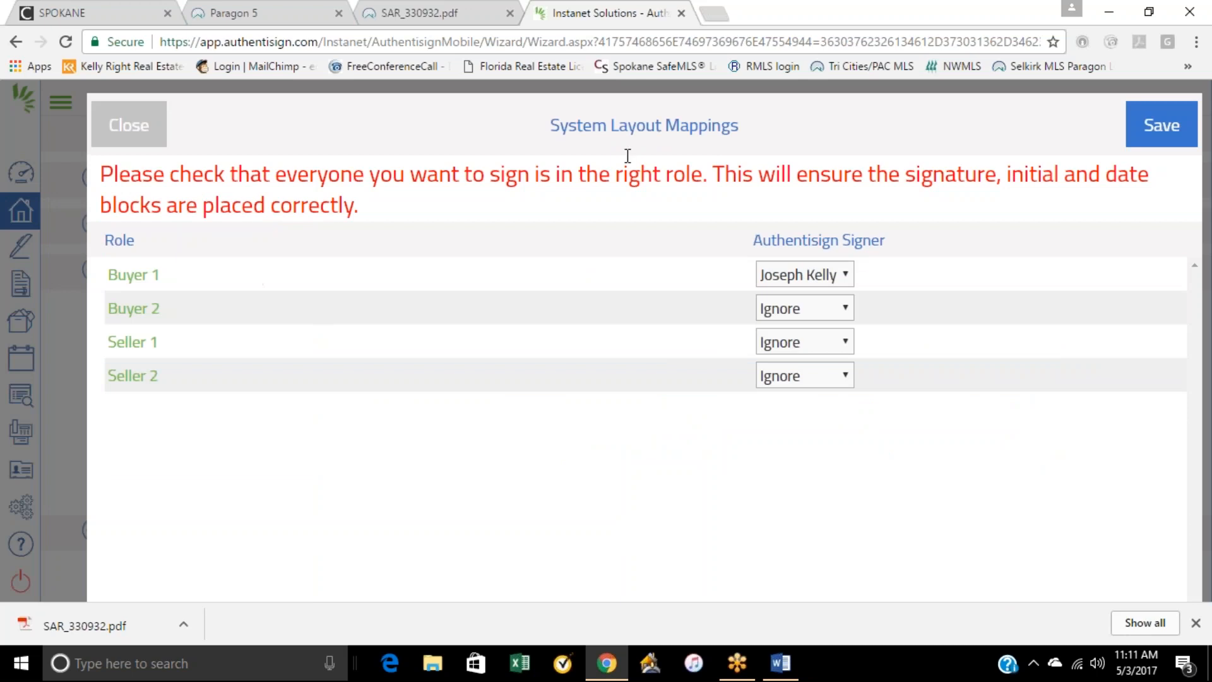
pyautogui.click(1153, 126)
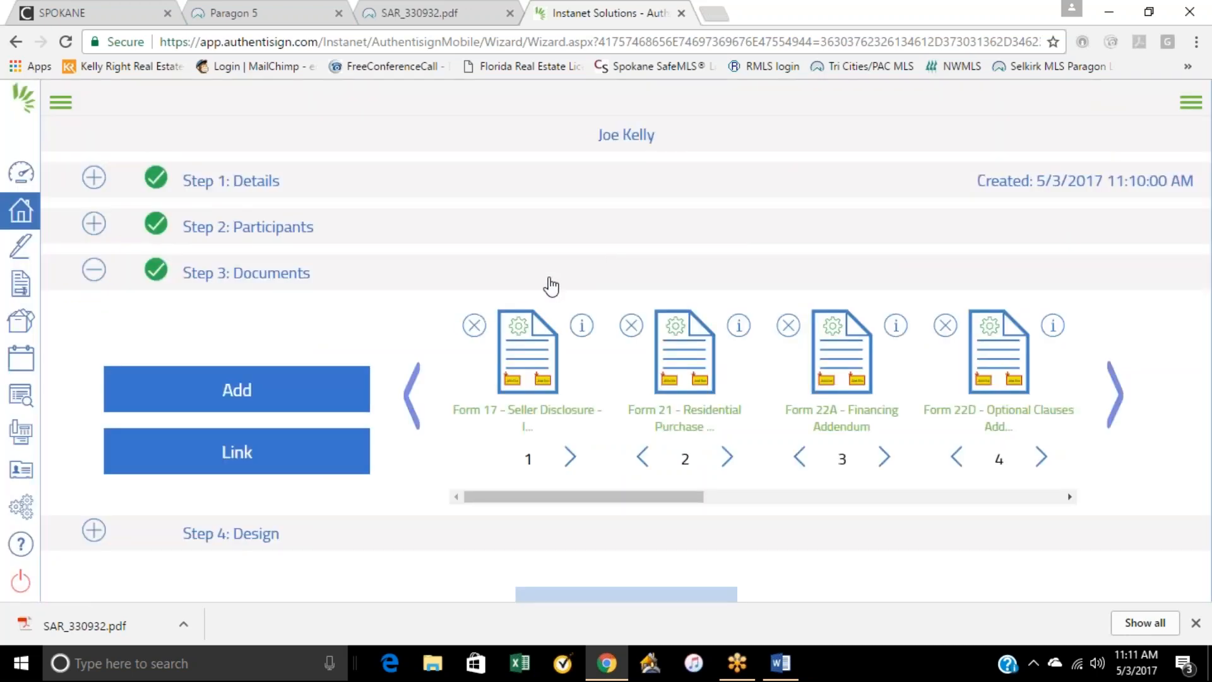
# Step: Check the signing's document list from Form 17 through SAR_330932 and open the Design step
pyautogui.click(1114, 418)
pyautogui.click(1113, 418)
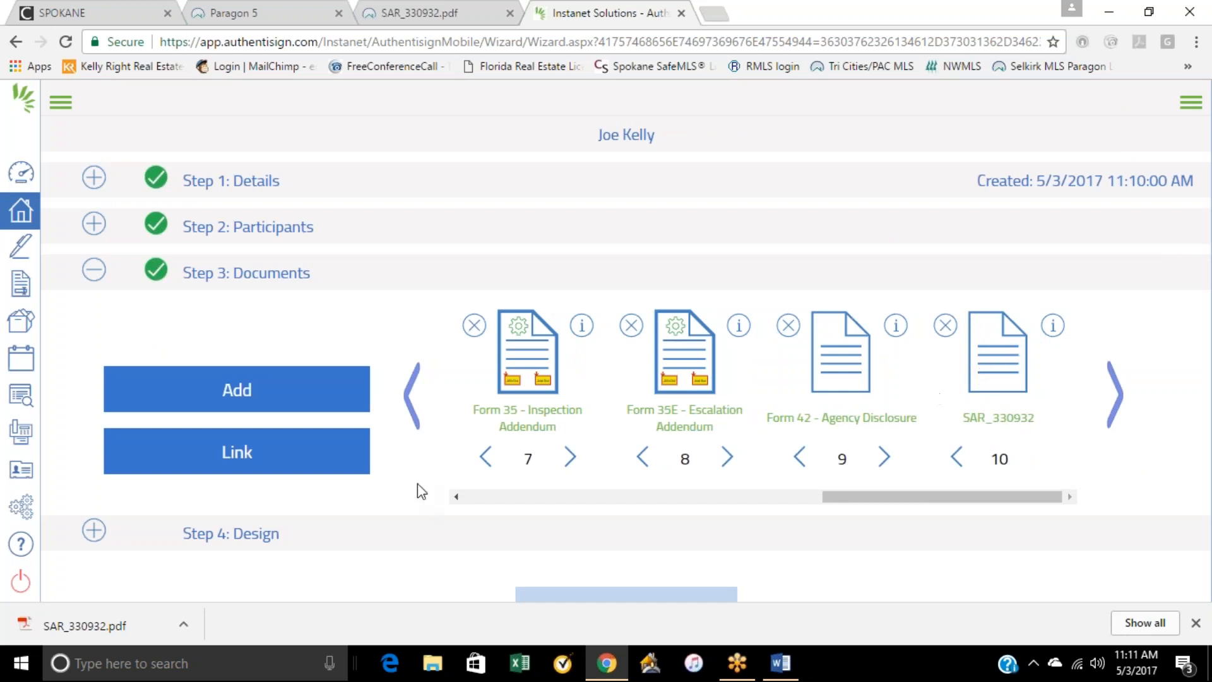
pyautogui.click(408, 399)
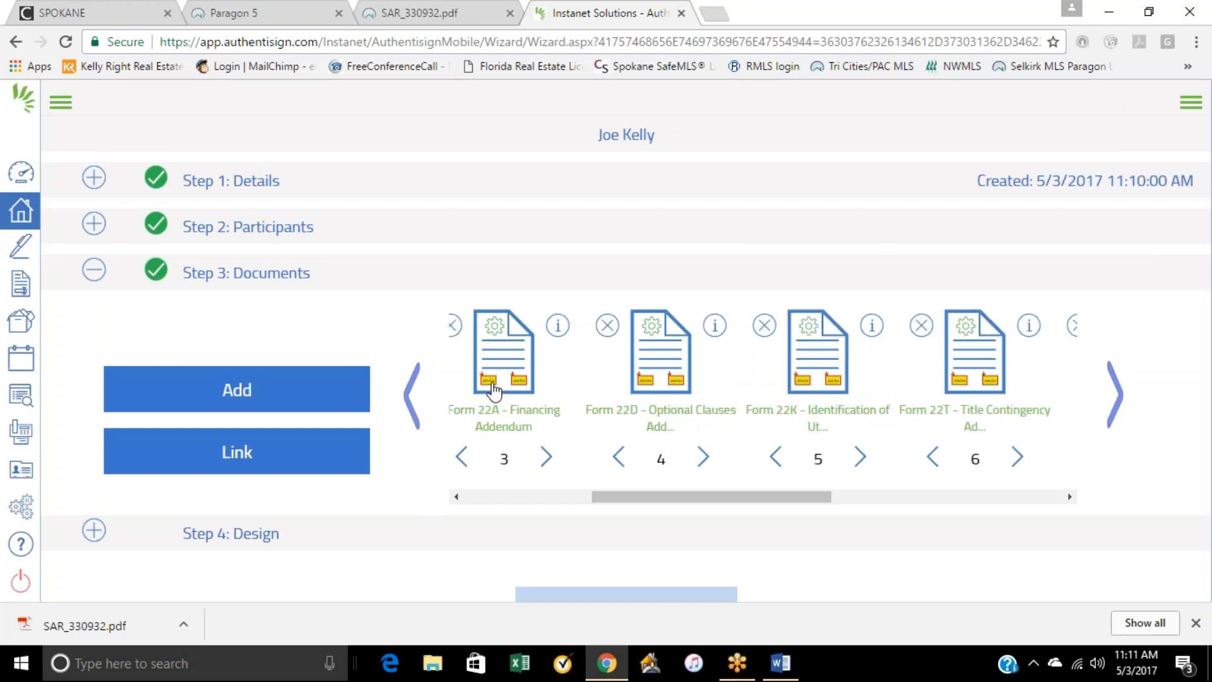
pyautogui.click(412, 395)
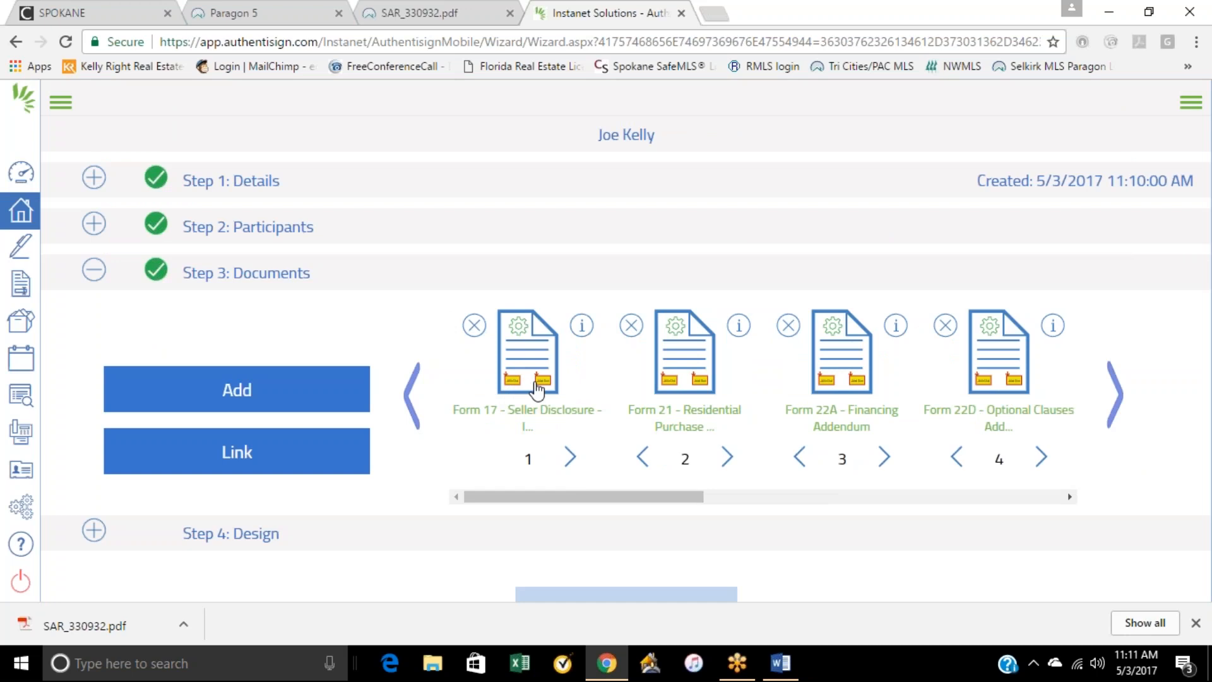
pyautogui.click(1116, 406)
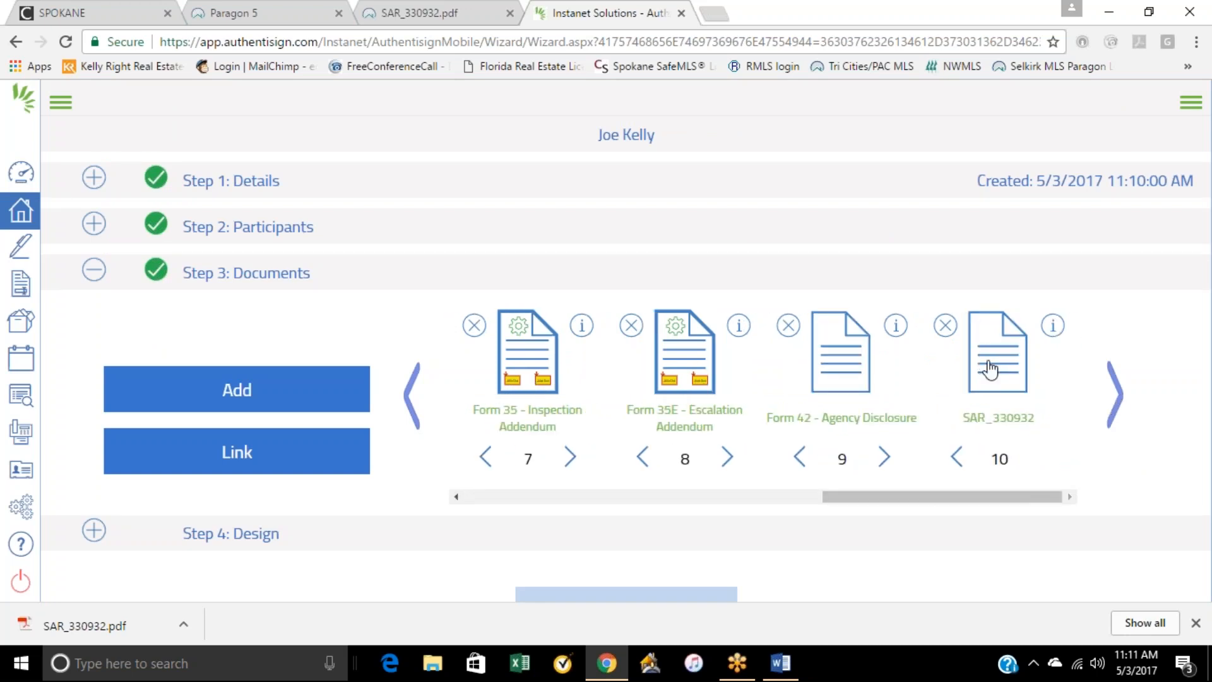
pyautogui.click(412, 407)
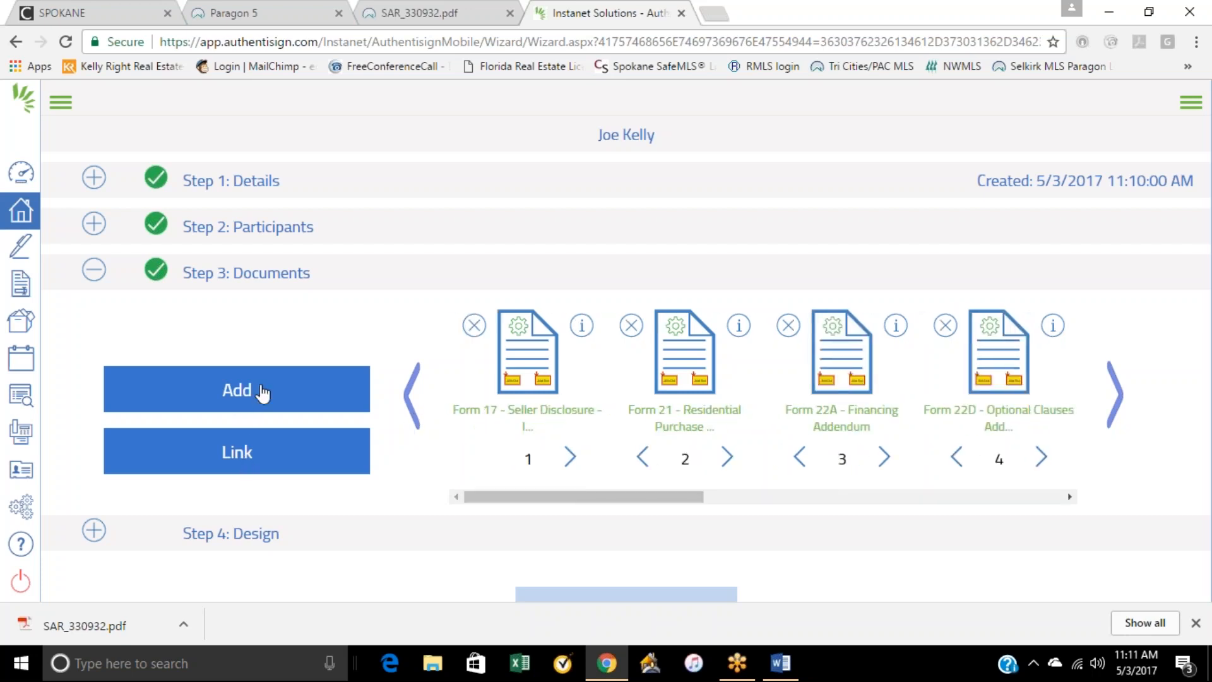
pyautogui.click(383, 523)
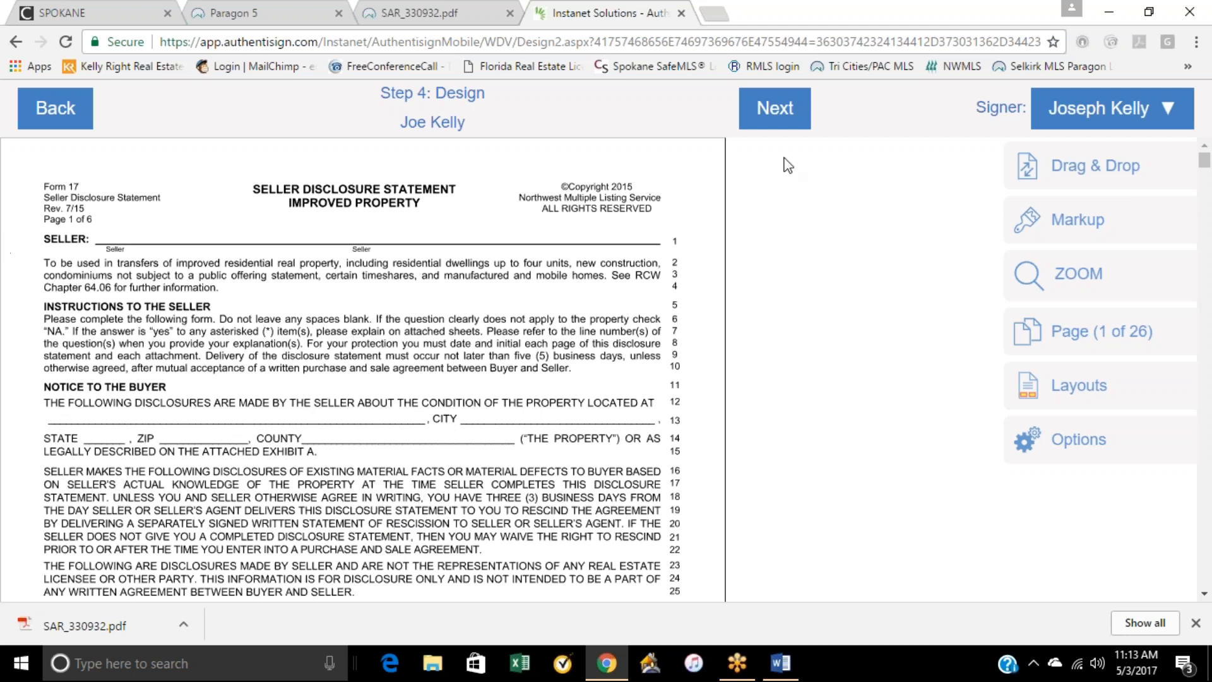
# Step: Delete the buyer's signature blocks under Buyer's Waiver sections 2 and 3 on page 6 of the Form 17 seller disclosure
pyautogui.scroll(-20, 625, 282)
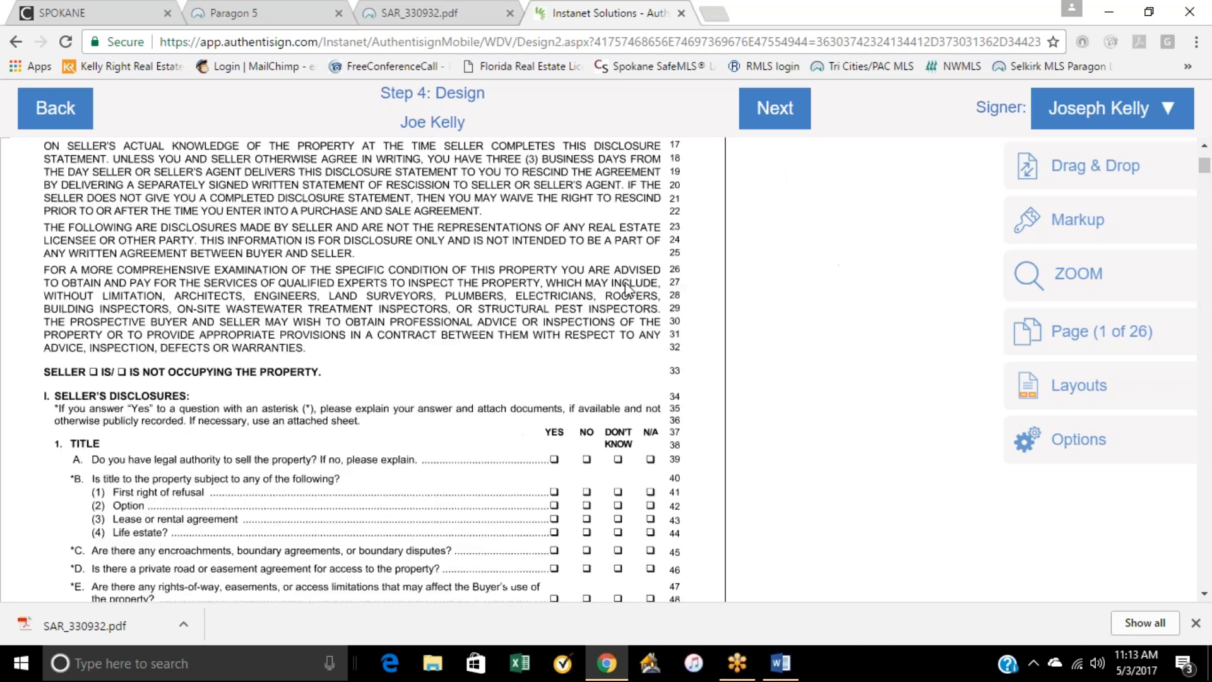
pyautogui.scroll(-15, 624, 282)
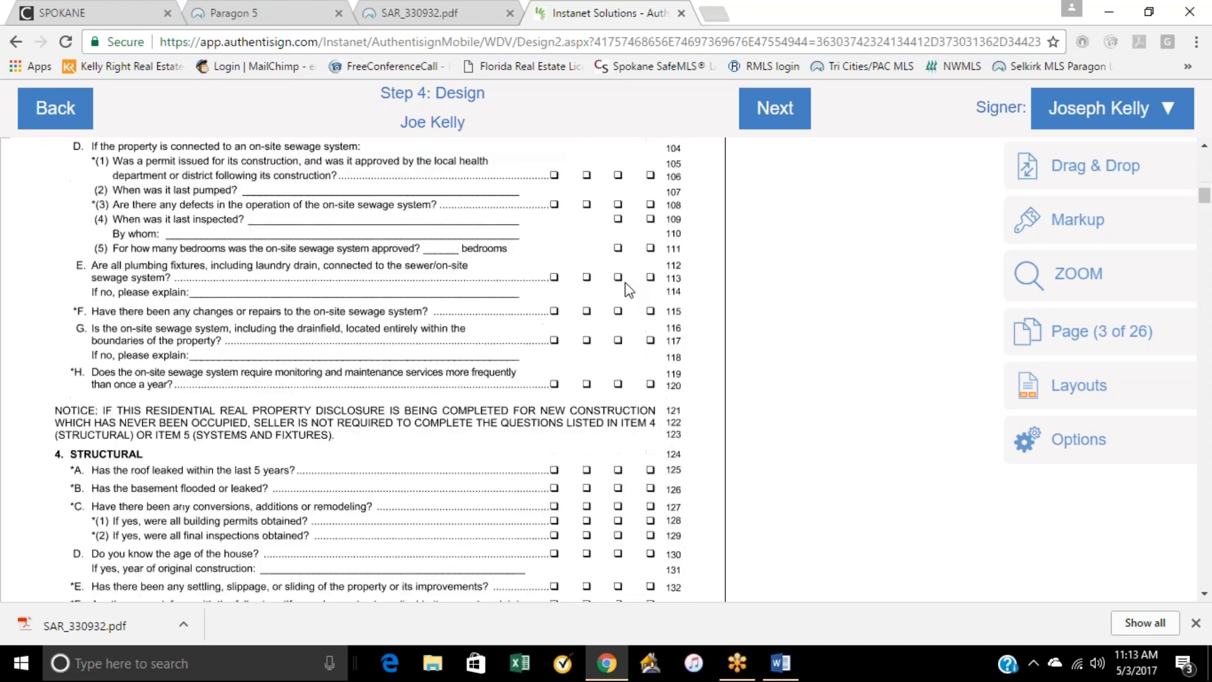
pyautogui.scroll(20, 628, 289)
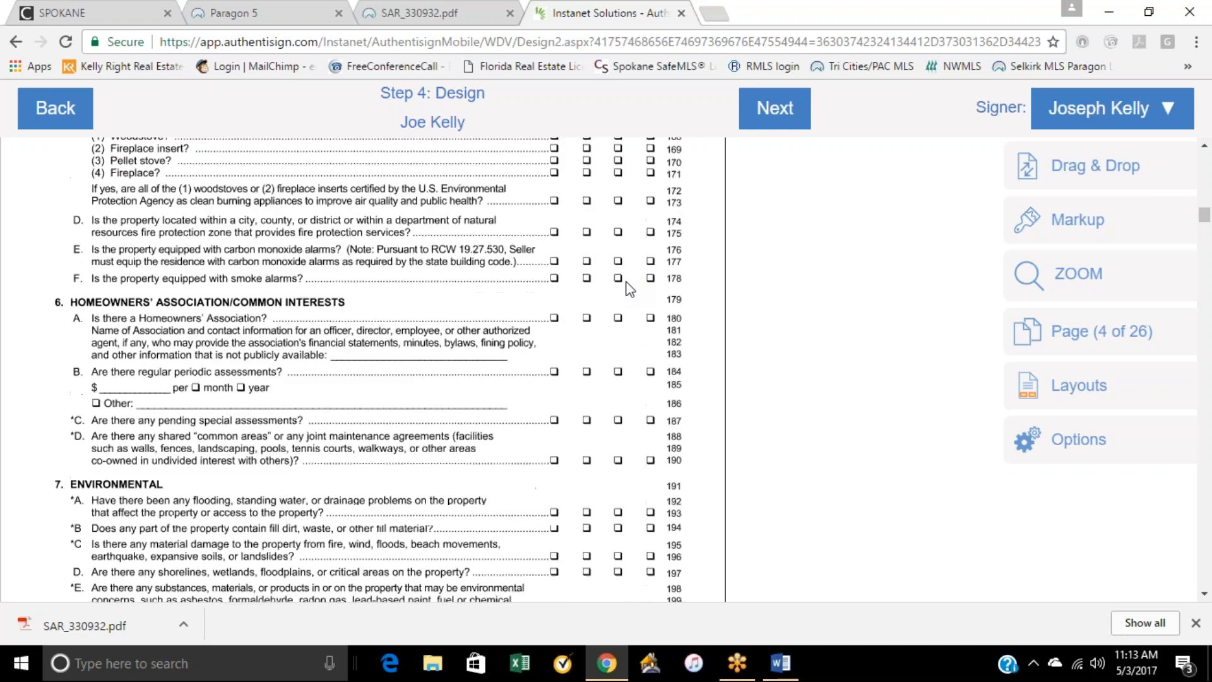
pyautogui.scroll(10, 628, 289)
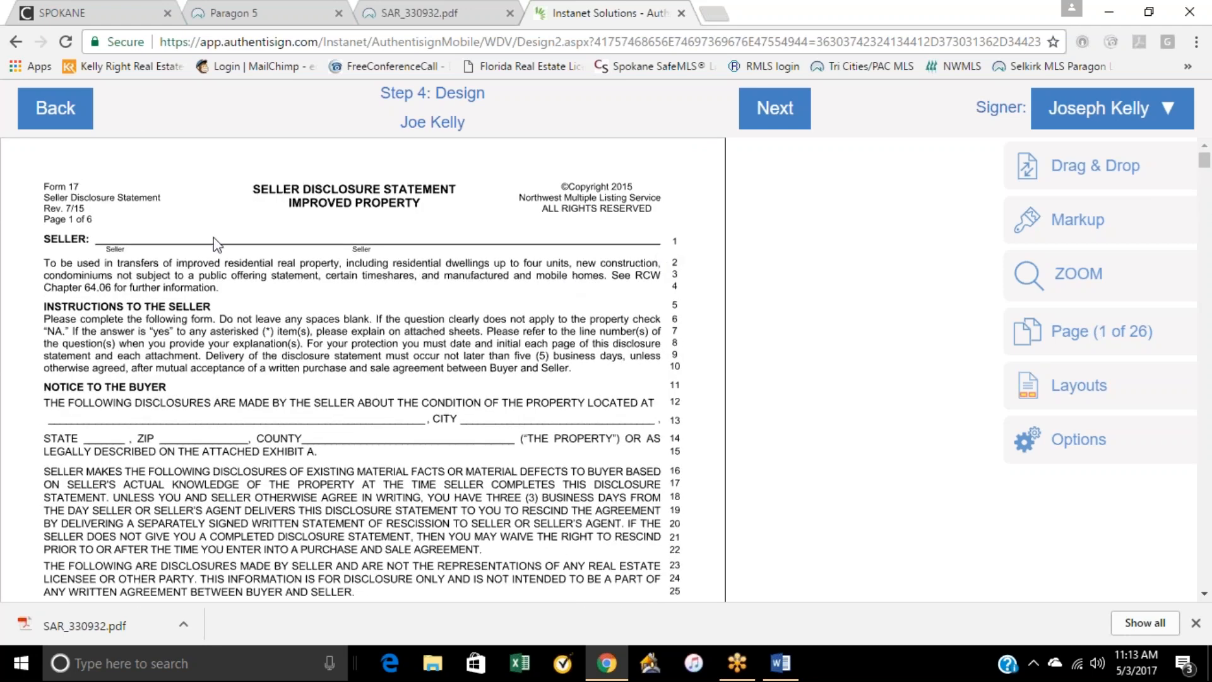
pyautogui.scroll(-1, 429, 363)
pyautogui.scroll(-10, 428, 363)
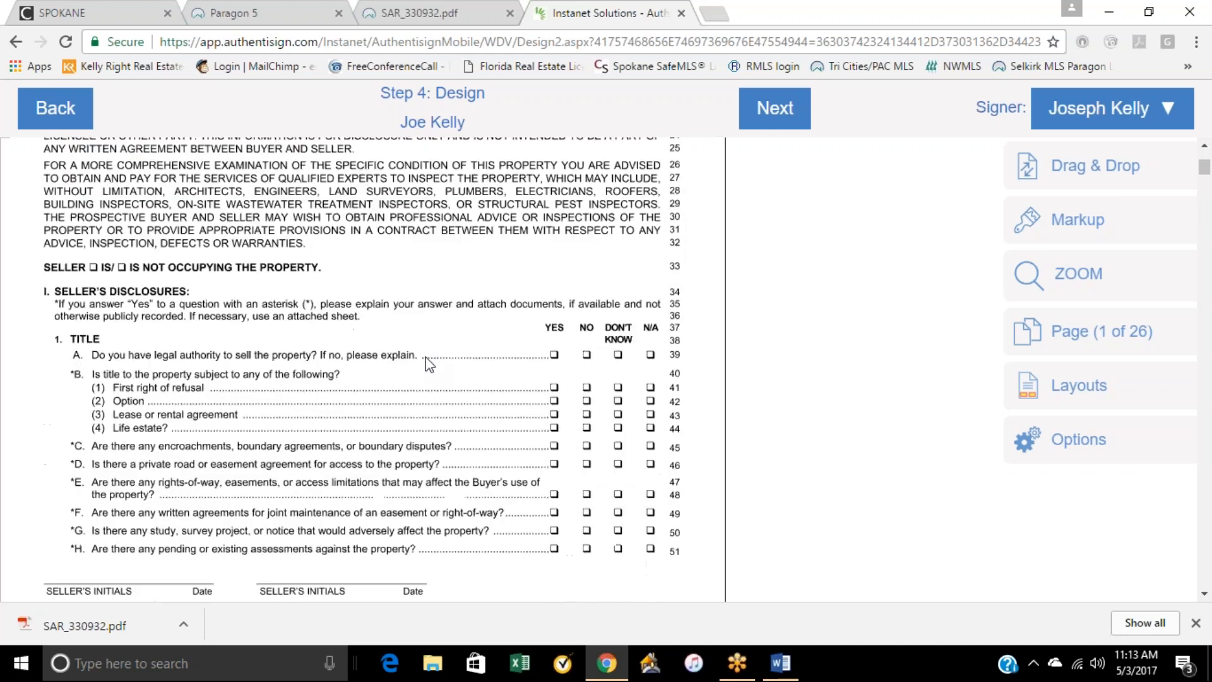
pyautogui.scroll(-20, 435, 289)
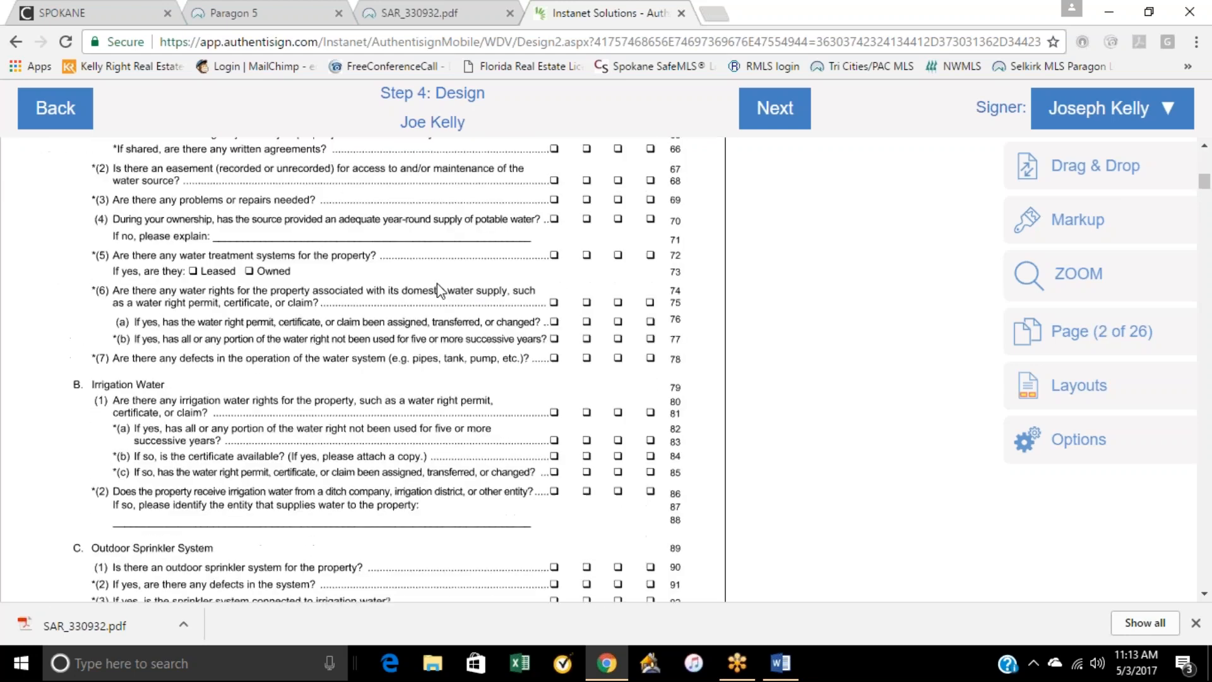
pyautogui.scroll(-20, 440, 299)
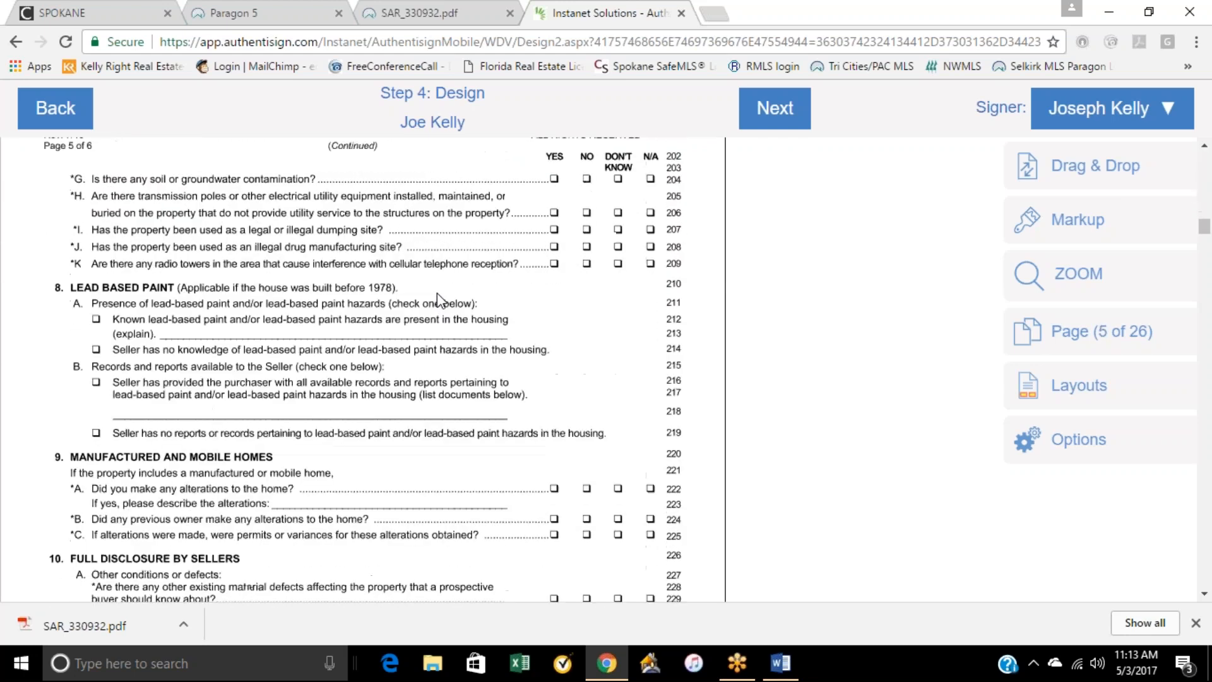
pyautogui.scroll(-5, 436, 293)
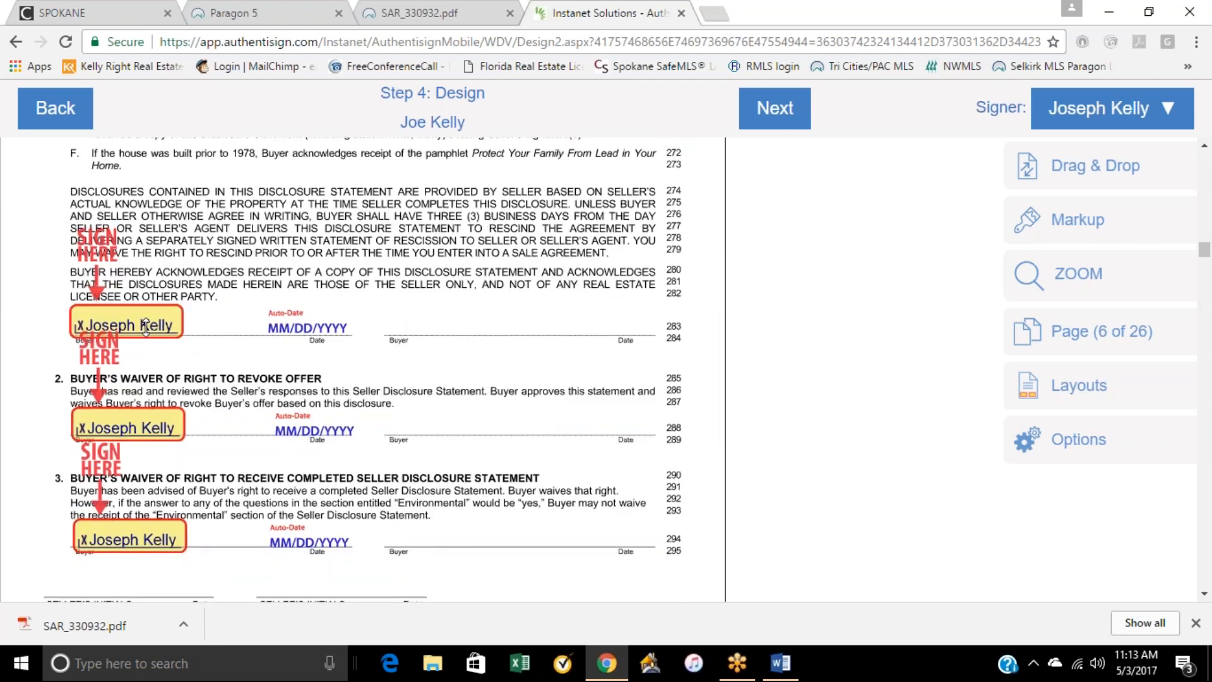
pyautogui.rightClick(134, 424)
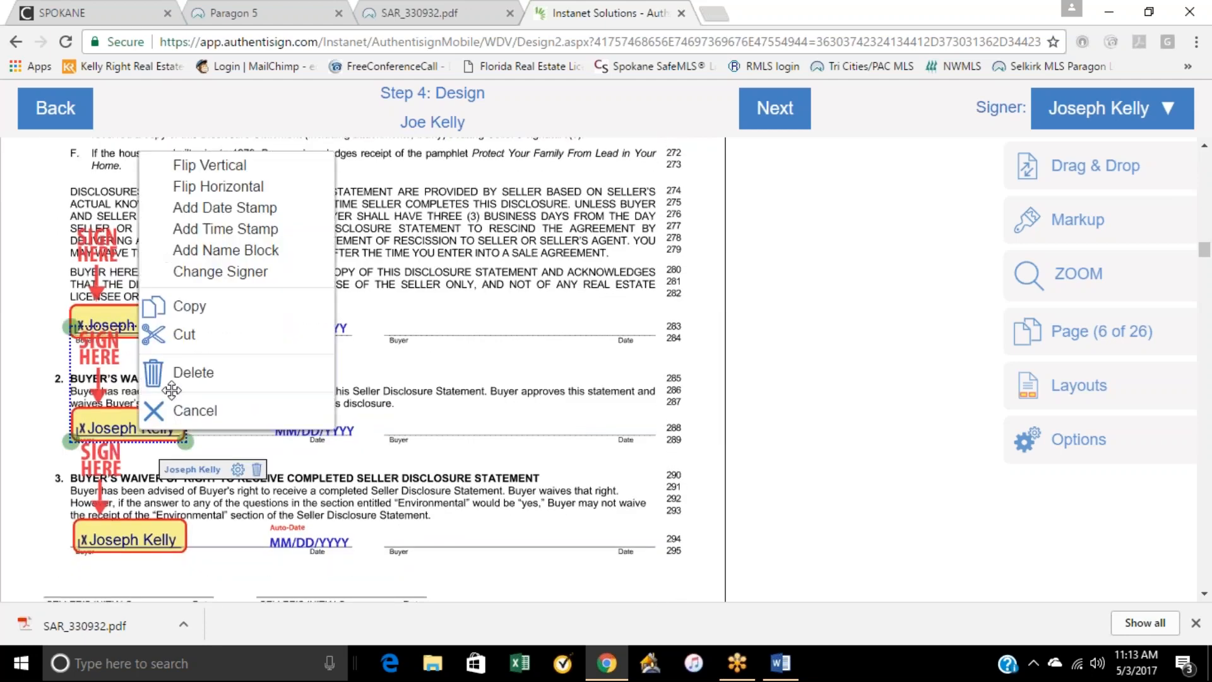
pyautogui.click(180, 379)
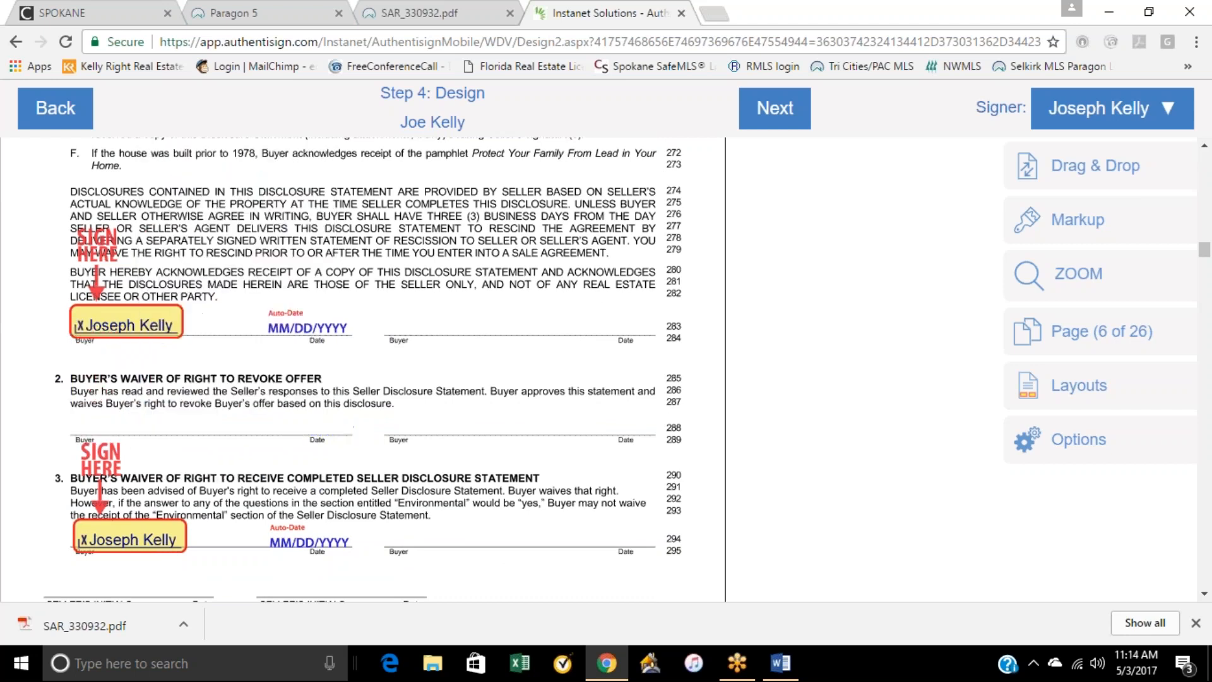
pyautogui.rightClick(144, 544)
pyautogui.click(280, 474)
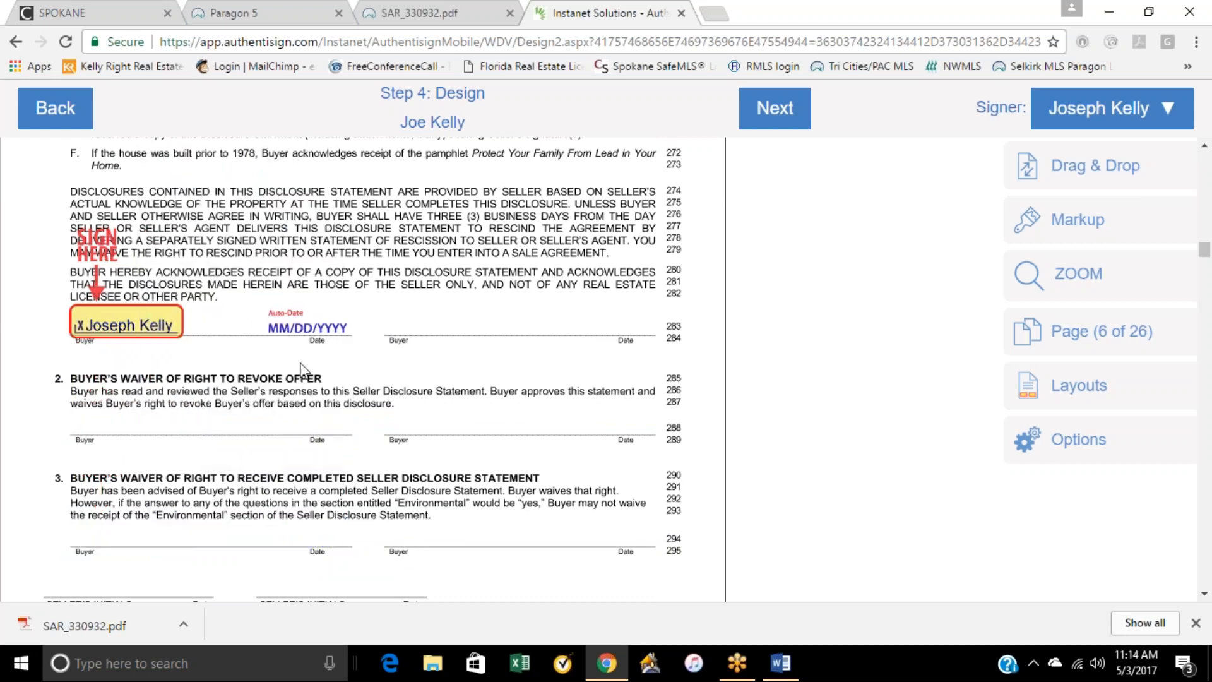
# Step: Check the buyer's signature blocks on page 6 of the Form 17 seller disclosure and through the Form 21 purchase and sale agreement
pyautogui.scroll(4, 289, 433)
pyautogui.scroll(-2, 290, 434)
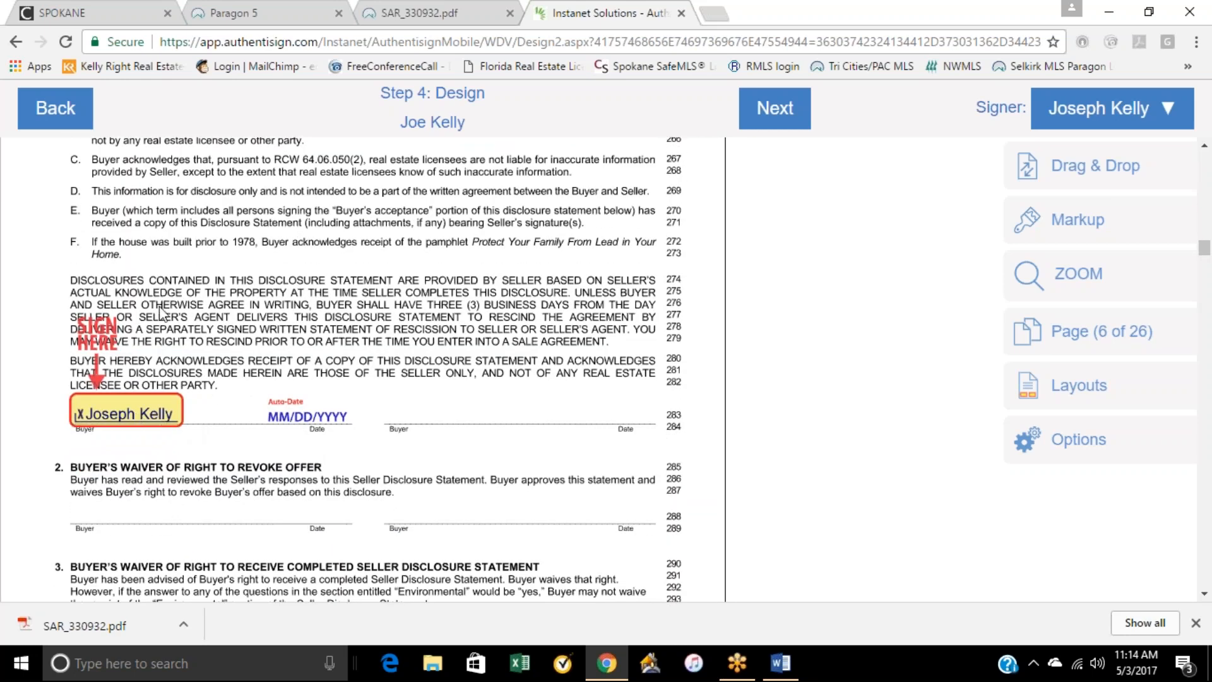
pyautogui.scroll(3, 161, 312)
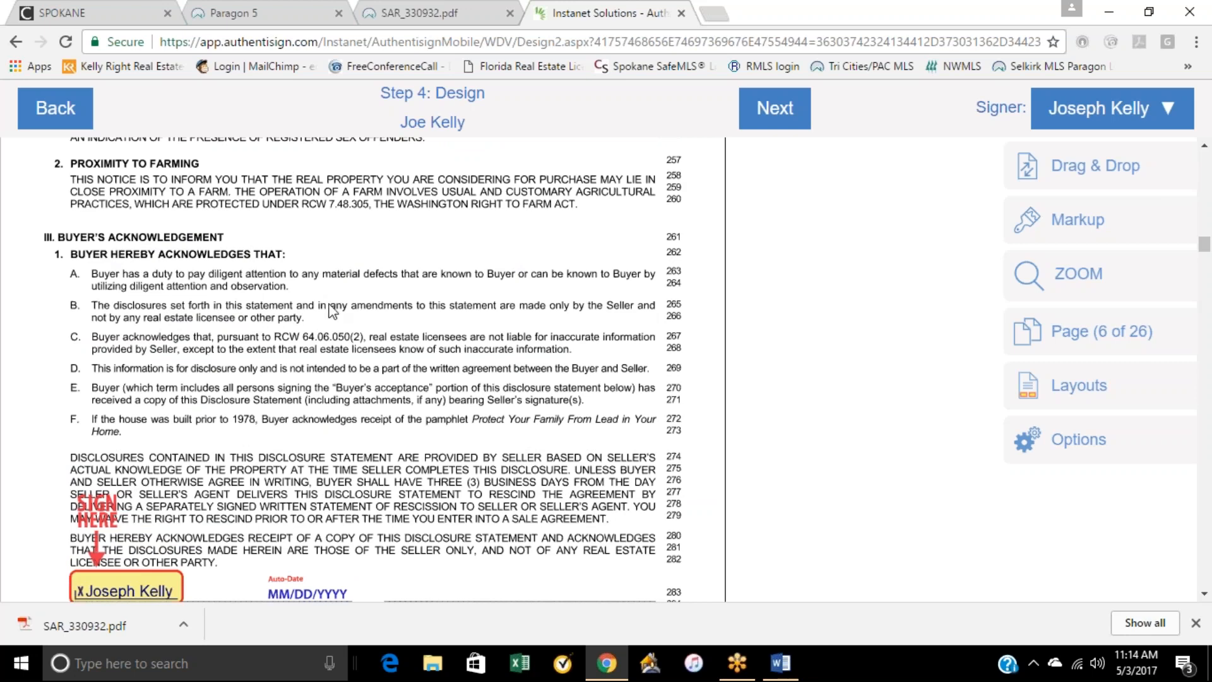
pyautogui.scroll(-3, 331, 310)
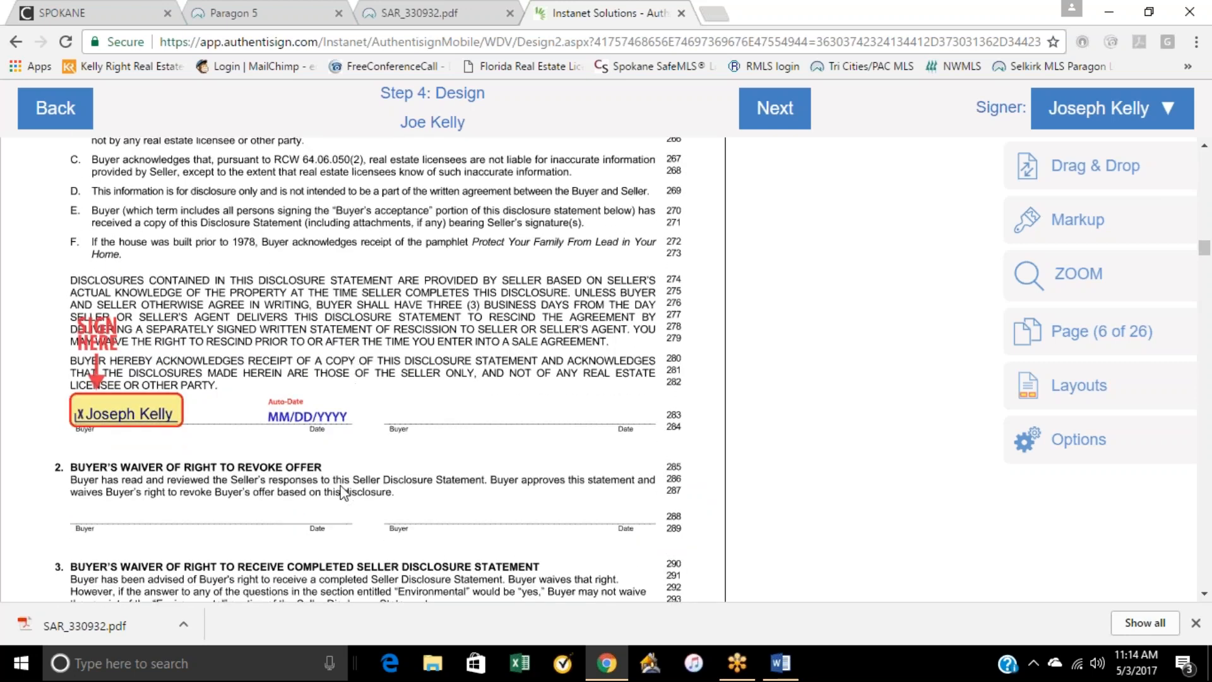
pyautogui.scroll(-6, 289, 461)
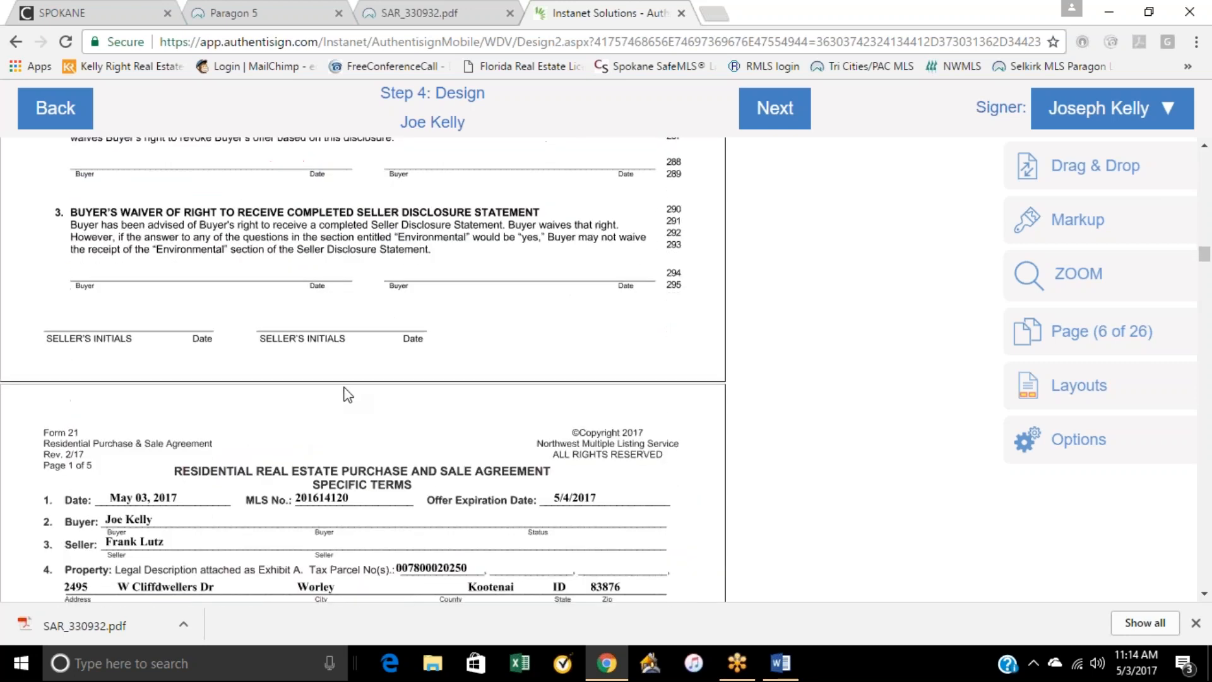
pyautogui.scroll(-6, 359, 353)
pyautogui.scroll(4, 371, 360)
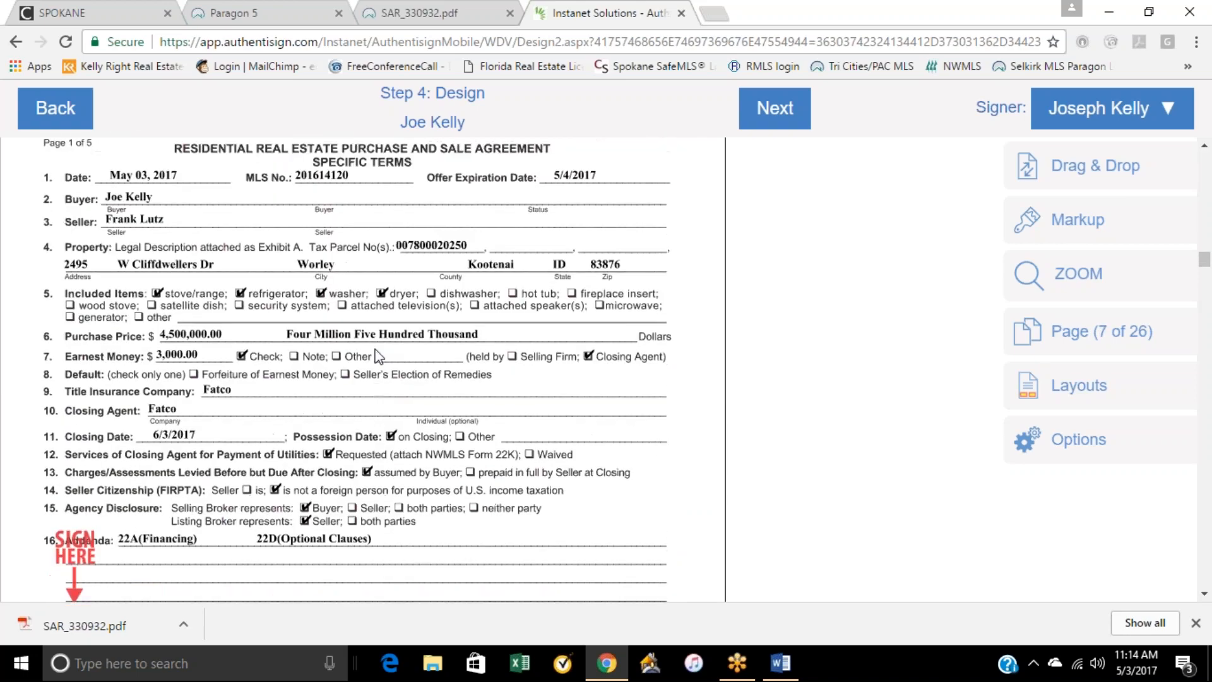
pyautogui.scroll(-9, 377, 355)
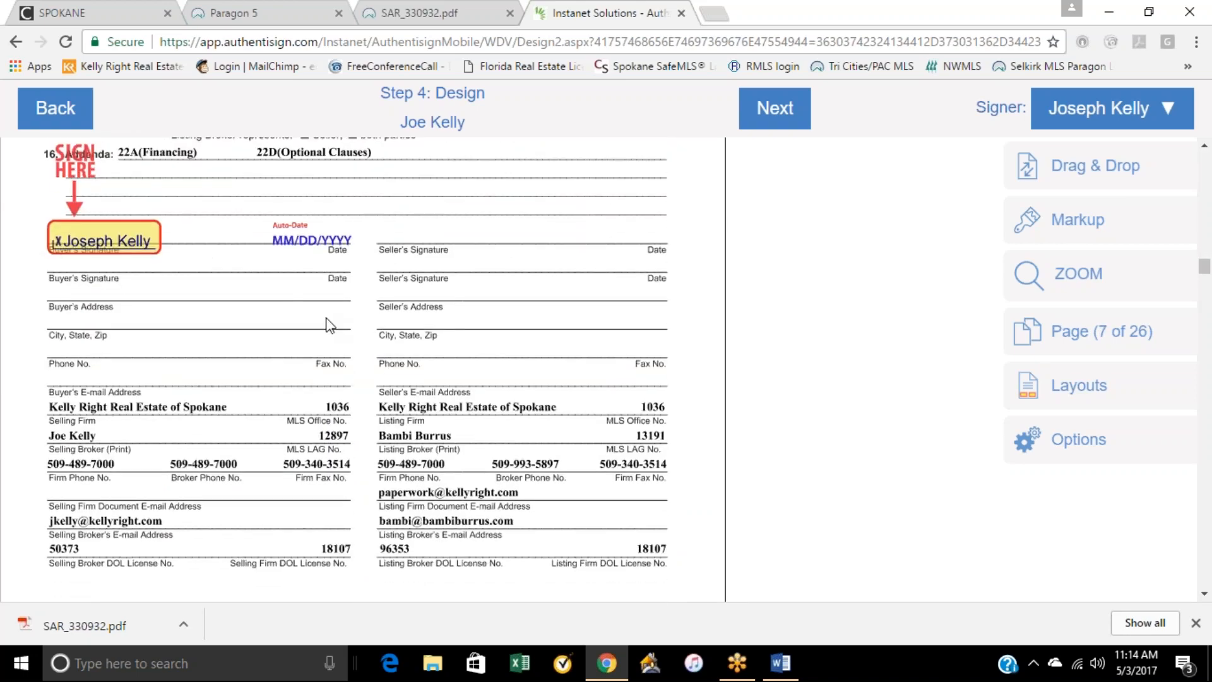
pyautogui.scroll(-13, 328, 323)
pyautogui.scroll(-20, 328, 323)
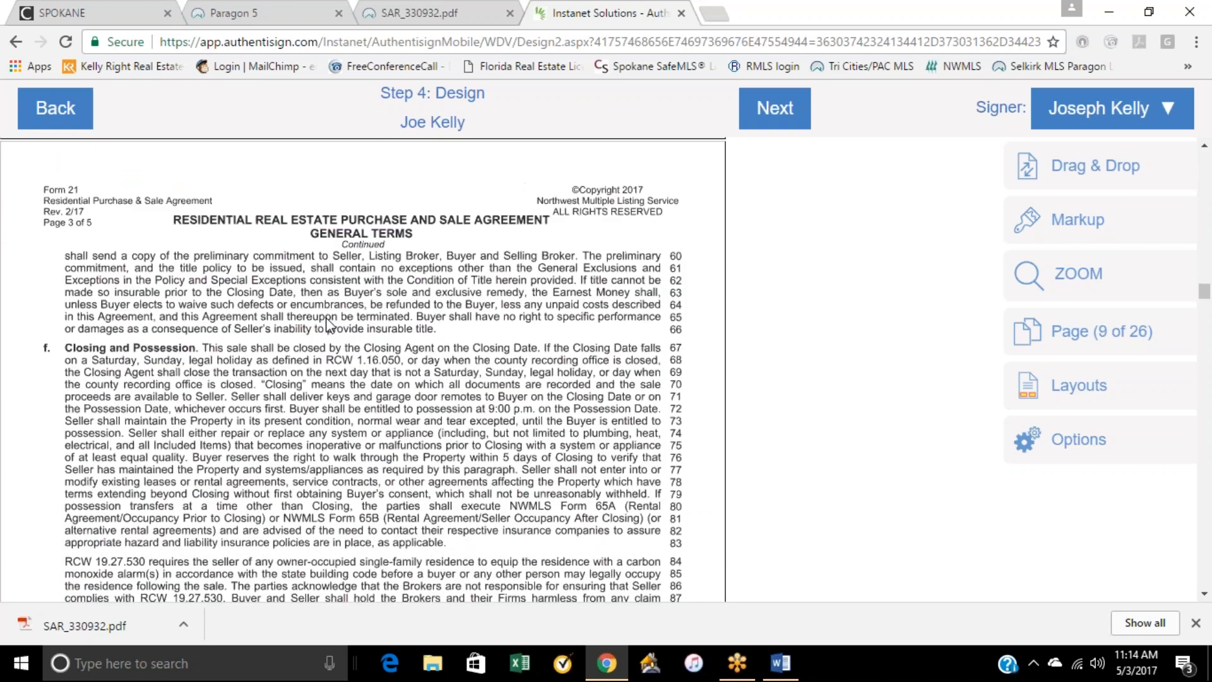
pyautogui.scroll(-20, 332, 311)
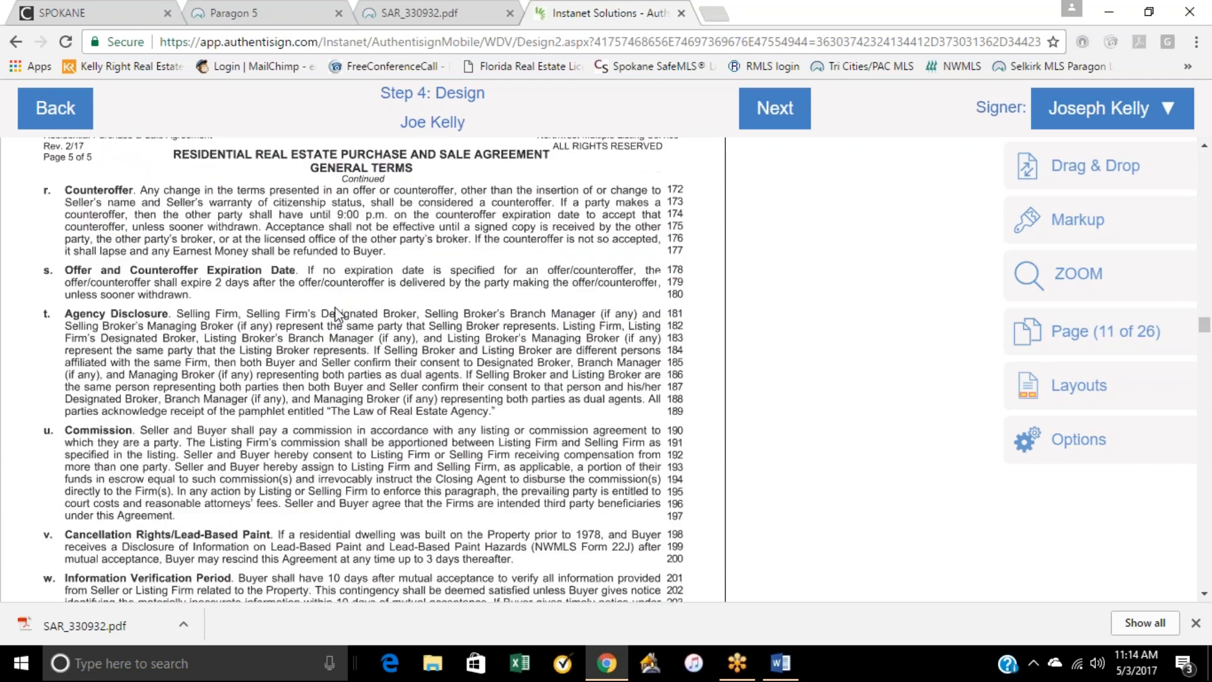
# Step: Check the buyer's initial and date blocks through the financing, optional clauses, utilities, title contingency, inspection and escalation addenda
pyautogui.scroll(-18, 335, 303)
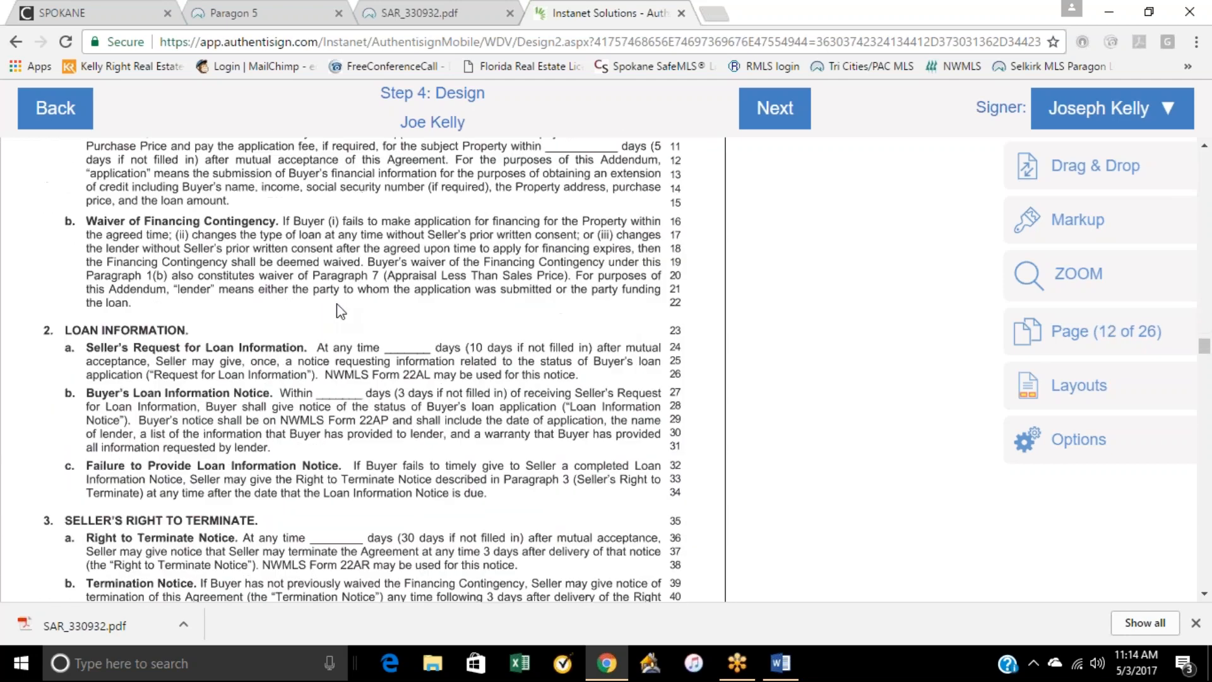
pyautogui.scroll(-15, 341, 310)
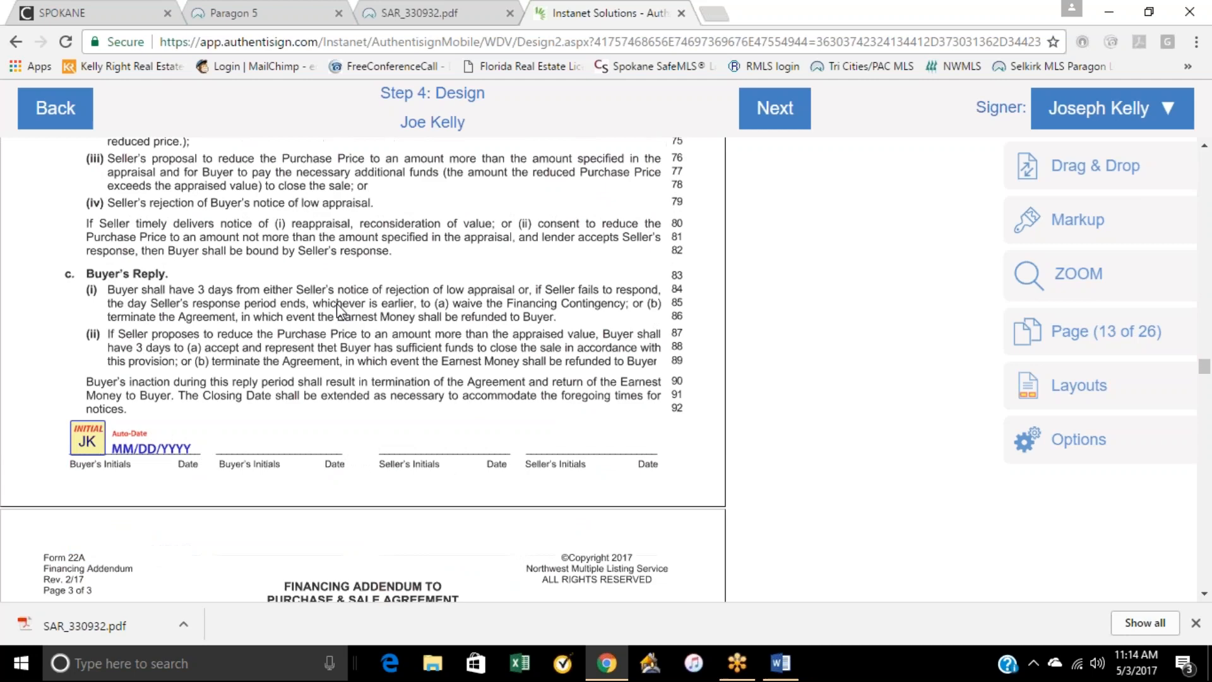
pyautogui.scroll(-15, 344, 311)
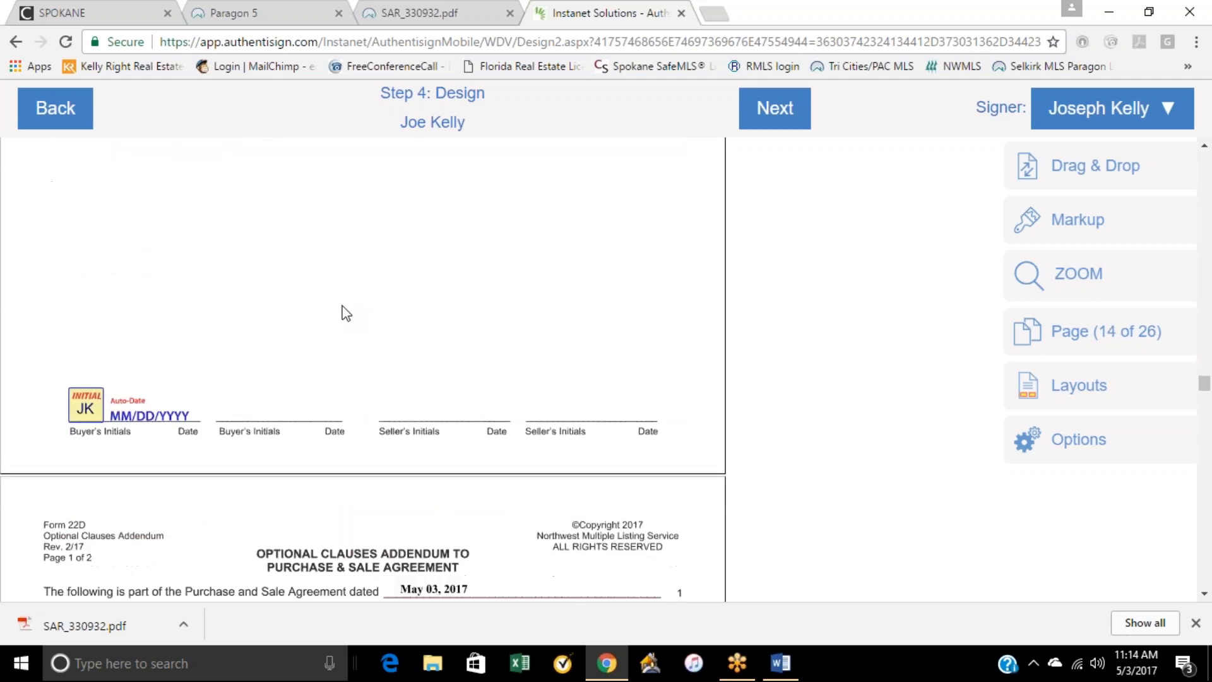
pyautogui.scroll(-6, 389, 294)
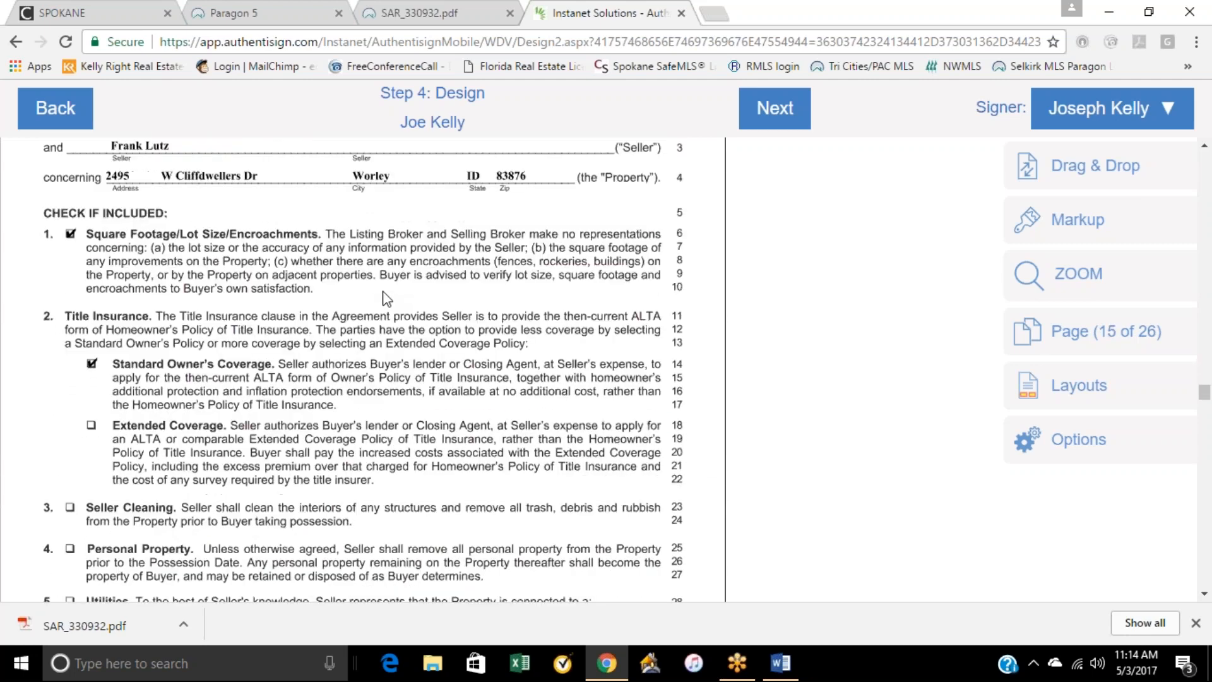
pyautogui.scroll(-10, 383, 300)
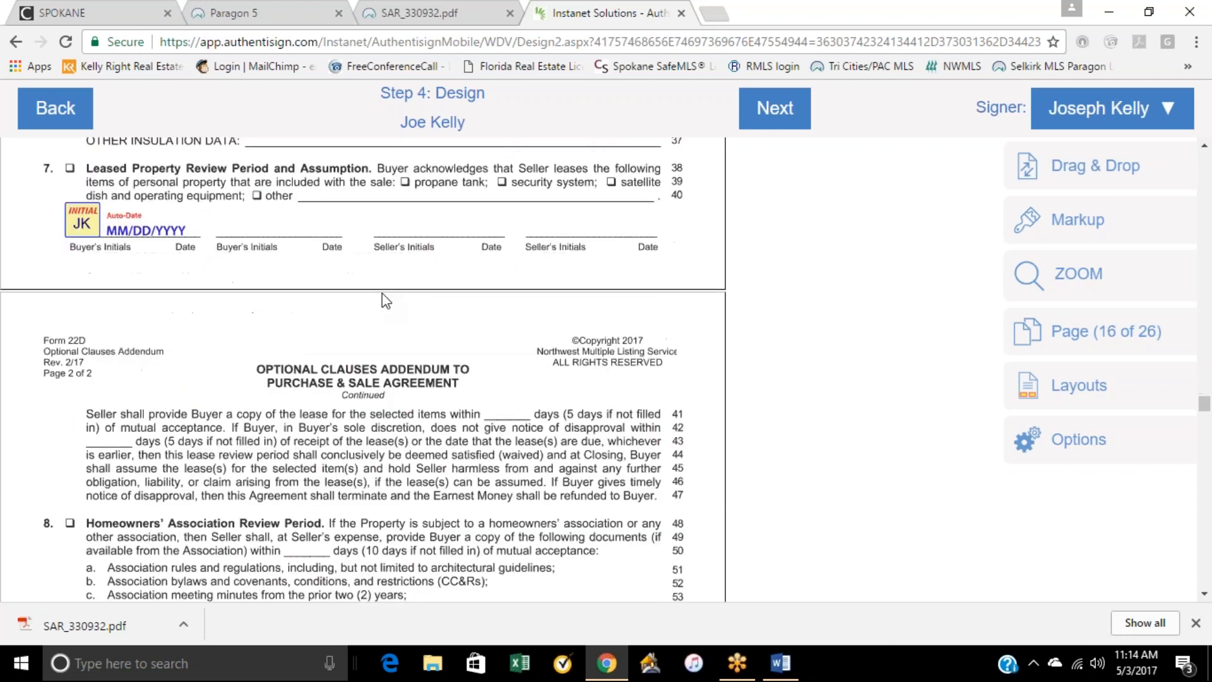
pyautogui.scroll(-3, 383, 304)
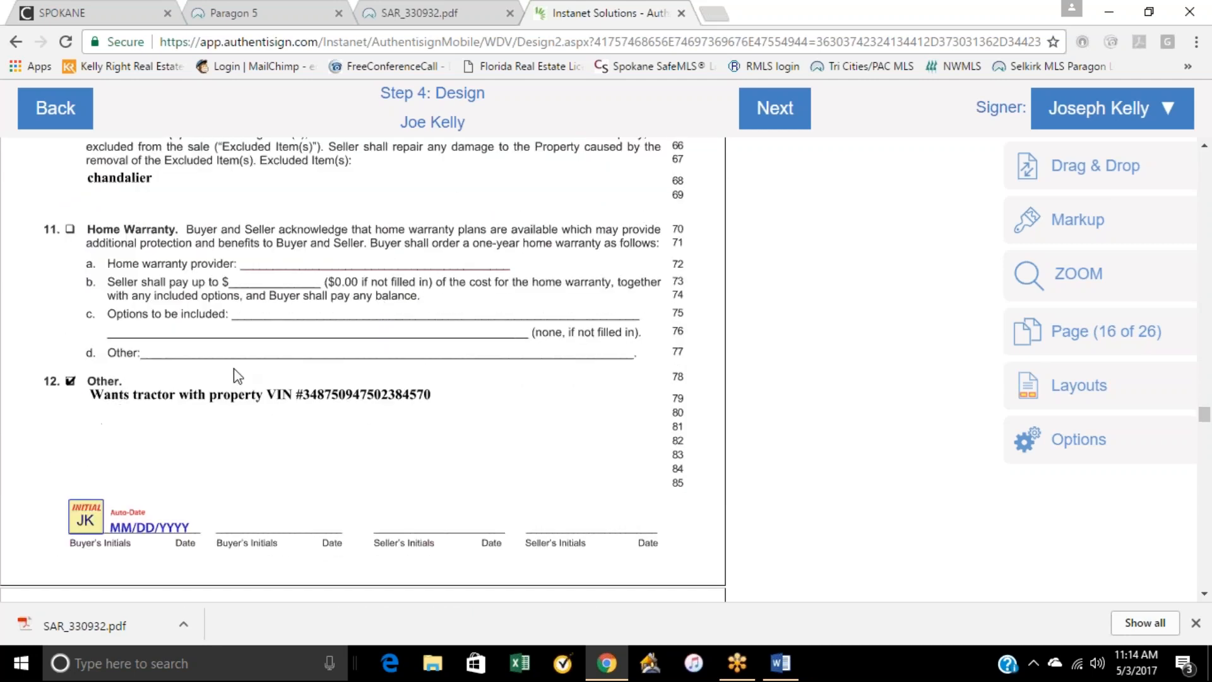
pyautogui.scroll(-10, 341, 397)
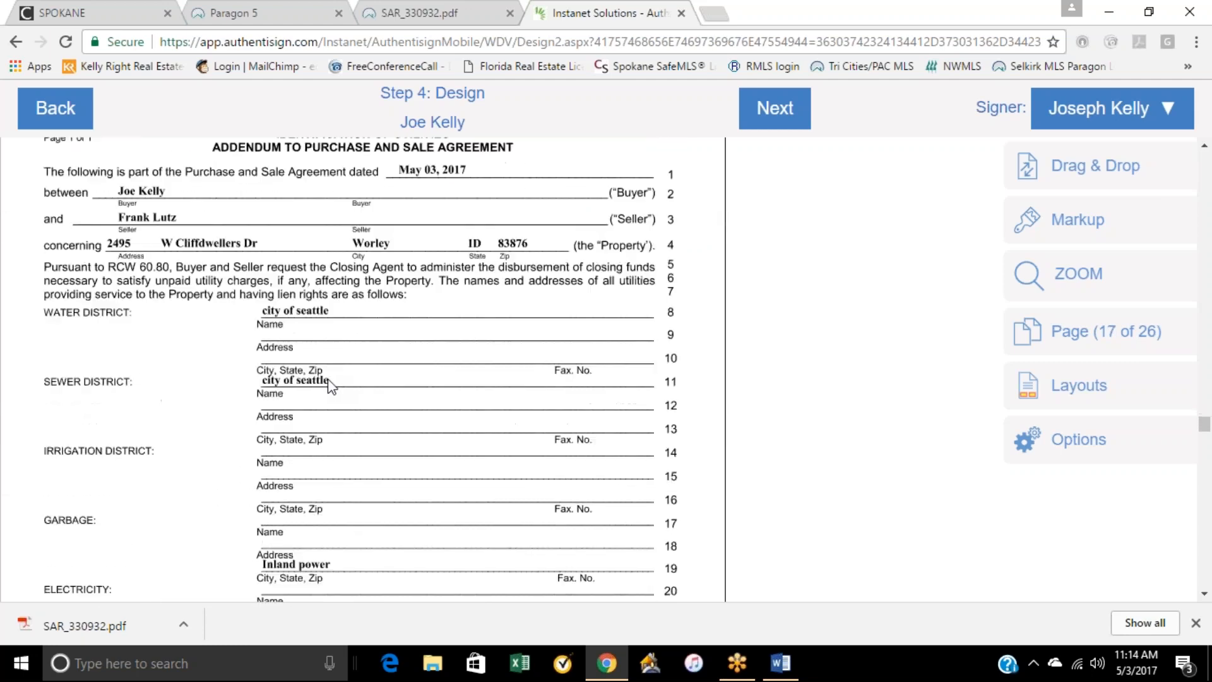
pyautogui.scroll(-12, 335, 382)
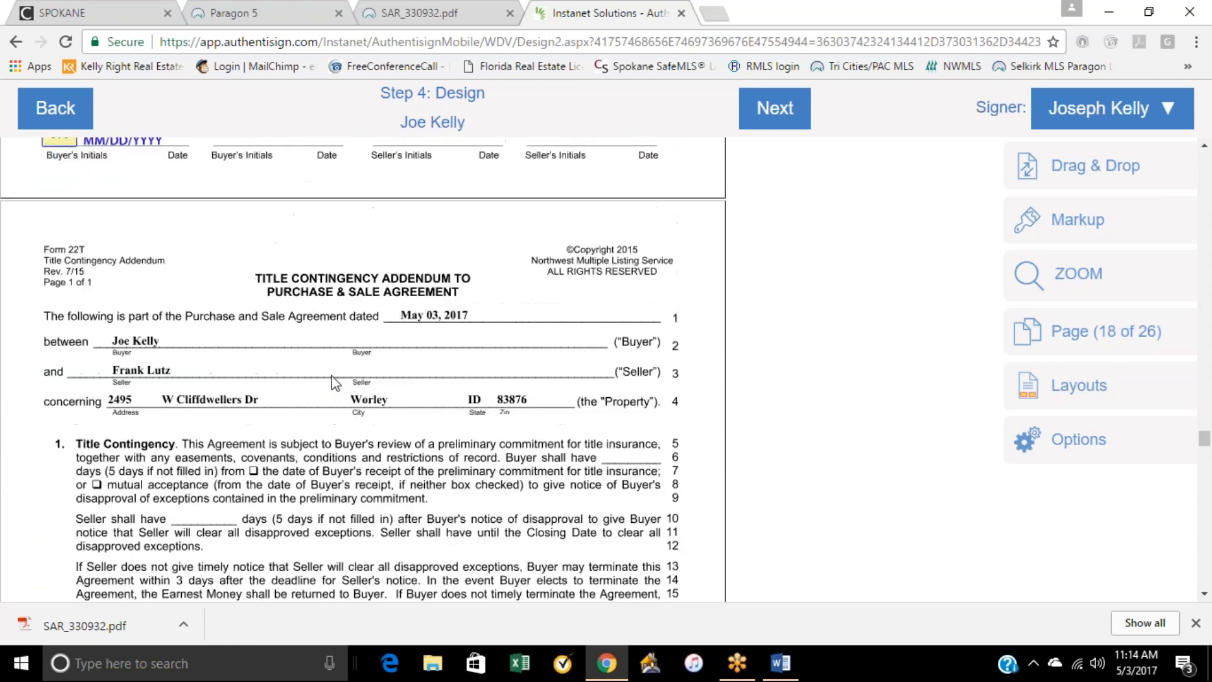
pyautogui.scroll(-12, 335, 382)
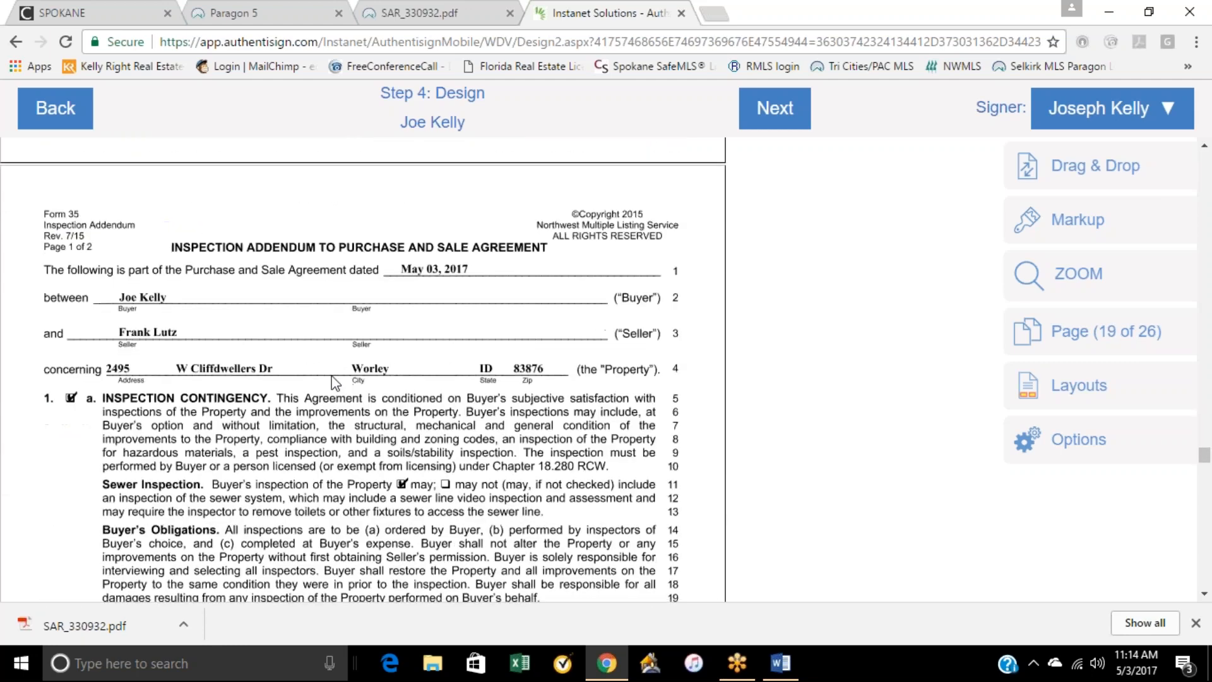
pyautogui.scroll(-15, 335, 381)
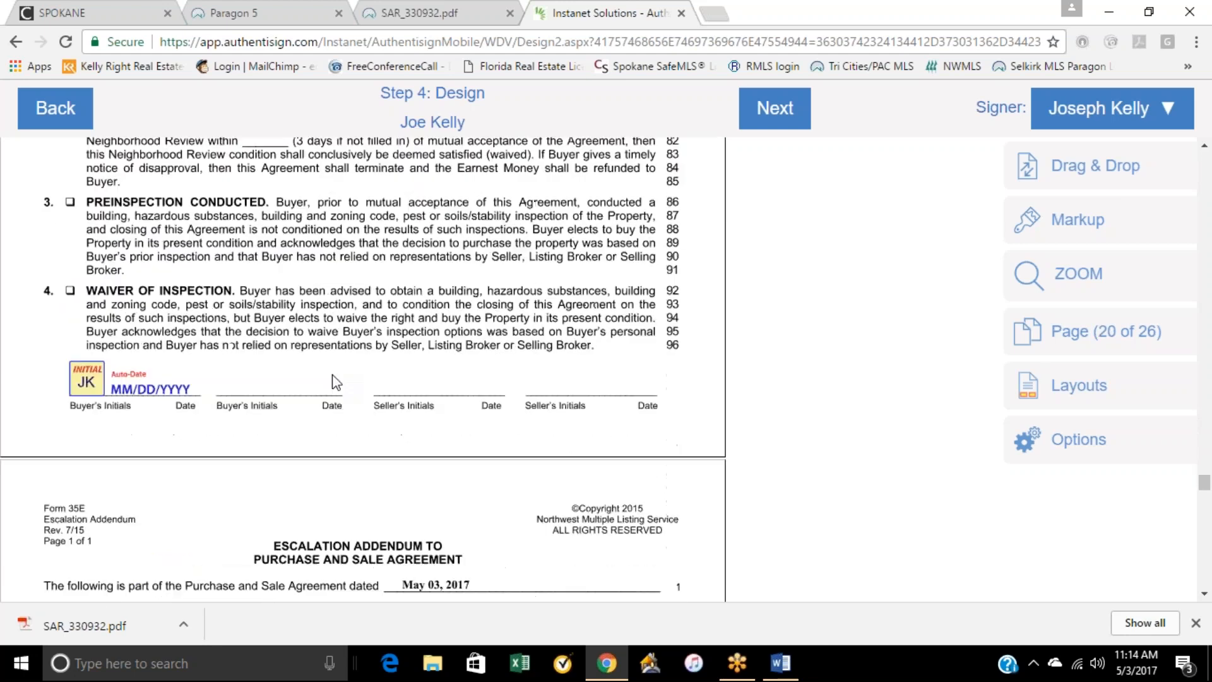
pyautogui.scroll(-15, 333, 380)
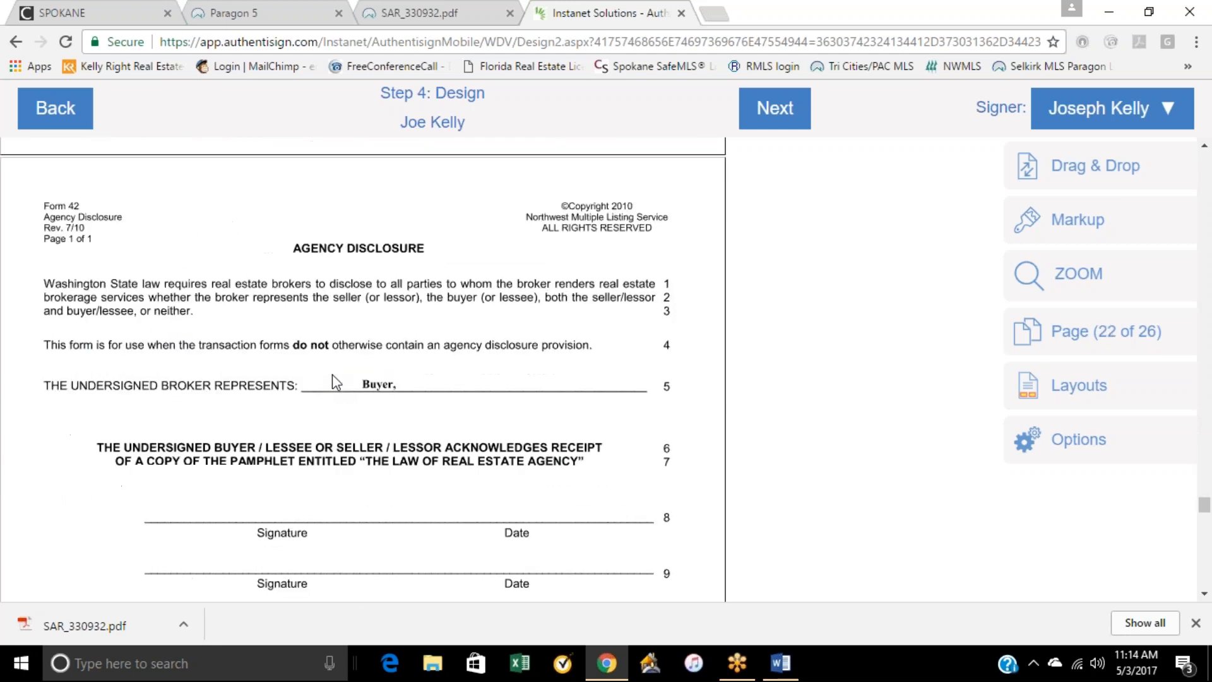
# Step: Place a required signature block and an auto-date for the buyer on the first signature line of the Form 42 Agency Disclosure
pyautogui.scroll(5, 333, 375)
pyautogui.scroll(-8, 332, 374)
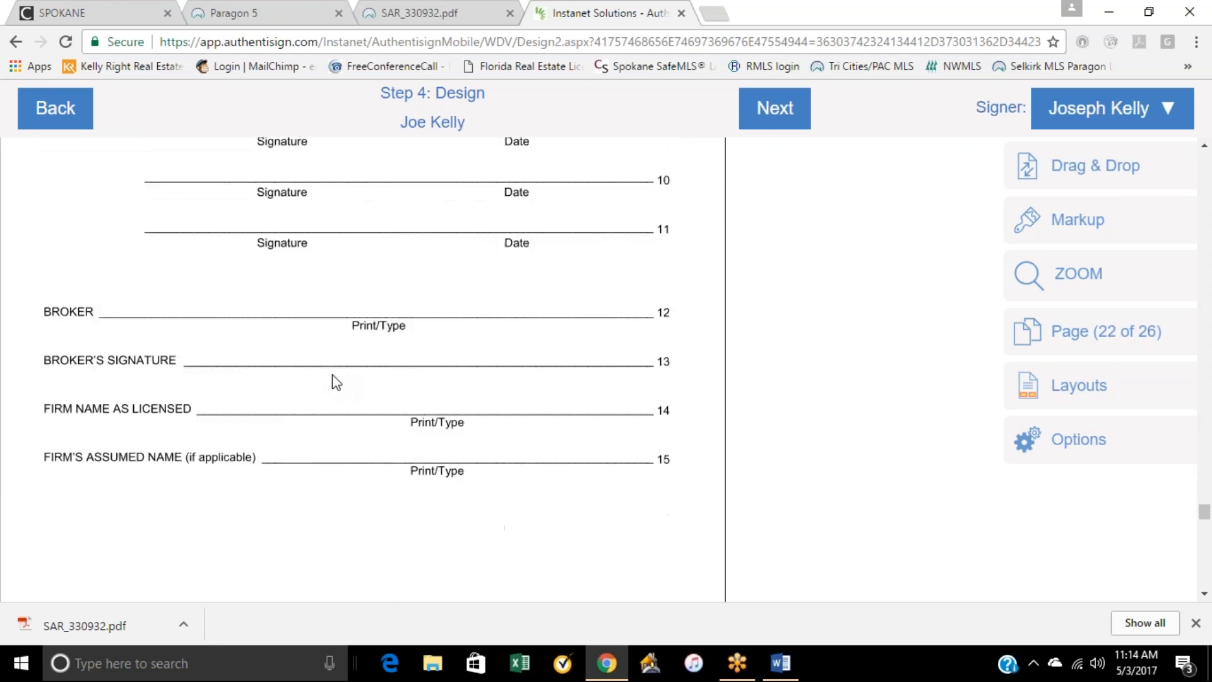
pyautogui.scroll(1, 392, 378)
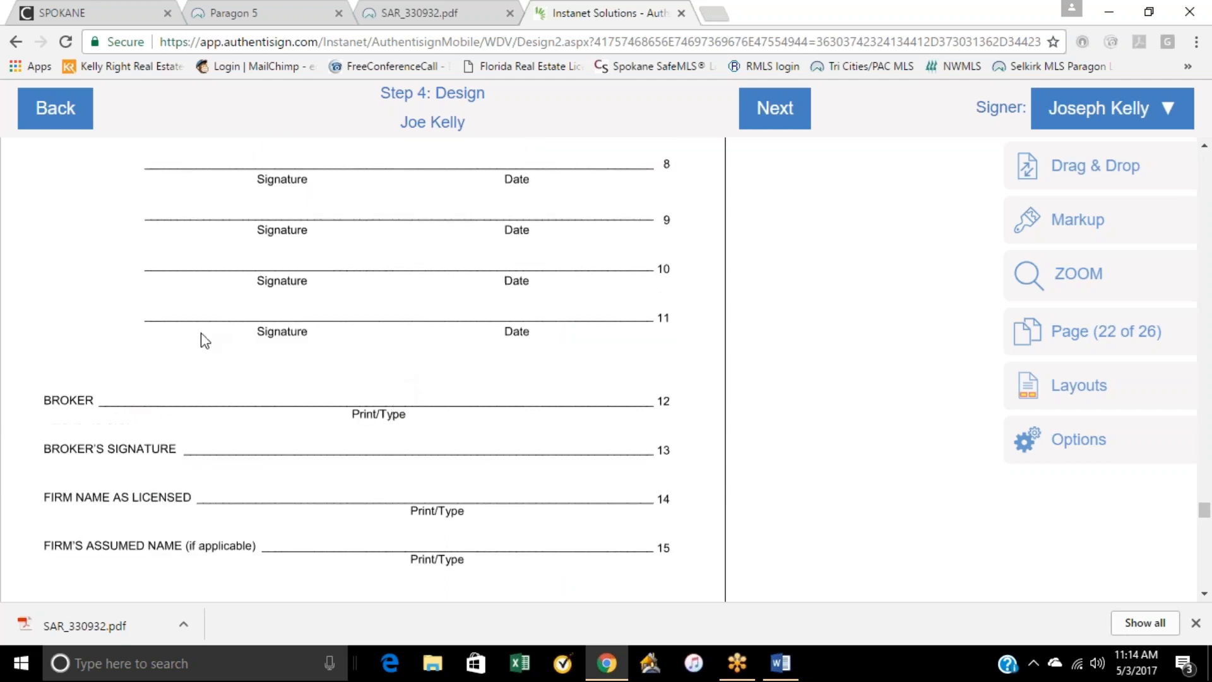
pyautogui.scroll(2, 357, 258)
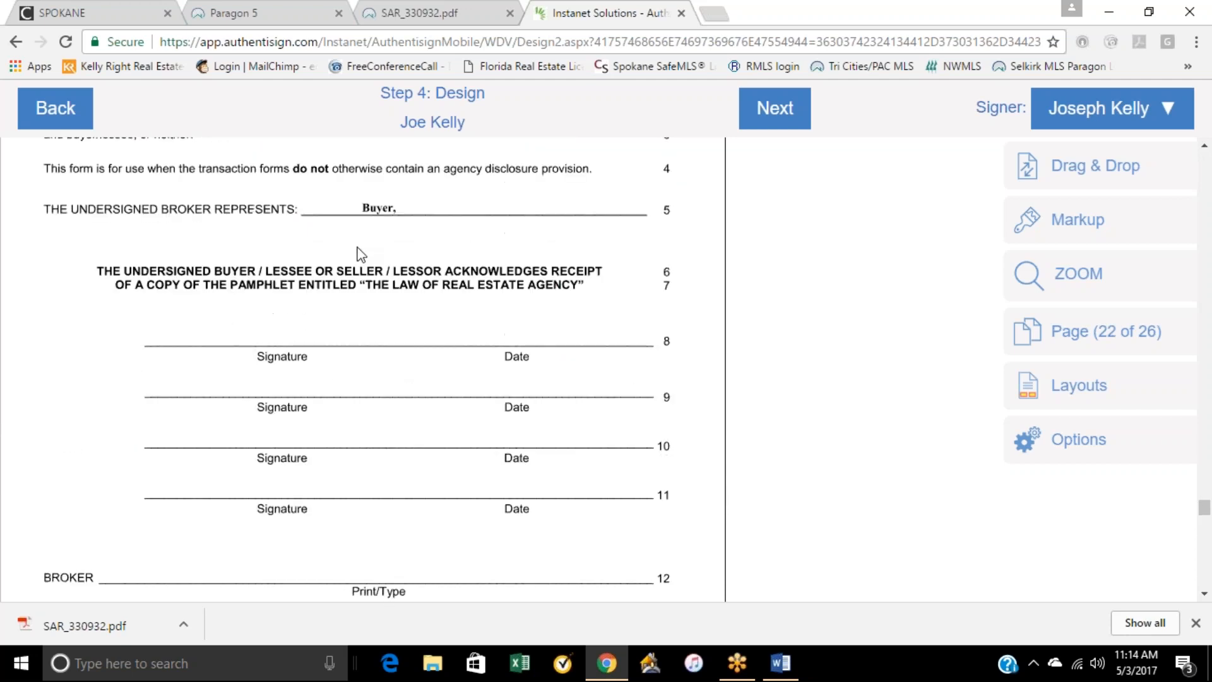
pyautogui.click(1056, 166)
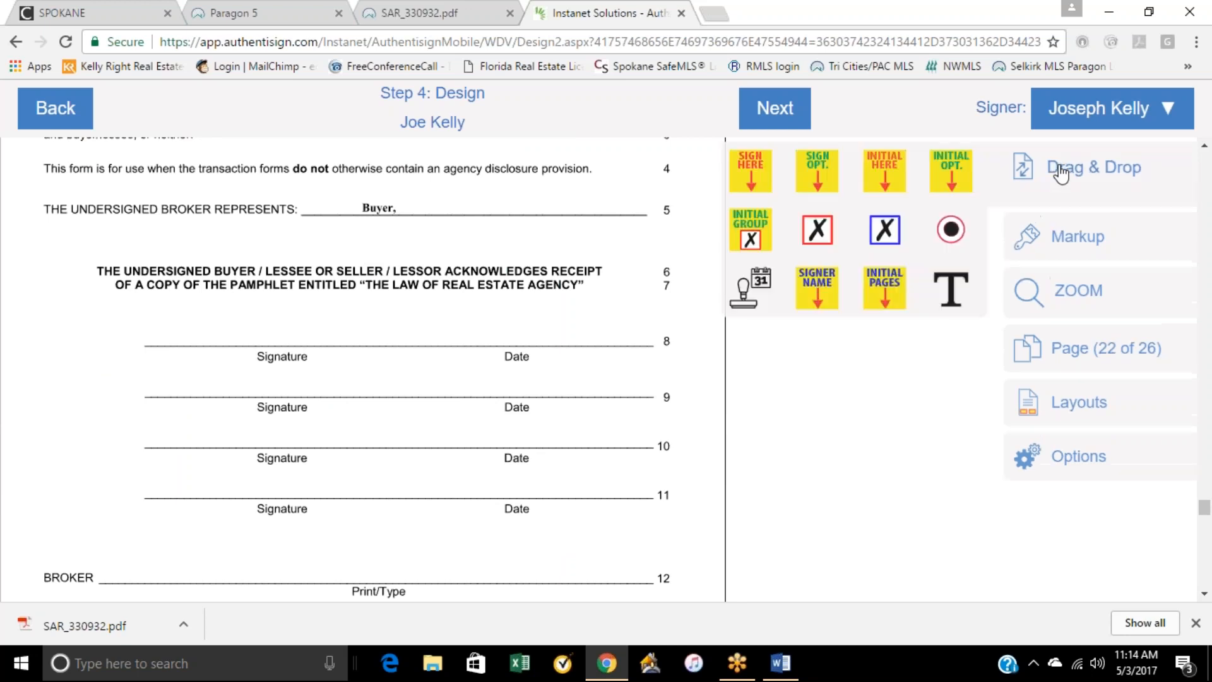
pyautogui.moveTo(751, 176)
pyautogui.mouseDown()
pyautogui.moveTo(713, 265)
pyautogui.moveTo(253, 290)
pyautogui.moveTo(246, 272)
pyautogui.mouseUp()
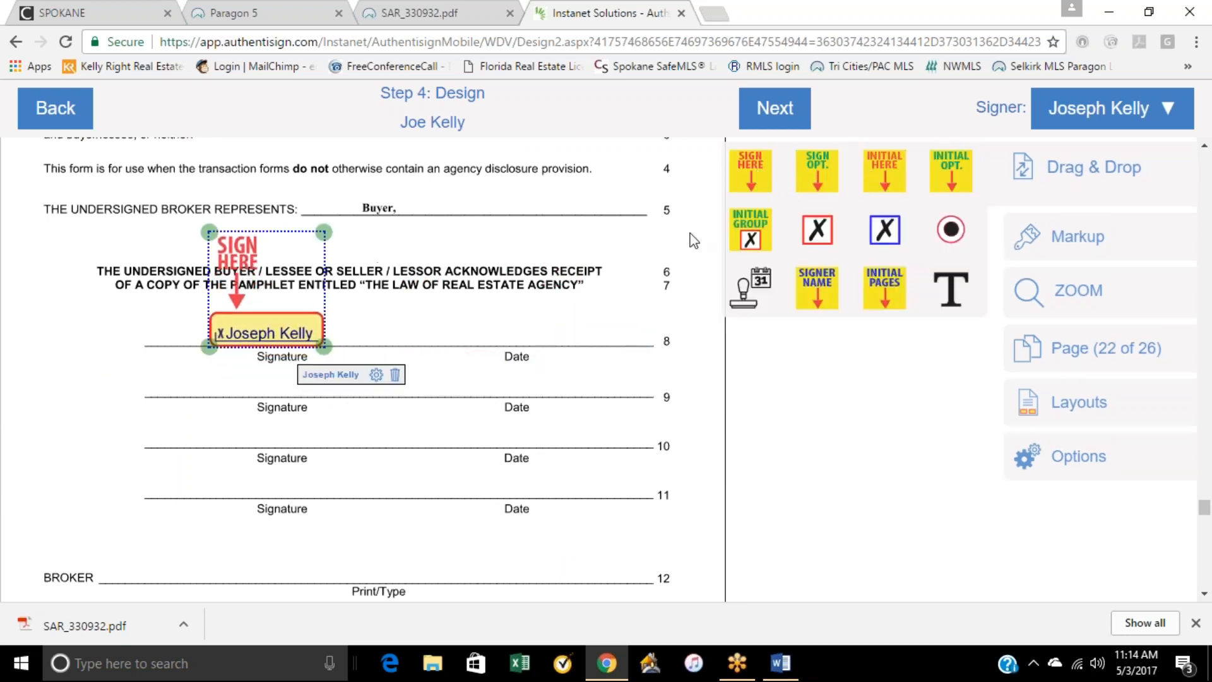
pyautogui.moveTo(751, 297); pyautogui.dragTo(519, 351)
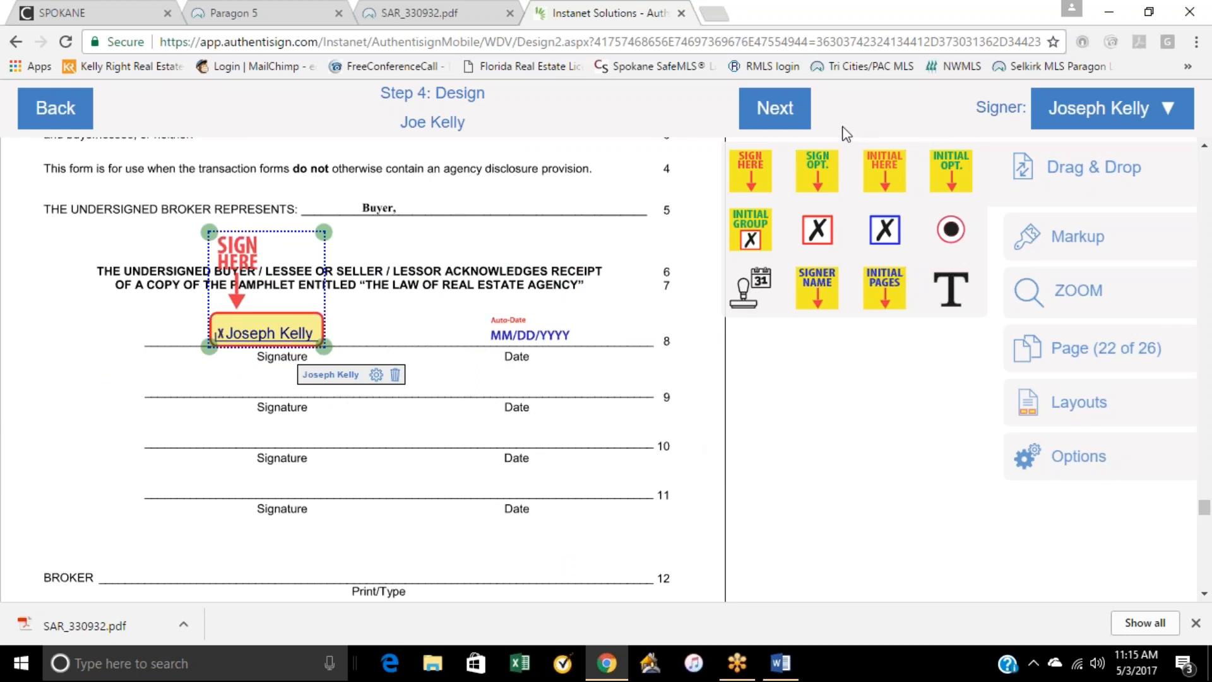
# Step: Complete the Design step and close the final signing setup without sending the invitations
pyautogui.click(775, 108)
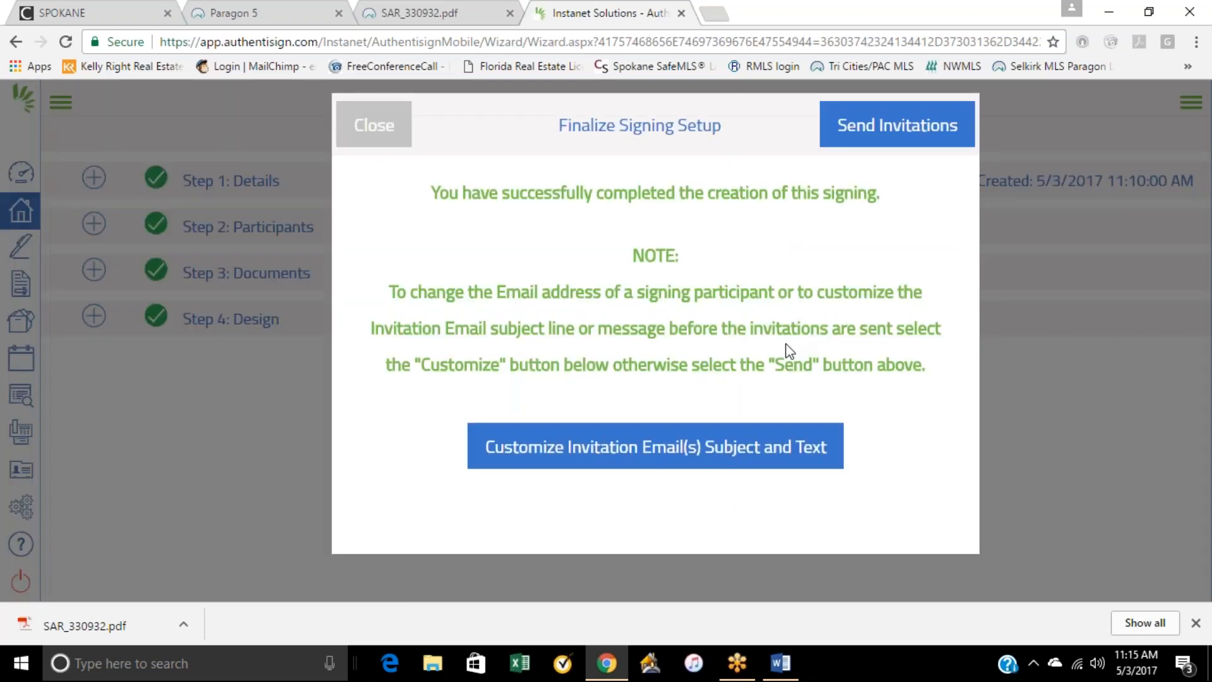
pyautogui.click(383, 126)
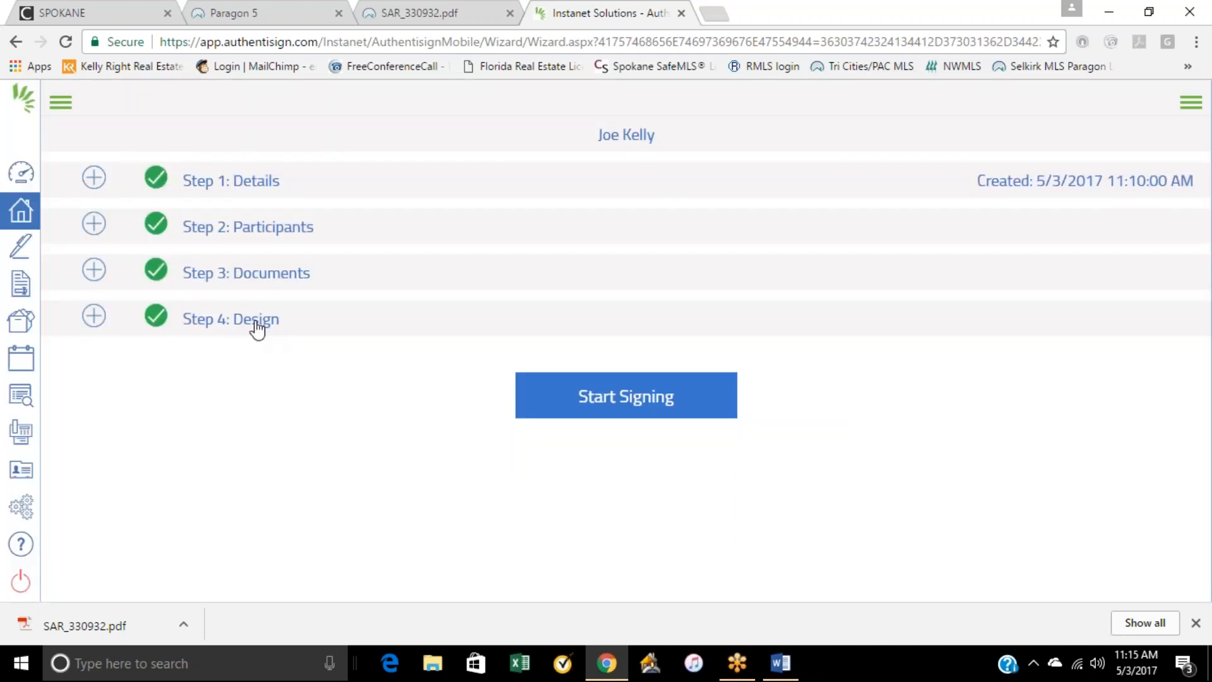
# Step: Reopen the Design step and review the signing pages from Form 17 into the Form 21 purchase and sale agreement
pyautogui.click(278, 335)
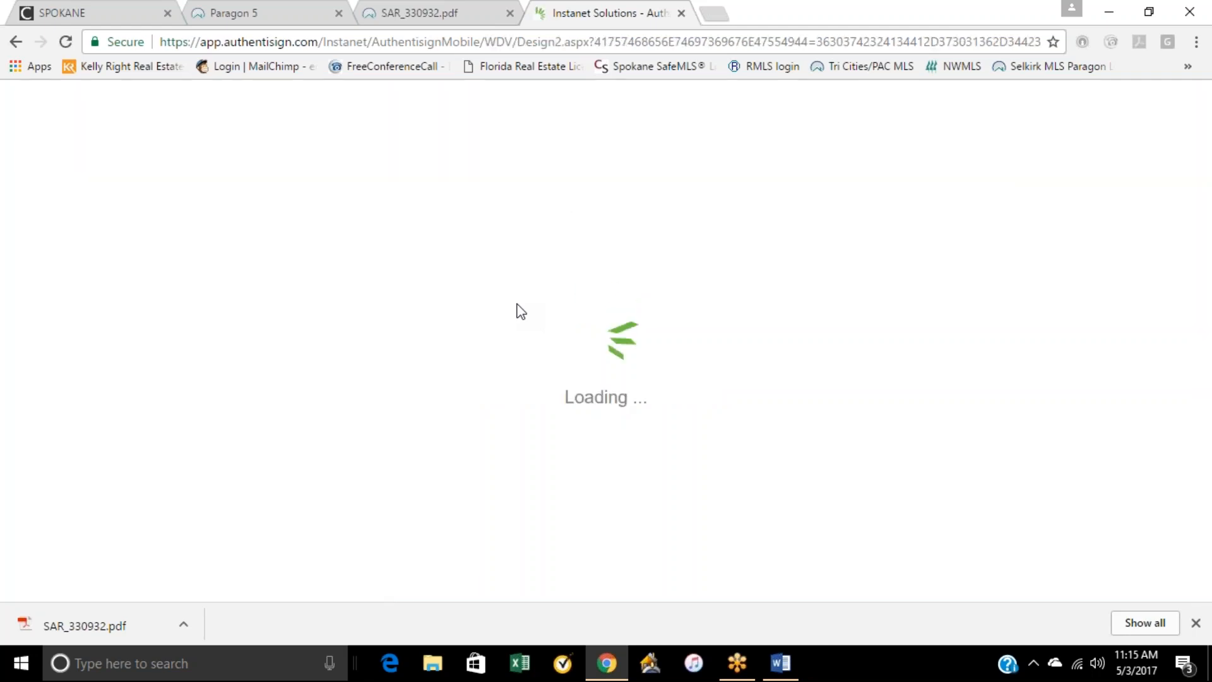
pyautogui.scroll(-20, 493, 291)
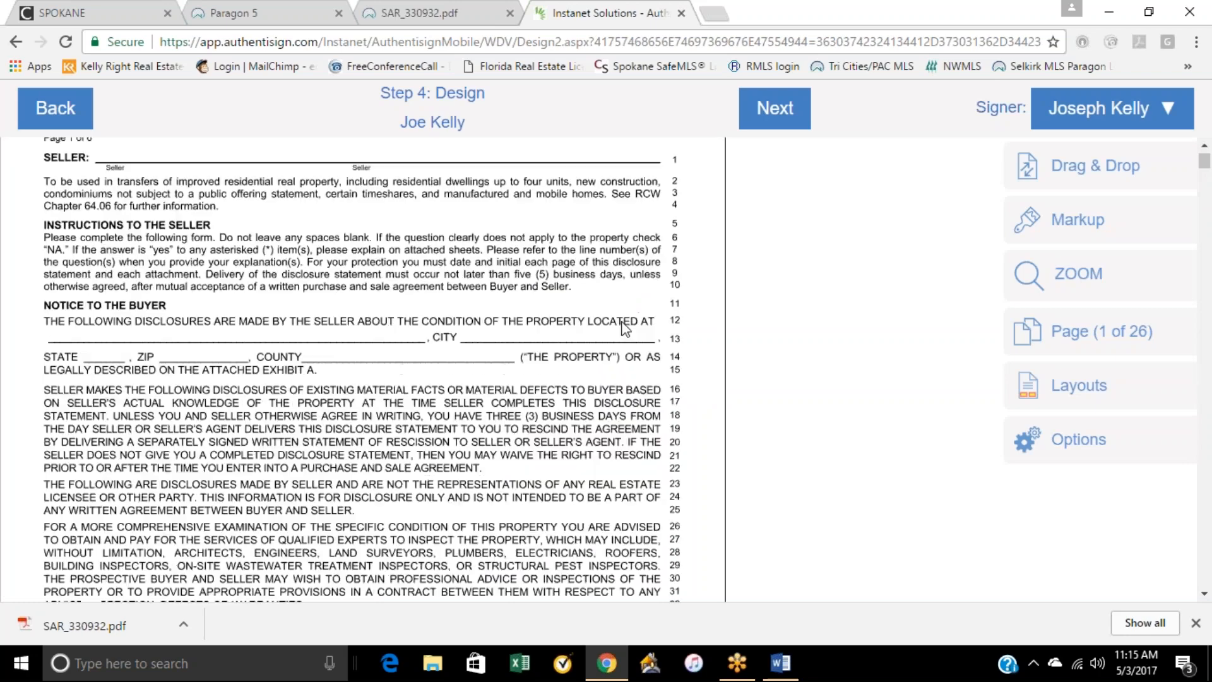
pyautogui.scroll(-20, 519, 359)
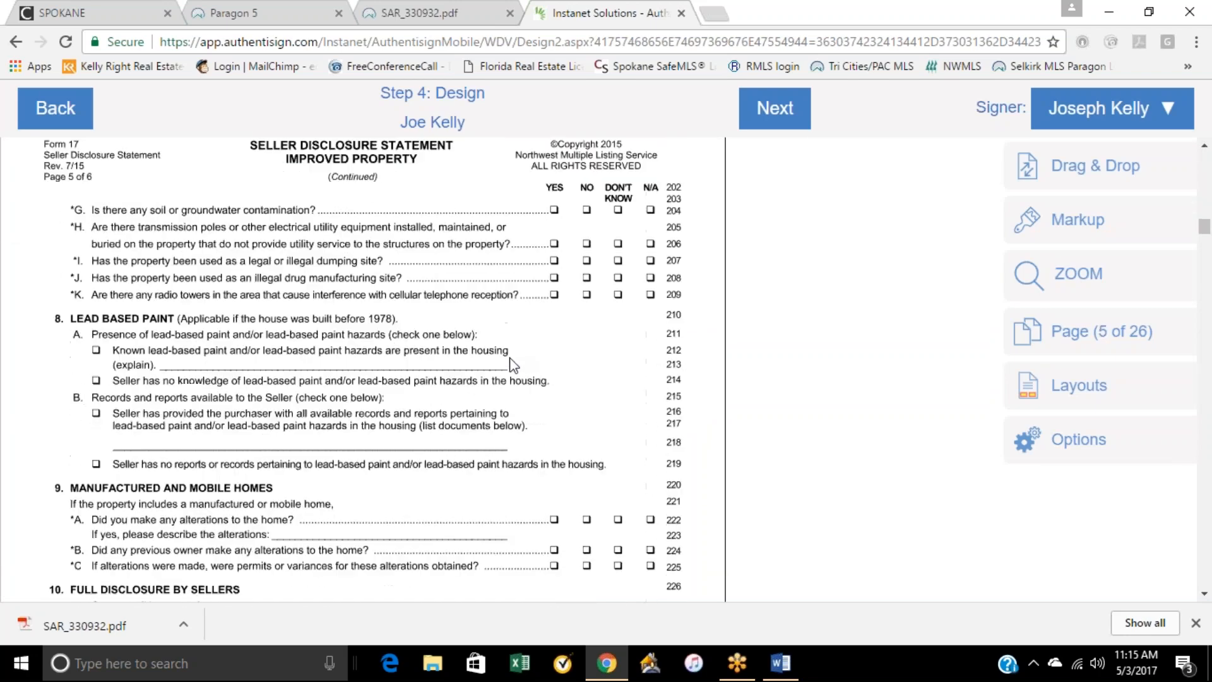
pyautogui.scroll(15, 495, 379)
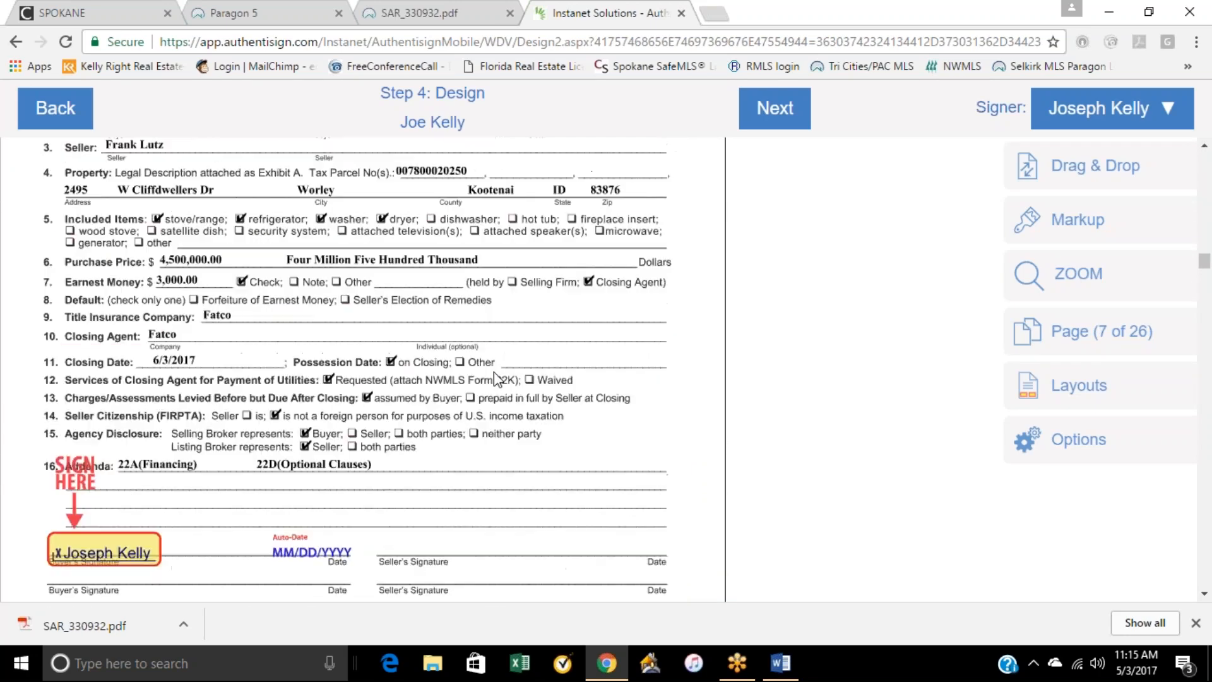
pyautogui.scroll(-2, 316, 491)
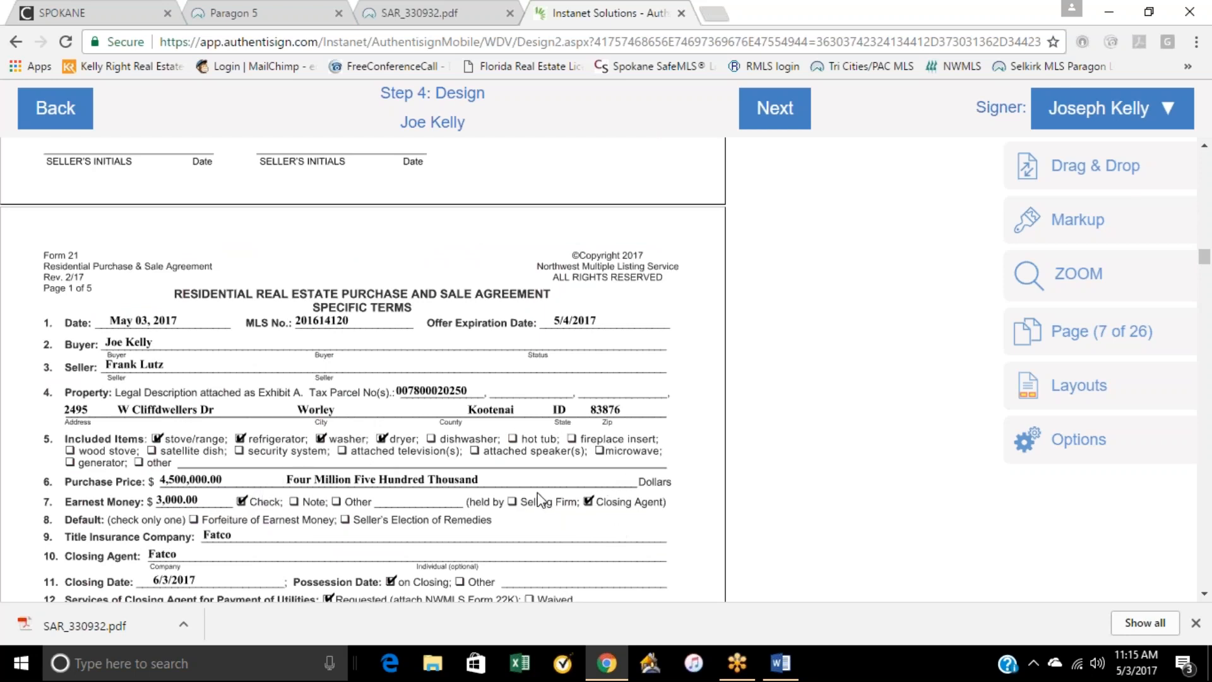
pyautogui.scroll(-1, 536, 467)
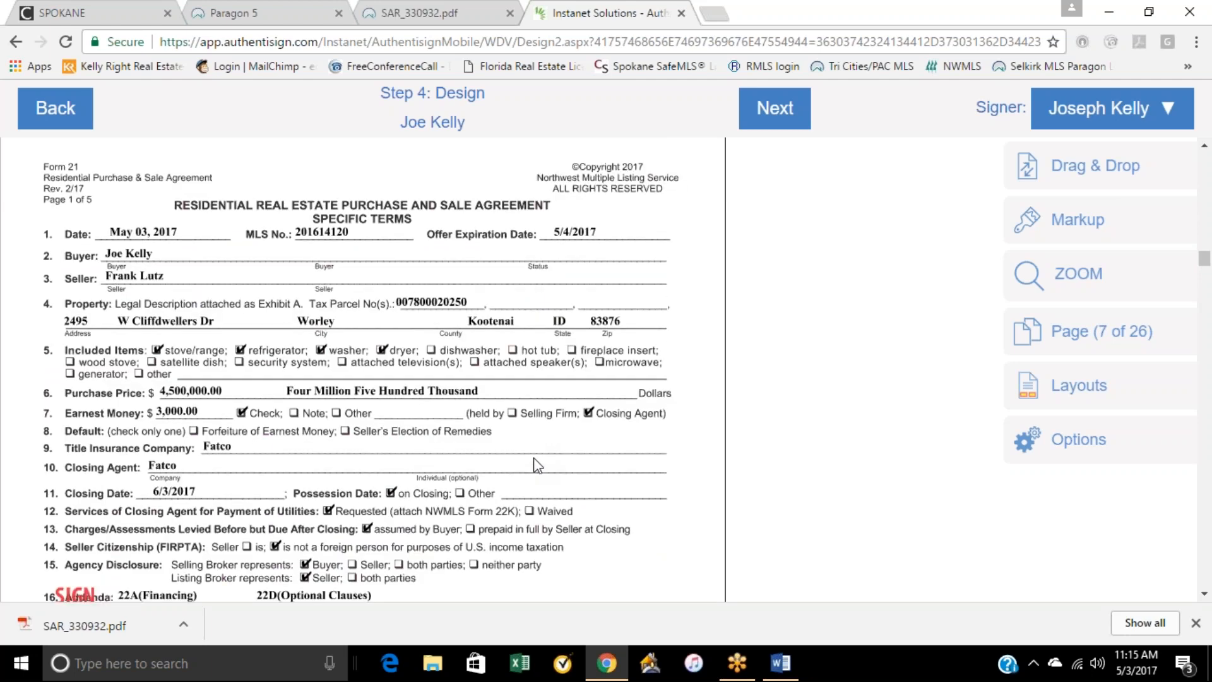
pyautogui.scroll(-2, 536, 467)
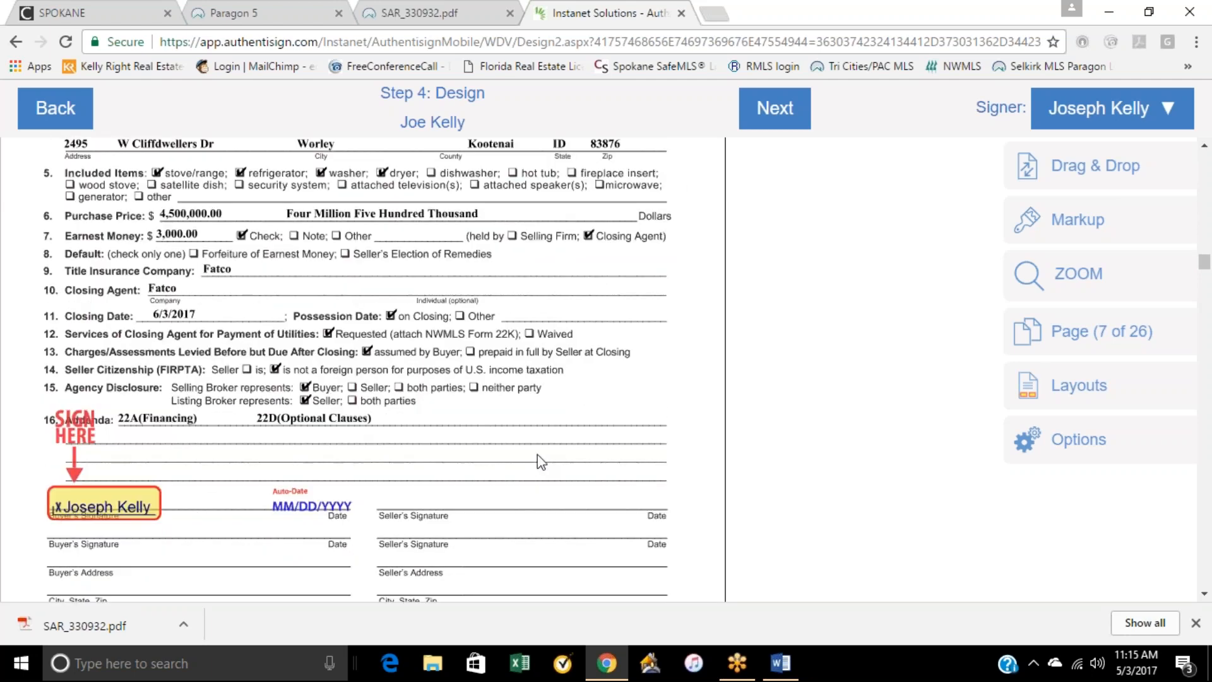
pyautogui.scroll(-15, 547, 416)
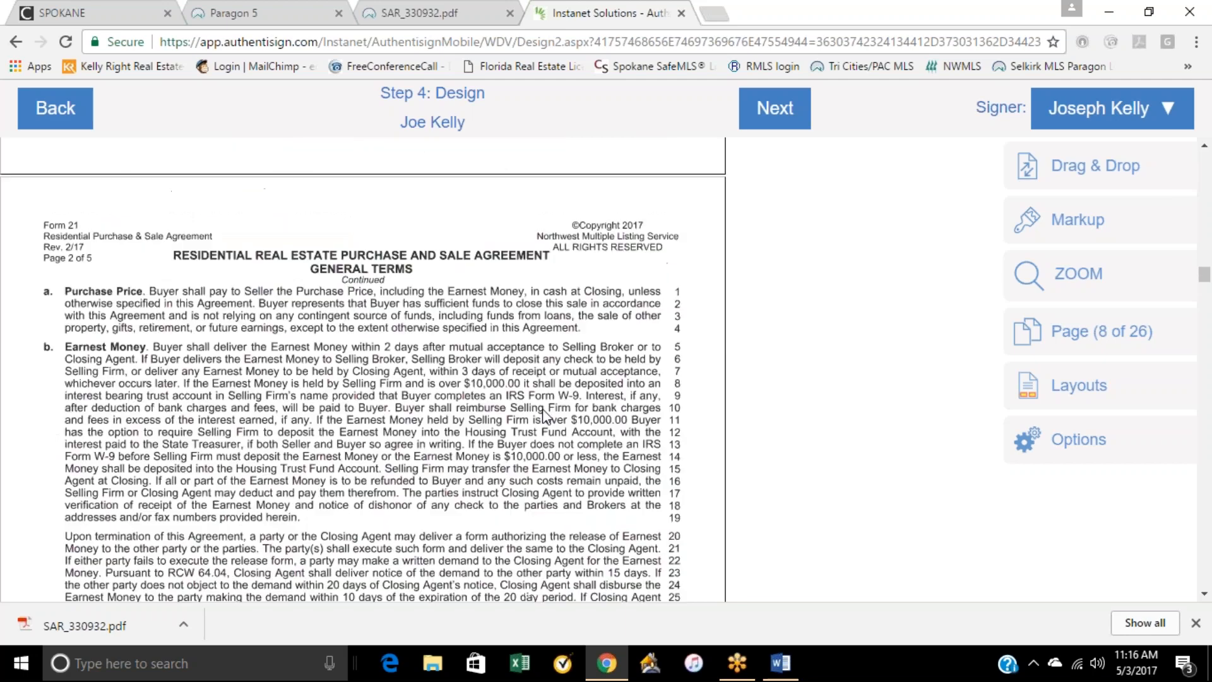
# Step: Place a required initial block and an auto-date for the buyer beside the heading on the first Deed of Trust page
pyautogui.scroll(-20, 549, 411)
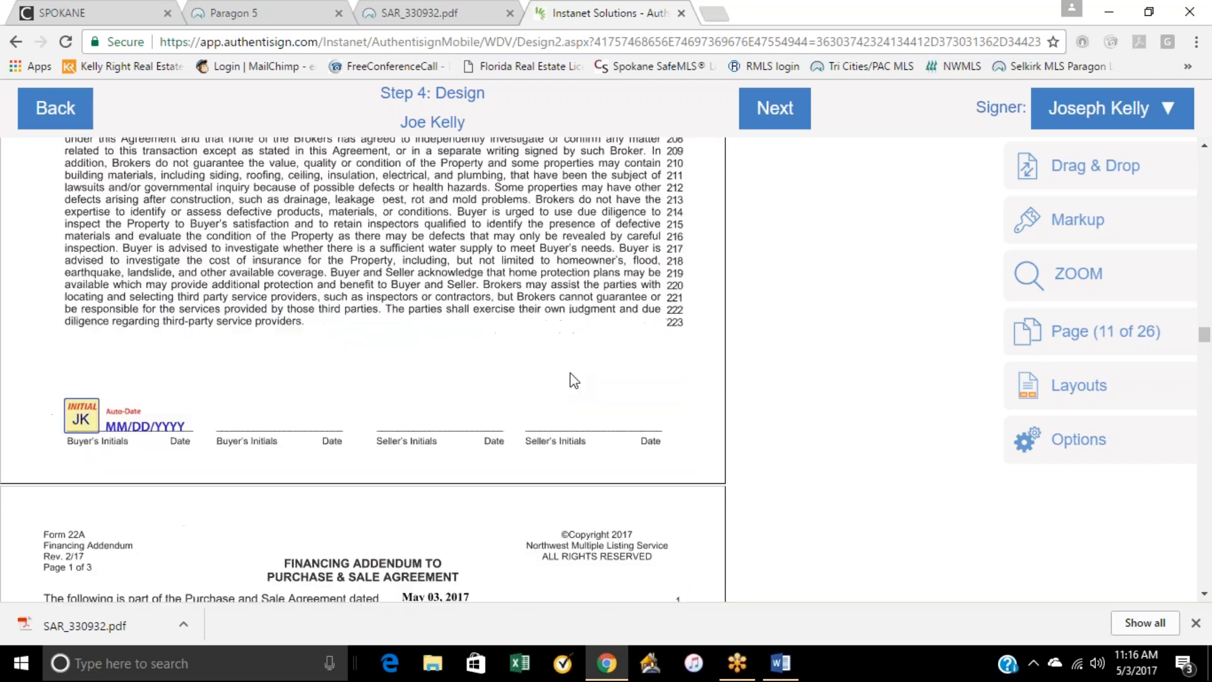
pyautogui.scroll(-15, 576, 367)
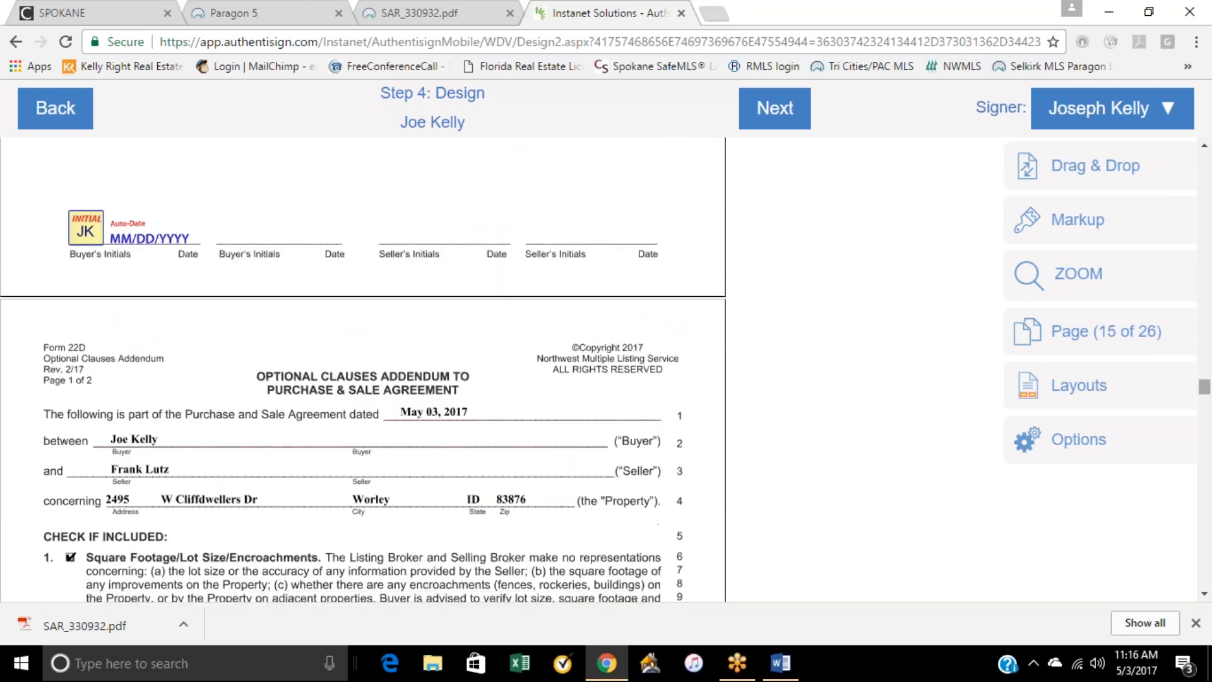
pyautogui.moveTo(1209, 398); pyautogui.dragTo(1208, 515)
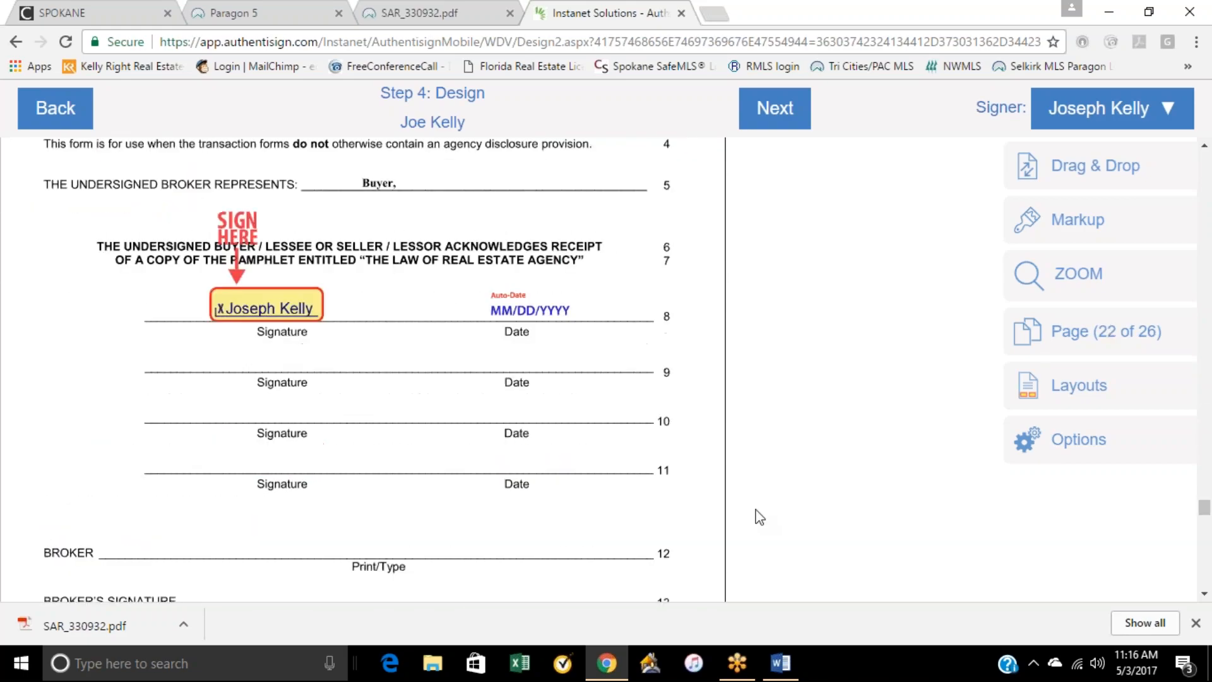
pyautogui.scroll(-10, 589, 501)
pyautogui.scroll(-4, 594, 500)
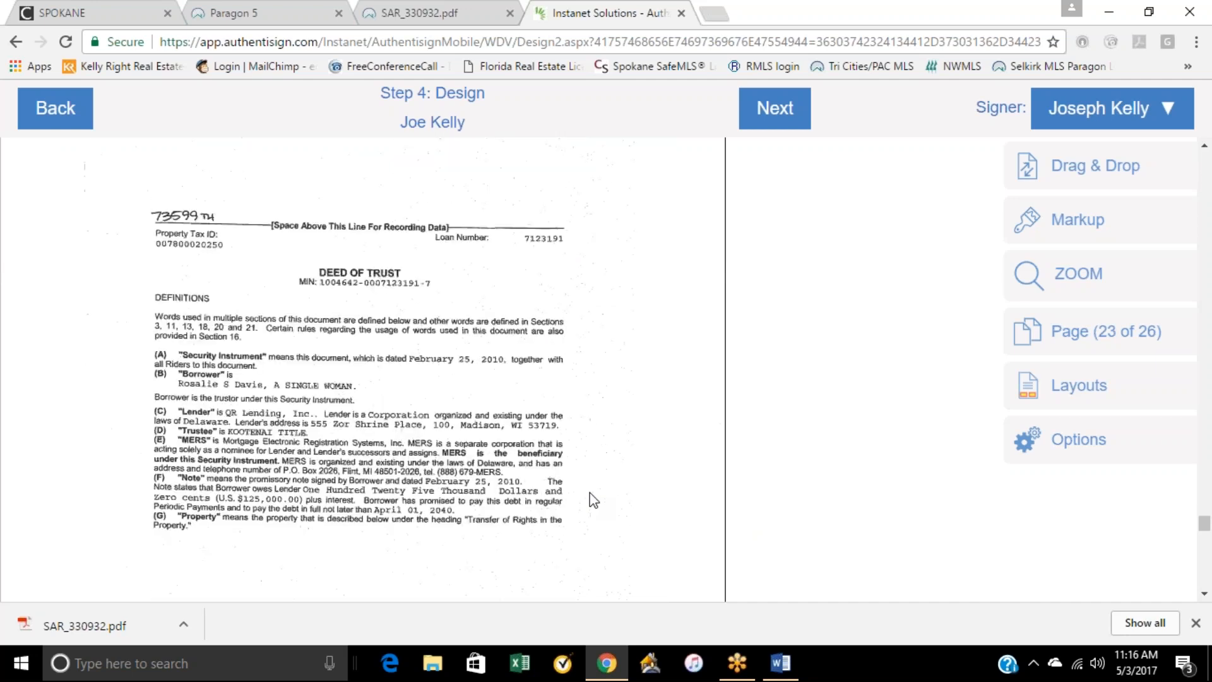
pyautogui.click(1091, 178)
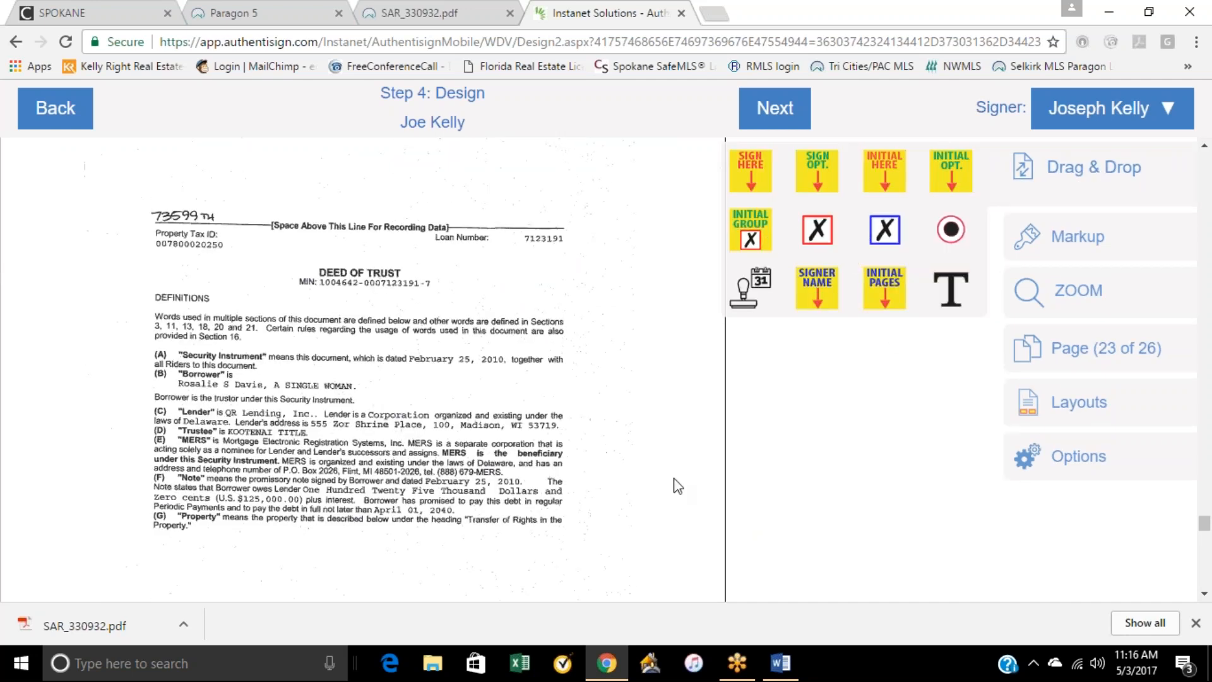
pyautogui.moveTo(881, 180); pyautogui.dragTo(630, 283)
pyautogui.moveTo(732, 294); pyautogui.dragTo(642, 226)
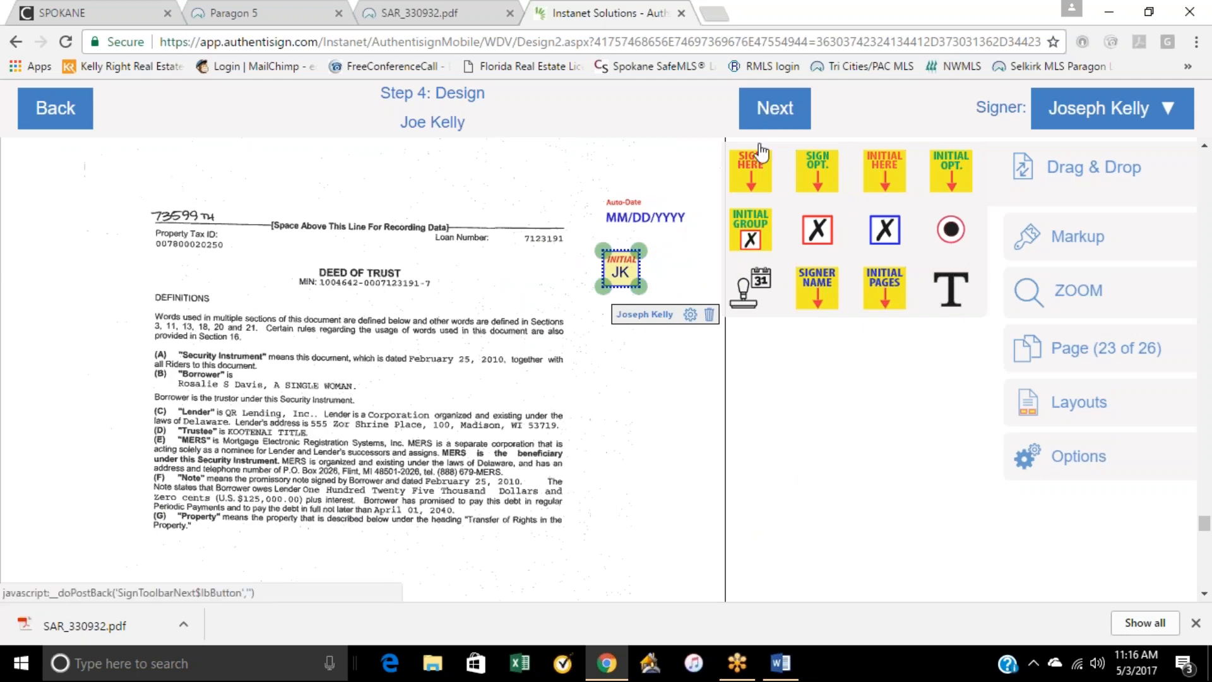
# Step: Place a required initial block and an auto-date for the buyer in the margin of the second Deed of Trust page
pyautogui.scroll(-5, 695, 571)
pyautogui.scroll(-5, 770, 544)
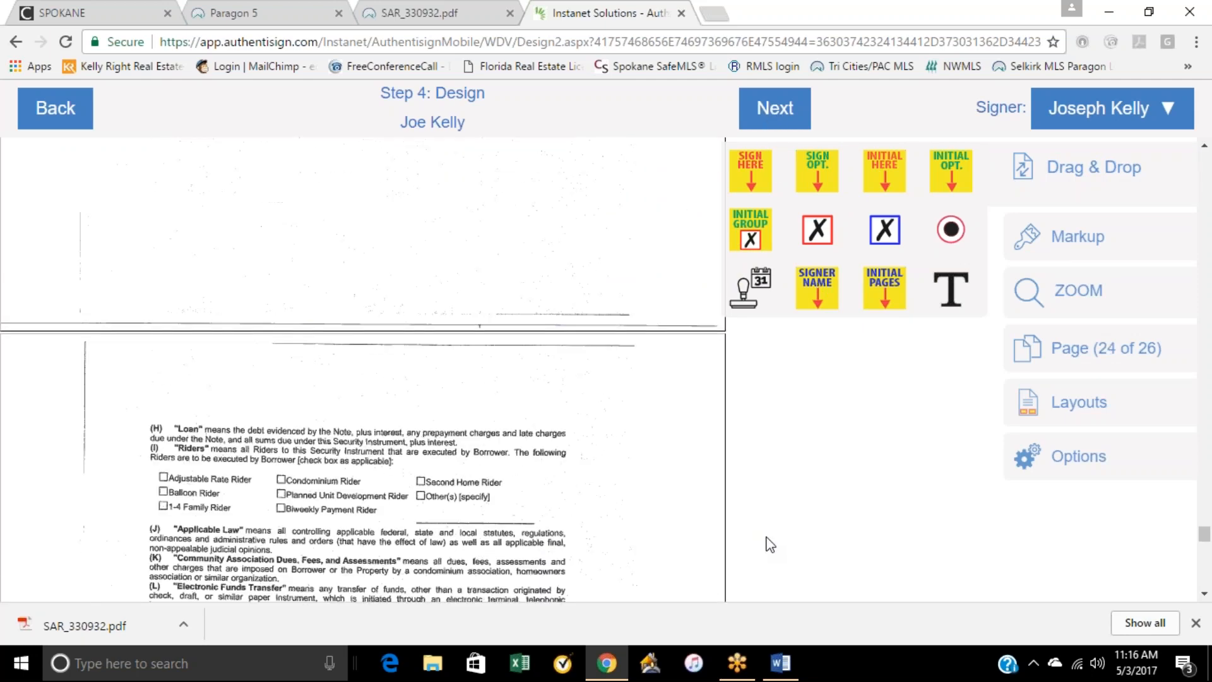
pyautogui.moveTo(883, 174); pyautogui.dragTo(625, 341)
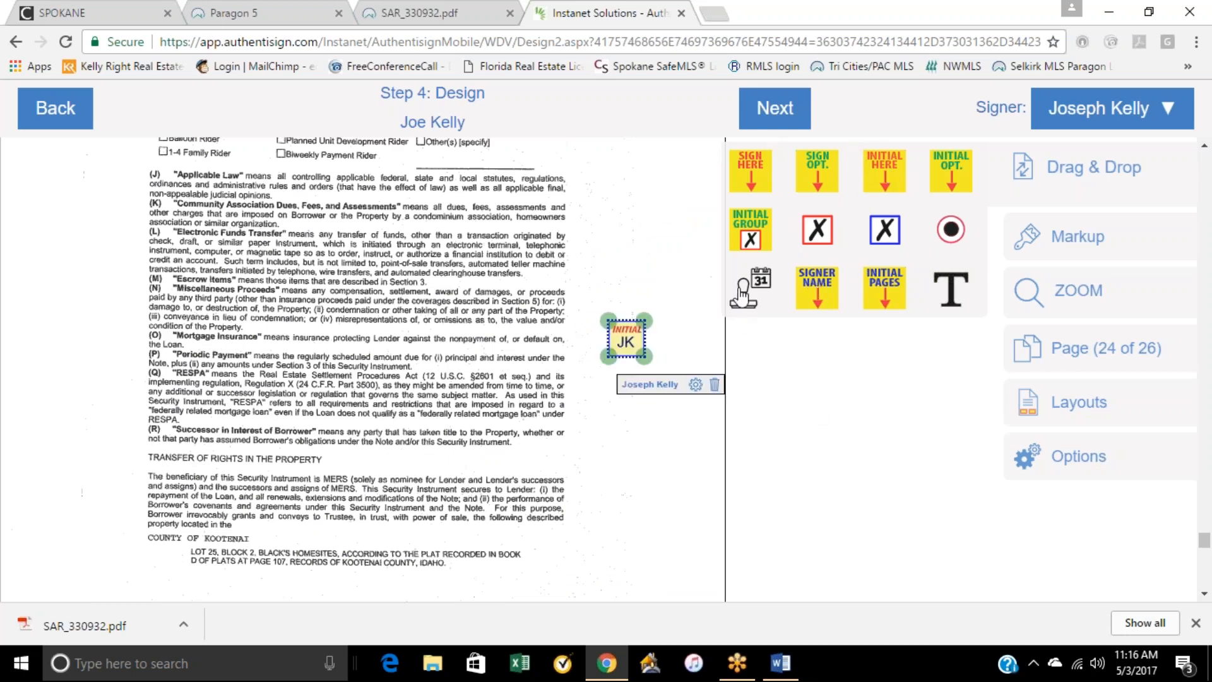
pyautogui.moveTo(737, 289); pyautogui.dragTo(667, 285)
# Step: Add a buyer initial block to the third Deed of Trust page, and an initial block with auto-date to the last page
pyautogui.scroll(-6, 824, 495)
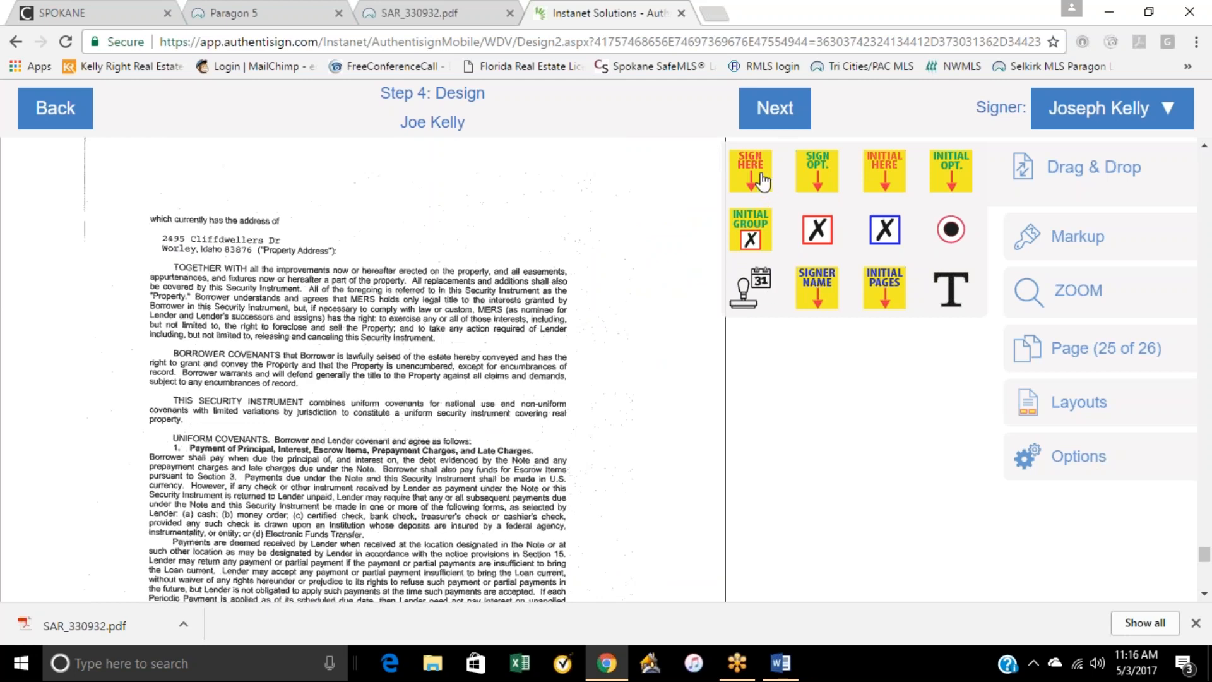
pyautogui.moveTo(724, 251); pyautogui.dragTo(638, 252)
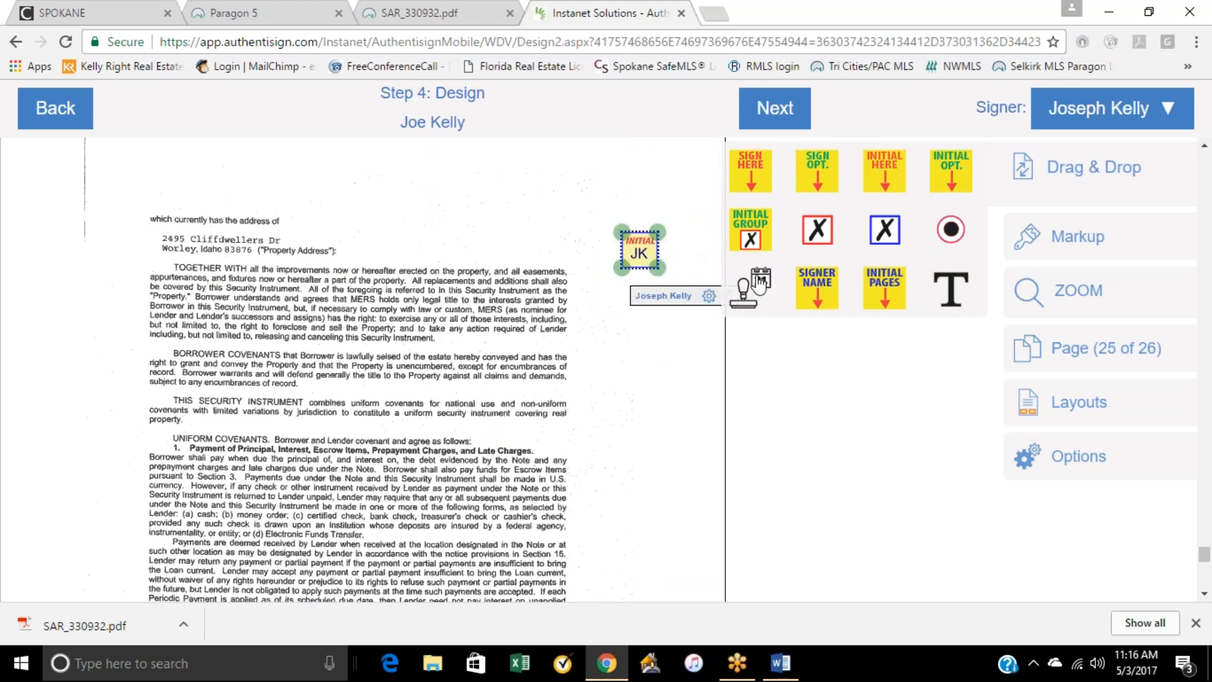
pyautogui.scroll(-10, 770, 408)
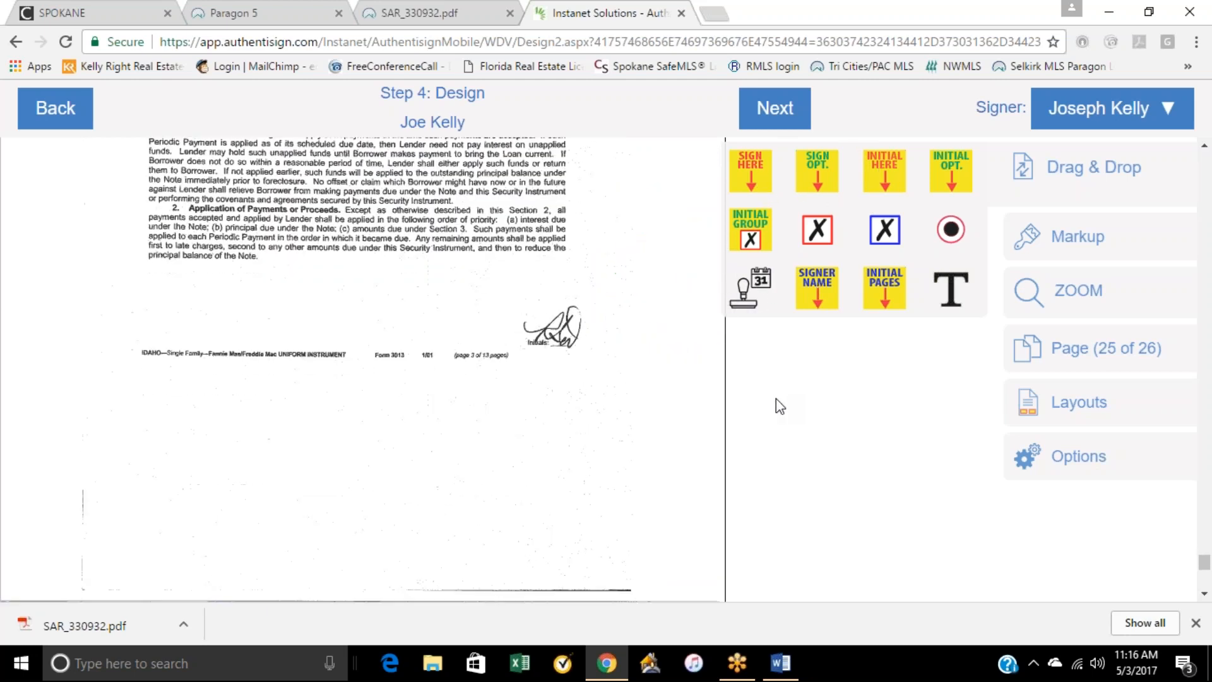
pyautogui.moveTo(879, 180); pyautogui.dragTo(626, 307)
pyautogui.moveTo(770, 291); pyautogui.dragTo(662, 413)
# Step: Check the buyer's blocks from the Deed of Trust back to the utilities addendum and complete the Design step
pyautogui.scroll(-7, 738, 460)
pyautogui.scroll(10, 753, 469)
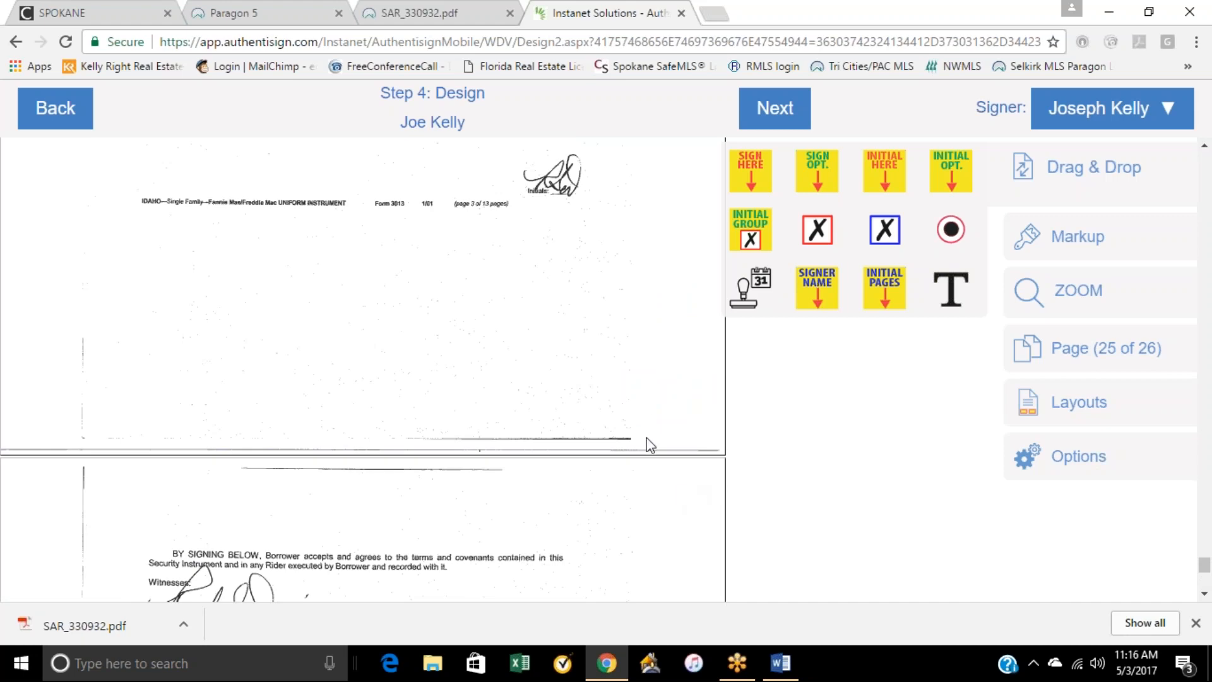
pyautogui.scroll(10, 650, 406)
pyautogui.scroll(10, 653, 404)
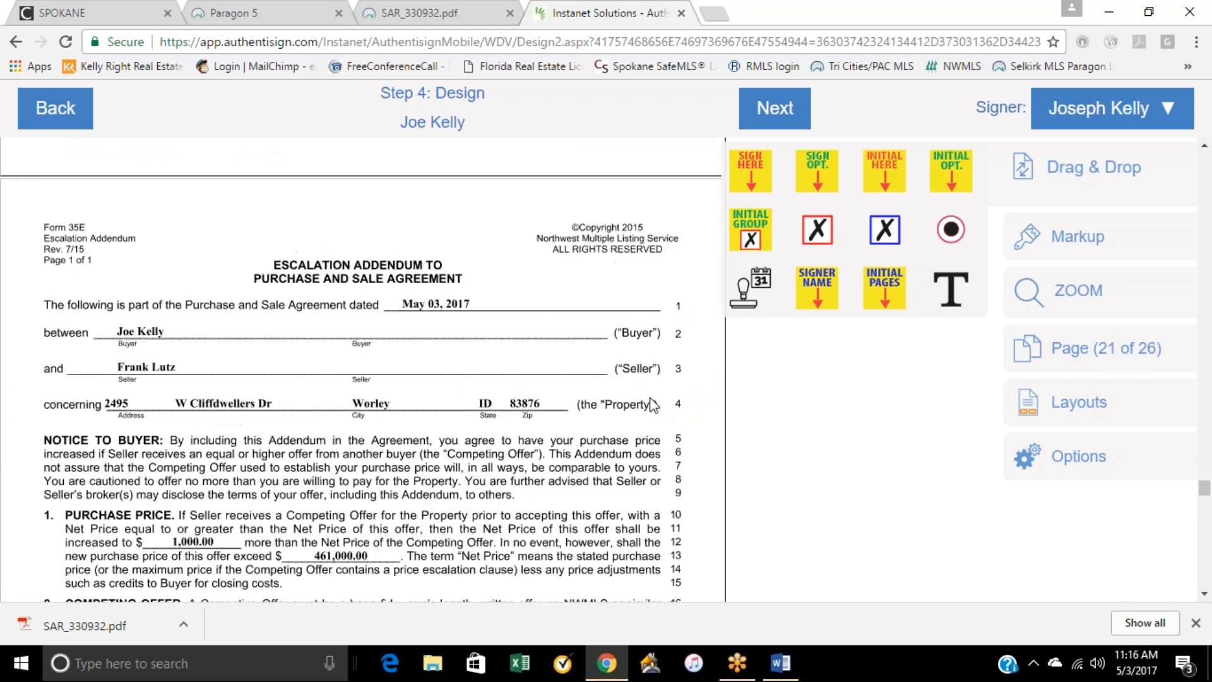
pyautogui.scroll(5, 648, 353)
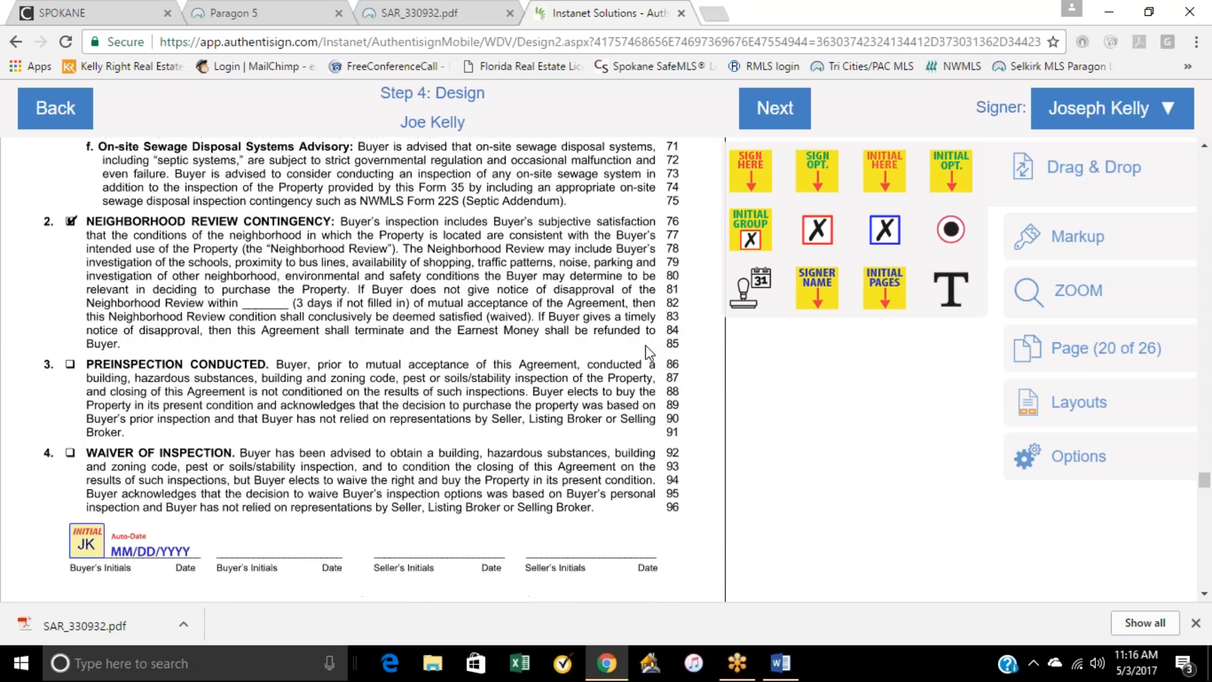
pyautogui.scroll(10, 645, 344)
pyautogui.scroll(15, 648, 354)
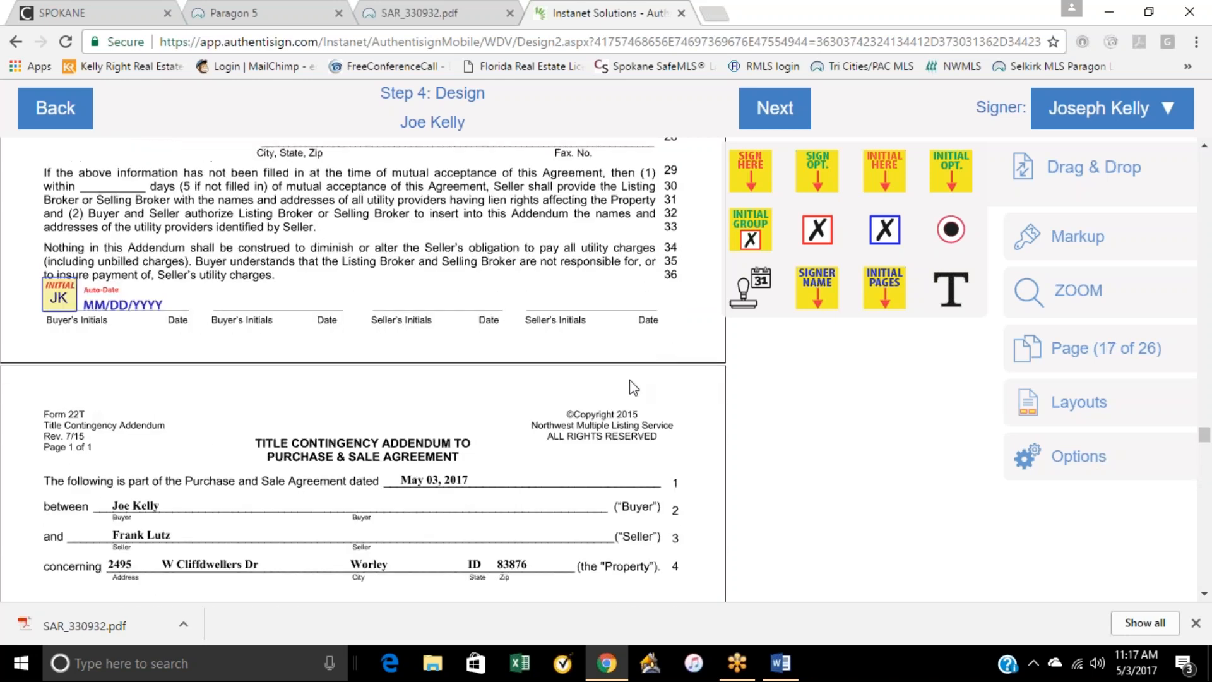
pyautogui.click(789, 108)
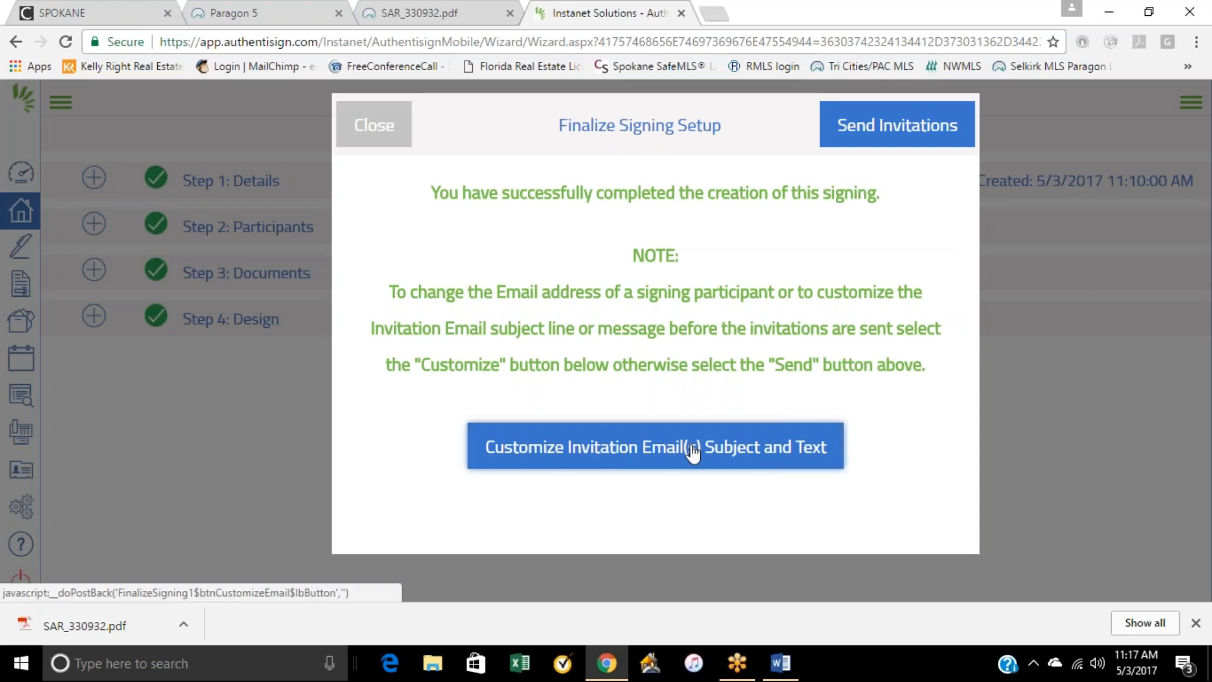
# Step: Customize the invitation email with subject "Offer on N Idaho property" and message "please review and sign/initial where indicated", and save it
pyautogui.click(692, 449)
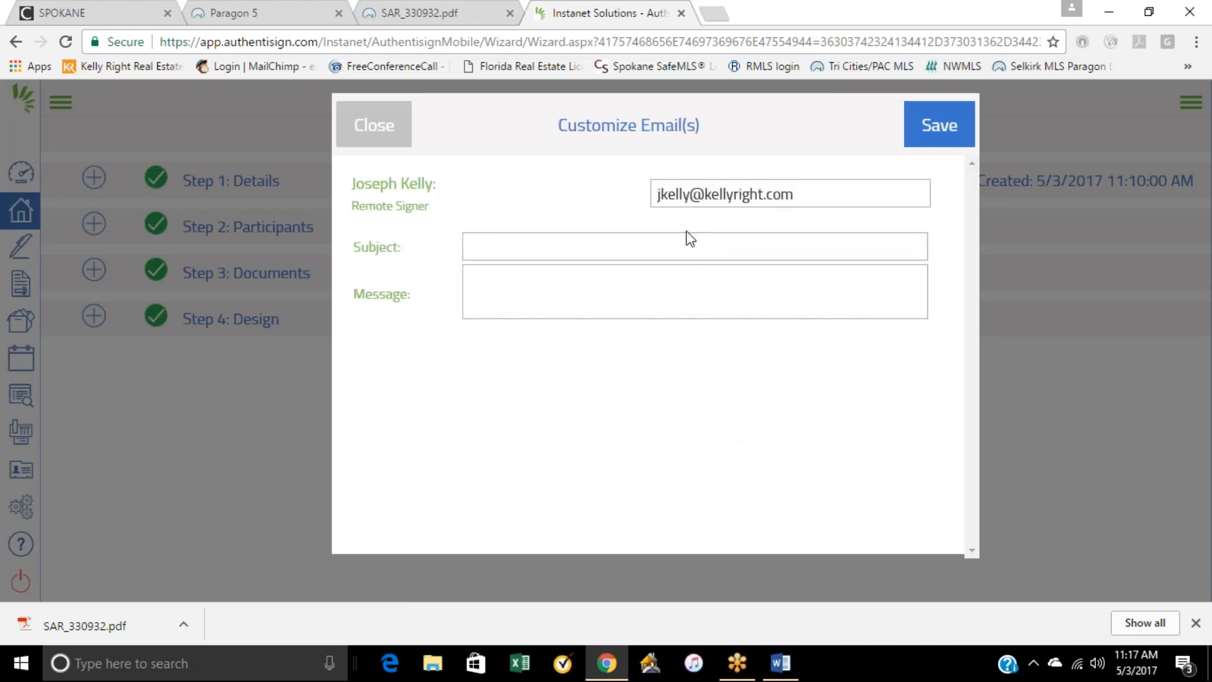
pyautogui.click(523, 251)
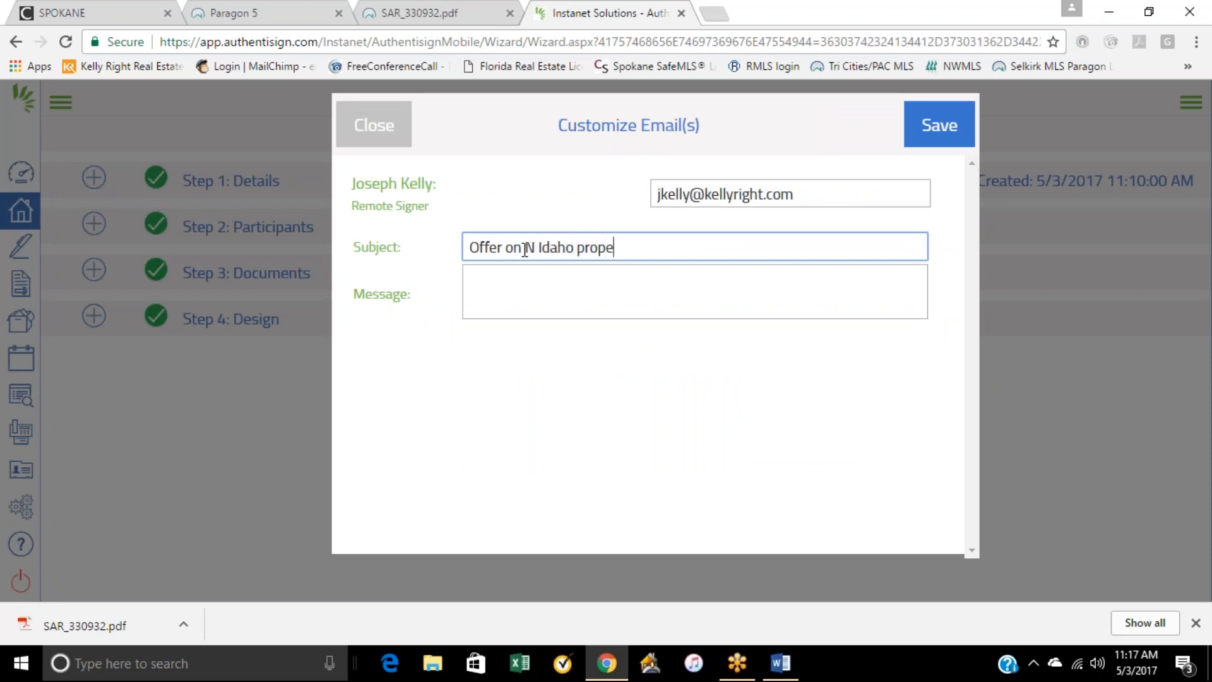
pyautogui.click(526, 288)
pyautogui.write('please review and sign/initial where indicated')
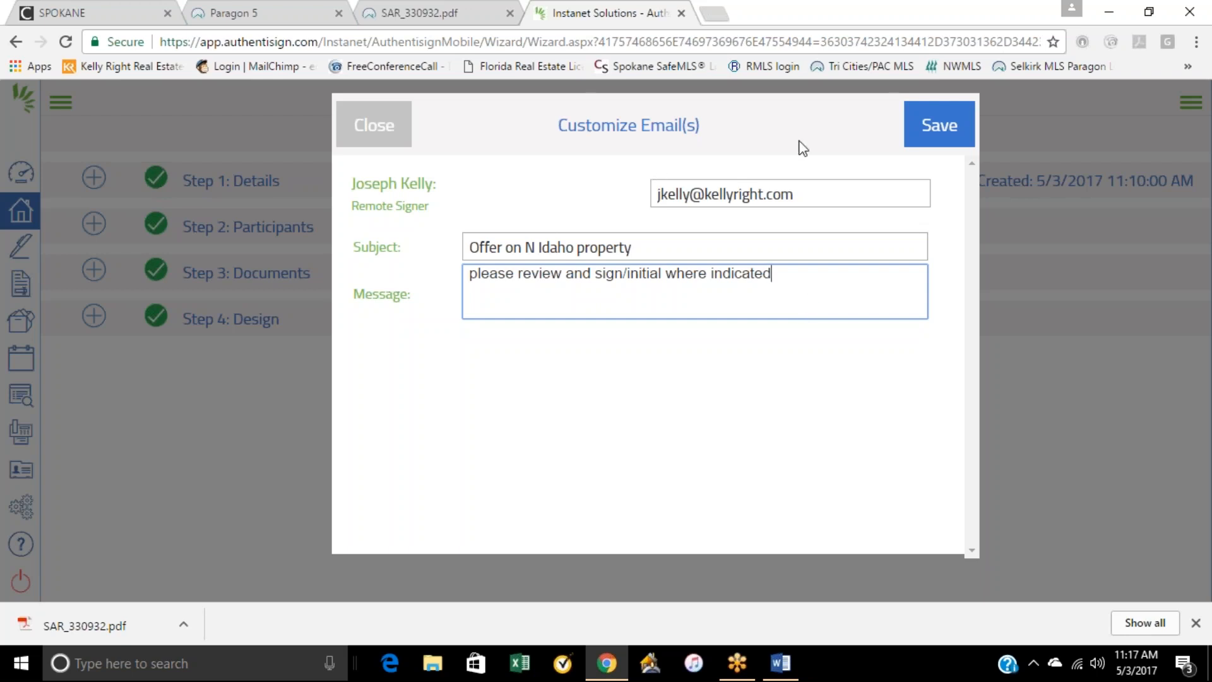
pyautogui.click(940, 129)
# Step: Send the Authentisign invitations and open the details of the in-progress signing
pyautogui.click(858, 129)
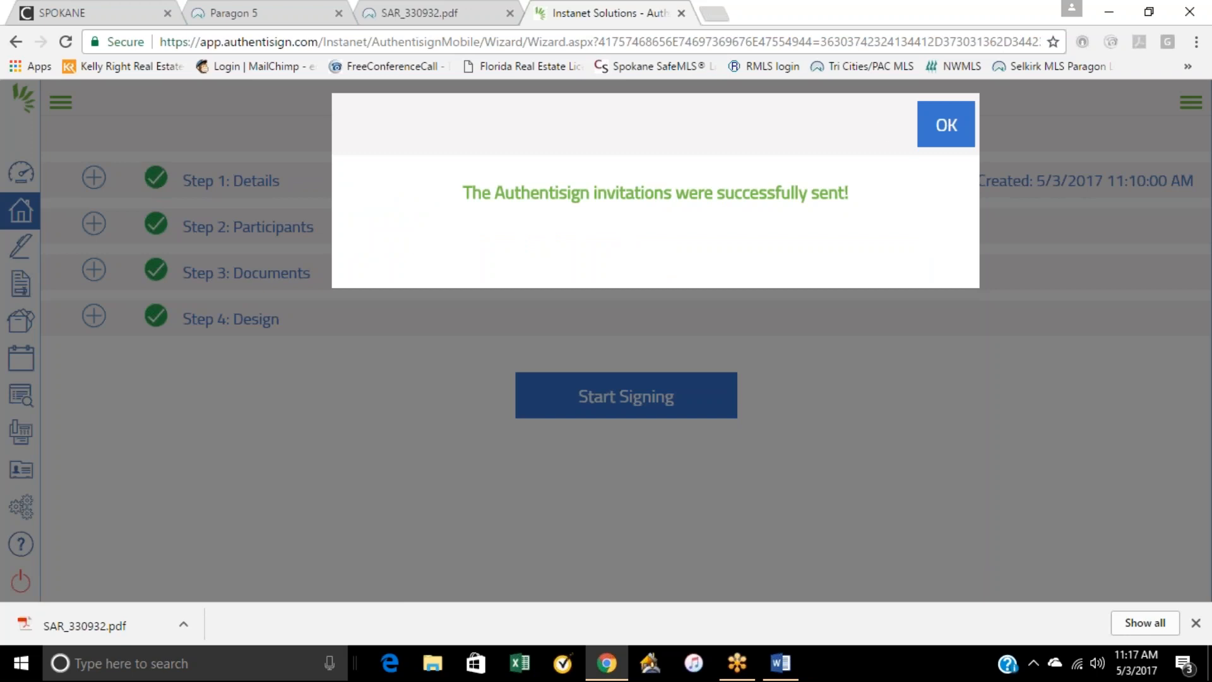
pyautogui.click(951, 125)
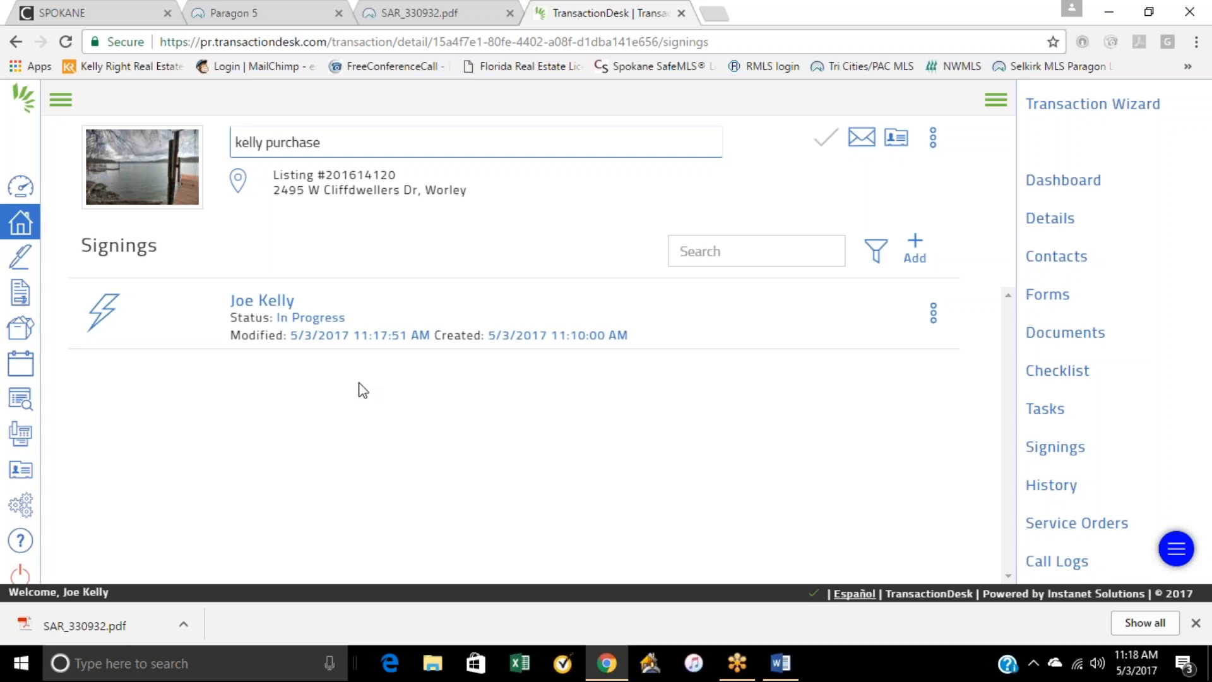
pyautogui.click(276, 304)
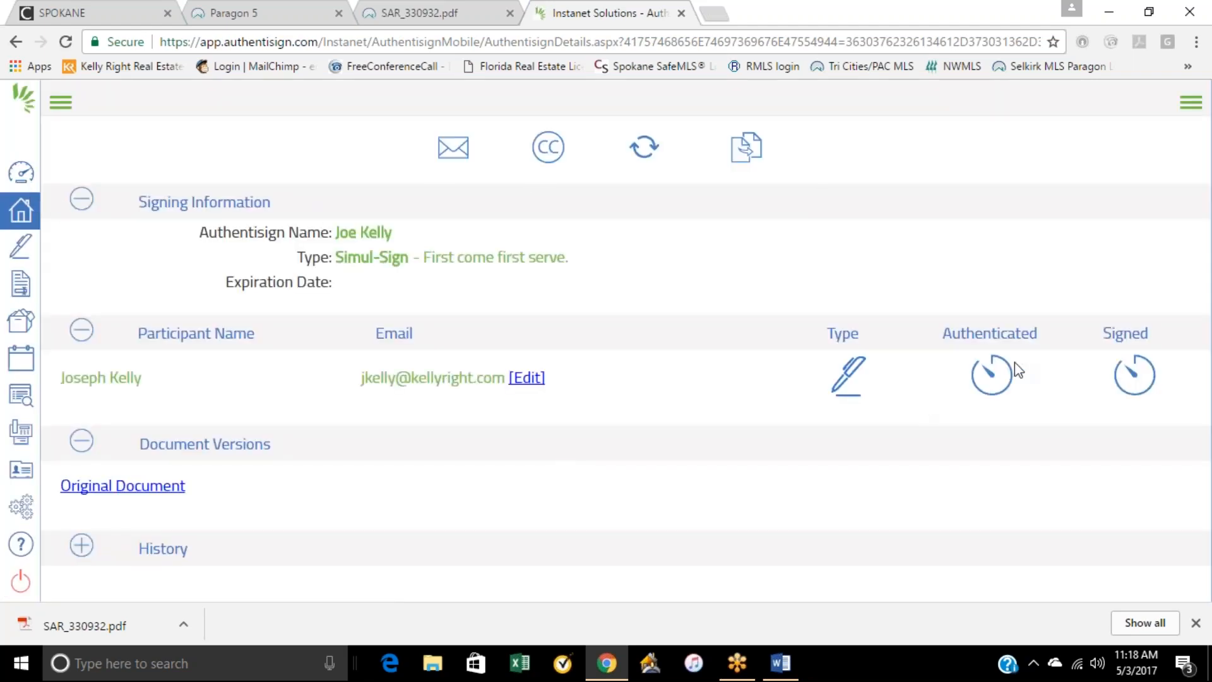
# Step: Return to the agent dashboard, reopen the buyer's purchase transaction and show its forms
pyautogui.click(21, 173)
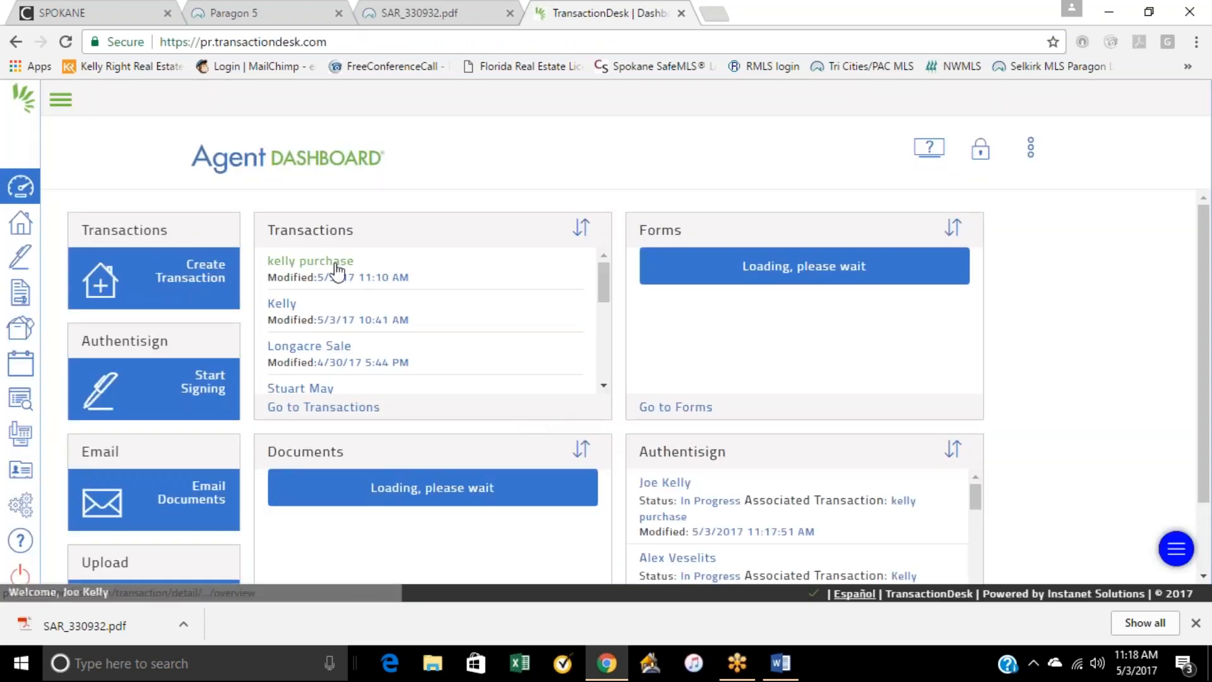
pyautogui.click(309, 265)
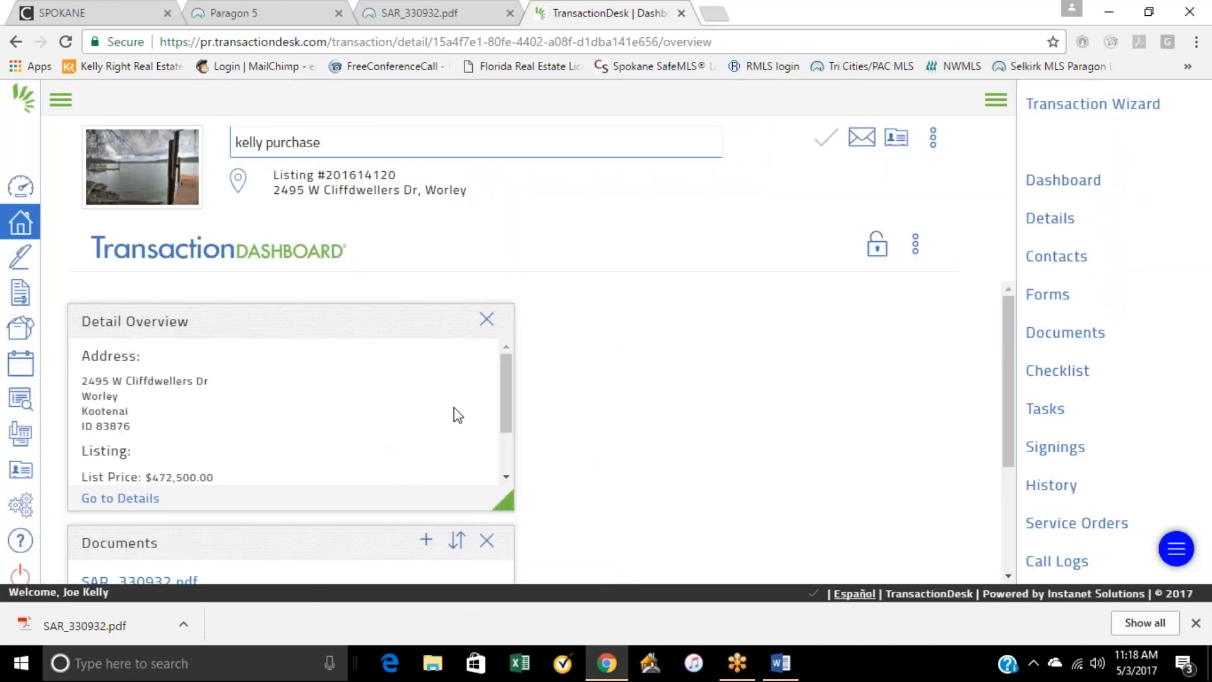
pyautogui.scroll(-2, 465, 409)
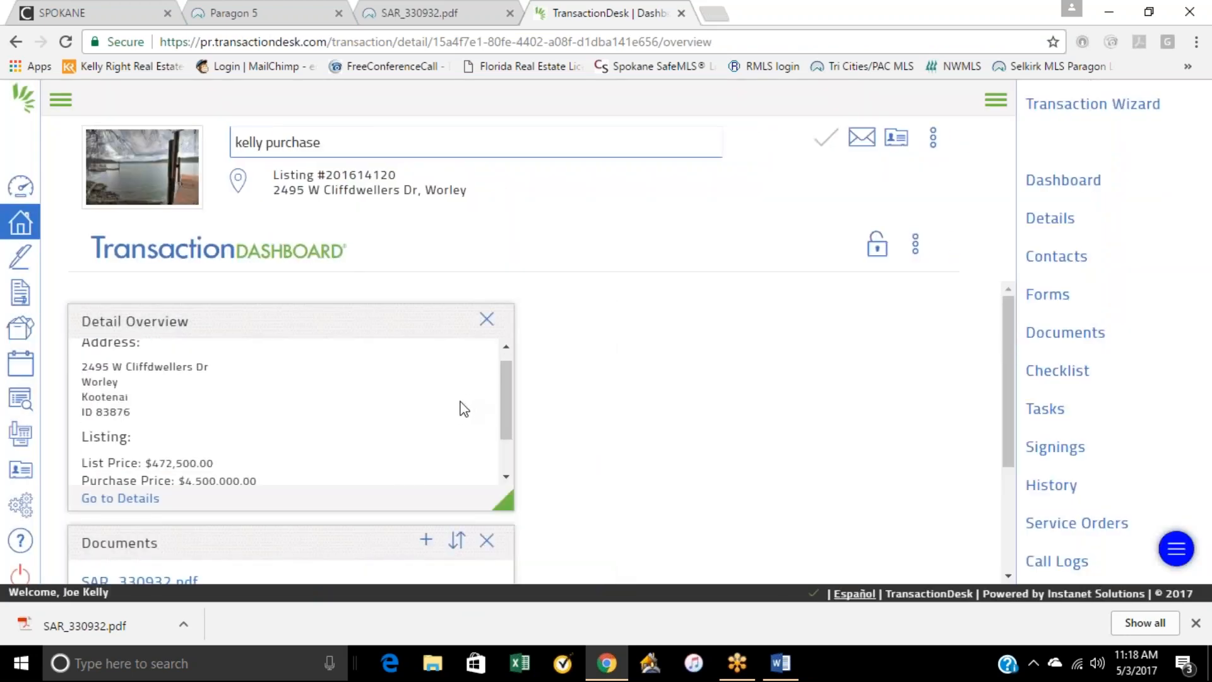
pyautogui.click(1047, 295)
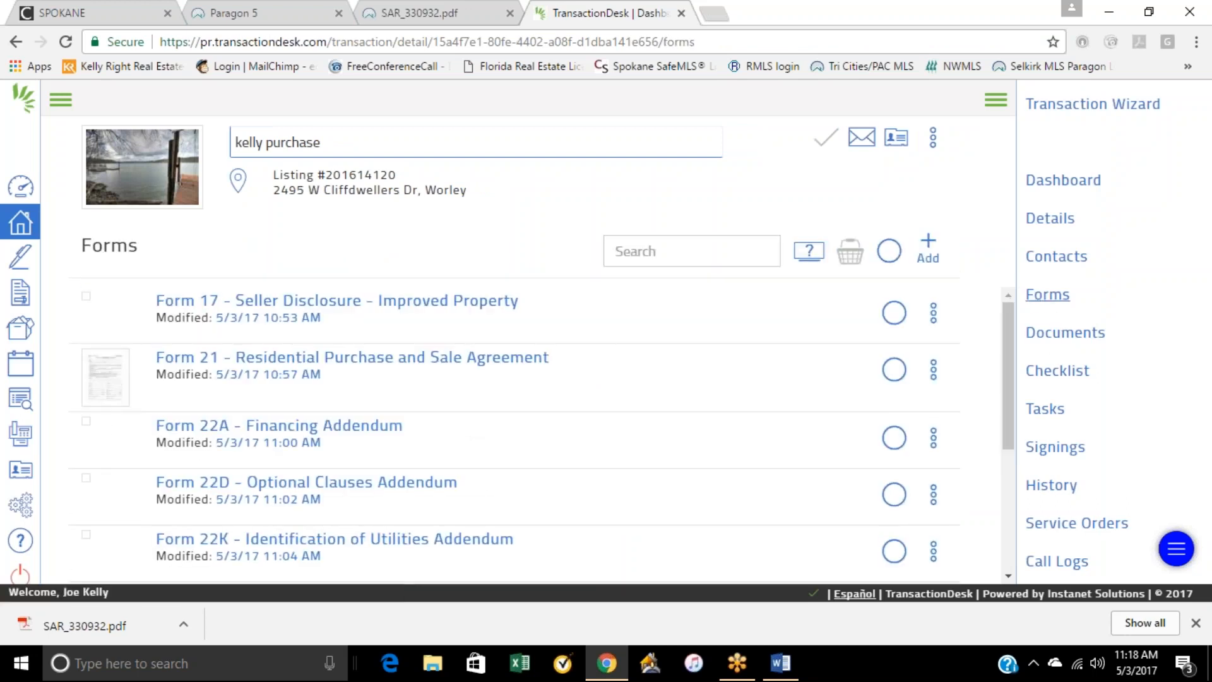
# Step: Open Form 21, the Residential Purchase and Sale Agreement, and correct the purchase price to 450,000.00
pyautogui.click(330, 364)
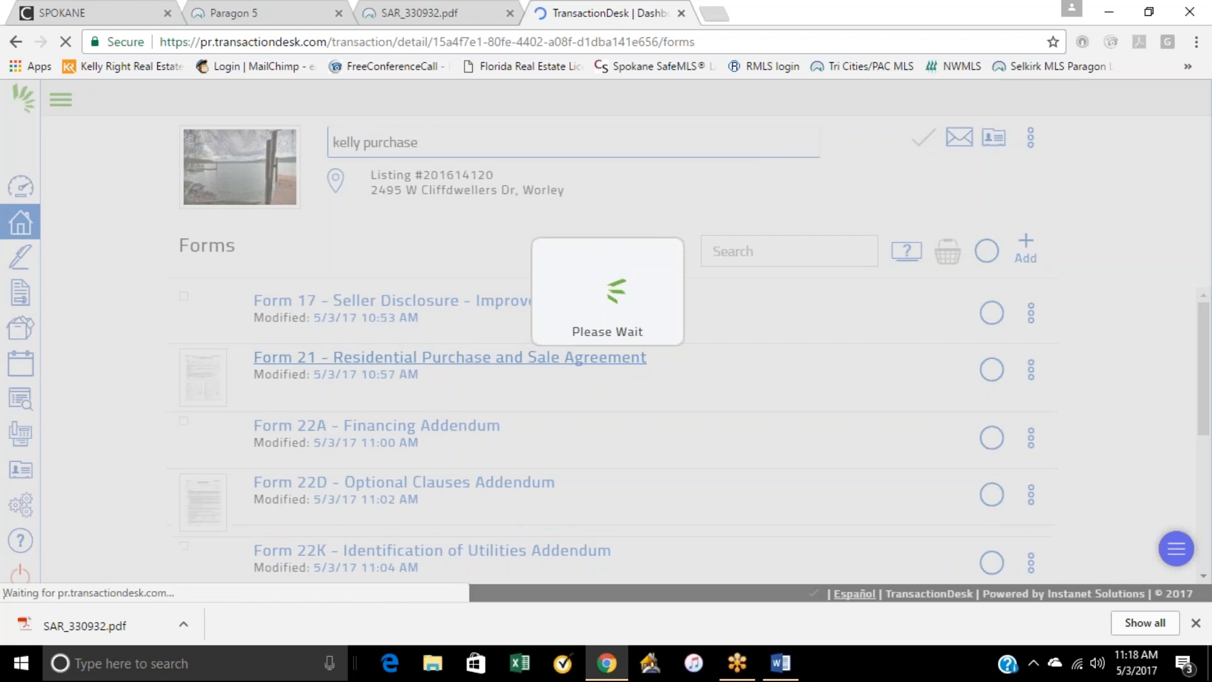
pyautogui.scroll(-5, 401, 257)
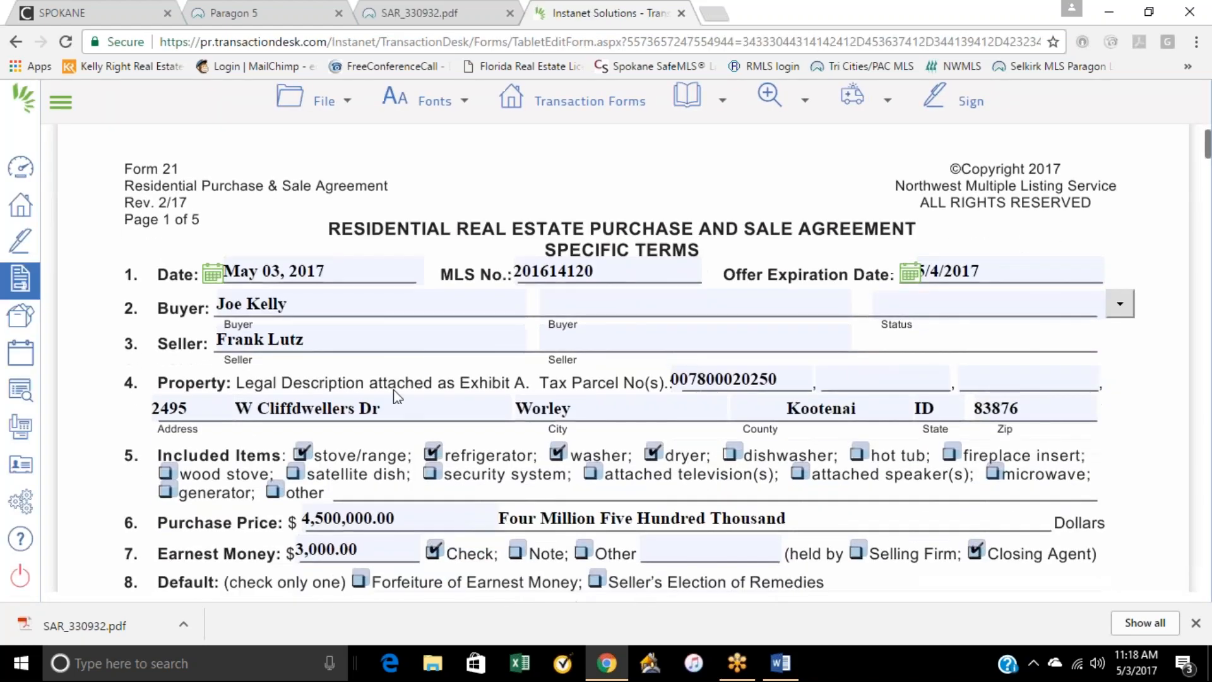
pyautogui.click(396, 253)
pyautogui.press('BackSpace')
pyautogui.press('BackSpace')
pyautogui.press('BackSpace')
pyautogui.press('BackSpace')
pyautogui.press('BackSpace')
pyautogui.press('BackSpace')
pyautogui.press('BackSpace')
pyautogui.write('000')
pyautogui.click(484, 217)
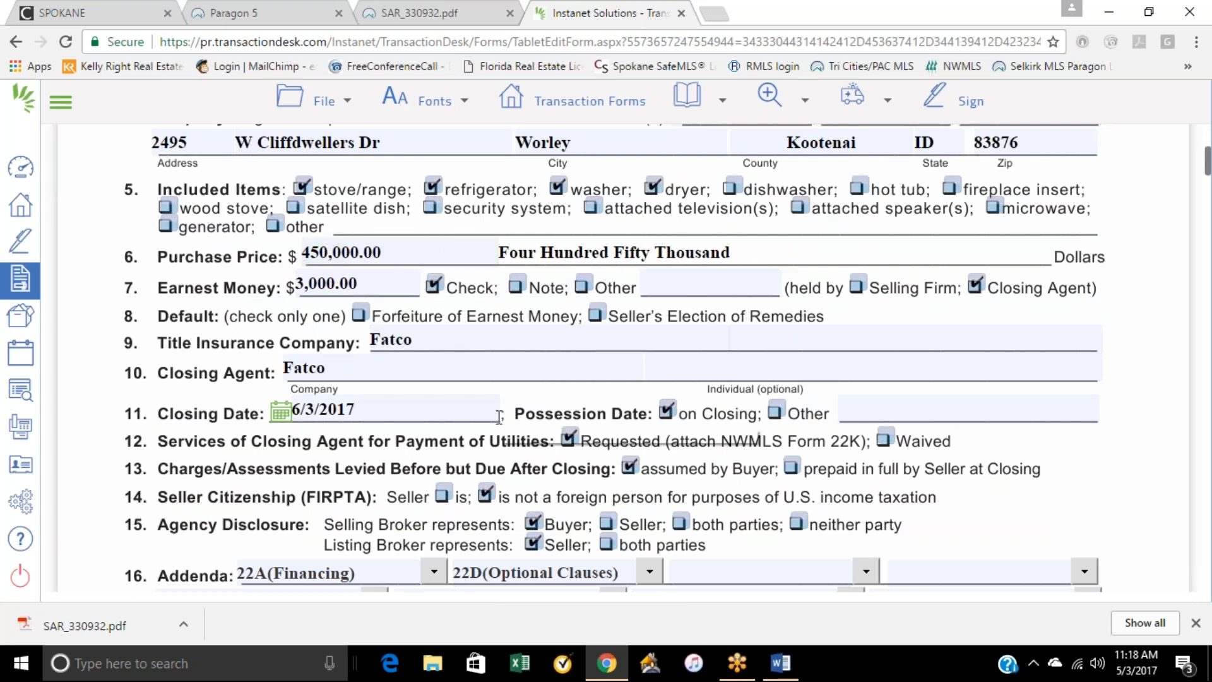
# Step: Save the revised Form 21 purchase and sale agreement
pyautogui.scroll(1, 502, 401)
pyautogui.moveTo(321, 100)
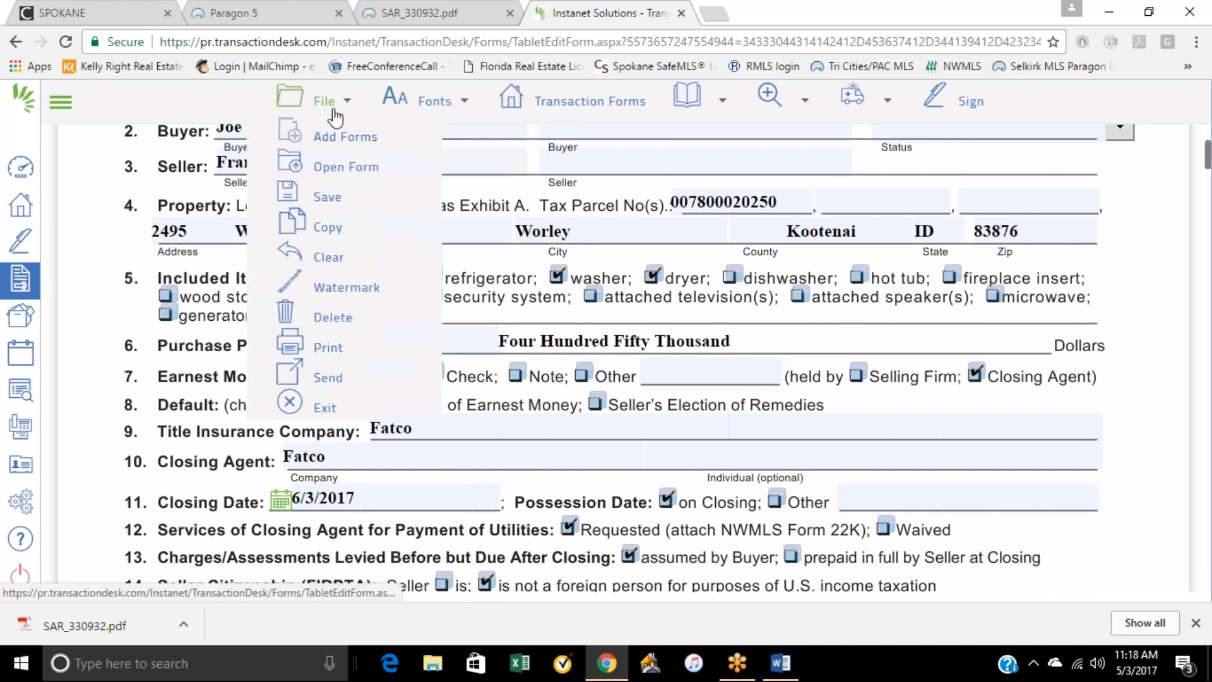
pyautogui.moveTo(338, 195)
pyautogui.click(451, 186)
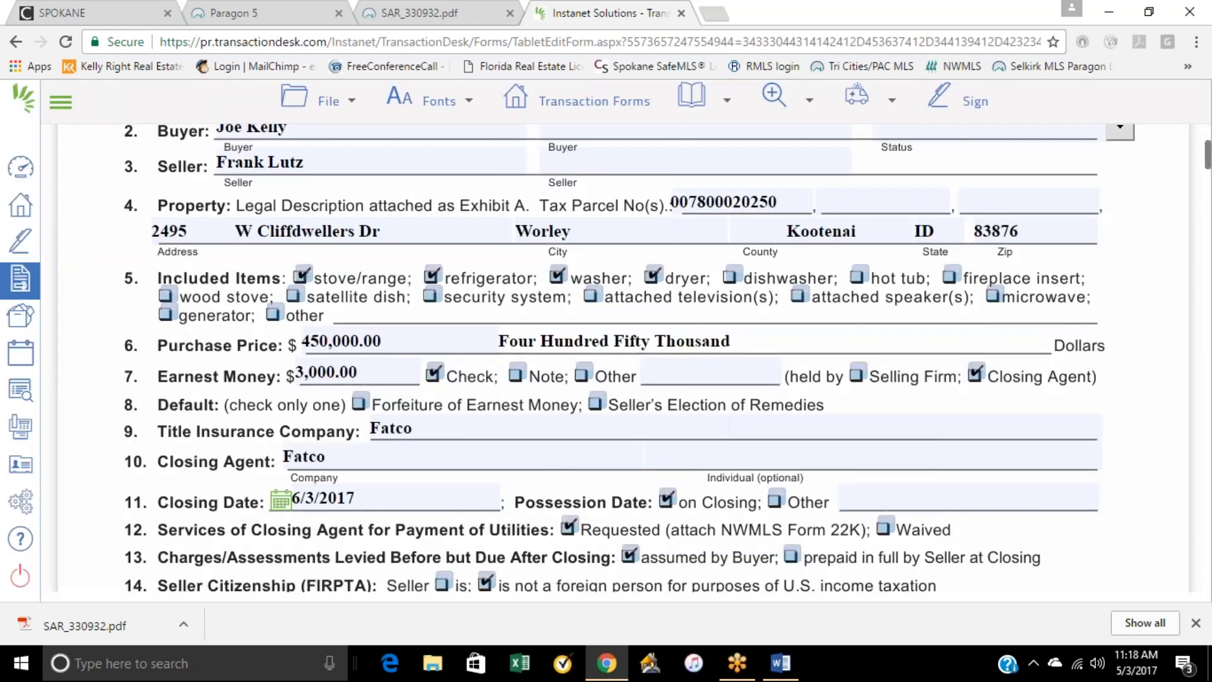
pyautogui.scroll(3, 519, 235)
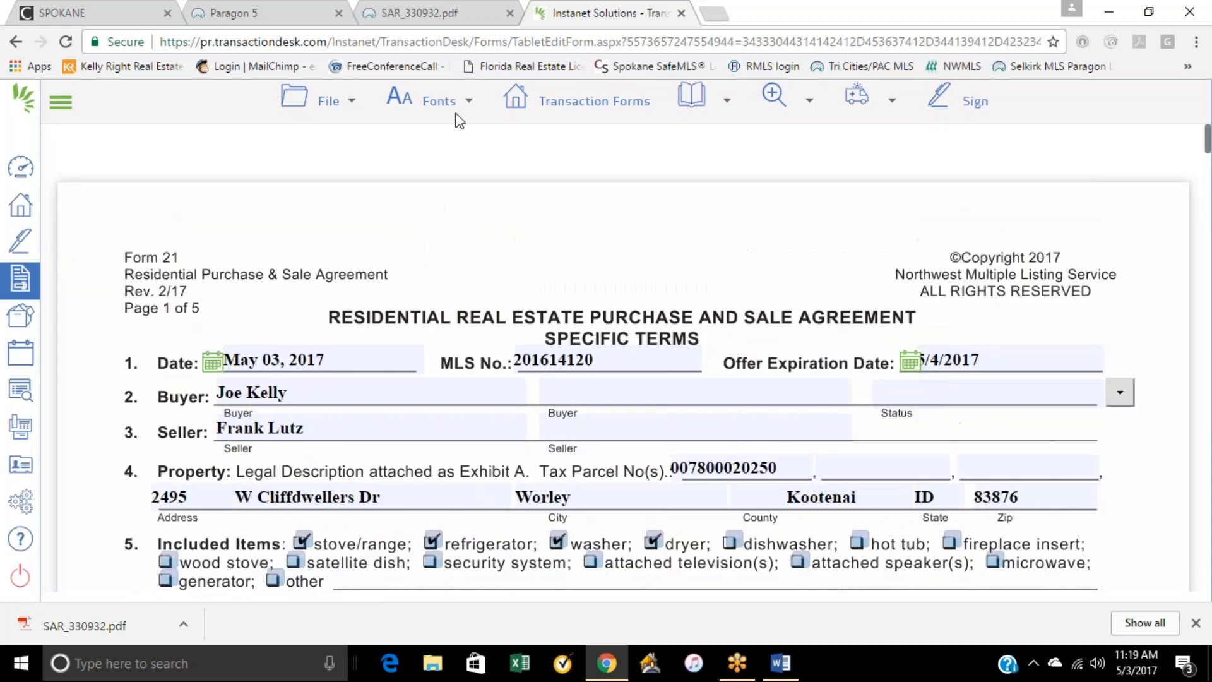
# Step: Start a new Authentisign signing from the open form and add Form 21 - Residential Purchase and Sale Agreement from the transaction's forms
pyautogui.click(958, 101)
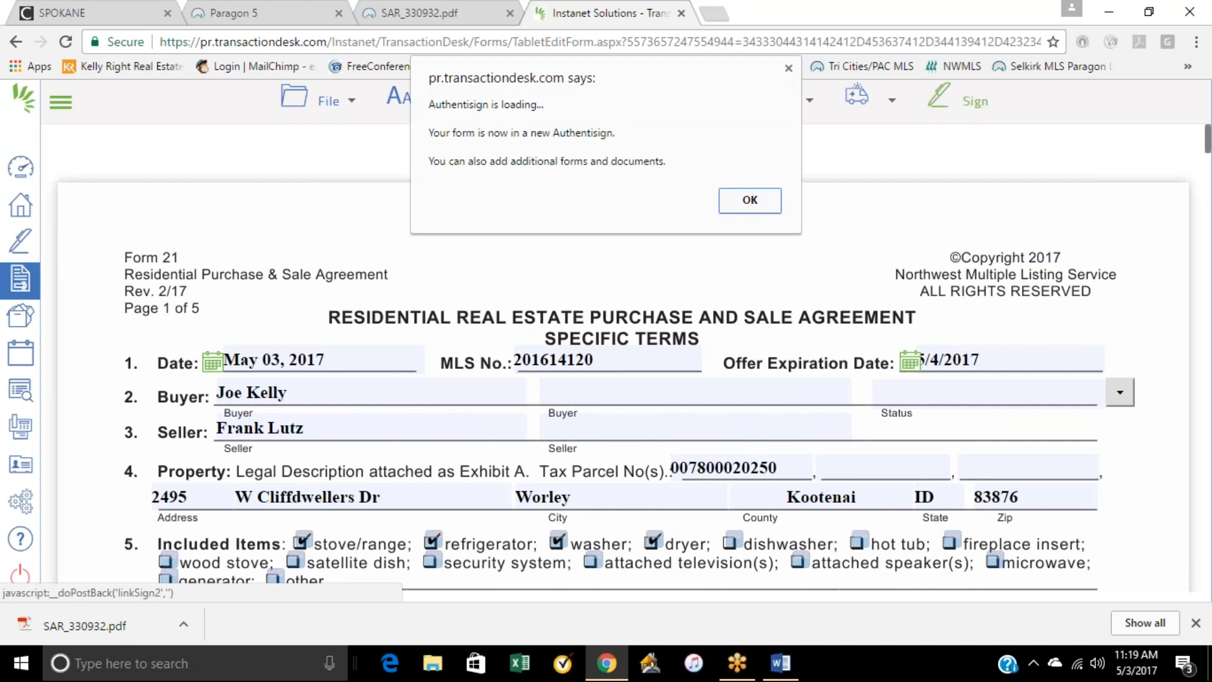
pyautogui.click(772, 205)
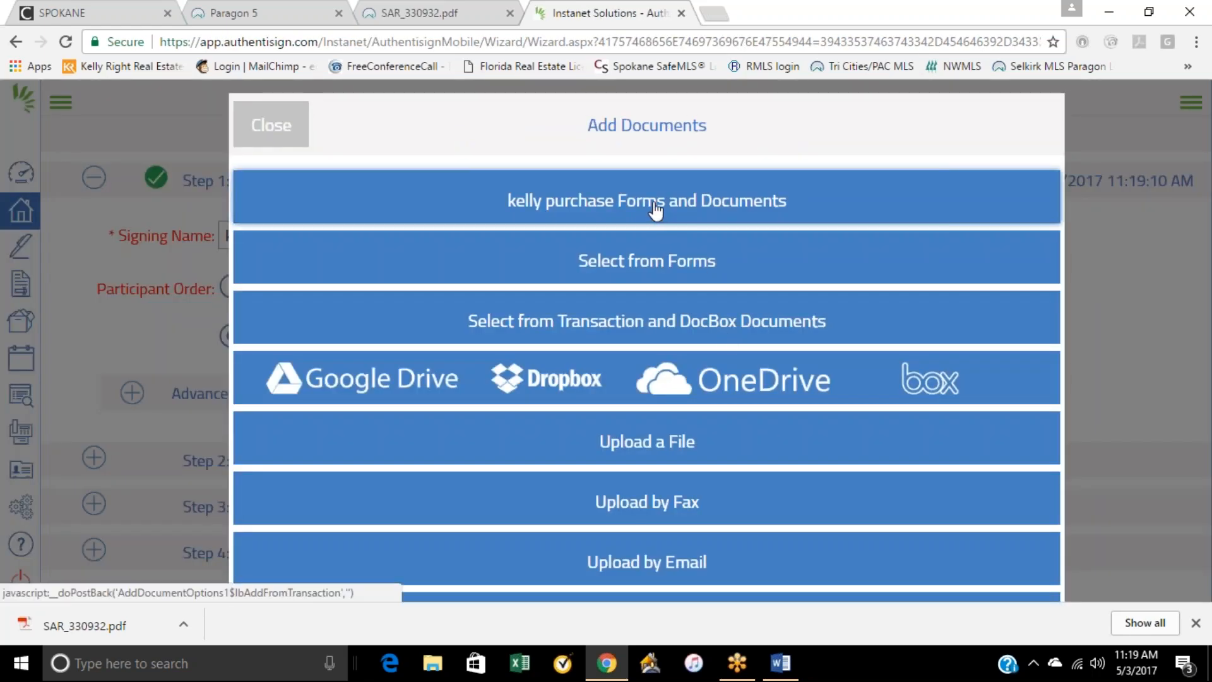
pyautogui.click(656, 210)
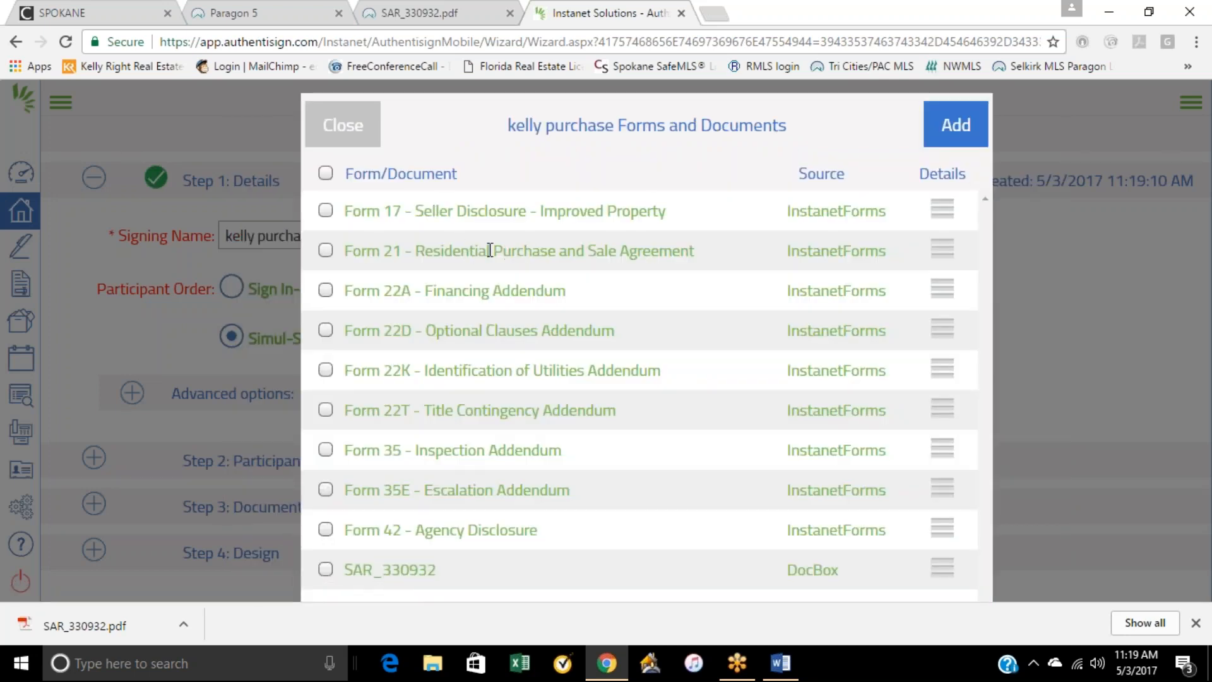
pyautogui.click(631, 247)
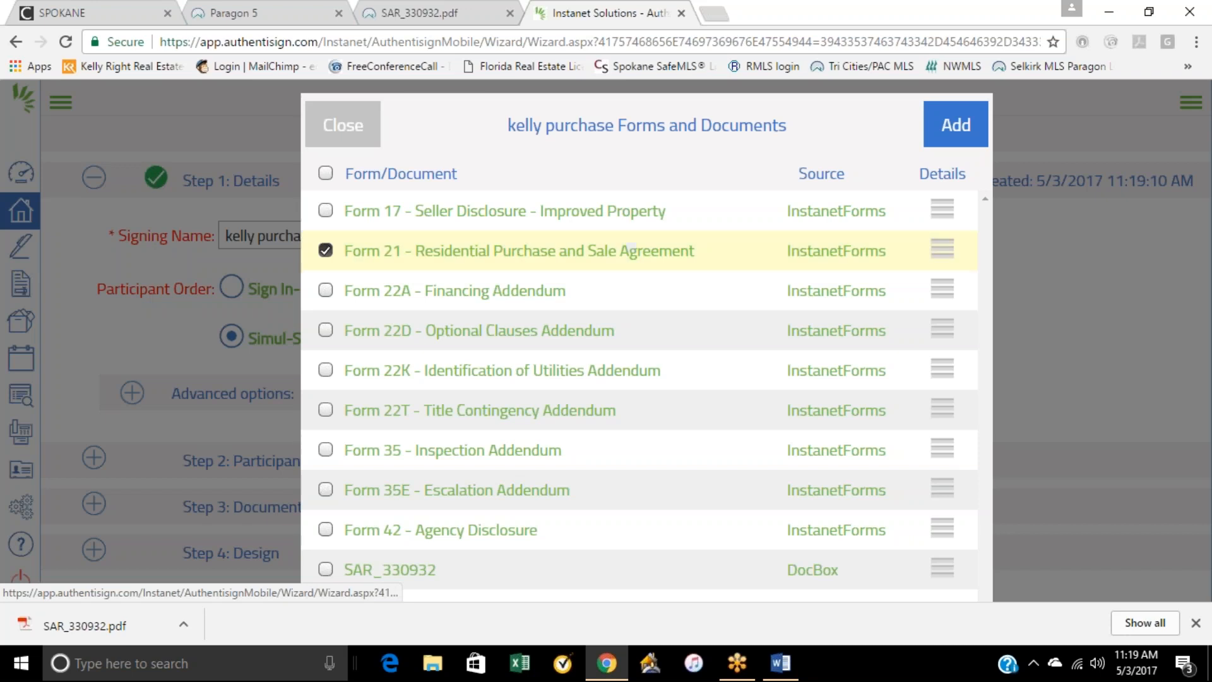
pyautogui.click(956, 126)
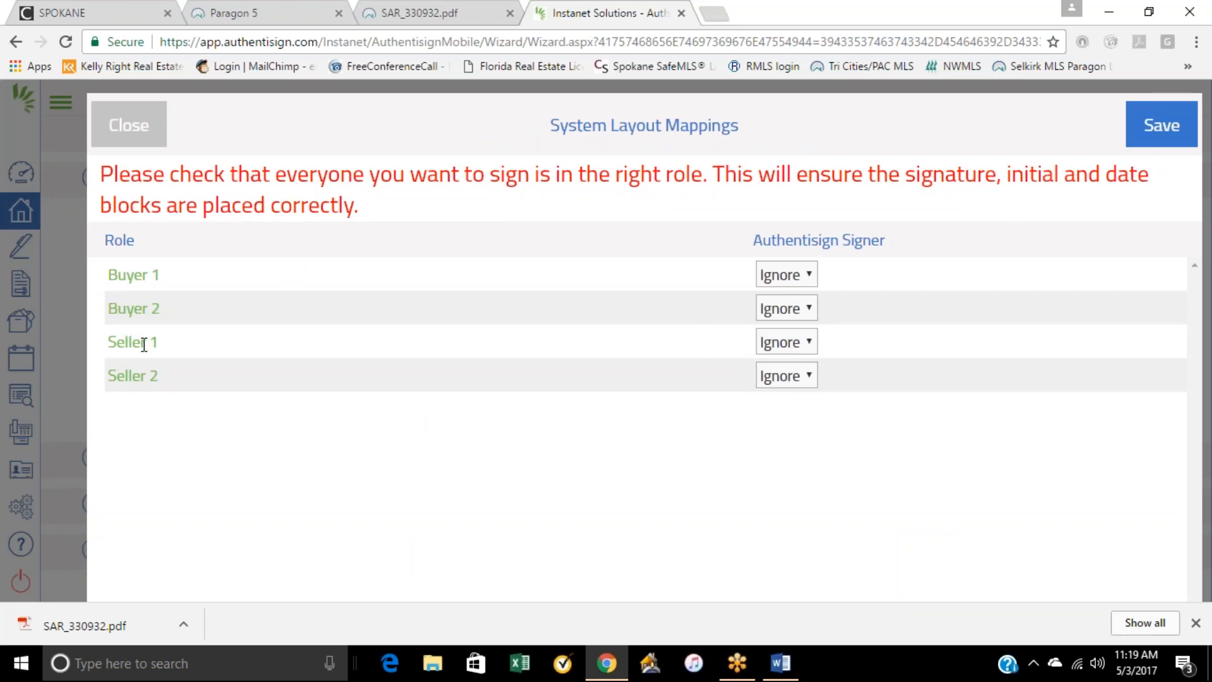
pyautogui.click(130, 139)
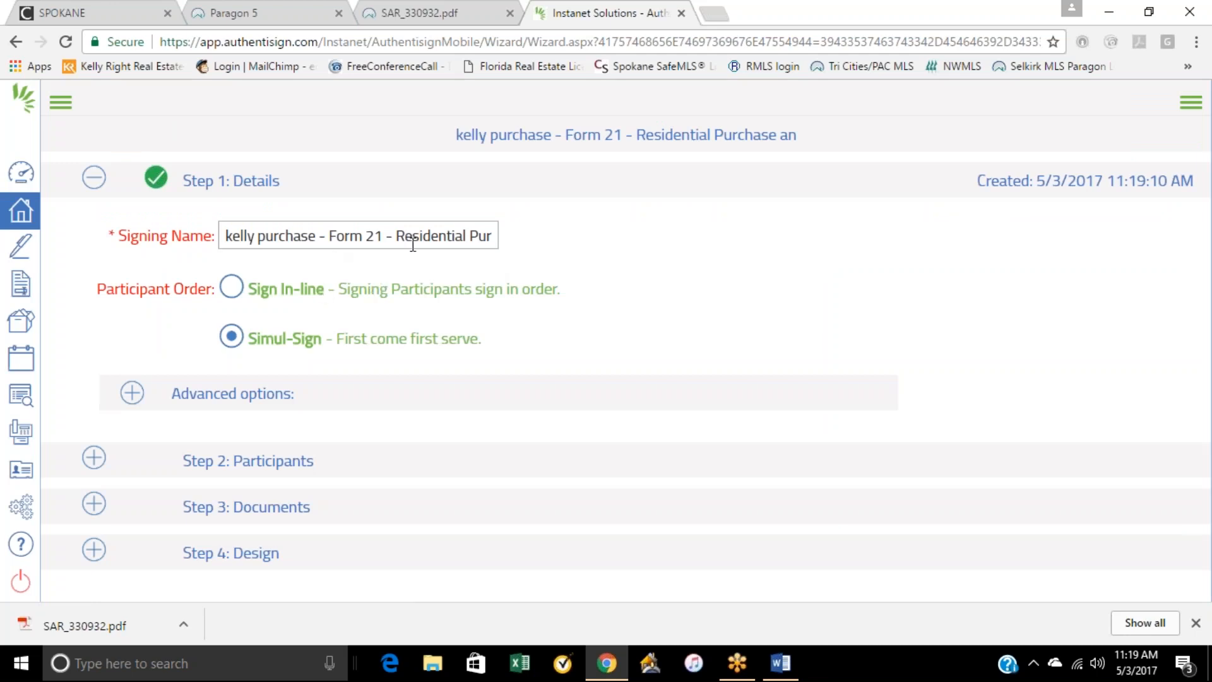
# Step: Add the transaction's buyer to the signing as a Remote Signer and close the signer role mappings
pyautogui.click(252, 467)
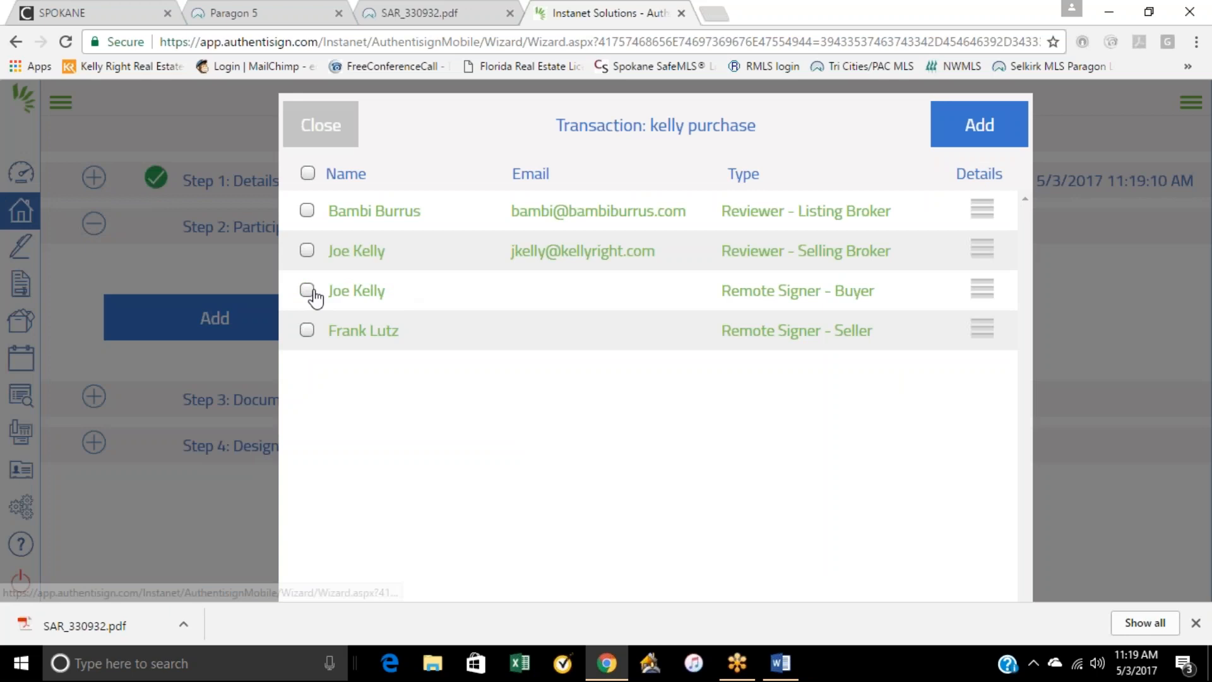
pyautogui.click(308, 292)
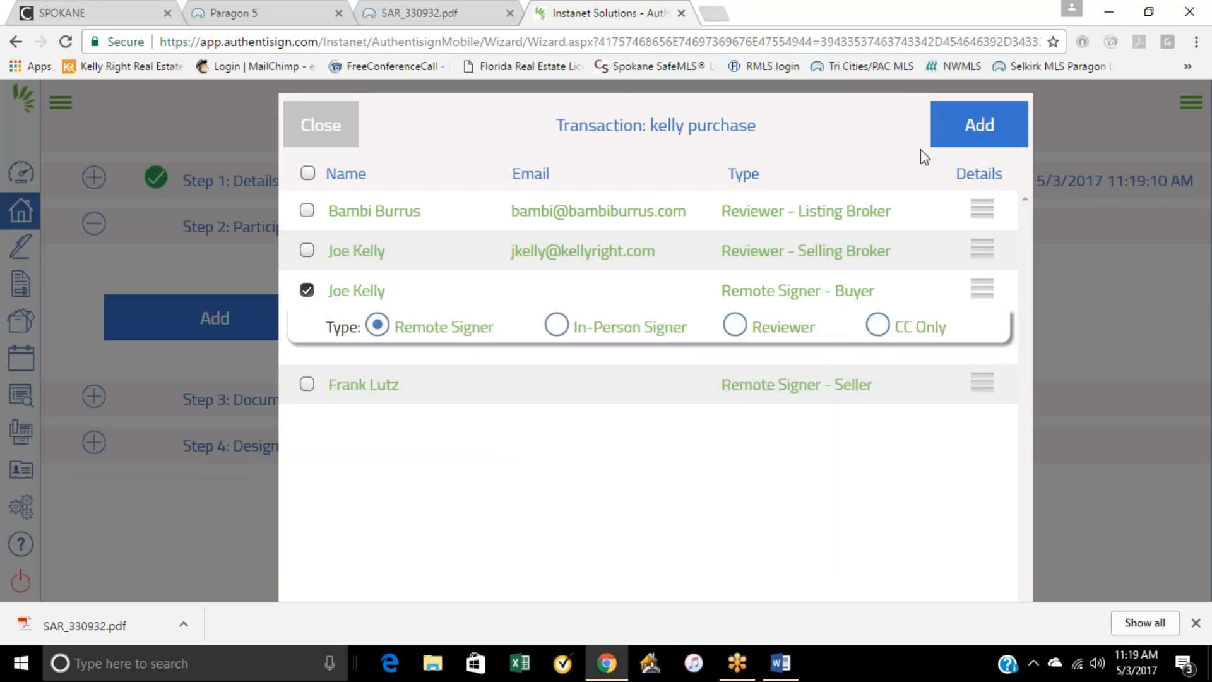
pyautogui.click(982, 127)
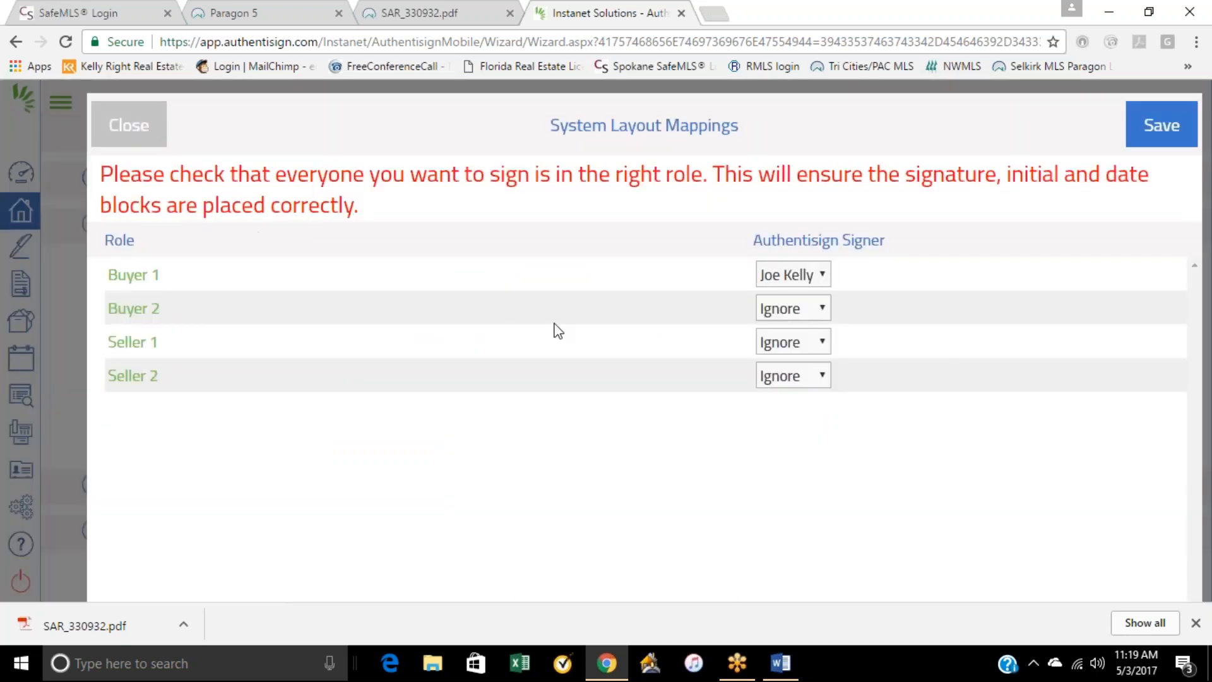
pyautogui.click(139, 136)
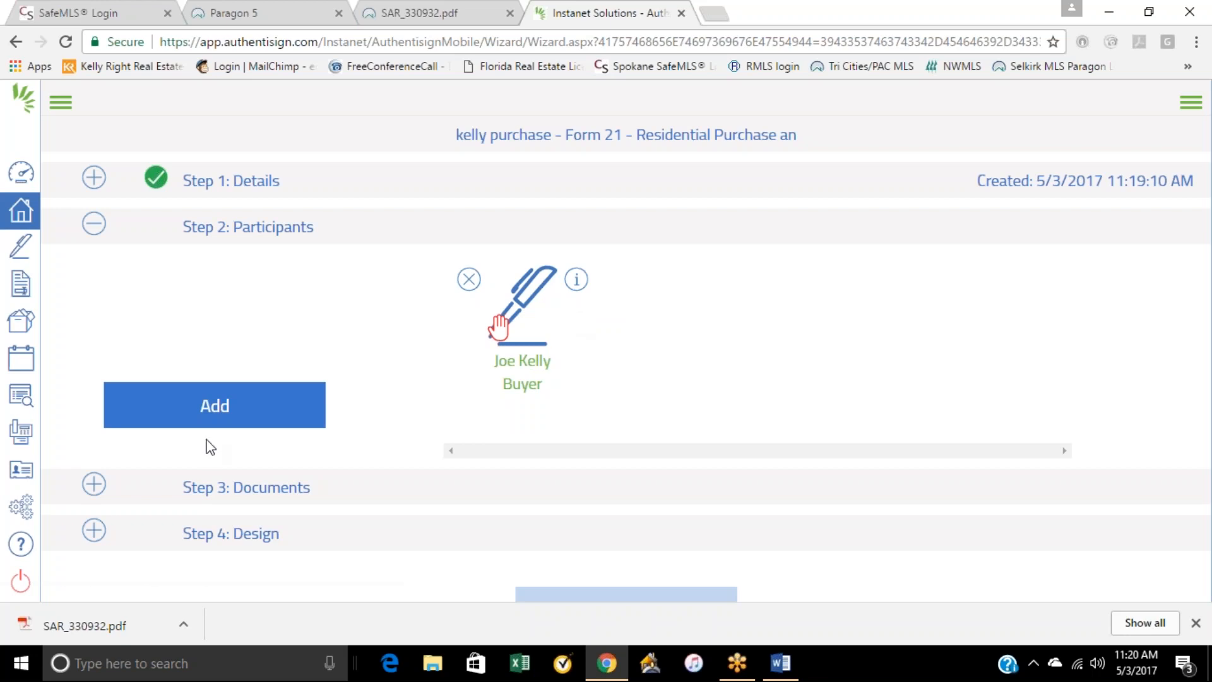
# Step: Begin adding a new Remote Signer participant and enter the second signer's first and last name
pyautogui.click(212, 419)
pyautogui.click(581, 358)
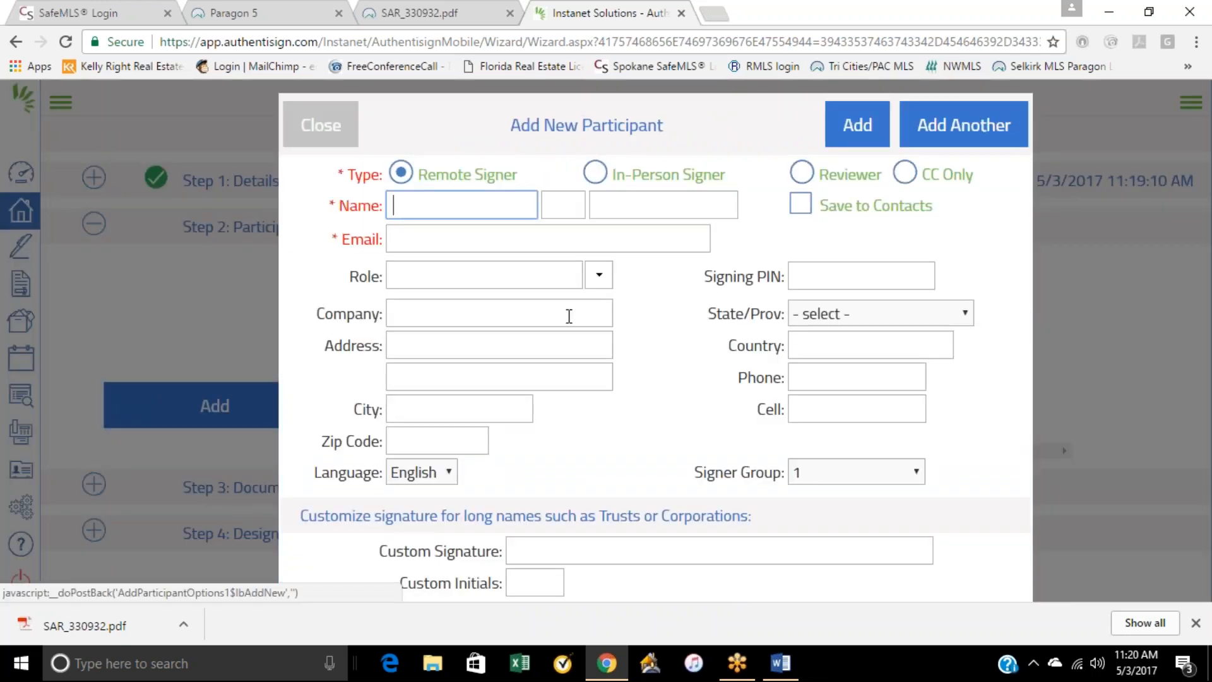
pyautogui.click(465, 212)
pyautogui.hotkey('ctrl', 'shift', 'm')
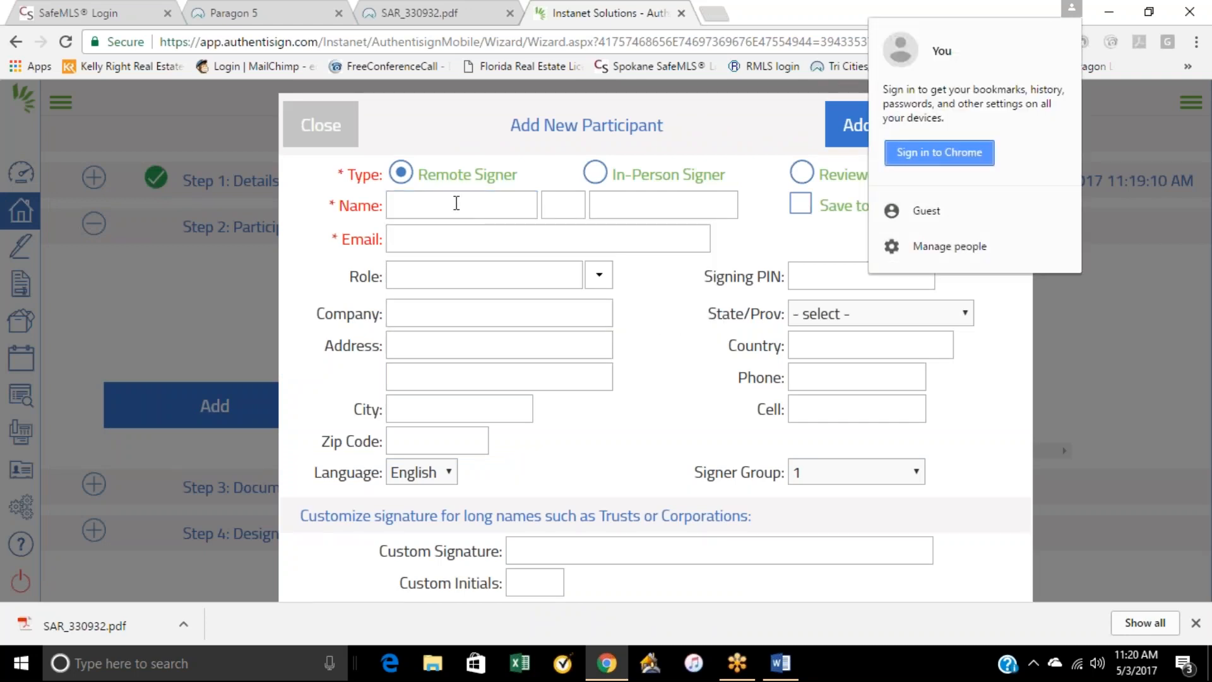
pyautogui.click(457, 202)
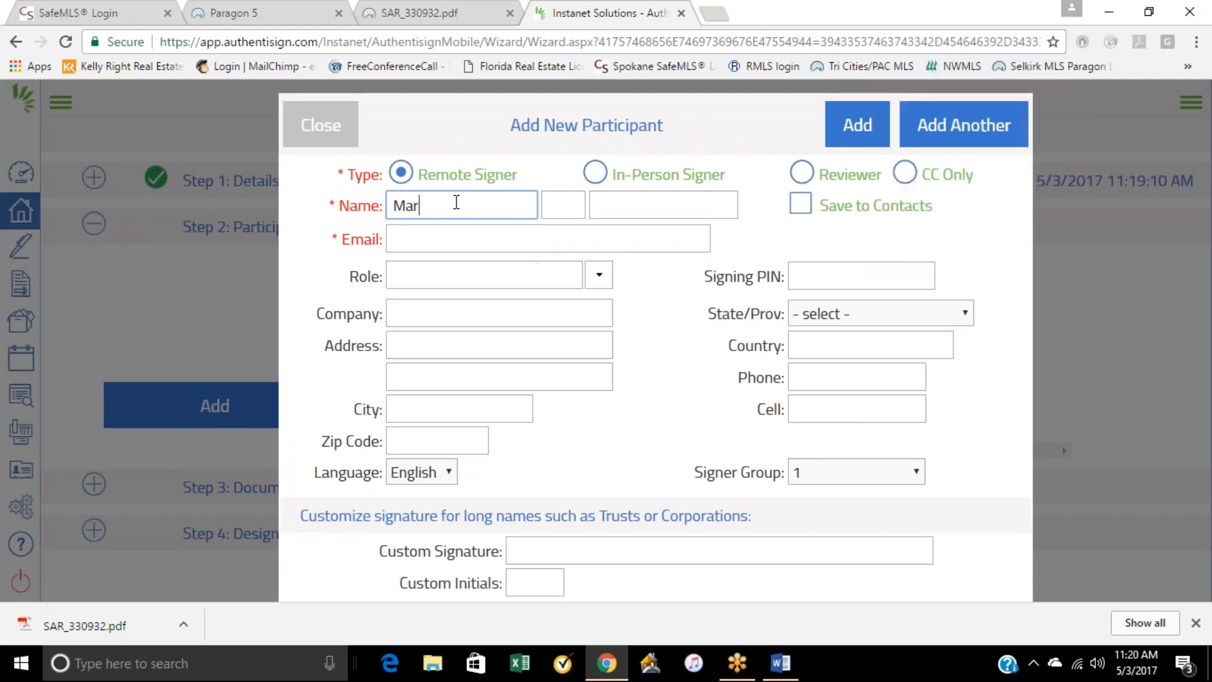
pyautogui.press('Tab')
pyautogui.press('Tab')
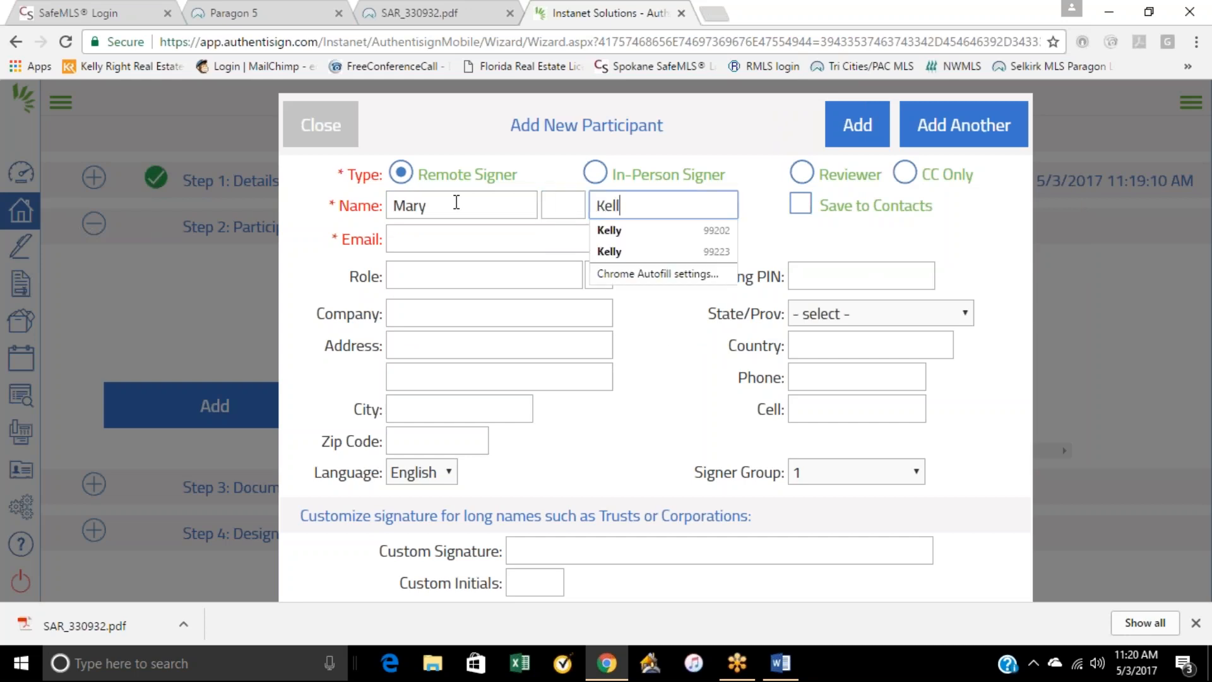
# Step: Fill in the new participant's e-mail, company, address, phone numbers and signing PIN from the saved autofill entry
pyautogui.click(407, 244)
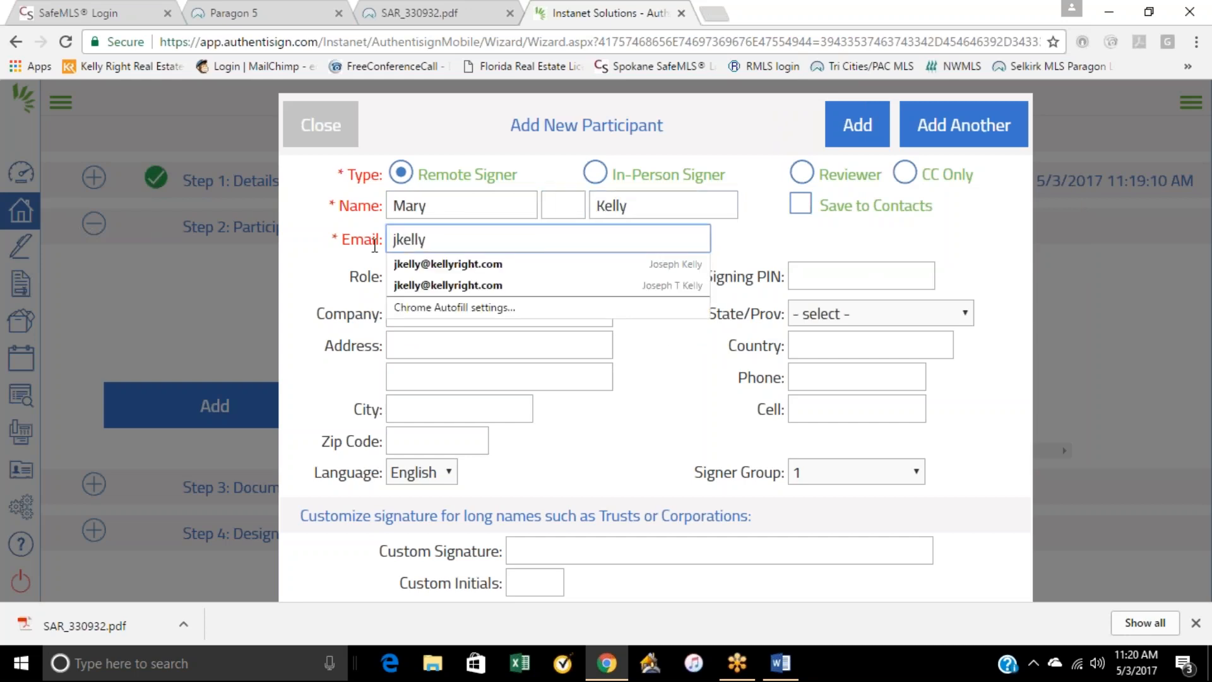
pyautogui.click(454, 263)
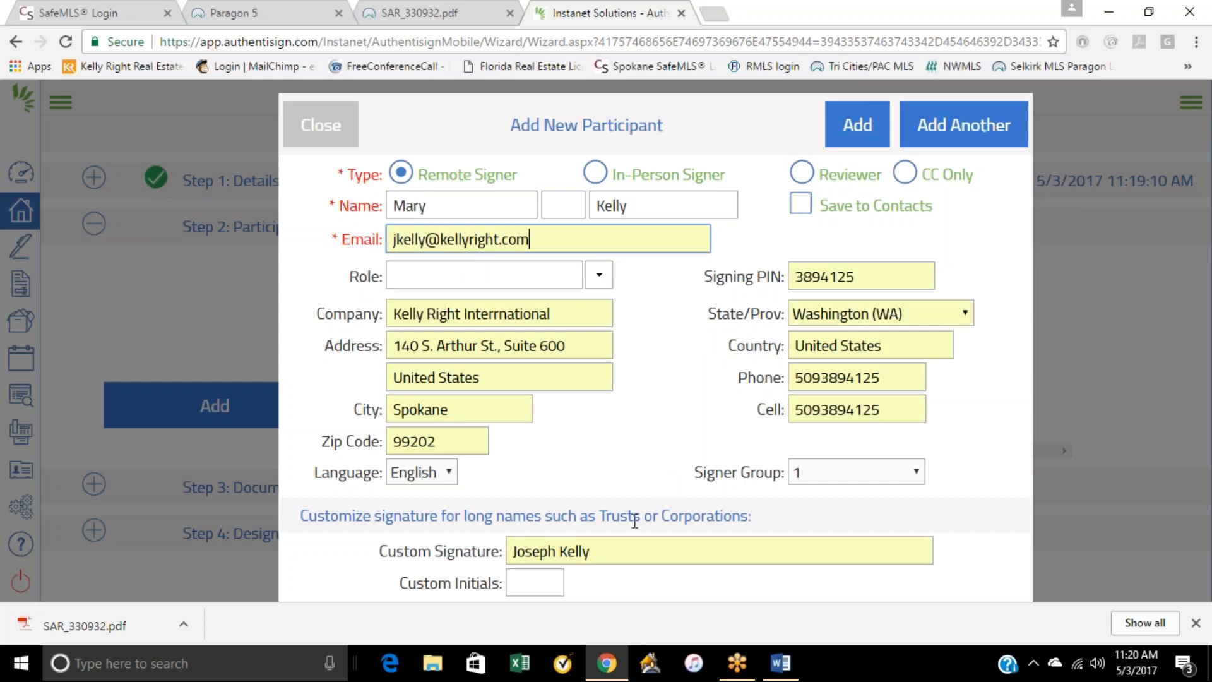
# Step: Clear the autofilled custom signature, add the new participant to the signing and close the signer role mappings
pyautogui.click(597, 564)
pyautogui.press('BackSpace')
pyautogui.press('BackSpace')
pyautogui.press('BackSpace')
pyautogui.press('BackSpace')
pyautogui.press('BackSpace')
pyautogui.press('BackSpace')
pyautogui.press('BackSpace')
pyautogui.press('BackSpace')
pyautogui.press('BackSpace')
pyautogui.press('BackSpace')
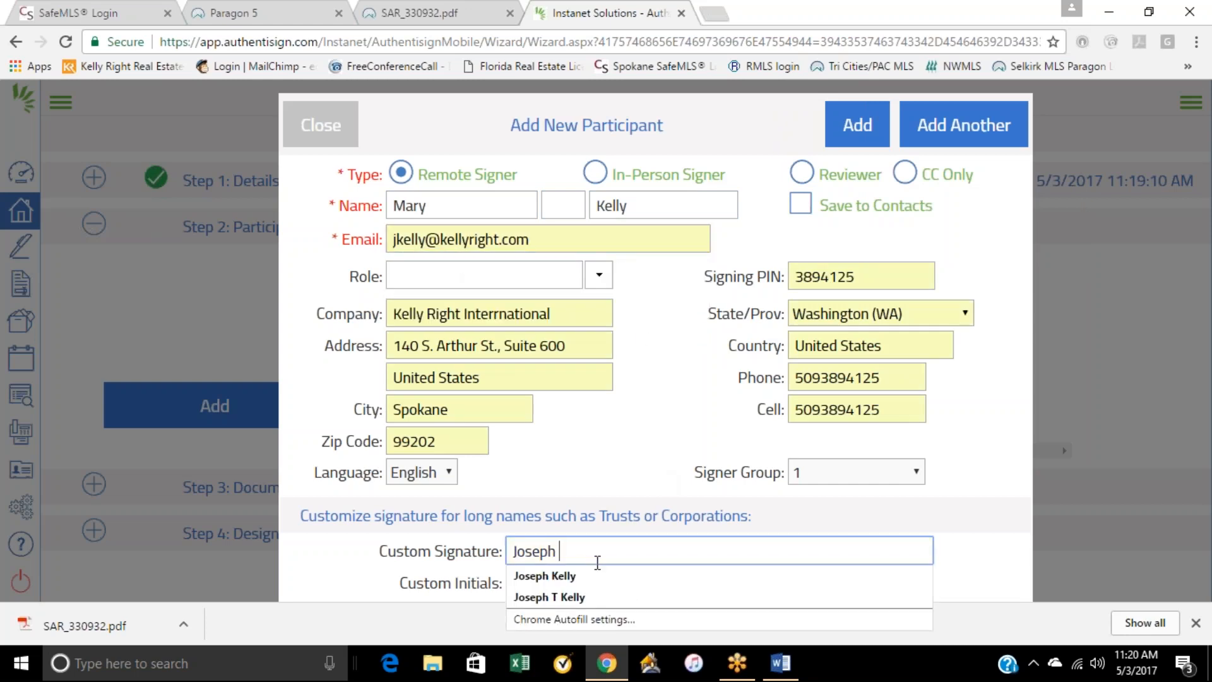
pyautogui.press('BackSpace')
pyautogui.press('BackSpace')
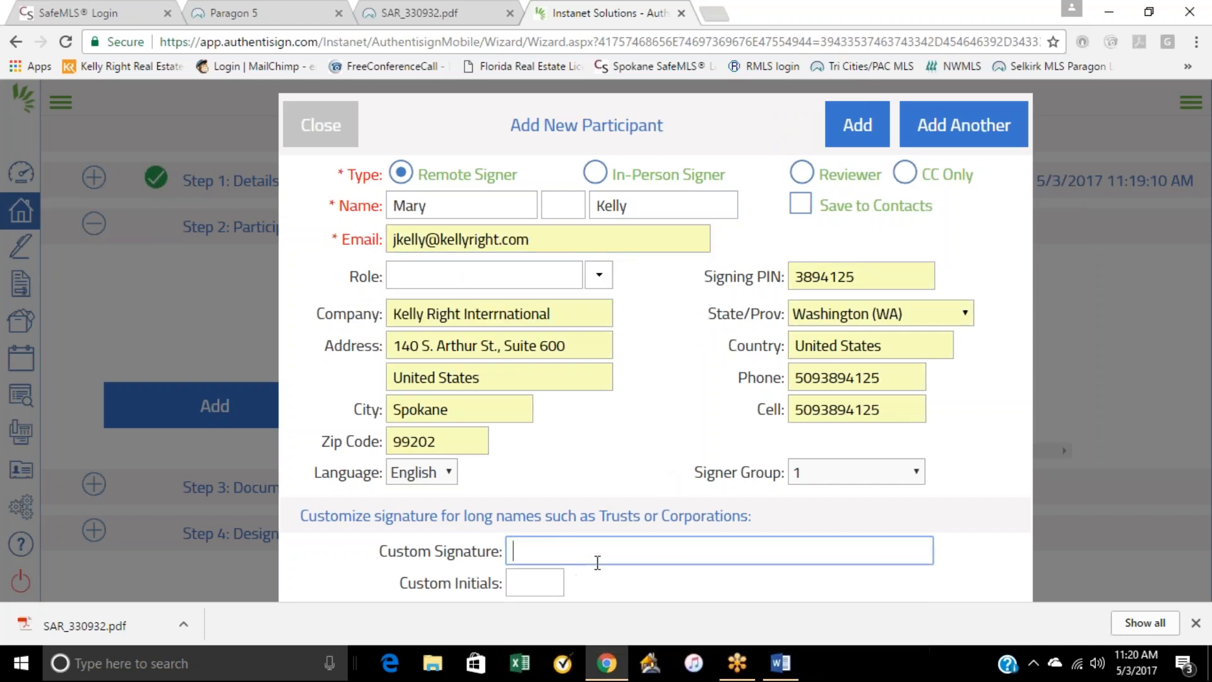
pyautogui.click(857, 132)
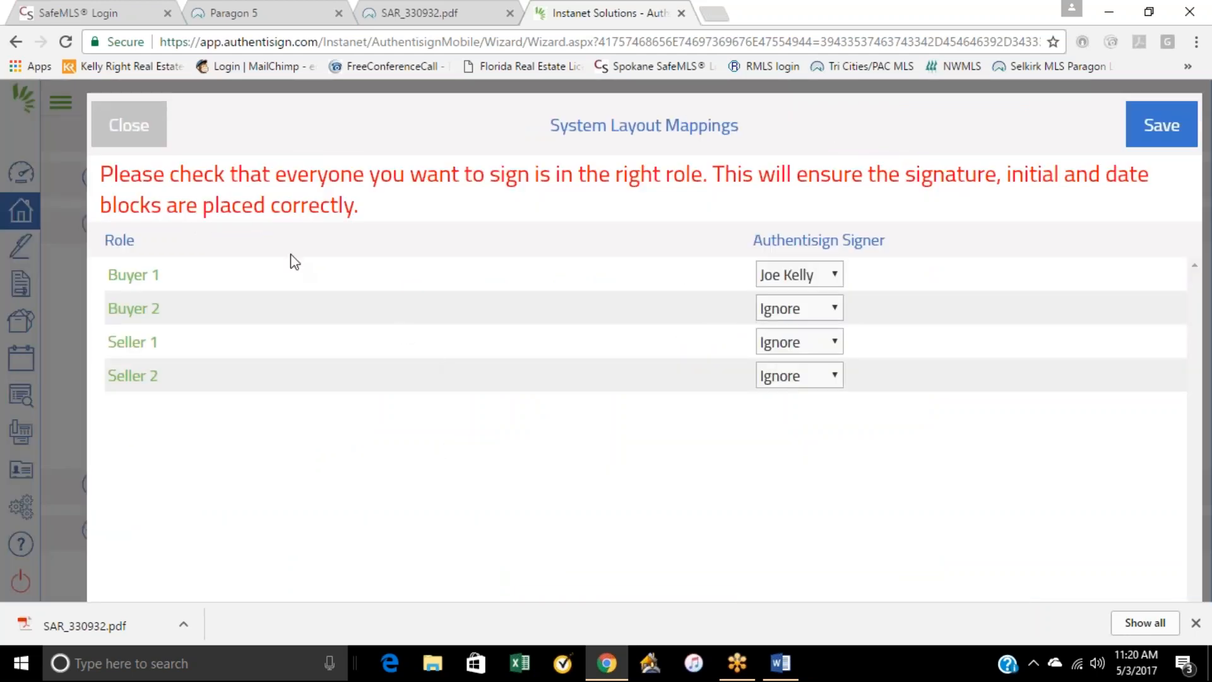
pyautogui.click(157, 130)
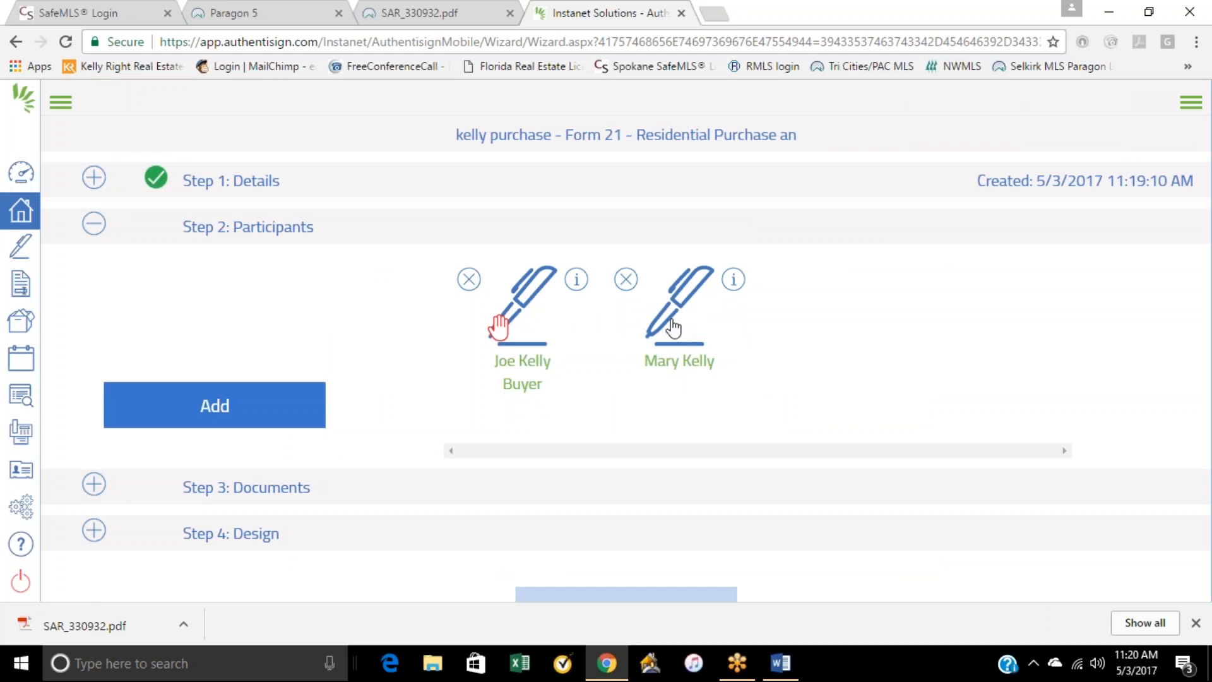
# Step: Open the newly added participant's details and save the participant
pyautogui.click(674, 304)
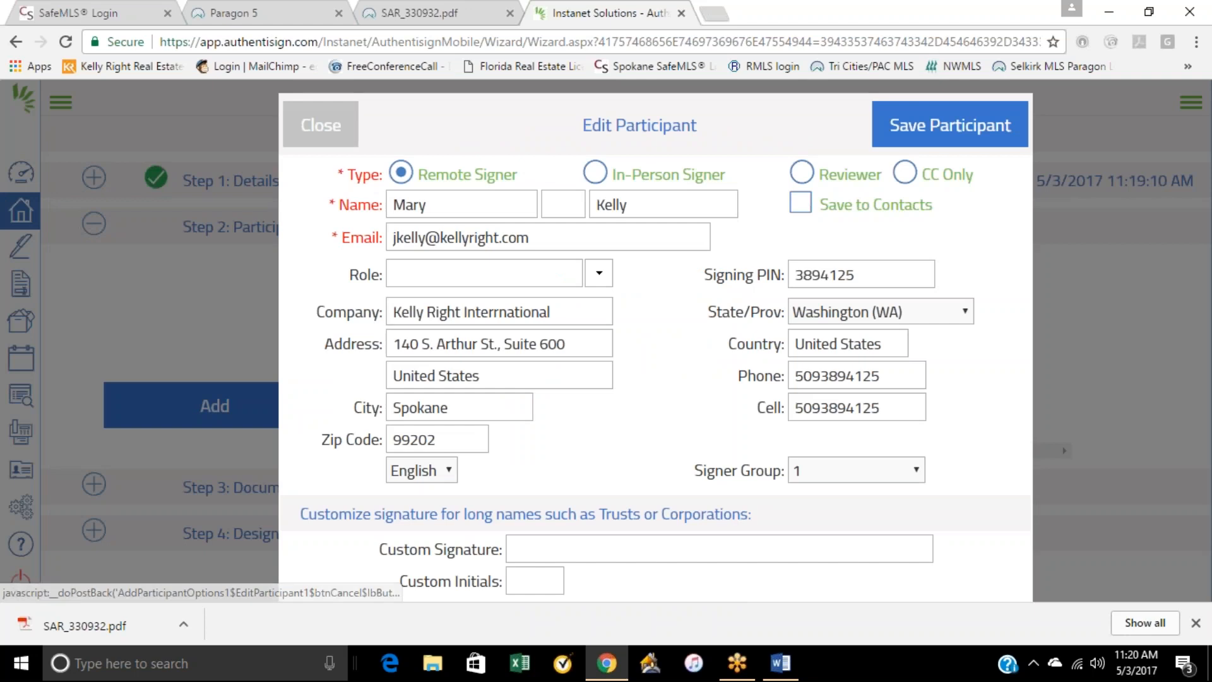
pyautogui.click(927, 135)
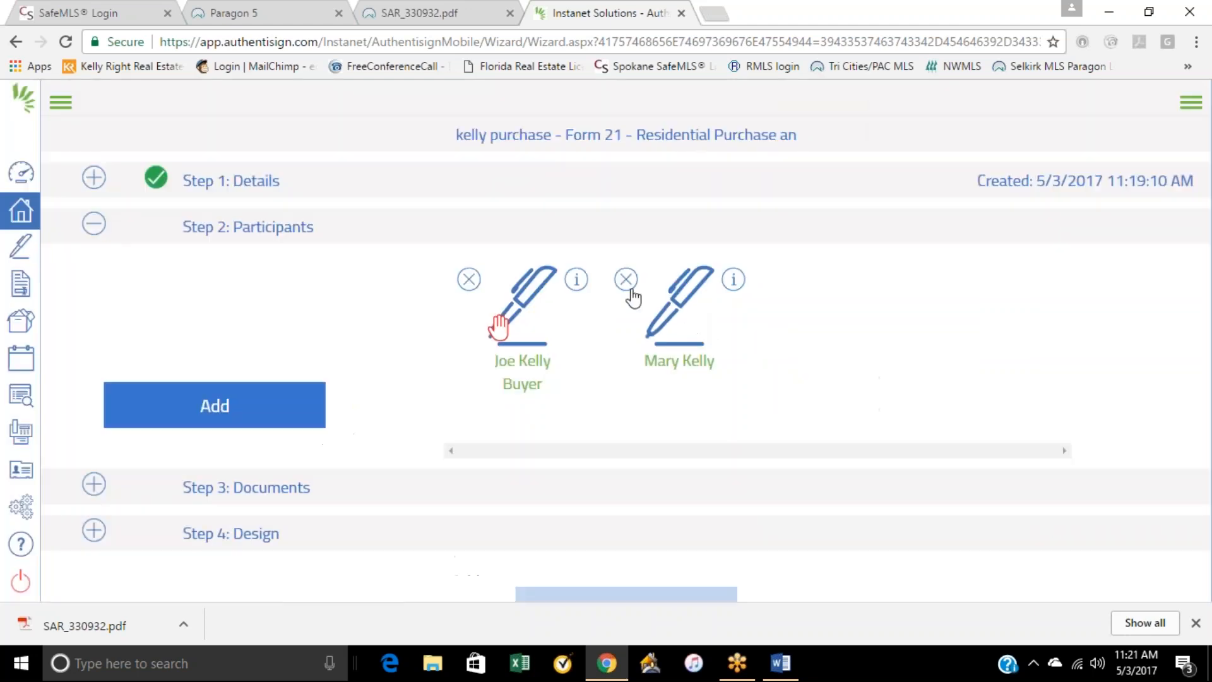
# Step: Try to open the details of the existing Buyer participant in the signing's participant list
pyautogui.click(751, 147)
pyautogui.click(527, 308)
pyautogui.click(738, 140)
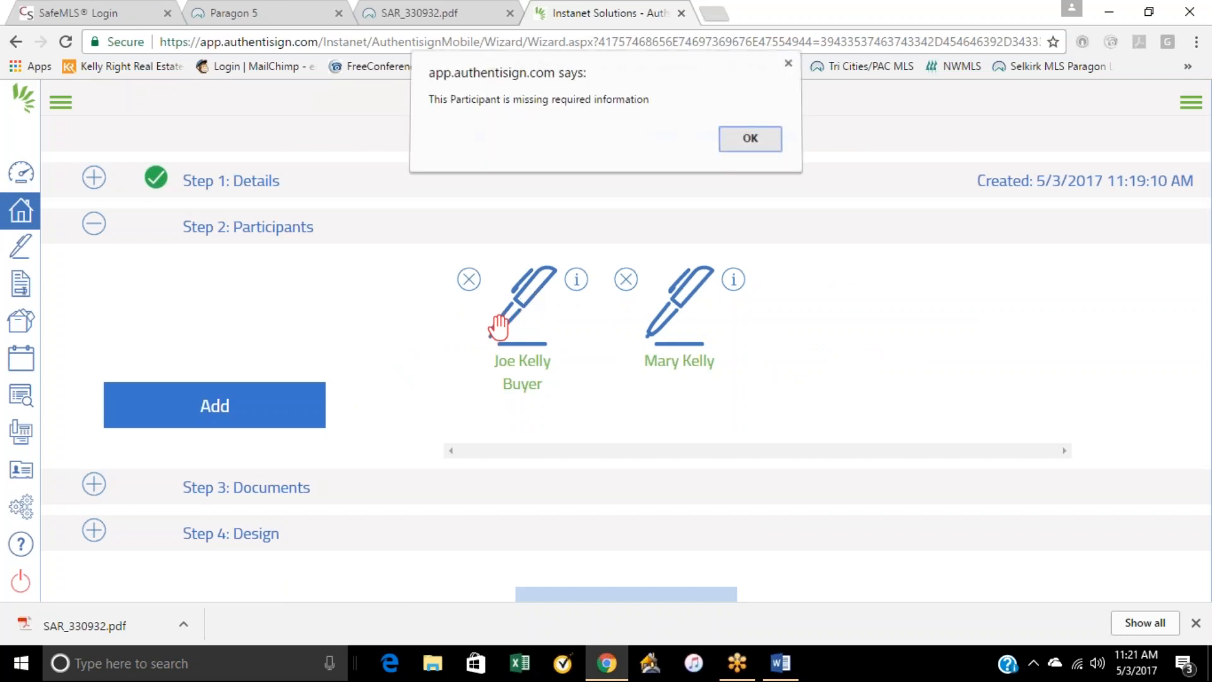
pyautogui.click(529, 302)
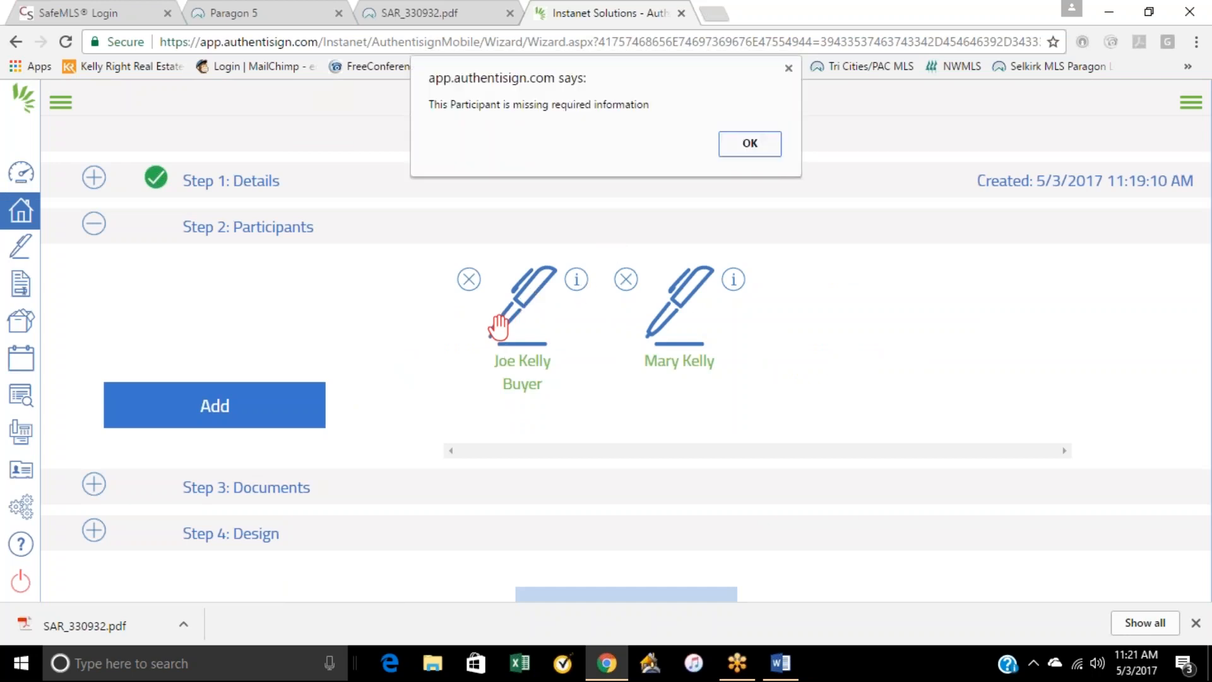
pyautogui.click(750, 144)
pyautogui.click(530, 300)
pyautogui.click(763, 149)
pyautogui.click(535, 353)
pyautogui.click(750, 143)
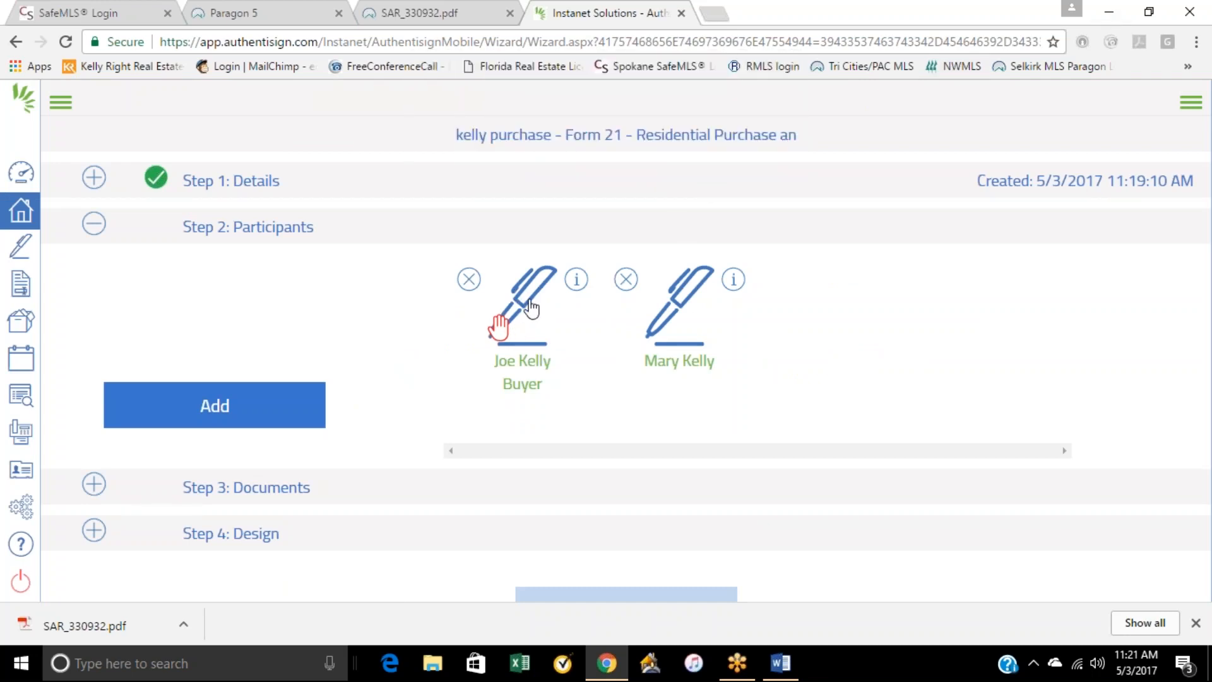
pyautogui.click(749, 144)
pyautogui.click(524, 357)
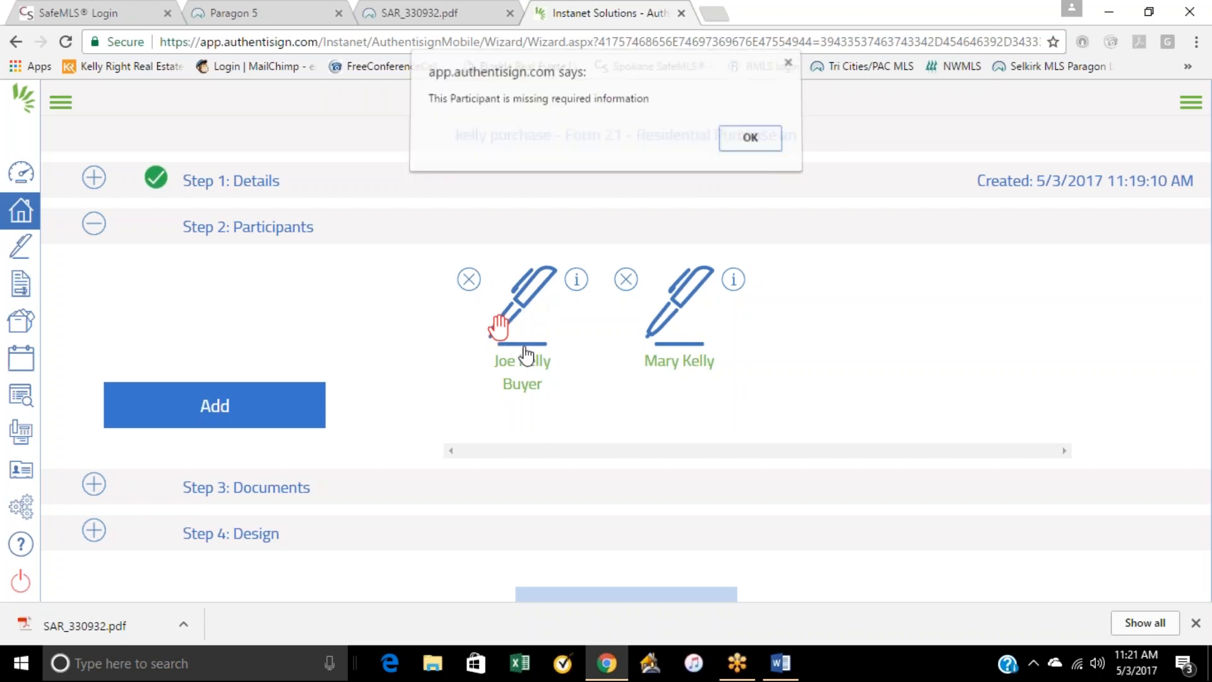
pyautogui.click(750, 143)
pyautogui.click(551, 280)
pyautogui.click(749, 143)
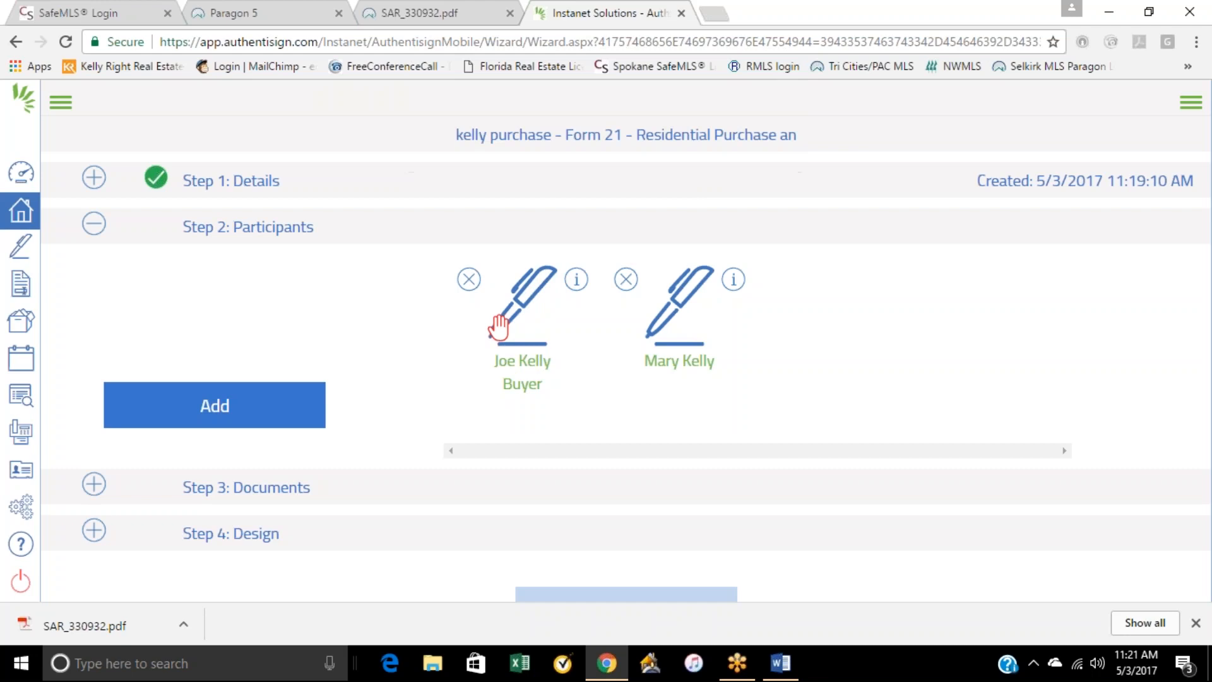
pyautogui.moveTo(577, 286); pyautogui.dragTo(505, 356)
pyautogui.click(503, 356)
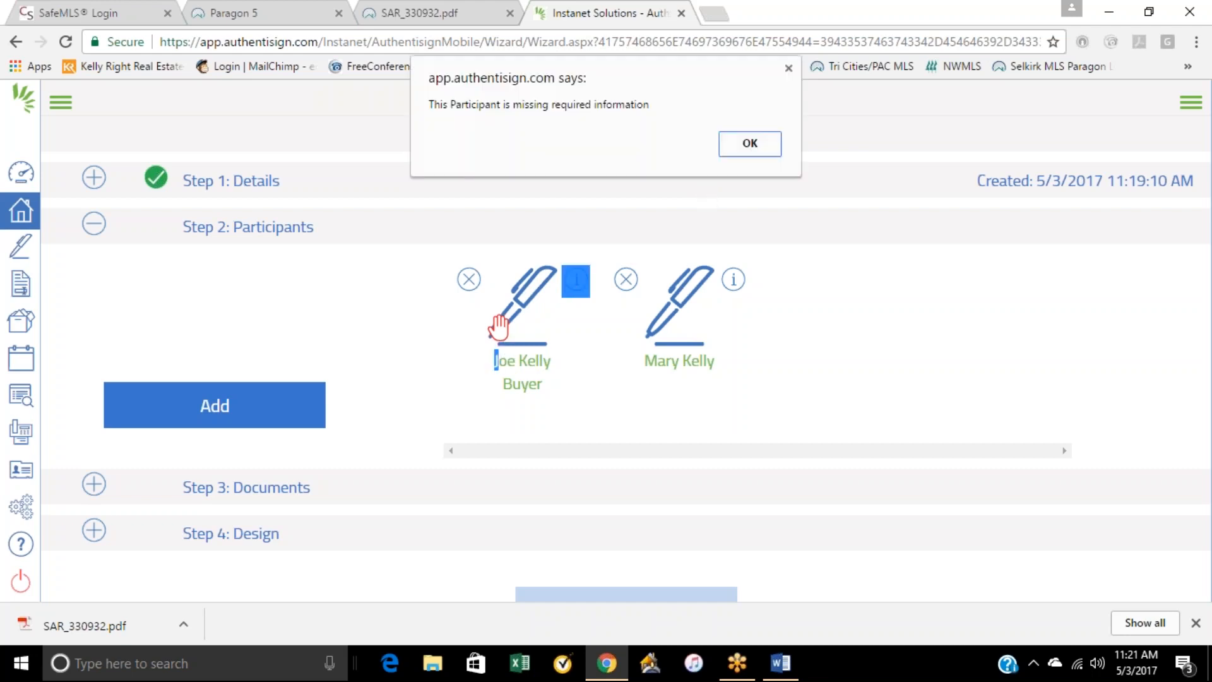
pyautogui.click(749, 143)
pyautogui.tripleClick(530, 369)
pyautogui.click(525, 344)
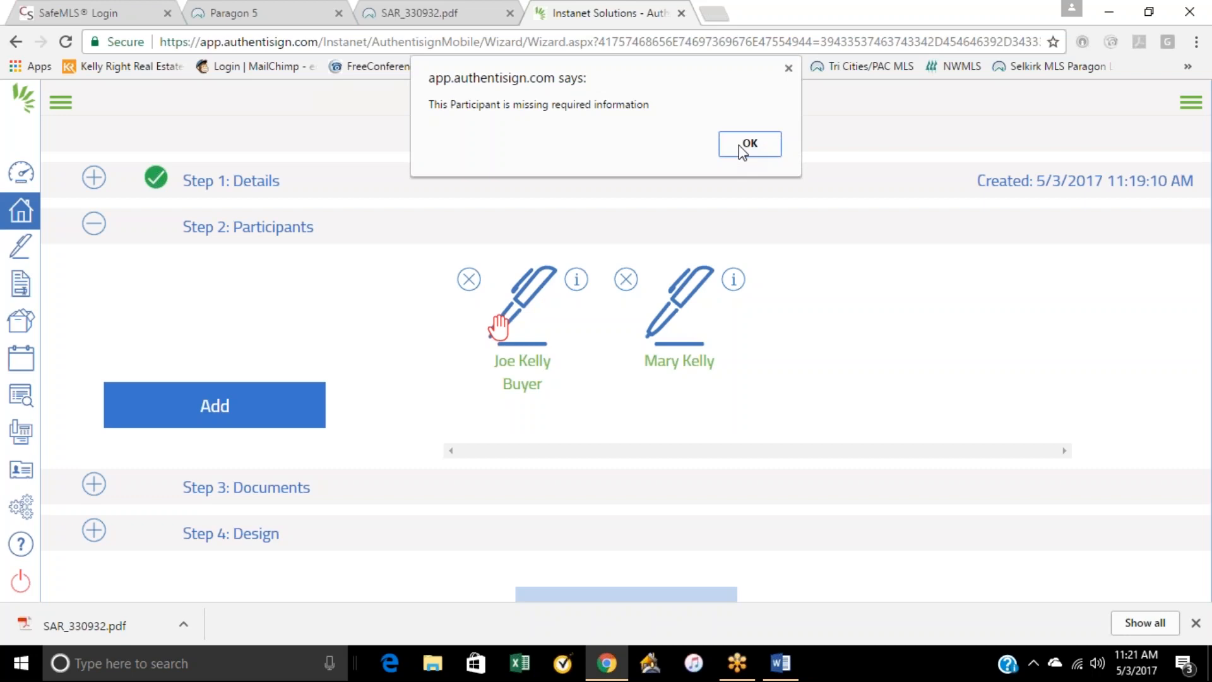
pyautogui.click(749, 143)
pyautogui.click(512, 316)
pyautogui.click(749, 143)
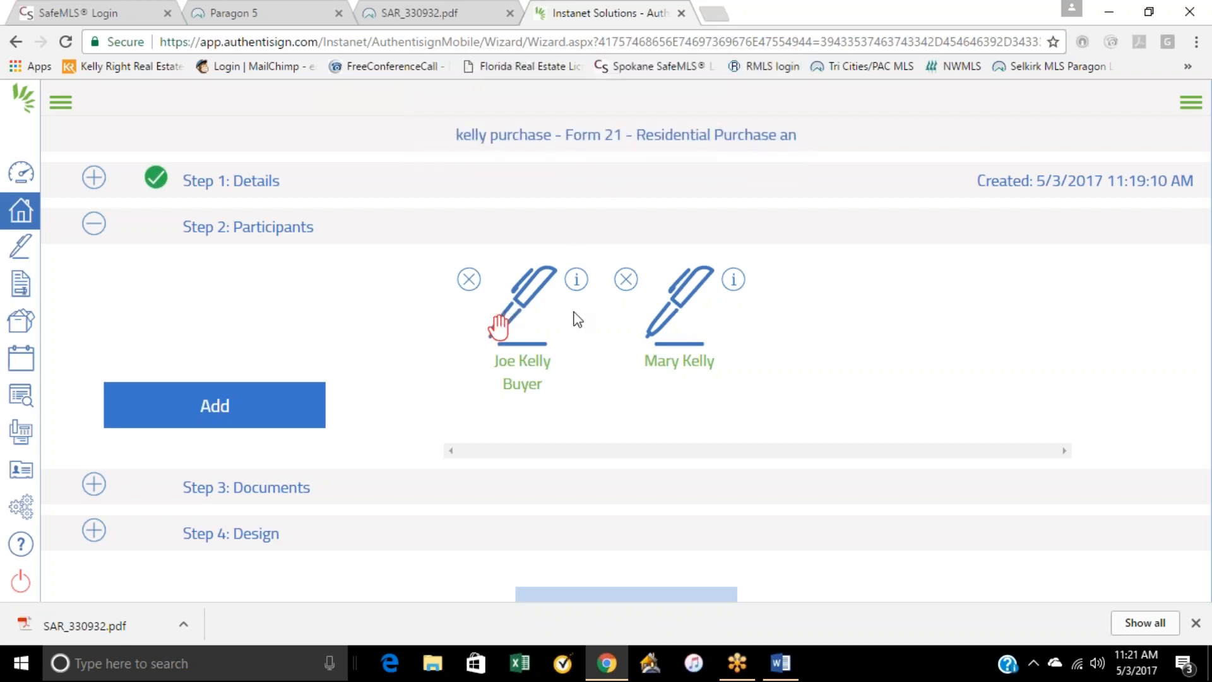
pyautogui.click(575, 282)
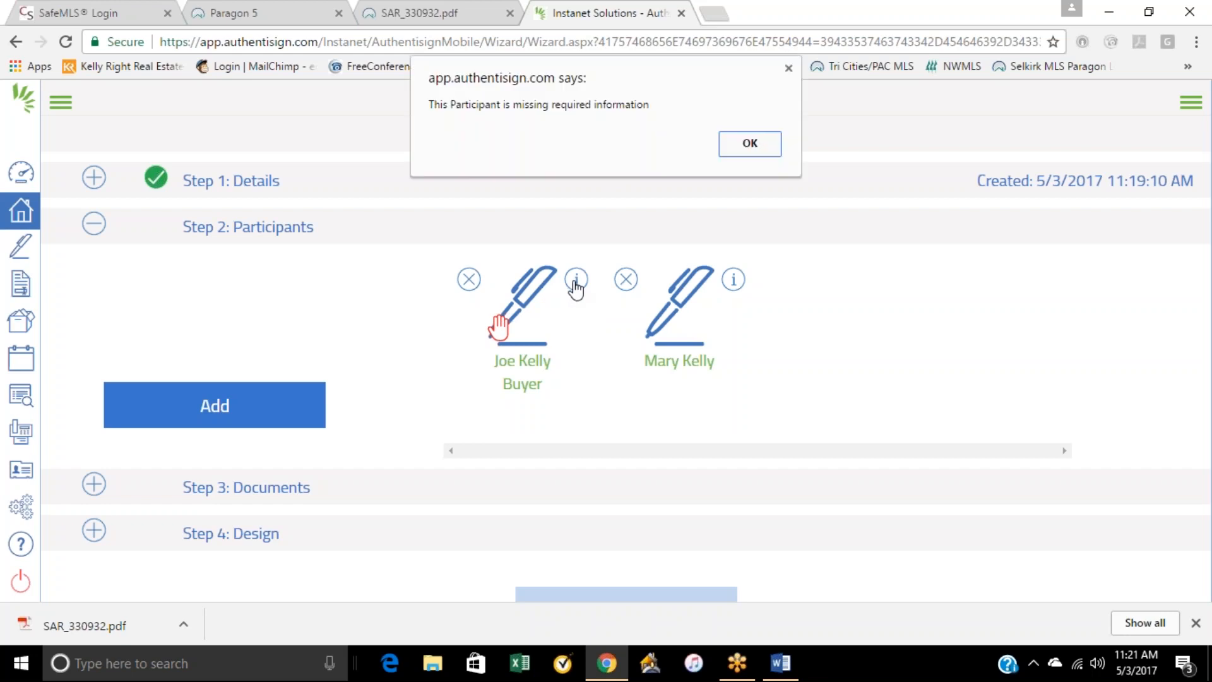
pyautogui.click(749, 142)
pyautogui.click(575, 281)
pyautogui.click(760, 152)
pyautogui.click(541, 290)
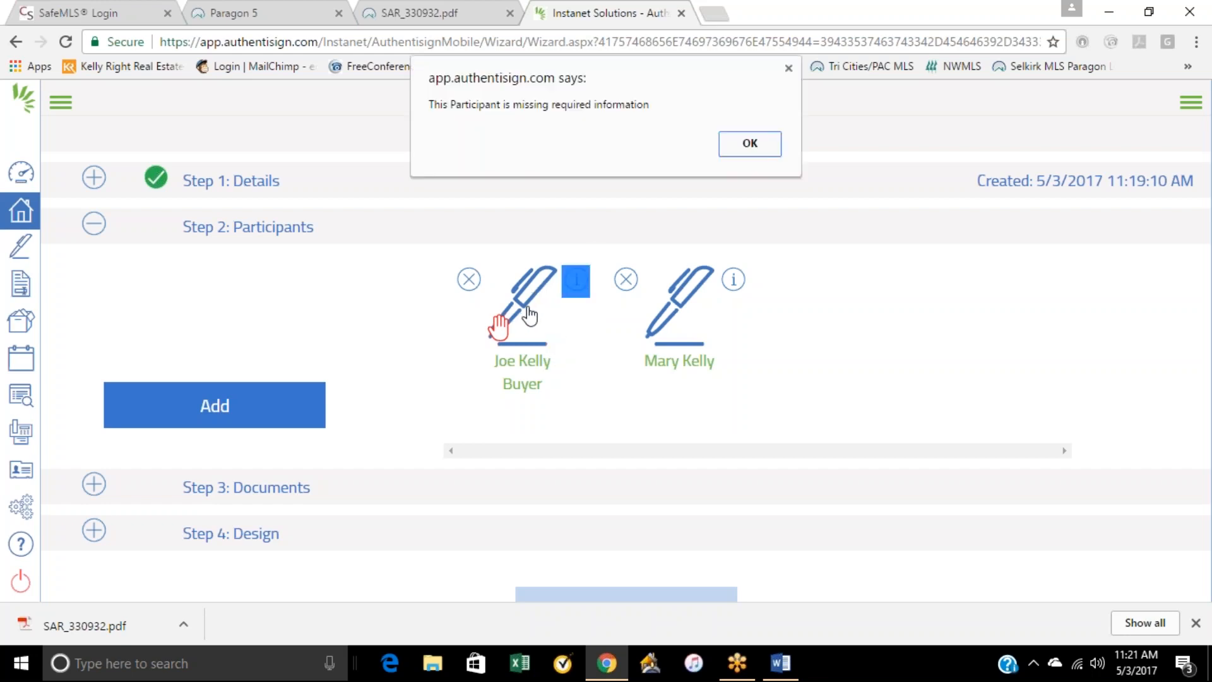
pyautogui.click(749, 143)
pyautogui.click(516, 327)
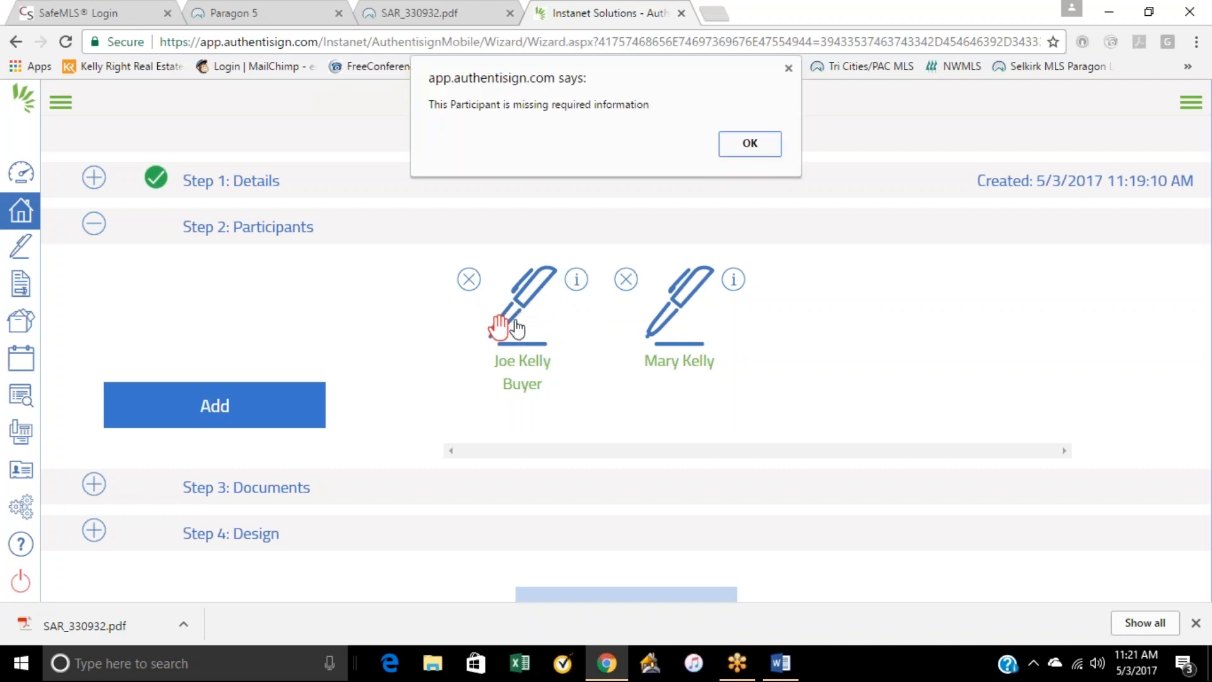
pyautogui.click(738, 149)
pyautogui.click(533, 353)
pyautogui.click(746, 147)
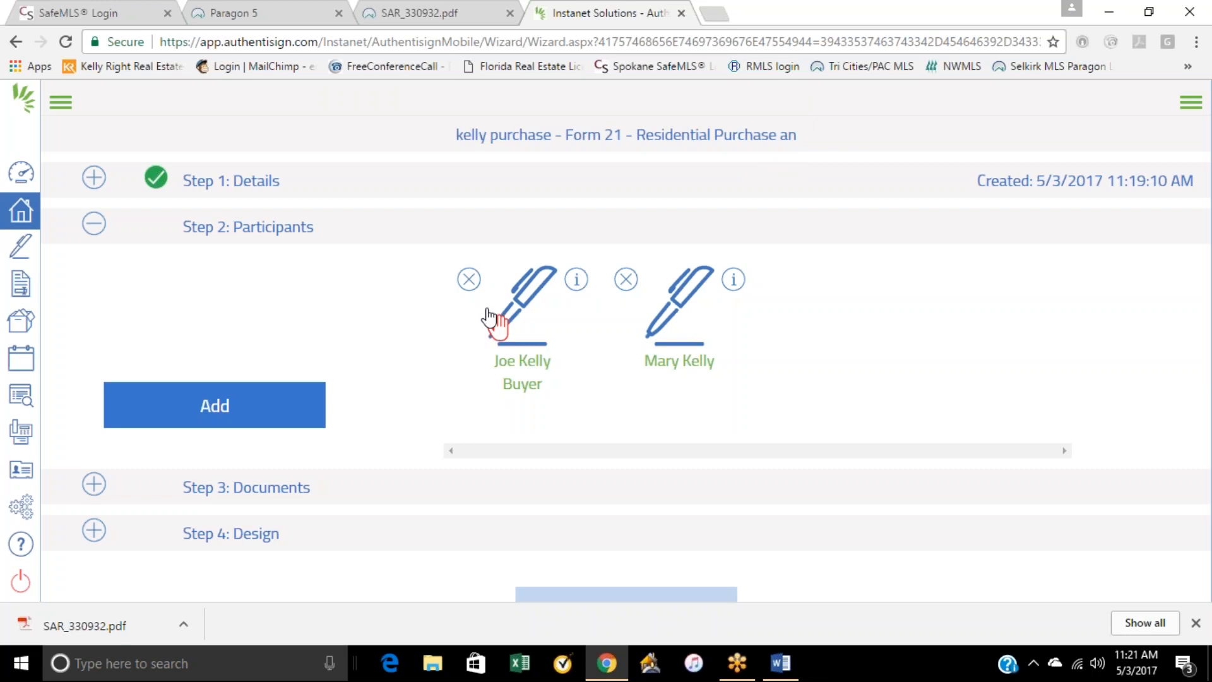
pyautogui.click(499, 325)
pyautogui.click(750, 145)
pyautogui.click(523, 329)
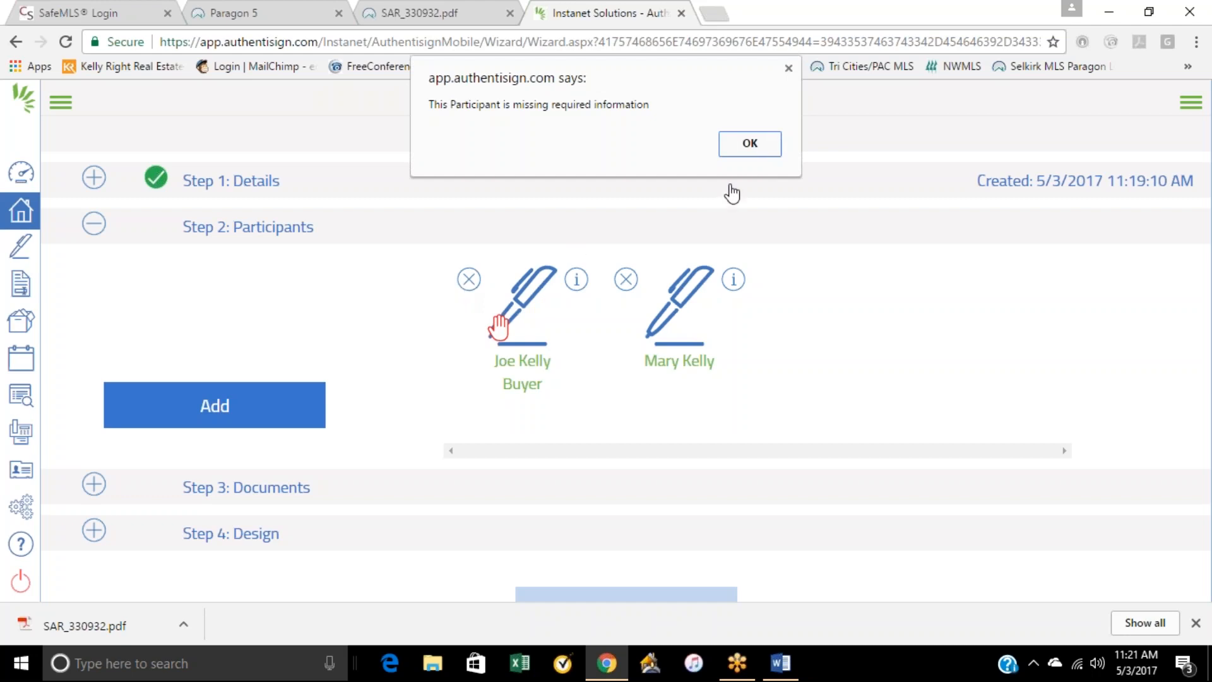
pyautogui.click(742, 148)
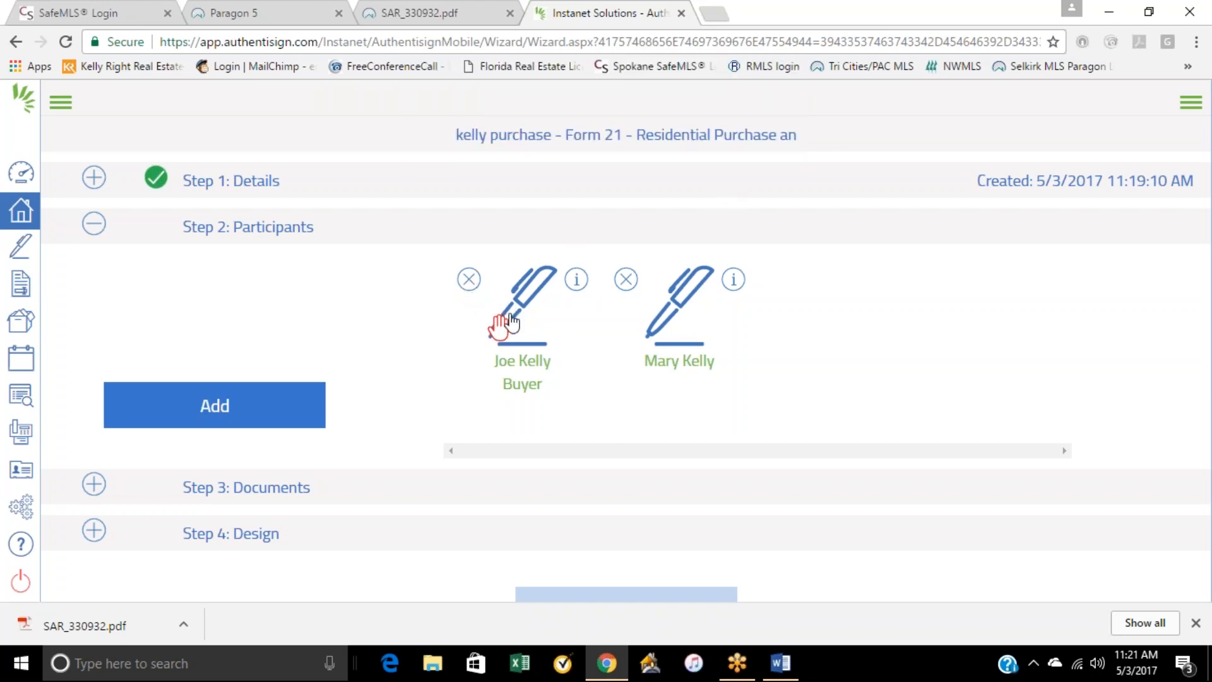
# Step: Delete the existing Buyer participant and begin a new Remote Signer participant with that buyer's first and last name
pyautogui.click(468, 285)
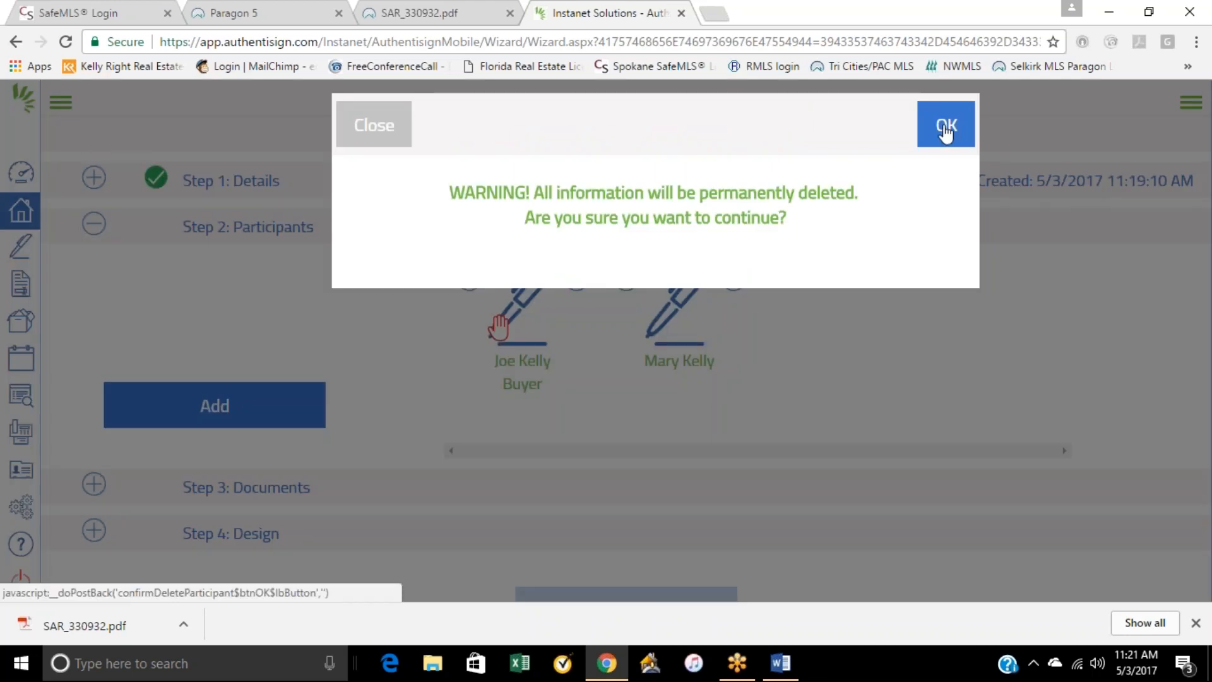
pyautogui.click(962, 139)
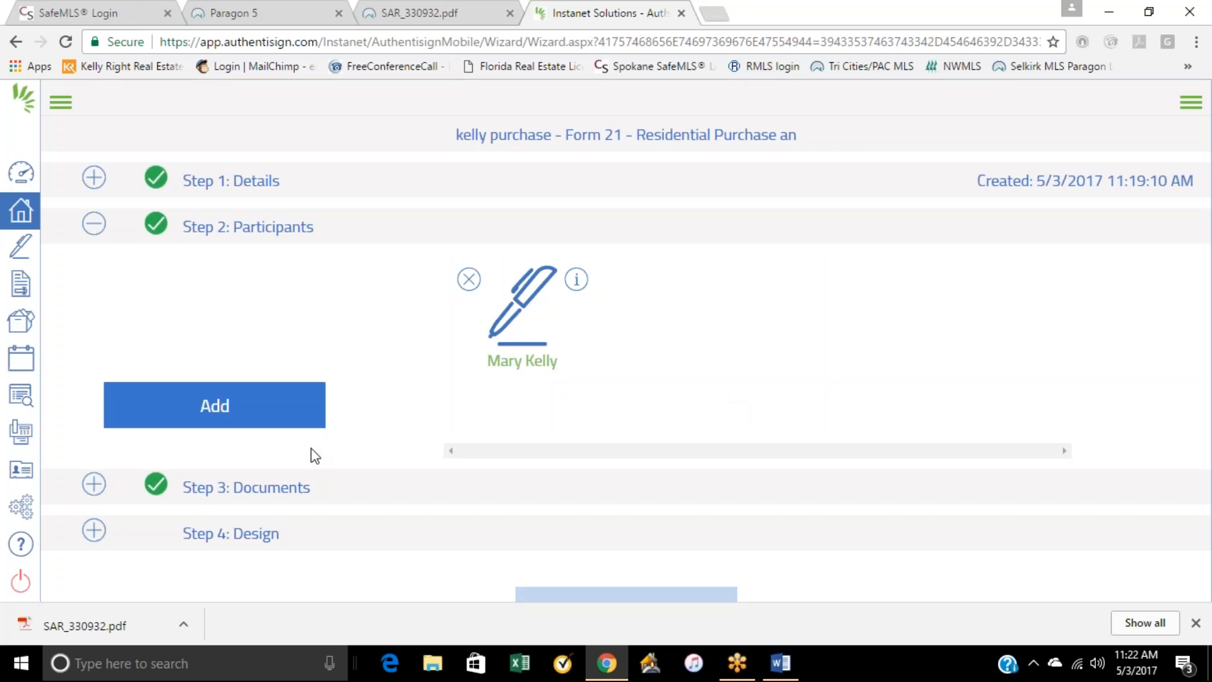
pyautogui.click(260, 424)
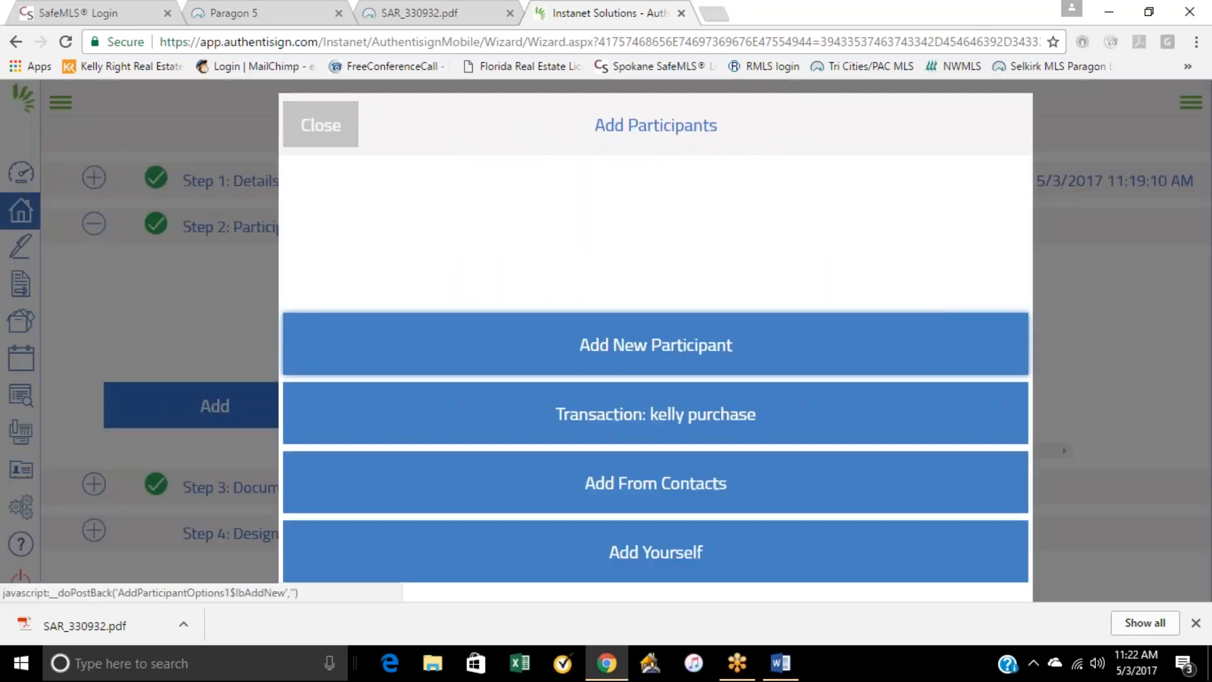
pyautogui.click(647, 334)
pyautogui.click(419, 202)
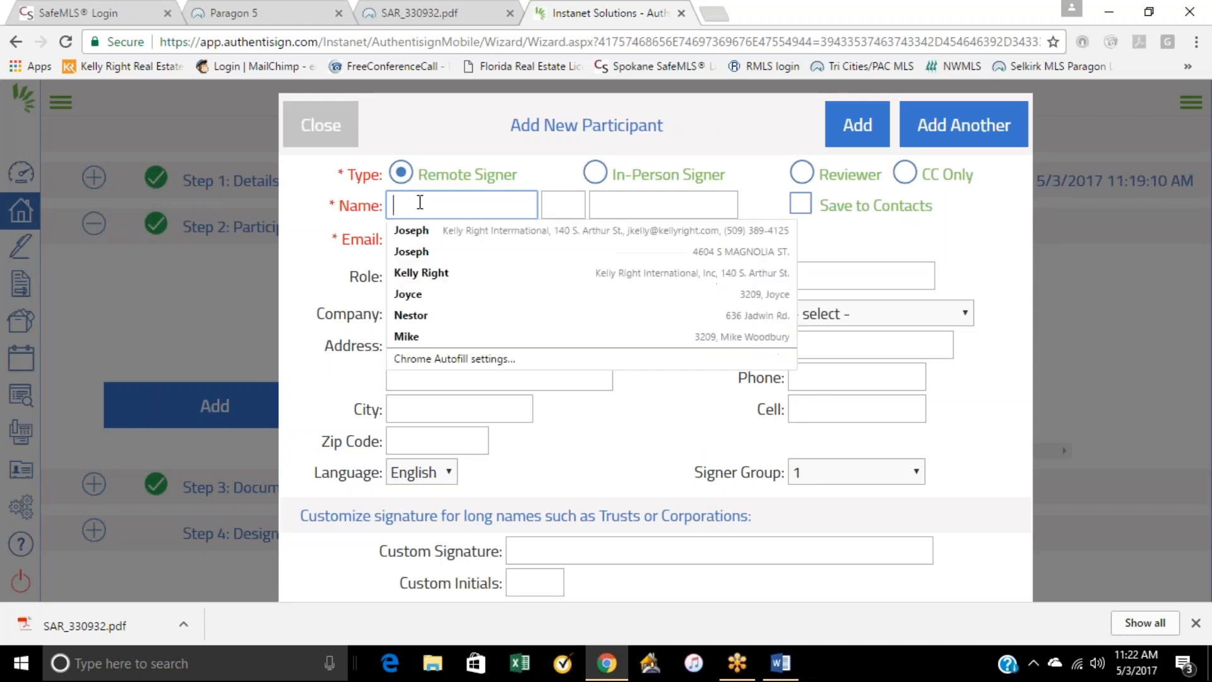
pyautogui.press('Tab')
pyautogui.press('Tab')
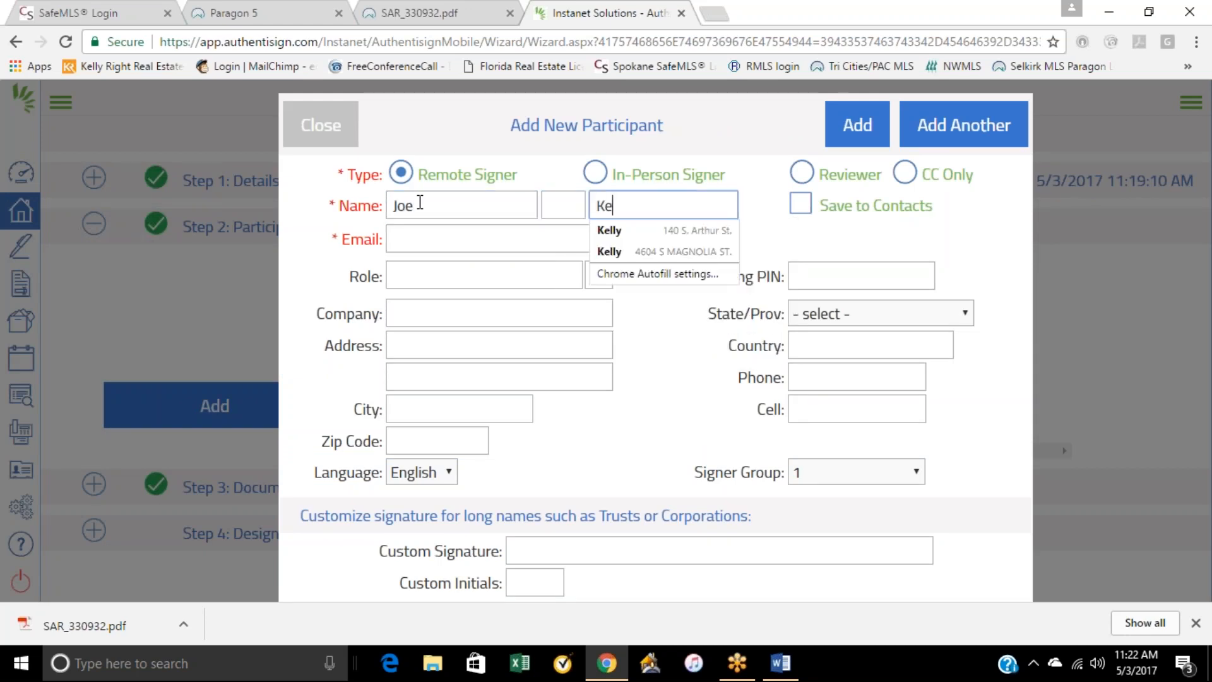
# Step: Fill in the new signer's e-mail and contact details from the saved autofill entry, and add the participant without mapping signer roles
pyautogui.click(401, 240)
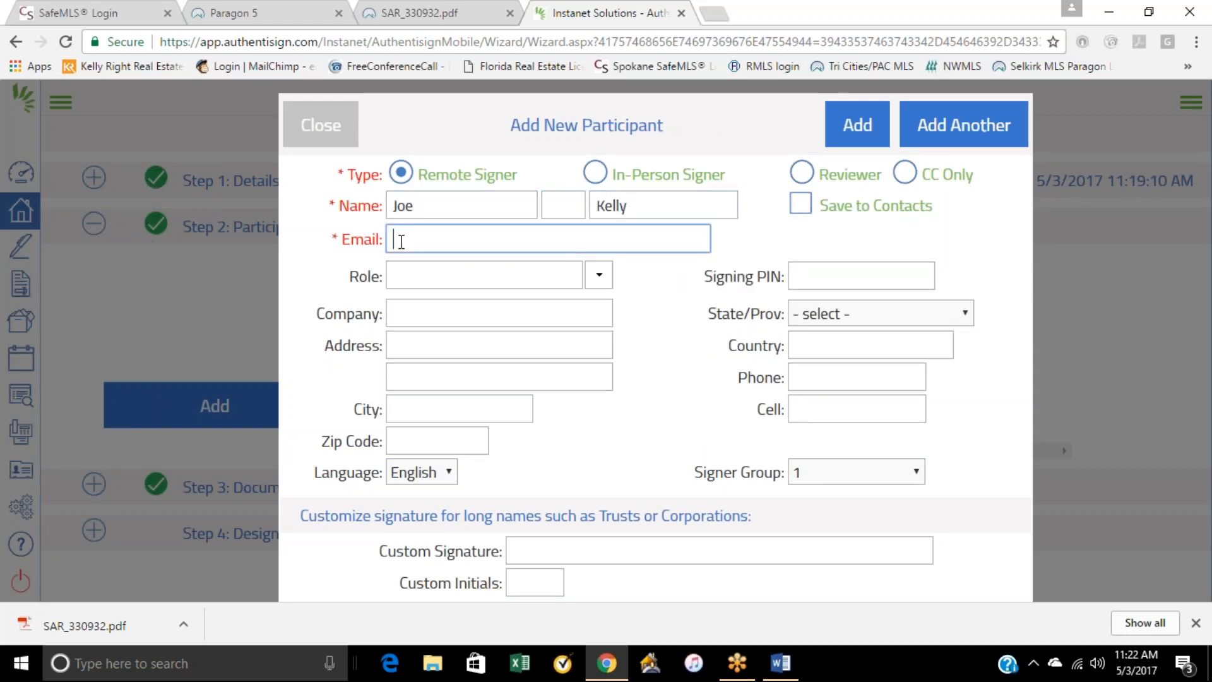
pyautogui.write('jk')
pyautogui.click(472, 263)
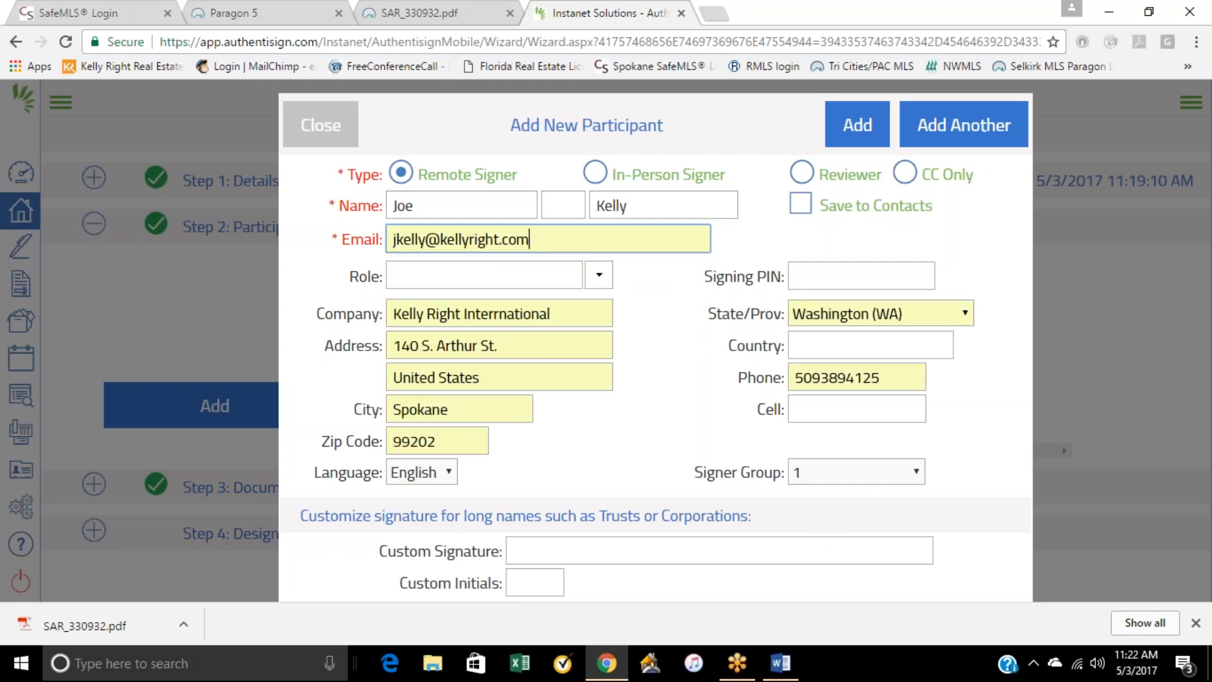
pyautogui.click(866, 137)
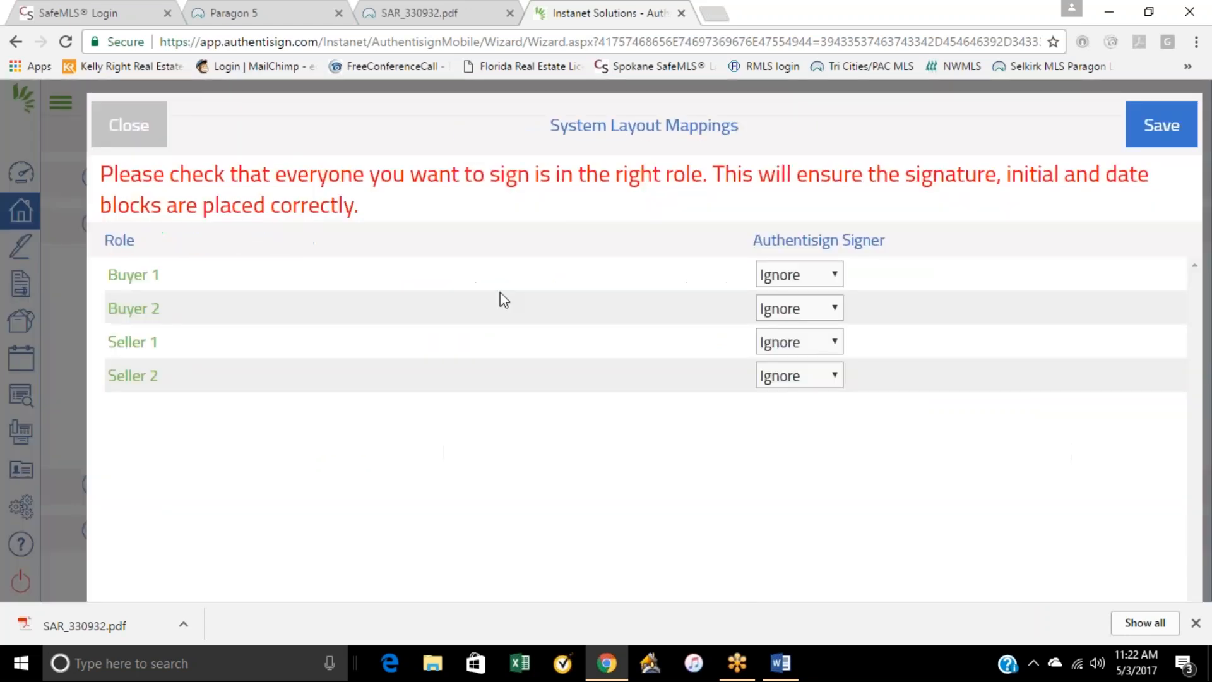
pyautogui.click(134, 124)
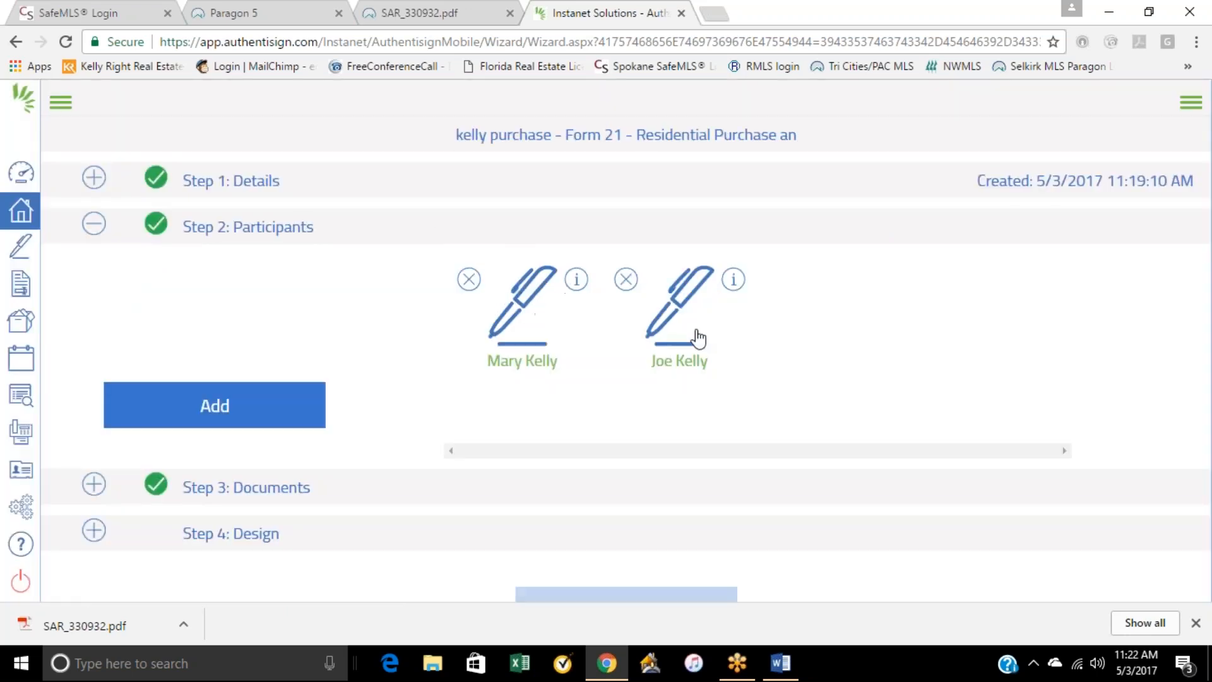
# Step: Check the signing's documents, then open the Design step and review page 1 of Form 21
pyautogui.click(253, 496)
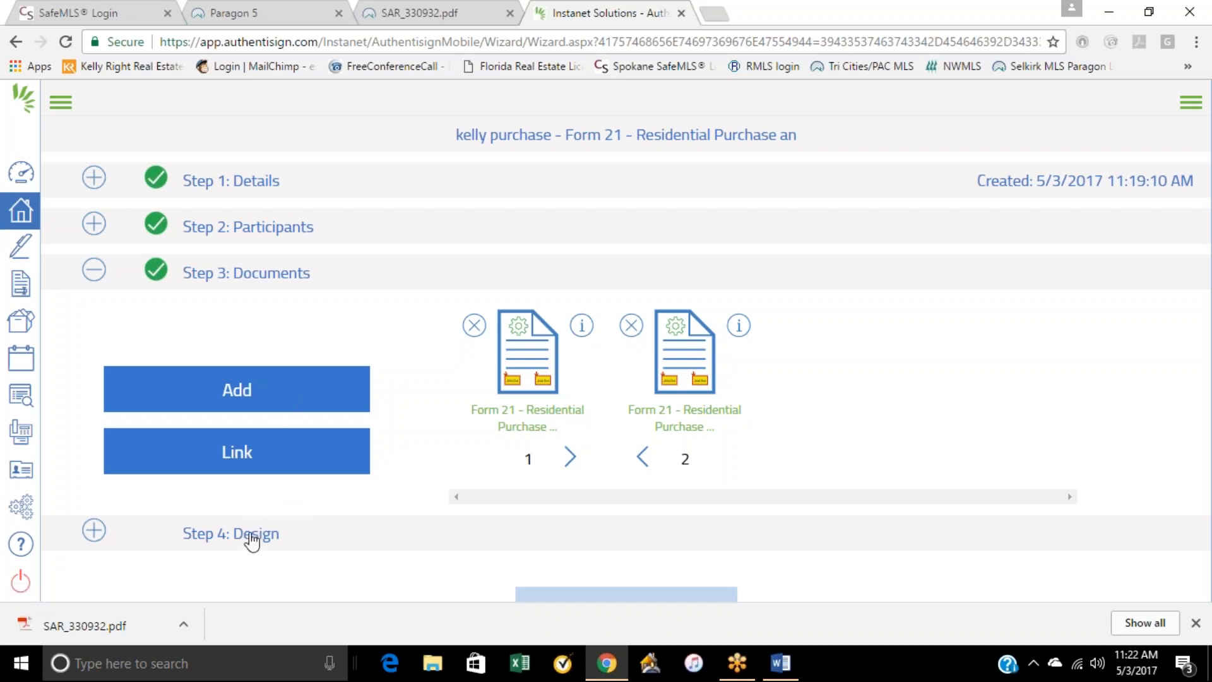
pyautogui.click(418, 534)
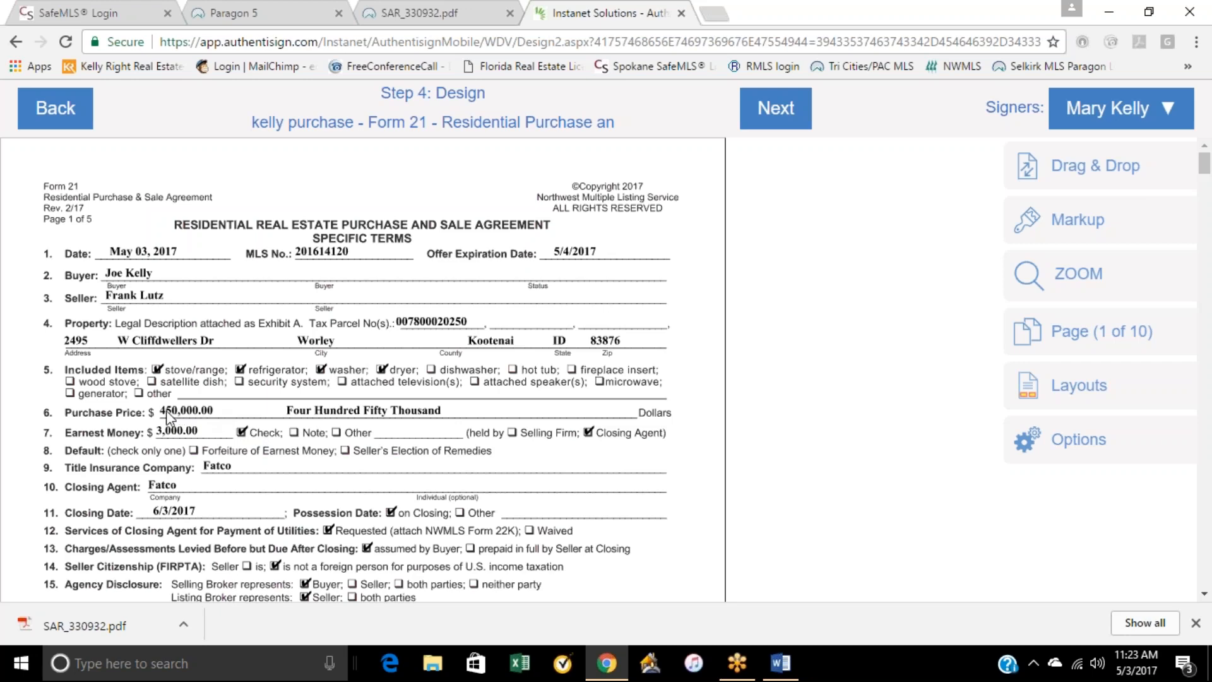
pyautogui.scroll(-3, 404, 399)
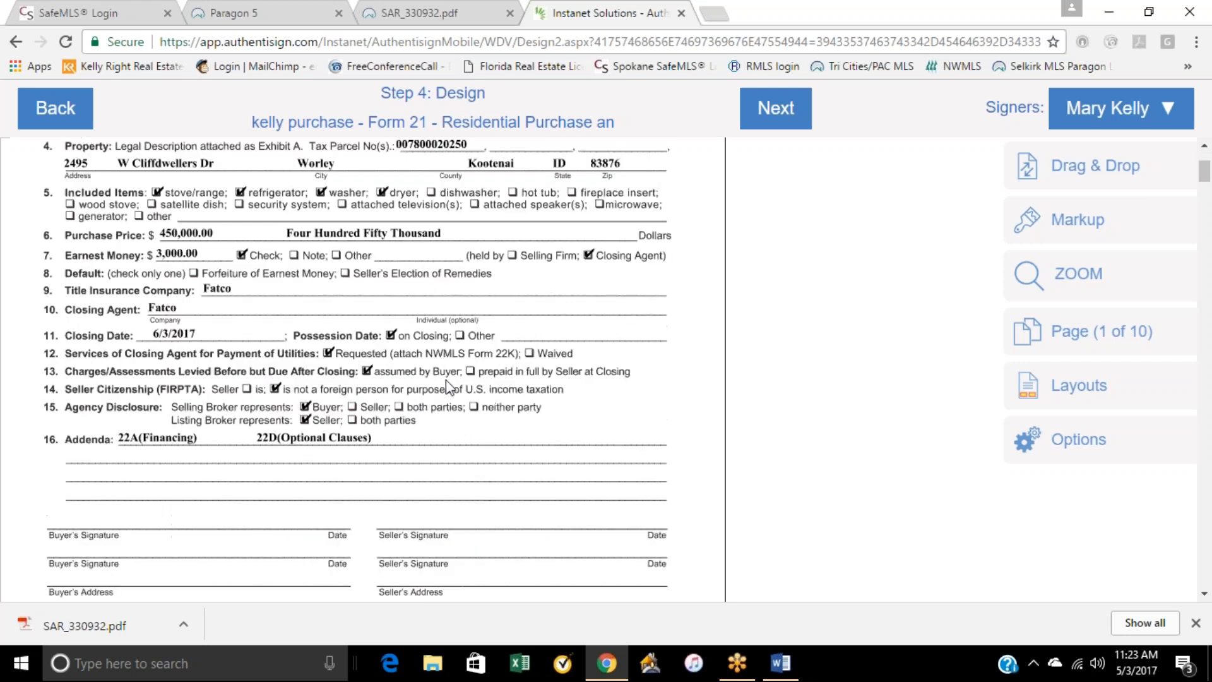
pyautogui.scroll(-2, 547, 386)
pyautogui.scroll(5, 546, 386)
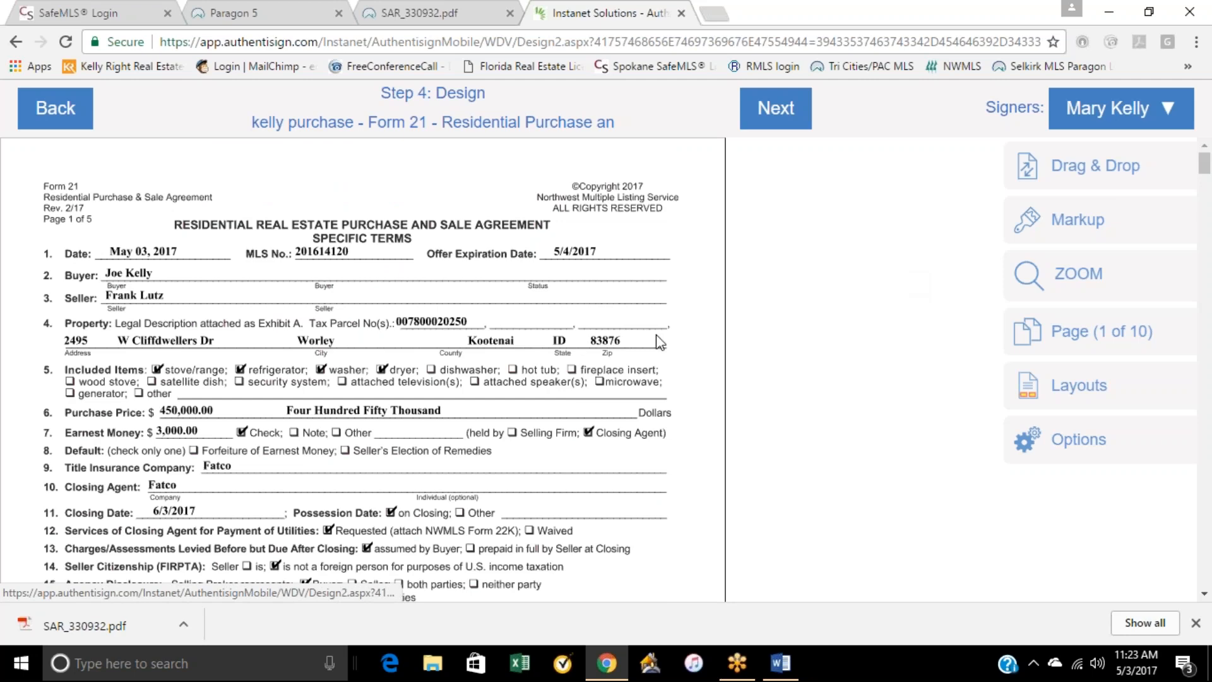
pyautogui.scroll(-5, 658, 342)
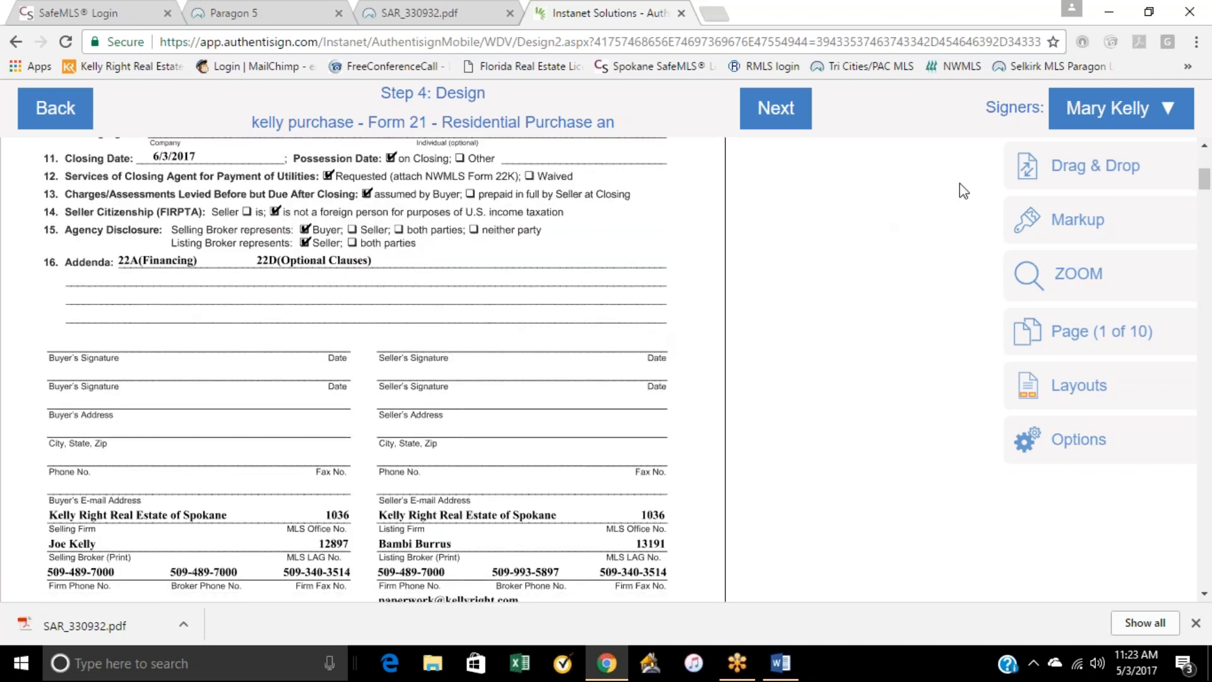
# Step: Place a Sign Here block and an auto-date for the currently selected signer on page 1's first Buyer's Signature line
pyautogui.click(1087, 123)
pyautogui.click(1071, 165)
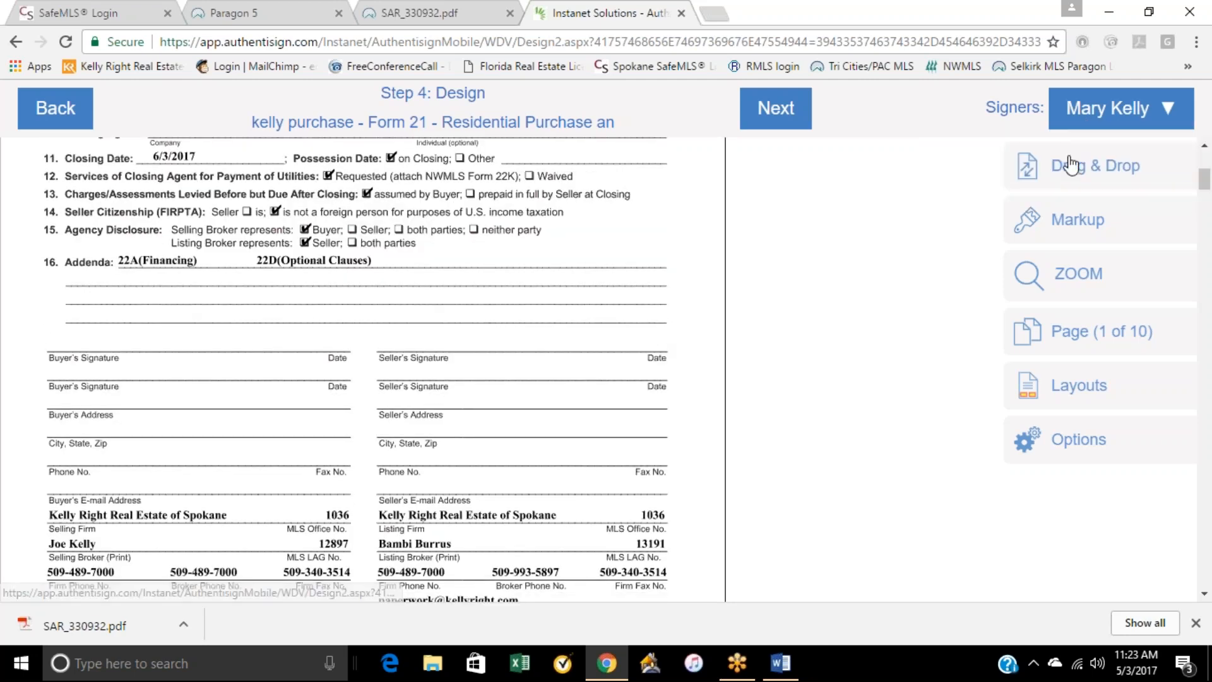
pyautogui.click(1066, 173)
pyautogui.moveTo(750, 169)
pyautogui.mouseDown()
pyautogui.moveTo(638, 240)
pyautogui.moveTo(264, 360)
pyautogui.moveTo(115, 306)
pyautogui.moveTo(76, 272)
pyautogui.mouseUp()
pyautogui.moveTo(755, 294); pyautogui.dragTo(288, 352)
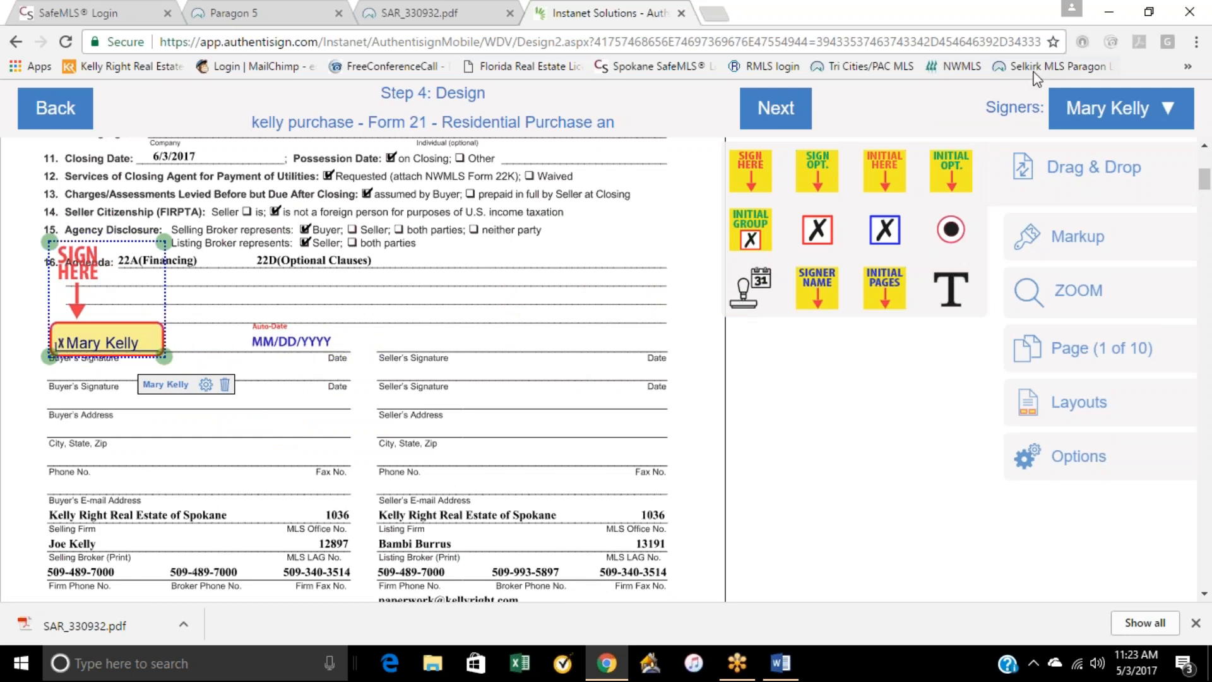
# Step: Switch to the other signer and place a Sign Here block and an auto-date on the second Buyer's Signature line
pyautogui.click(1093, 113)
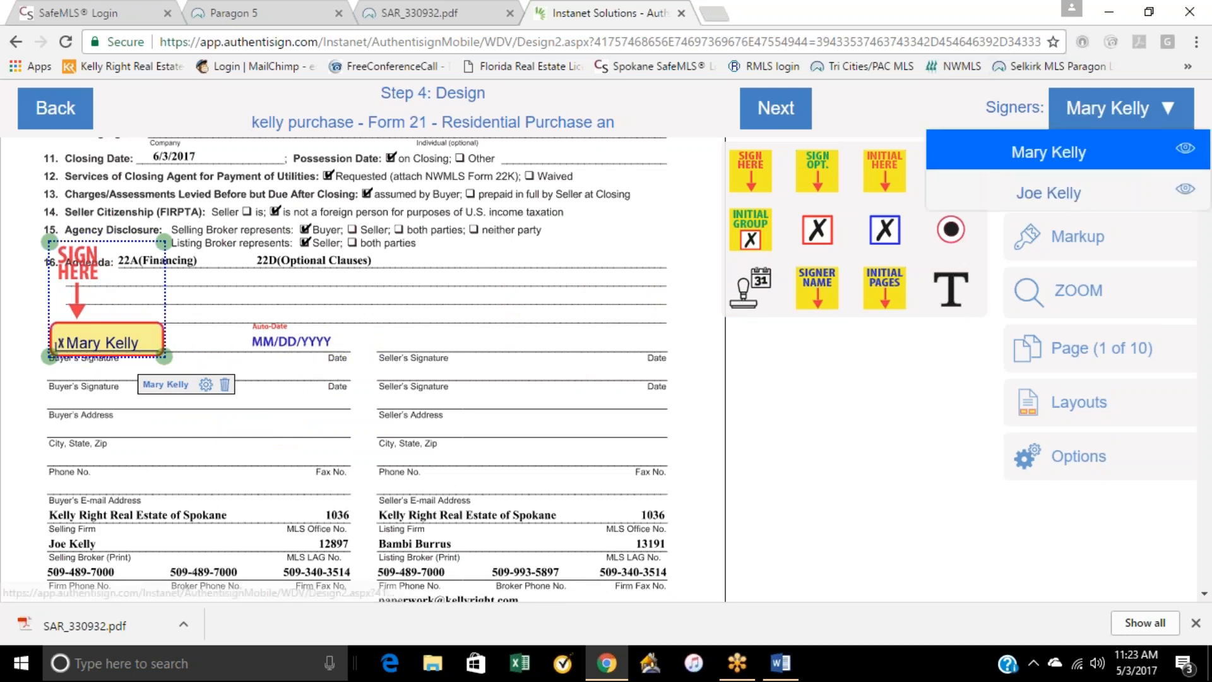
pyautogui.click(1056, 202)
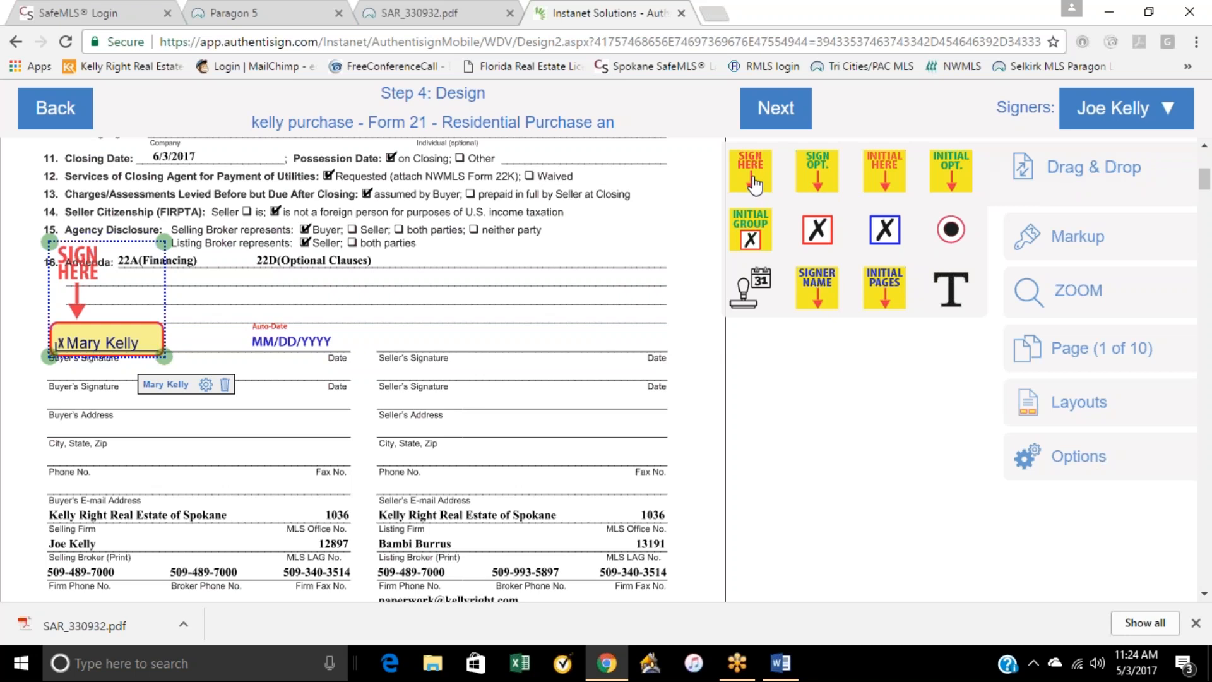
pyautogui.moveTo(750, 180); pyautogui.dragTo(533, 308)
pyautogui.moveTo(606, 338)
pyautogui.mouseDown()
pyautogui.moveTo(109, 417)
pyautogui.moveTo(99, 372)
pyautogui.mouseUp()
pyautogui.moveTo(748, 287); pyautogui.dragTo(276, 391)
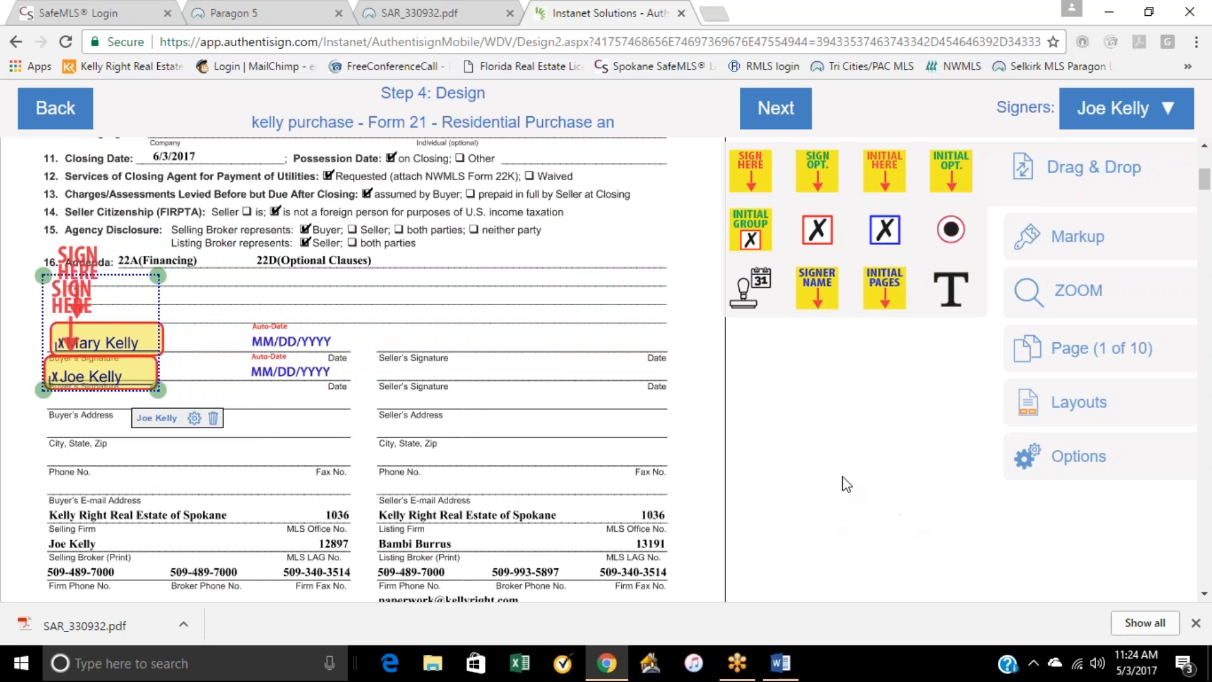
# Step: Place an Initial Here block with an auto-date for the selected signer on page 2's second Buyer's Initials line
pyautogui.scroll(-15, 682, 411)
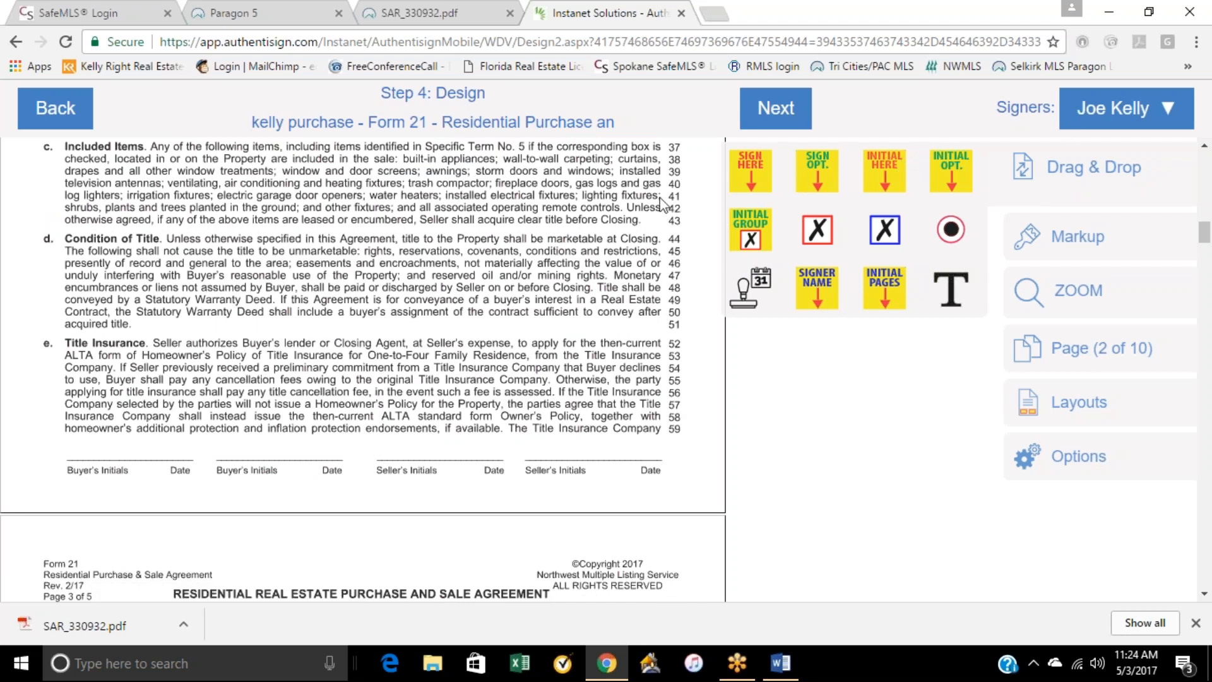
pyautogui.moveTo(886, 174); pyautogui.dragTo(229, 473)
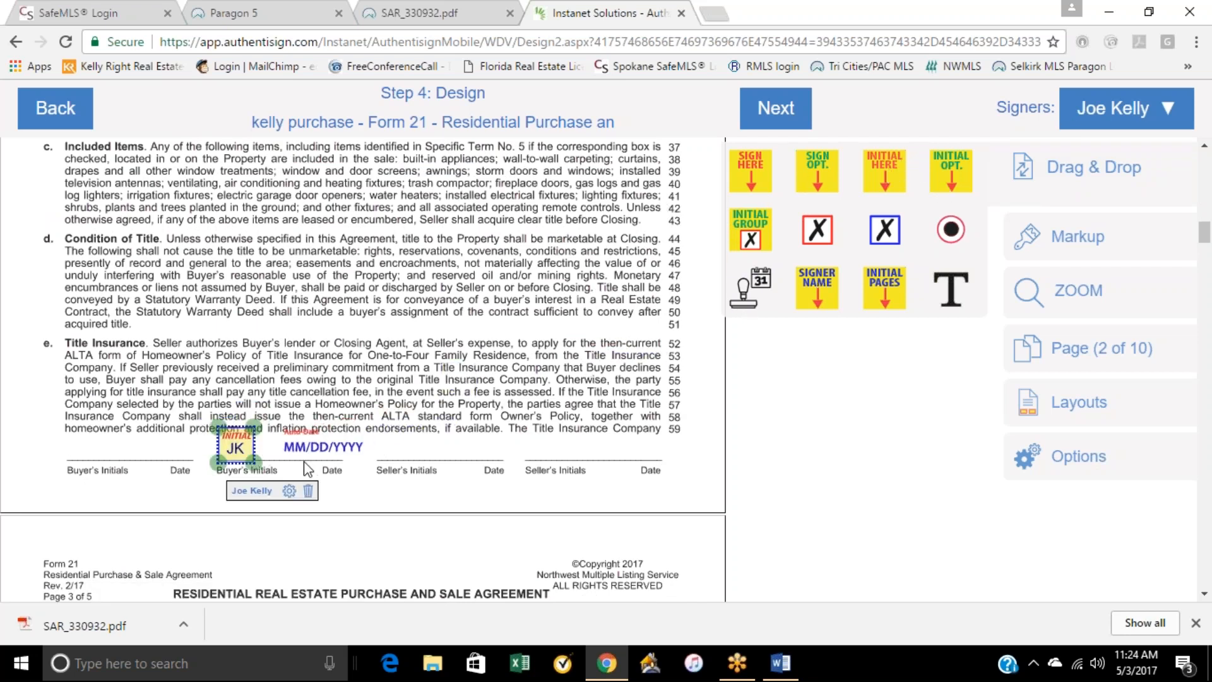
# Step: Switch the active signer to the other buyer for placing signing blocks
pyautogui.click(1099, 120)
pyautogui.click(1079, 155)
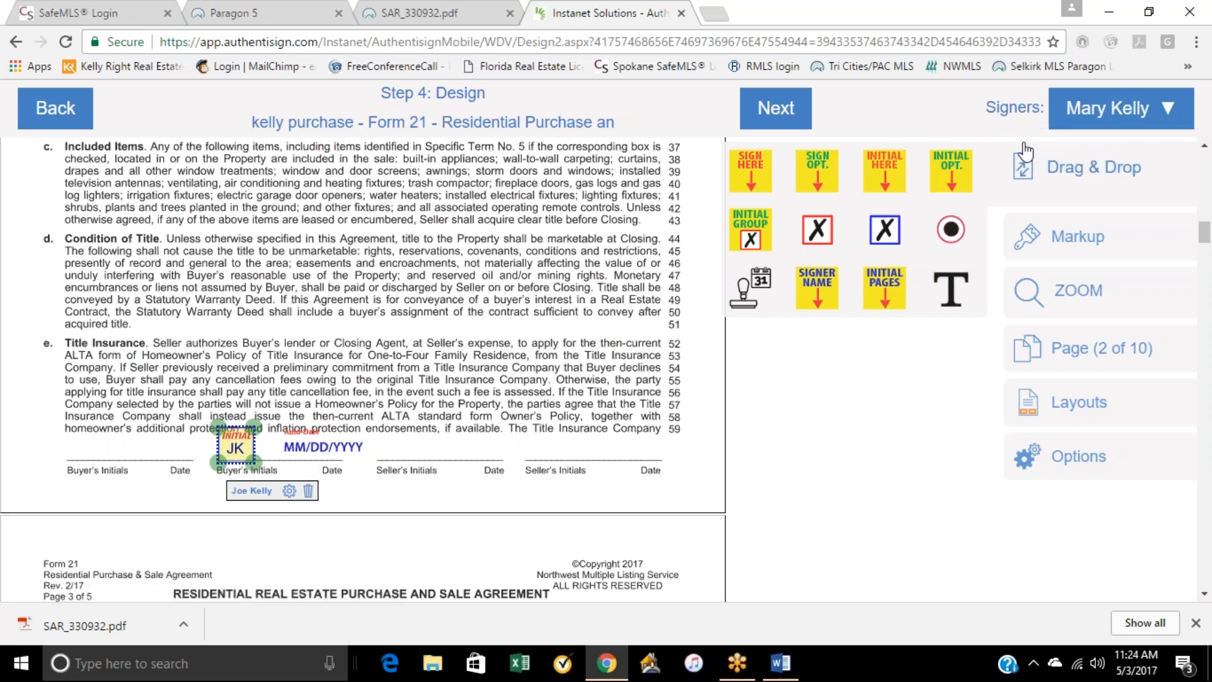
pyautogui.click(753, 183)
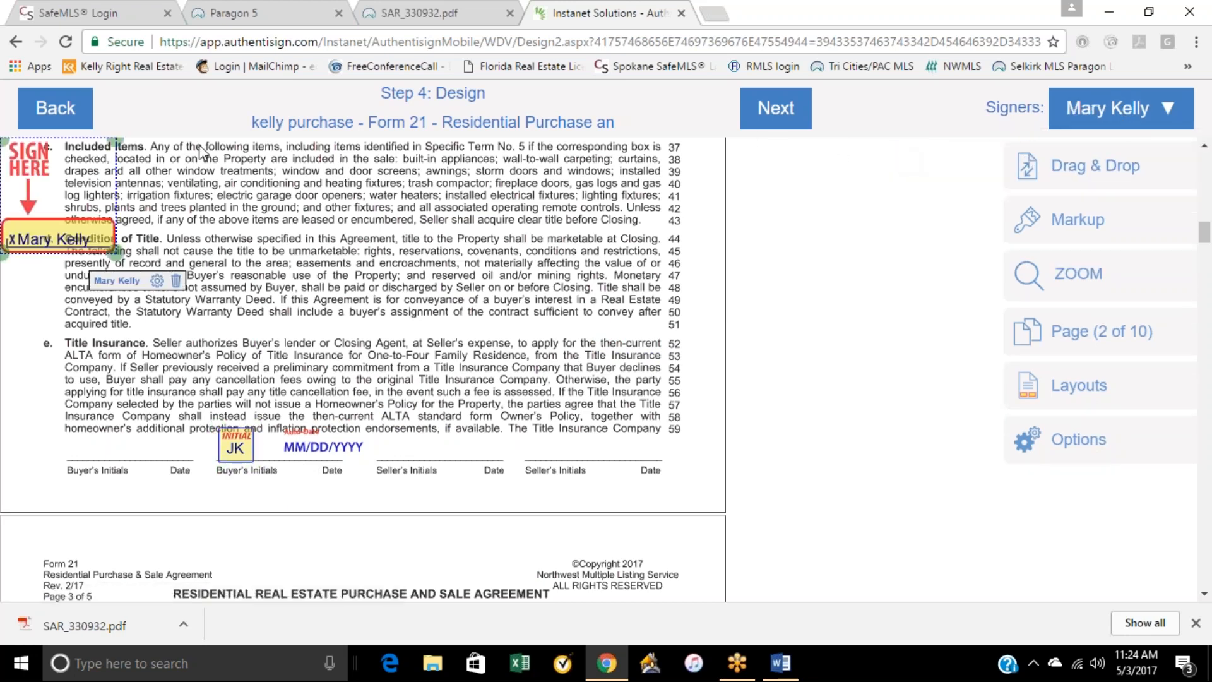
pyautogui.rightClick(55, 175)
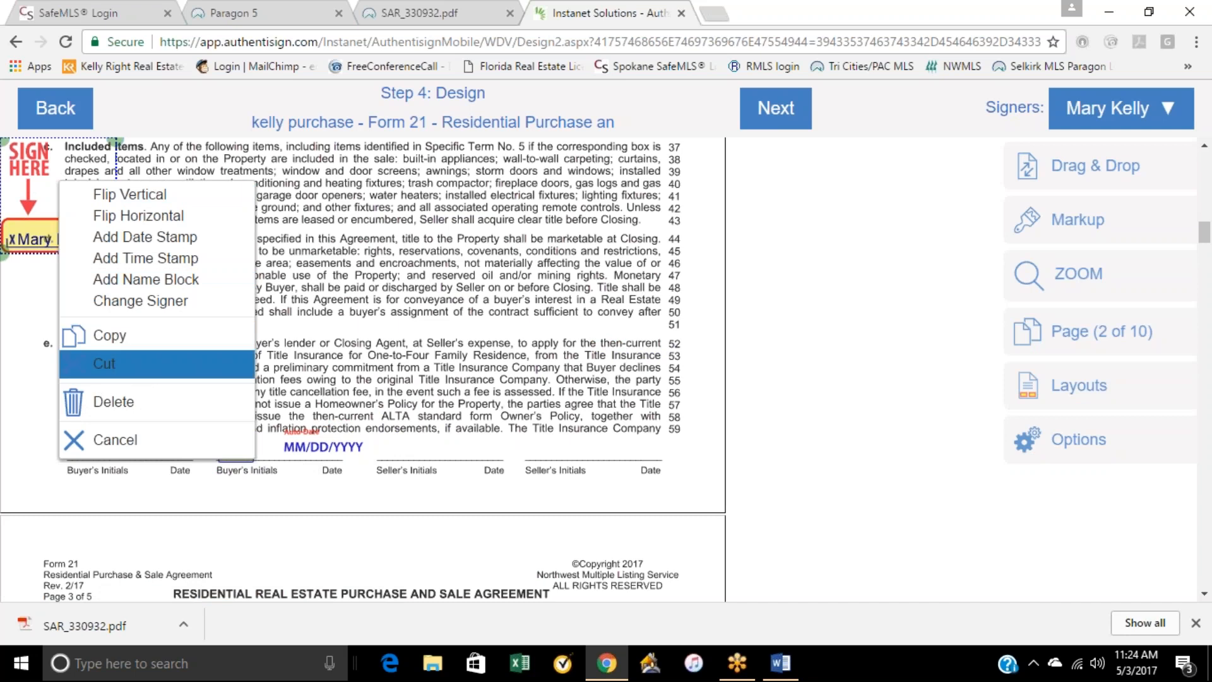
pyautogui.click(137, 401)
# Step: Place an Initial Here block and an auto-date for the selected signer on page 2's first Buyer's Initials line
pyautogui.click(1092, 176)
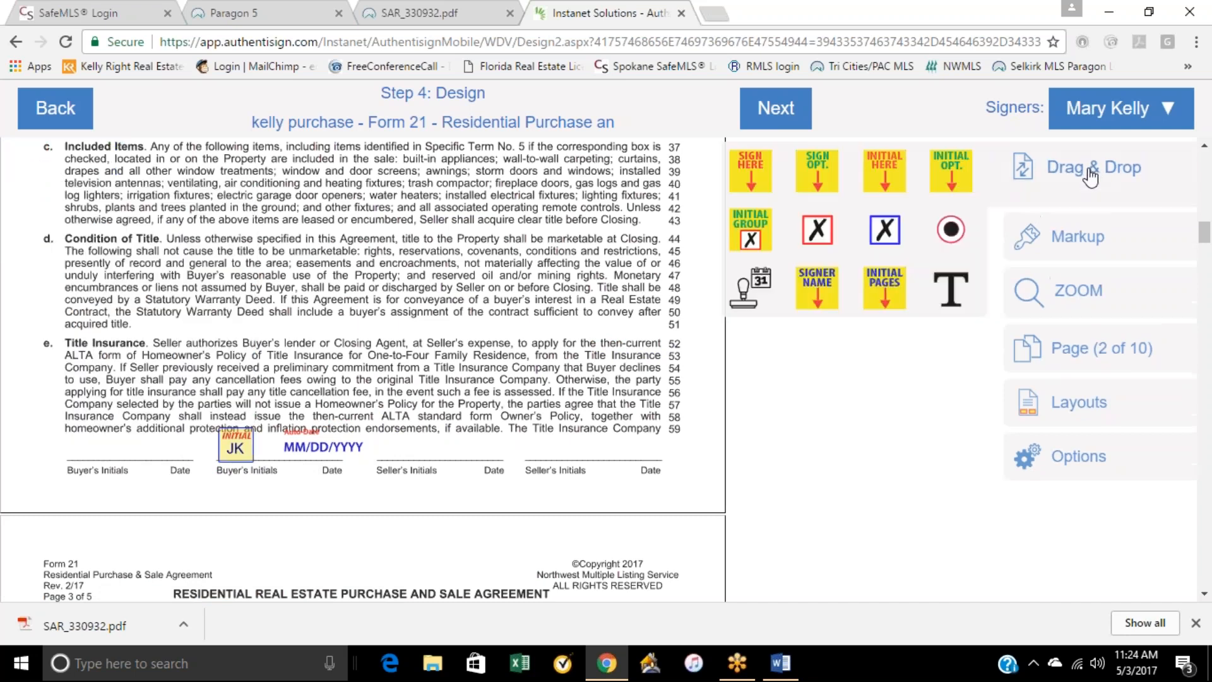
pyautogui.moveTo(884, 169); pyautogui.dragTo(106, 455)
pyautogui.moveTo(768, 289); pyautogui.dragTo(166, 453)
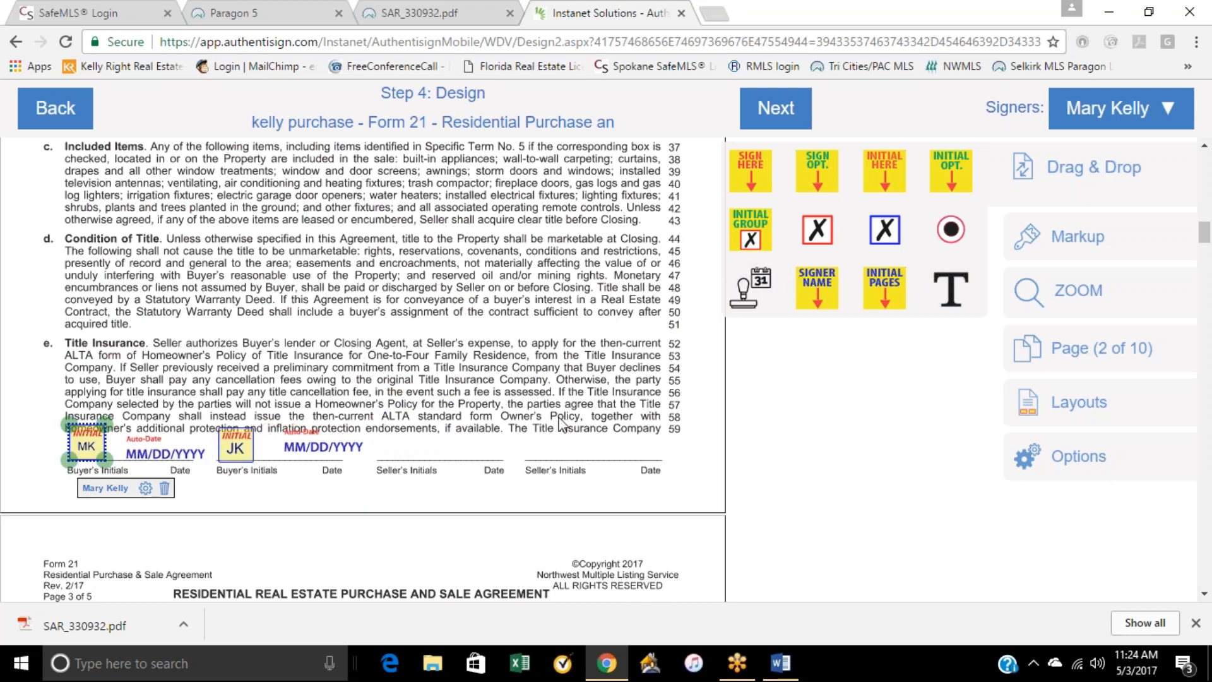
# Step: Look over the remaining document pages and finish the Design step to reach the signing's finalization
pyautogui.scroll(-1, 834, 447)
pyautogui.scroll(-20, 635, 430)
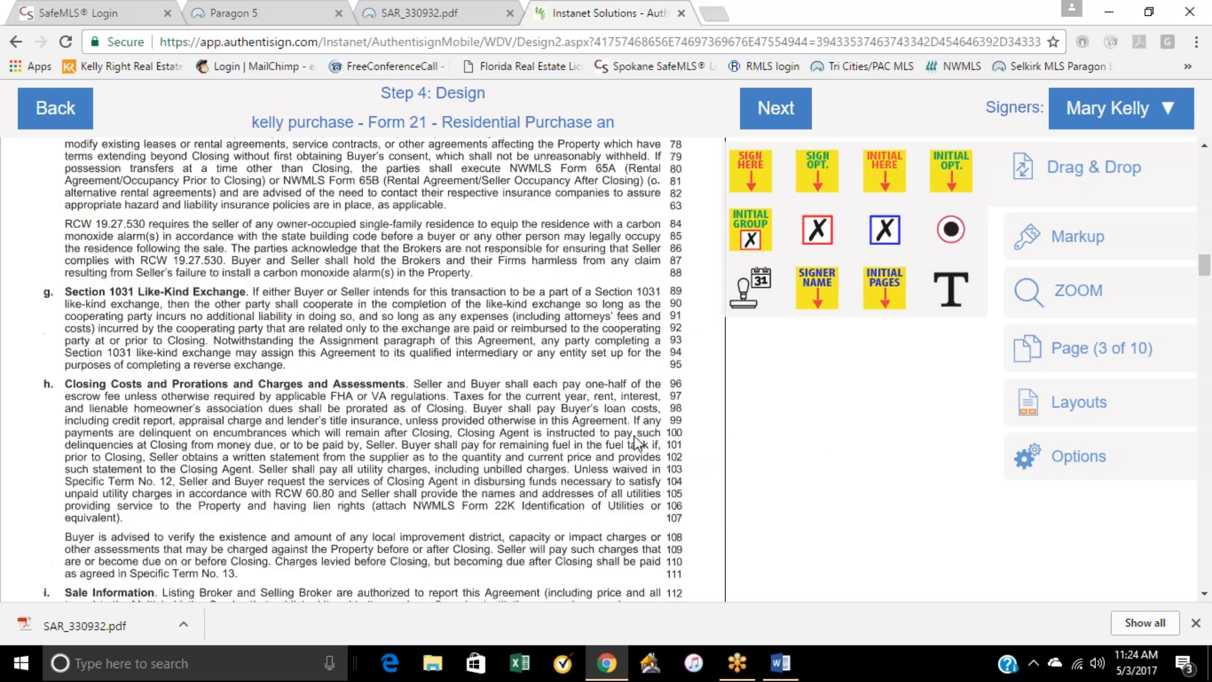
pyautogui.scroll(-10, 640, 432)
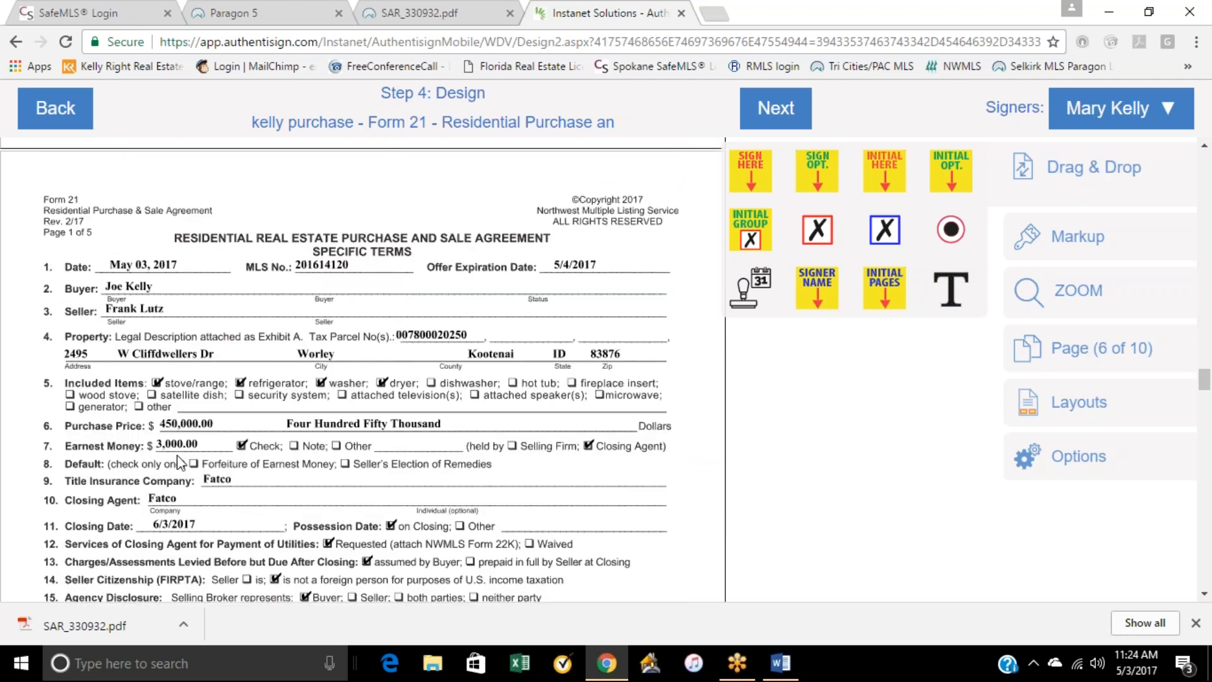
pyautogui.scroll(-15, 366, 373)
pyautogui.scroll(-8, 376, 377)
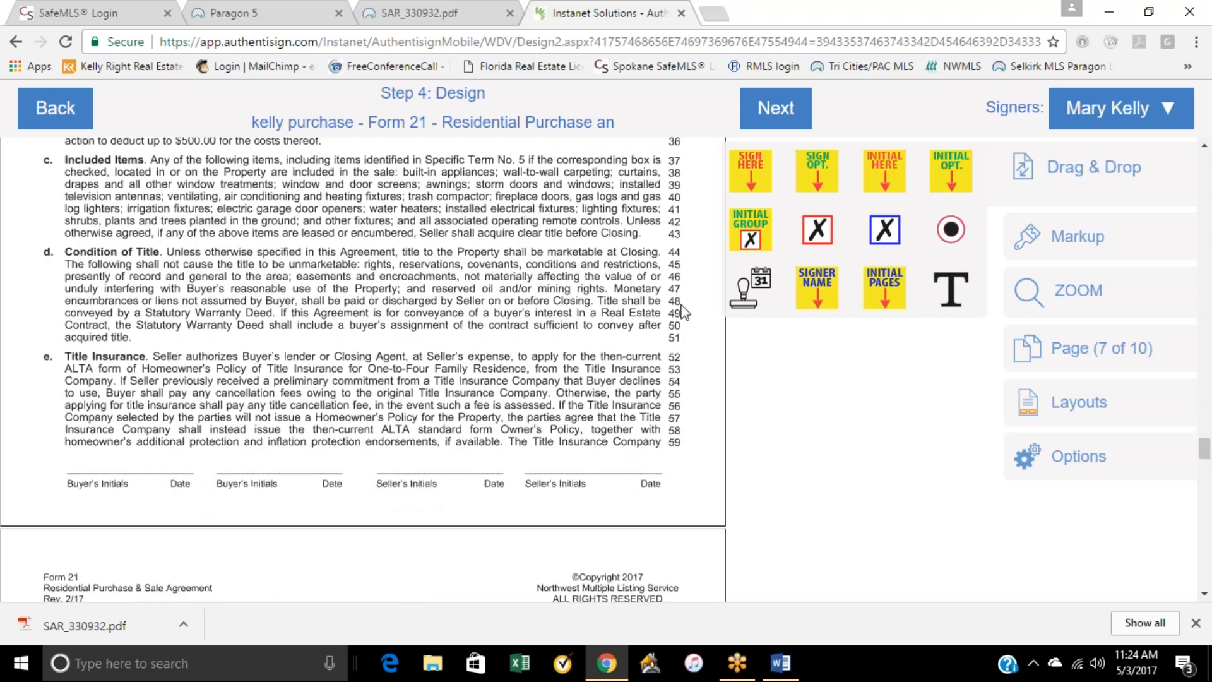
pyautogui.click(775, 112)
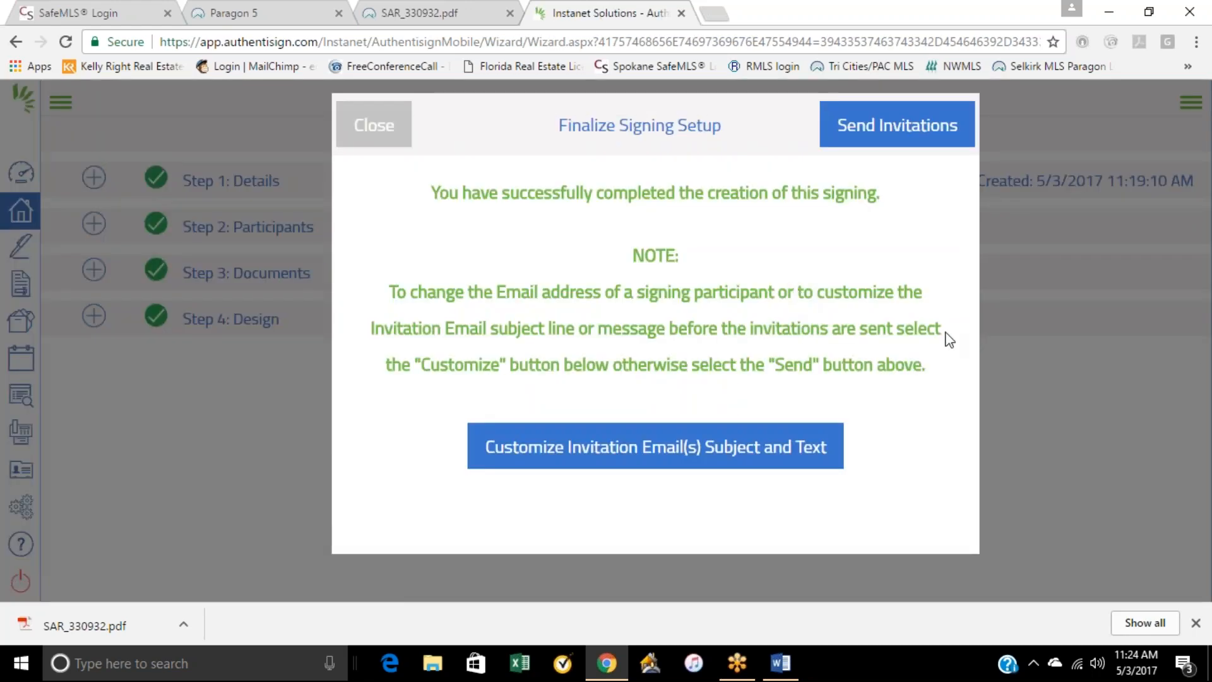
# Step: Customize the invitation emails, giving the second listed signer the subject "oops...had the wrong purchase price in there"
pyautogui.click(600, 455)
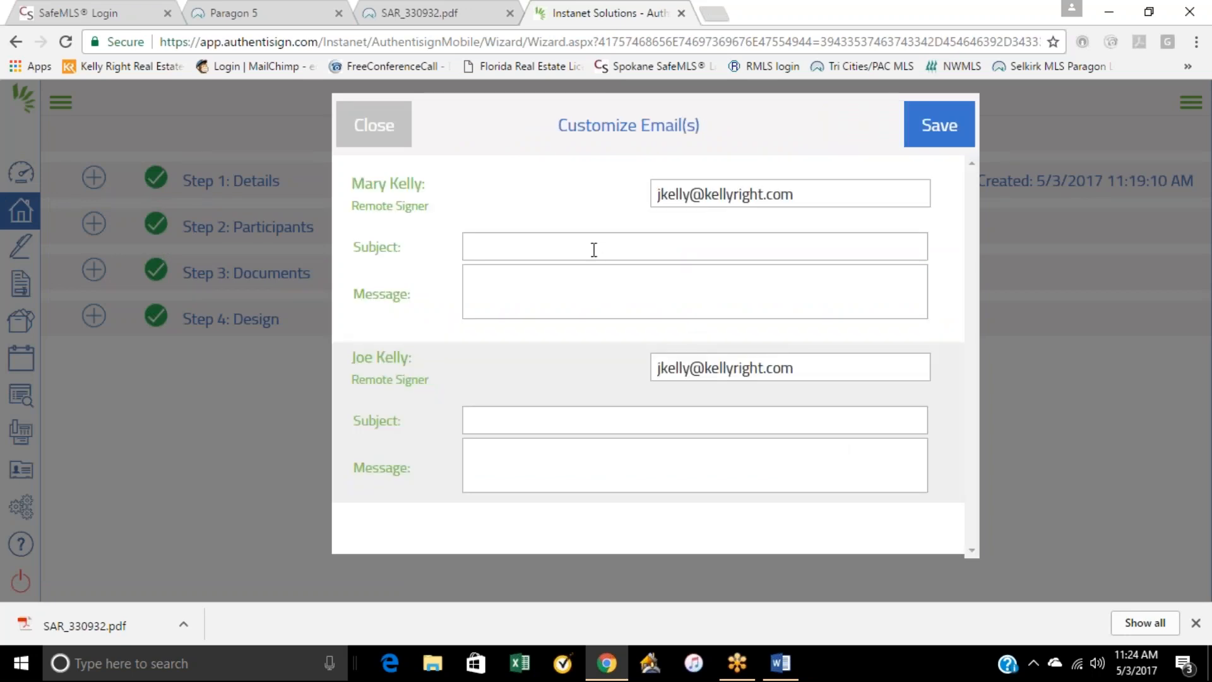
pyautogui.click(511, 421)
pyautogui.write('oops...')
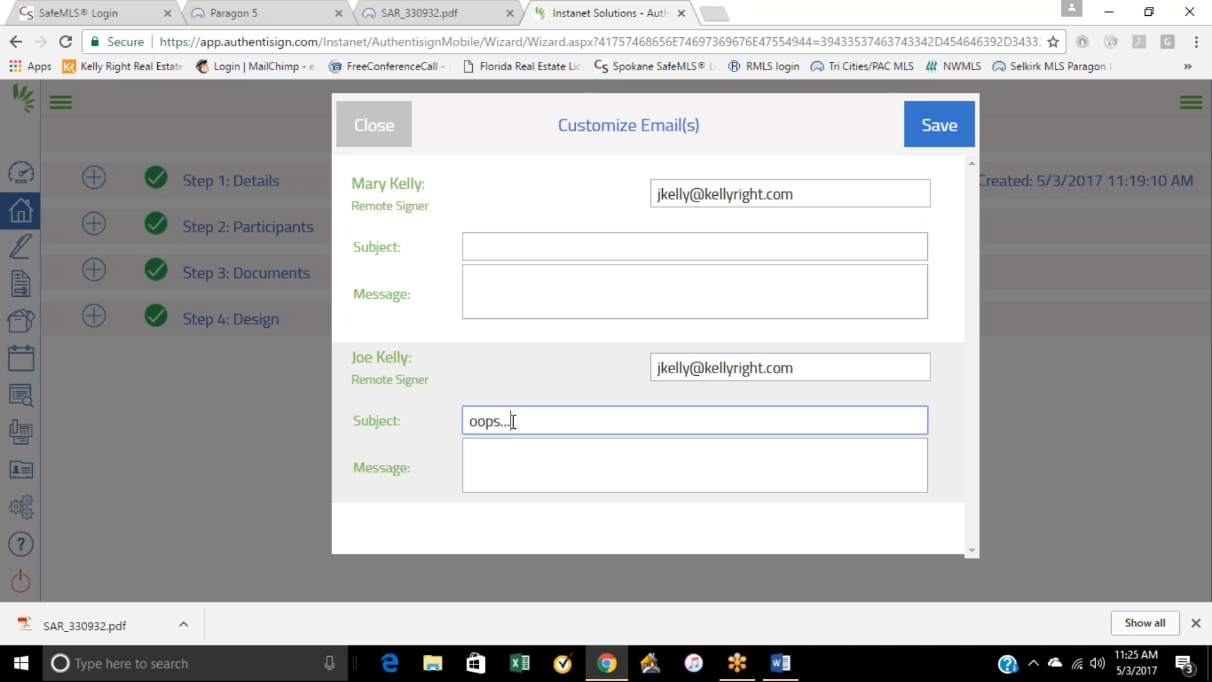
pyautogui.write('had the wrong purchase ')
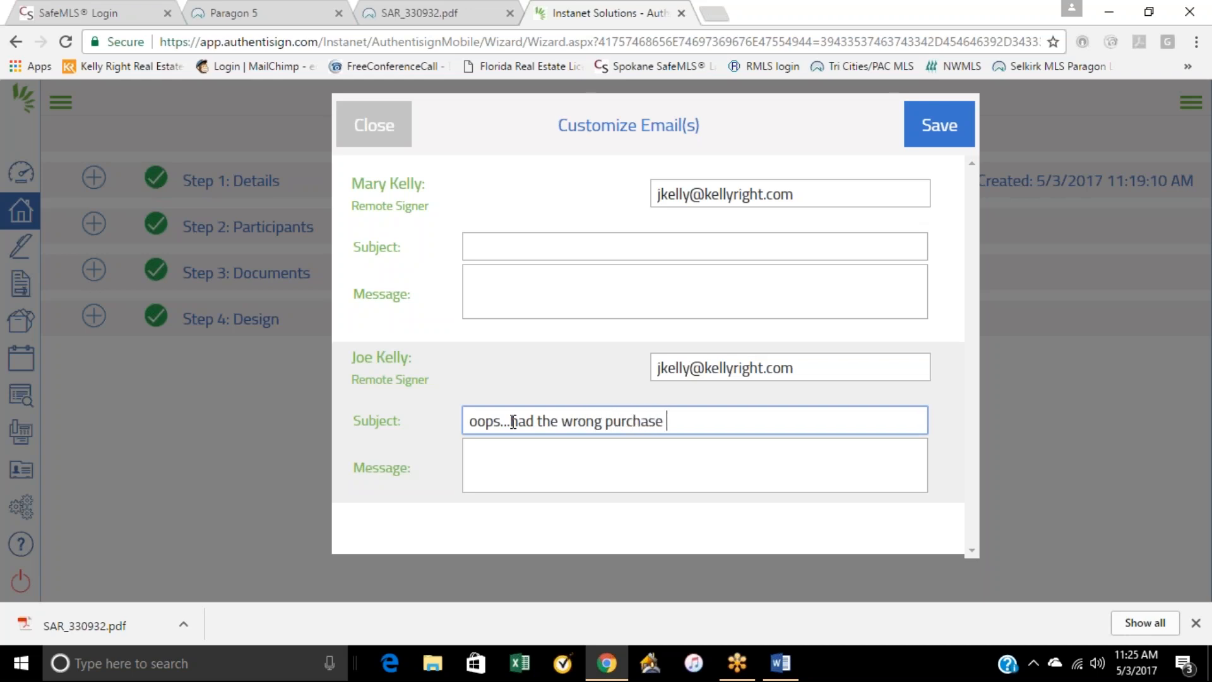
pyautogui.write('price in there')
# Step: Enter the second listed signer's invitation message as "please sign this one to replace the previous PSA"
pyautogui.rightClick(510, 452)
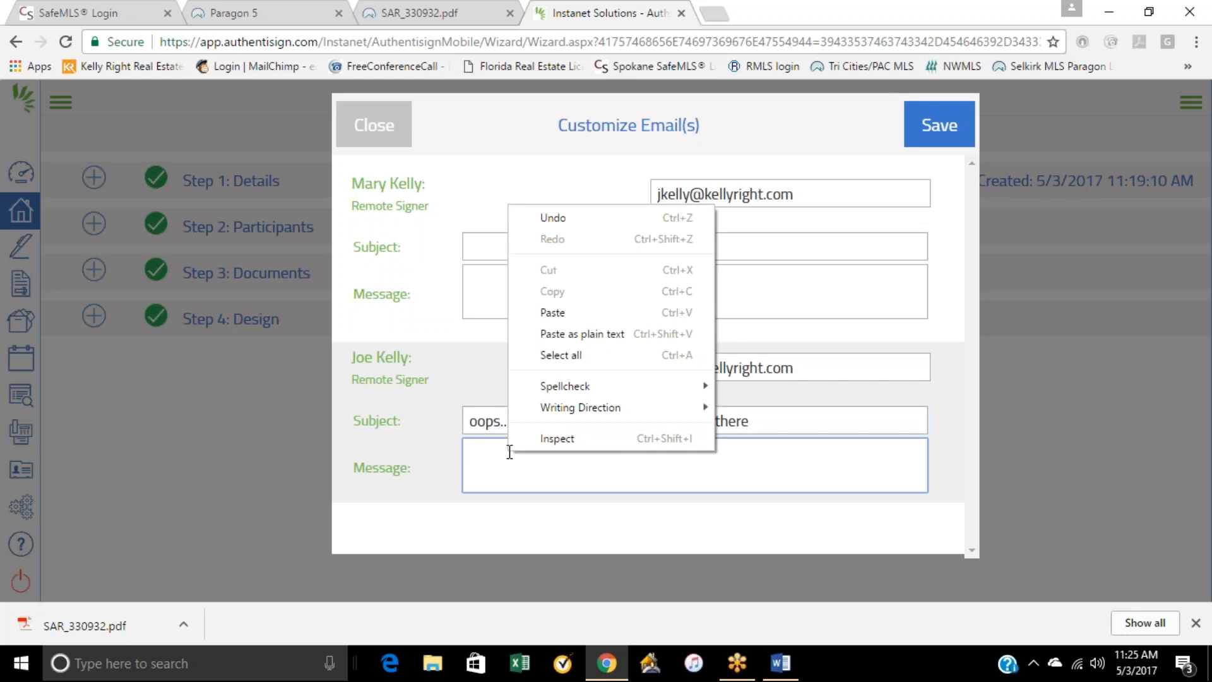
pyautogui.write('pleas')
pyautogui.press('BackSpace')
pyautogui.press('BackSpace')
pyautogui.press('BackSpace')
pyautogui.press('BackSpace')
pyautogui.press('BackSpace')
pyautogui.press('BackSpace')
pyautogui.press('BackSpace')
pyautogui.press('BackSpace')
pyautogui.press('BackSpace')
pyautogui.press('BackSpace')
pyautogui.press('BackSpace')
pyautogui.press('BackSpace')
pyautogui.press('BackSpace')
pyautogui.press('BackSpace')
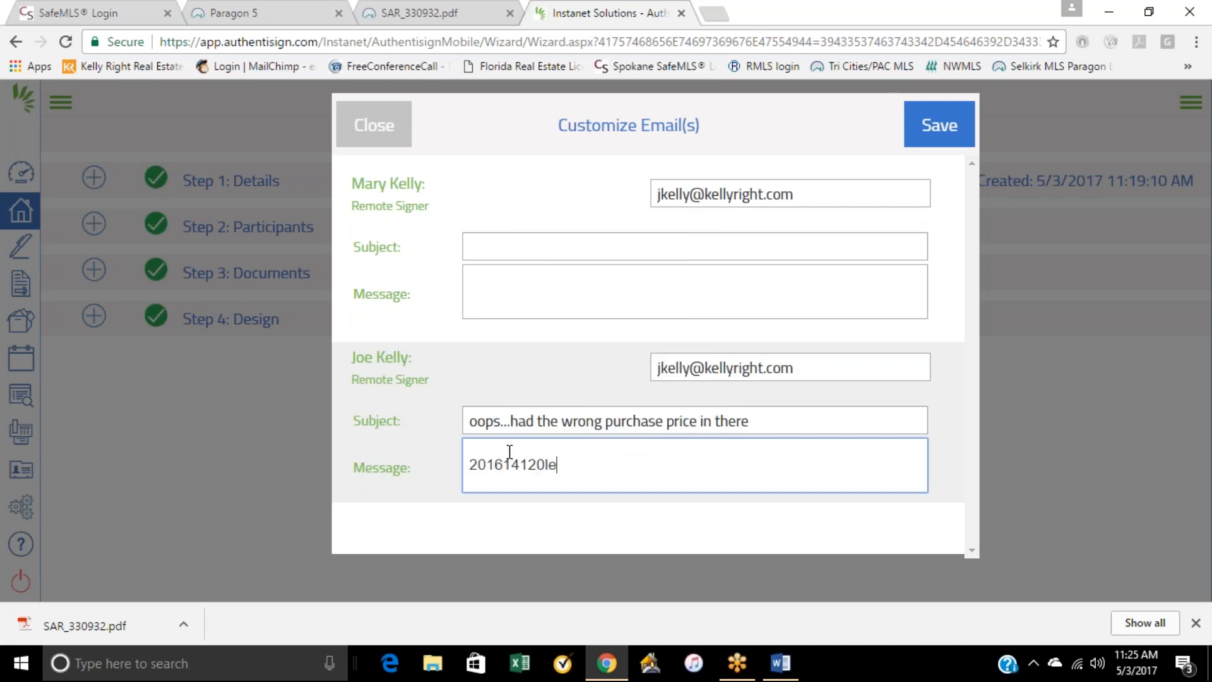
pyautogui.write('please sign this')
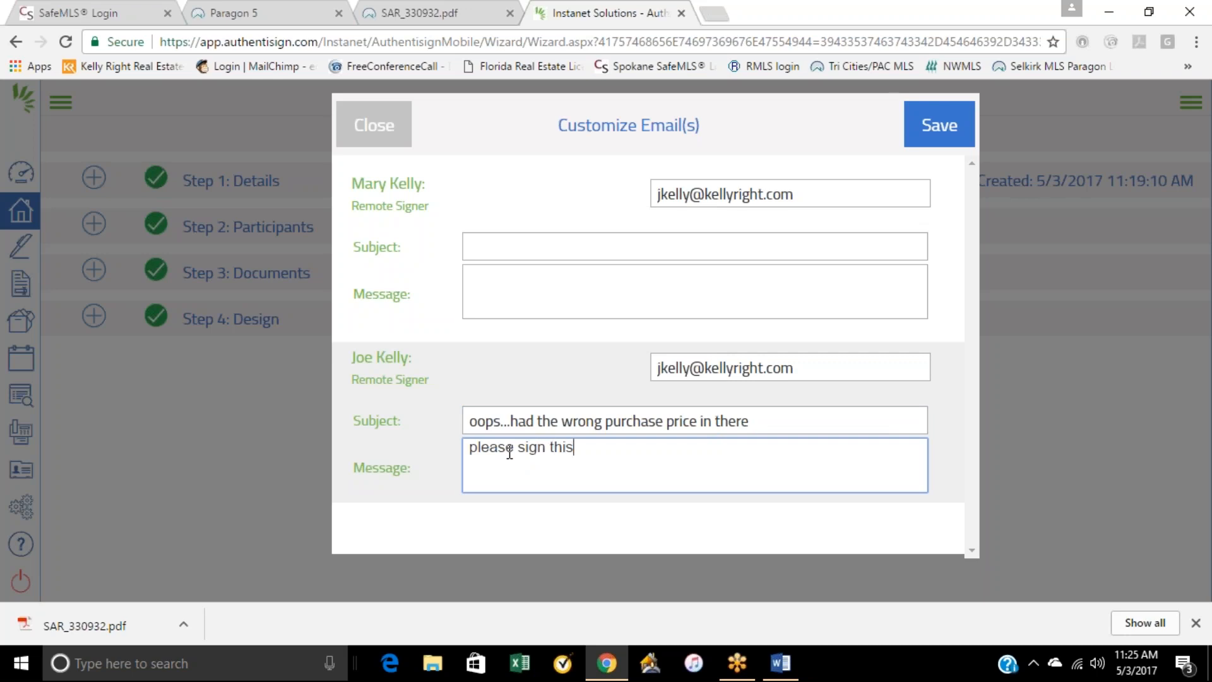
pyautogui.write(' one to replace the previous')
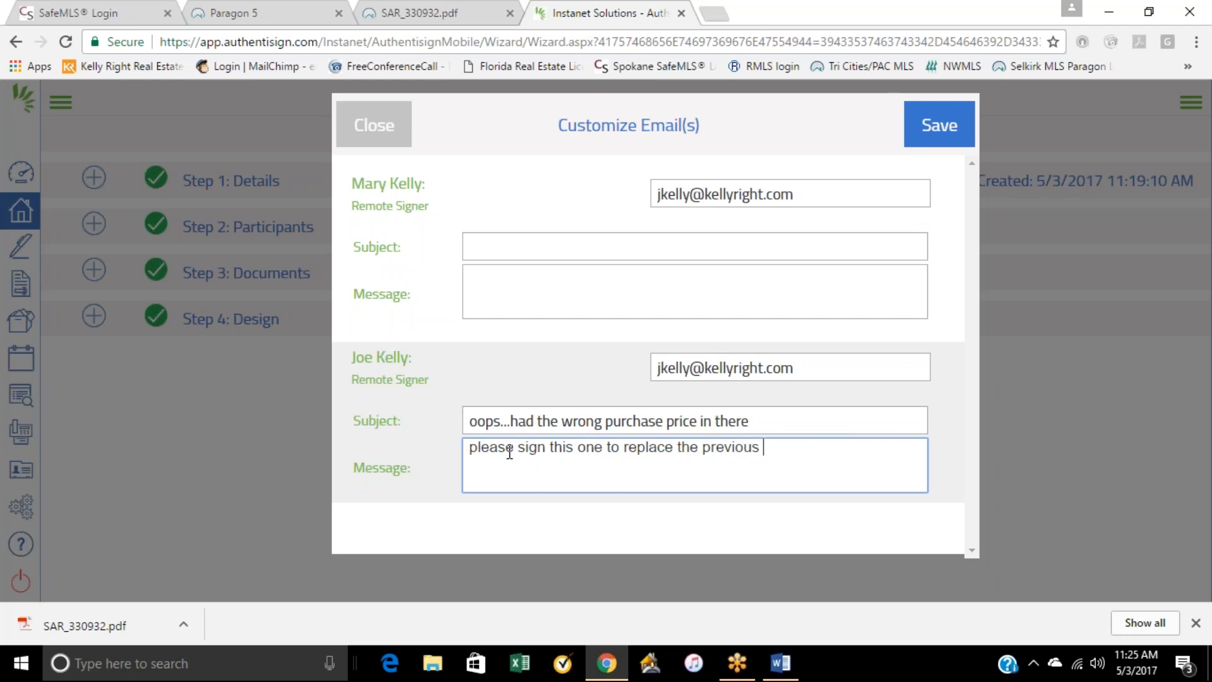
pyautogui.write(' PSA')
# Step: Save the customized invitation emails and send the signing invitations, acknowledging the confirmation
pyautogui.click(934, 140)
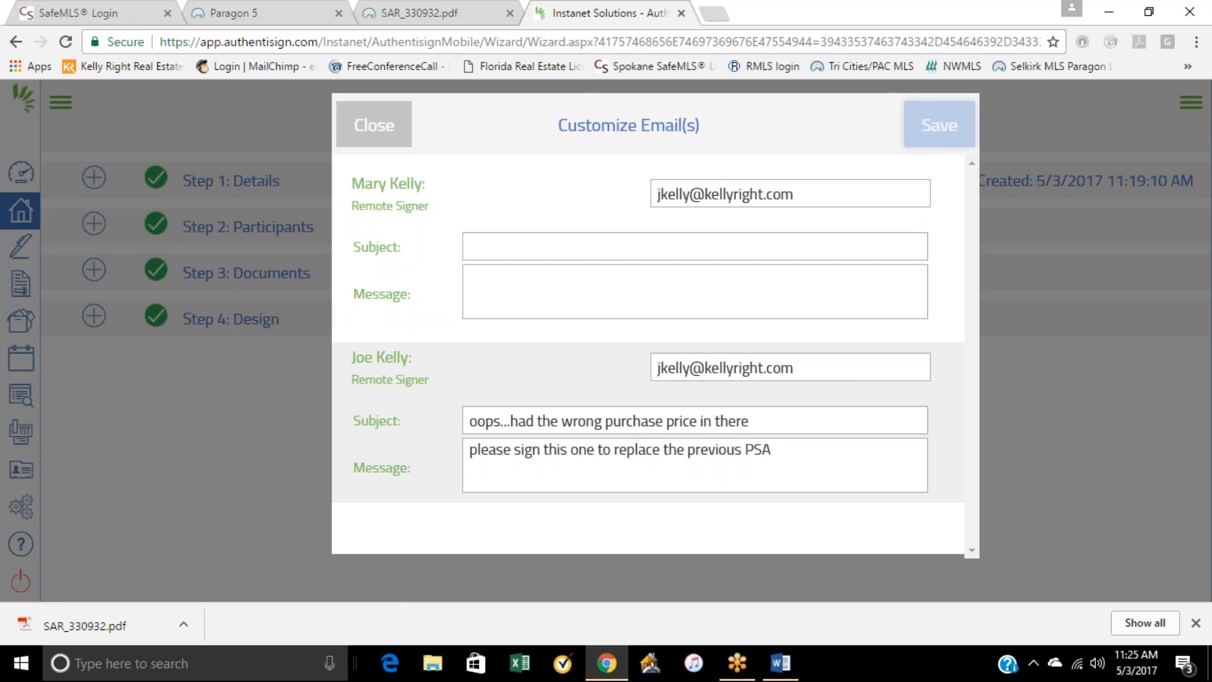
pyautogui.click(897, 125)
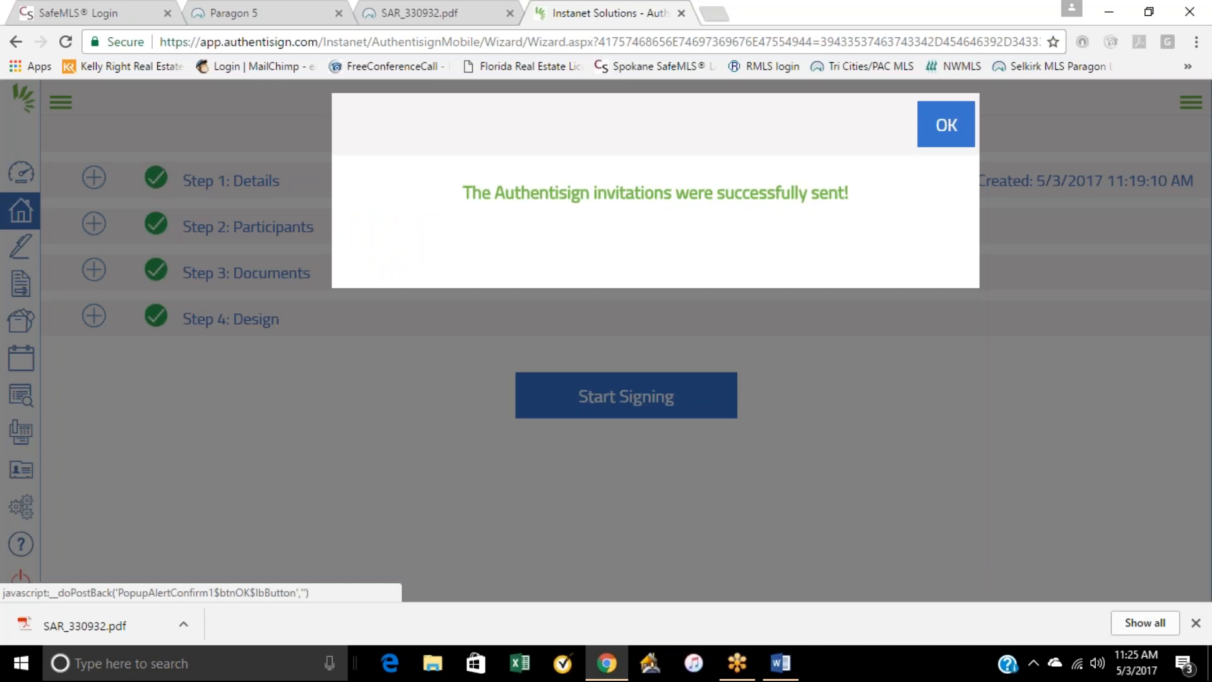
pyautogui.click(933, 130)
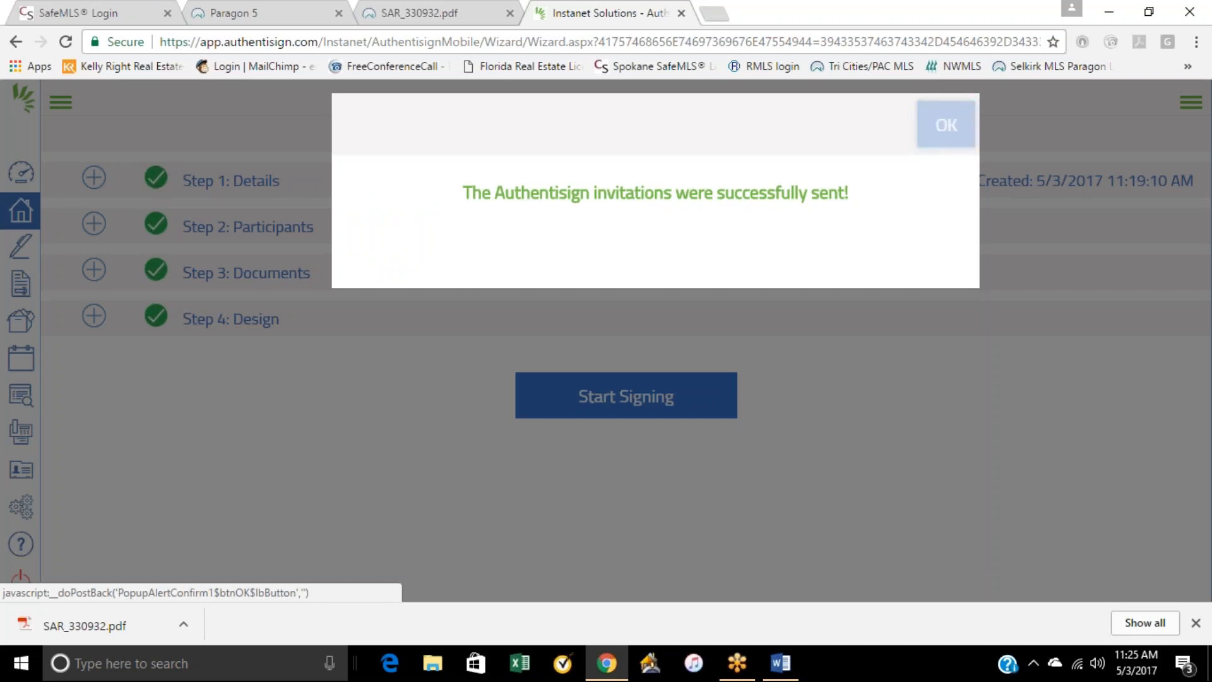
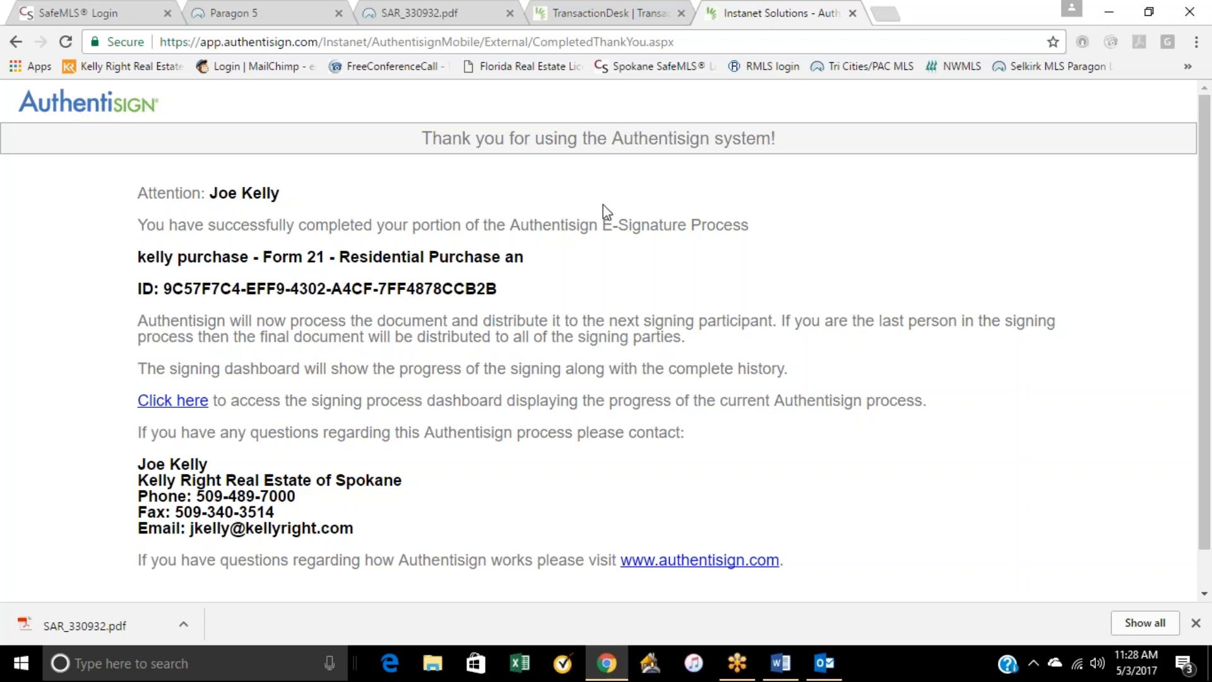
# Step: Return to TransactionDesk and open the Form 21 signing's details to check its participant status and document versions
pyautogui.click(570, 13)
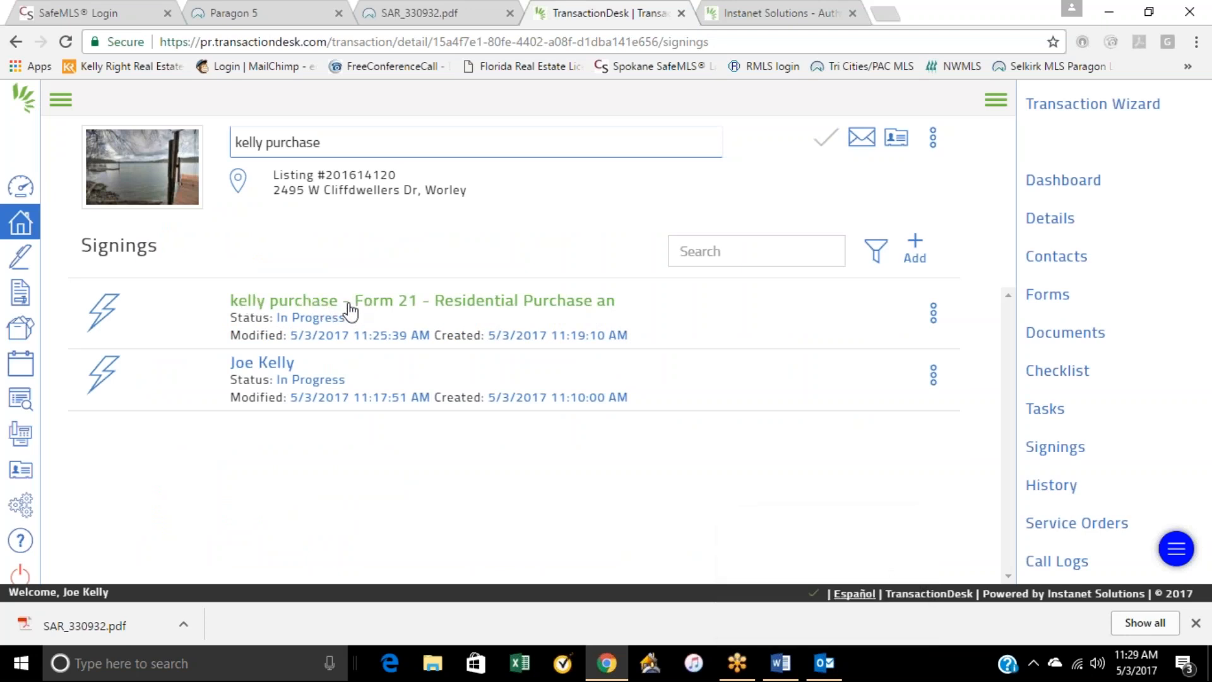
pyautogui.click(349, 304)
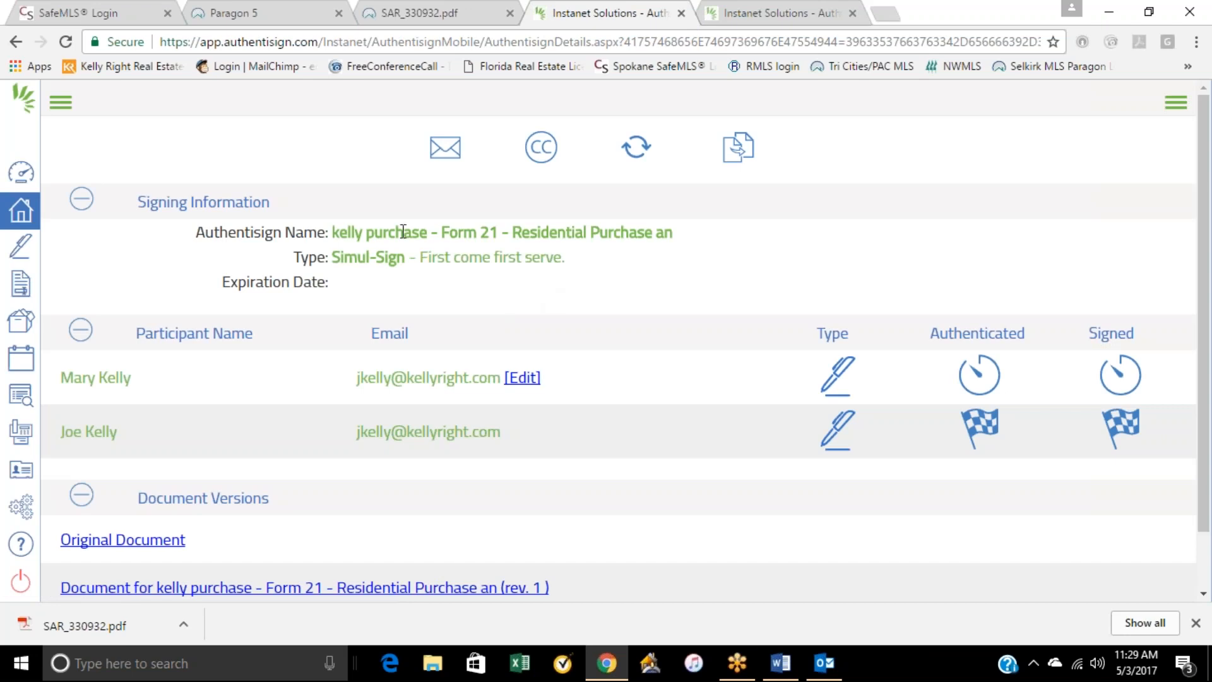
pyautogui.scroll(-1, 187, 536)
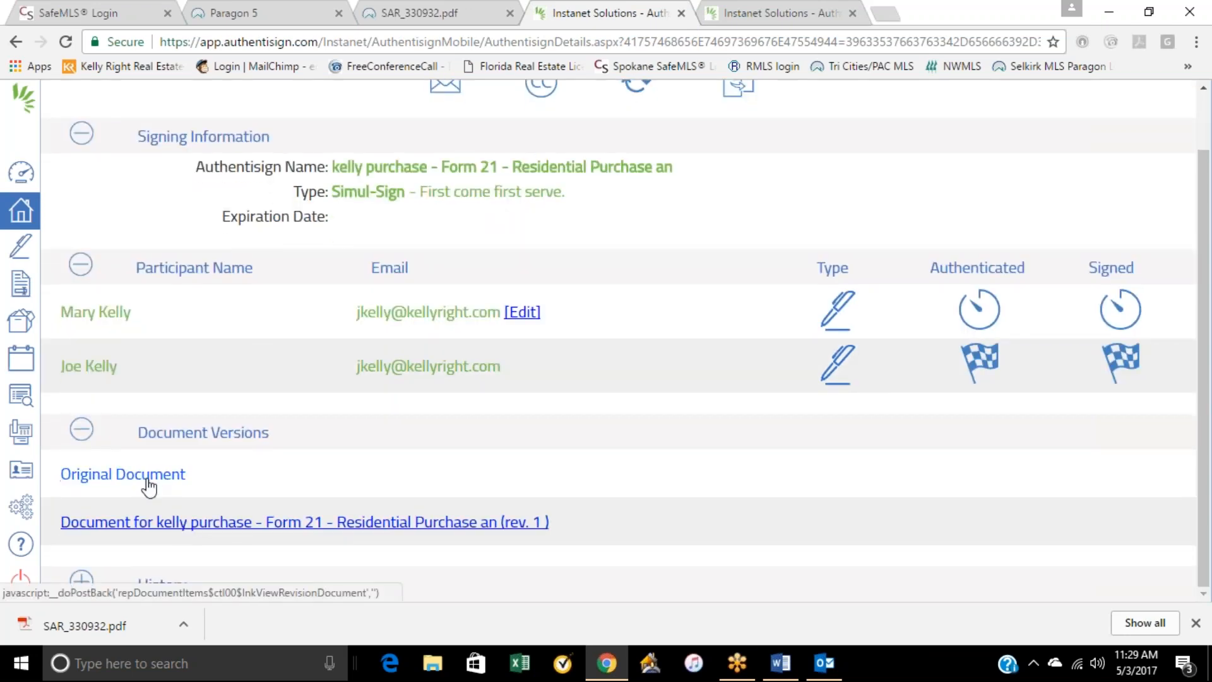
pyautogui.click(1186, 34)
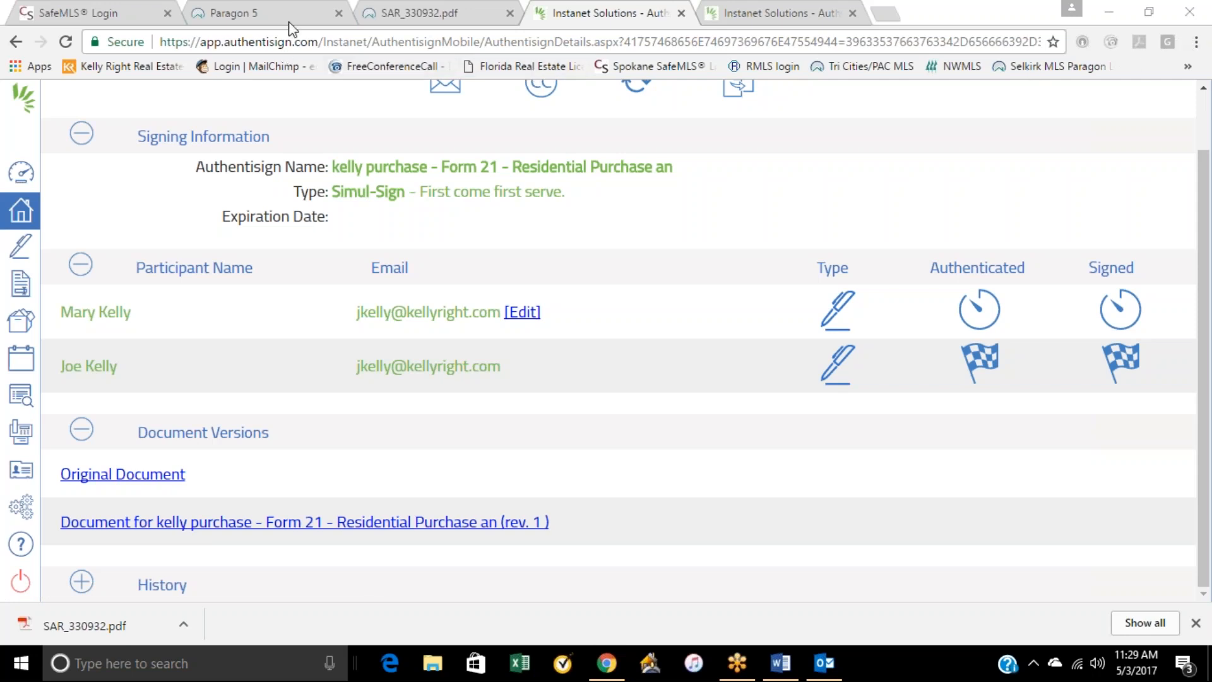
pyautogui.moveTo(625, 259); pyautogui.dragTo(650, 261)
pyautogui.click(651, 260)
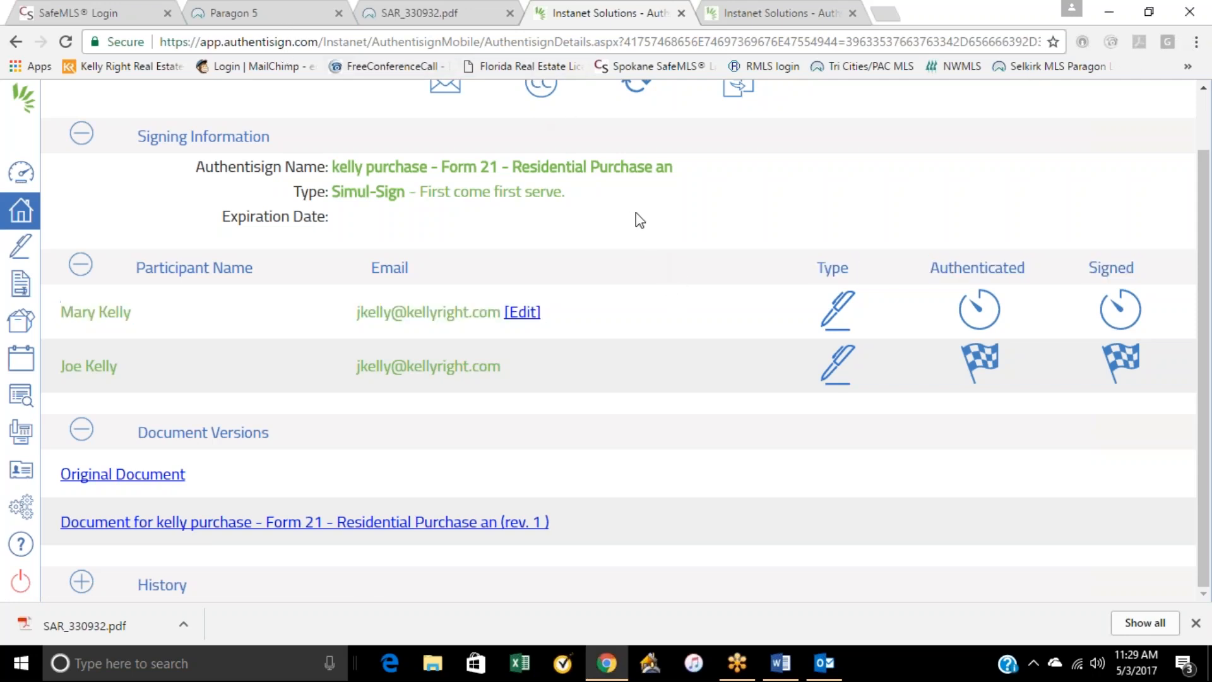
pyautogui.scroll(1, 636, 218)
# Step: Open the purchase transaction for the Worley property from the transactions list and look over its Transaction Dashboard
pyautogui.click(11, 218)
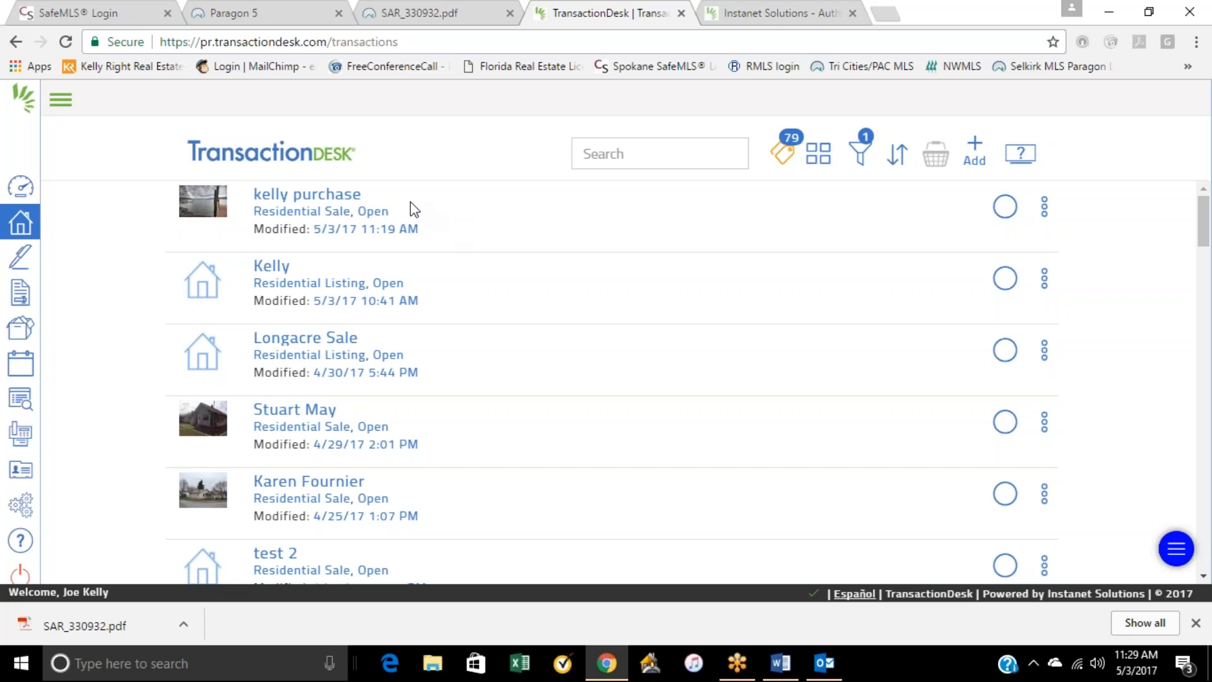
pyautogui.click(325, 205)
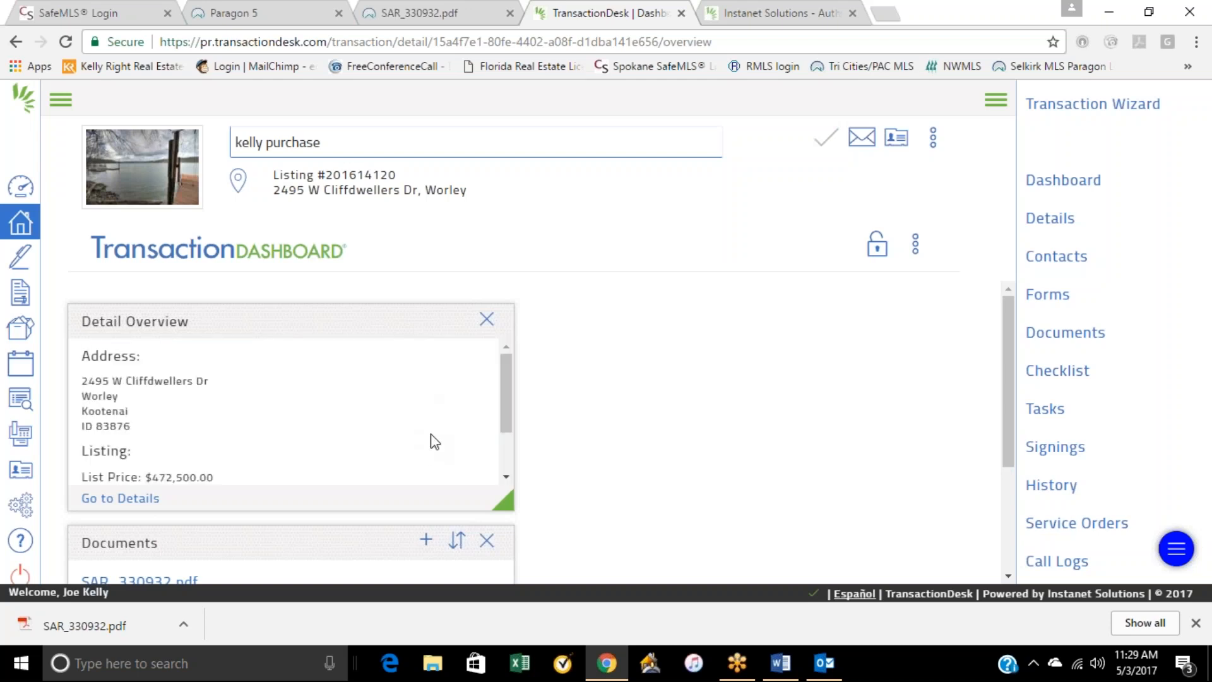
pyautogui.scroll(-3, 386, 440)
pyautogui.scroll(3, 385, 440)
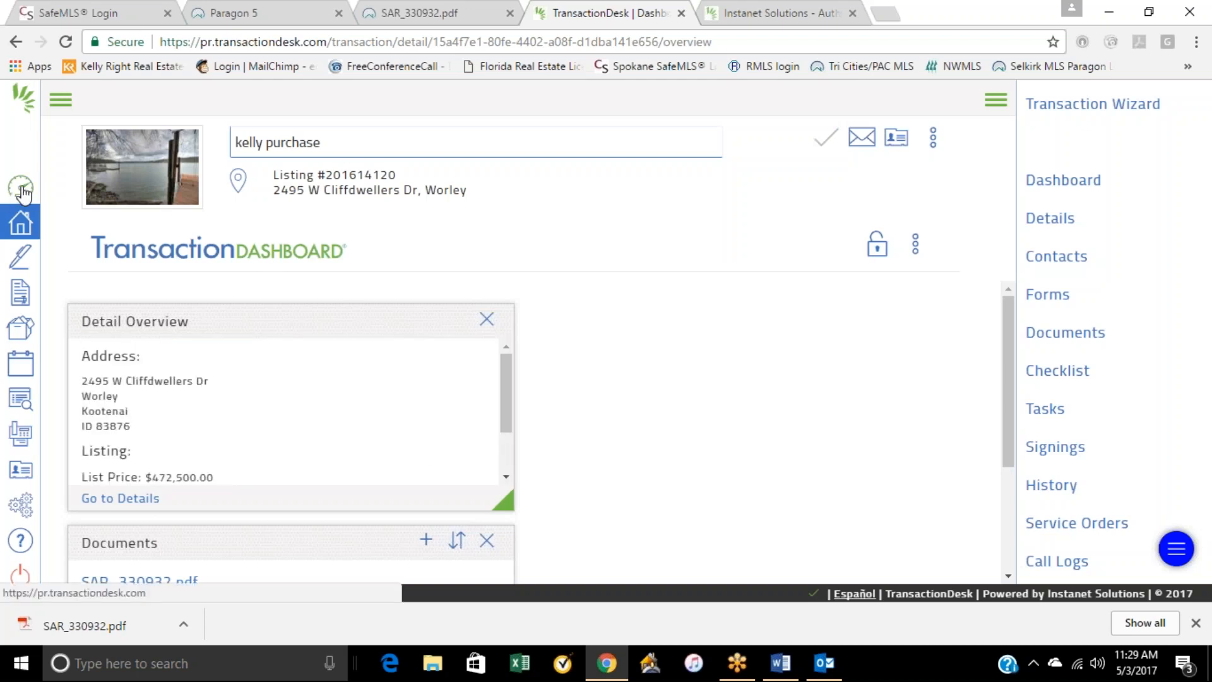
# Step: Go to the Agent Dashboard and look over its transactions, forms, documents and Authentisign sections
pyautogui.click(21, 189)
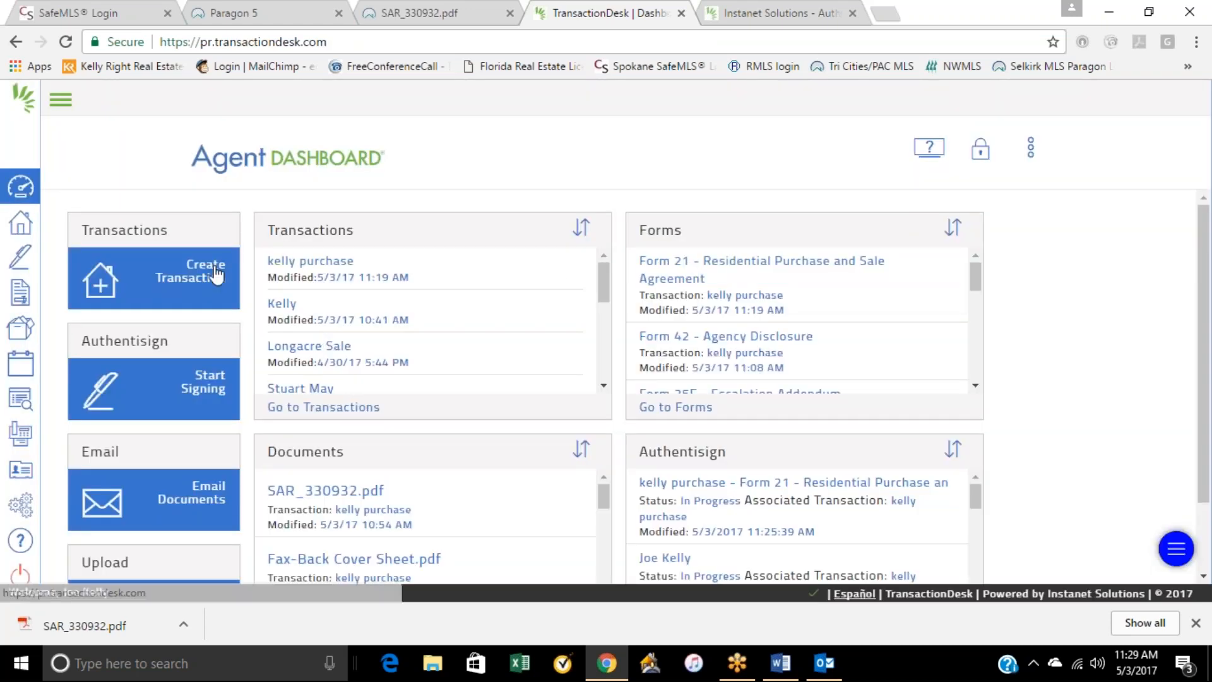
pyautogui.scroll(-2, 218, 512)
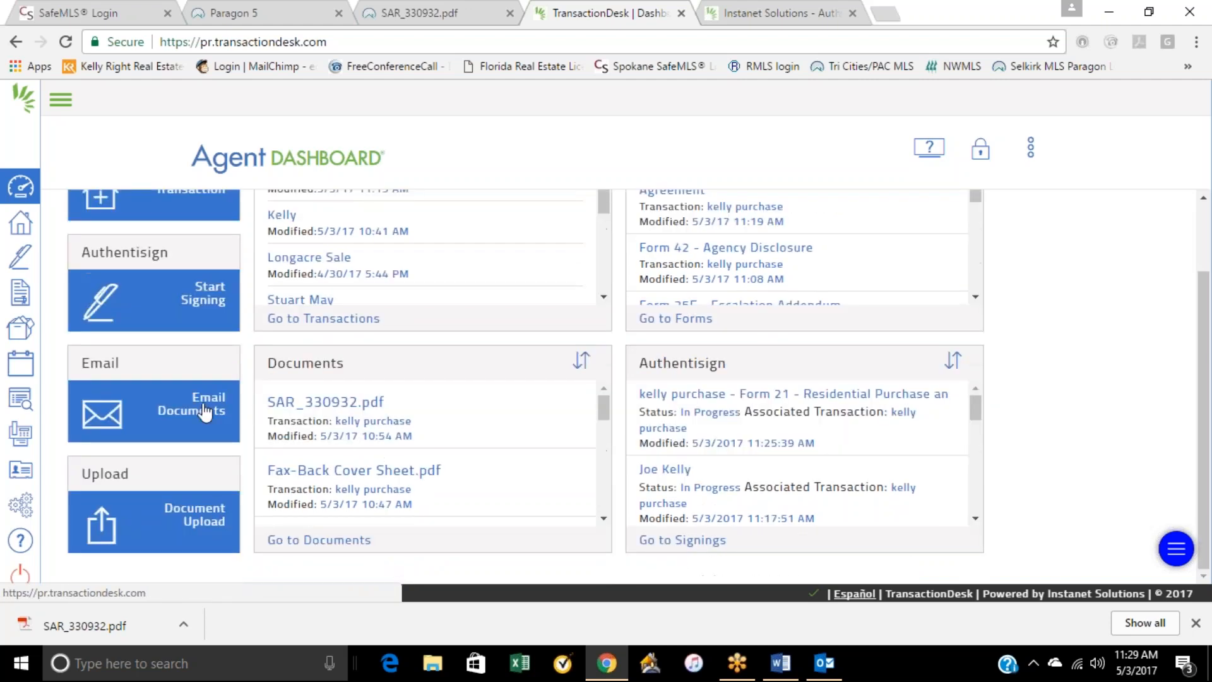
pyautogui.scroll(2, 252, 504)
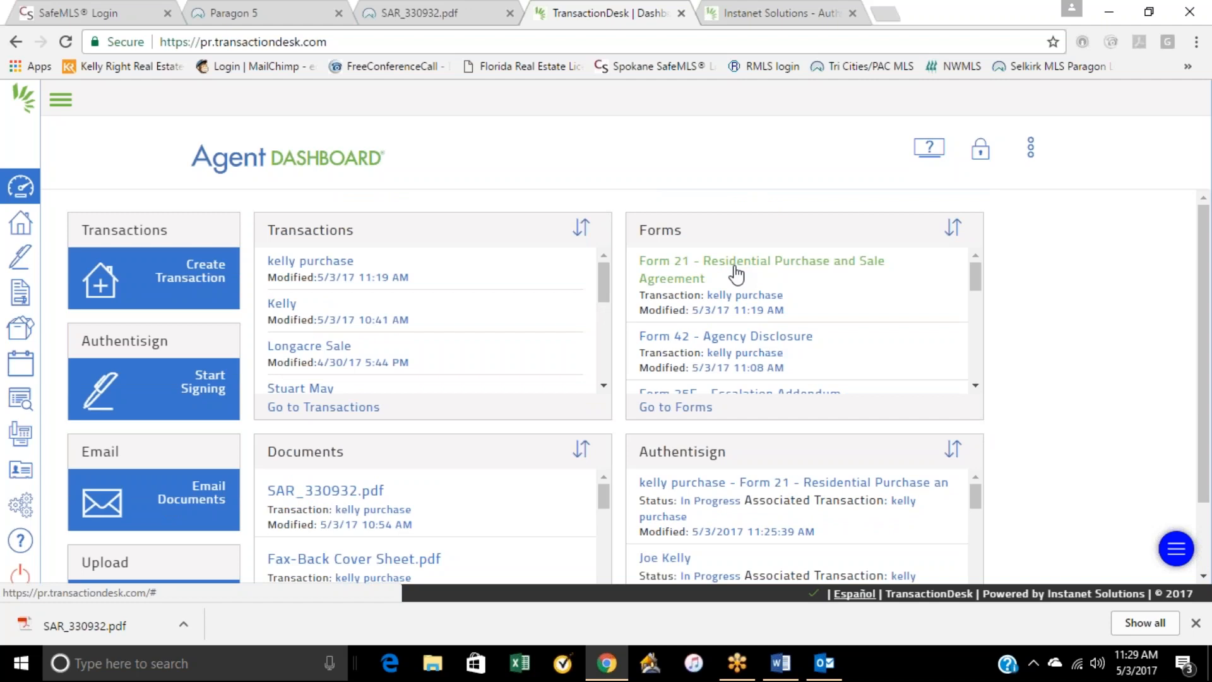
pyautogui.scroll(-2, 751, 429)
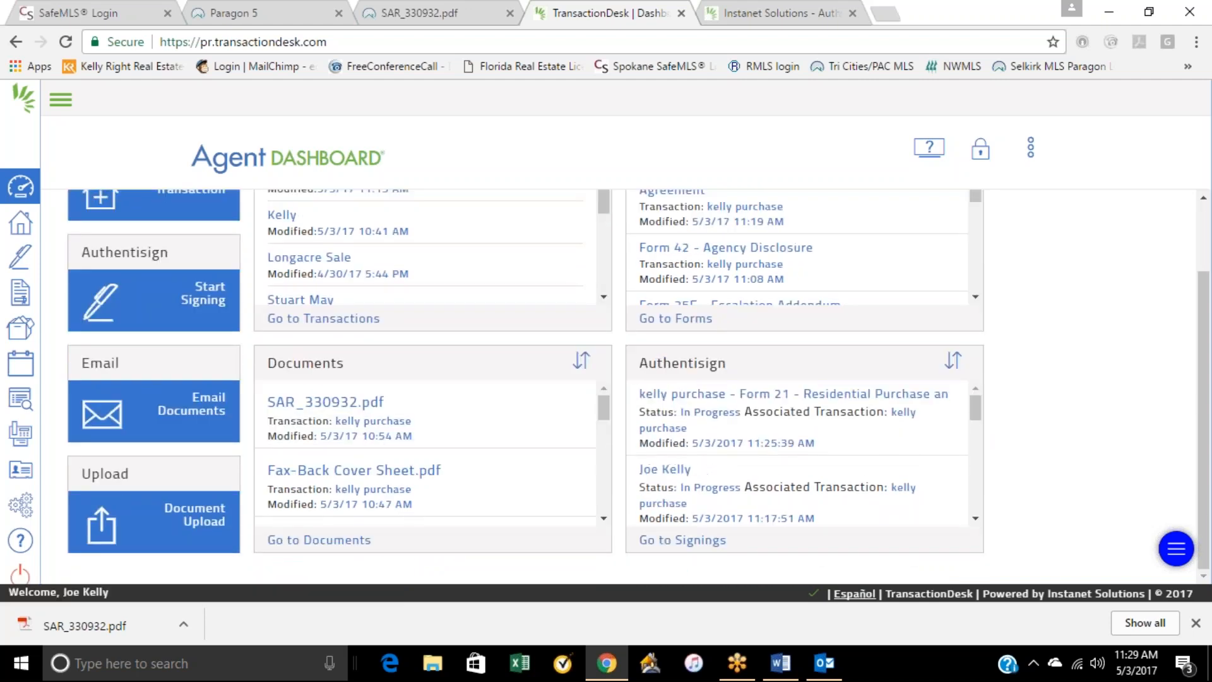
# Step: Open the Form 21 signing from the Agent Dashboard and preview its rev. 1 document
pyautogui.click(698, 394)
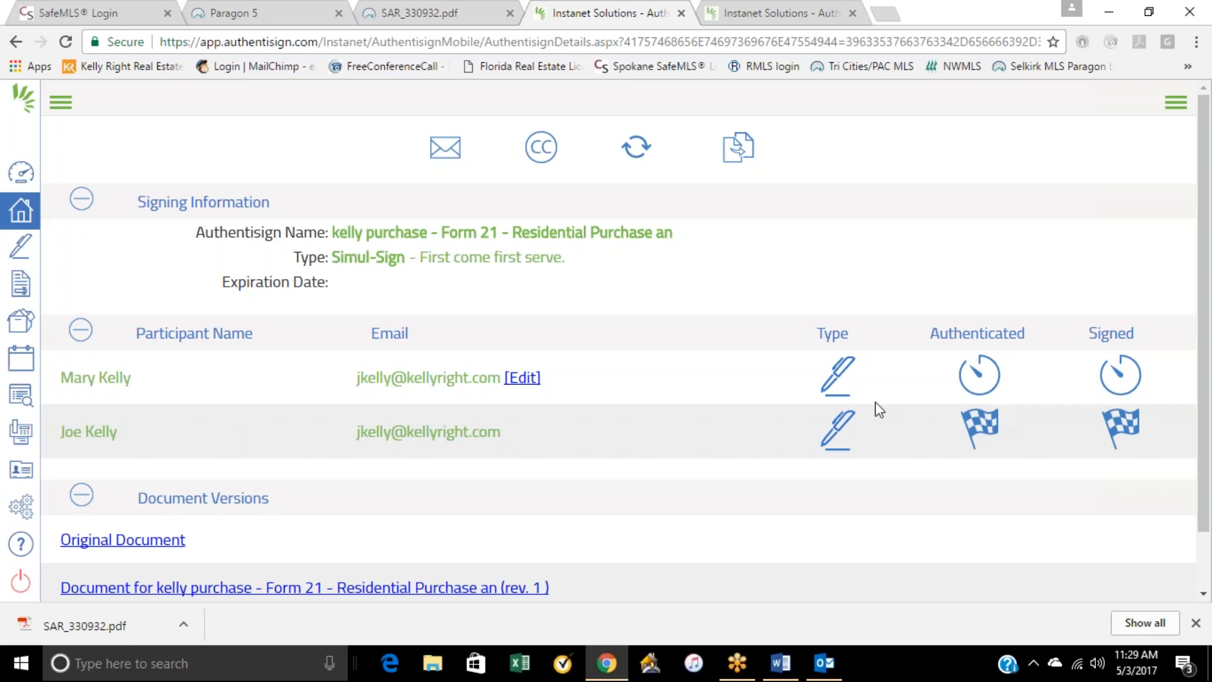
pyautogui.scroll(-1, 358, 554)
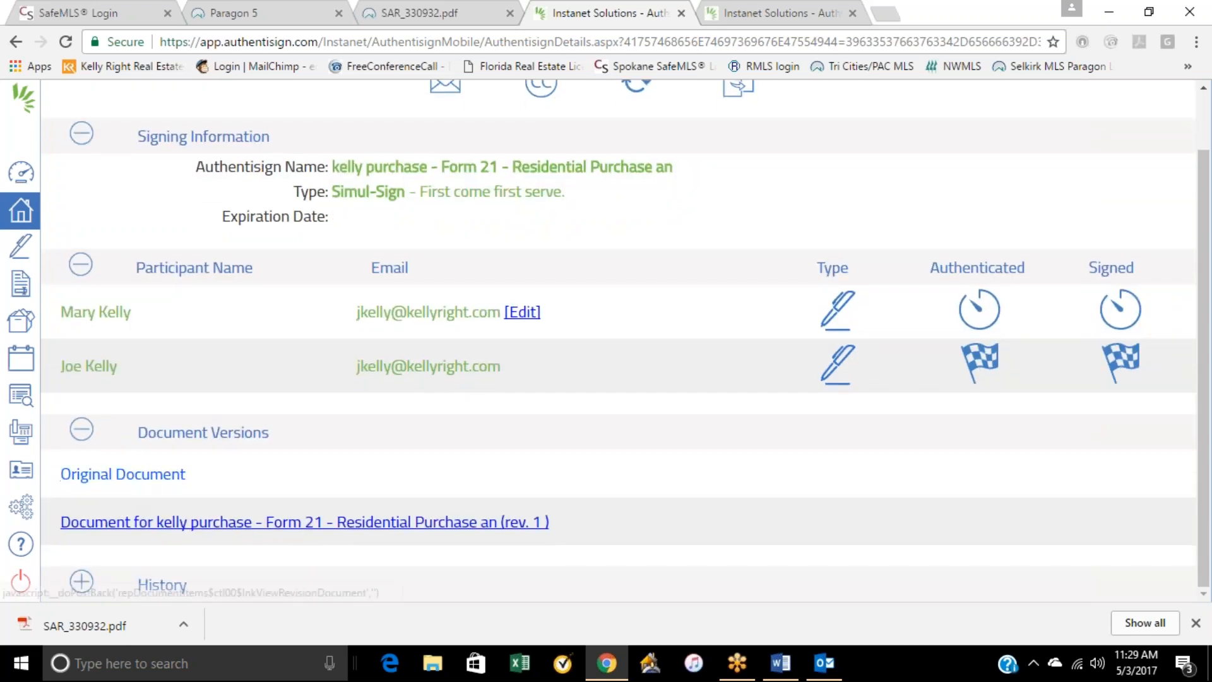
pyautogui.click(189, 522)
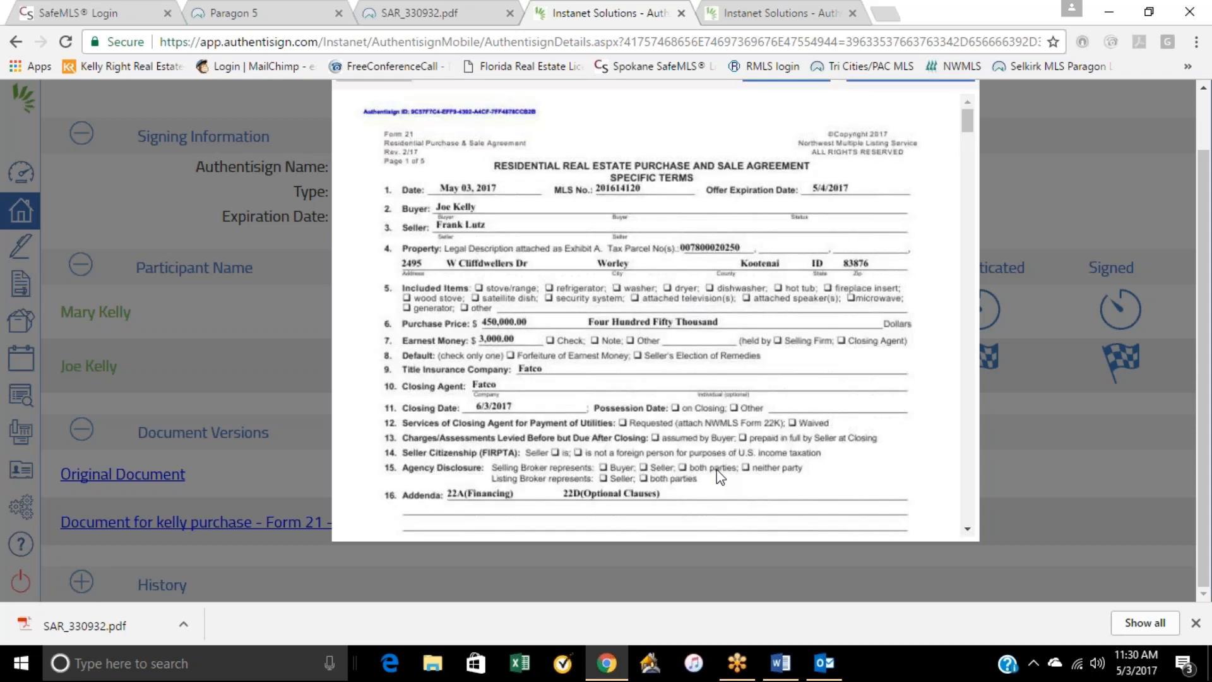
# Step: Look through the previewed purchase and sale agreement, checking the buyer's signature and the following pages
pyautogui.scroll(-4, 694, 442)
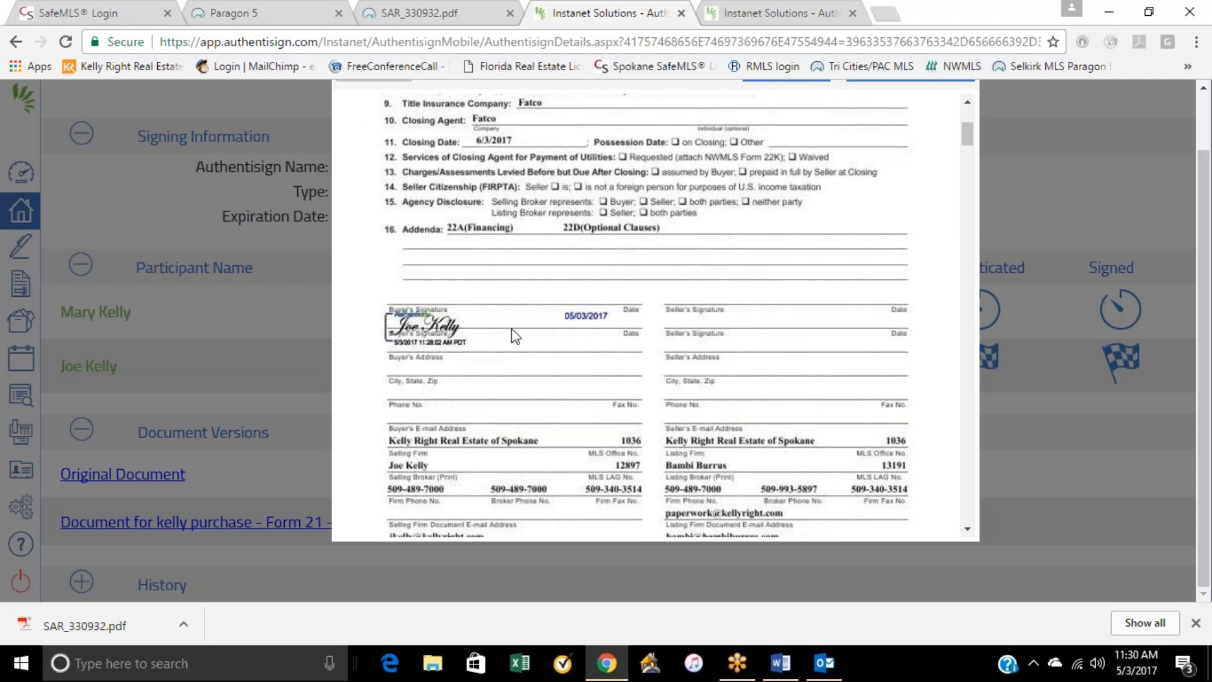
pyautogui.scroll(3, 510, 328)
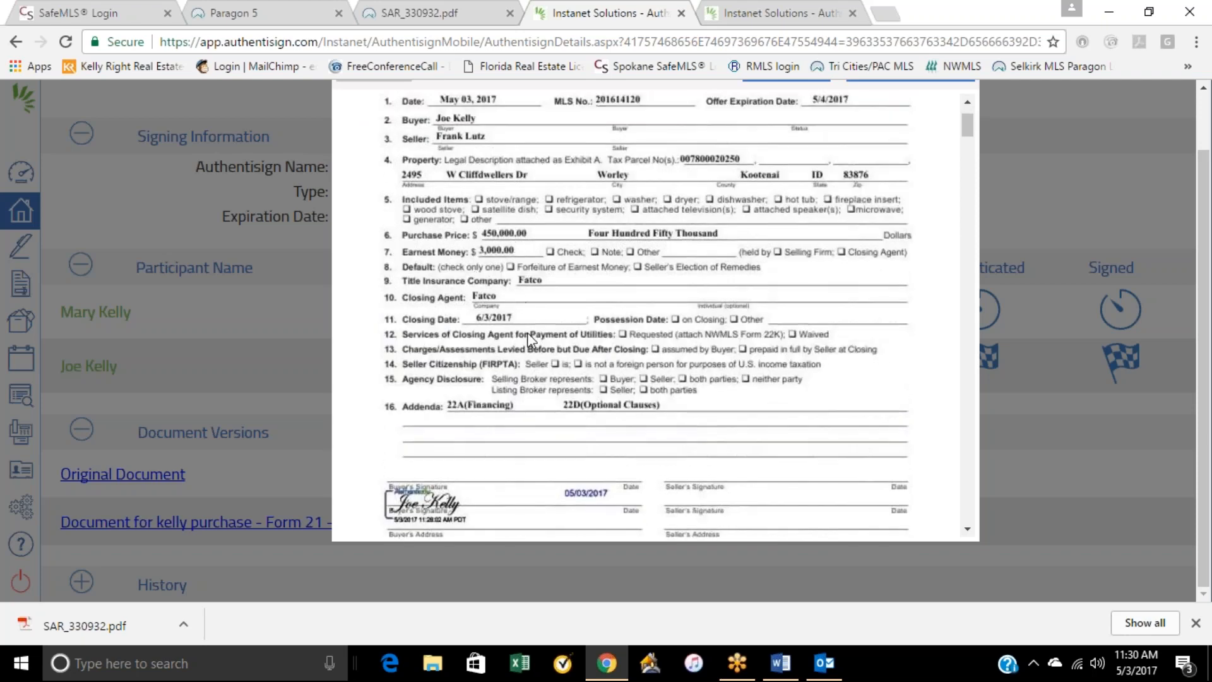
pyautogui.scroll(-3, 499, 337)
pyautogui.scroll(-2, 608, 318)
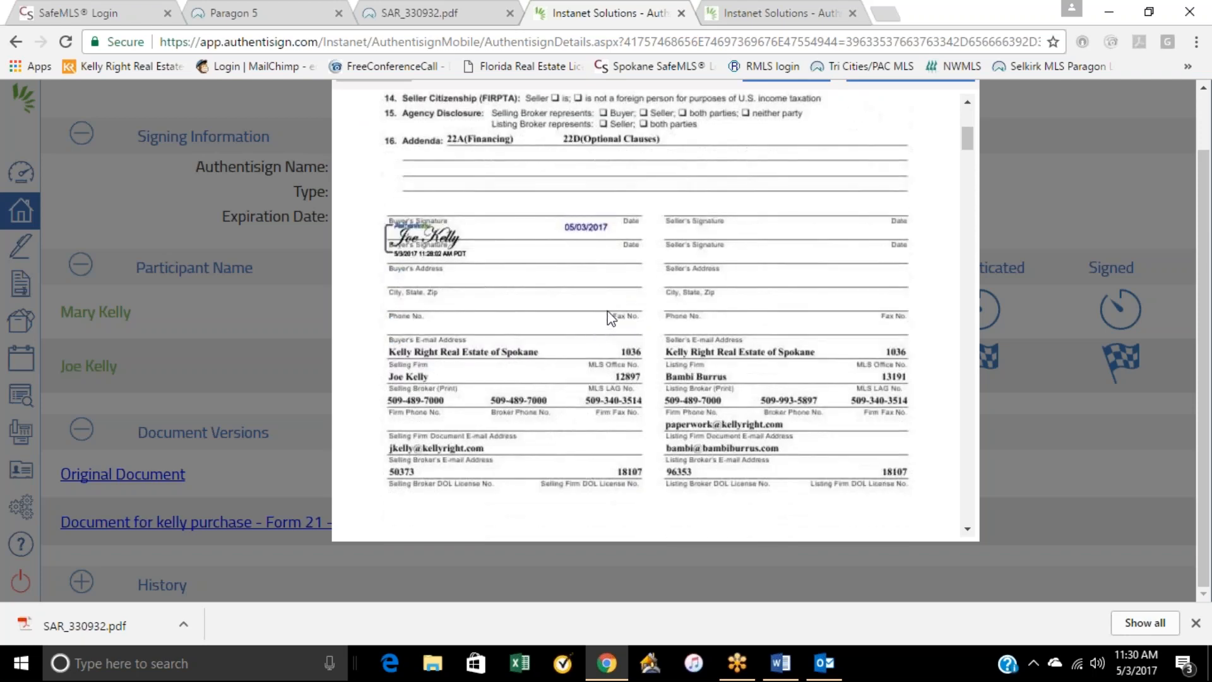
pyautogui.scroll(-15, 607, 311)
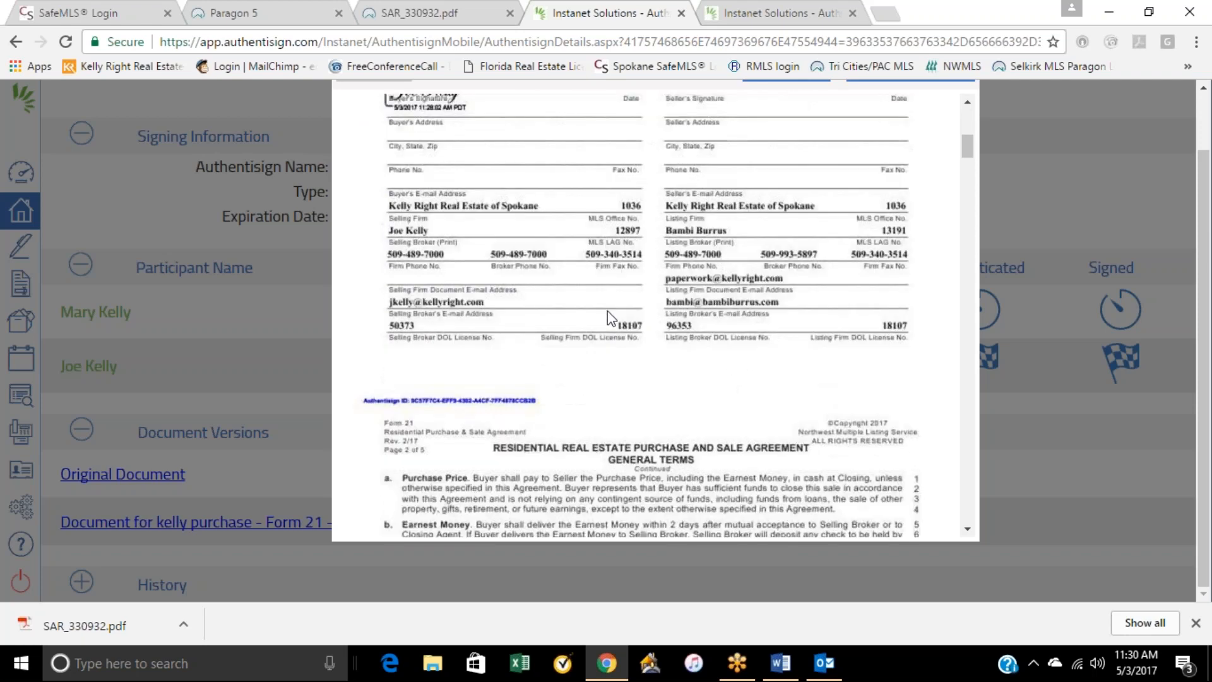
pyautogui.scroll(20, 607, 311)
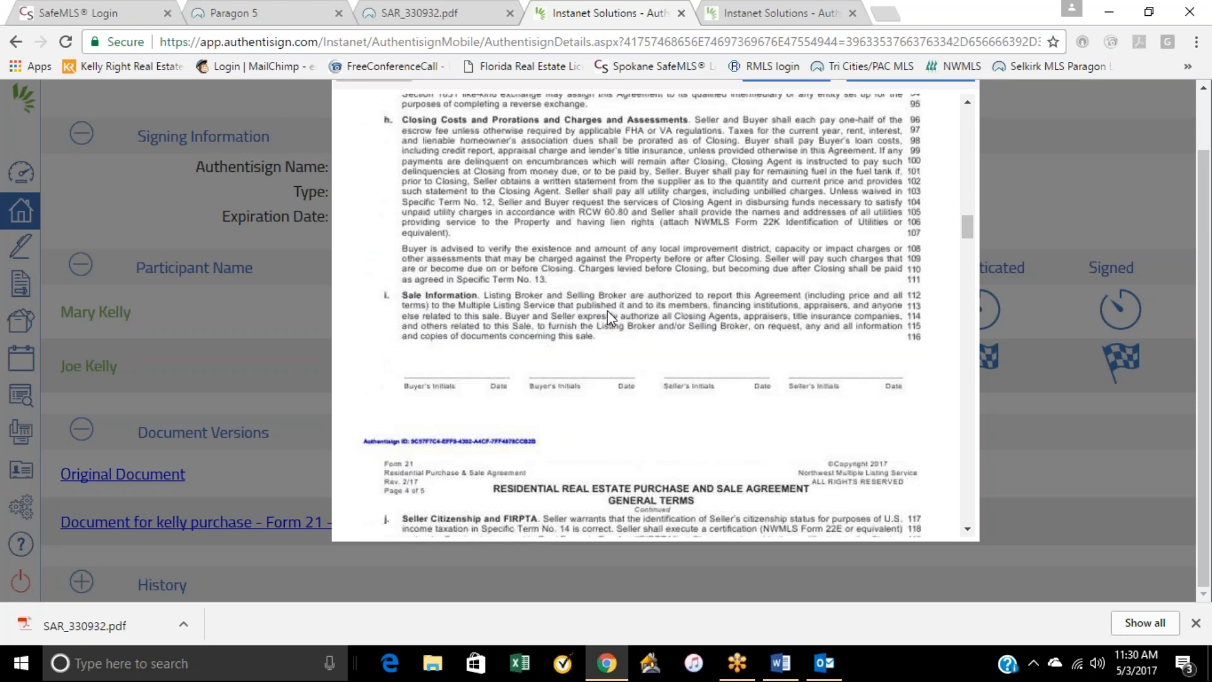
pyautogui.scroll(3, 607, 315)
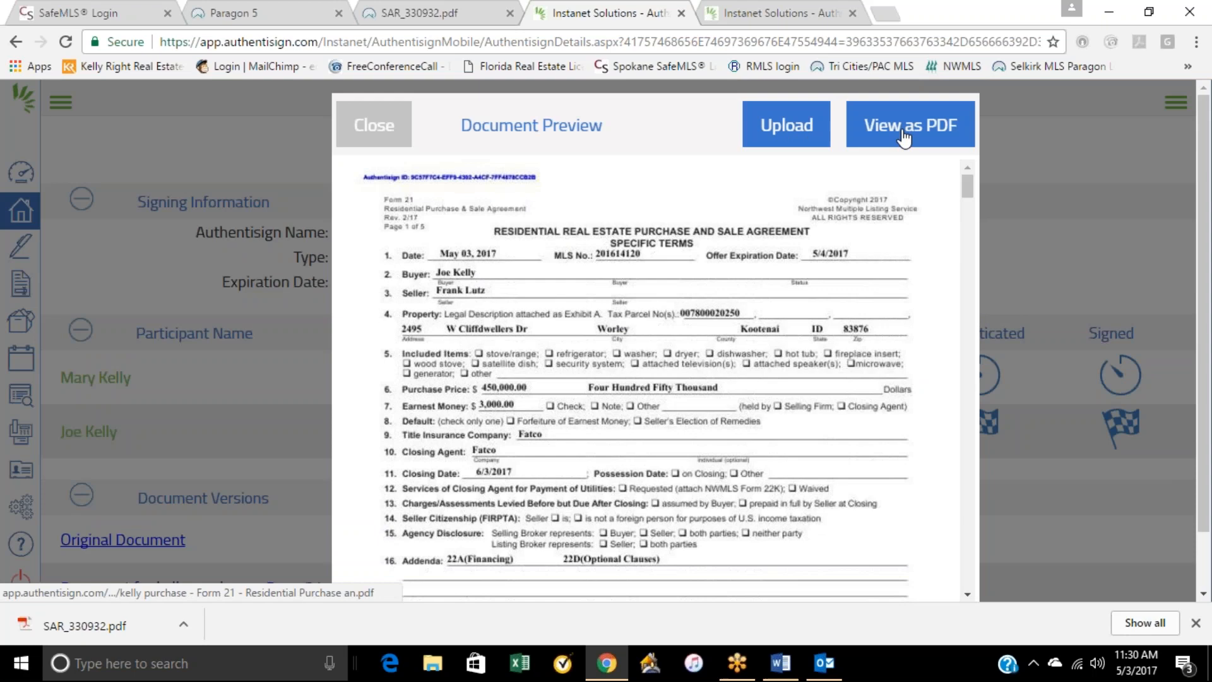
# Step: Look at the cloud storage upload options, close them, and view the signed document as a PDF
pyautogui.click(779, 136)
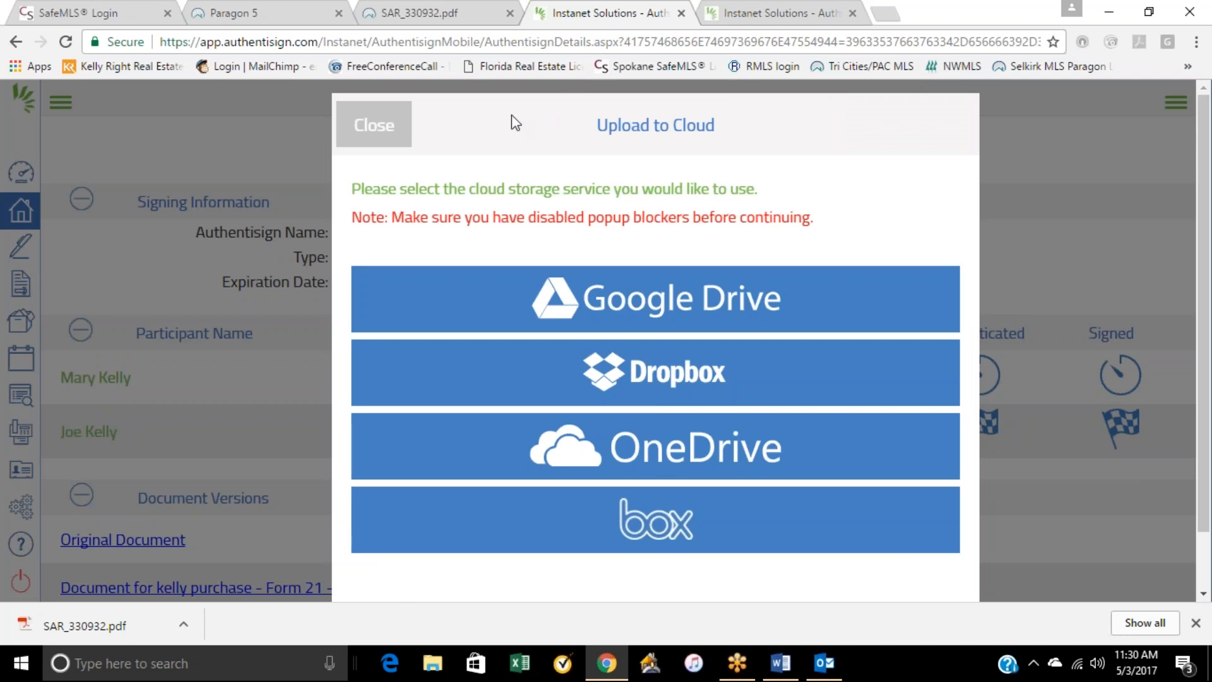
pyautogui.click(378, 132)
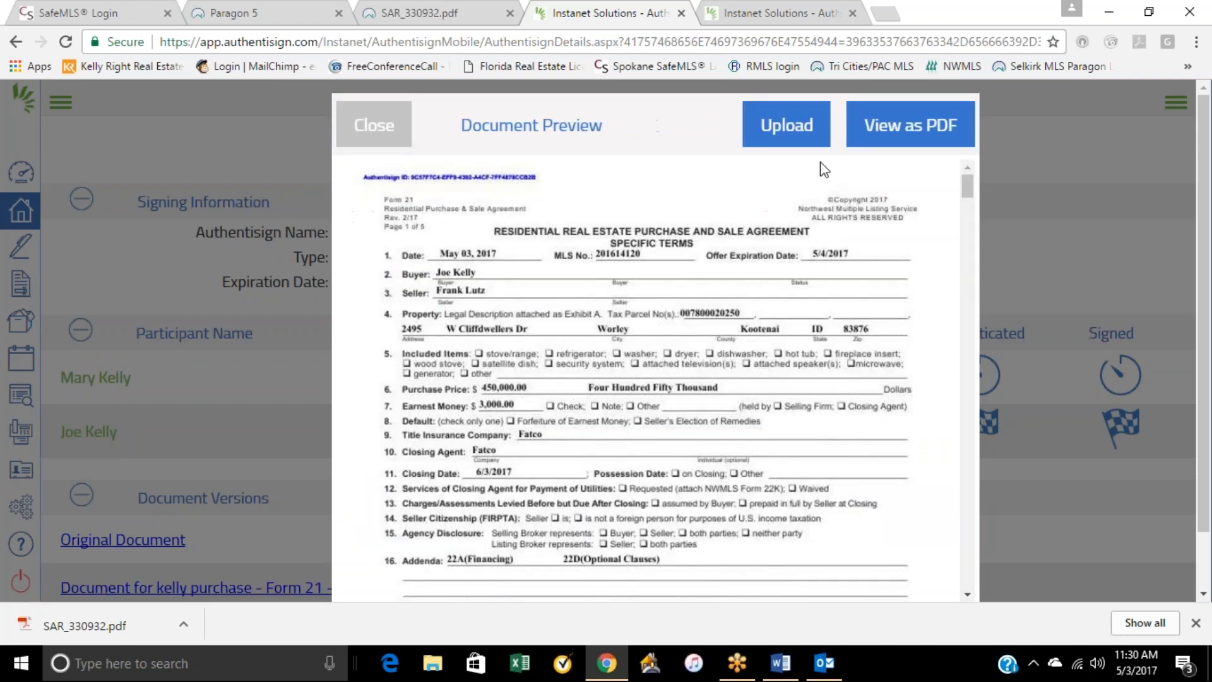
pyautogui.click(909, 126)
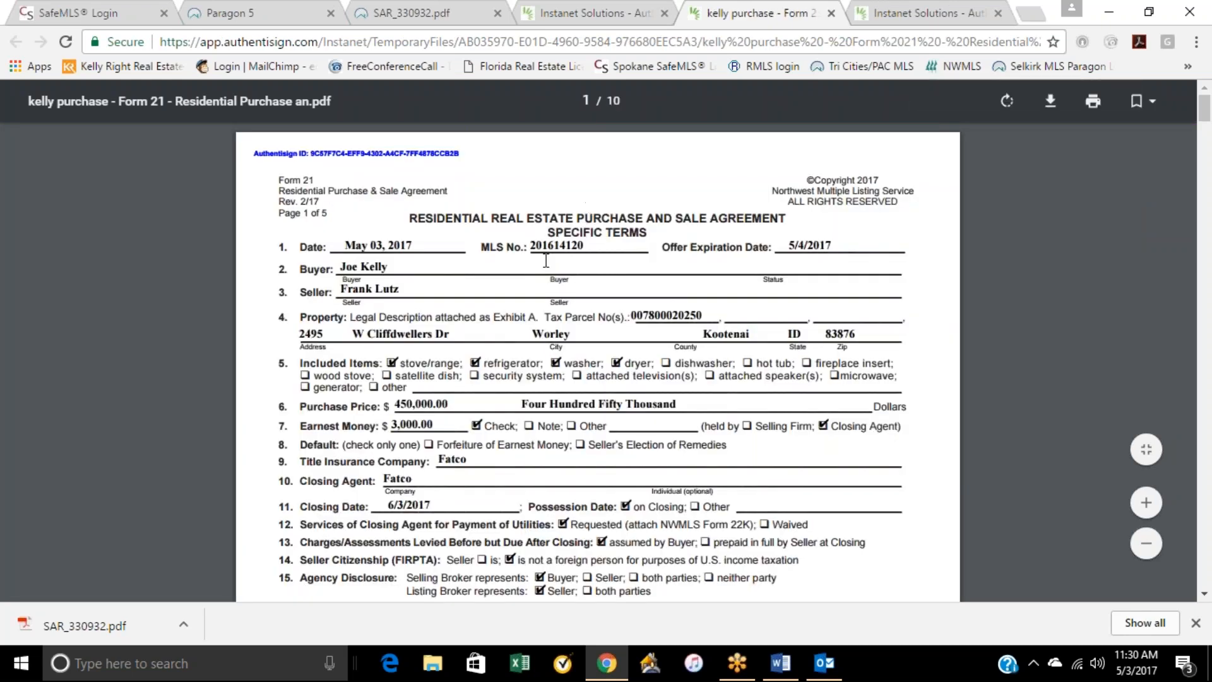
pyautogui.scroll(-5, 561, 296)
pyautogui.scroll(5, 438, 371)
# Step: Save the Form 21 PDF to the Desktop under its suggested file name and check the downloaded file's options
pyautogui.rightClick(129, 199)
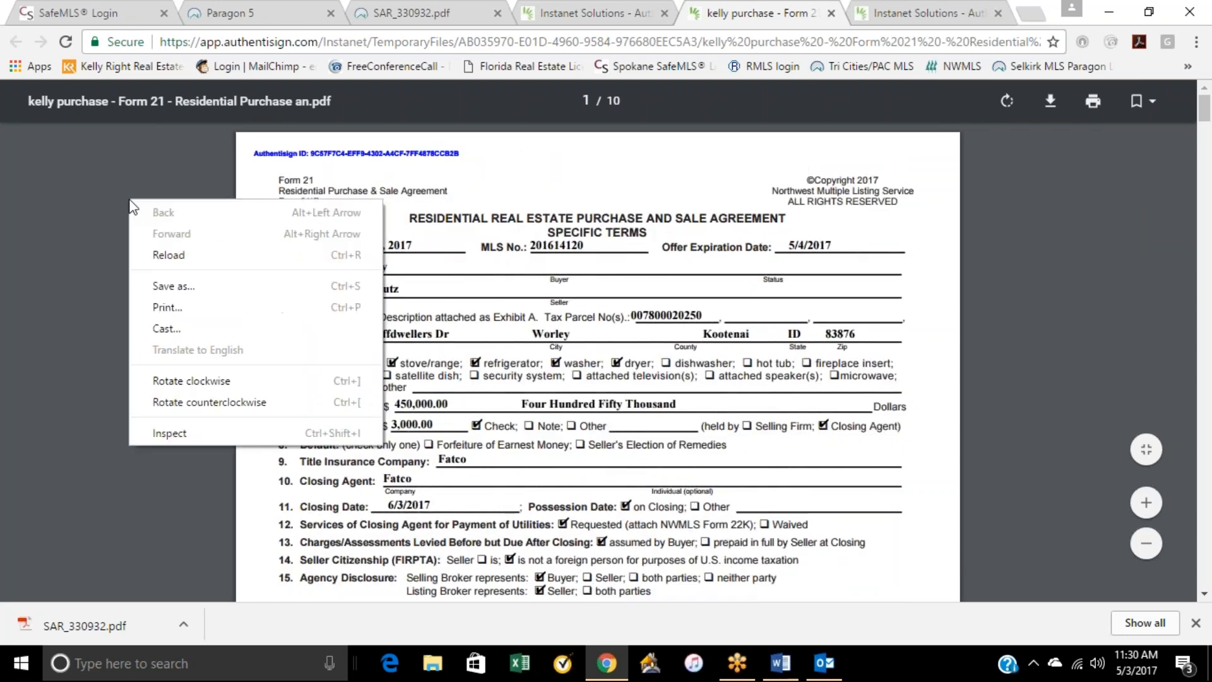
pyautogui.click(173, 288)
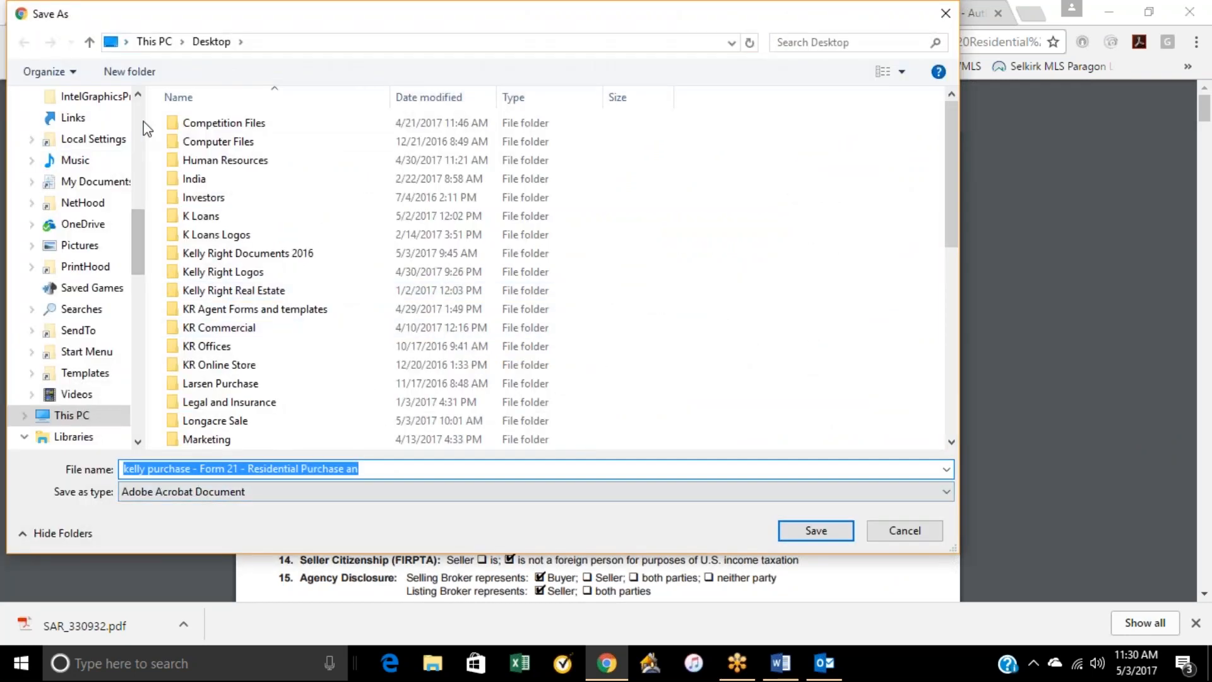
pyautogui.scroll(5, 73, 202)
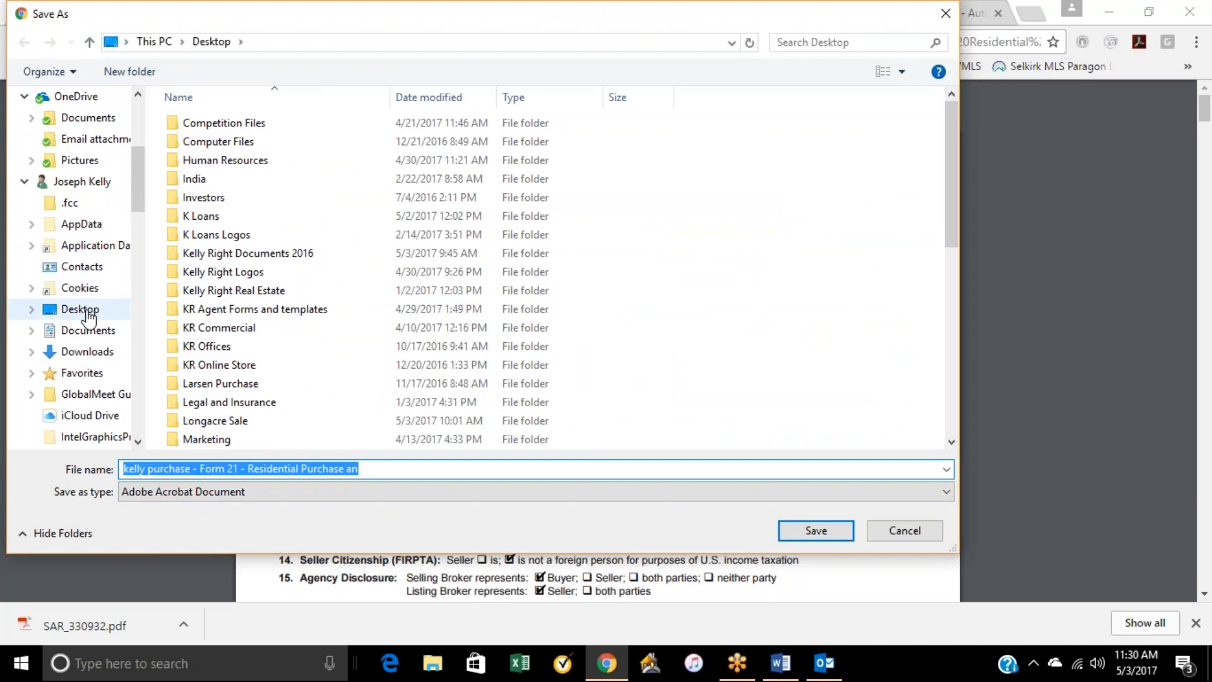
pyautogui.scroll(5, 95, 190)
pyautogui.click(63, 124)
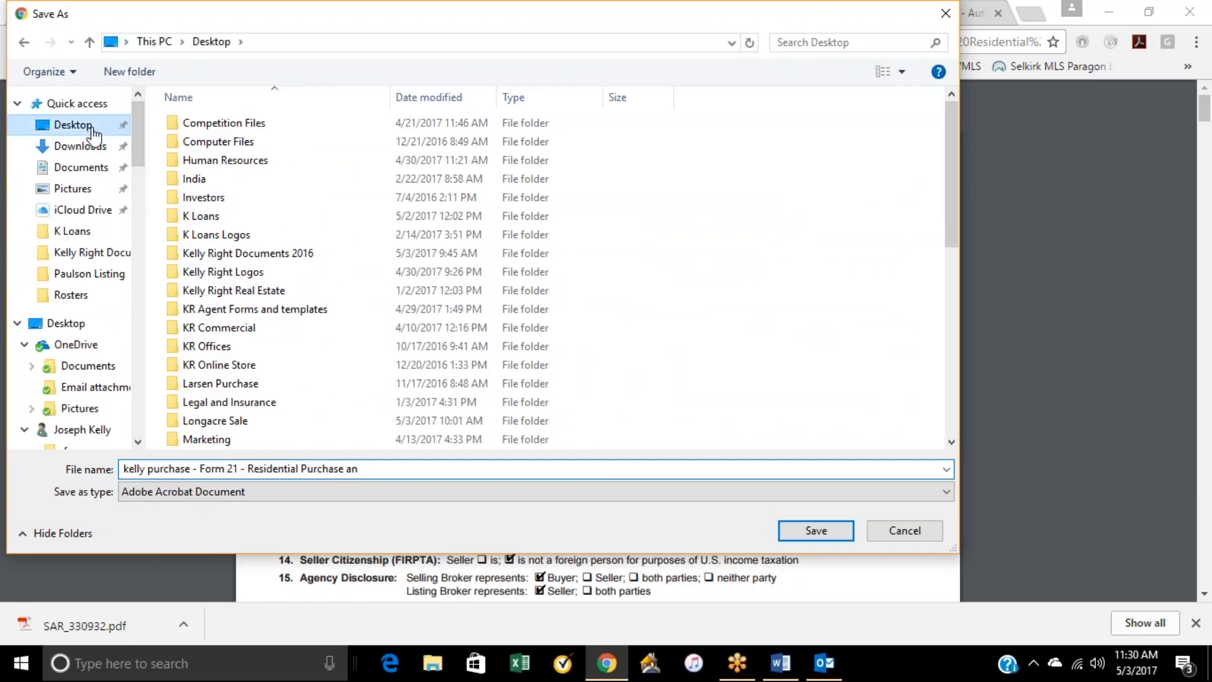
pyautogui.click(827, 521)
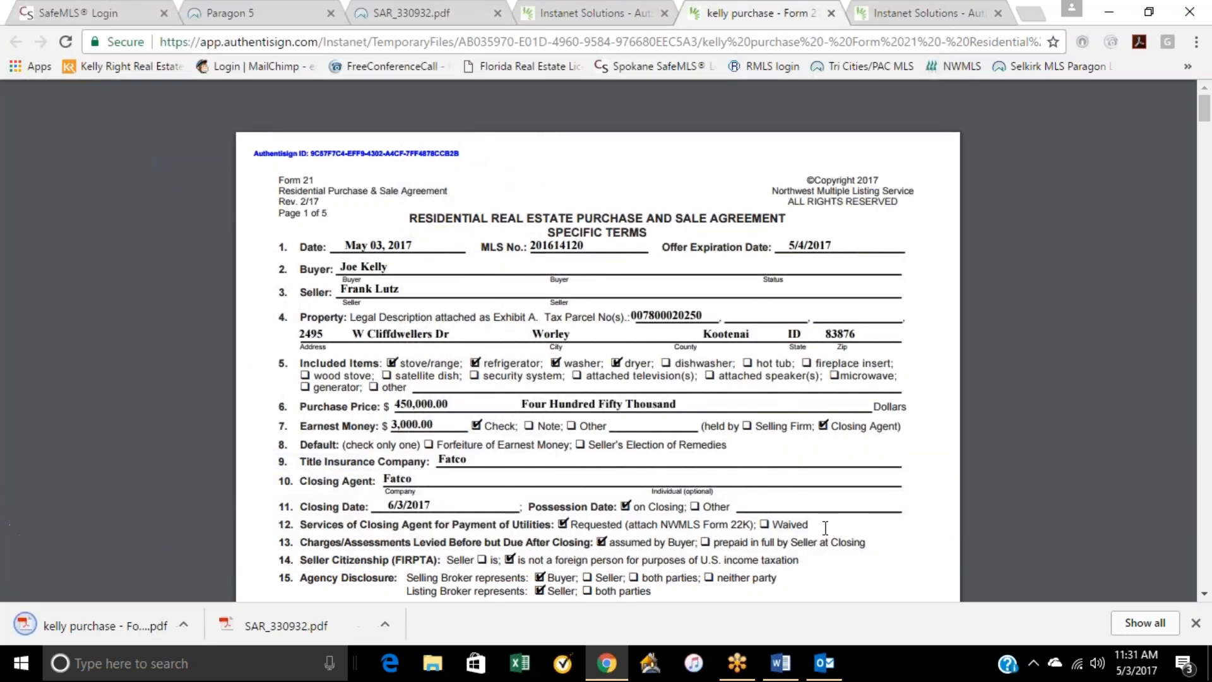
pyautogui.rightClick(127, 614)
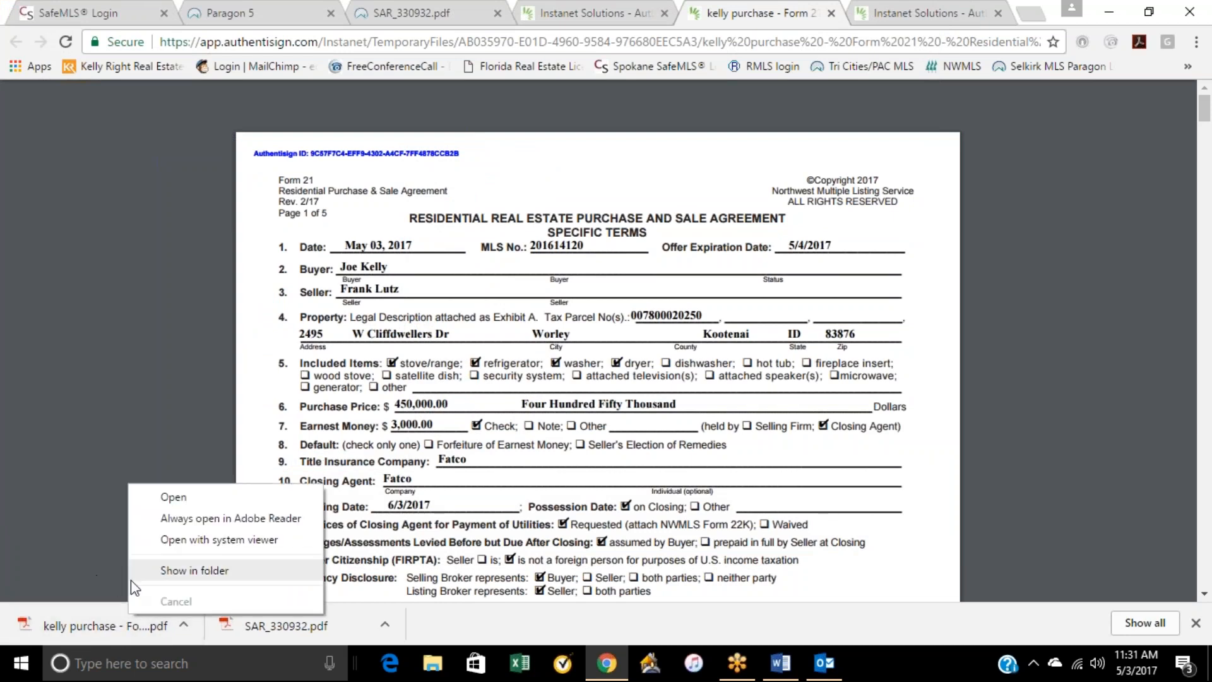
pyautogui.click(112, 408)
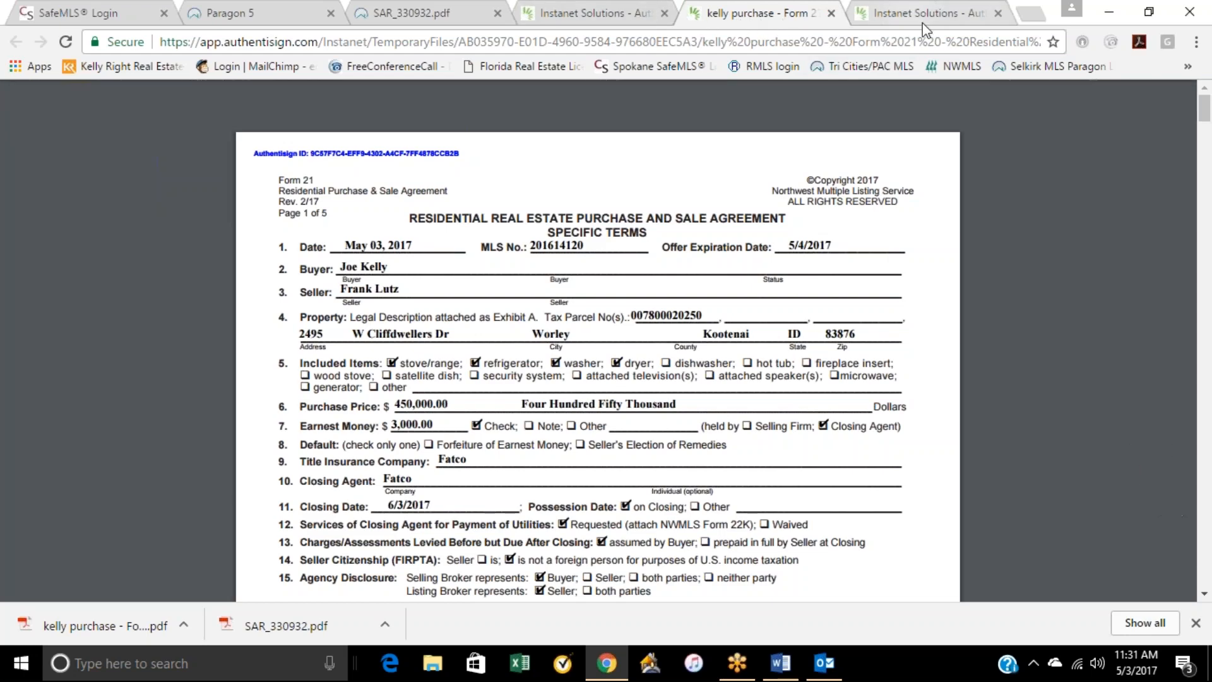
# Step: Close the PDF and the document preview, and return to the Agent Dashboard
pyautogui.click(831, 13)
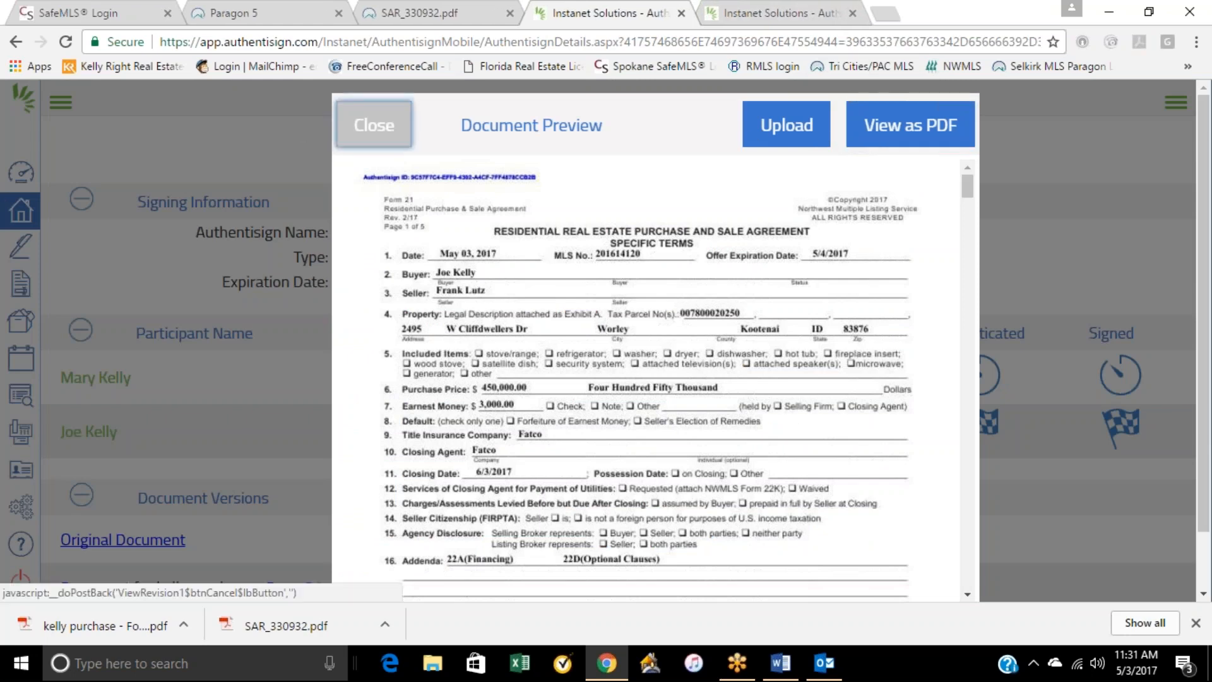
pyautogui.click(373, 125)
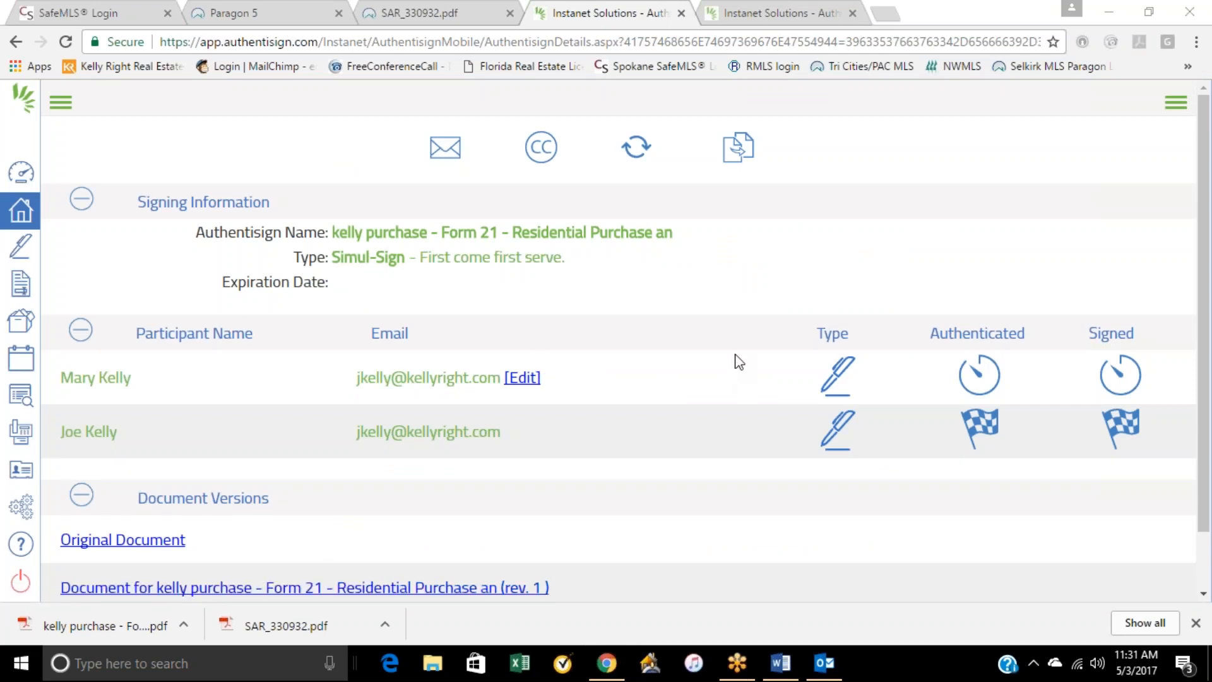
pyautogui.tripleClick(831, 257)
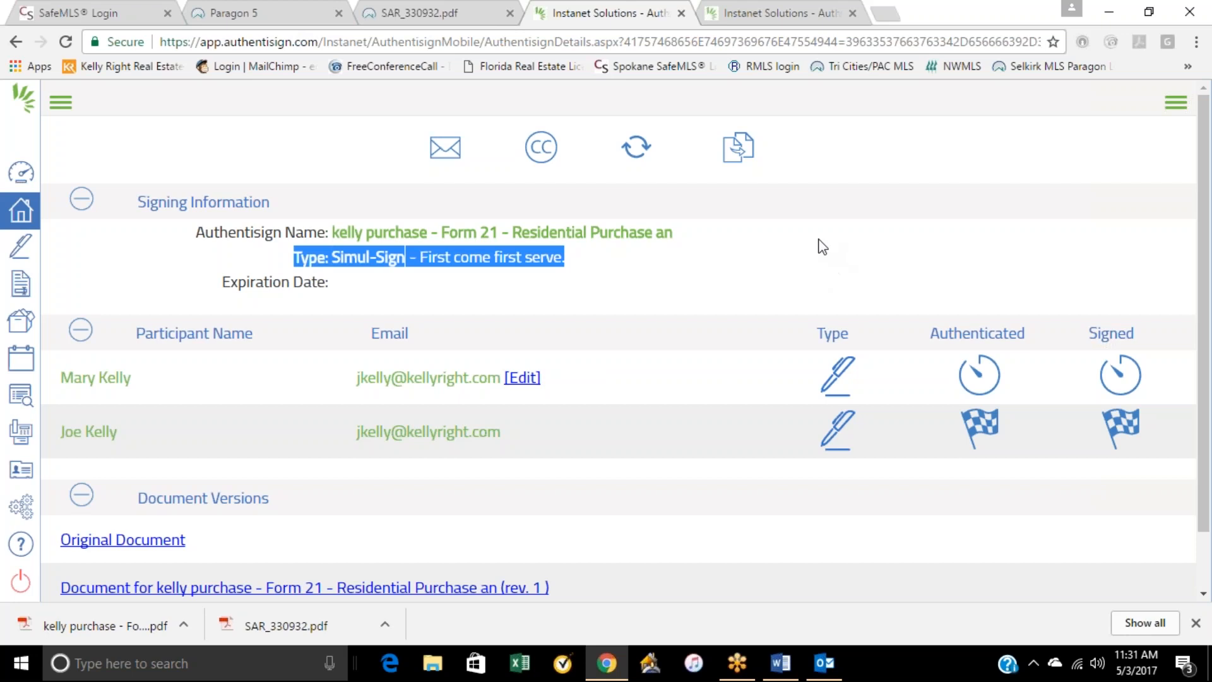
pyautogui.click(29, 177)
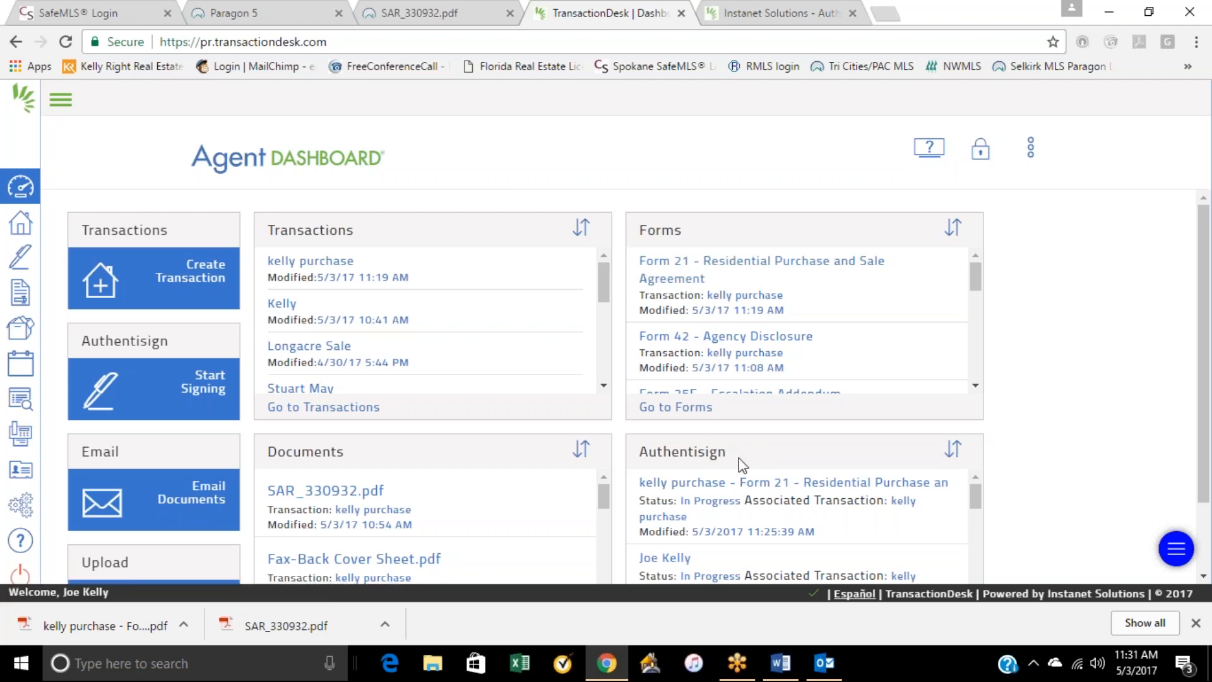
# Step: Open the newest Form 21 signing from the full Authentisign list and review its participants' signing status and document versions
pyautogui.scroll(-2, 695, 267)
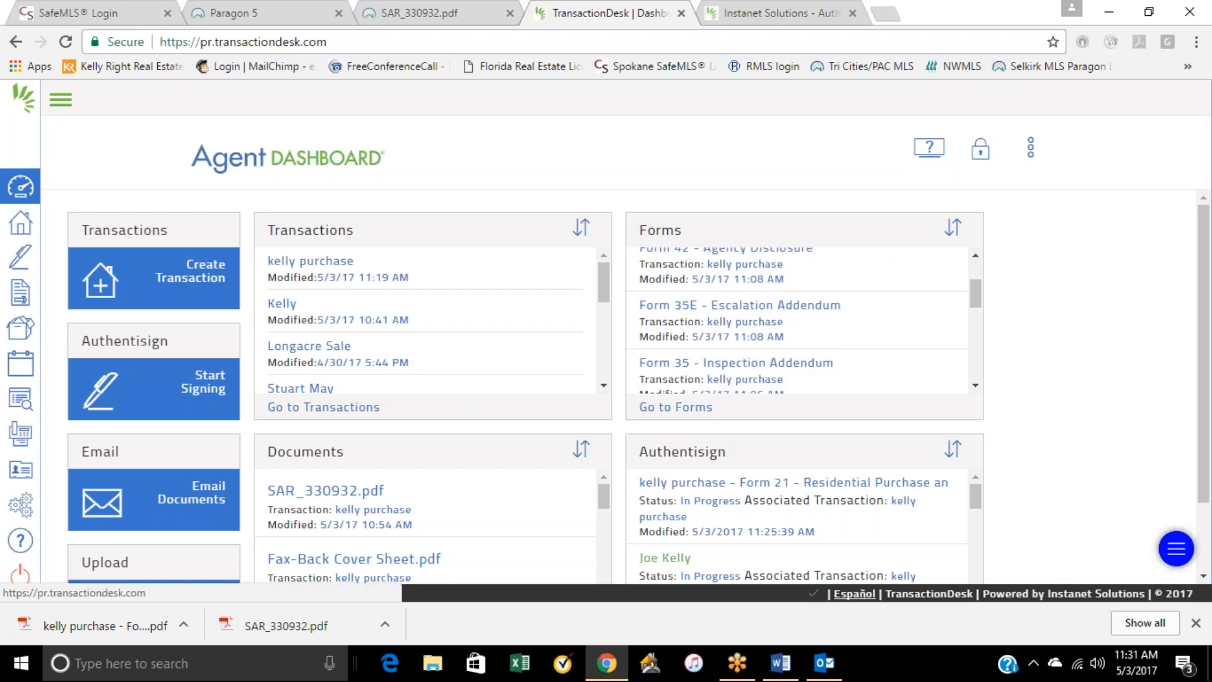
pyautogui.scroll(-2, 1205, 580)
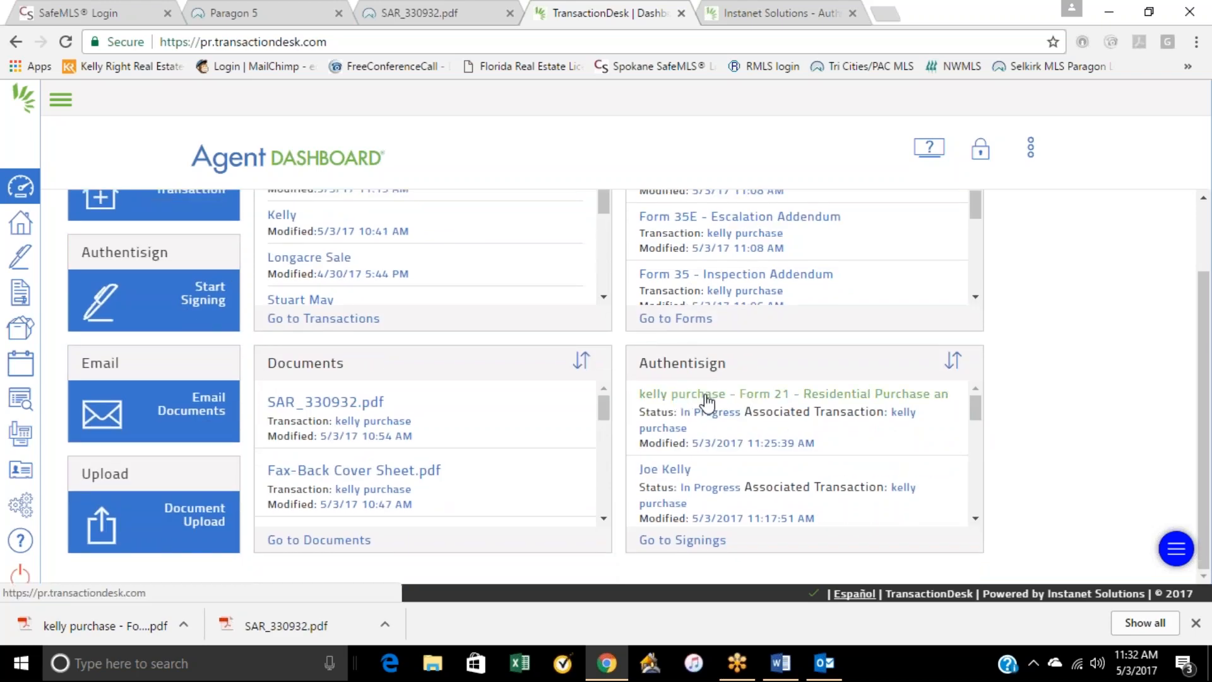
pyautogui.click(669, 540)
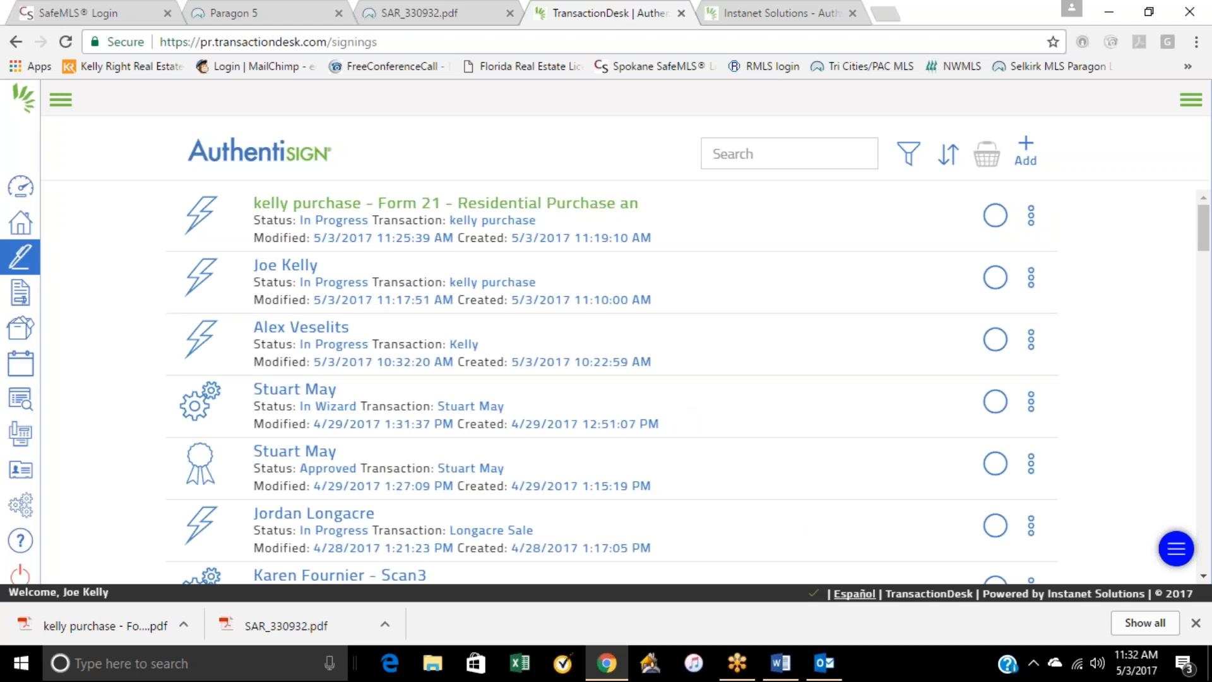
pyautogui.click(353, 203)
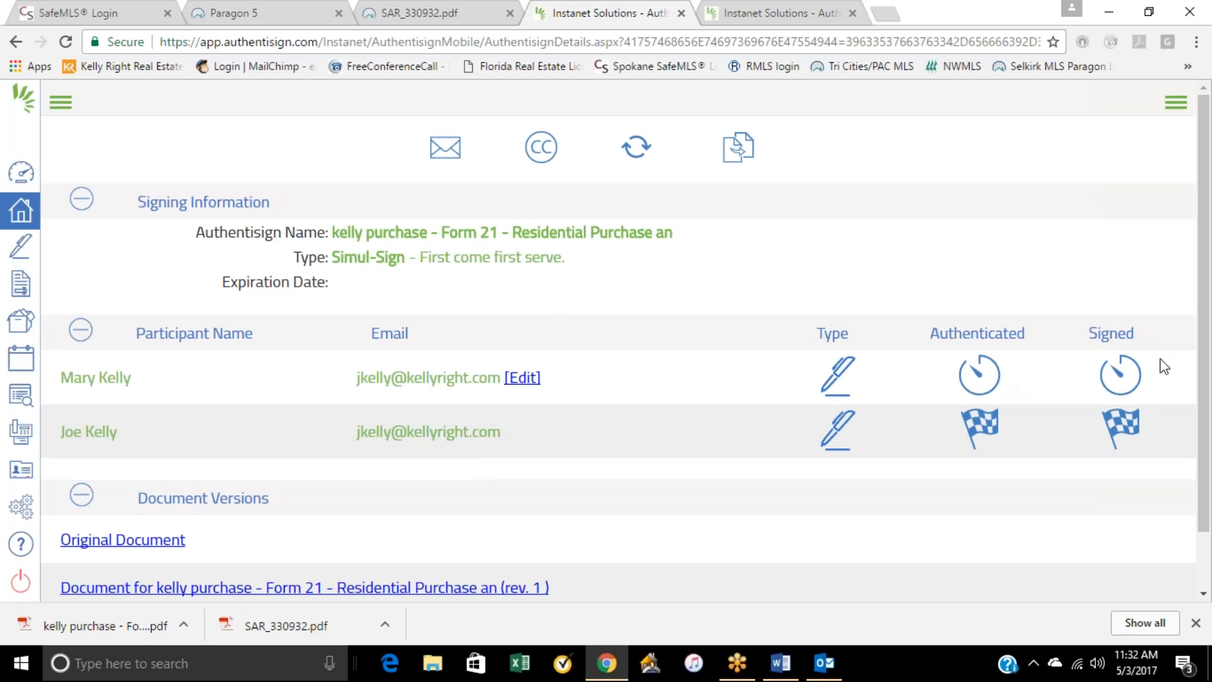
pyautogui.scroll(-1, 353, 448)
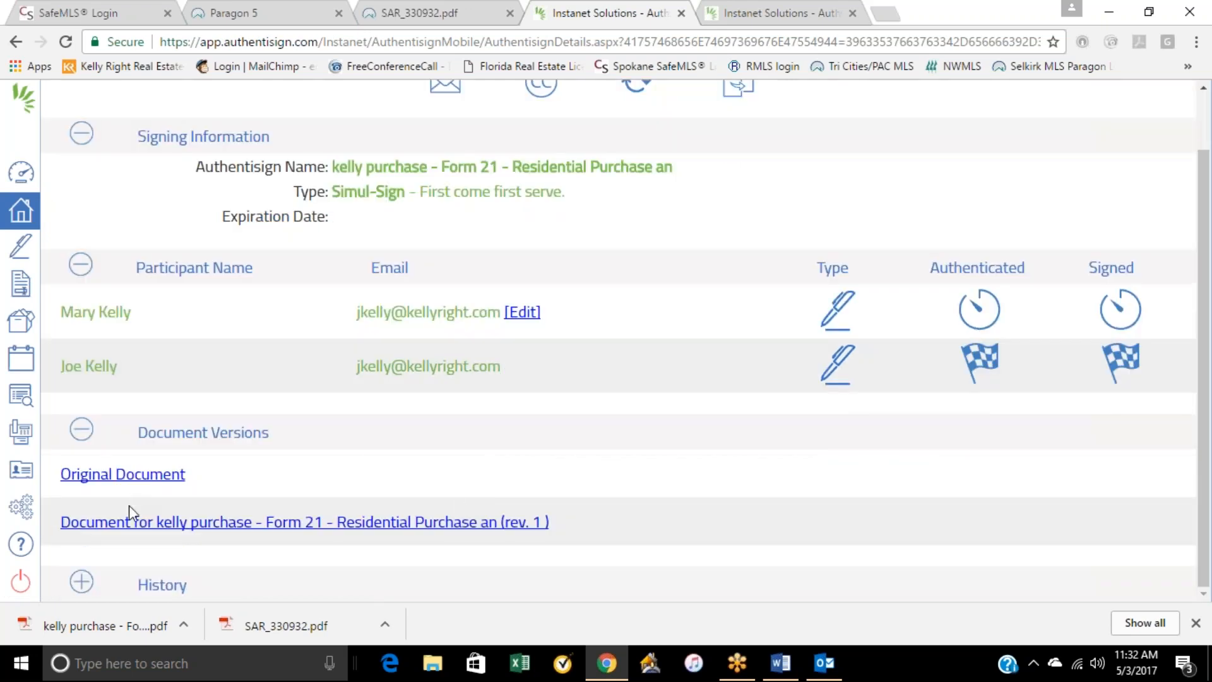
# Step: Preview the signing's original document, look through the purchase and sale agreement, and close the preview
pyautogui.click(156, 529)
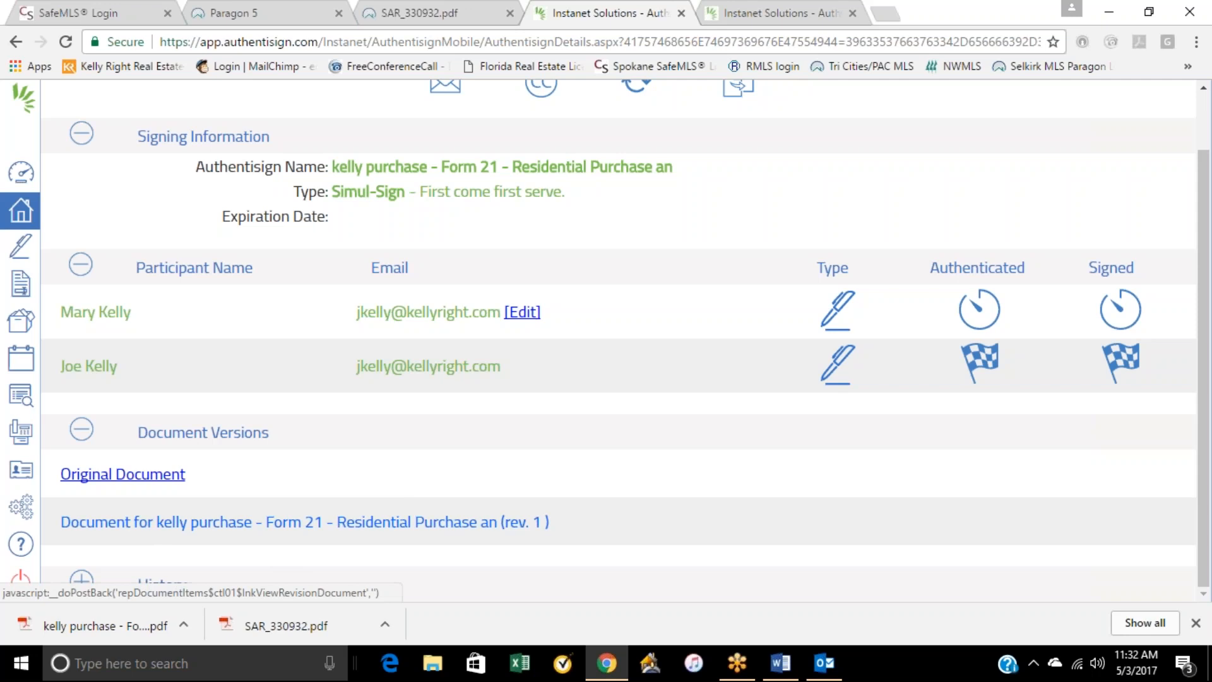
pyautogui.click(135, 482)
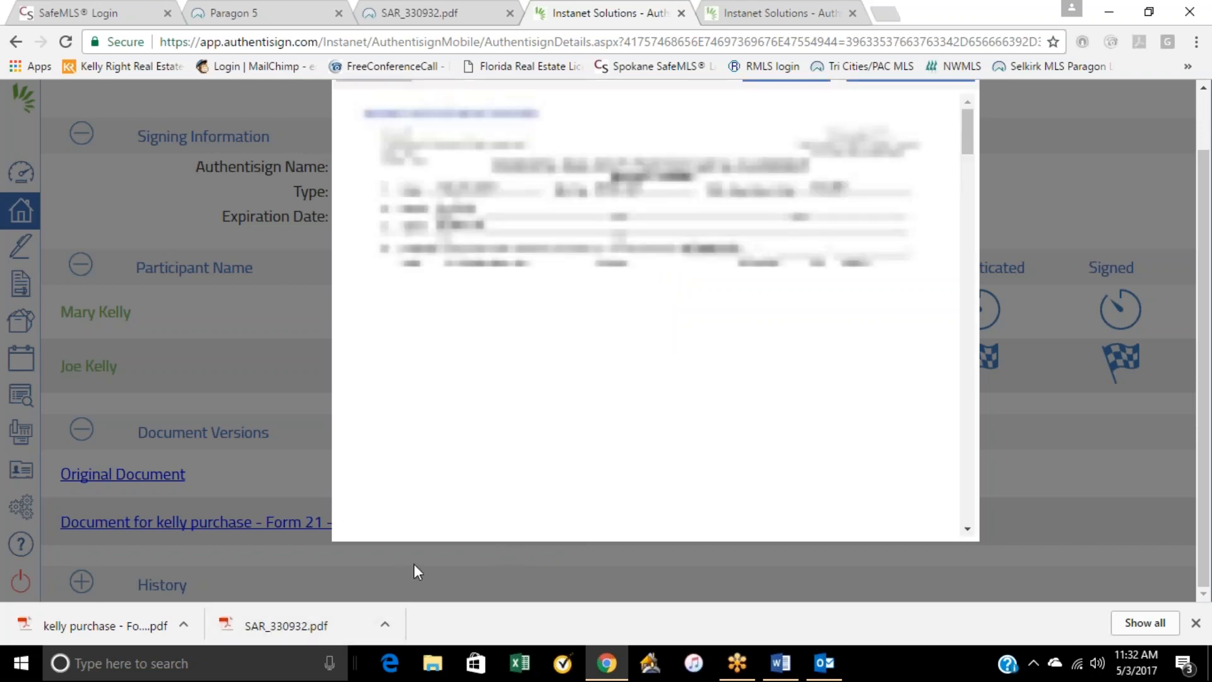
pyautogui.scroll(-4, 561, 375)
pyautogui.scroll(3, 562, 371)
pyautogui.scroll(3, 562, 365)
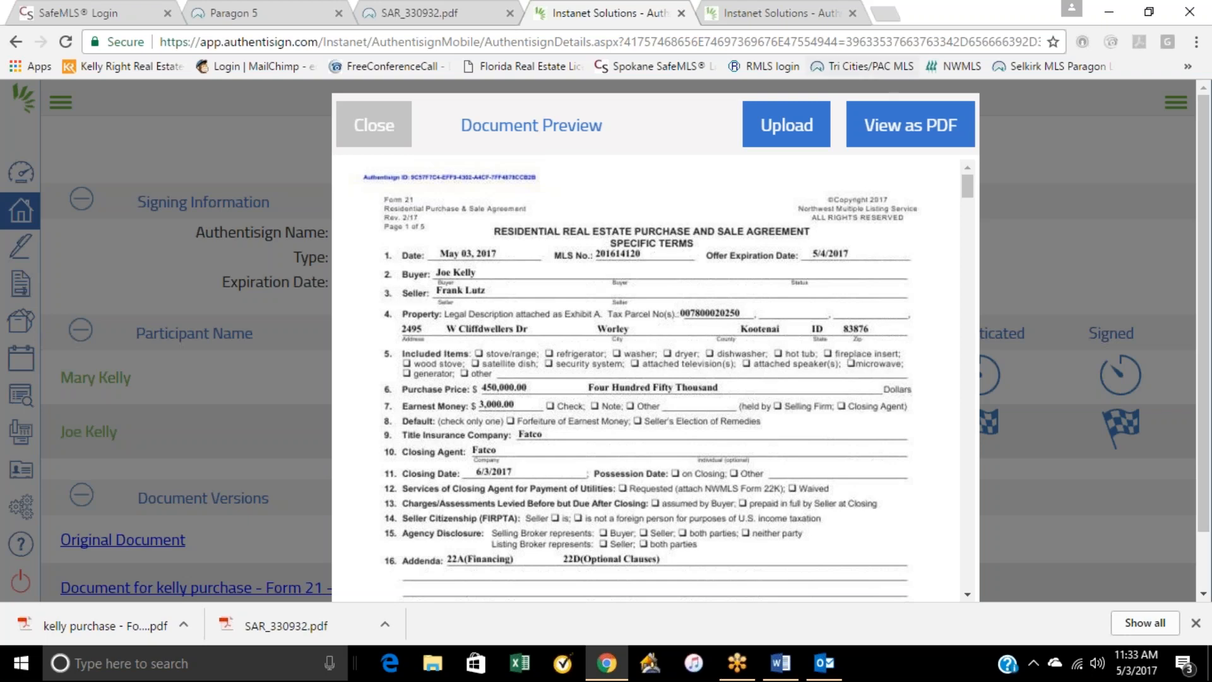
pyautogui.click(389, 132)
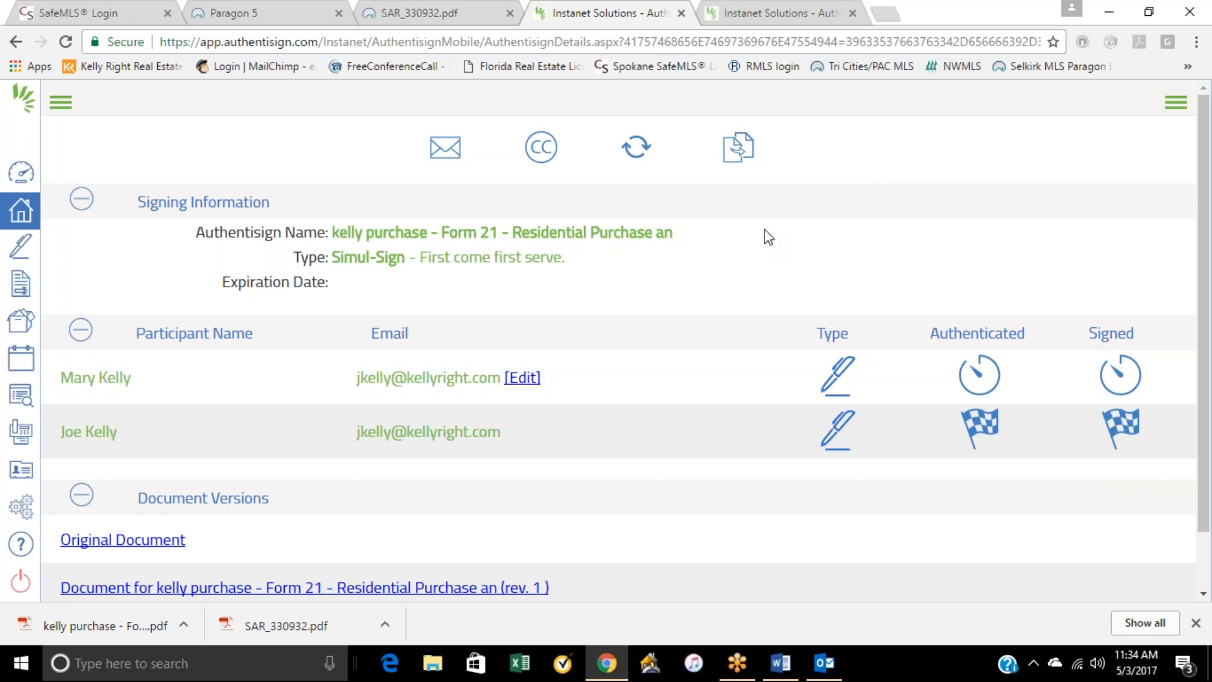
# Step: Recheck the signing's participants and document versions, and return to the Agent Dashboard
pyautogui.scroll(-1, 763, 224)
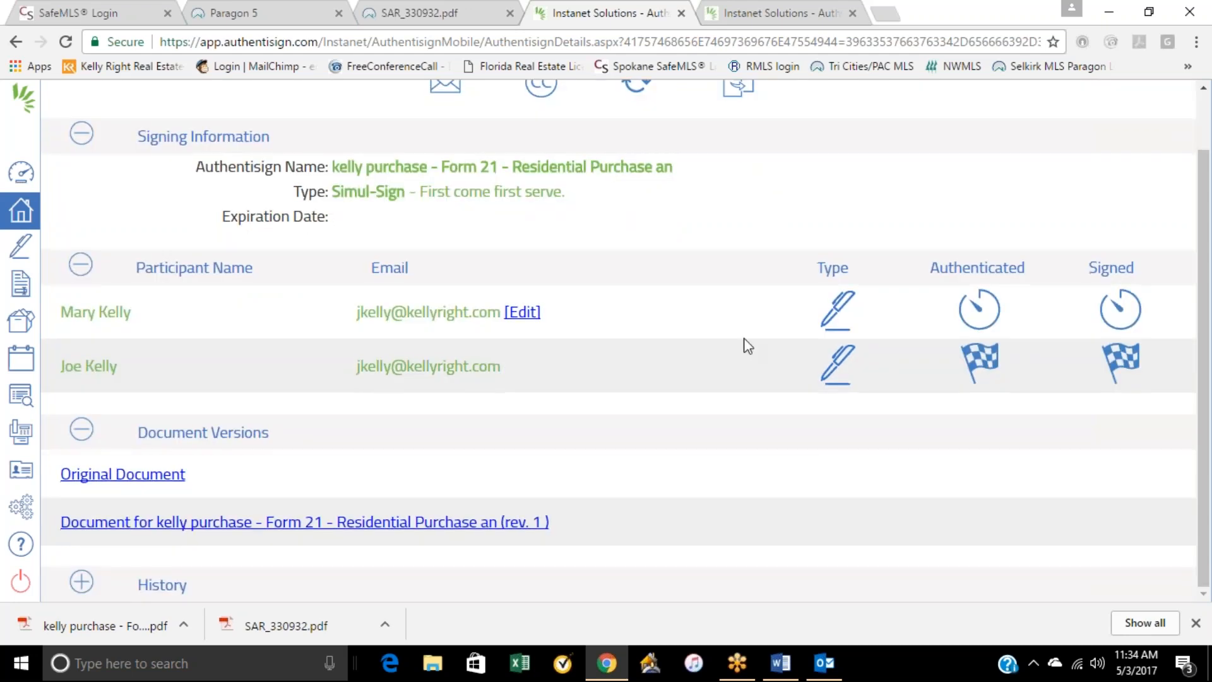
pyautogui.scroll(1, 652, 402)
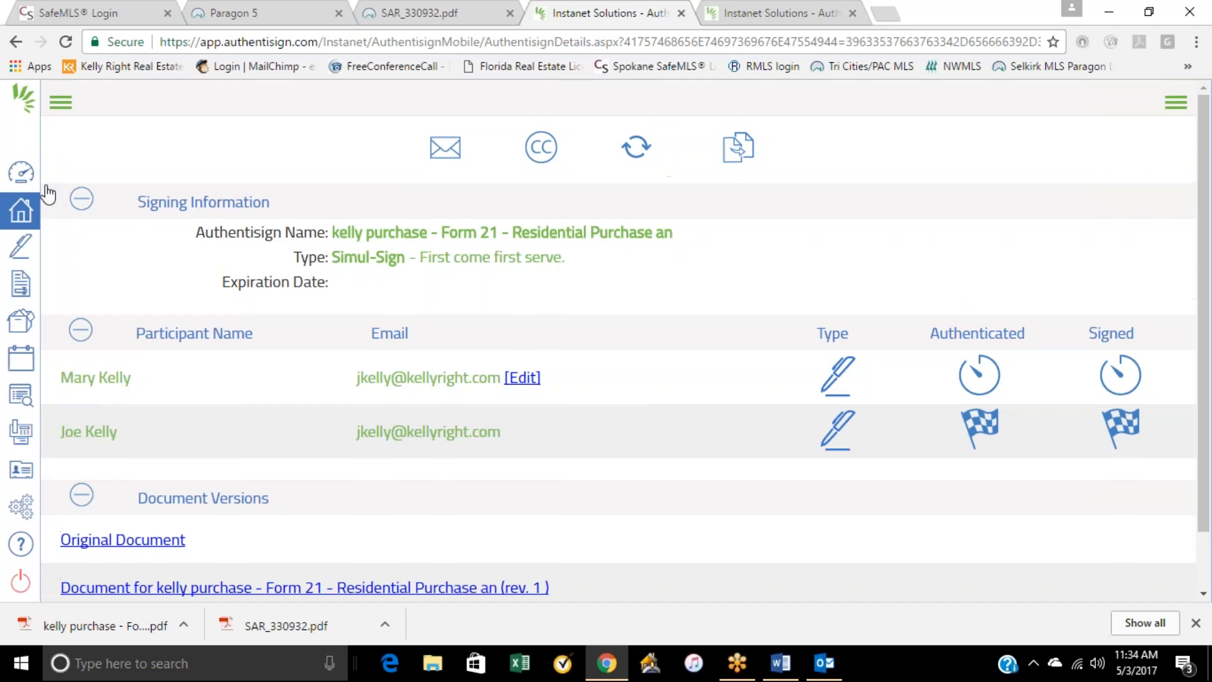
pyautogui.click(21, 171)
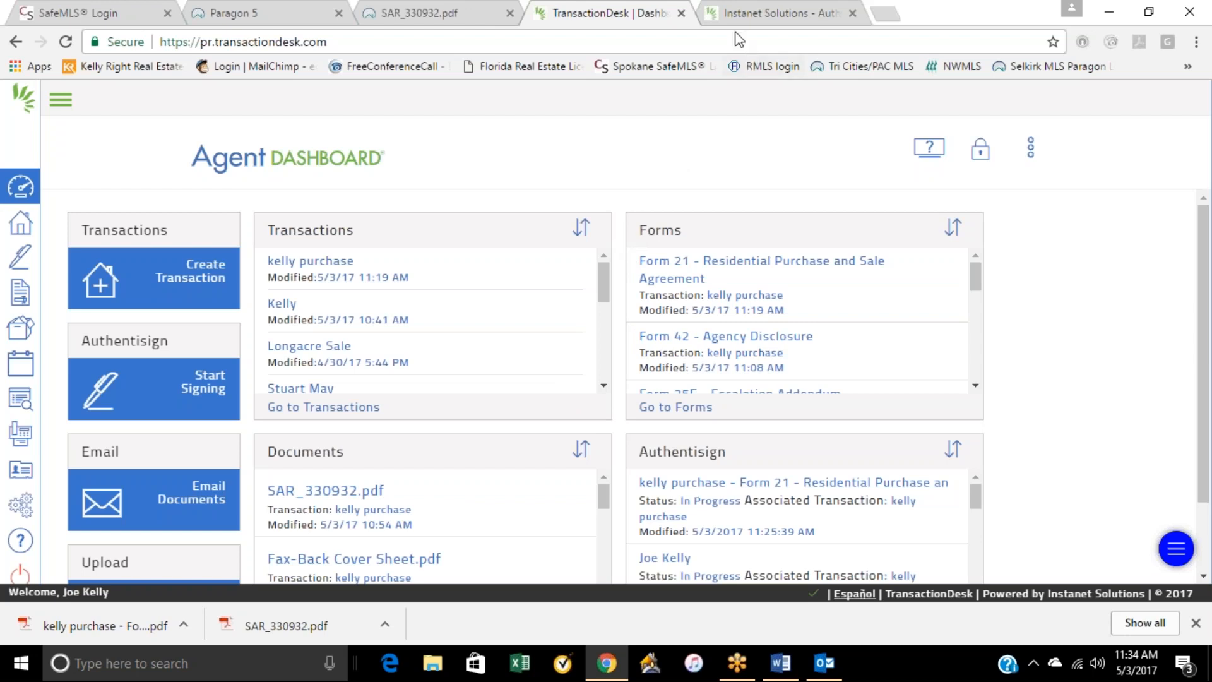
# Step: Look over the dashboard's transaction, form, document and signing lists, and dismiss the browser's downloads bar
pyautogui.click(775, 179)
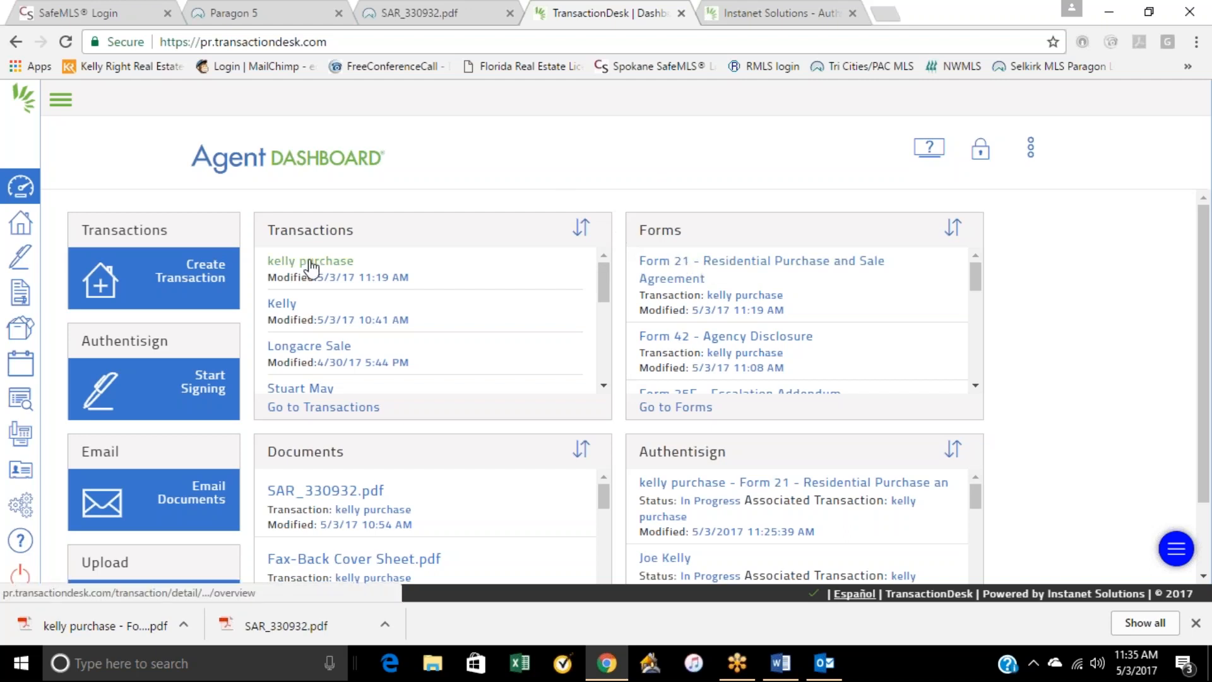
pyautogui.scroll(-2, 421, 448)
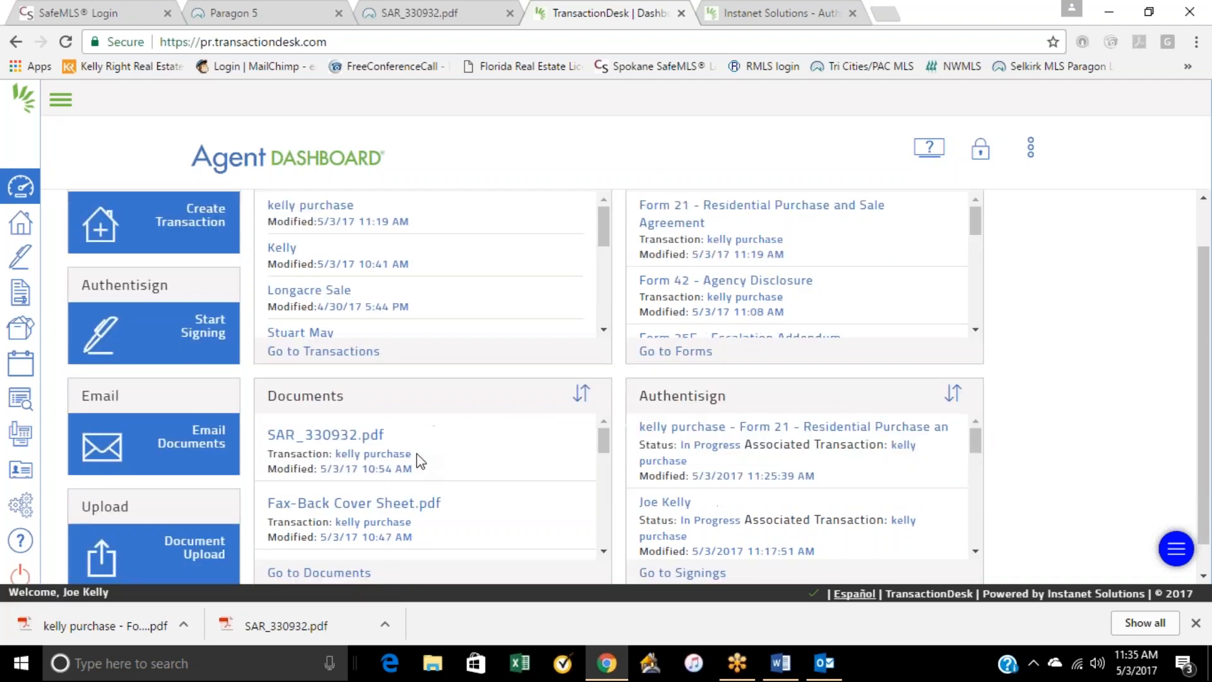
pyautogui.scroll(2, 422, 444)
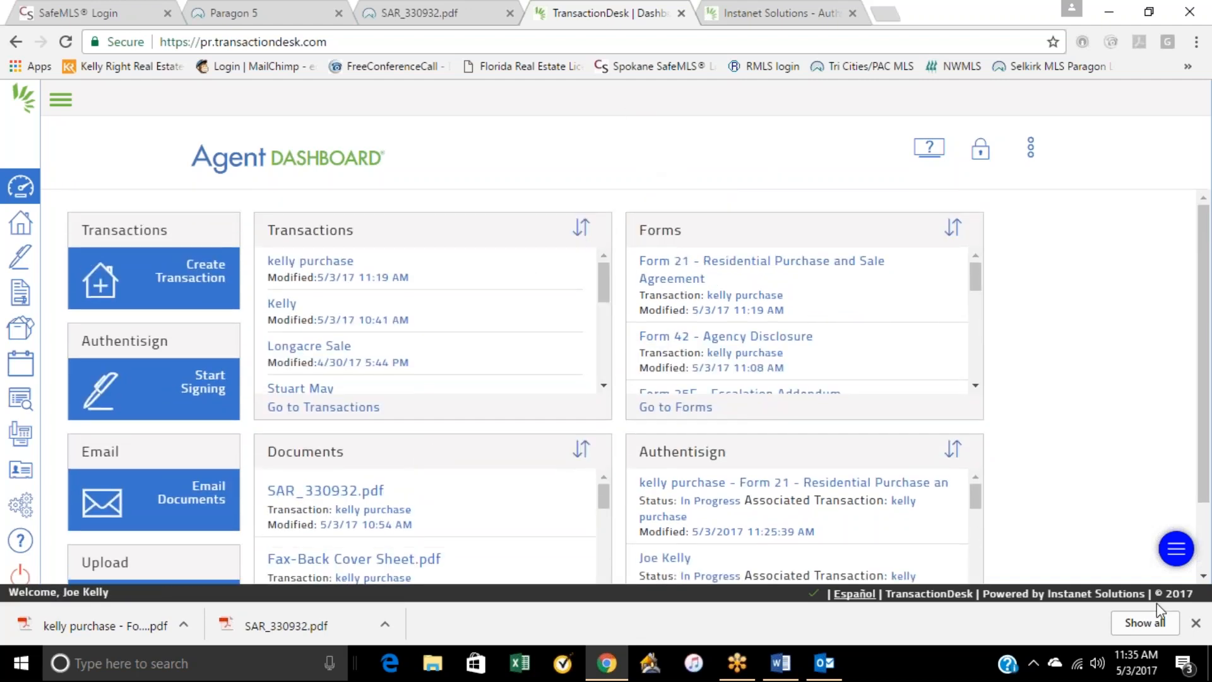
pyautogui.click(1196, 623)
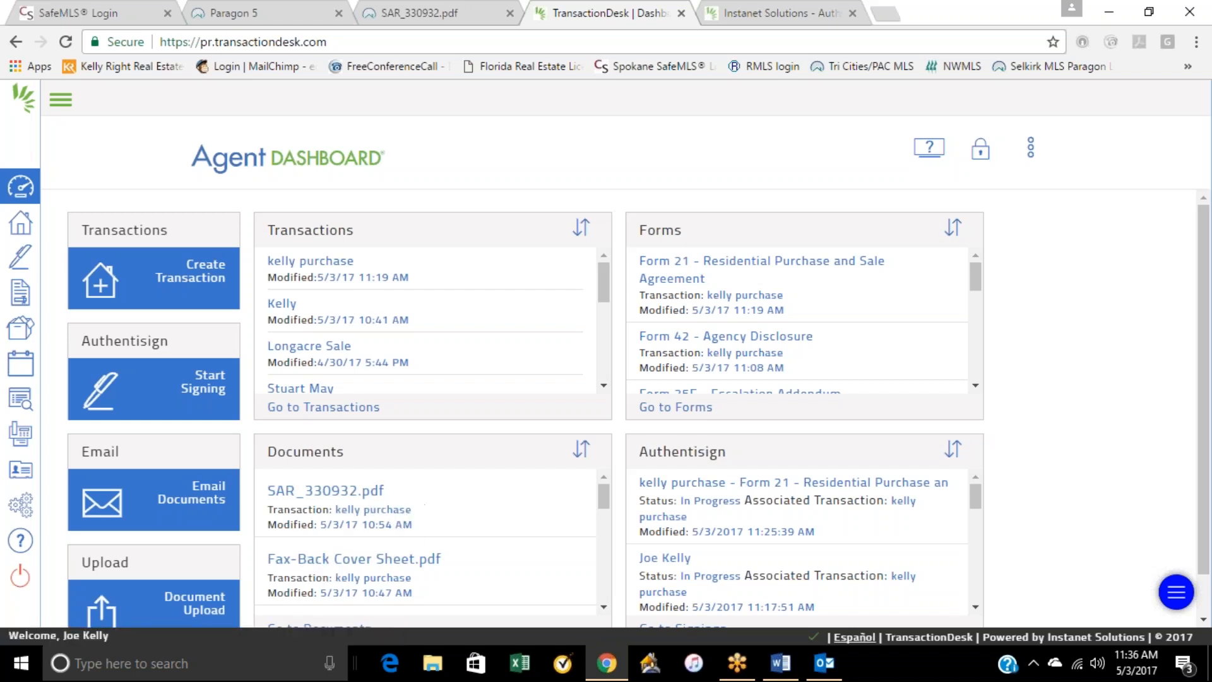
# Step: Open the most recently modified purchase transaction and look through its detail overview and documents
pyautogui.click(337, 264)
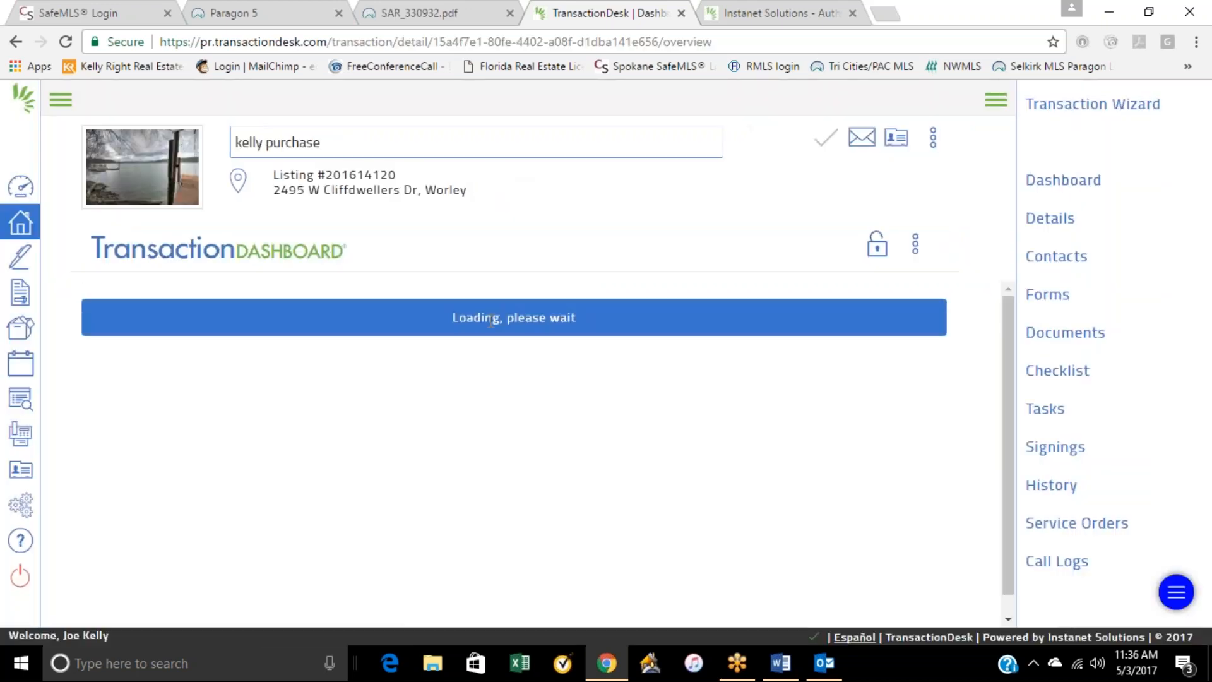
pyautogui.scroll(-1, 398, 399)
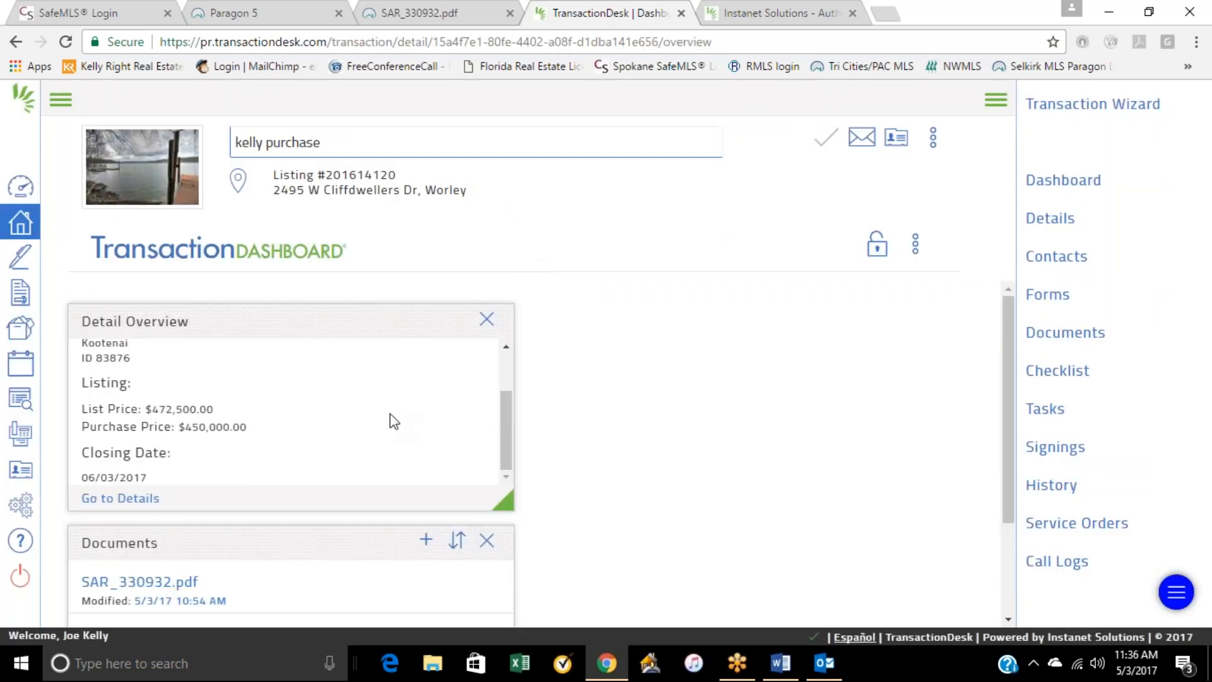
pyautogui.scroll(-2, 289, 514)
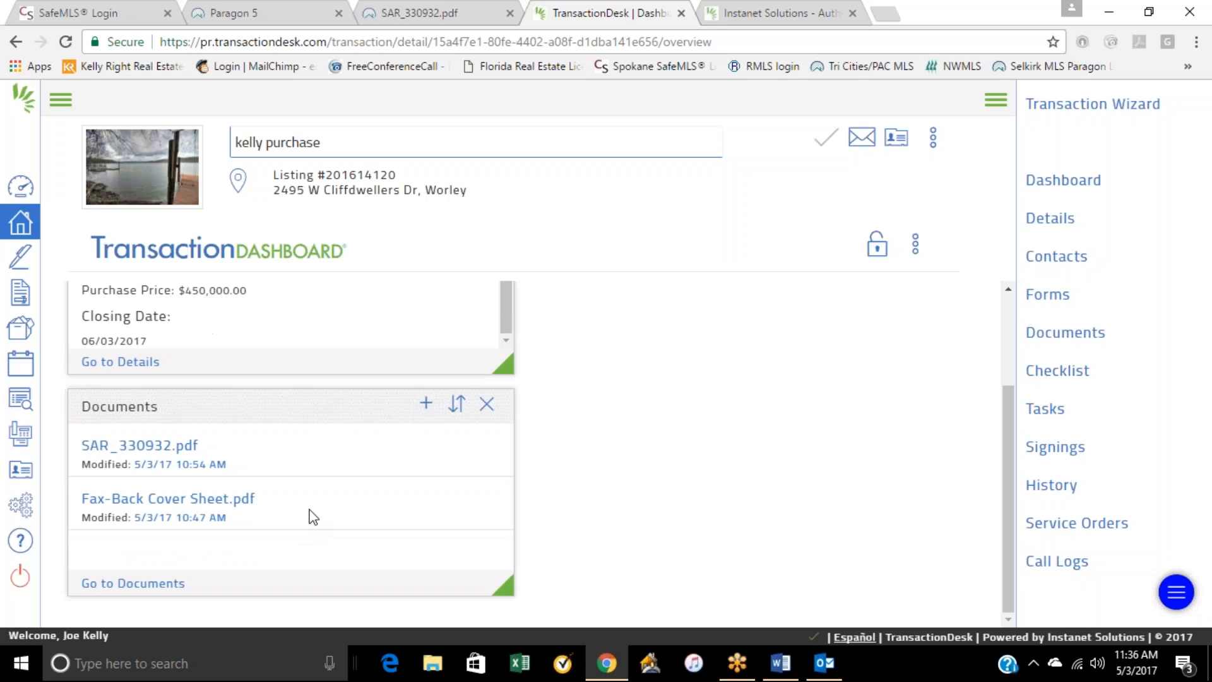
pyautogui.scroll(2, 312, 511)
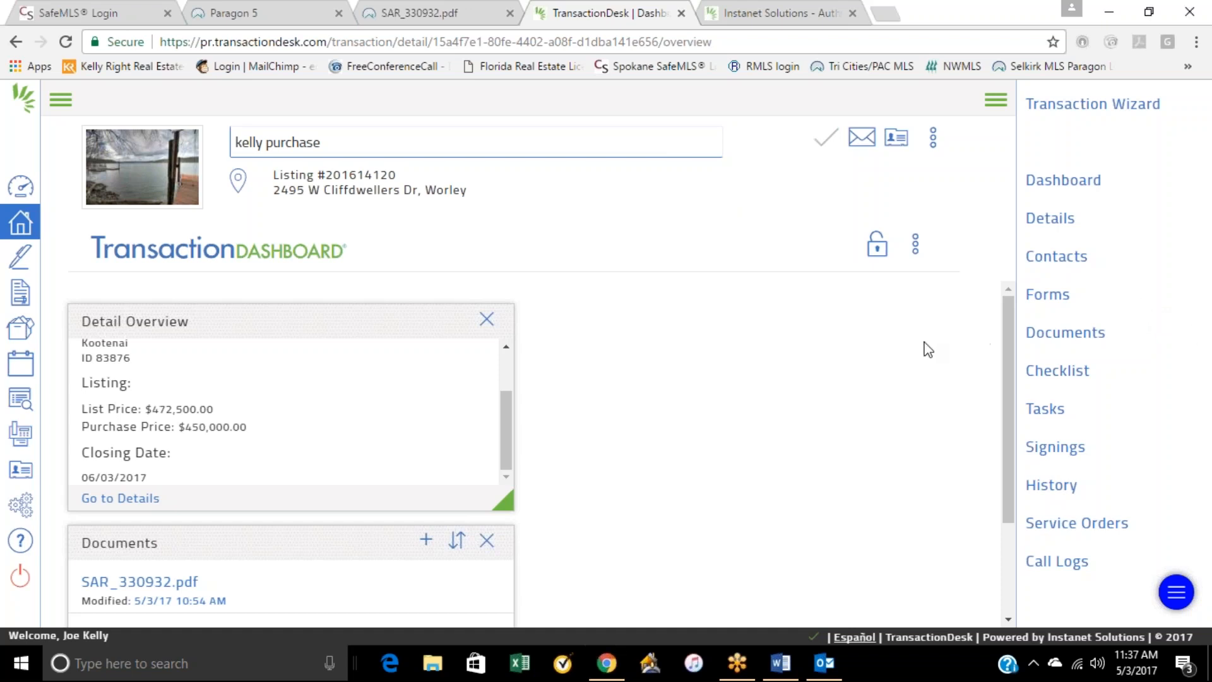
# Step: Minimize the browser and Outlook windows to show the desktop
pyautogui.click(1109, 12)
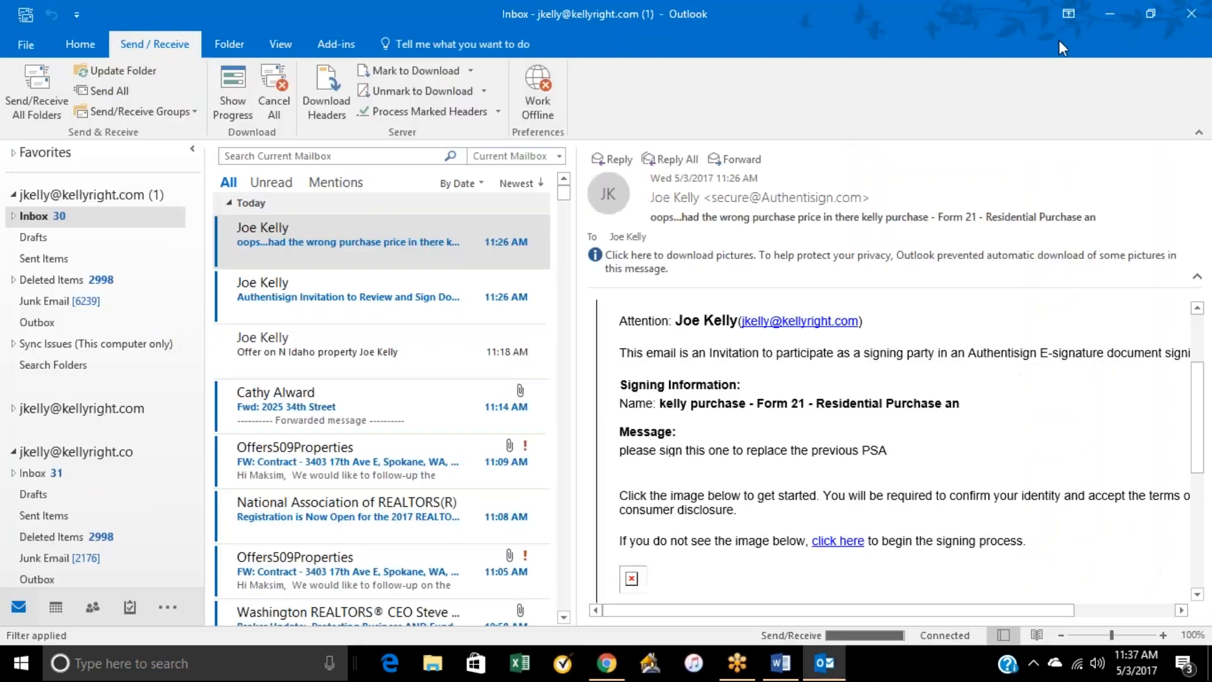
pyautogui.click(1109, 13)
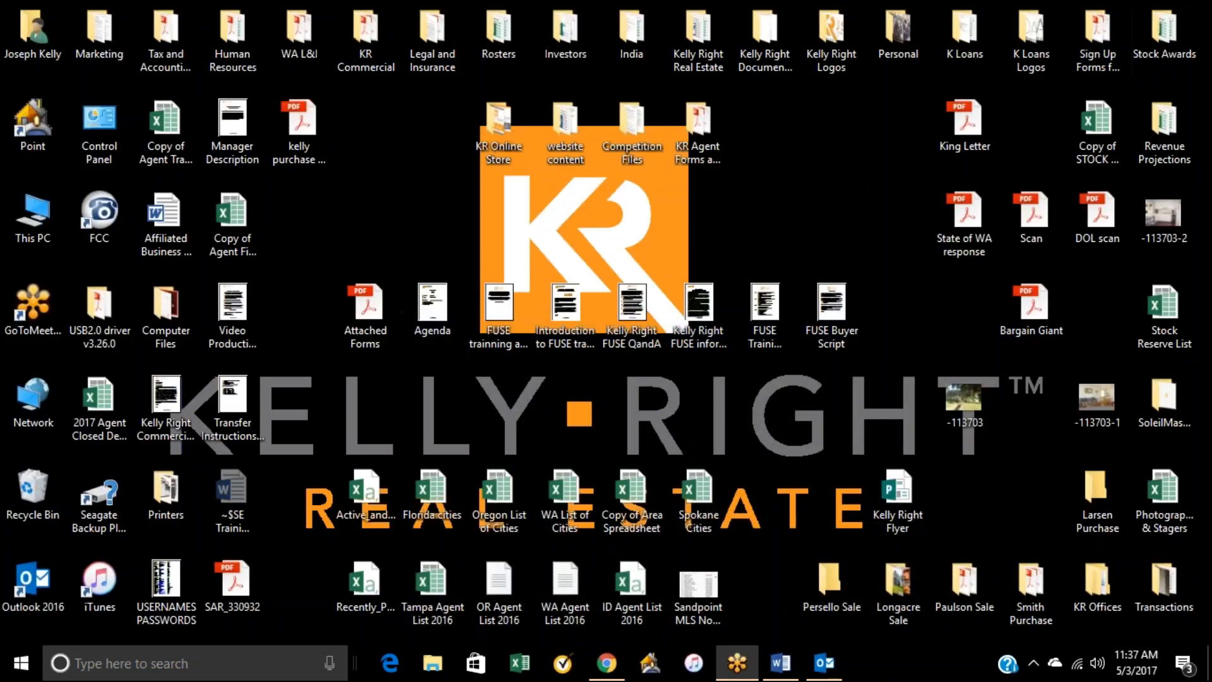